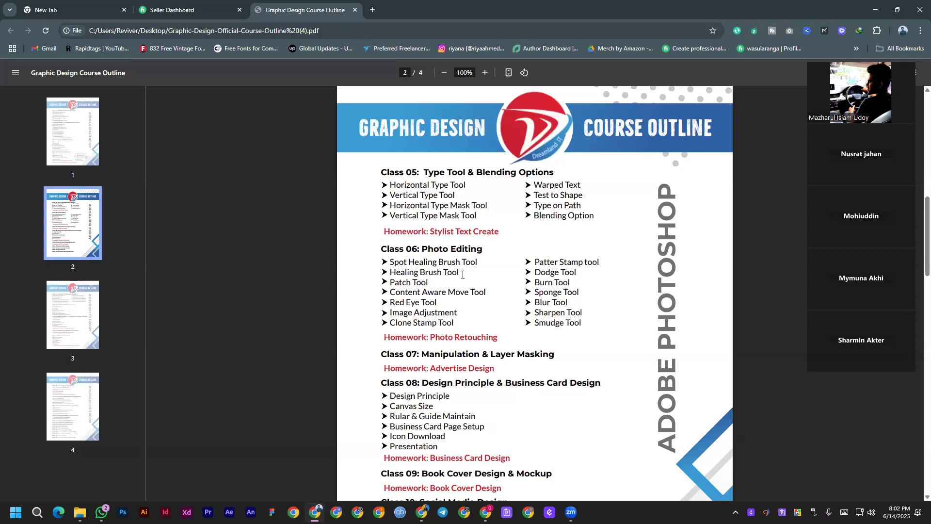
# Review the Class 06 Photo Editing tools in the course outline, highlighting entries from Spot Healing Brush Tool to Clone Stamp Tool.
pyautogui.scroll(-1, 462, 274)
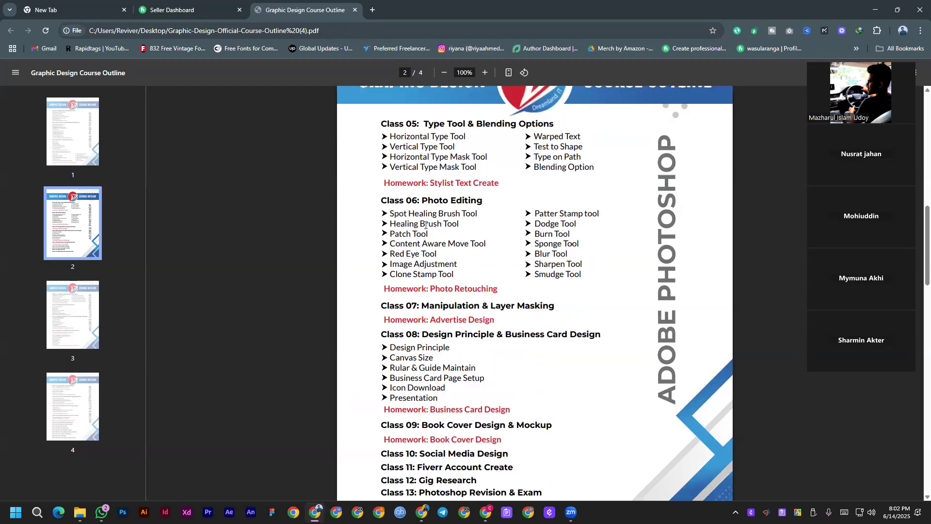
pyautogui.moveTo(391, 213); pyautogui.dragTo(477, 214)
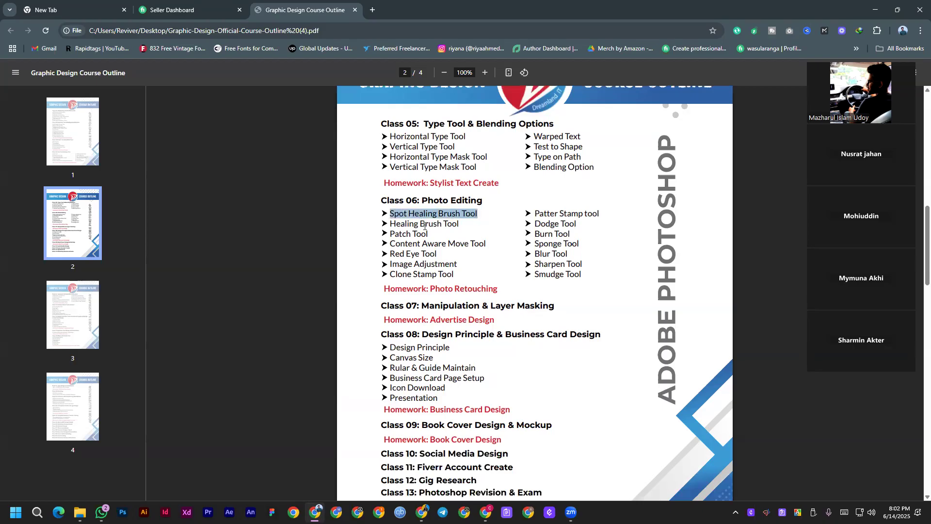
pyautogui.moveTo(388, 223); pyautogui.dragTo(479, 223)
pyautogui.moveTo(391, 233); pyautogui.dragTo(502, 244)
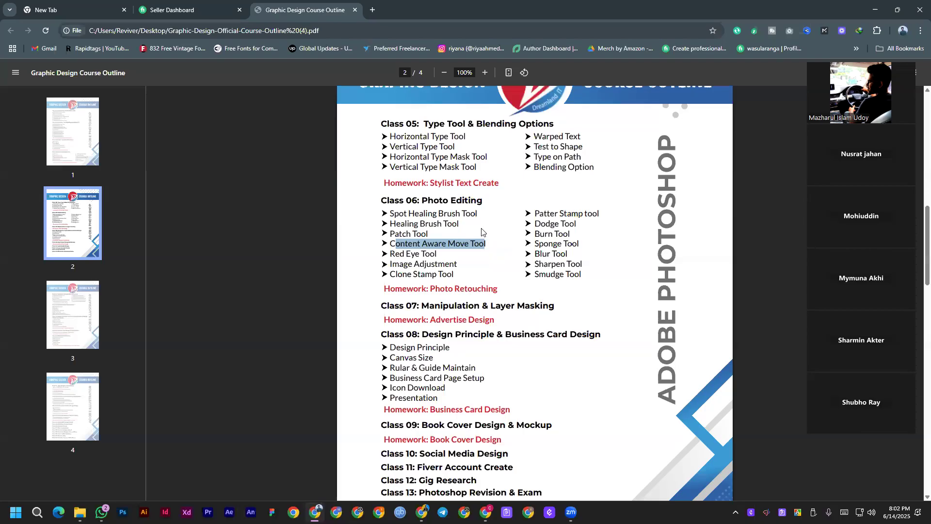
pyautogui.moveTo(389, 254); pyautogui.dragTo(461, 256)
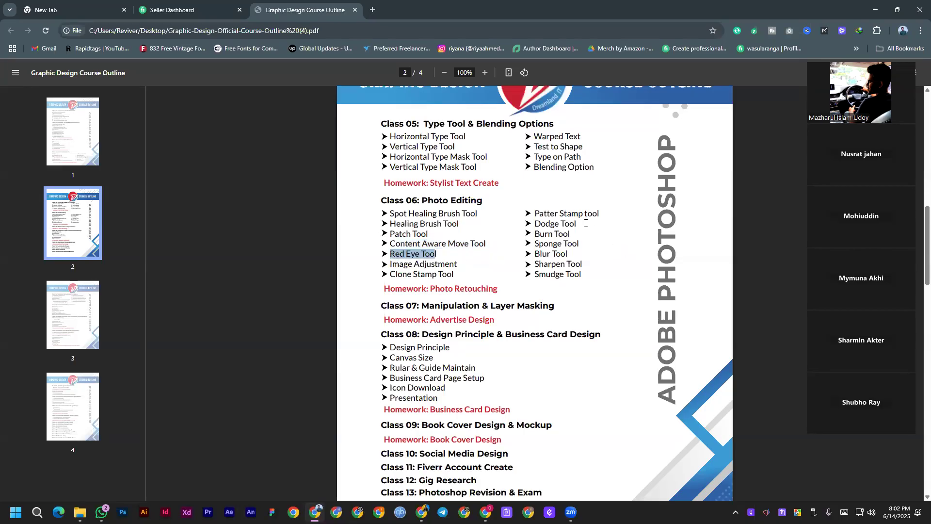
pyautogui.moveTo(535, 212); pyautogui.dragTo(587, 278)
pyautogui.moveTo(391, 277); pyautogui.dragTo(457, 277)
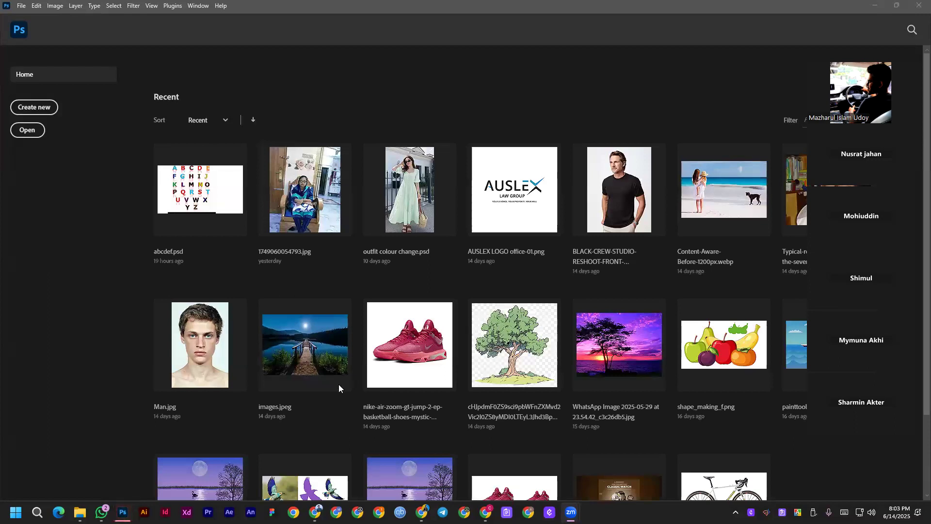
# Switch to the Chrome window with the Zoom tabs and open the GFX Lab channel's playlists on YouTube in a new tab.
pyautogui.moveTo(421, 512)
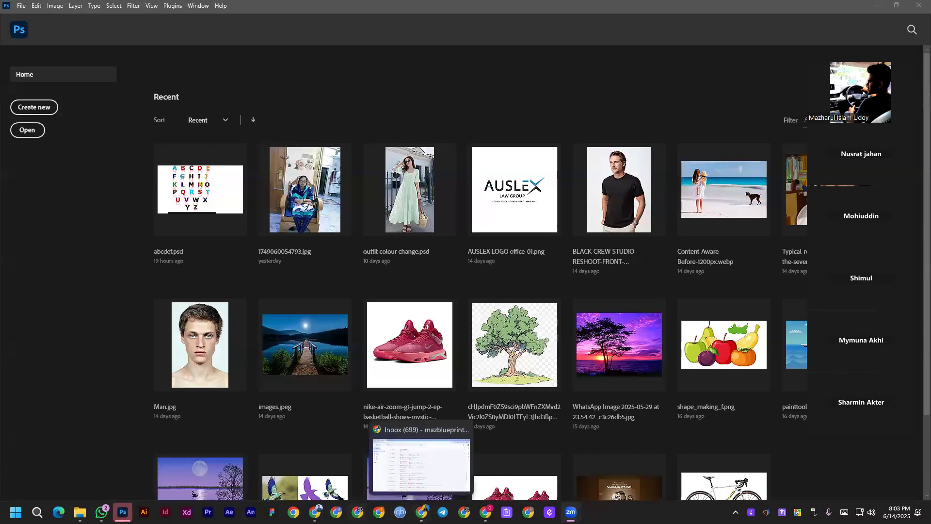
pyautogui.click(485, 512)
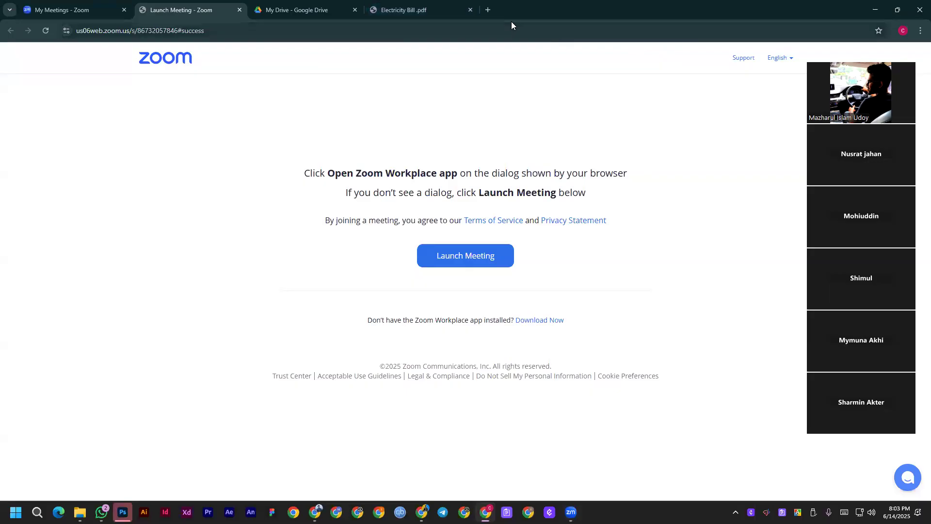
pyautogui.click(488, 9)
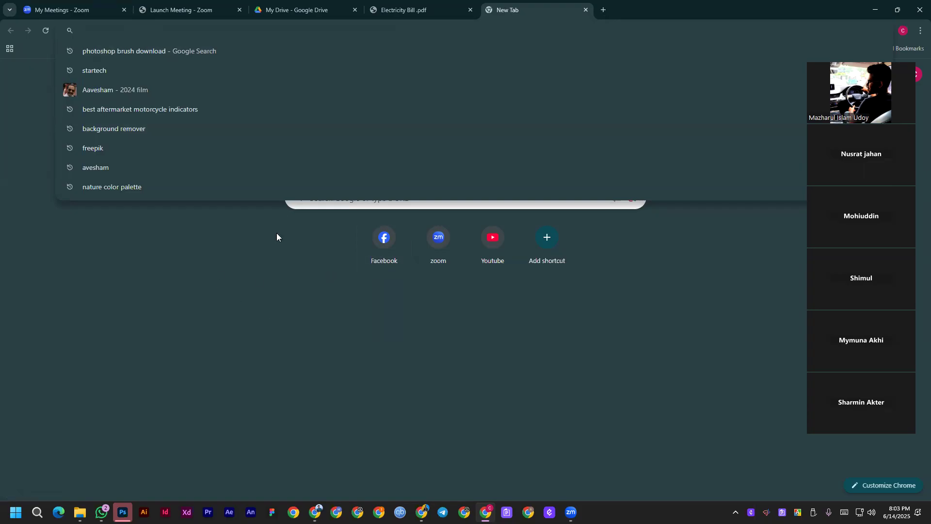
pyautogui.click(603, 9)
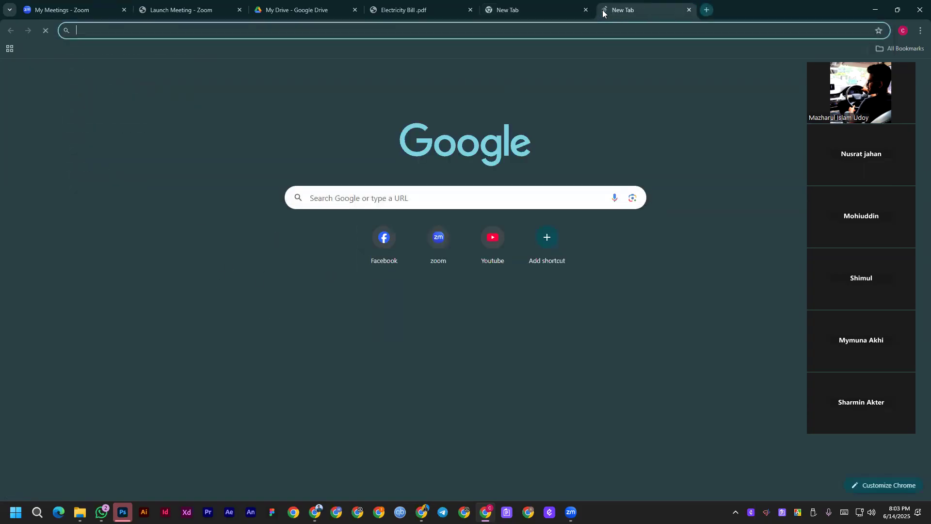
pyautogui.click(492, 258)
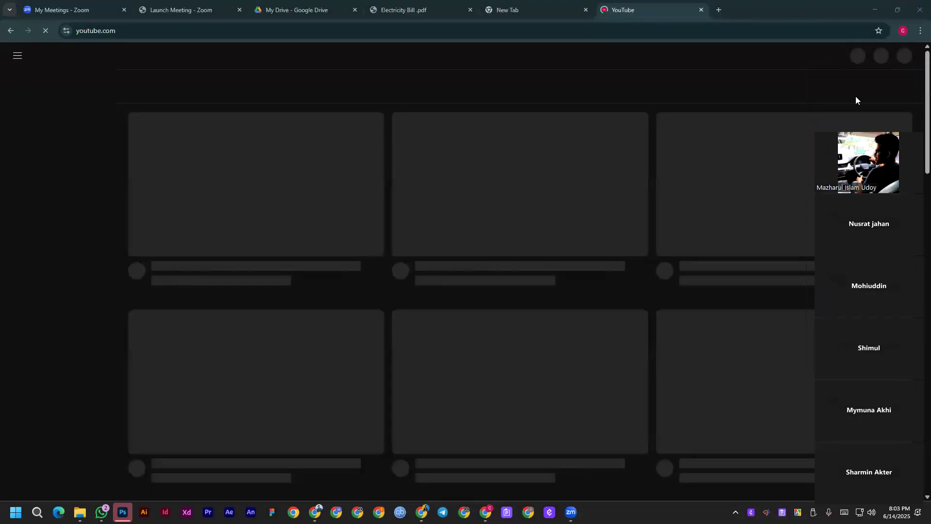
pyautogui.click(905, 56)
pyautogui.click(825, 103)
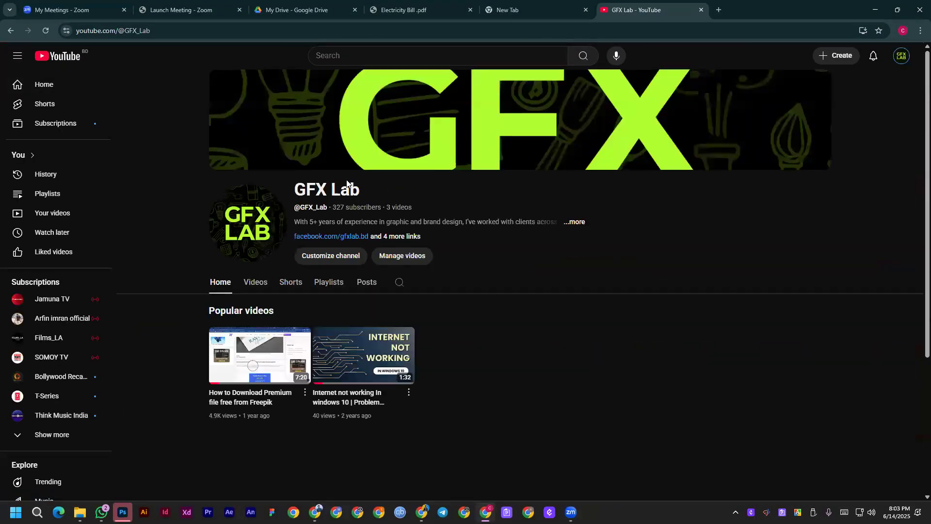
pyautogui.click(329, 285)
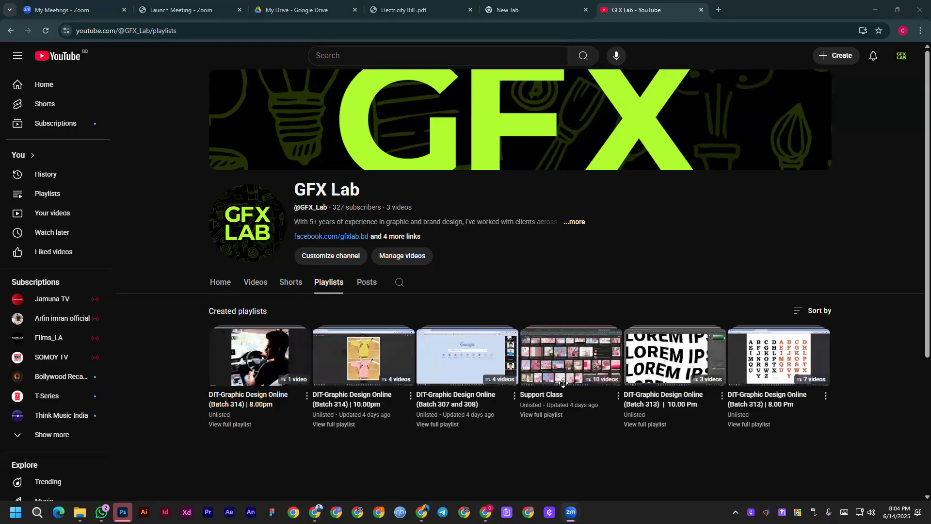
# Open the Batch 313 8.00 Pm playlist, play and pause its second Photoshop Class 6 video, and close the YouTube tab.
pyautogui.click(778, 367)
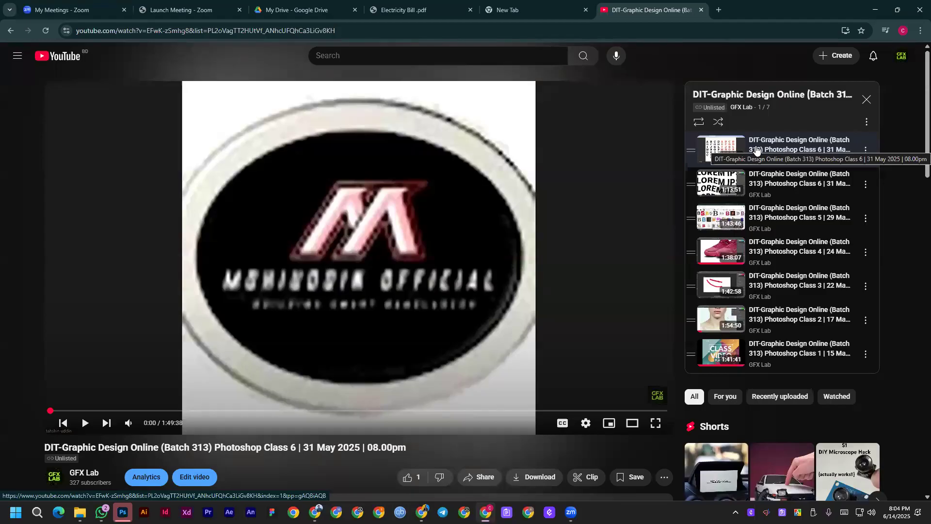
pyautogui.click(751, 197)
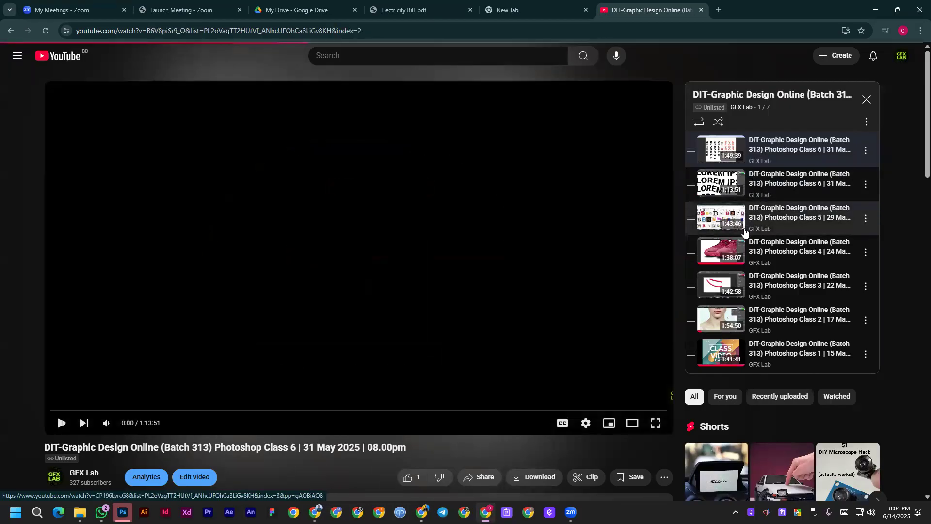
pyautogui.click(223, 228)
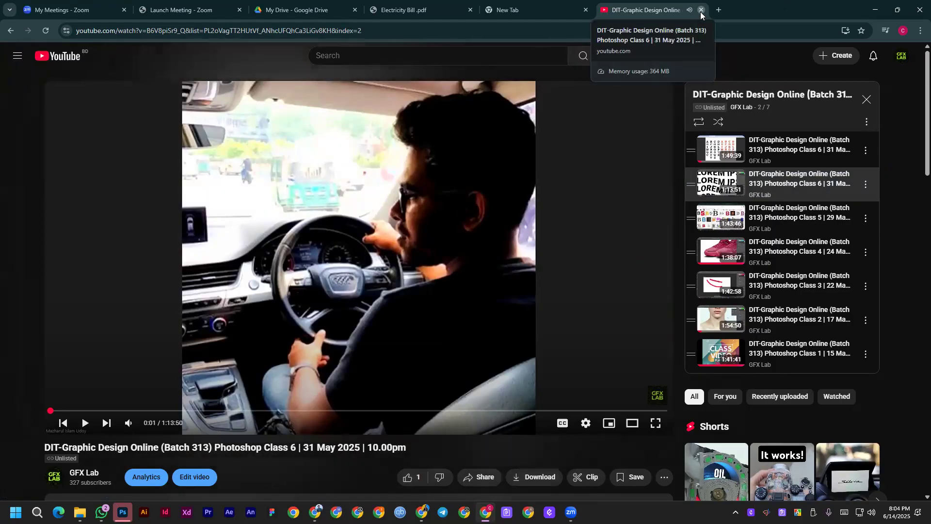
pyautogui.click(701, 10)
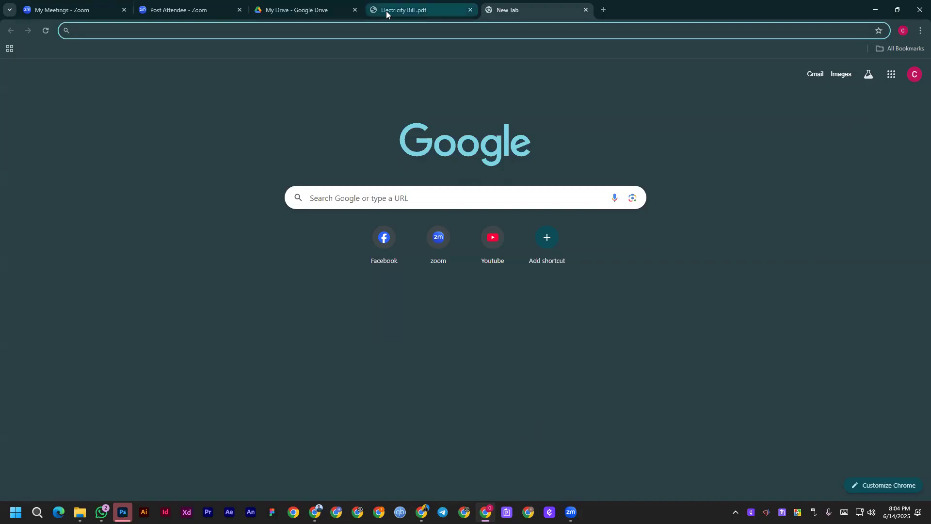
# Switch to Photoshop and create a new document from the Web Large preset, 1920 x 1080 px at 72 ppi.
pyautogui.click(123, 512)
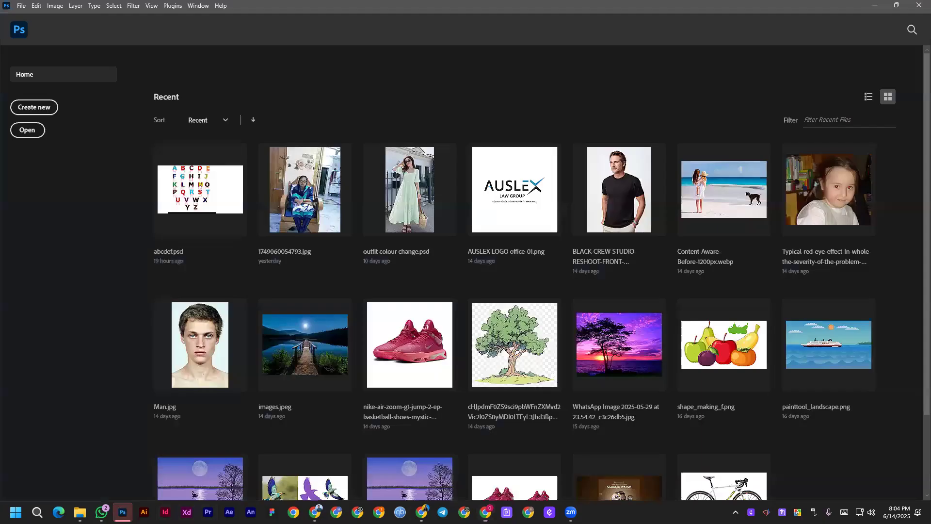
pyautogui.click(20, 7)
pyautogui.click(32, 18)
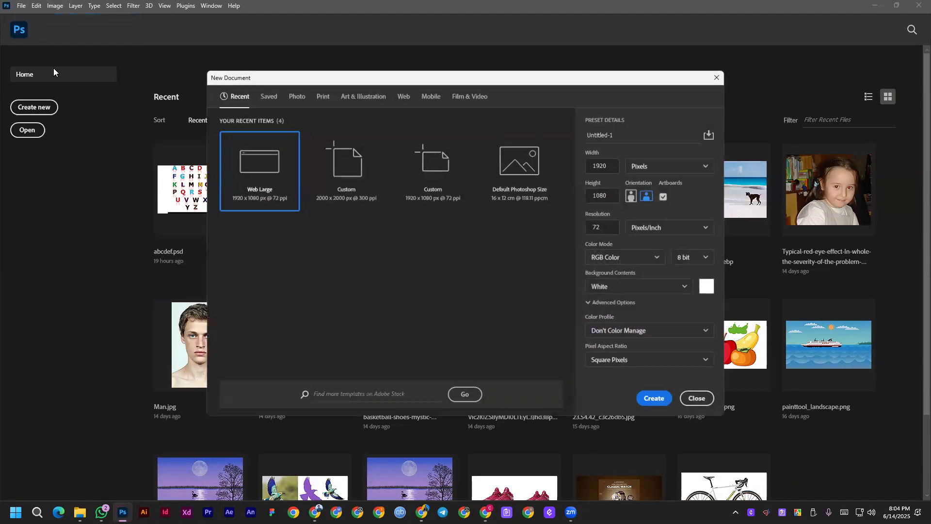
pyautogui.doubleClick(276, 174)
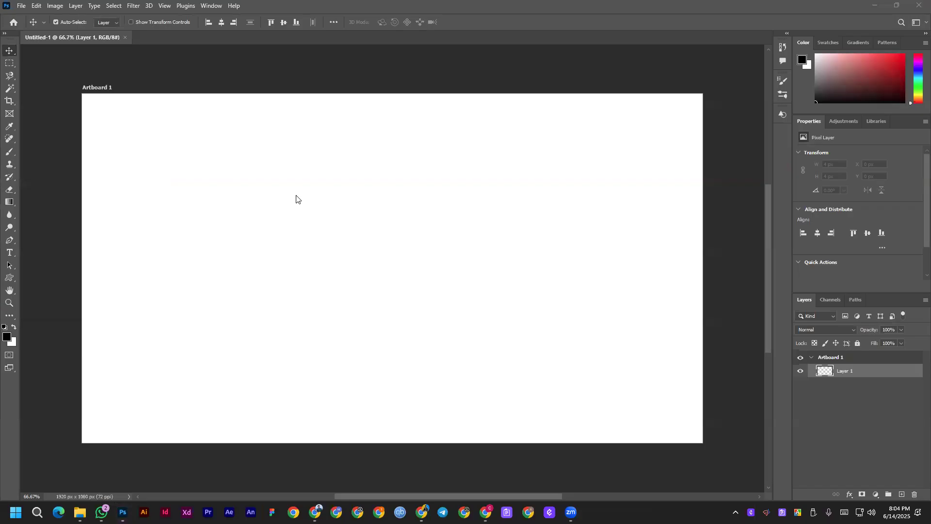
# Check the Blending Option topic under Class 05 in the course outline PDF and return to Photoshop.
pyautogui.click(315, 512)
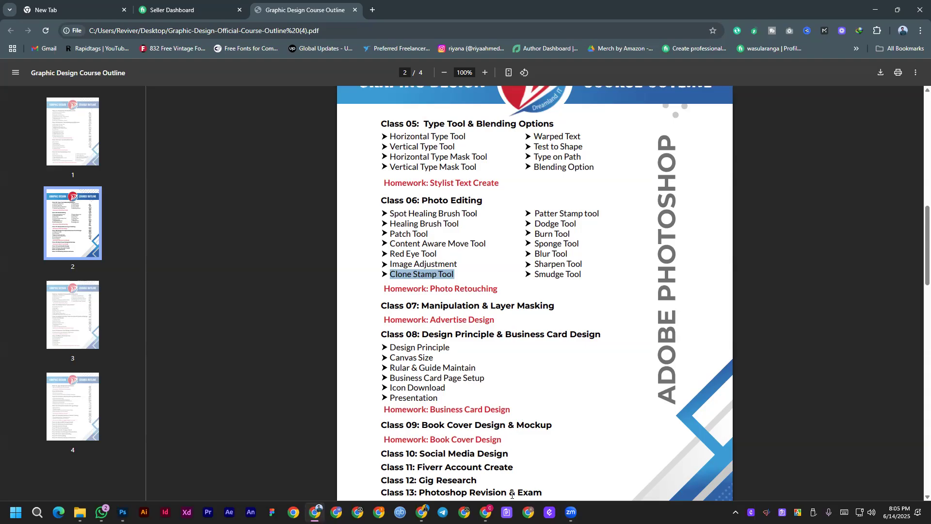
pyautogui.hotkey('alt', 'Tab')
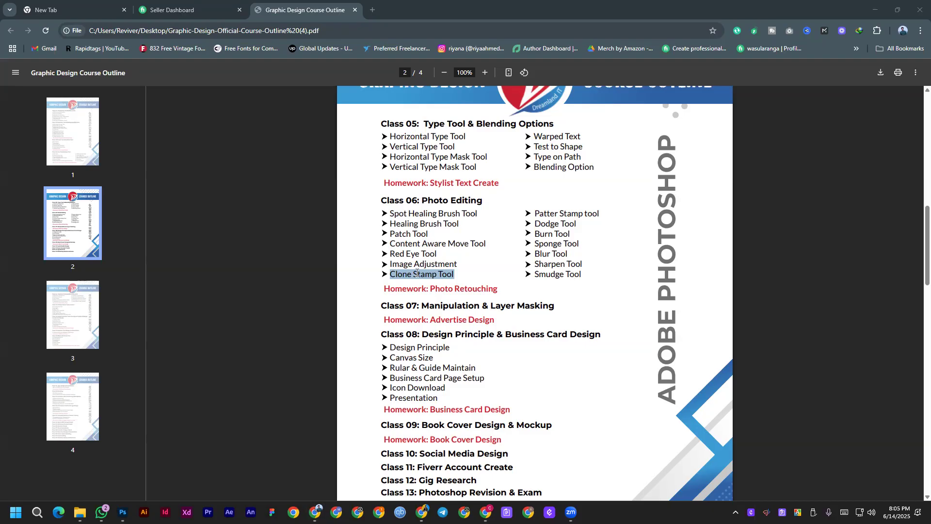
pyautogui.moveTo(534, 167); pyautogui.dragTo(607, 166)
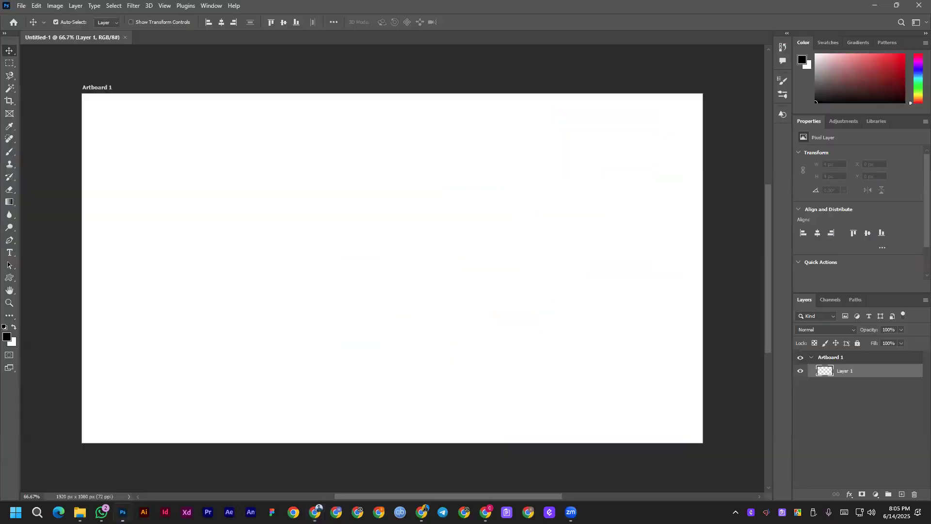
pyautogui.click(123, 513)
# Switch to Chrome, search Google for "supermarket wall" and show the image results.
pyautogui.click(485, 513)
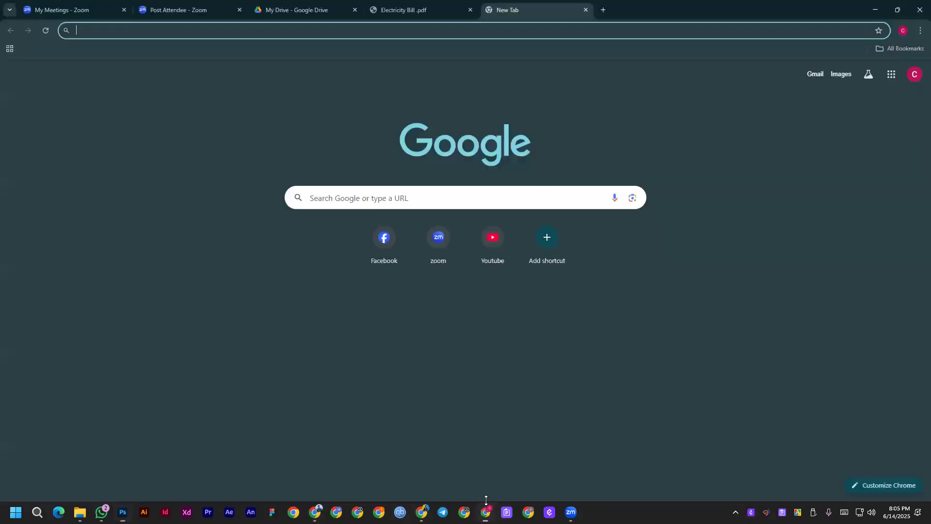
pyautogui.click(460, 32)
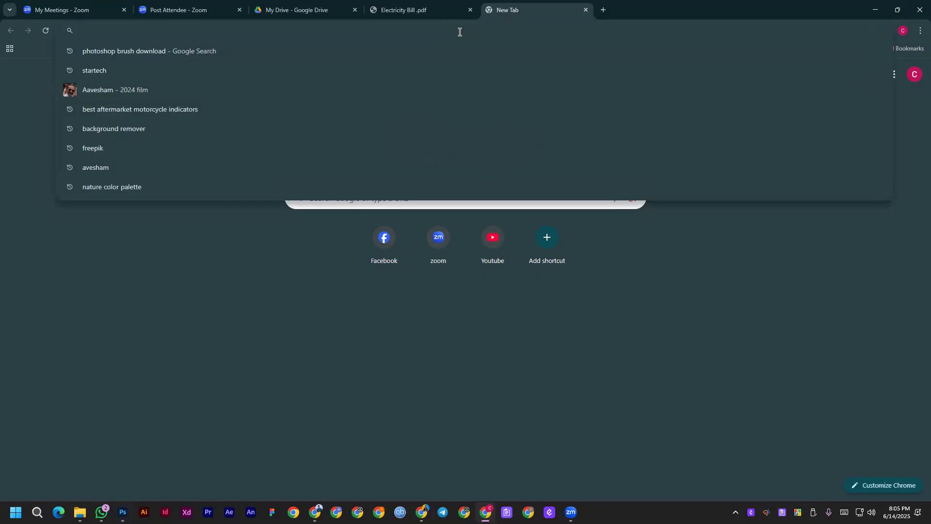
pyautogui.write('super')
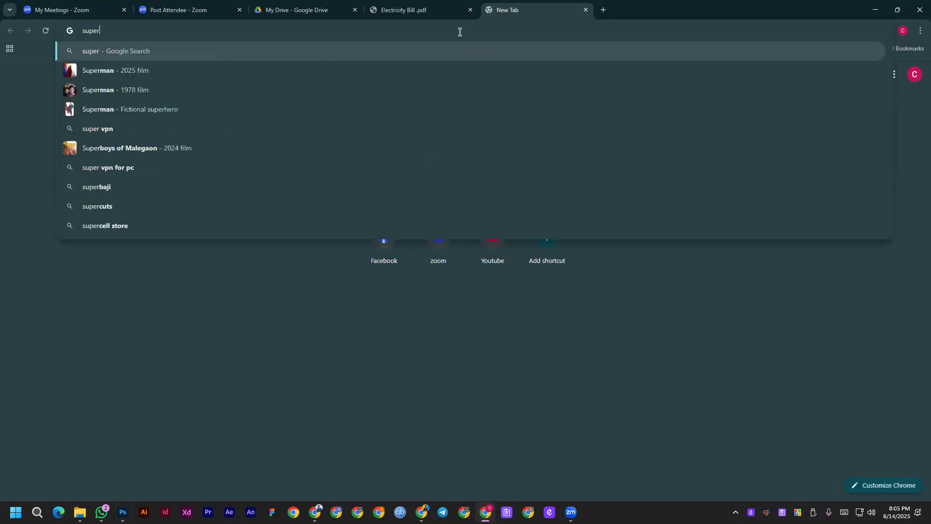
pyautogui.write('market ')
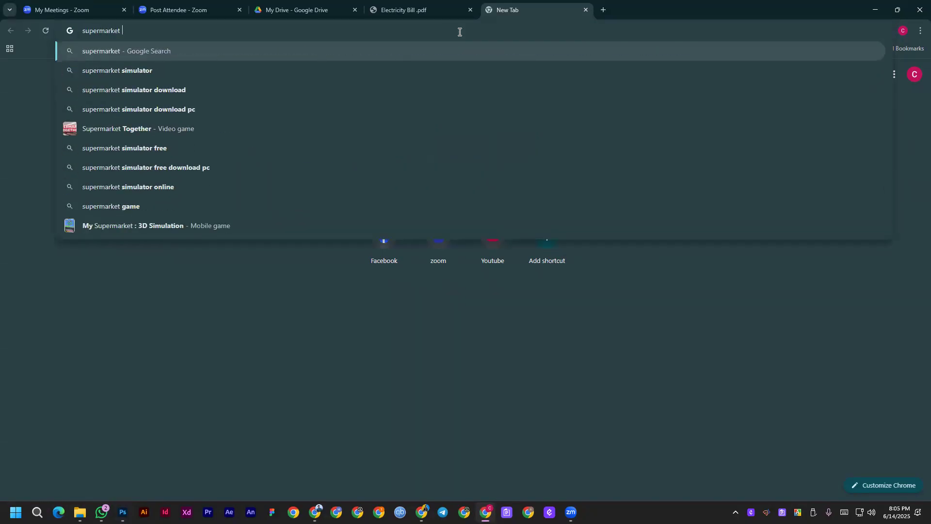
pyautogui.write('wall')
pyautogui.press('Return')
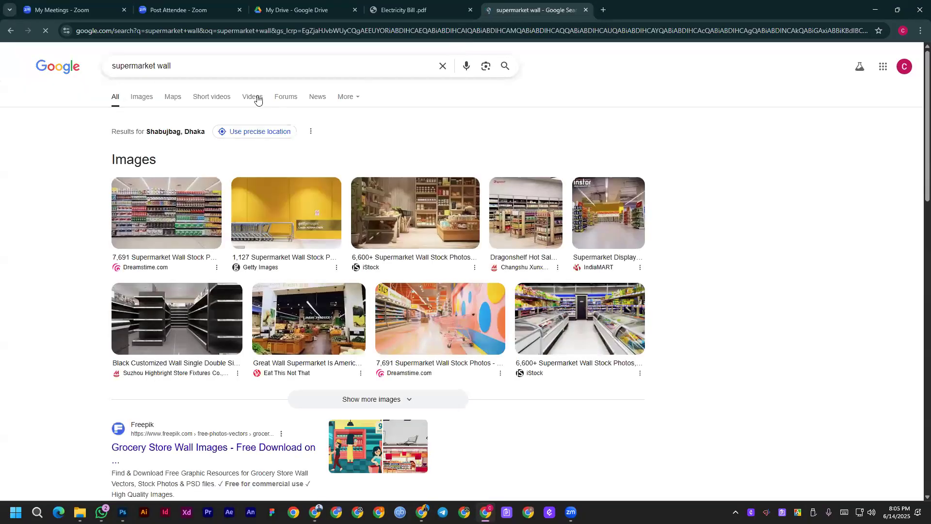
pyautogui.click(150, 101)
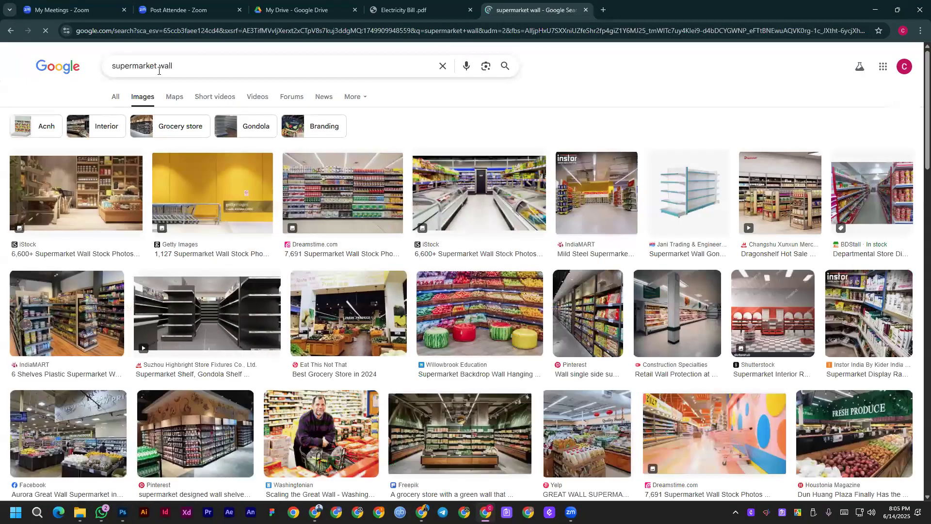
# Change the image search to "supermarket building".
pyautogui.doubleClick(169, 71)
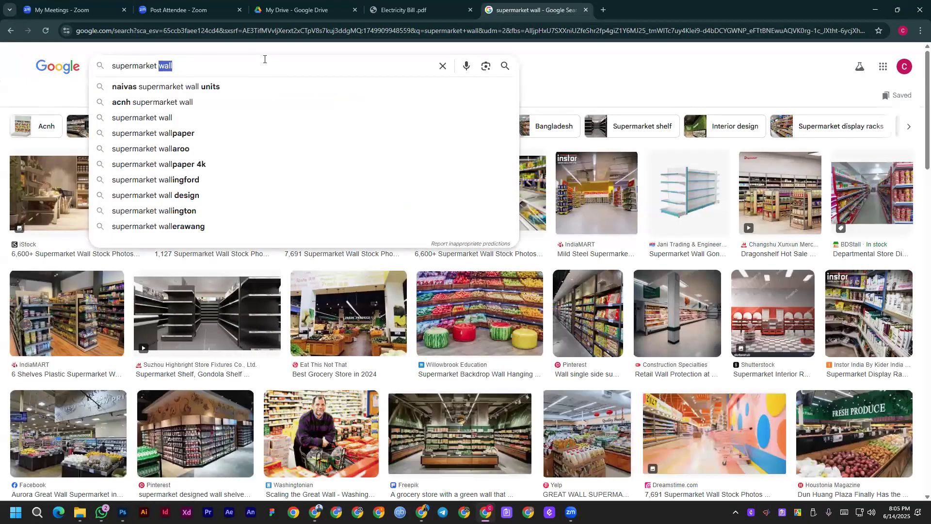
pyautogui.write('build')
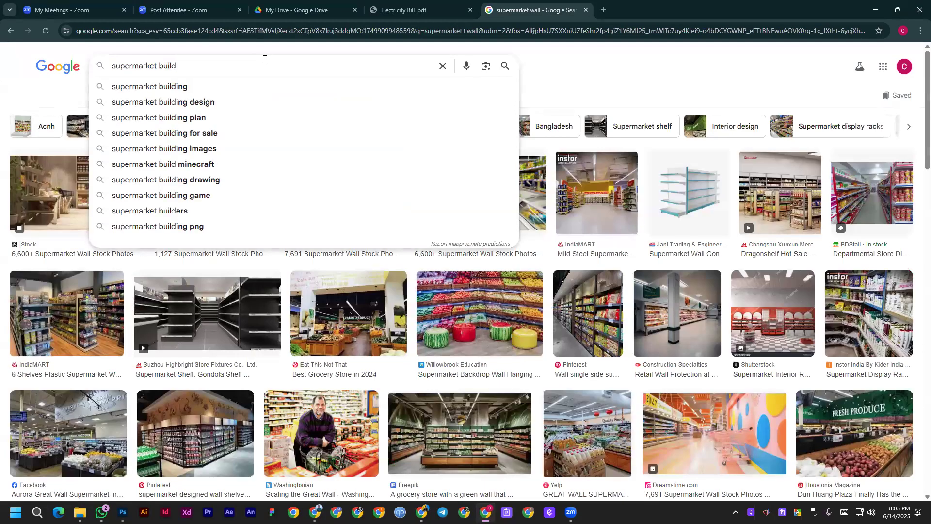
pyautogui.write('ing')
pyautogui.press('Return')
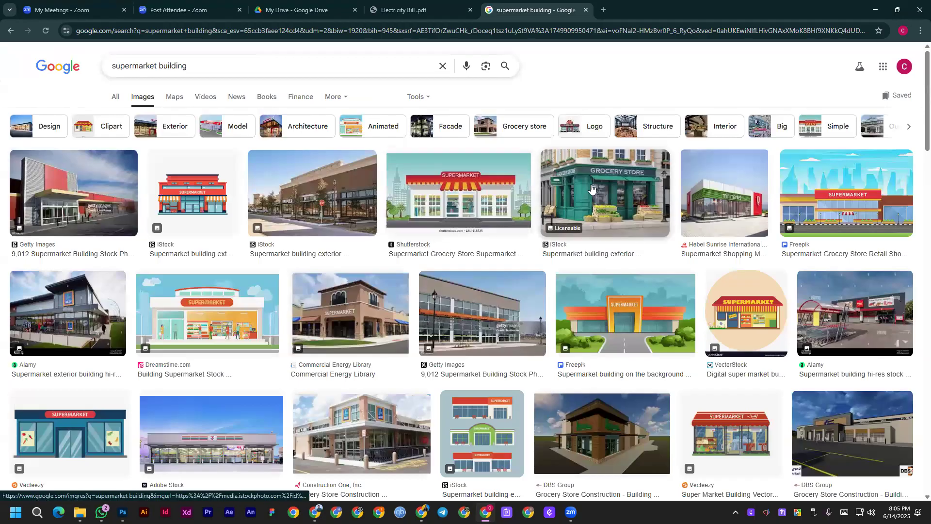
# Find the Getty Images supermarket exterior photo with the orange canopy among the image results and save it as JPEG to the Desktop.
pyautogui.scroll(-2, 243, 263)
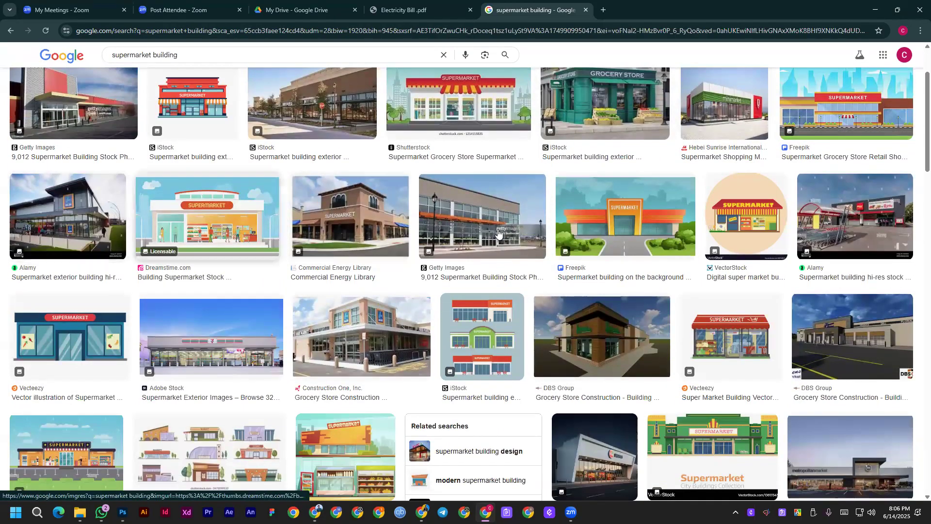
pyautogui.click(349, 213)
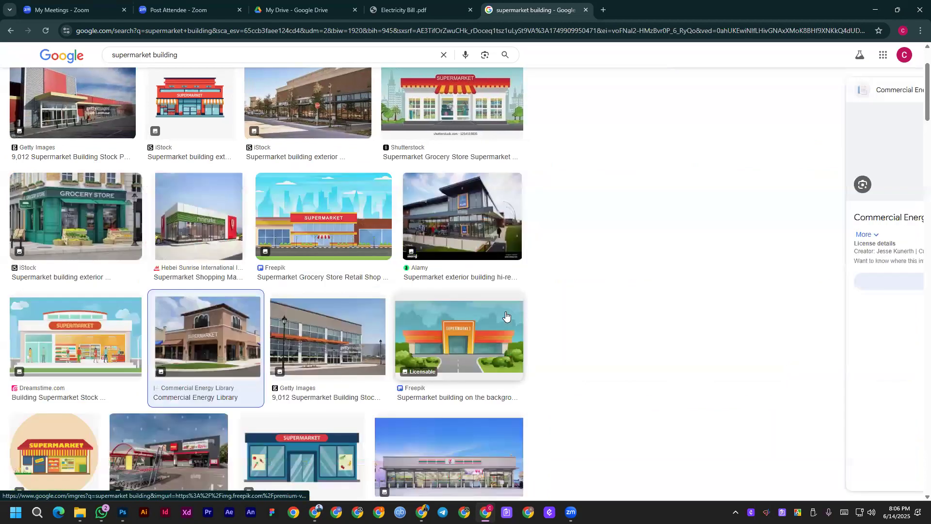
pyautogui.scroll(-3, 587, 294)
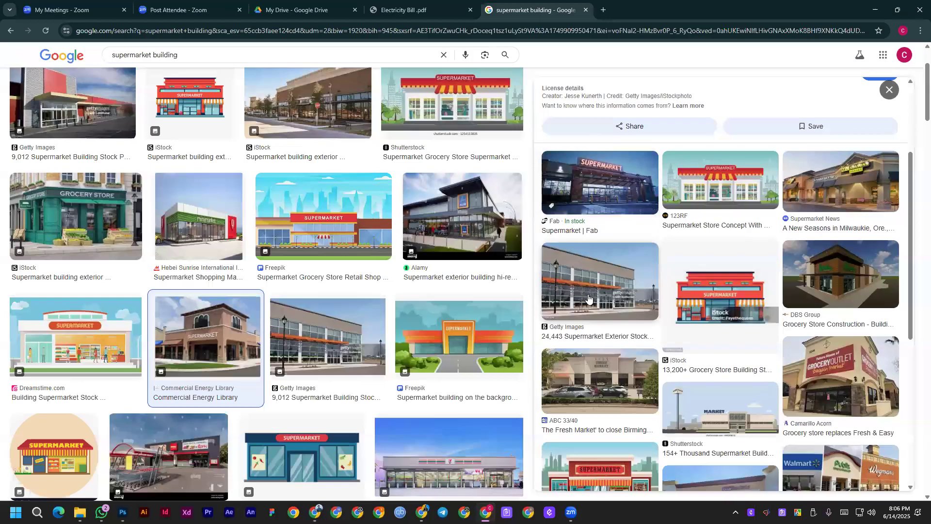
pyautogui.click(589, 299)
pyautogui.rightClick(704, 204)
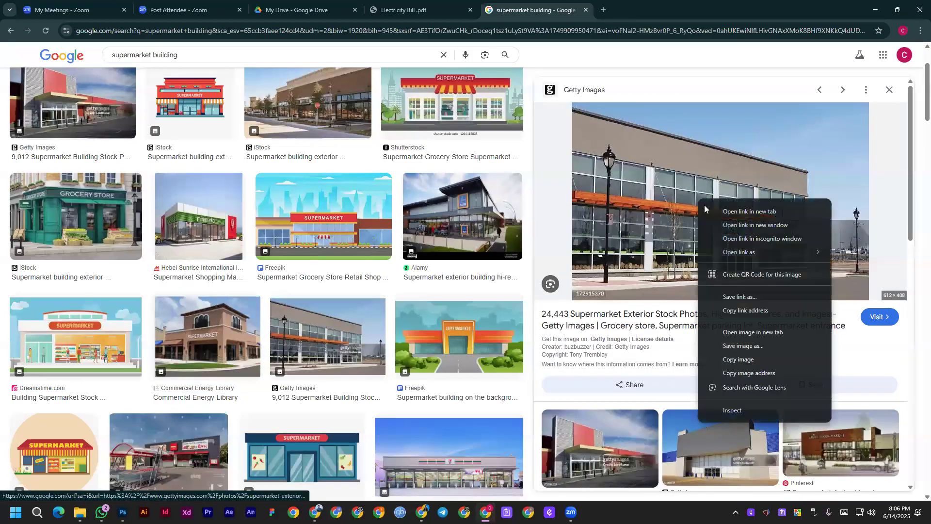
pyautogui.click(742, 347)
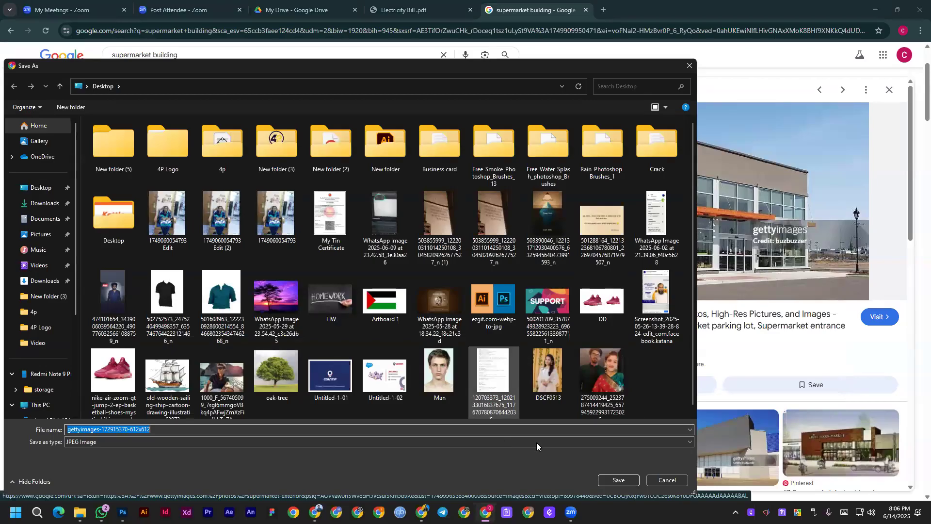
pyautogui.press('Return')
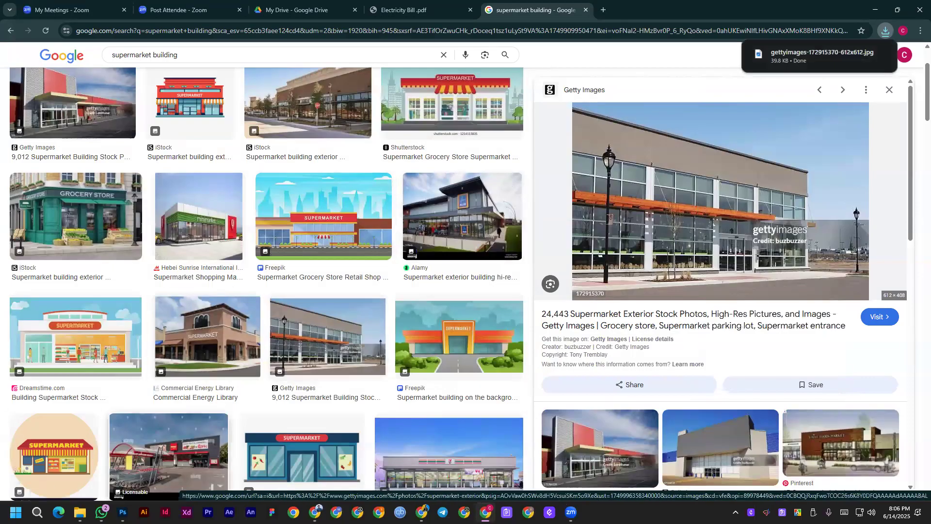
pyautogui.click(123, 512)
pyautogui.click(21, 5)
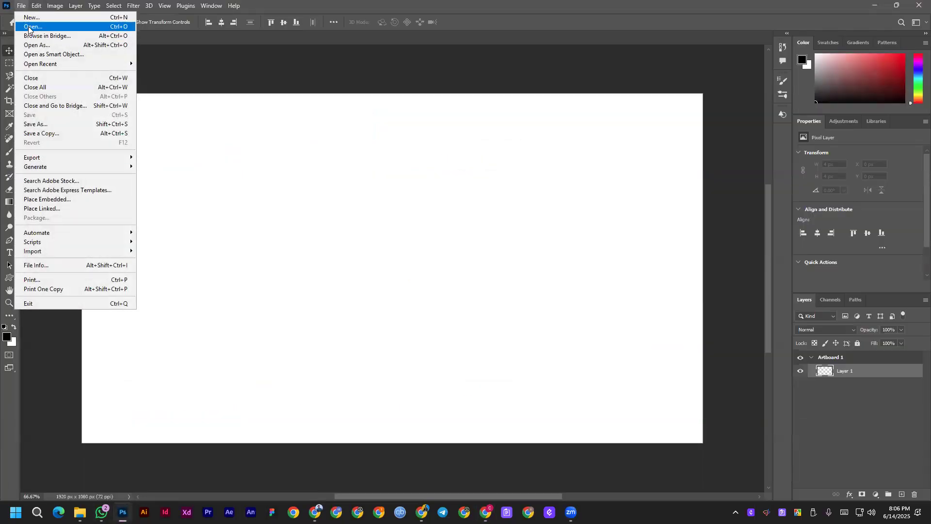
pyautogui.click(28, 27)
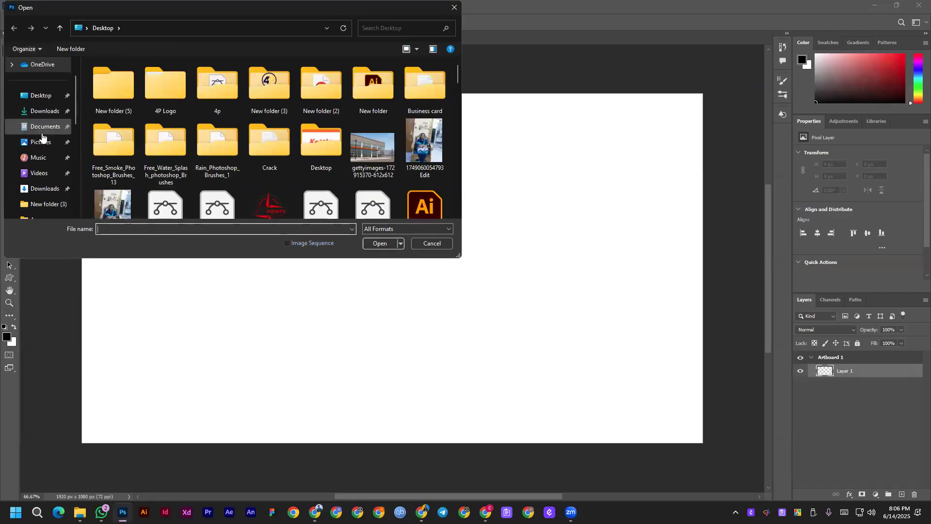
pyautogui.doubleClick(382, 139)
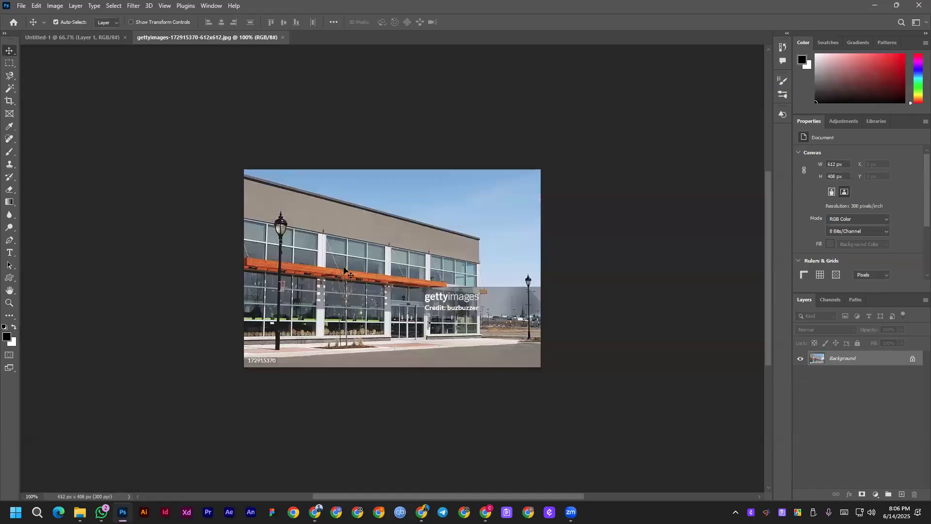
pyautogui.scroll(5, 314, 263)
pyautogui.scroll(2, 315, 263)
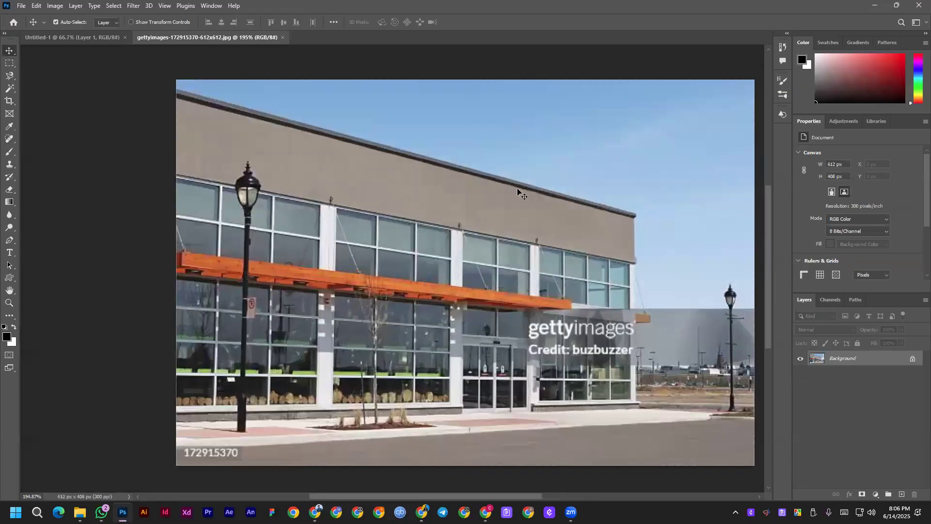
# Unlock the photo's Background layer so it becomes a regular layer.
pyautogui.click(912, 360)
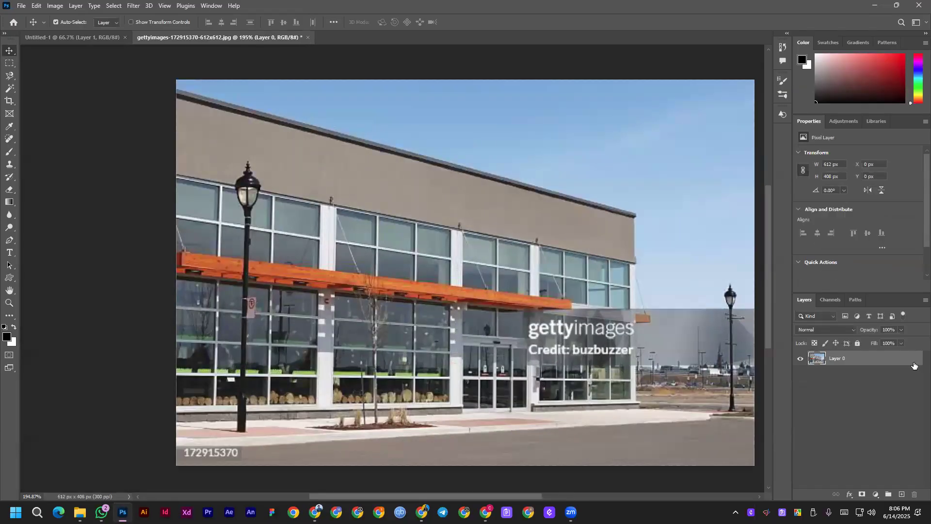
pyautogui.scroll(-2, 527, 266)
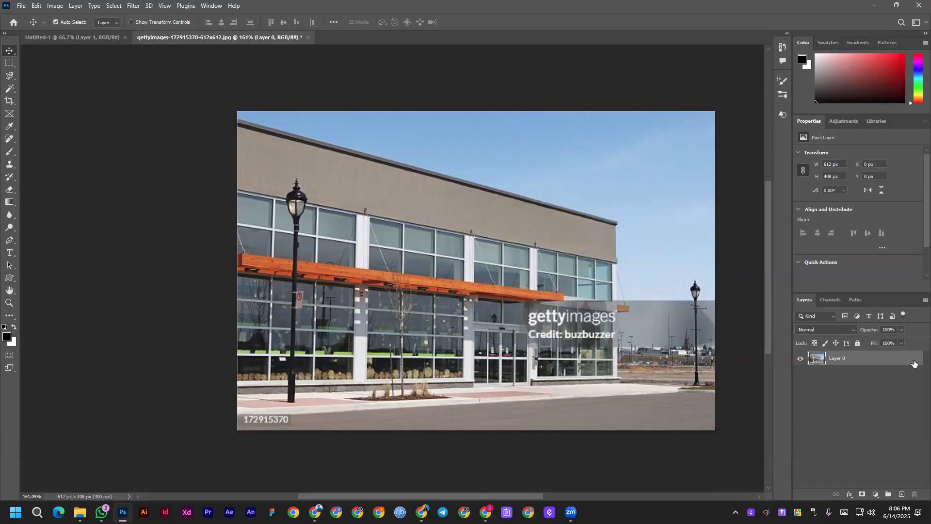
pyautogui.rightClick(889, 363)
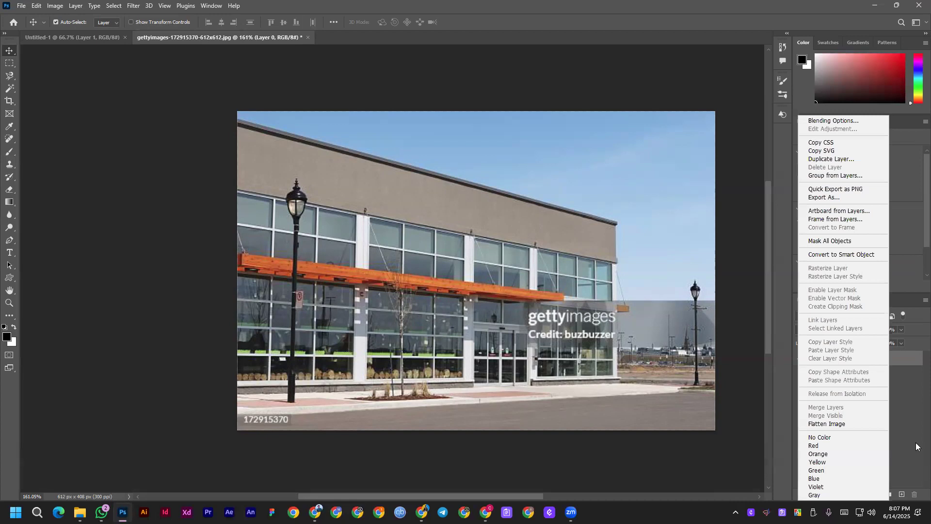
pyautogui.press('Escape')
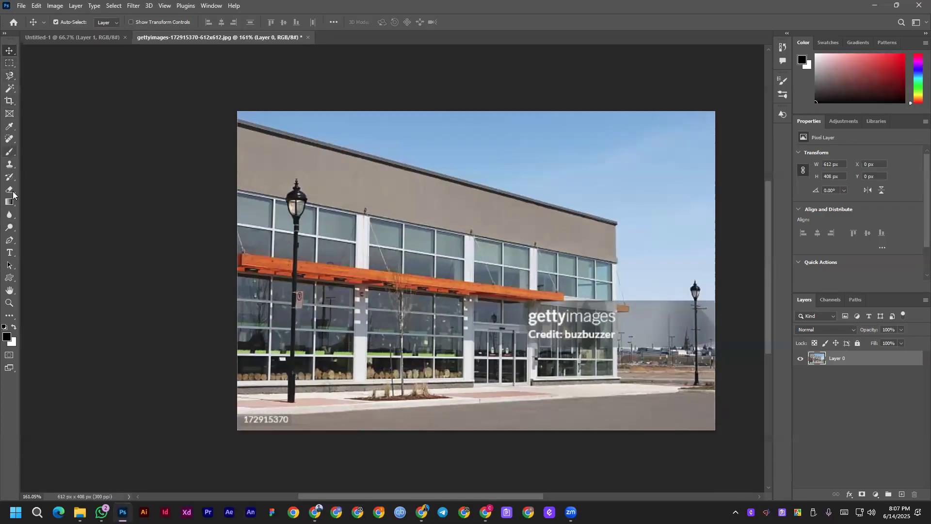
# Add the point text "DreamLand IT" to the photo and move it fully onto the building's front.
pyautogui.click(9, 252)
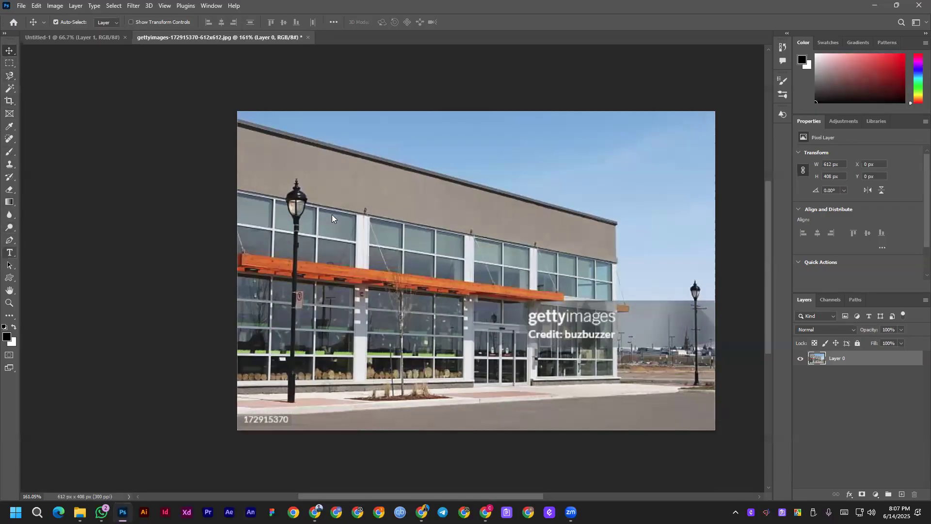
pyautogui.click(391, 204)
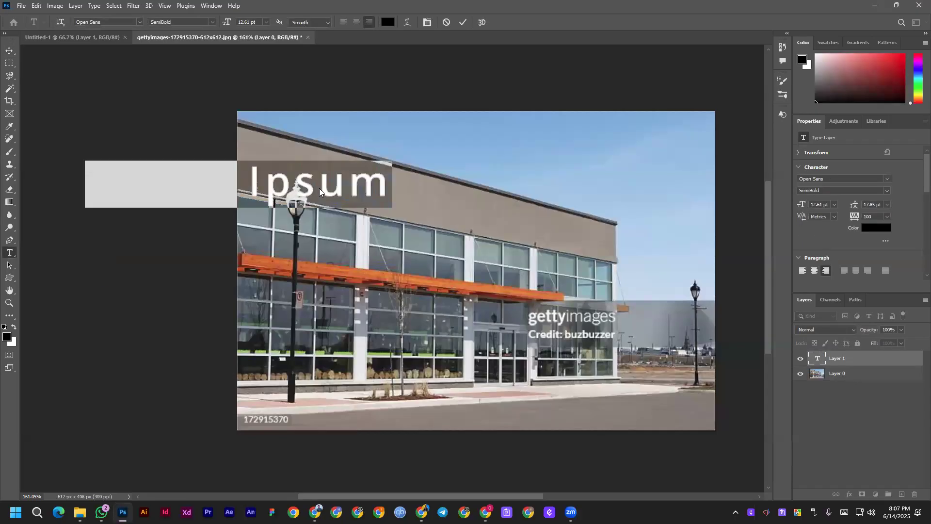
pyautogui.write('Dream')
pyautogui.write('Land')
pyautogui.write(' IT')
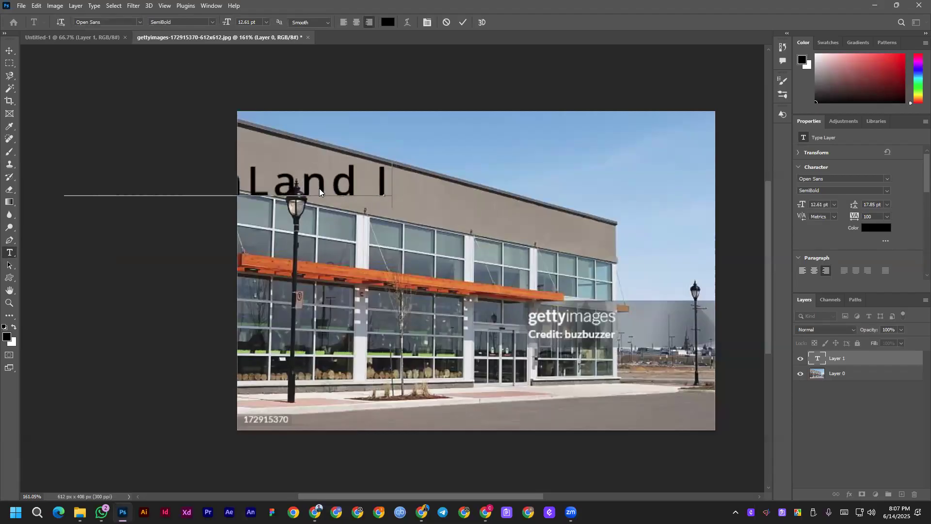
pyautogui.click(462, 22)
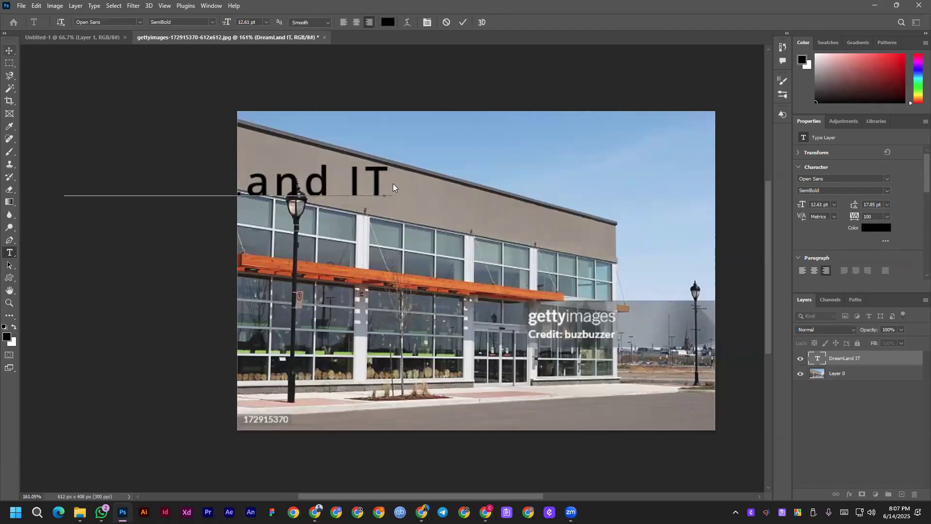
pyautogui.press('v')
pyautogui.moveTo(393, 184); pyautogui.dragTo(555, 268)
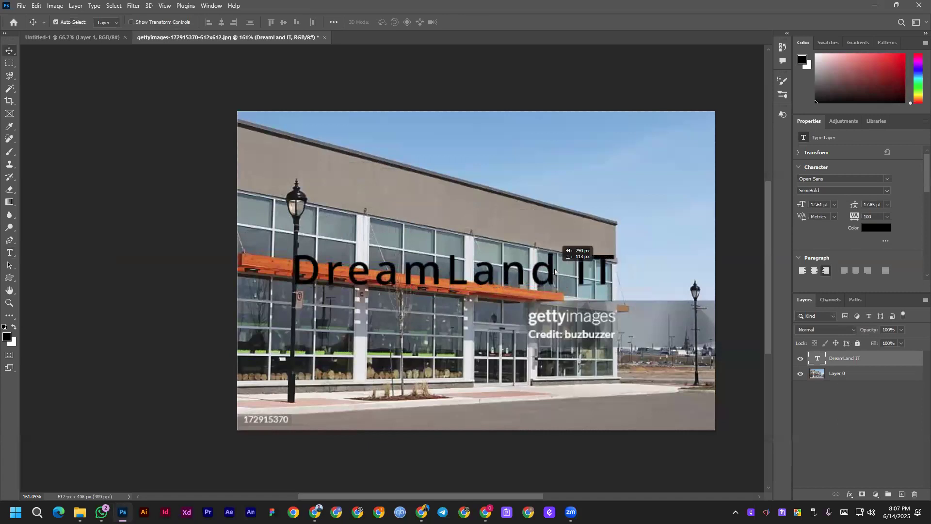
# Set the text color to white (ffffff) and move the text up toward the building's wall.
pyautogui.click(878, 227)
pyautogui.write('ffffff')
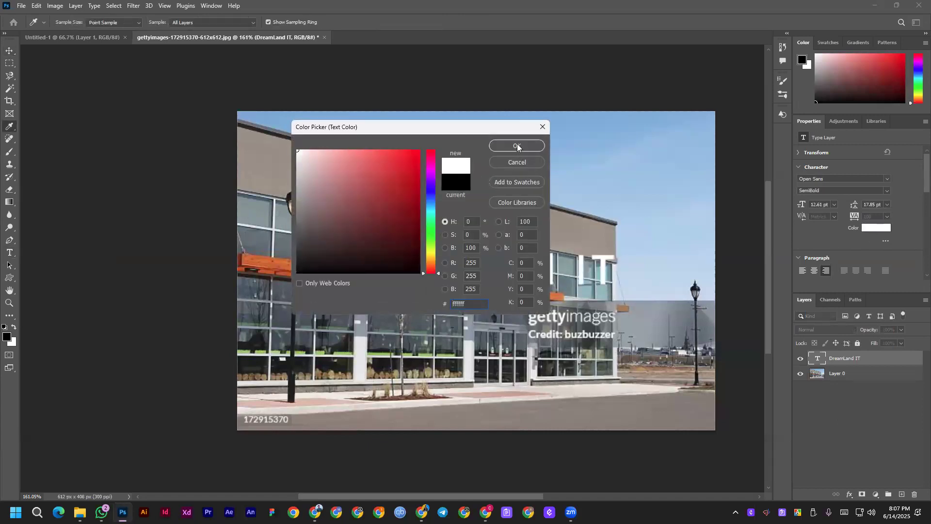
pyautogui.click(517, 145)
pyautogui.moveTo(507, 273); pyautogui.dragTo(520, 238)
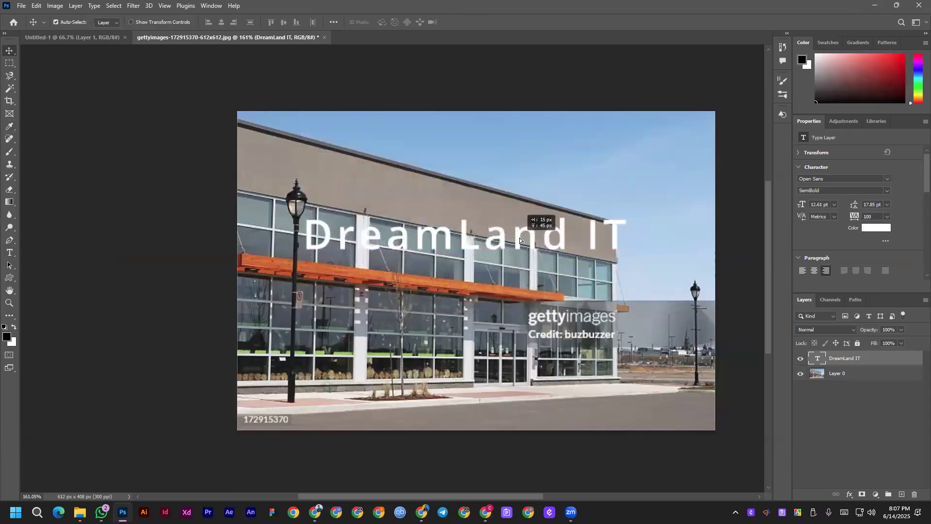
# Format the DreamLand IT text as All Caps in Bold at 10 pt.
pyautogui.scroll(-3, 843, 236)
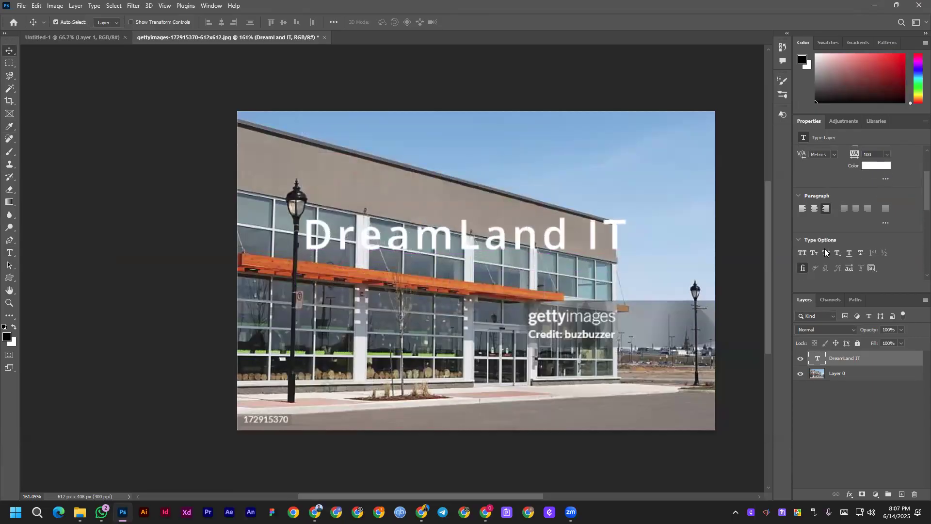
pyautogui.click(803, 253)
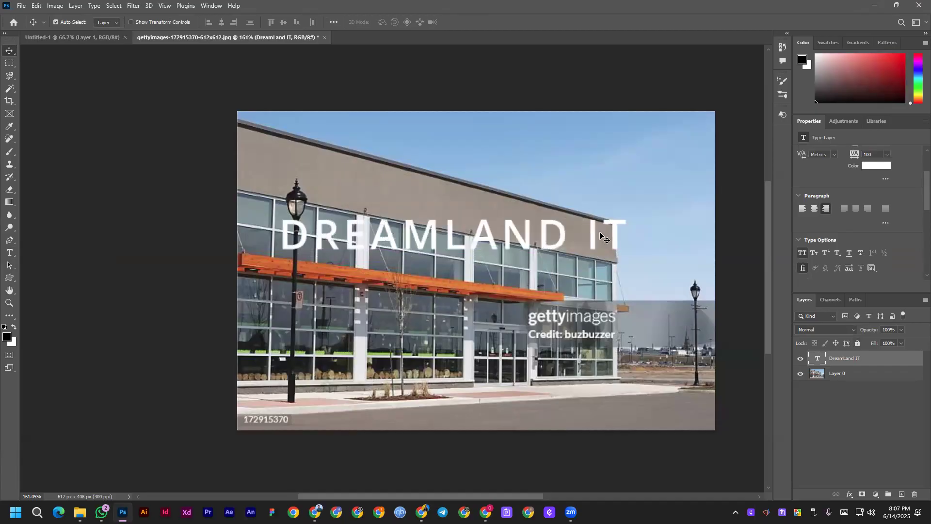
pyautogui.scroll(3, 842, 192)
pyautogui.scroll(1, 870, 175)
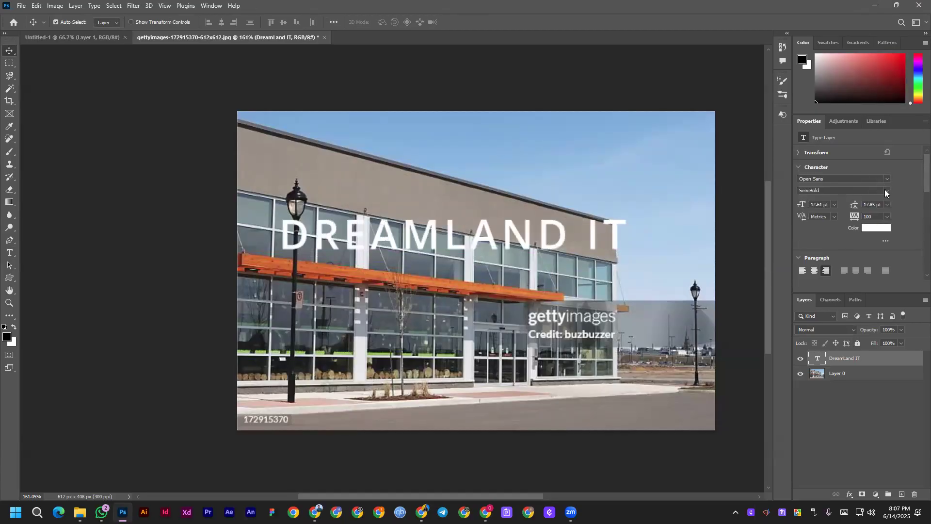
pyautogui.click(888, 190)
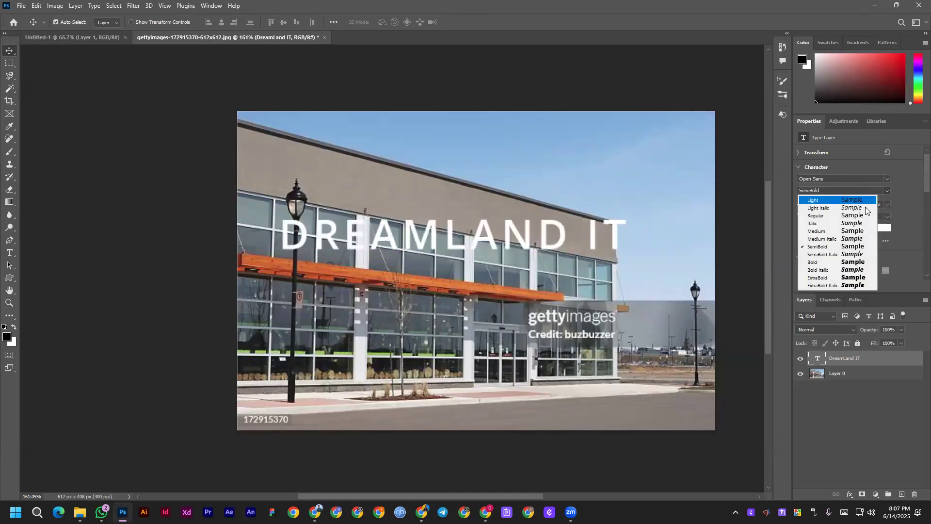
pyautogui.click(816, 262)
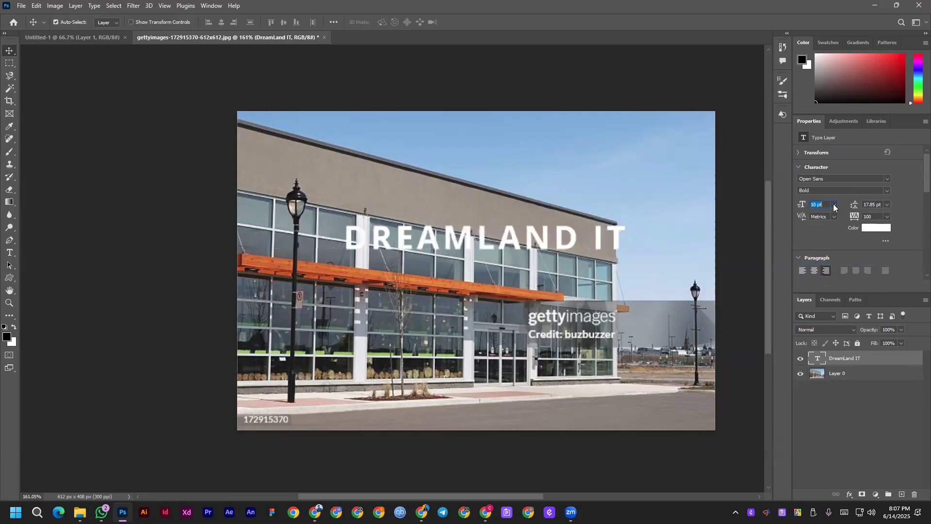
# Reposition the DREAMLAND IT text higher on the facade, across the upper windows just below the roofline.
pyautogui.moveTo(559, 240); pyautogui.dragTo(559, 186)
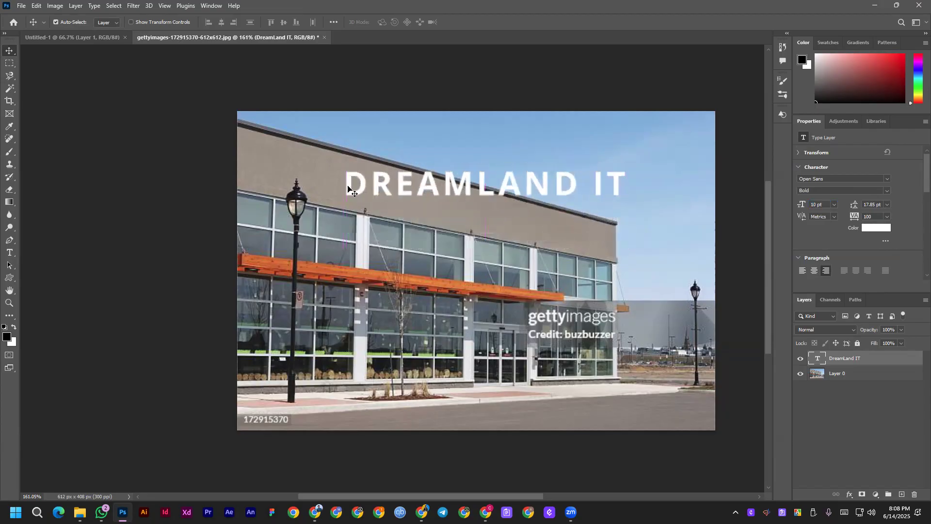
pyautogui.hotkey('ctrl', 'z')
pyautogui.moveTo(502, 242); pyautogui.dragTo(503, 189)
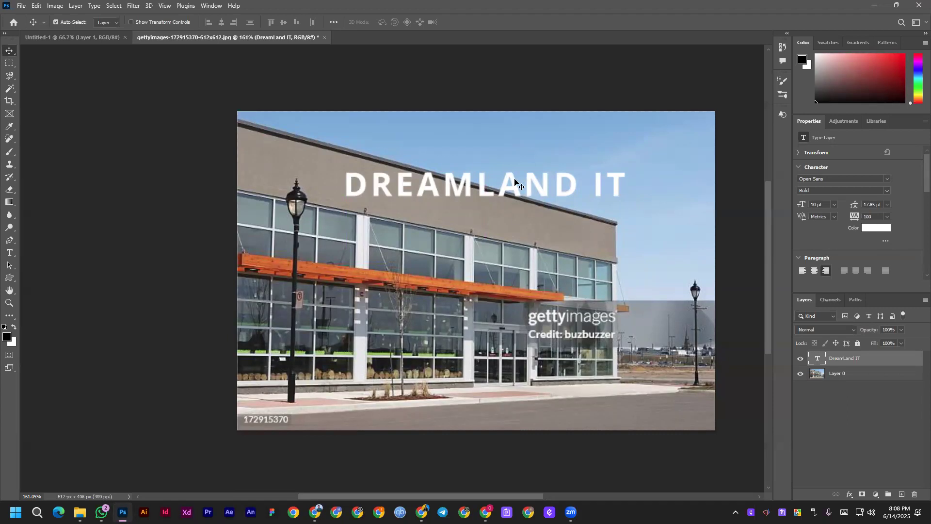
pyautogui.moveTo(515, 181); pyautogui.dragTo(517, 218)
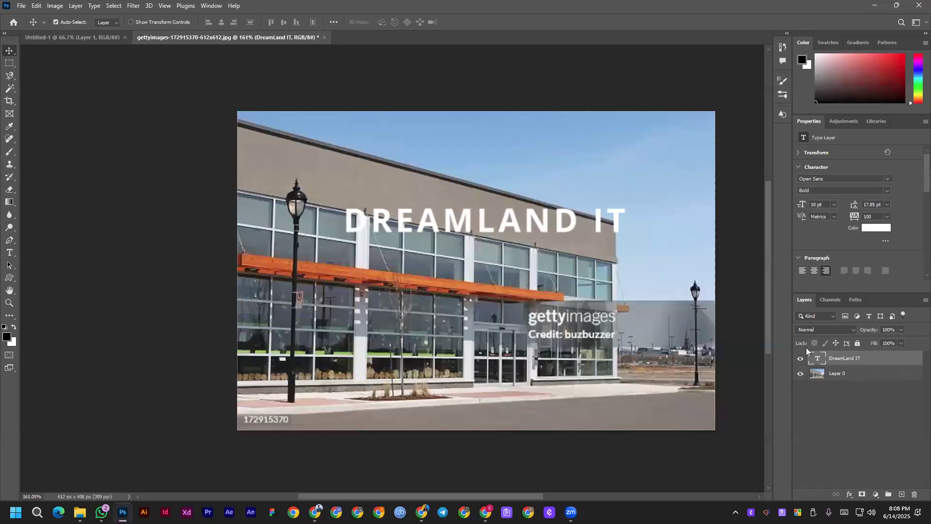
# Convert the DreamLand IT text layer to a shape and undo the conversion.
pyautogui.rightClick(868, 361)
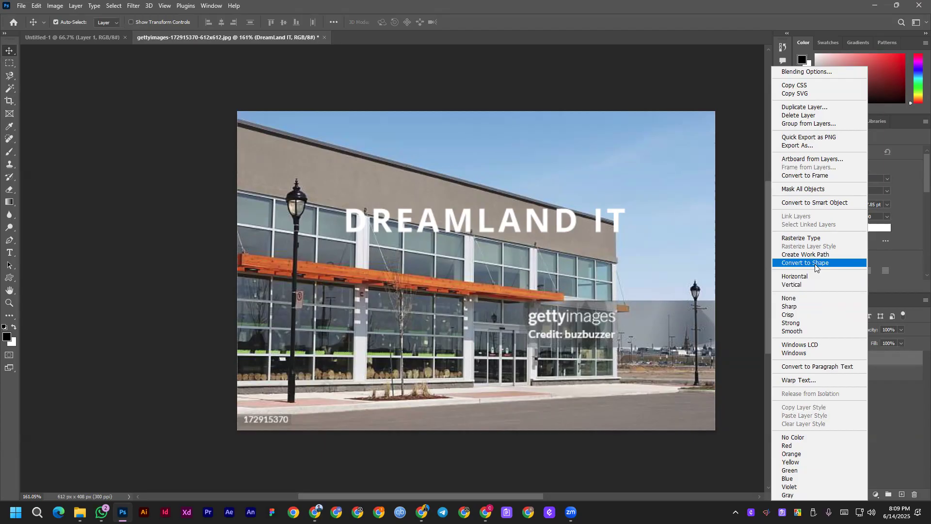
pyautogui.click(862, 358)
pyautogui.rightClick(862, 357)
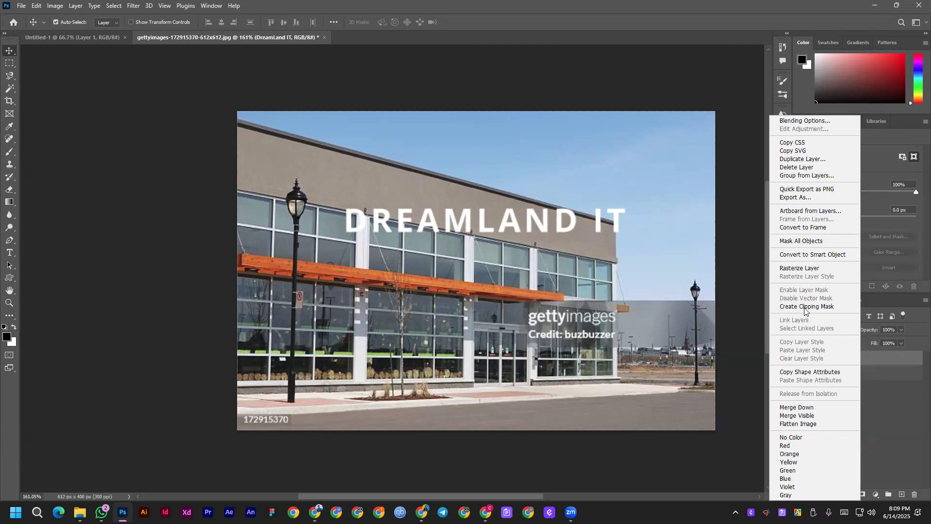
pyautogui.click(897, 430)
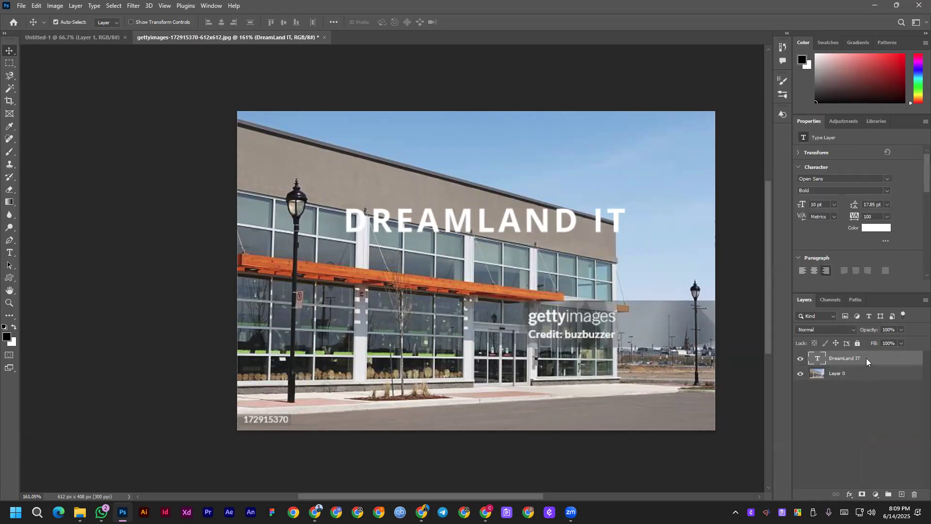
# Try to select the subject automatically with the DreamLand IT text layer active.
pyautogui.rightClick(866, 358)
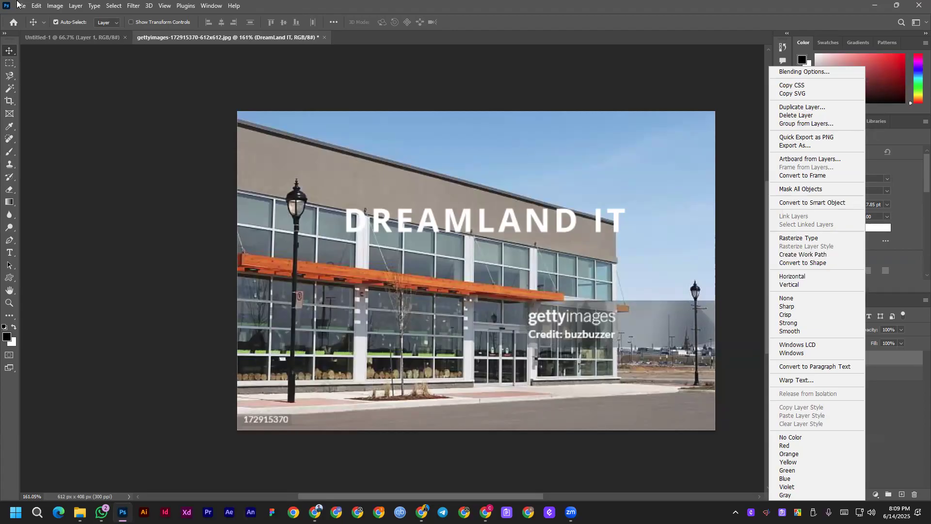
pyautogui.click(115, 5)
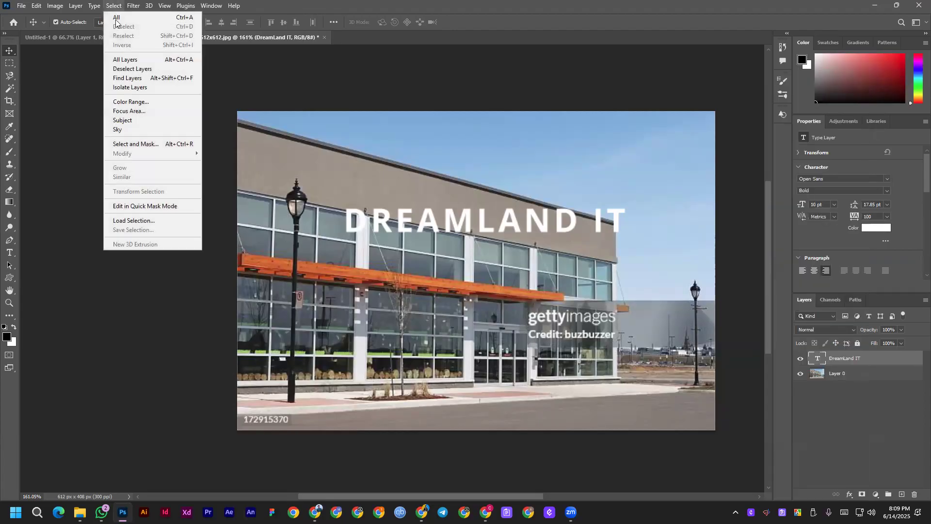
pyautogui.click(132, 122)
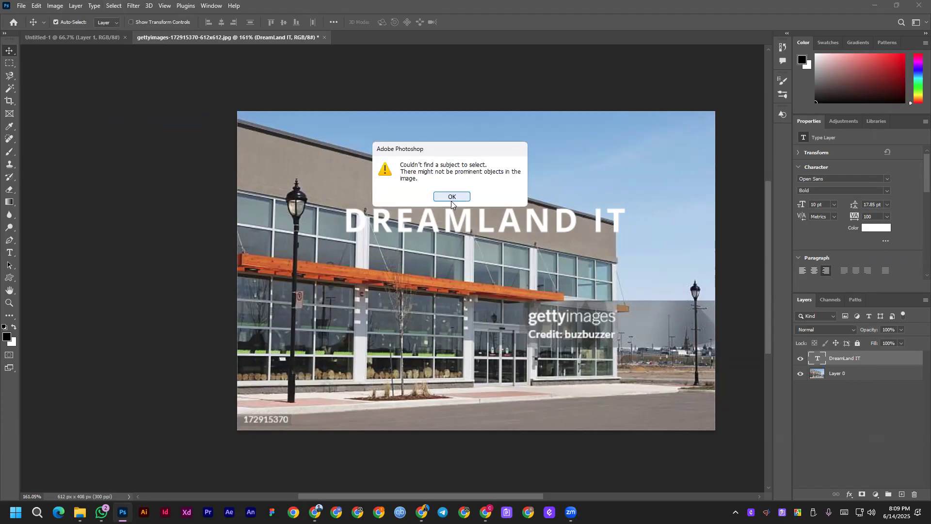
pyautogui.click(451, 196)
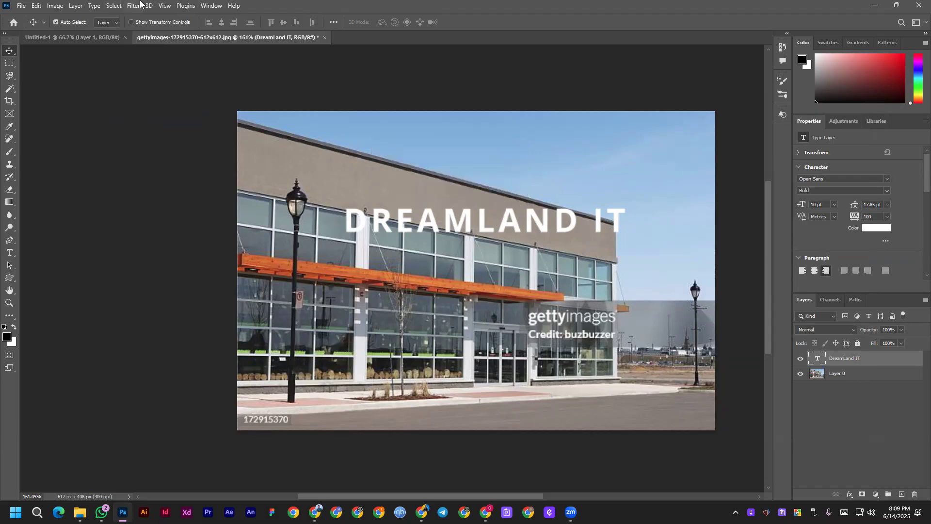
pyautogui.click(113, 6)
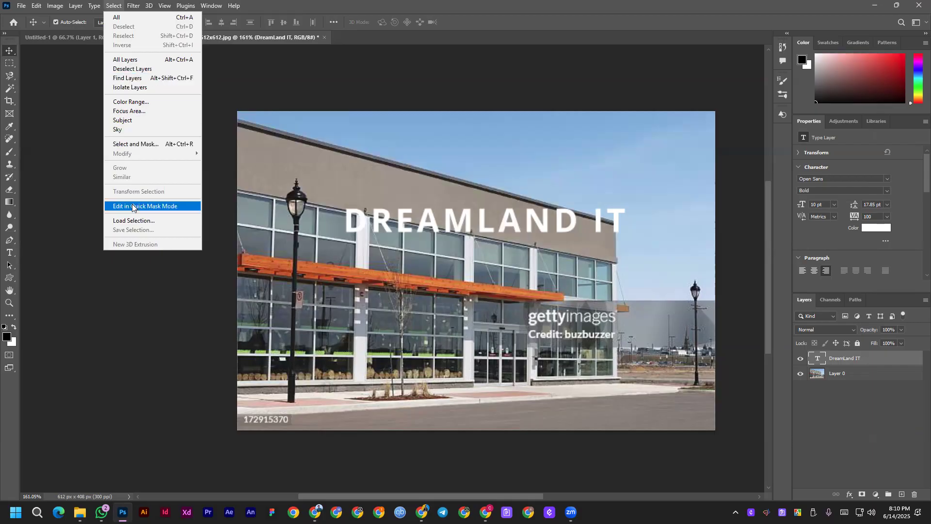
pyautogui.click(865, 359)
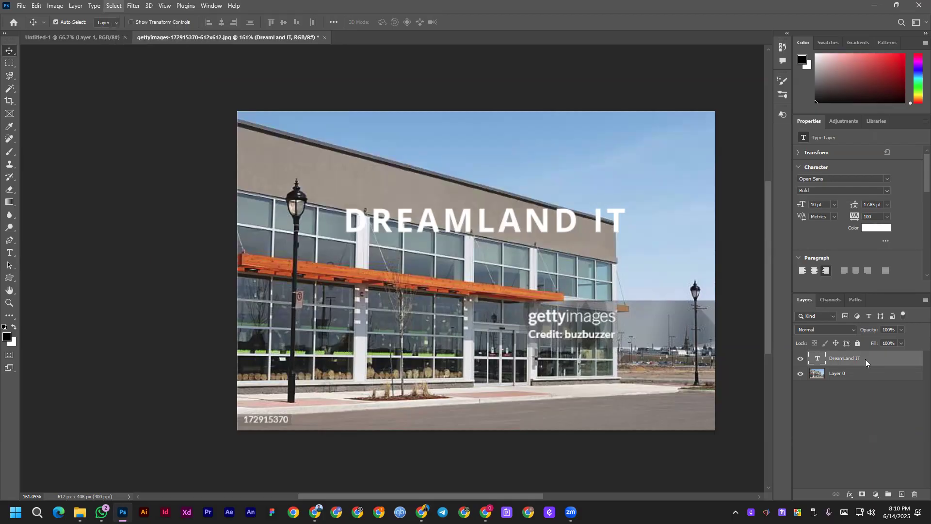
# Convert the DreamLand IT text layer to a shape and reposition it across the upper windows just below the roofline.
pyautogui.rightClick(866, 359)
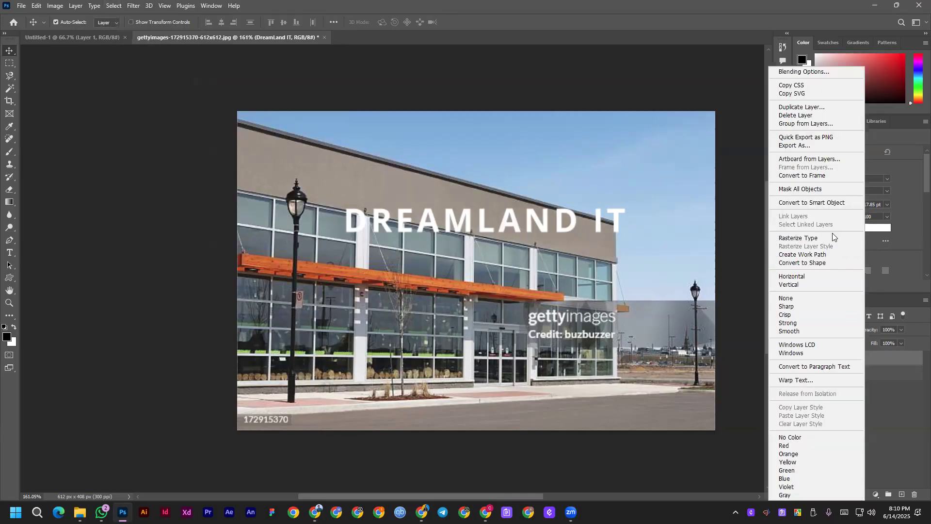
pyautogui.click(817, 262)
pyautogui.moveTo(602, 222); pyautogui.dragTo(597, 236)
pyautogui.press('ctrl')
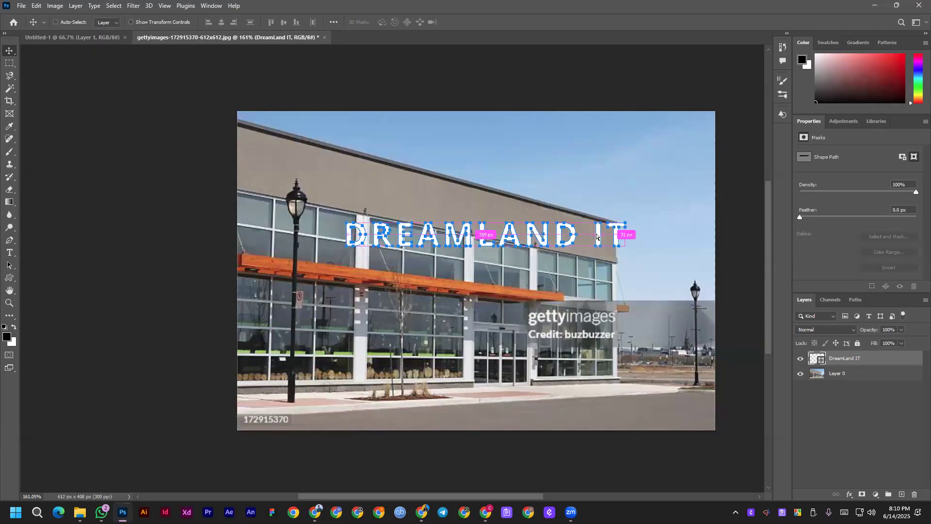
pyautogui.moveTo(571, 232); pyautogui.dragTo(565, 209)
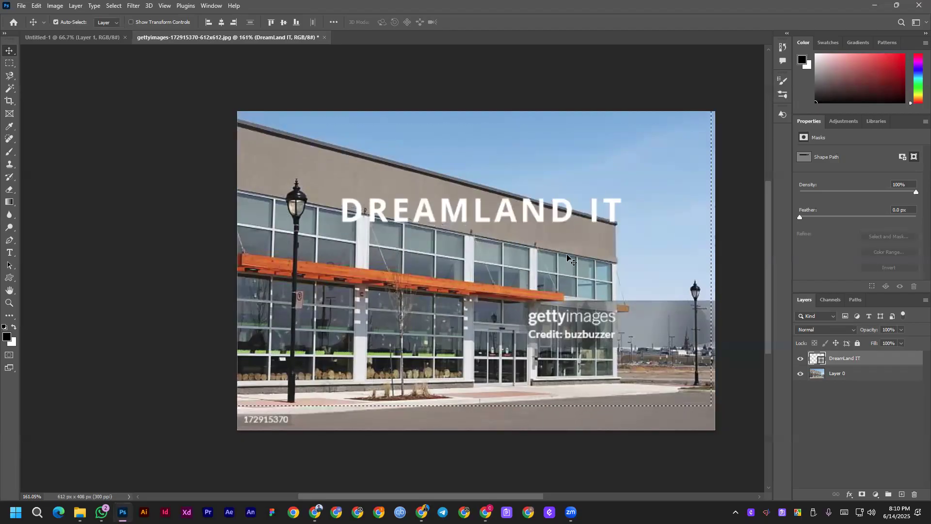
pyautogui.press('ctrl')
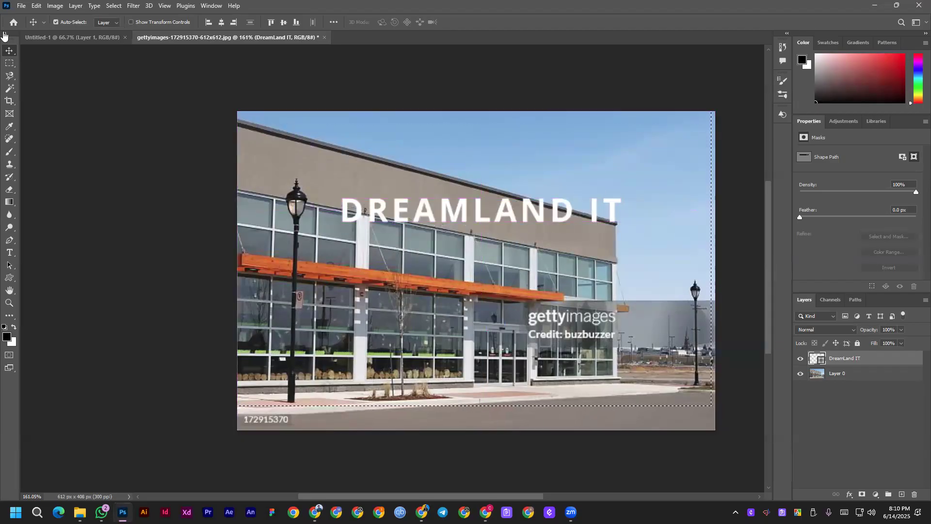
pyautogui.moveTo(568, 218); pyautogui.dragTo(558, 231)
# Turn the DREAMLAND IT shape path into a selection with the Pen tool, copy the lettering and deselect.
pyautogui.rightClick(874, 361)
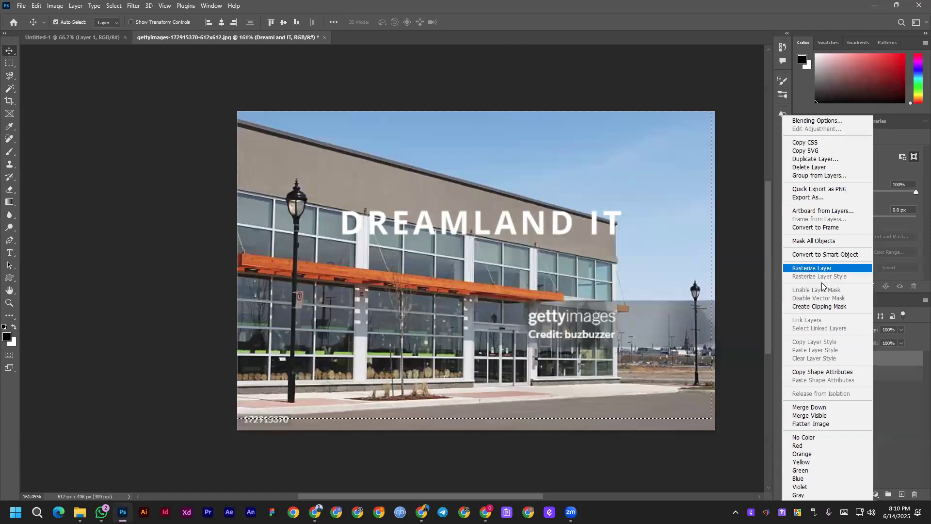
pyautogui.click(906, 385)
pyautogui.click(10, 241)
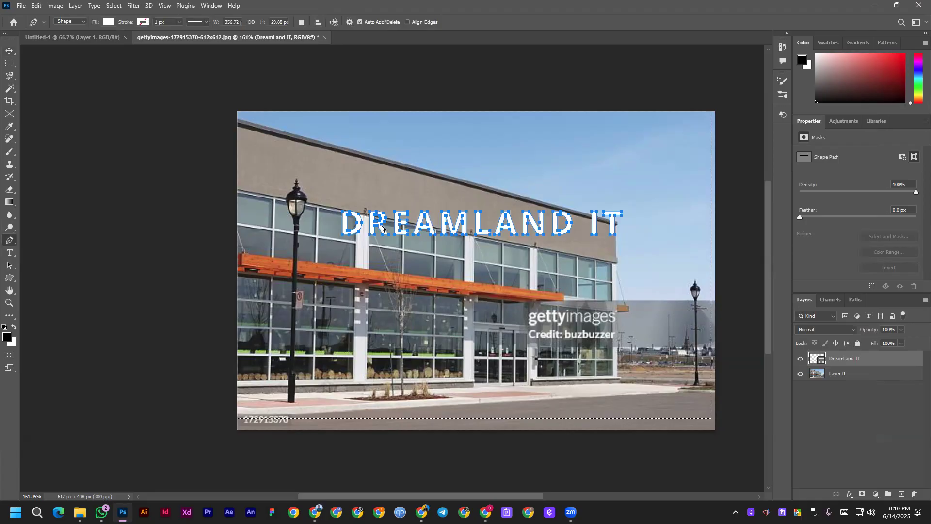
pyautogui.hotkey('ctrl', 'Return')
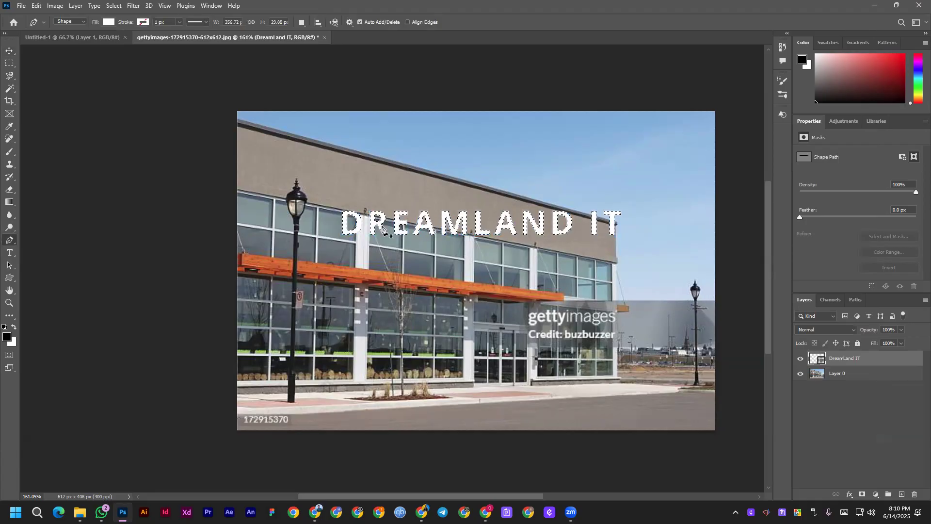
pyautogui.press('v')
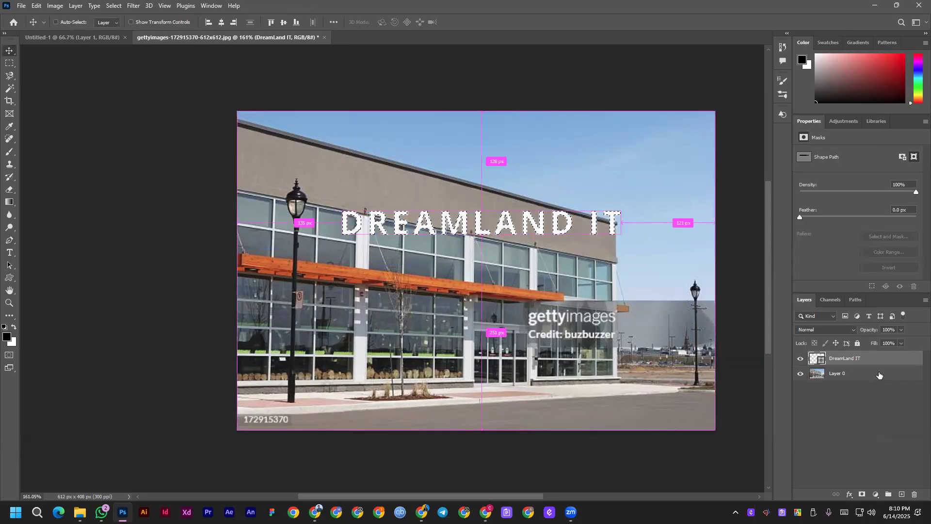
pyautogui.hotkey('ctrl', 'd')
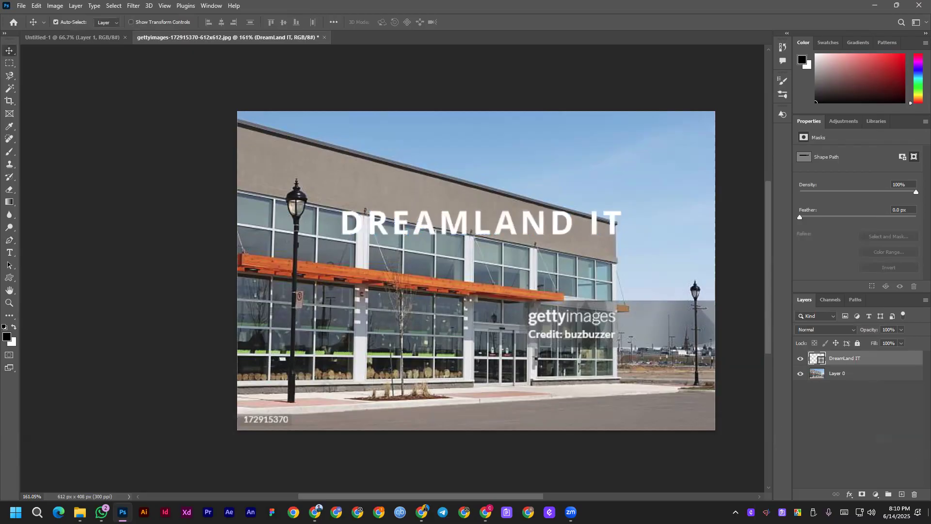
# Hide the DreamLand IT layer and open the Vanishing Point filter on Layer 0.
pyautogui.click(800, 359)
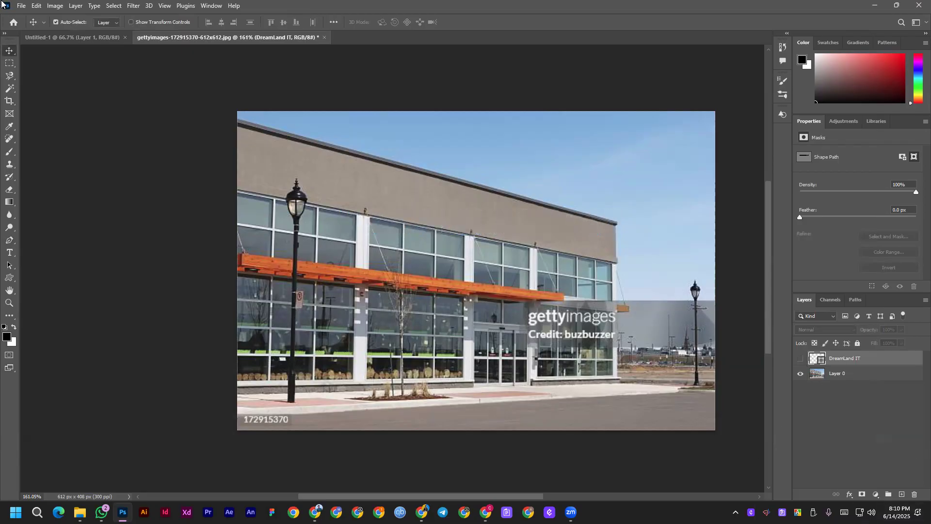
pyautogui.click(134, 6)
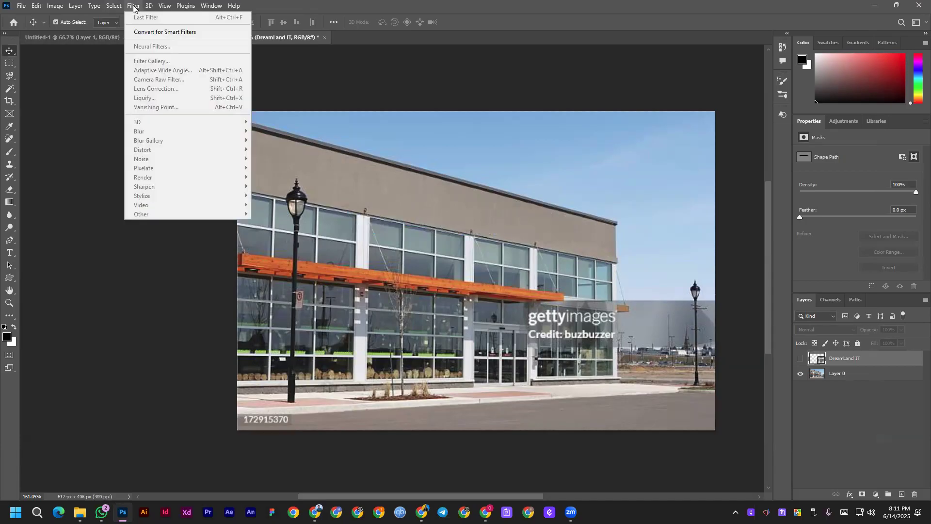
pyautogui.click(858, 358)
pyautogui.click(844, 374)
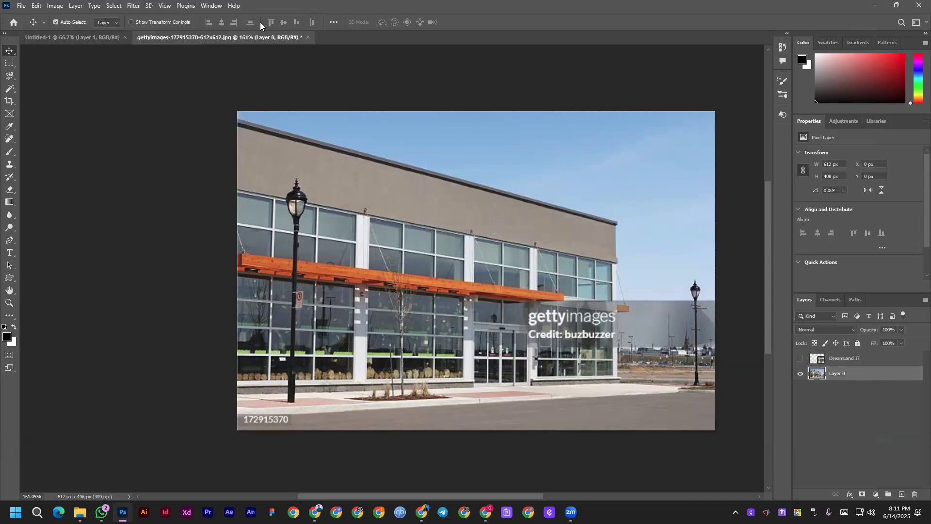
pyautogui.click(131, 7)
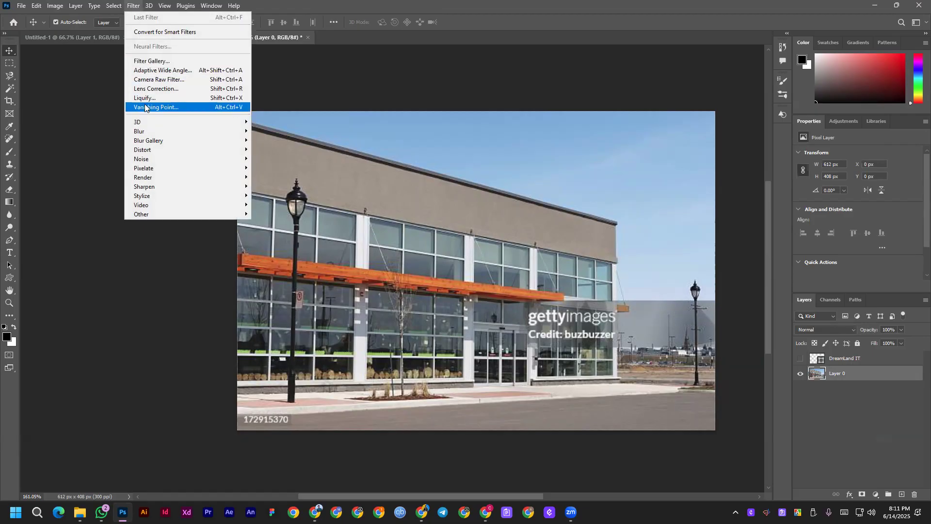
pyautogui.click(192, 109)
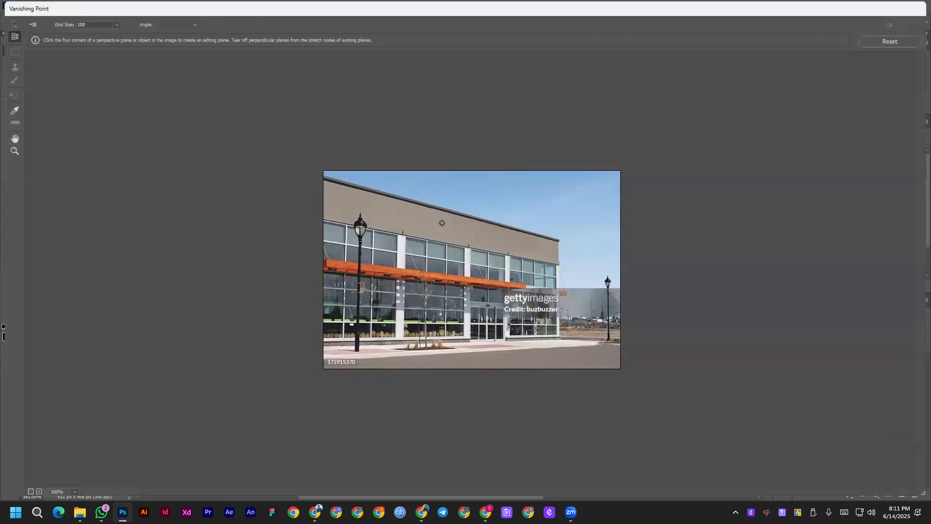
# Create a four-corner perspective plane over the grey fascia, from the lamp post to the building's far corner, and paste the copied lettering.
pyautogui.press('alt')
pyautogui.click(360, 190)
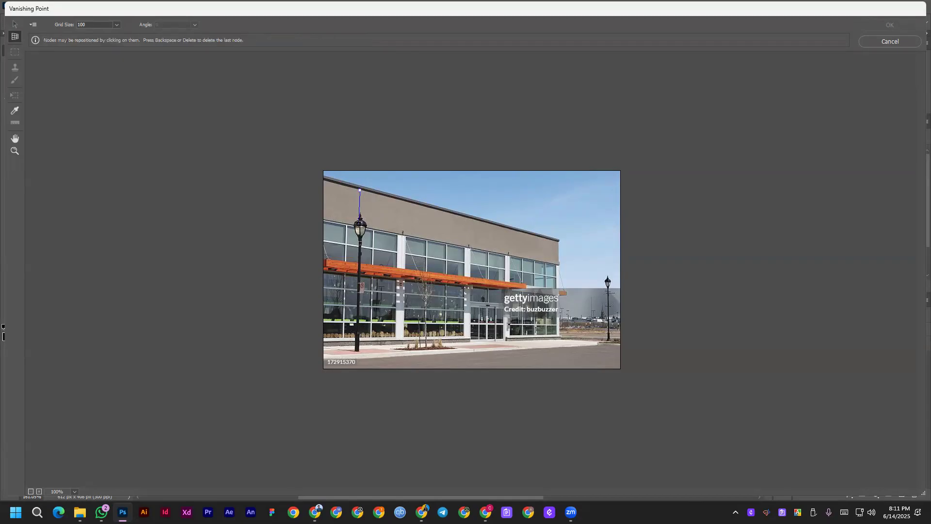
pyautogui.click(359, 227)
pyautogui.click(557, 264)
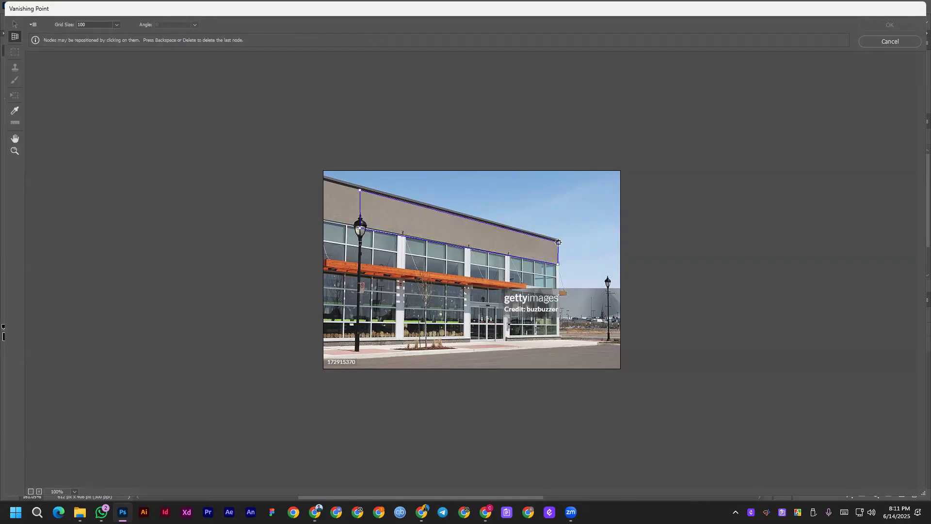
pyautogui.click(558, 242)
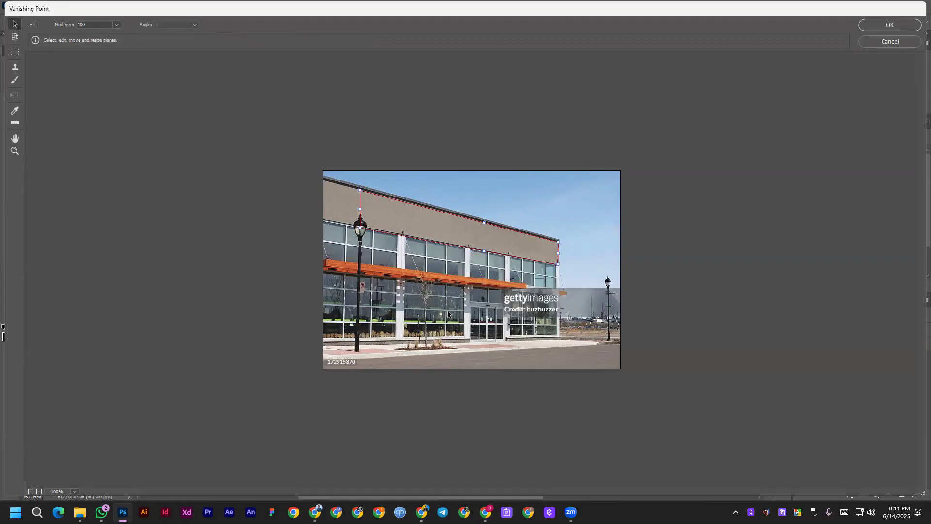
pyautogui.hotkey('ctrl', 'v')
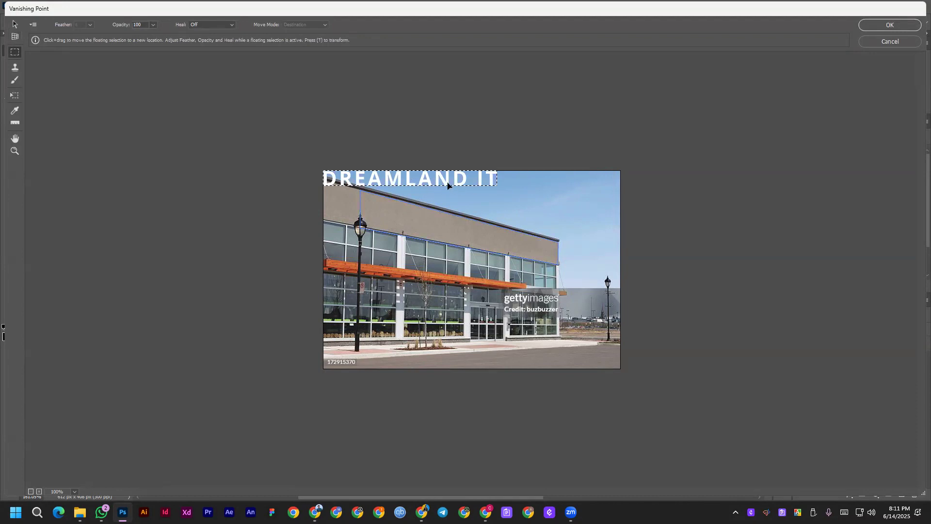
# Try to place the pasted DREAMLAND IT lettering onto the perspective plane along the fascia.
pyautogui.moveTo(437, 180); pyautogui.dragTo(543, 220)
pyautogui.moveTo(474, 209); pyautogui.dragTo(420, 232)
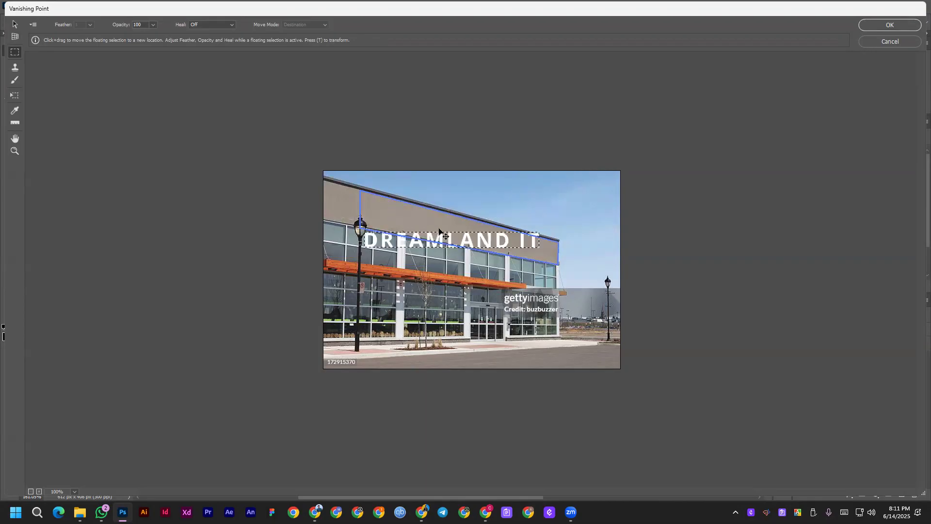
pyautogui.moveTo(411, 245); pyautogui.dragTo(474, 227)
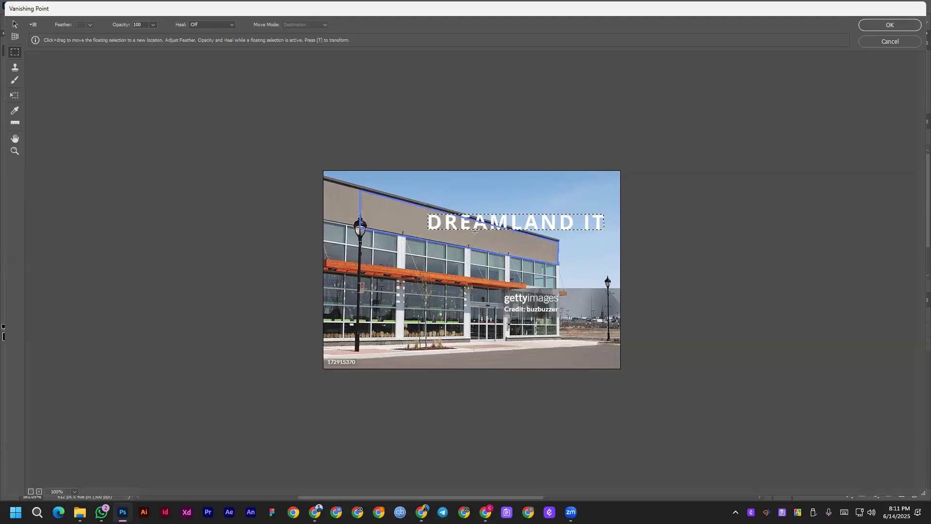
pyautogui.moveTo(563, 229); pyautogui.dragTo(510, 239)
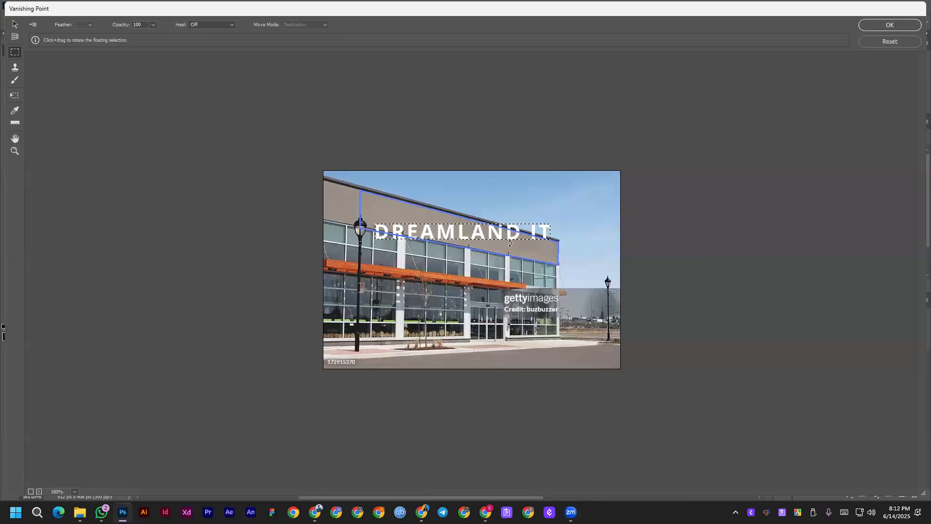
# Try to shift the lettering with the Edit Plane tool at 200% zoom, and undo back to its pasted position.
pyautogui.click(16, 152)
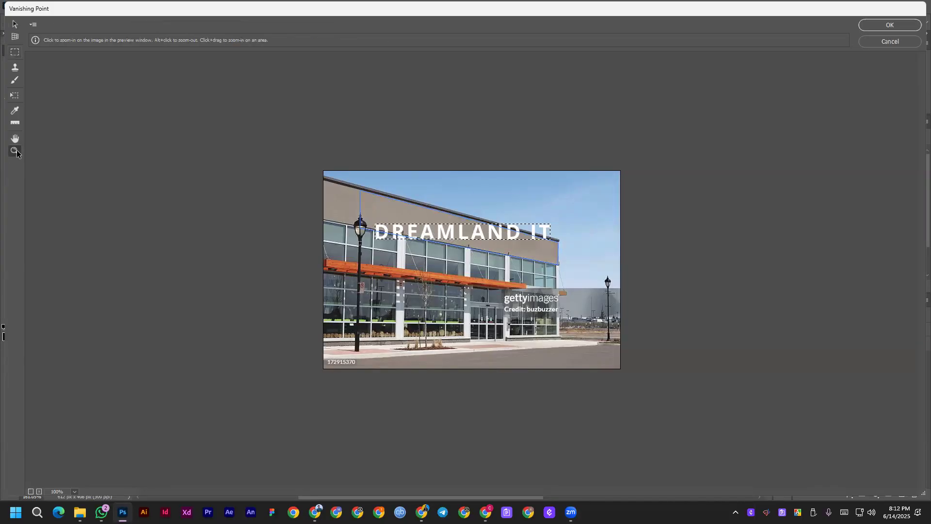
pyautogui.click(477, 246)
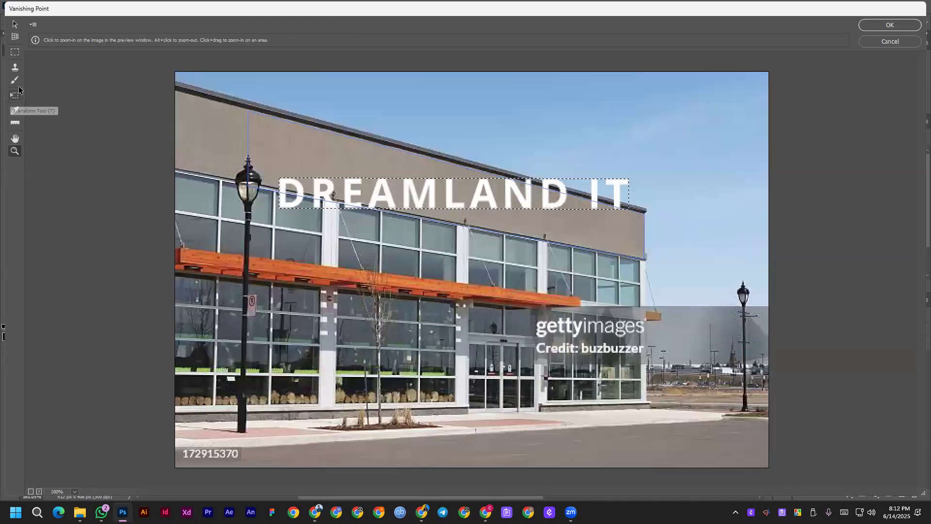
pyautogui.click(15, 23)
pyautogui.moveTo(494, 199)
pyautogui.mouseDown()
pyautogui.moveTo(492, 211)
pyautogui.moveTo(492, 194)
pyautogui.mouseUp()
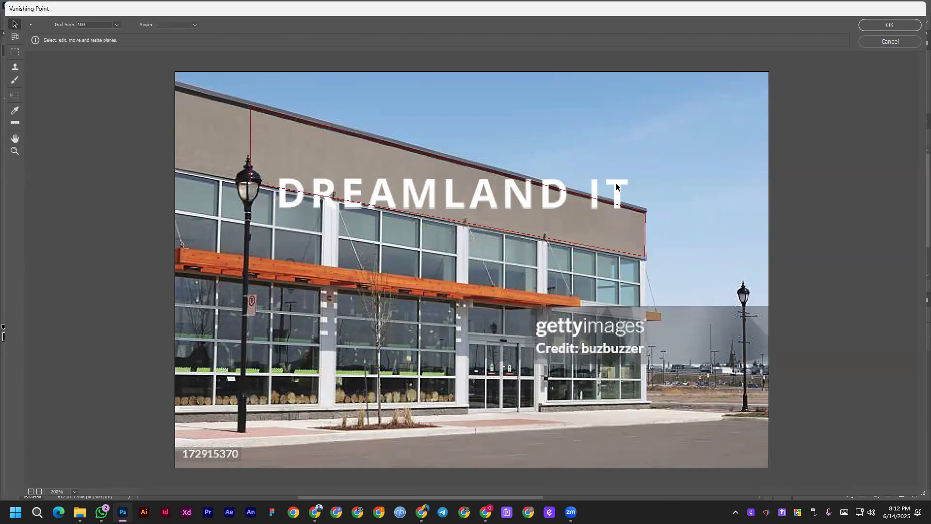
pyautogui.hotkey('ctrl', 'z')
pyautogui.hotkey('ctrl', 'z')
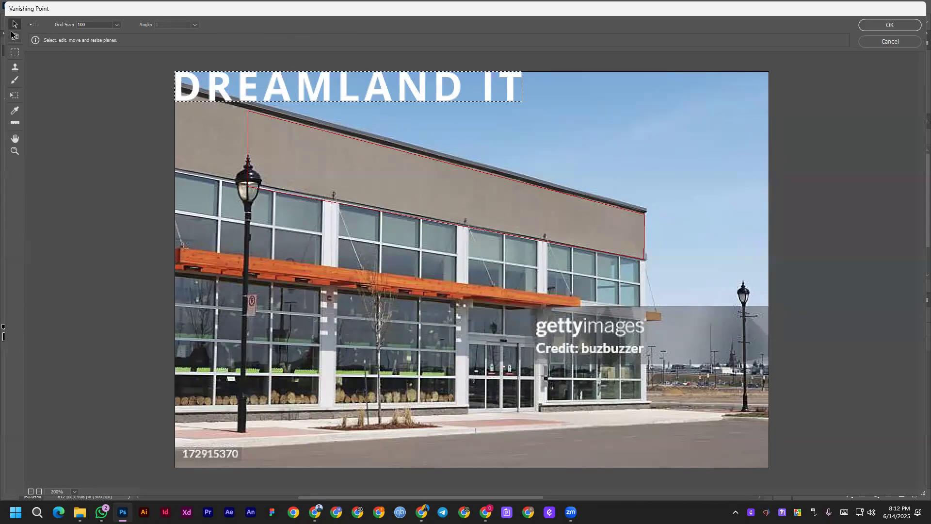
# Move the floating DREAMLAND IT lettering down onto the facade with the Marquee tool, nudging it further down and to the right.
pyautogui.click(15, 51)
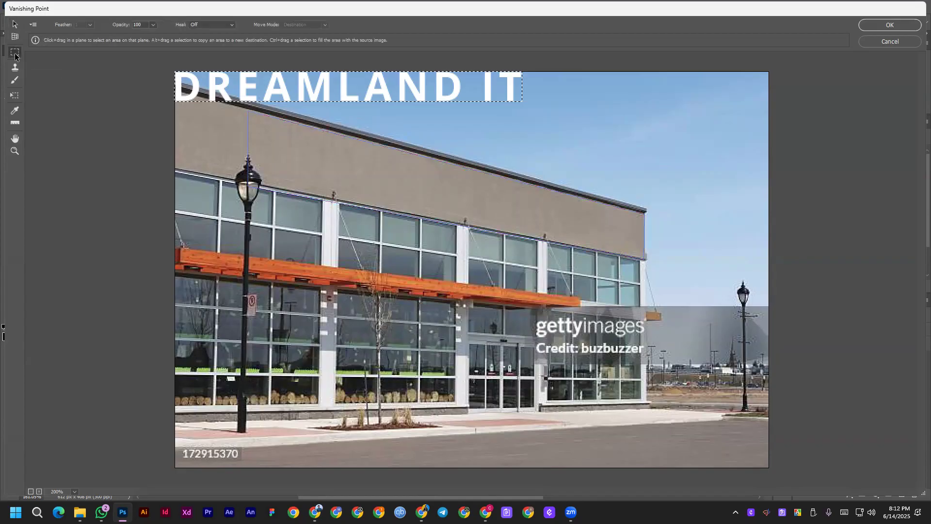
pyautogui.moveTo(411, 84)
pyautogui.mouseDown()
pyautogui.moveTo(420, 106)
pyautogui.moveTo(414, 157)
pyautogui.mouseUp()
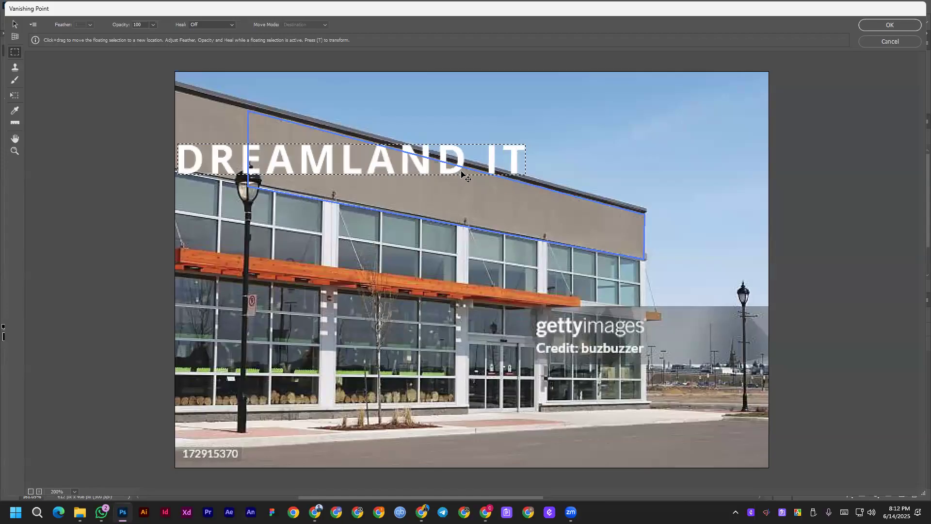
pyautogui.moveTo(461, 170); pyautogui.dragTo(462, 174)
pyautogui.press('Down')
pyautogui.press('Down')
pyautogui.press('Down')
pyautogui.press('Down')
pyautogui.press('Down')
pyautogui.press('Down')
pyautogui.press('Down')
pyautogui.press('Down')
pyautogui.press('Down')
pyautogui.press('Down')
pyautogui.press('Down')
pyautogui.press('Down')
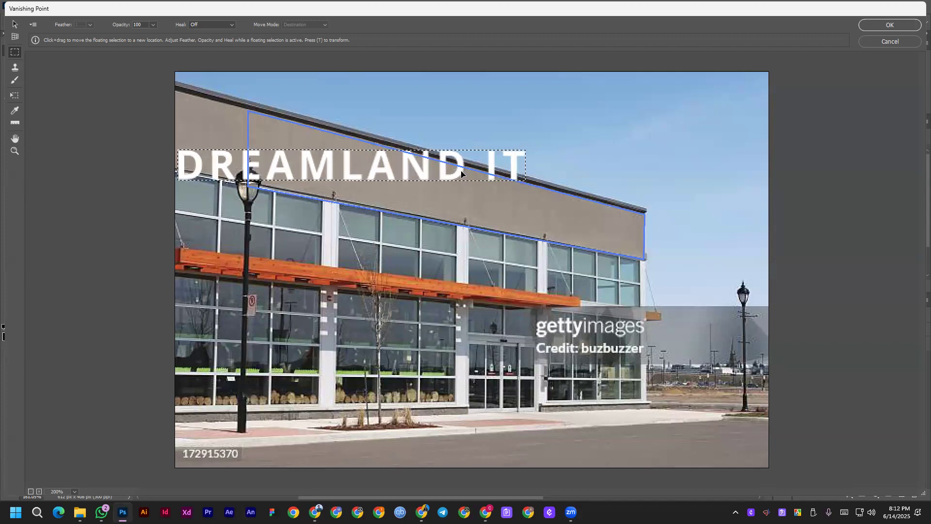
pyautogui.press('Down')
pyautogui.press('Down')
pyautogui.press('Down')
pyautogui.press('Down')
pyautogui.press('Down')
pyautogui.press('Down')
pyautogui.press('Down')
pyautogui.press('Down')
pyautogui.press('Down')
pyautogui.press('Down')
pyautogui.press('Down')
pyautogui.press('Down')
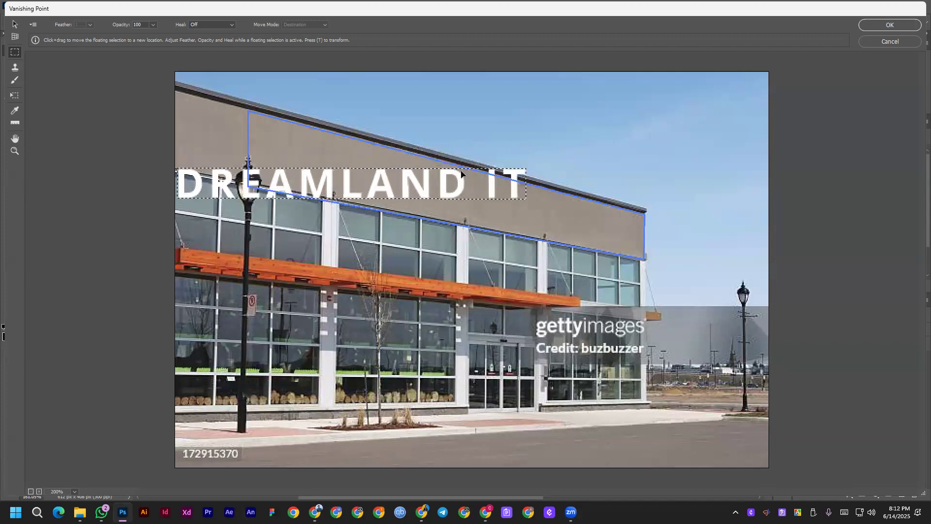
pyautogui.press('Right')
pyautogui.press('Right')
pyautogui.press('Right')
pyautogui.press('Right')
pyautogui.press('Right')
pyautogui.press('Right')
pyautogui.press('Right')
pyautogui.press('Right')
pyautogui.press('Right')
pyautogui.press('Right')
pyautogui.press('Right')
pyautogui.press('Right')
pyautogui.press('Right')
pyautogui.press('Right')
pyautogui.press('Right')
pyautogui.press('Right')
pyautogui.press('Right')
pyautogui.press('Right')
pyautogui.press('Right')
pyautogui.press('Right')
pyautogui.press('Right')
pyautogui.press('Right')
pyautogui.press('Right')
pyautogui.press('Right')
pyautogui.press('Right')
pyautogui.press('Right')
pyautogui.press('Right')
pyautogui.press('Right')
pyautogui.press('Right')
pyautogui.press('Right')
pyautogui.press('Right')
# Try to scale down the floating DREAMLAND IT lettering and move it onto the fascia, and cancel the Vanishing Point filter.
pyautogui.press('t')
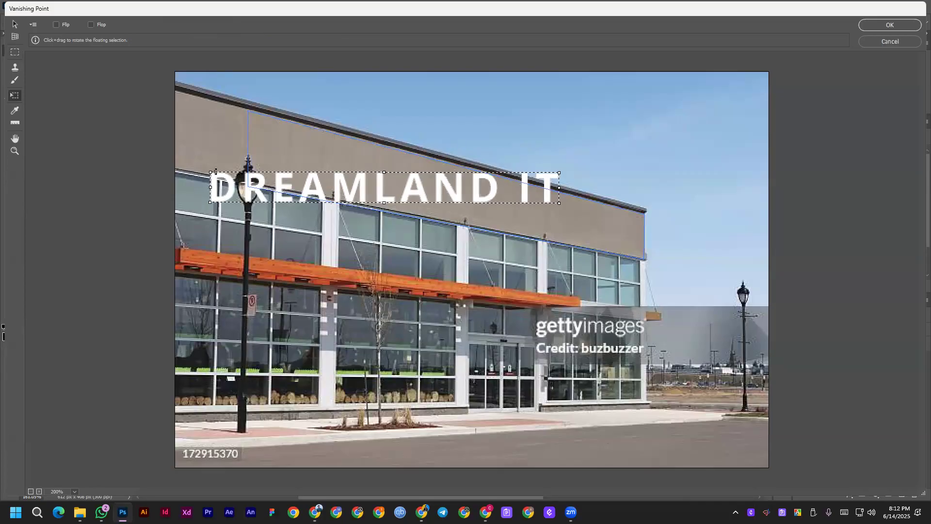
pyautogui.moveTo(215, 171); pyautogui.dragTo(384, 189)
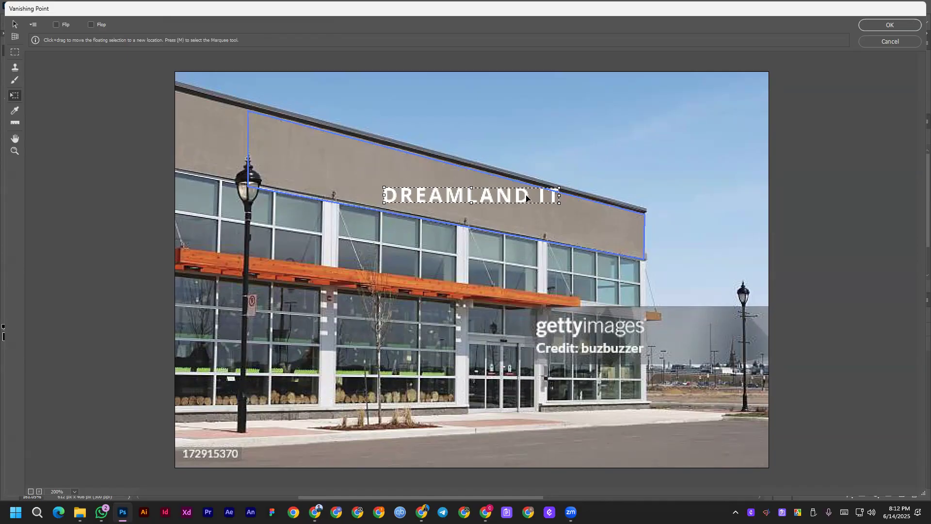
pyautogui.moveTo(531, 195); pyautogui.dragTo(511, 220)
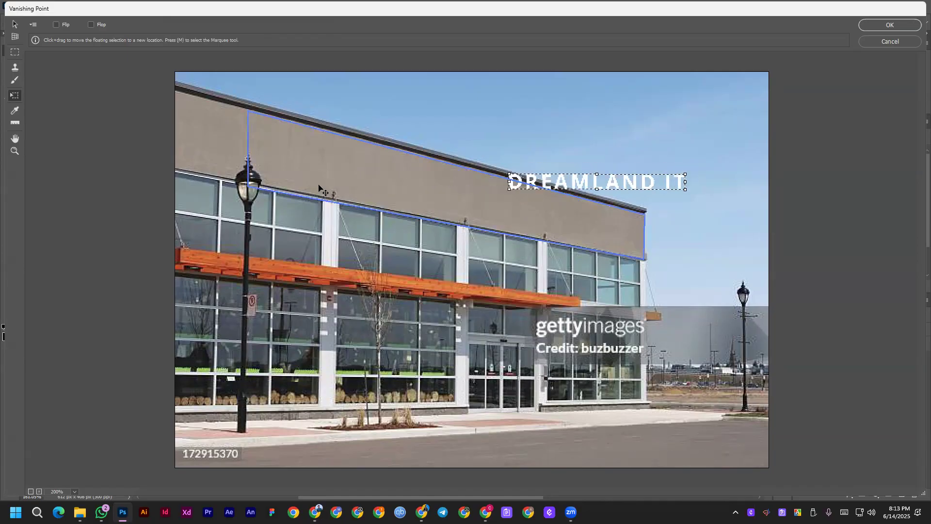
pyautogui.moveTo(393, 197); pyautogui.dragTo(388, 199)
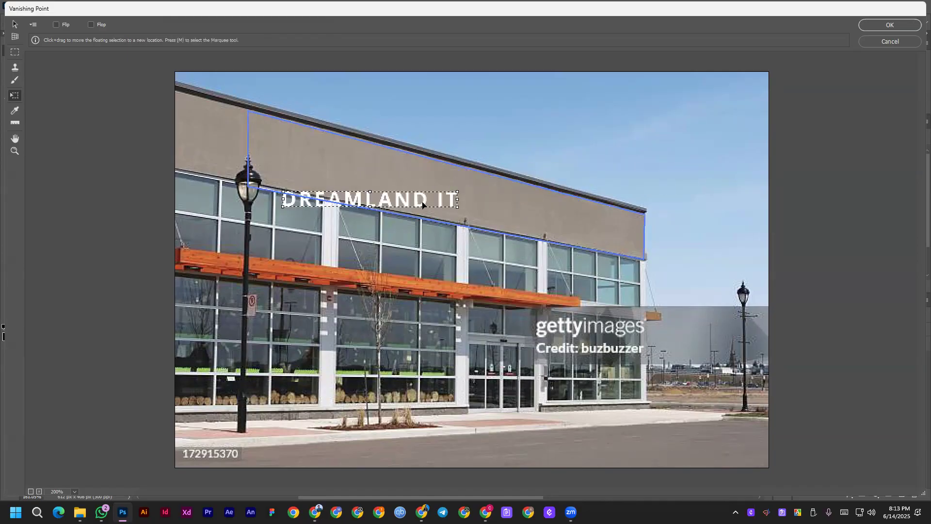
pyautogui.click(880, 43)
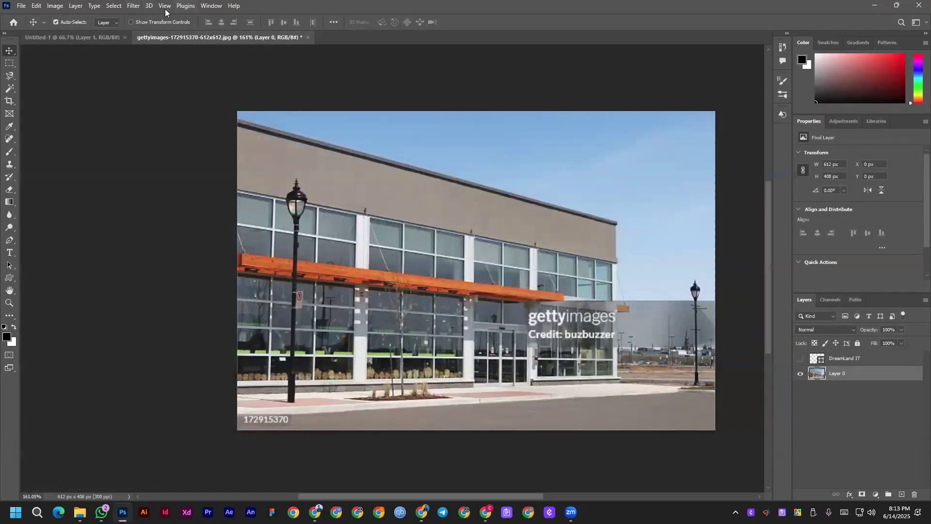
# Reopen the Vanishing Point filter on Layer 0, the building photo.
pyautogui.click(94, 6)
pyautogui.click(132, 6)
pyautogui.click(133, 6)
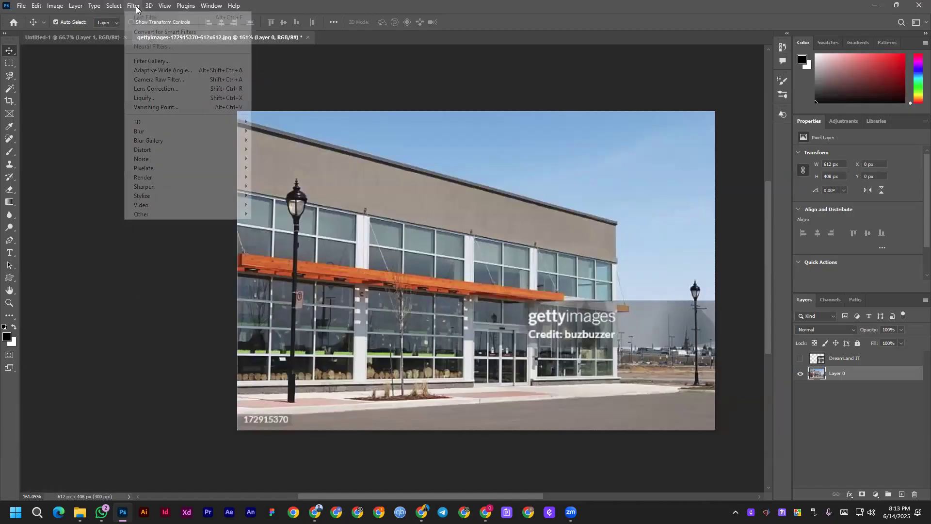
pyautogui.click(160, 107)
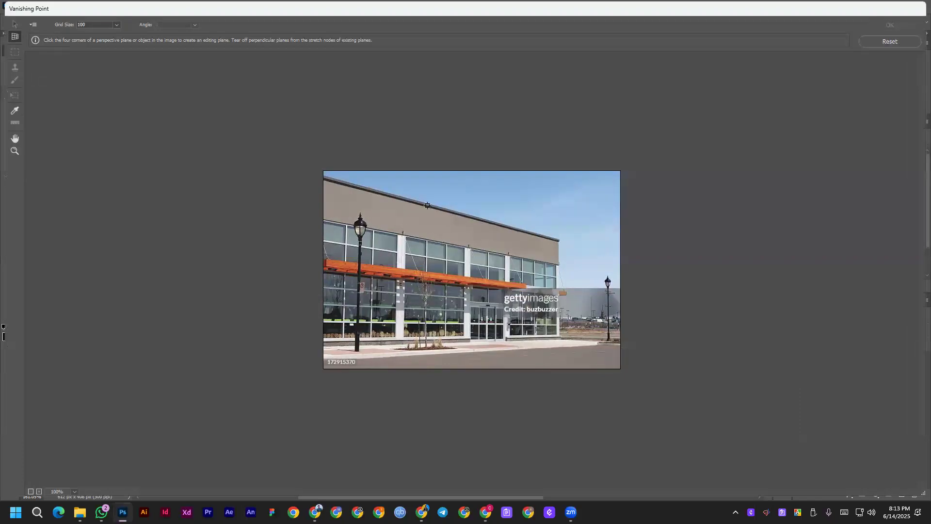
# Create a four-corner perspective plane over the grey fascia, from just beyond the lamp post to the building's far corner.
pyautogui.click(15, 151)
pyautogui.click(467, 253)
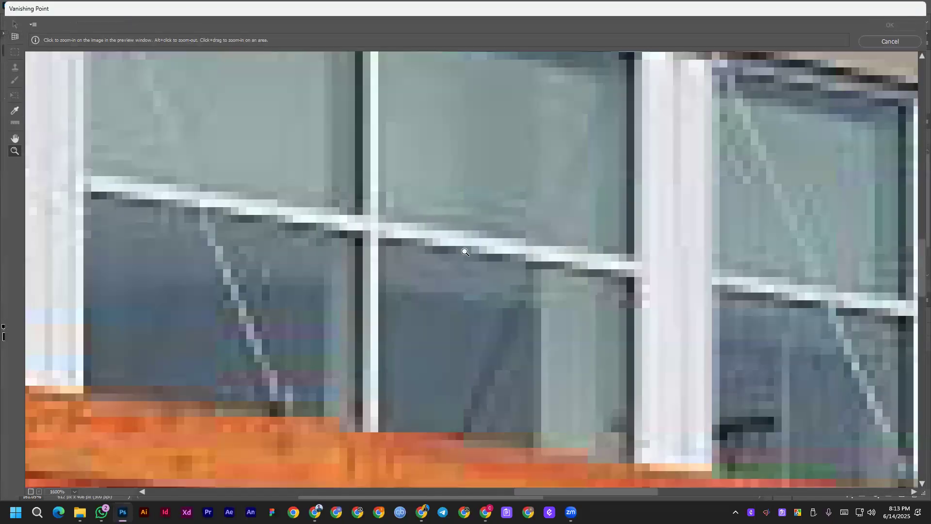
pyautogui.scroll(-3, 443, 221)
pyautogui.keyDown('alt'); pyautogui.click(379, 235); pyautogui.keyUp('alt')
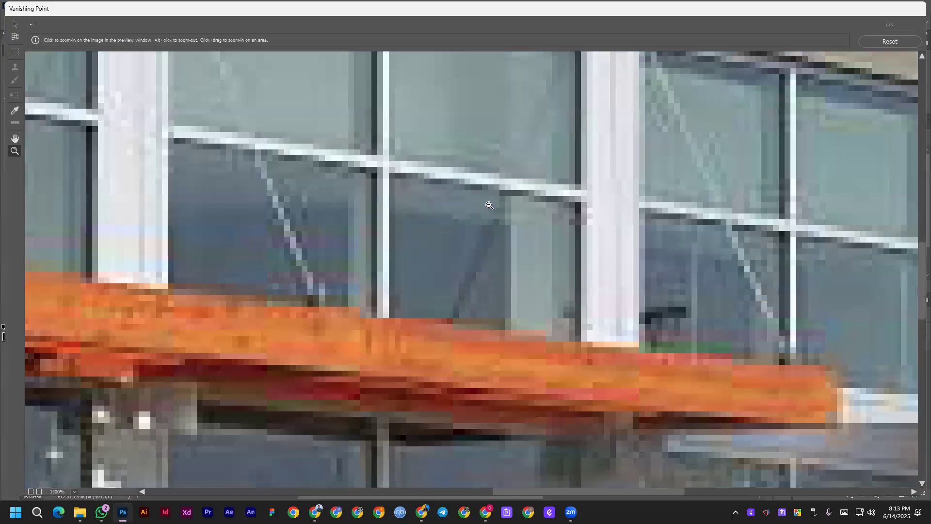
pyautogui.keyDown('alt'); pyautogui.click(485, 223); pyautogui.keyUp('alt')
pyautogui.keyDown('alt'); pyautogui.click(446, 228); pyautogui.keyUp('alt')
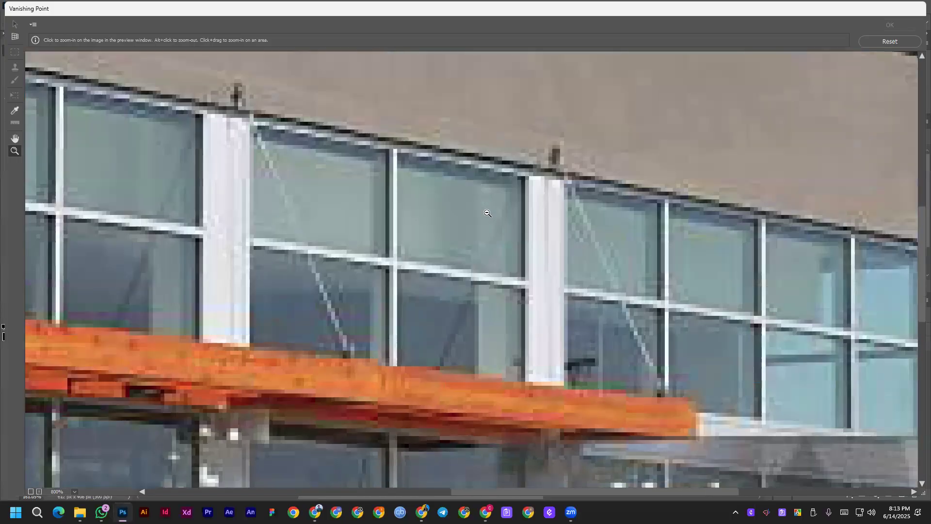
pyautogui.keyDown('alt'); pyautogui.click(407, 232); pyautogui.keyUp('alt')
pyautogui.keyDown('alt'); pyautogui.click(369, 238); pyautogui.keyUp('alt')
pyautogui.click(15, 38)
pyautogui.click(204, 124)
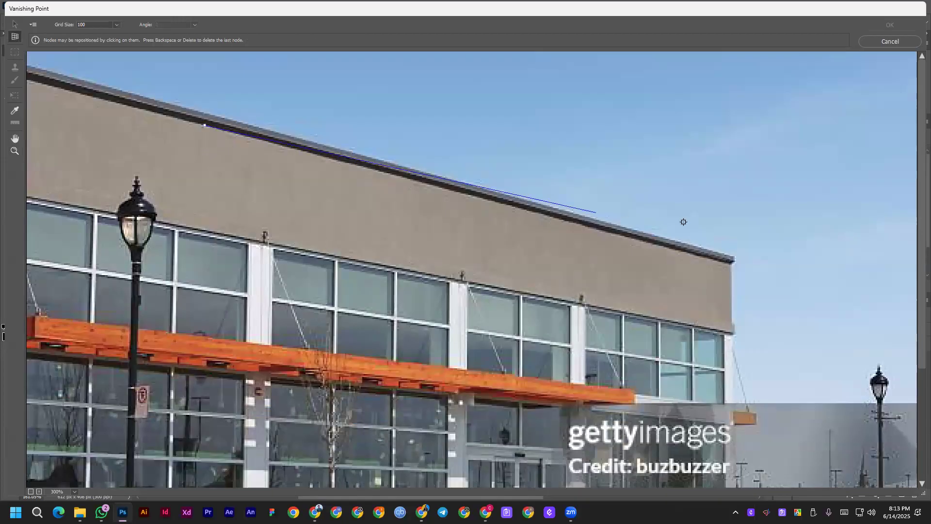
pyautogui.click(733, 263)
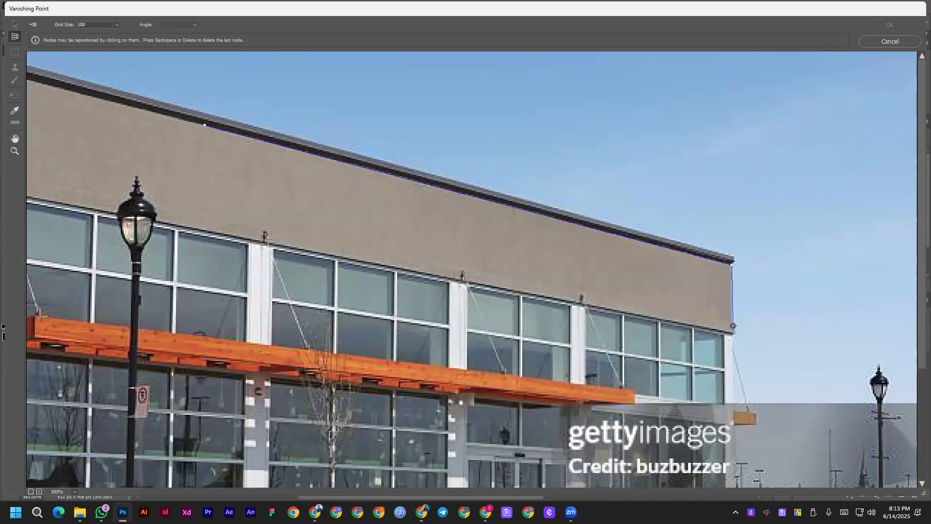
pyautogui.click(734, 332)
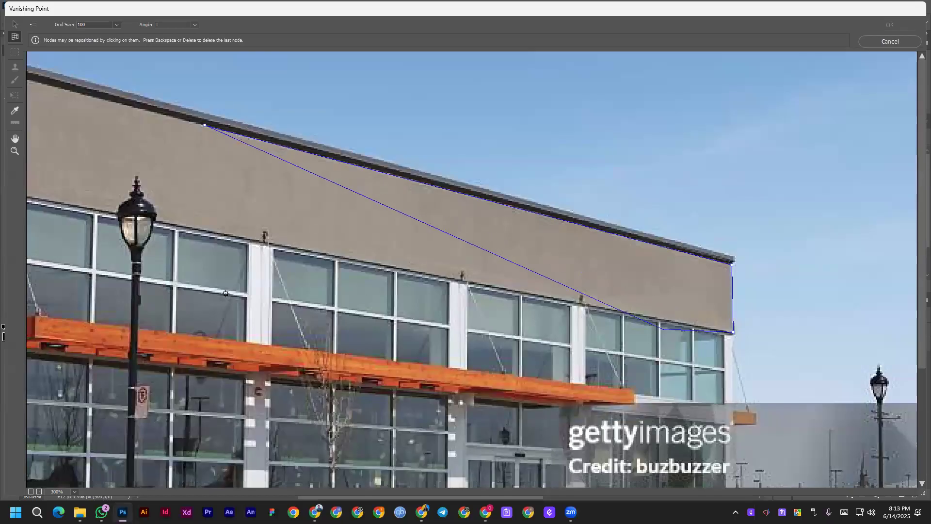
pyautogui.click(192, 230)
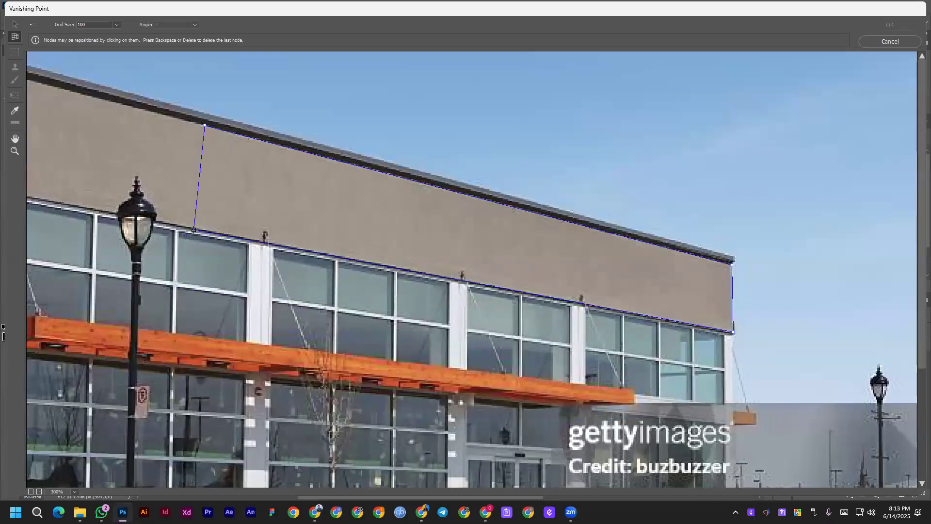
# Paste the copied DREAMLAND IT lettering and move it with the Marquee tool onto the fascia's perspective plane.
pyautogui.hotkey('ctrl', 'v')
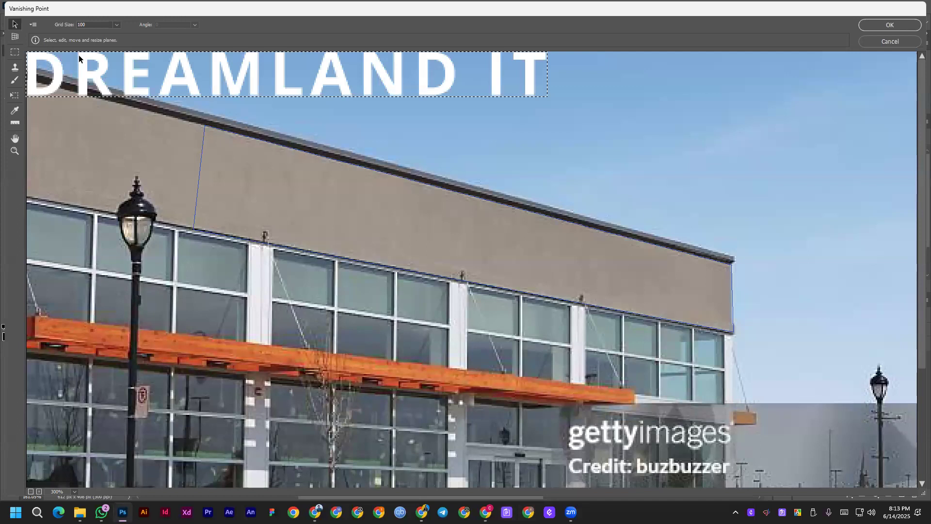
pyautogui.press('m')
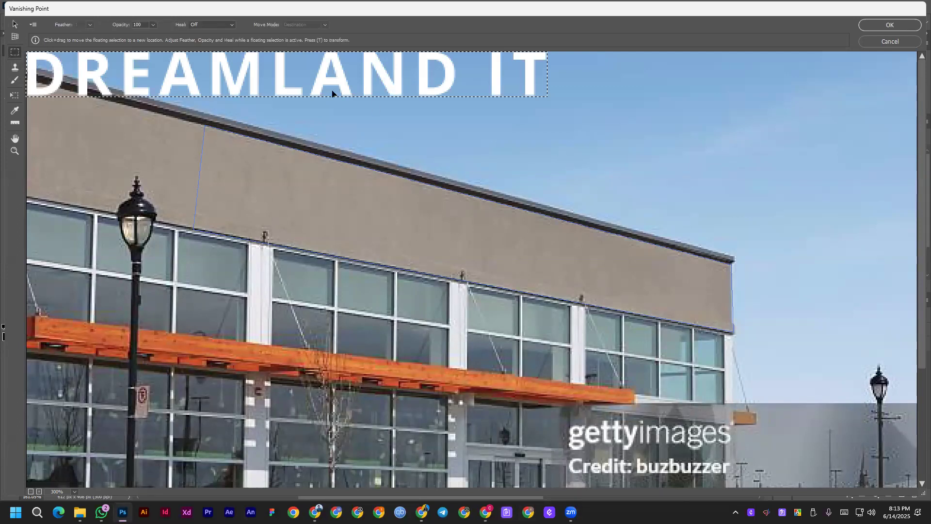
pyautogui.moveTo(278, 82); pyautogui.dragTo(515, 253)
# Stretch the lettering with the Transform tool to fill the fascia plane nearly edge to edge, and apply the filter.
pyautogui.press('t')
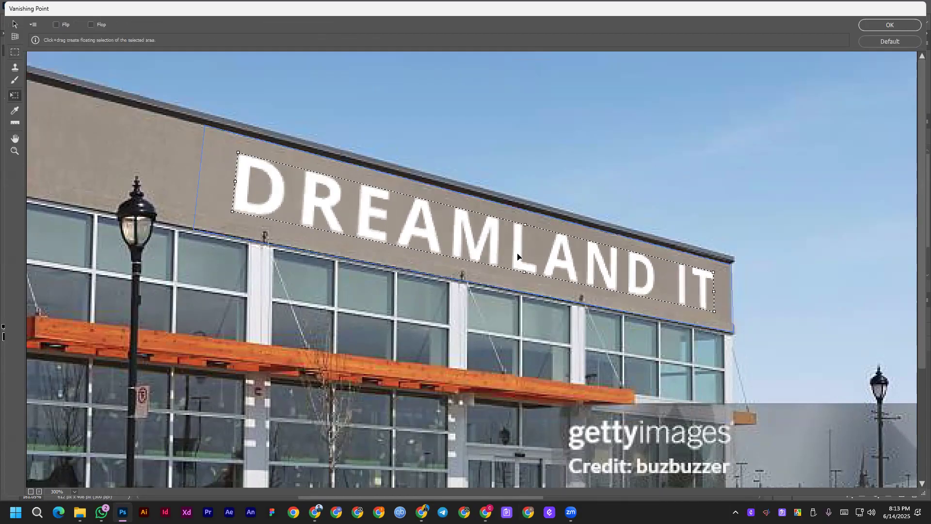
pyautogui.moveTo(240, 152); pyautogui.dragTo(212, 141)
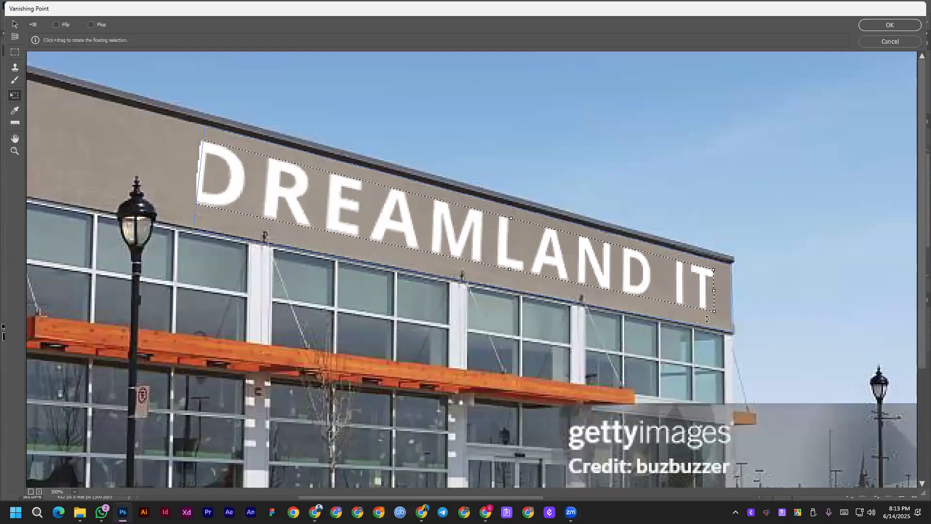
pyautogui.moveTo(714, 311)
pyautogui.mouseDown()
pyautogui.moveTo(731, 321)
pyautogui.moveTo(723, 320)
pyautogui.mouseUp()
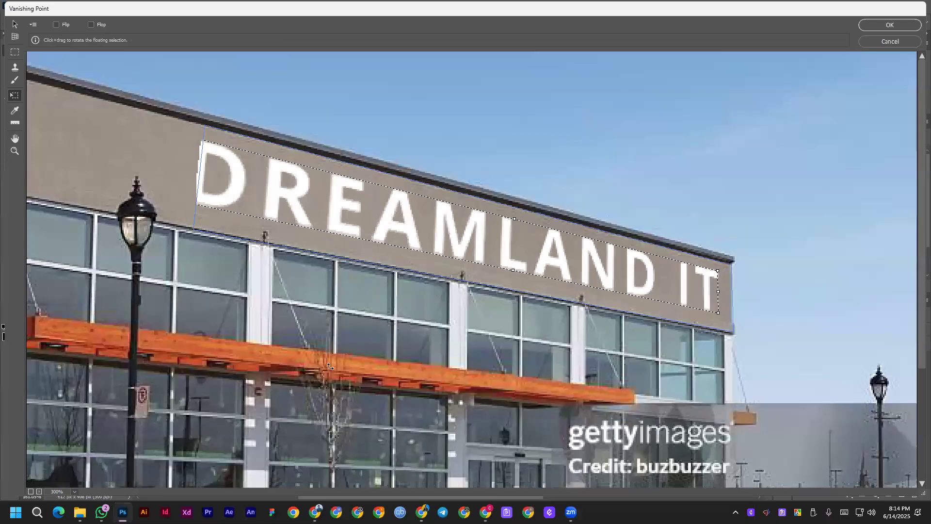
pyautogui.scroll(-4, 658, 140)
pyautogui.scroll(4, 659, 139)
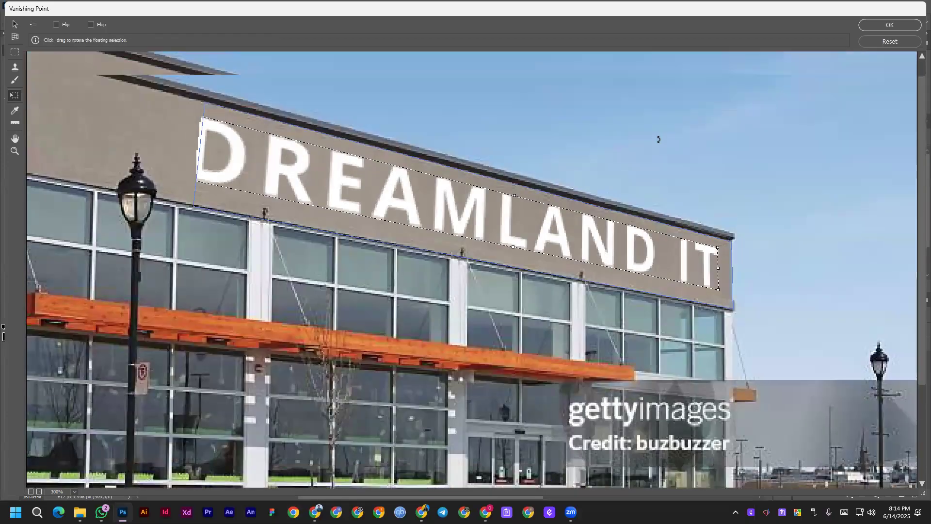
pyautogui.click(14, 151)
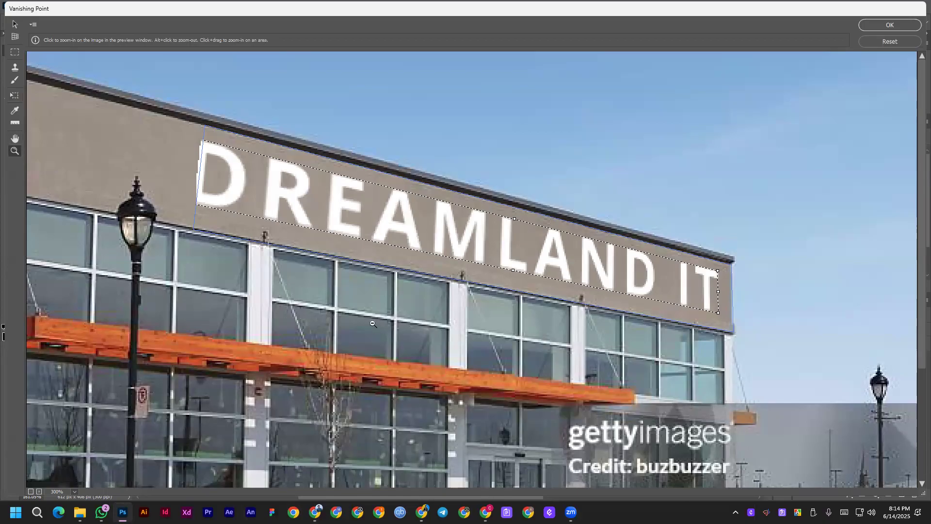
pyautogui.keyDown('alt'); pyautogui.click(372, 323); pyautogui.keyUp('alt')
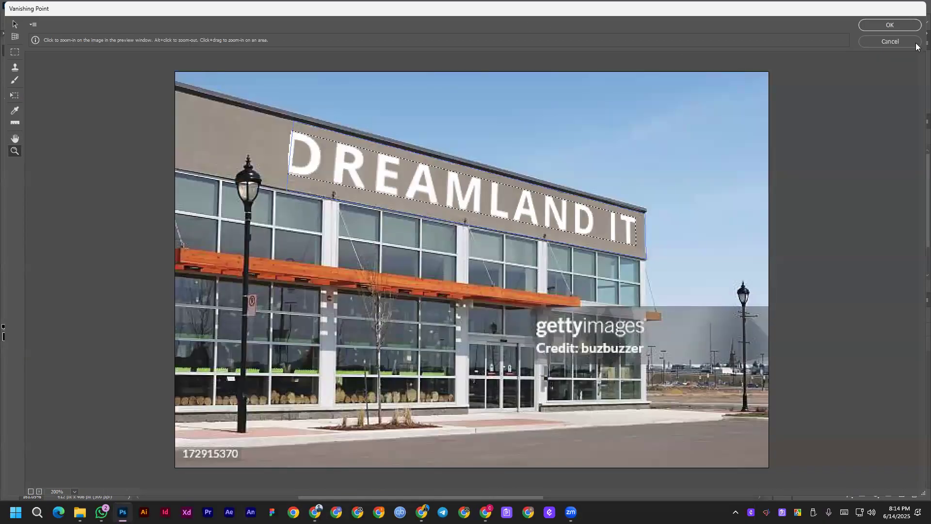
pyautogui.click(882, 25)
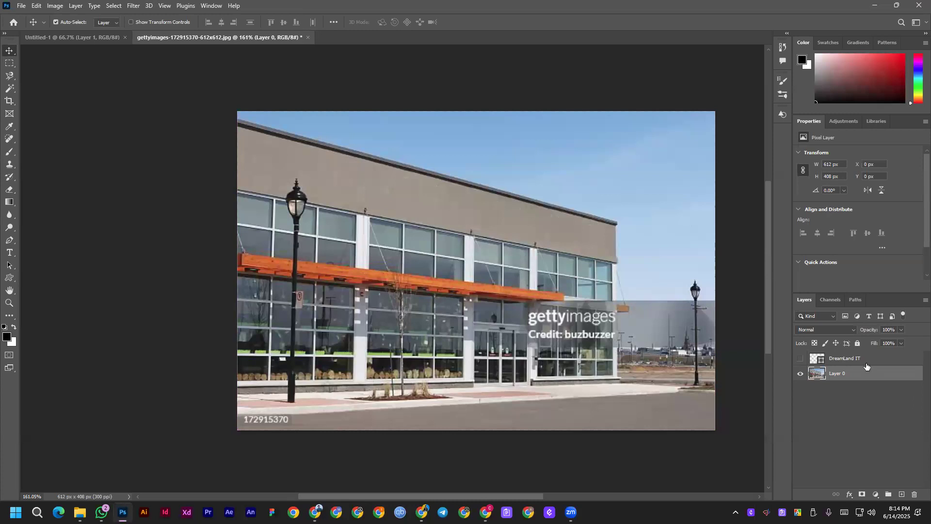
# Undo back to the visible, editable DreamLand IT type layer.
pyautogui.hotkey('ctrl', 'z')
pyautogui.hotkey('ctrl', 'z')
pyautogui.hotkey('ctrl', 'z')
pyautogui.hotkey('ctrl', 'z')
pyautogui.hotkey('ctrl', 'z')
pyautogui.hotkey('ctrl', 'z')
pyautogui.hotkey('ctrl', 'z')
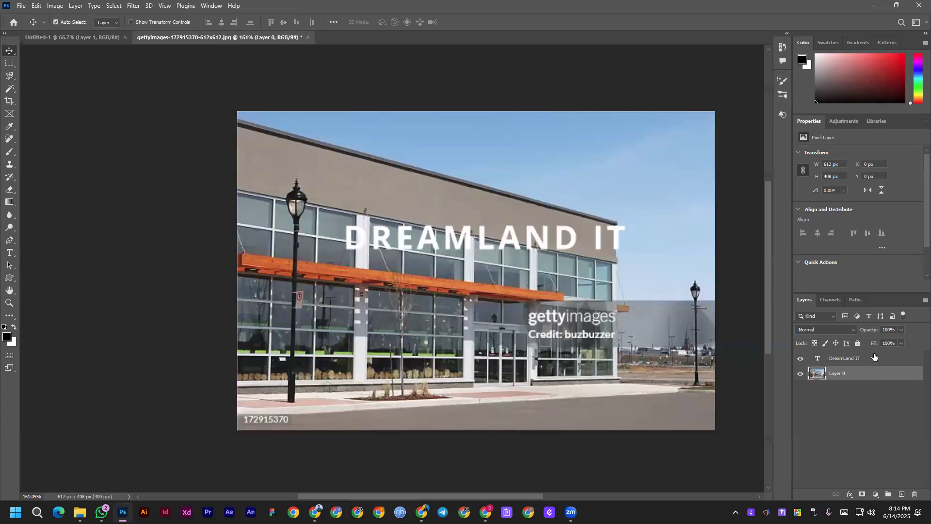
# Move the DREAMLAND IT text up and slightly left on the facade, and convert its type layer to a shape.
pyautogui.click(863, 363)
pyautogui.moveTo(515, 243); pyautogui.dragTo(499, 217)
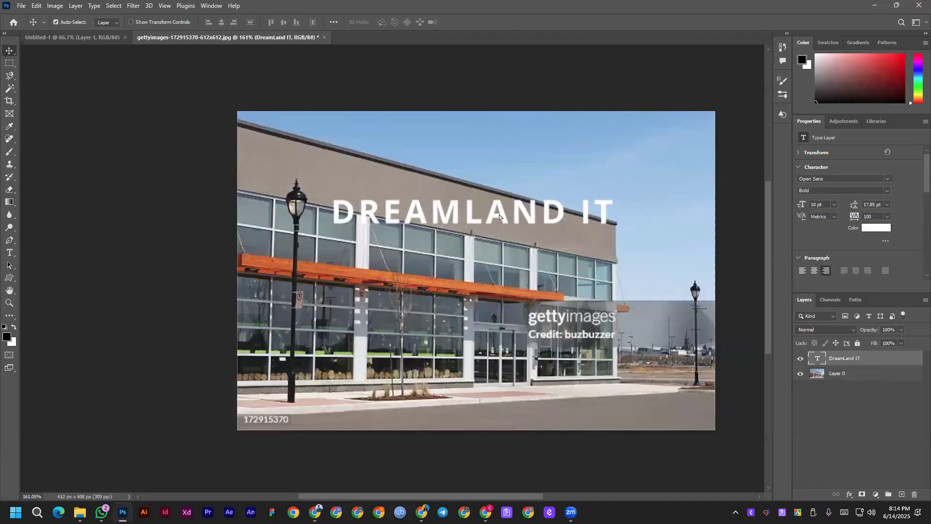
pyautogui.rightClick(875, 366)
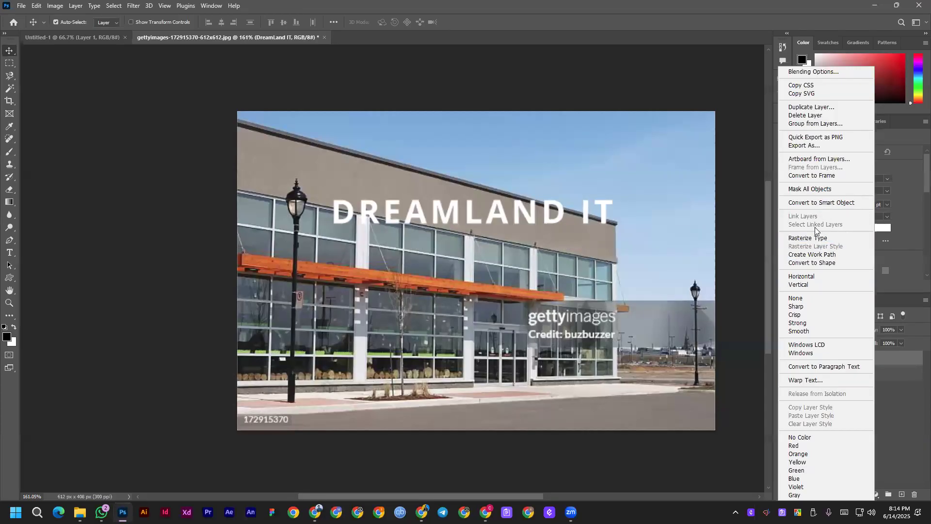
pyautogui.click(815, 263)
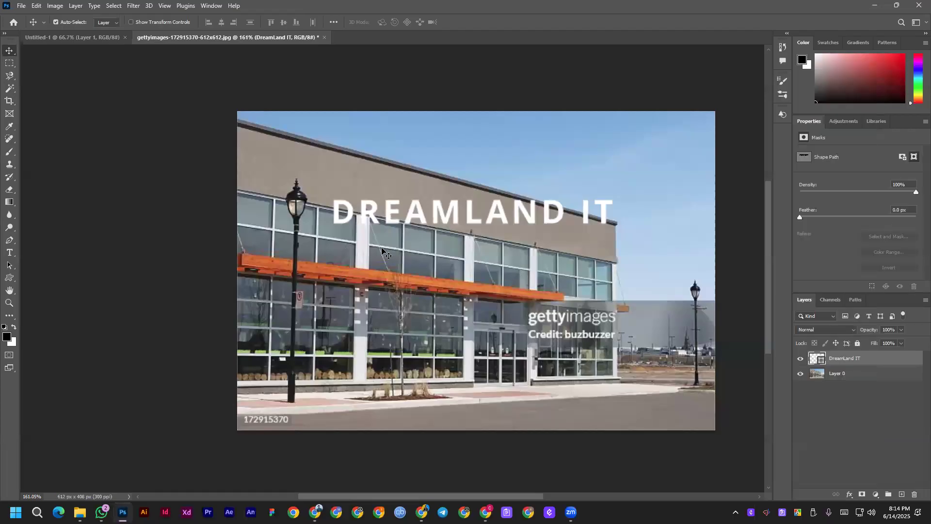
# Load the DREAMLAND IT shape's path as a selection, deselect it, and hide the DreamLand IT layer.
pyautogui.click(9, 240)
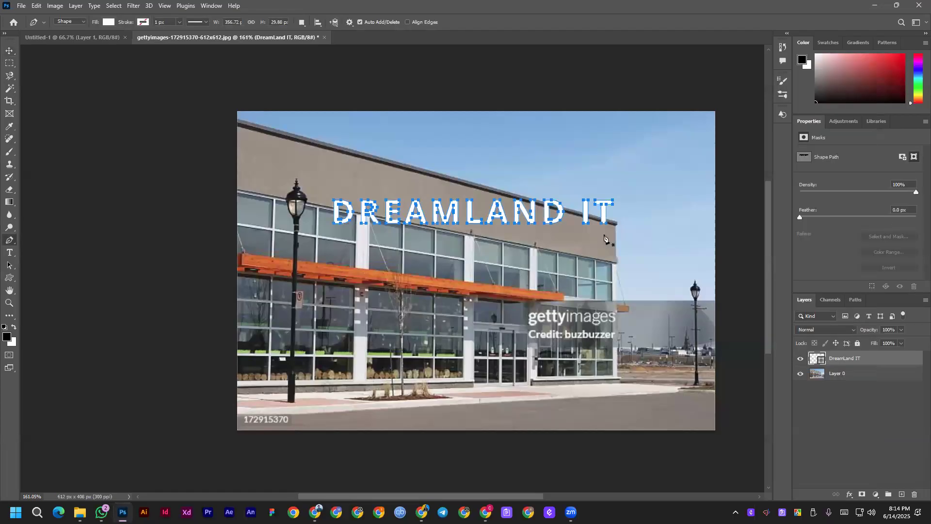
pyautogui.hotkey('ctrl', 'Return')
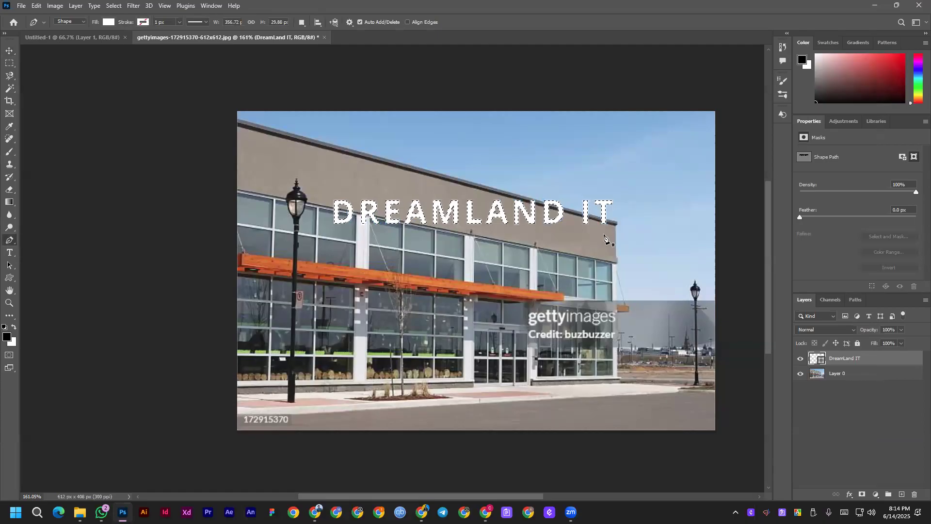
pyautogui.hotkey('ctrl', 'd')
pyautogui.click(800, 359)
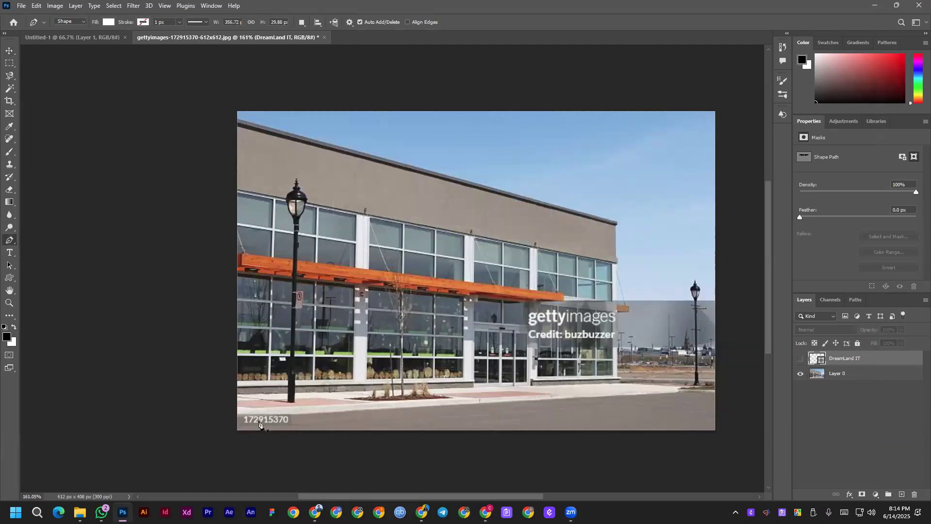
# Open the Vanishing Point filter on Layer 0 with the DreamLand IT layer hidden.
pyautogui.click(881, 374)
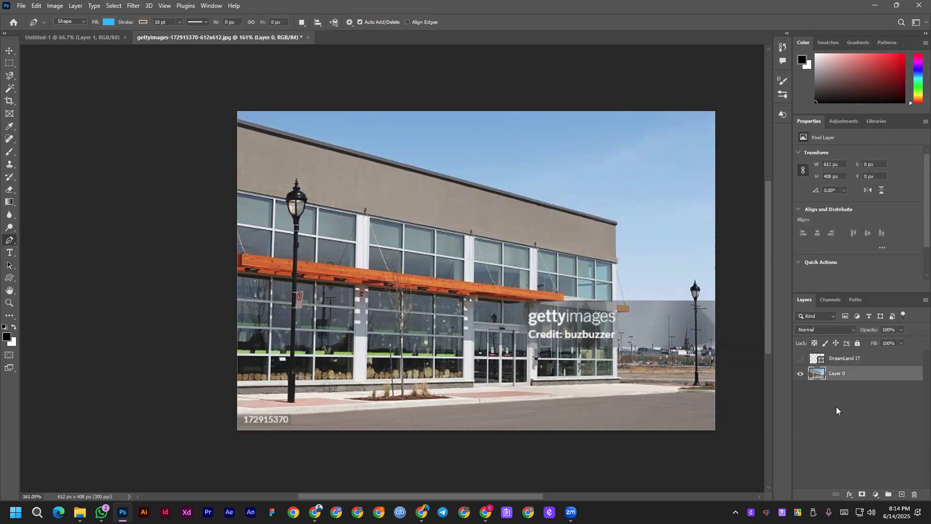
pyautogui.click(132, 7)
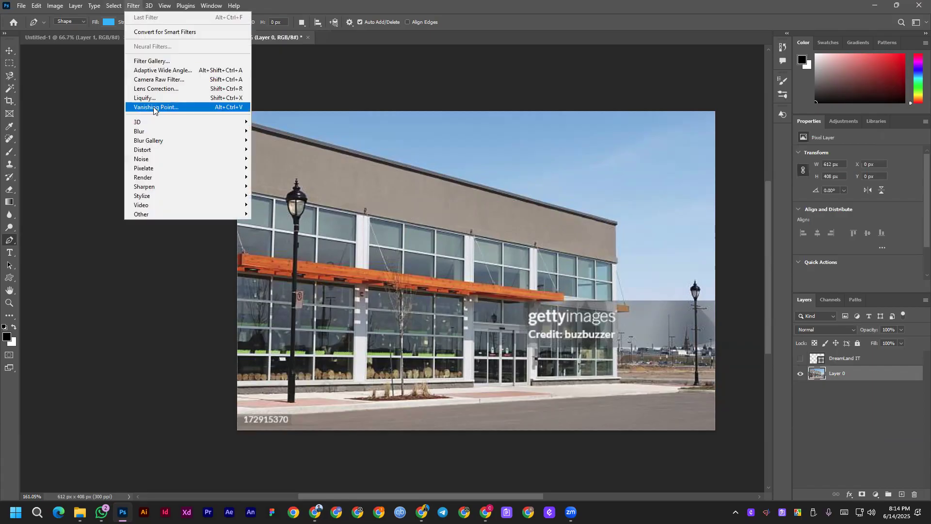
pyautogui.click(154, 108)
# Create a four-corner perspective plane covering the plain wall band above the building's upper windows.
pyautogui.click(15, 151)
pyautogui.click(464, 242)
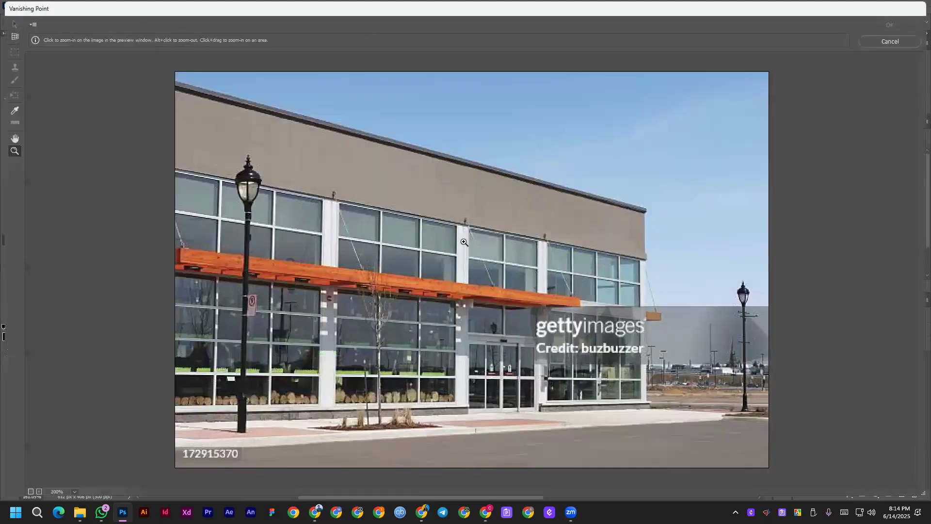
pyautogui.click(15, 37)
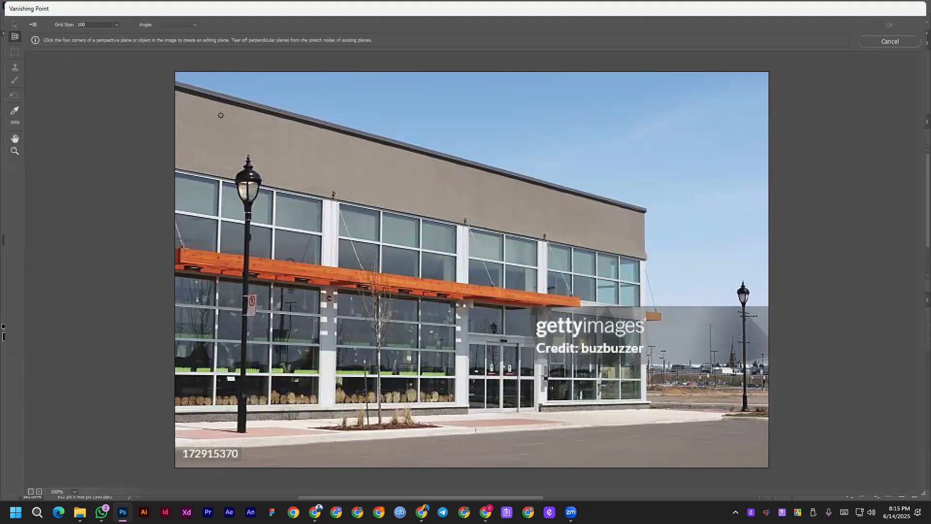
pyautogui.click(174, 90)
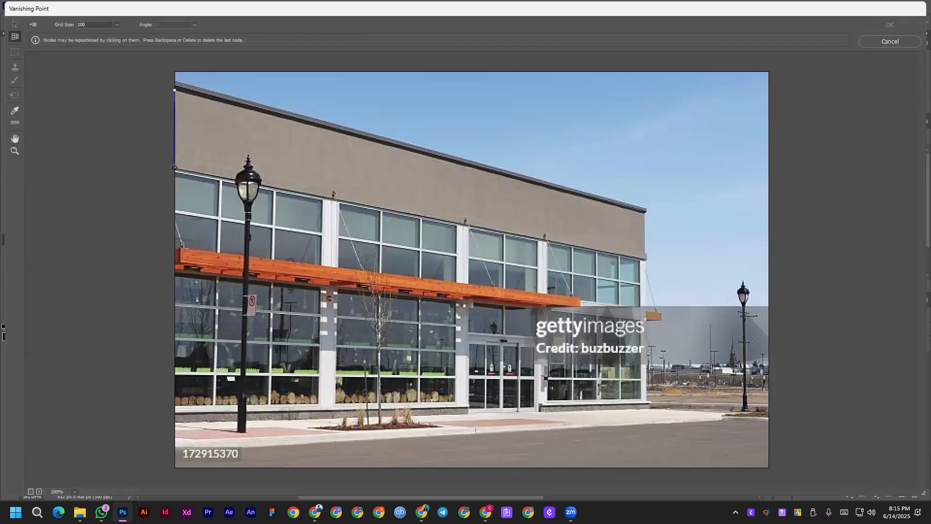
pyautogui.click(174, 168)
pyautogui.click(645, 257)
pyautogui.click(643, 212)
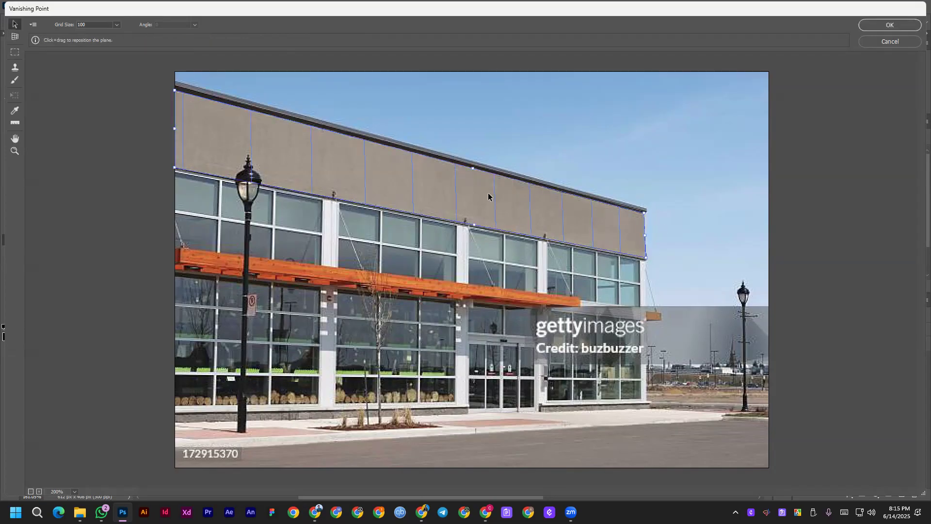
# Paste the DREAMLAND IT lettering onto the facade's perspective plane, centre-right on the wall band, and apply the Vanishing Point filter.
pyautogui.press('alt')
pyautogui.hotkey('ctrl', 'v')
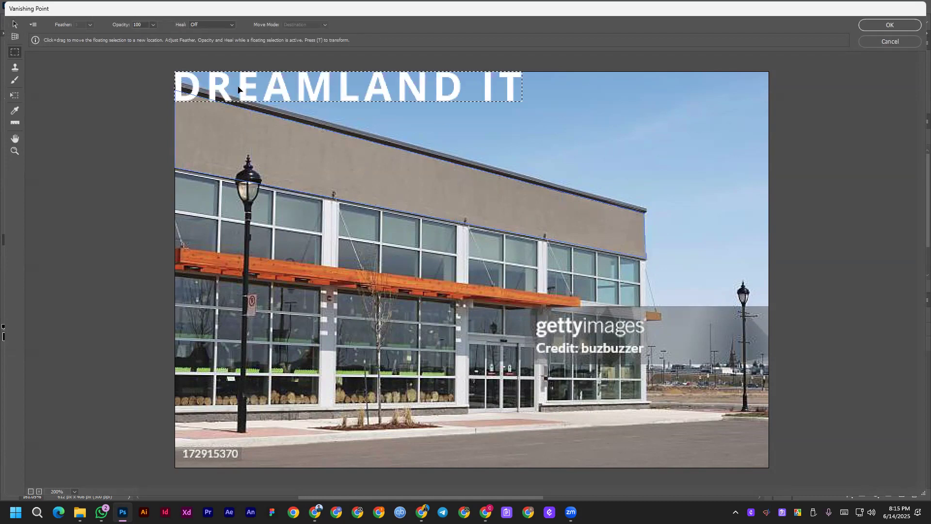
pyautogui.moveTo(345, 96); pyautogui.dragTo(478, 203)
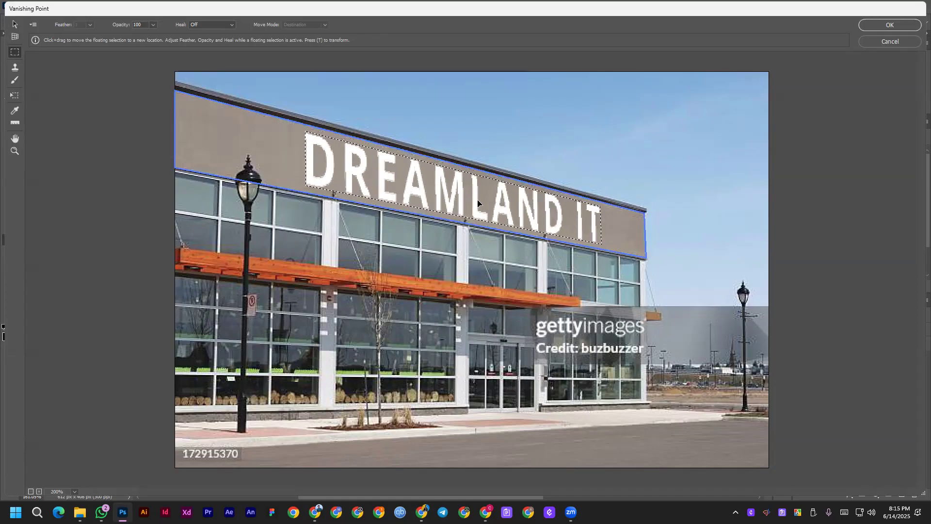
pyautogui.press('Up')
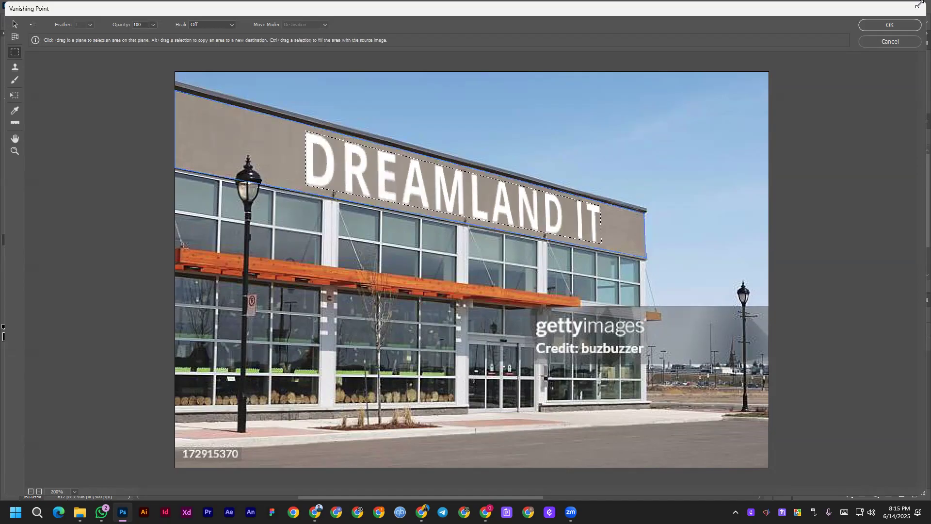
pyautogui.click(895, 26)
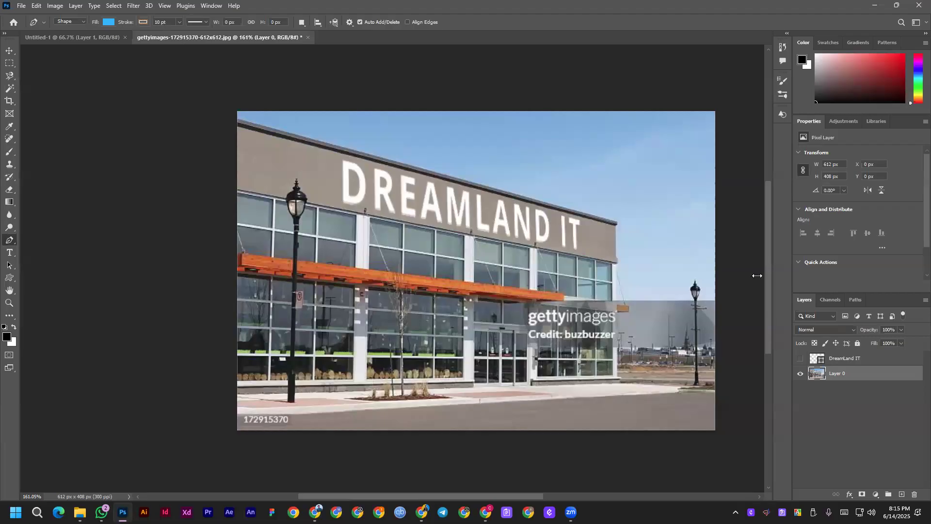
# Reopen Vanishing Point on Layer 0 and look through its settings and its Measure and Stamp tool options.
pyautogui.click(116, 6)
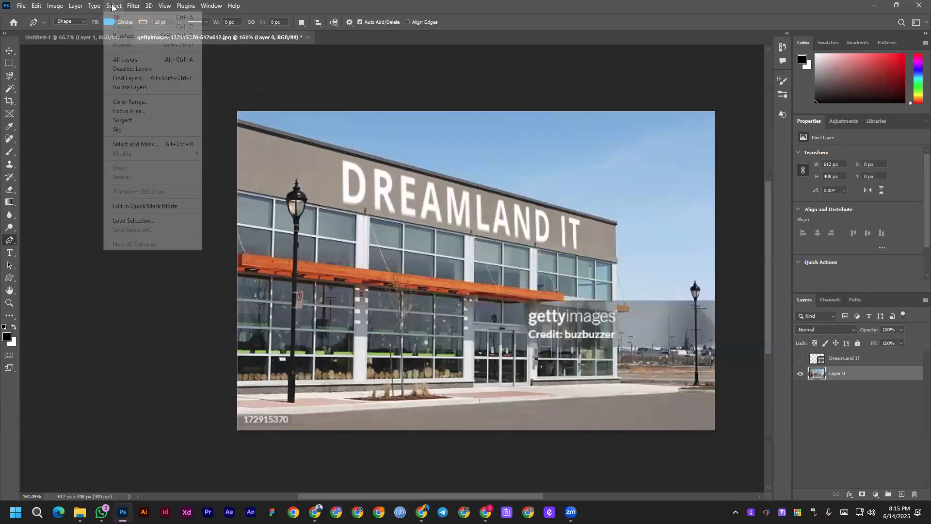
pyautogui.moveTo(130, 7)
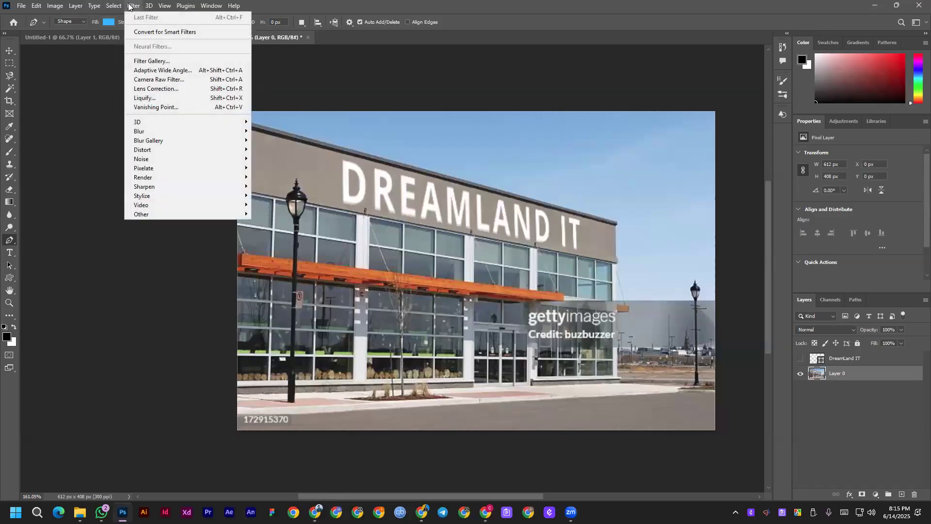
pyautogui.click(148, 107)
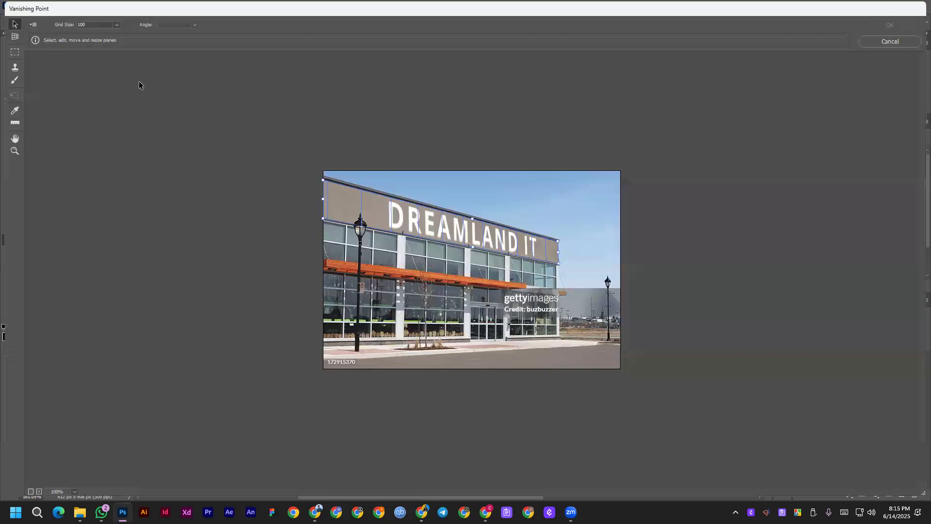
pyautogui.click(33, 25)
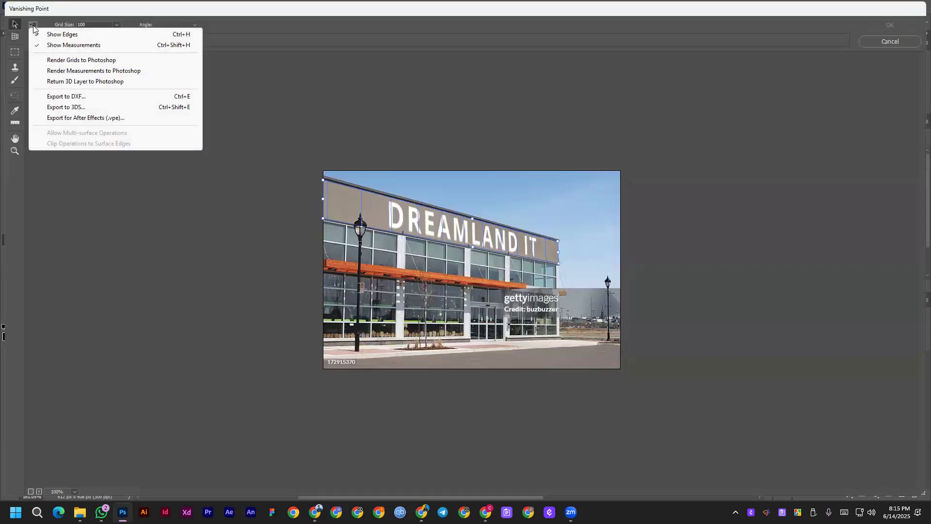
pyautogui.click(11, 125)
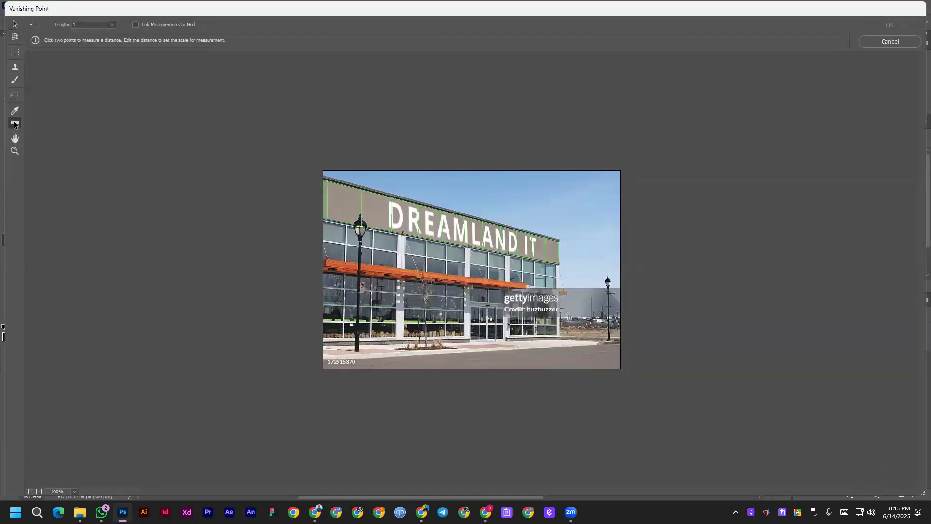
pyautogui.click(15, 69)
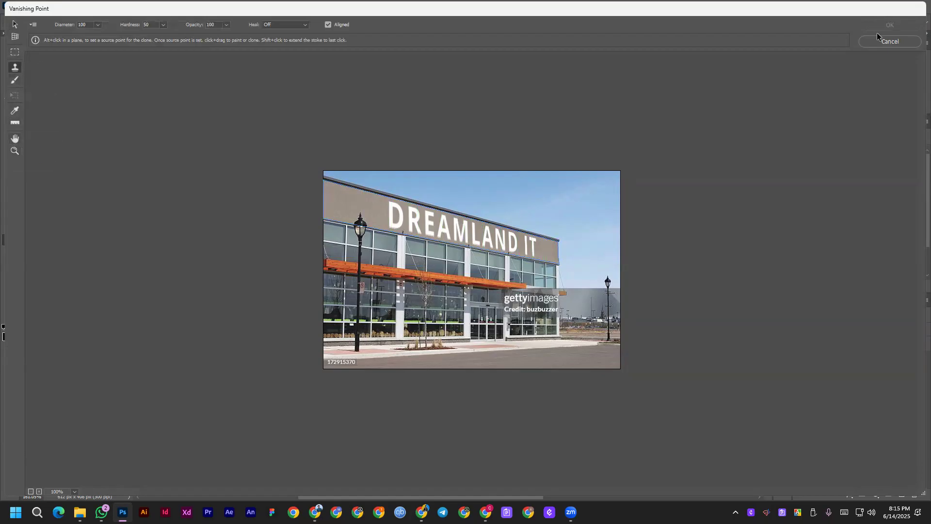
pyautogui.press('alt')
# Move the existing perspective plane down from the lettering over the orange canopy, and apply the Vanishing Point filter.
pyautogui.click(15, 151)
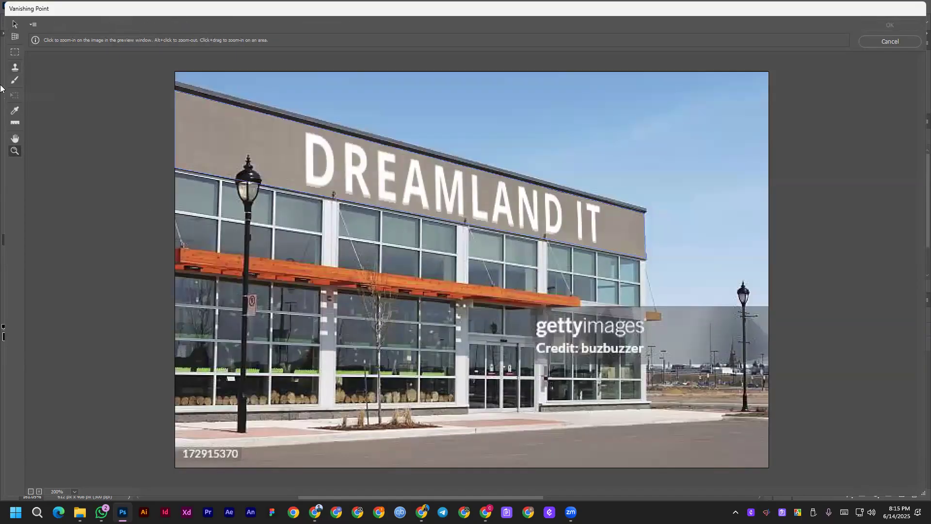
pyautogui.click(14, 36)
pyautogui.click(413, 193)
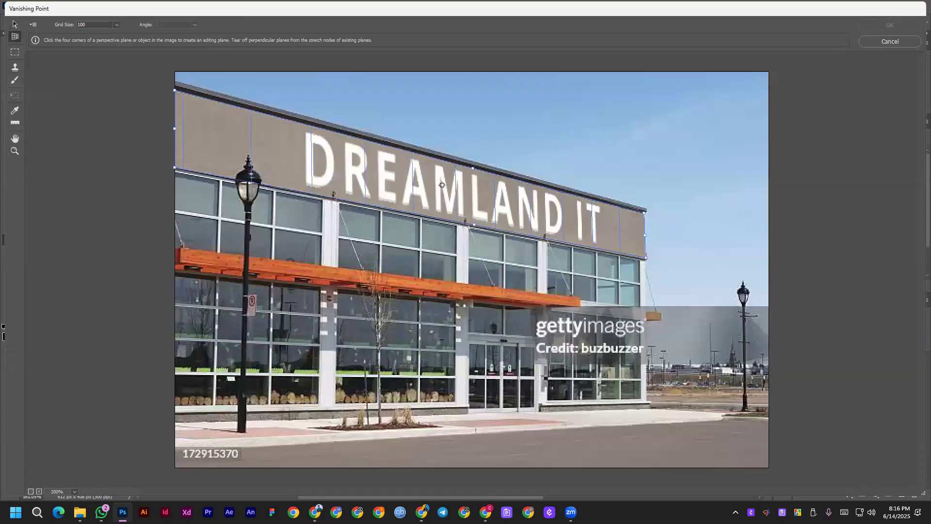
pyautogui.click(14, 24)
pyautogui.moveTo(461, 191); pyautogui.dragTo(449, 303)
pyautogui.click(463, 197)
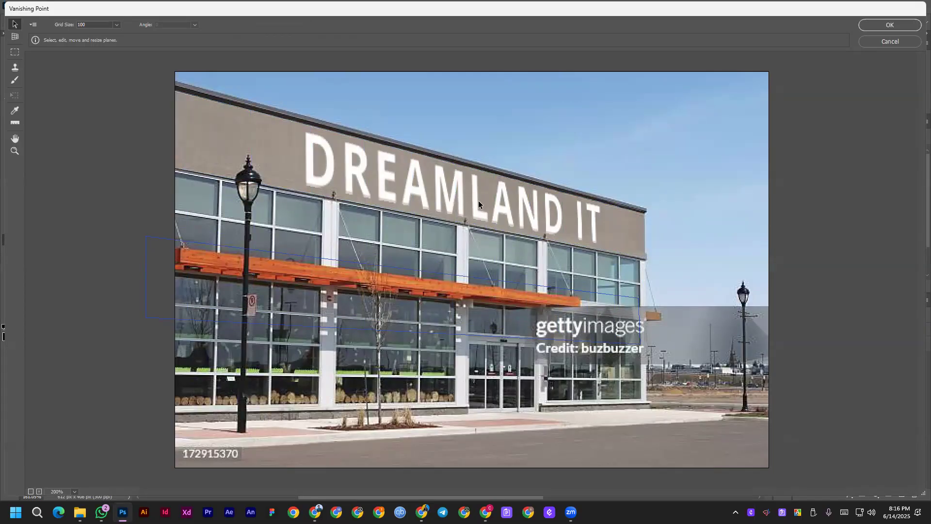
pyautogui.press('Return')
pyautogui.click(889, 26)
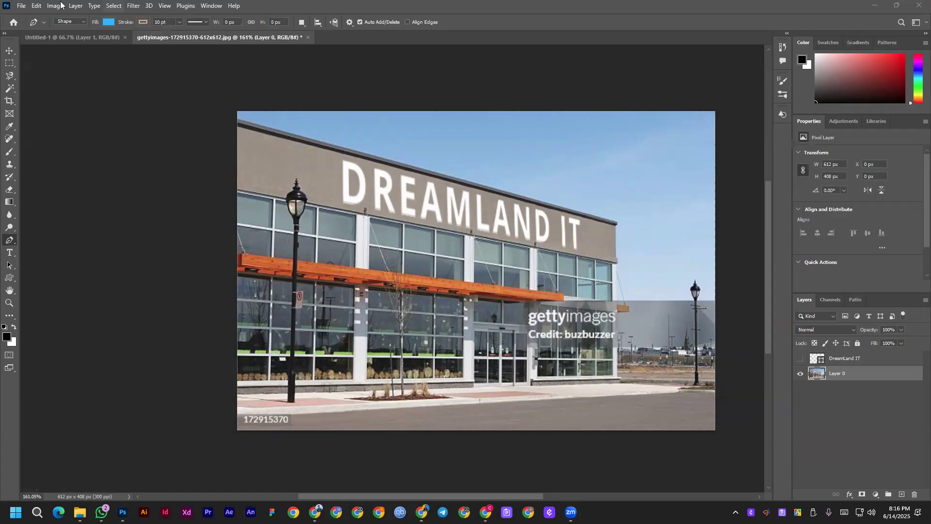
pyautogui.click(114, 5)
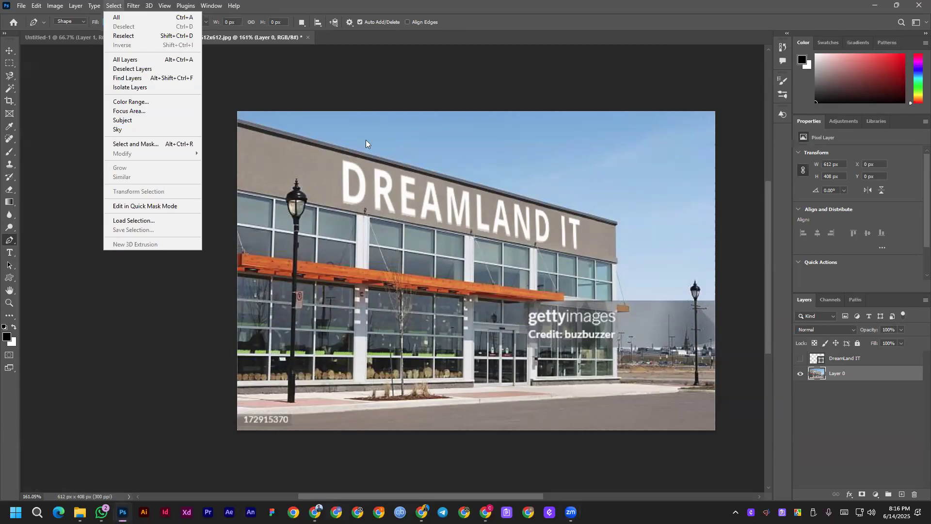
pyautogui.moveTo(134, 5)
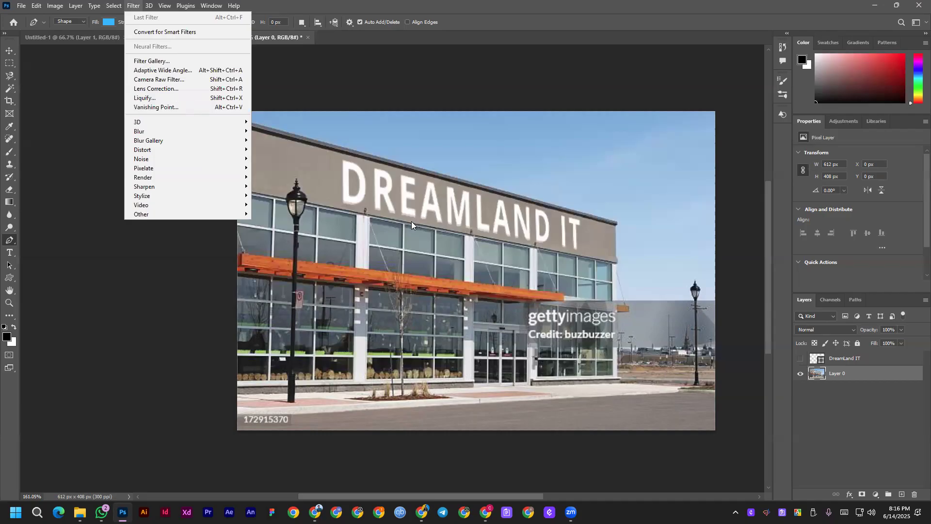
pyautogui.press('Escape')
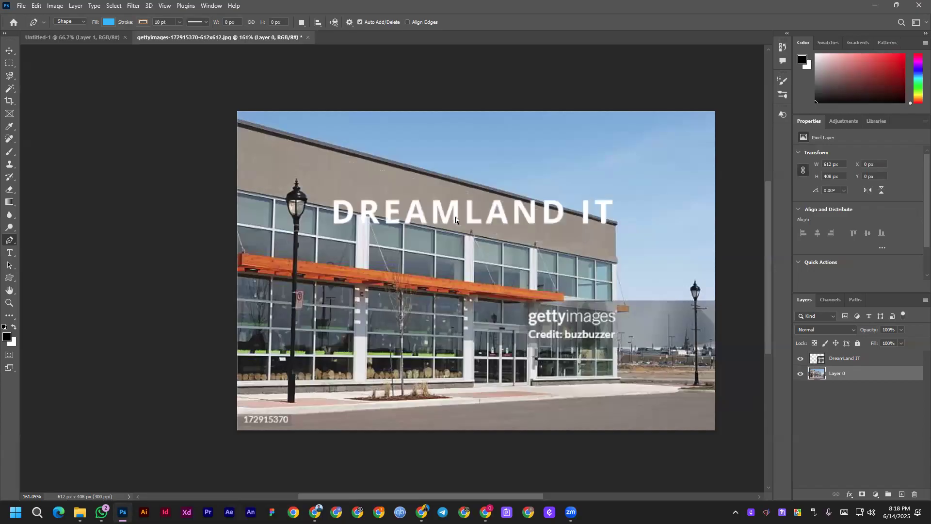
# Undo the stray pen path and the earlier changes back to the title-case, editable DreamLand IT type layer.
pyautogui.moveTo(519, 211); pyautogui.dragTo(517, 261)
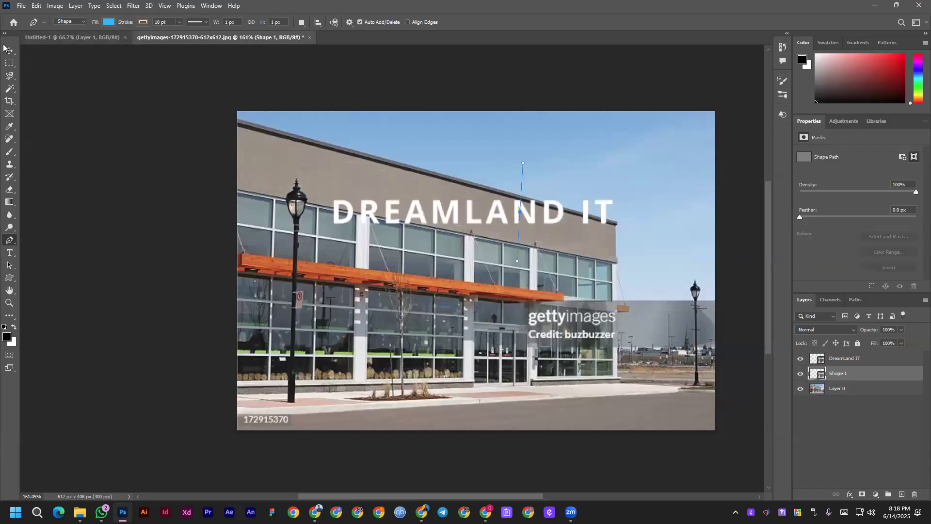
pyautogui.hotkey('ctrl', 'z')
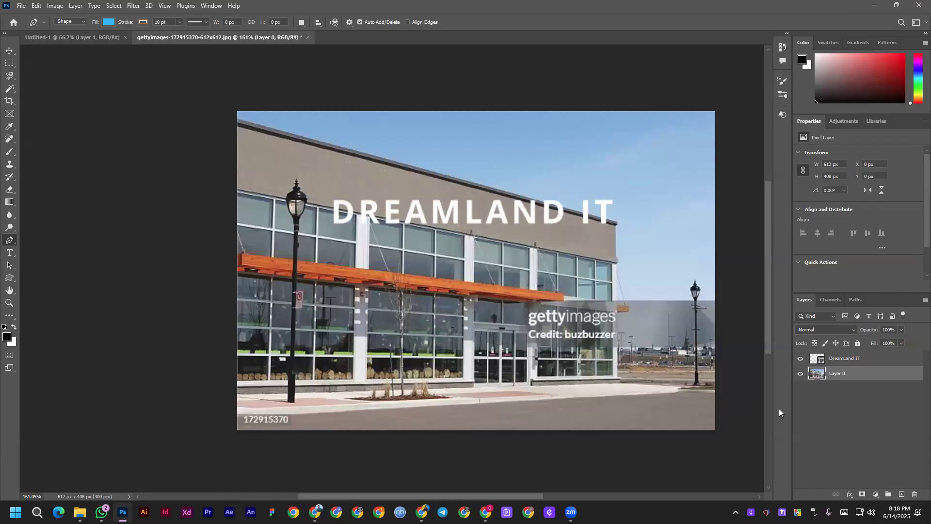
pyautogui.hotkey('ctrl', 'z')
pyautogui.hotkey('ctrl', 'z')
pyautogui.press('Escape')
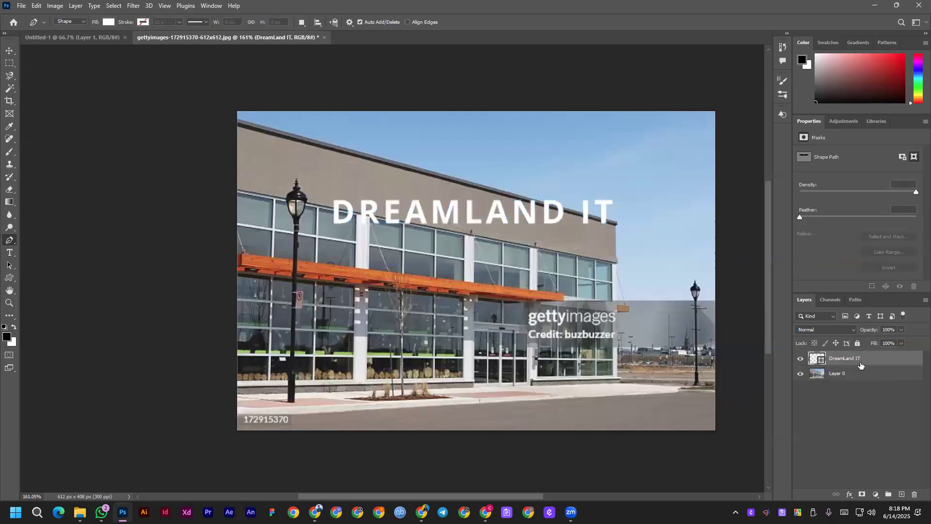
pyautogui.hotkey('ctrl', 'z')
pyautogui.hotkey('ctrl', 'z')
pyautogui.hotkey('ctrl', 'z')
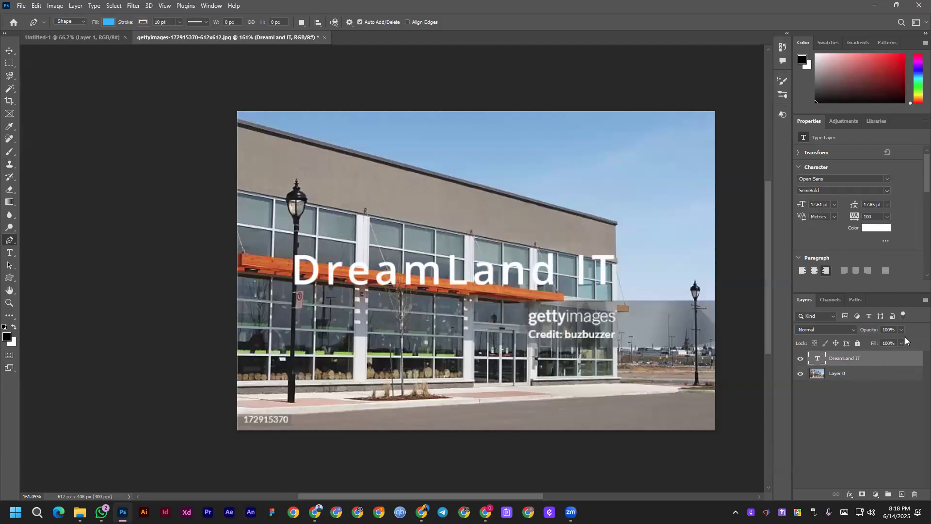
# Convert the DreamLand IT type layer to a shape and load its path as a selection.
pyautogui.rightClick(868, 358)
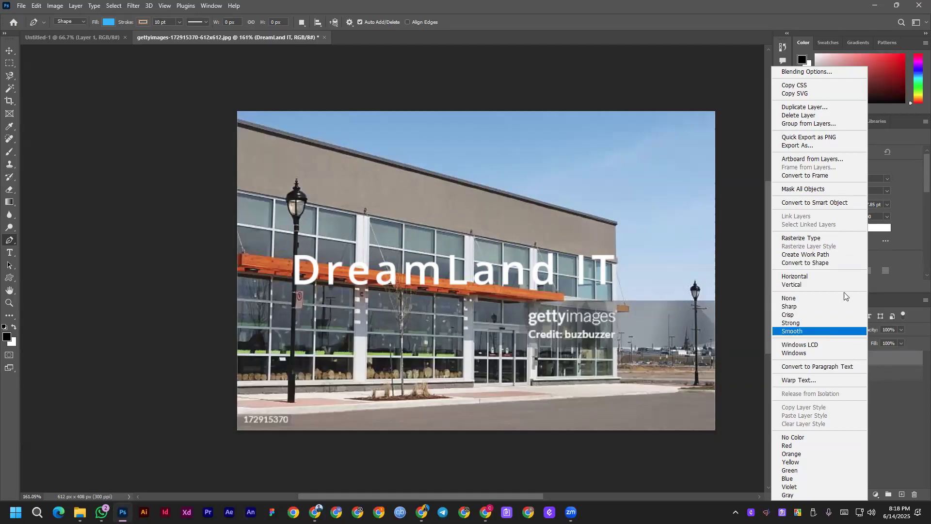
pyautogui.click(825, 263)
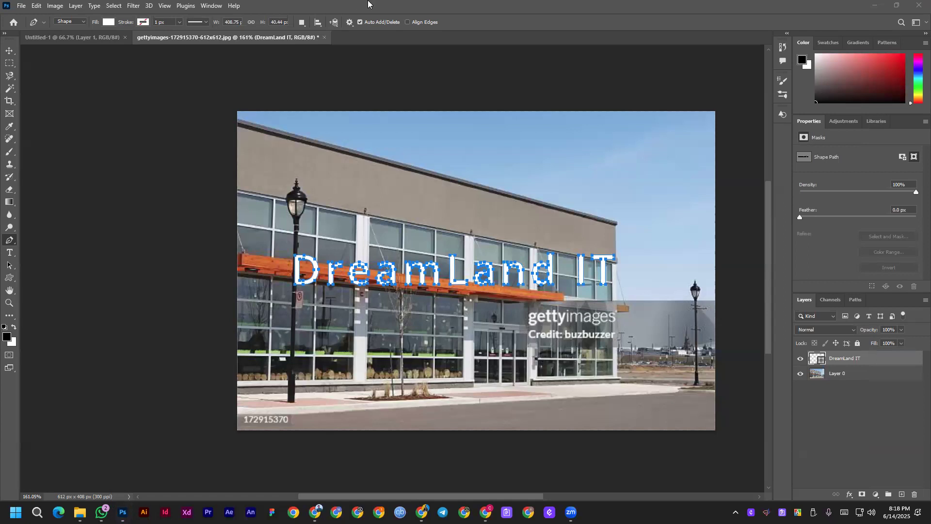
pyautogui.scroll(3, 339, 235)
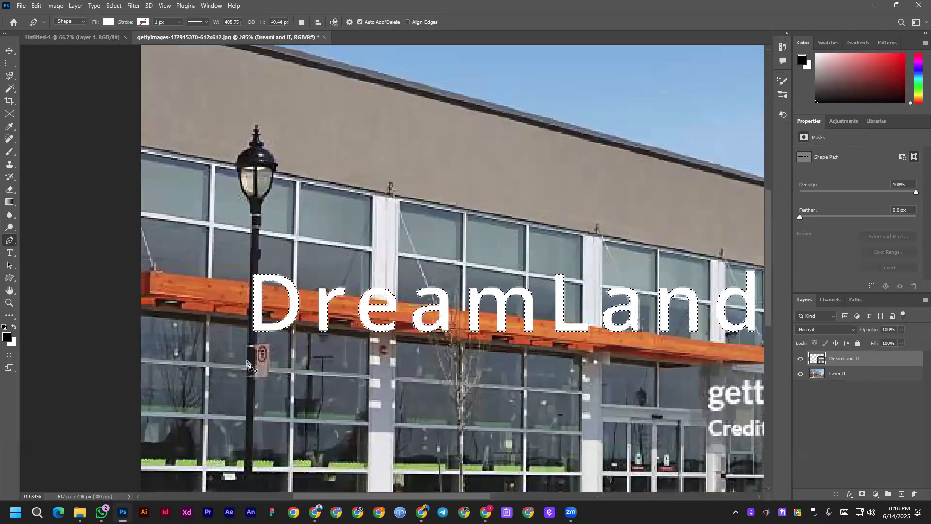
pyautogui.scroll(2, 254, 340)
pyautogui.scroll(2, 453, 291)
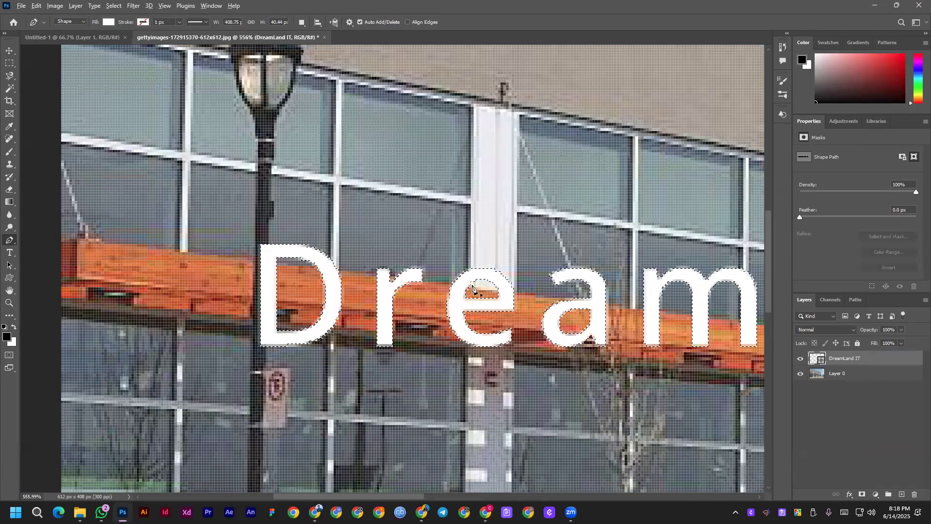
pyautogui.scroll(-4, 473, 287)
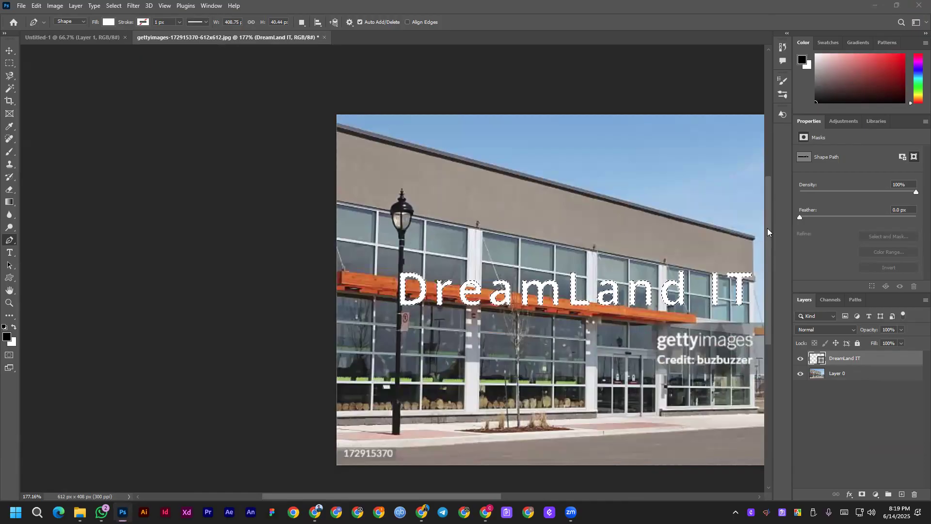
# Hide the DreamLand IT layer, and clear both the letter-shaped selection and the layer selection.
pyautogui.click(800, 359)
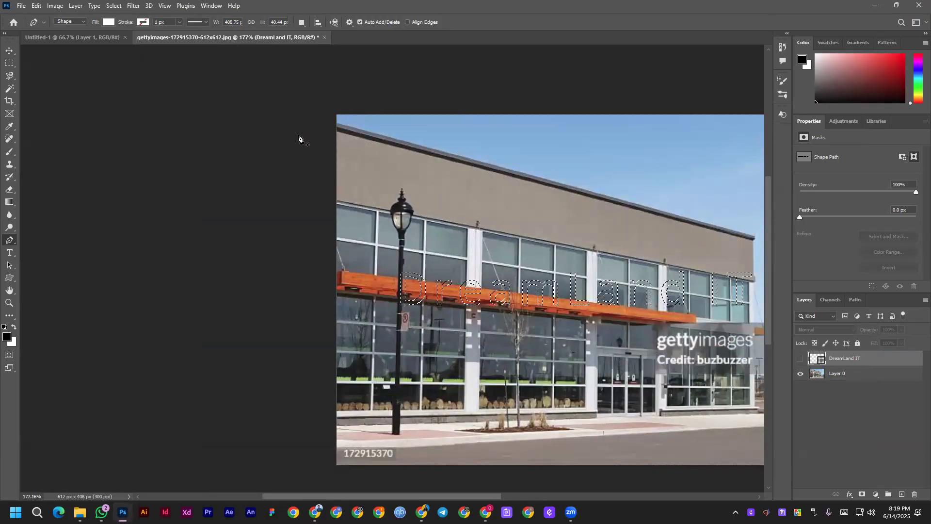
pyautogui.doubleClick(916, 353)
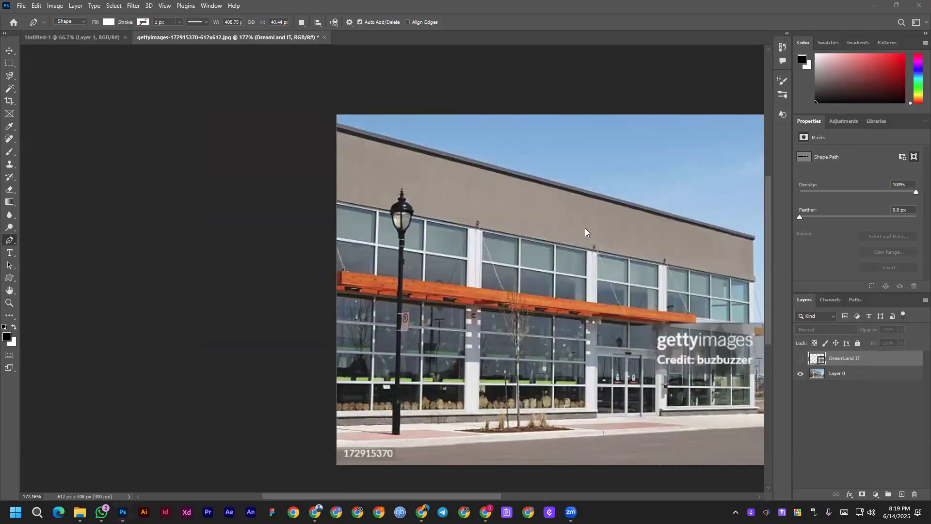
pyautogui.click(635, 288)
pyautogui.click(113, 5)
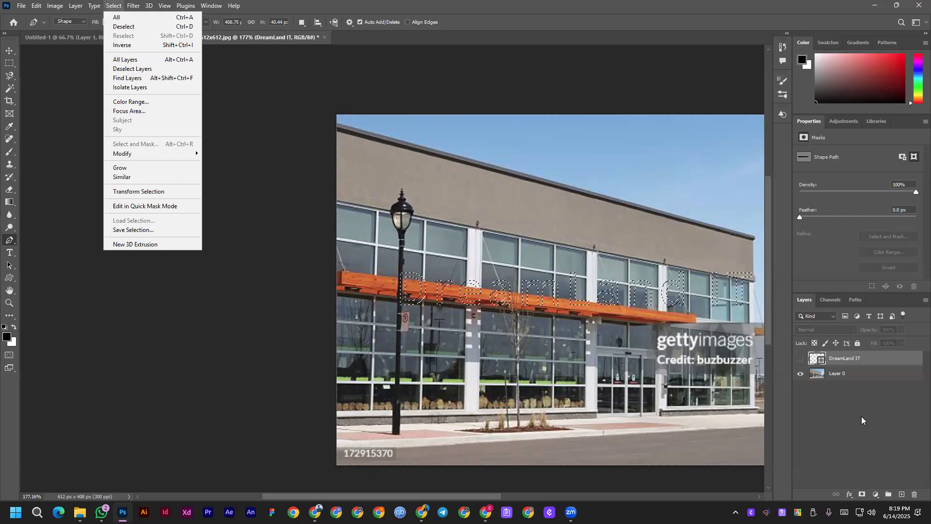
pyautogui.click(133, 68)
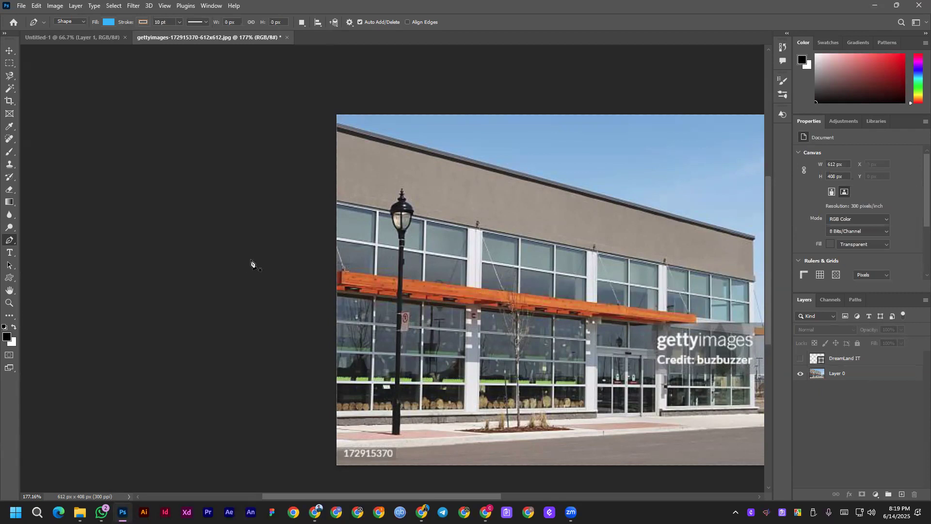
pyautogui.rightClick(880, 358)
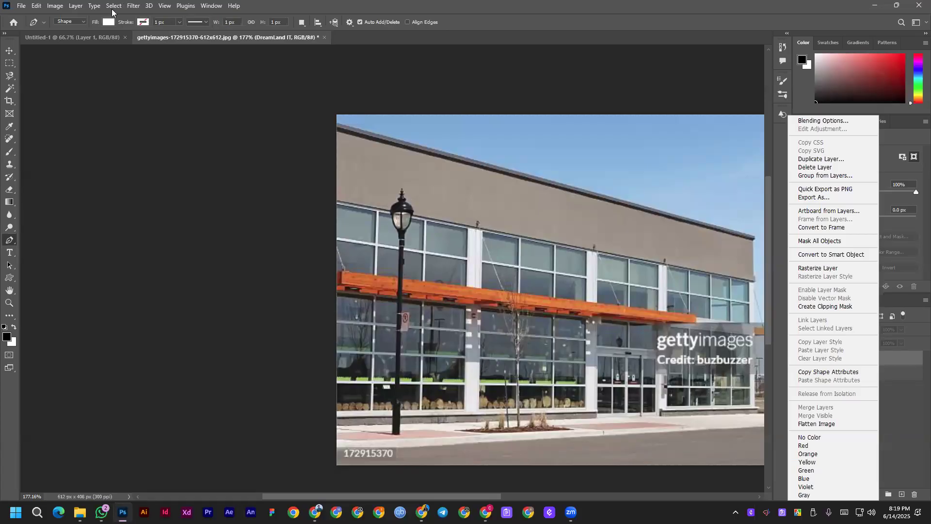
# Draw a freehand lasso selection around the large lamp post in front of the building, and make Layer 0 the active layer.
pyautogui.click(125, 92)
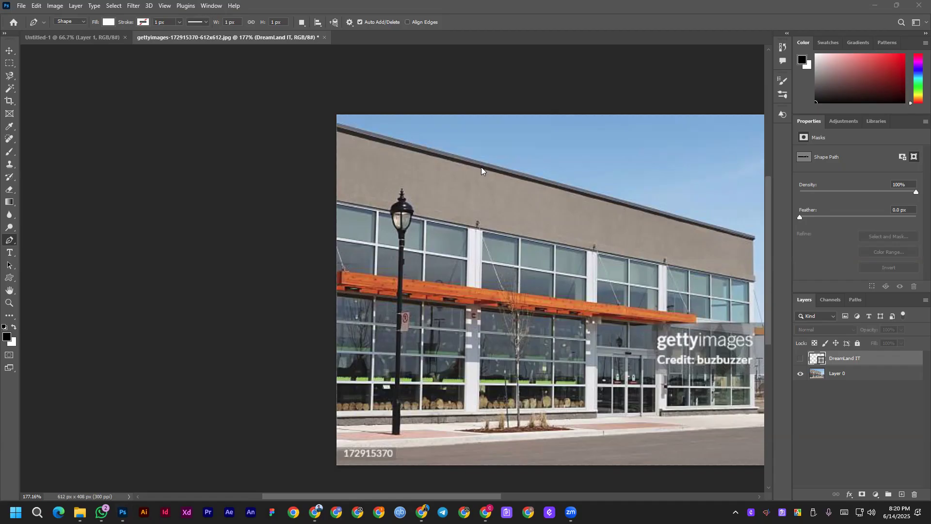
pyautogui.hscroll(2, 582, 459)
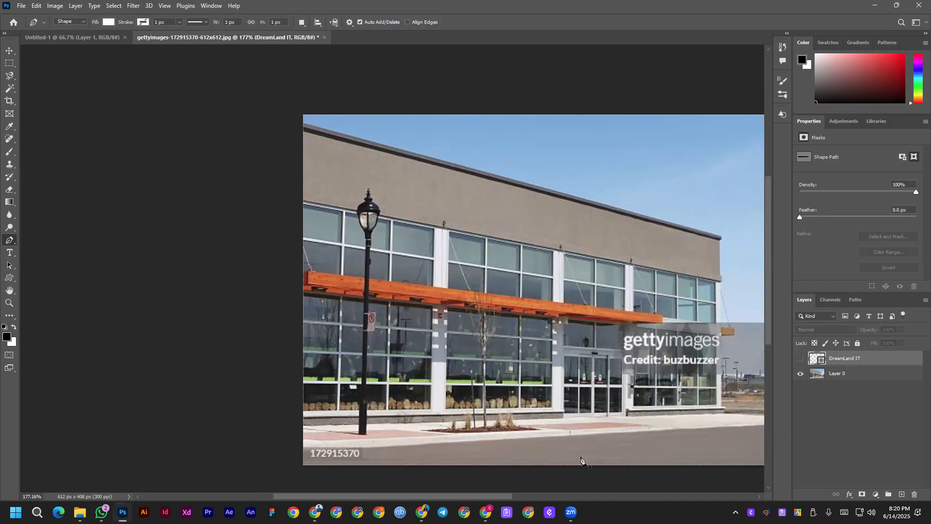
pyautogui.hscroll(3, 582, 460)
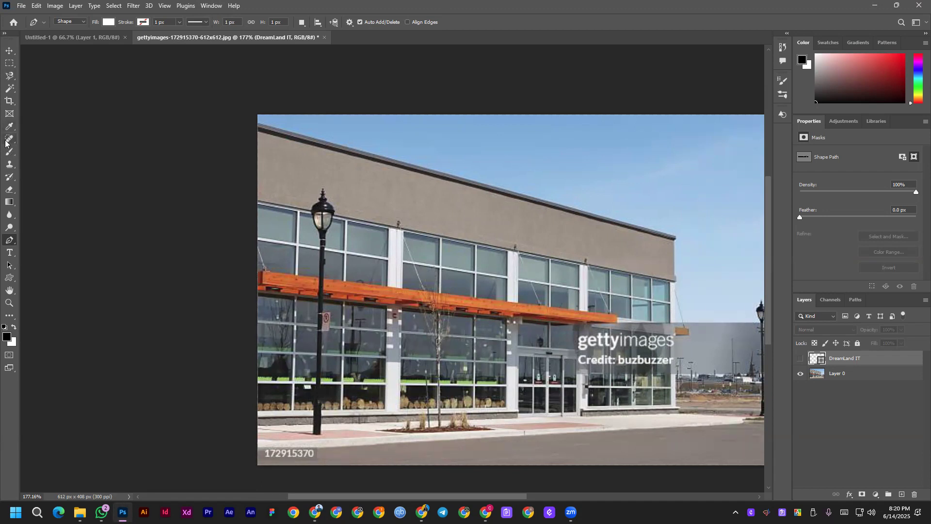
pyautogui.click(9, 76)
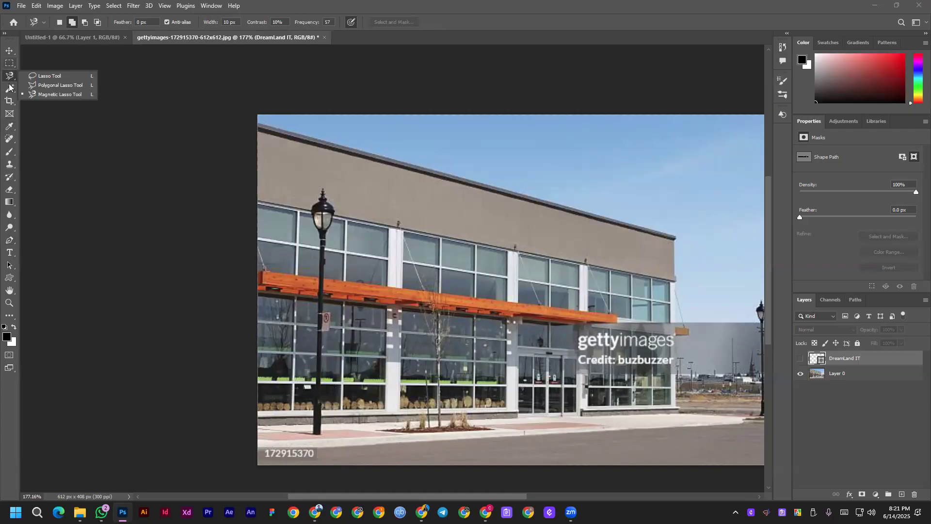
pyautogui.click(50, 77)
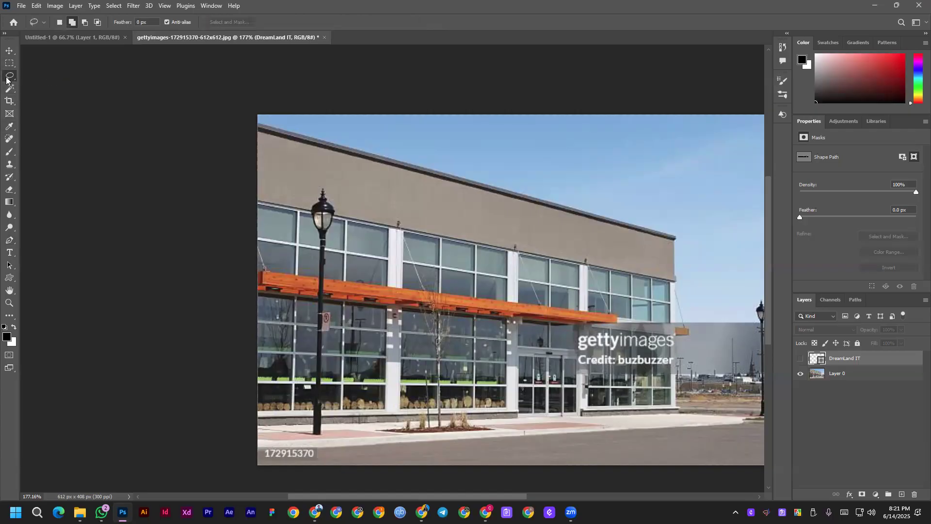
pyautogui.moveTo(306, 212)
pyautogui.mouseDown()
pyautogui.moveTo(294, 432)
pyautogui.moveTo(315, 451)
pyautogui.moveTo(338, 438)
pyautogui.moveTo(357, 281)
pyautogui.moveTo(357, 180)
pyautogui.moveTo(328, 171)
pyautogui.moveTo(307, 204)
pyautogui.mouseUp()
pyautogui.click(886, 383)
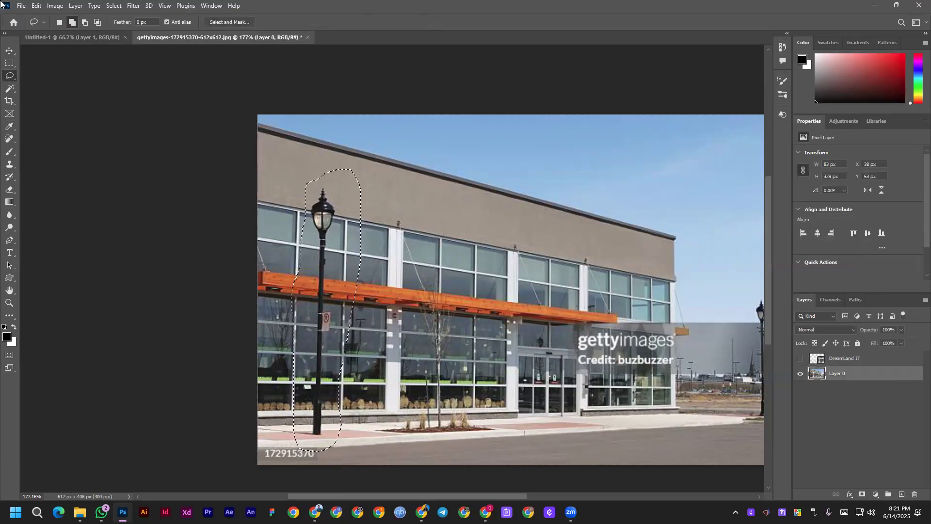
# Remove the selected lamp post with Content-Aware Fill output to a new layer, and clear the selection.
pyautogui.click(34, 6)
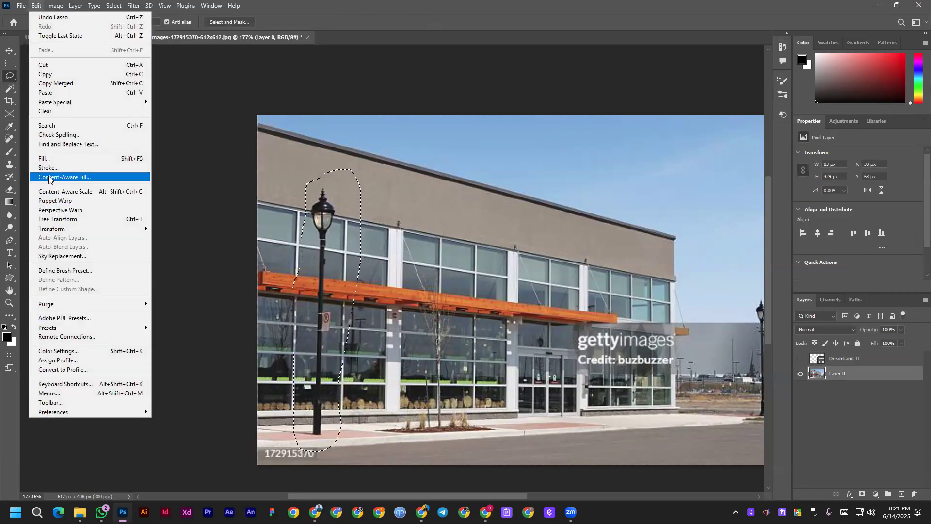
pyautogui.click(64, 176)
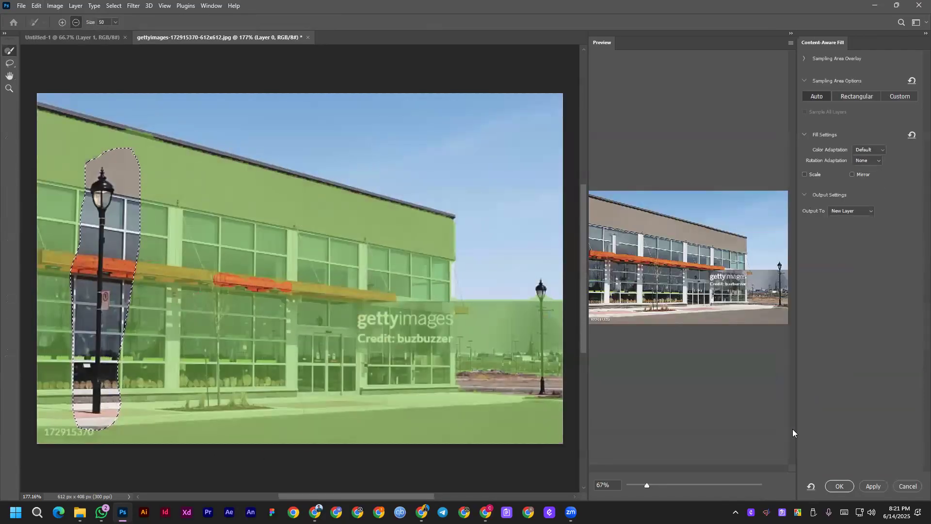
pyautogui.click(864, 490)
pyautogui.click(828, 485)
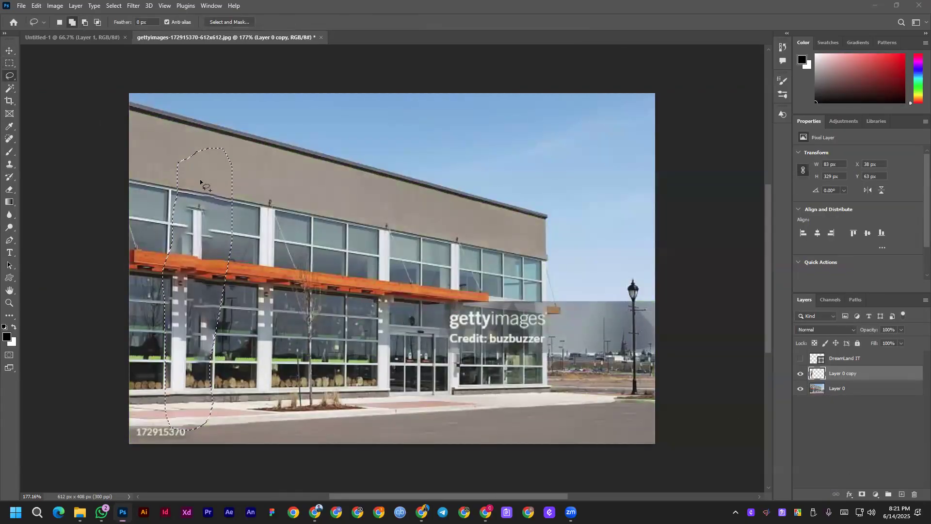
pyautogui.hotkey('ctrl', 'd')
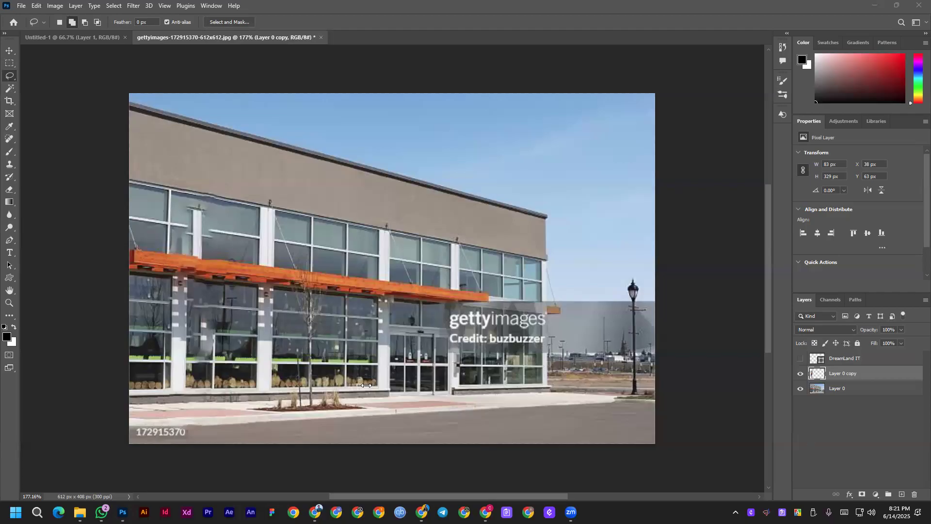
# Show the DreamLand IT layer, clear the lamp post selection, and move Layer 0 copy above the lettering layer.
pyautogui.click(800, 358)
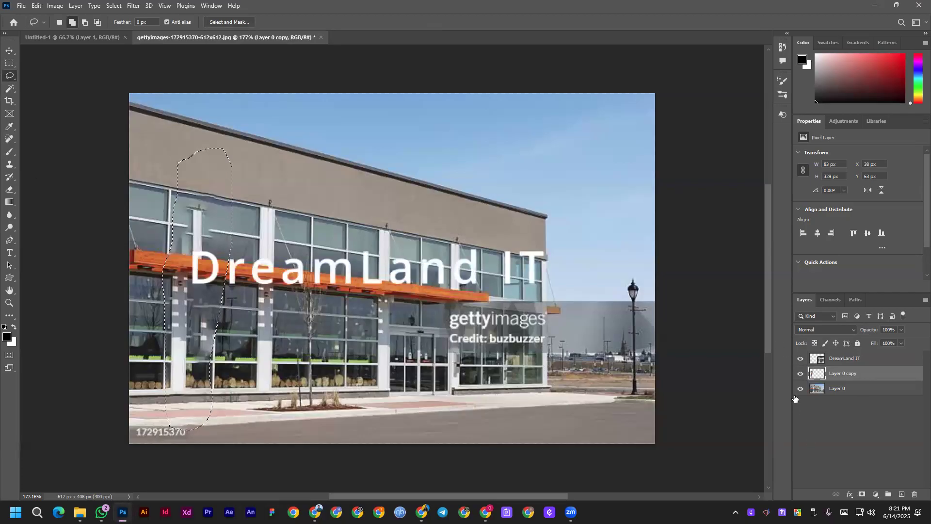
pyautogui.hotkey('ctrl', 'd')
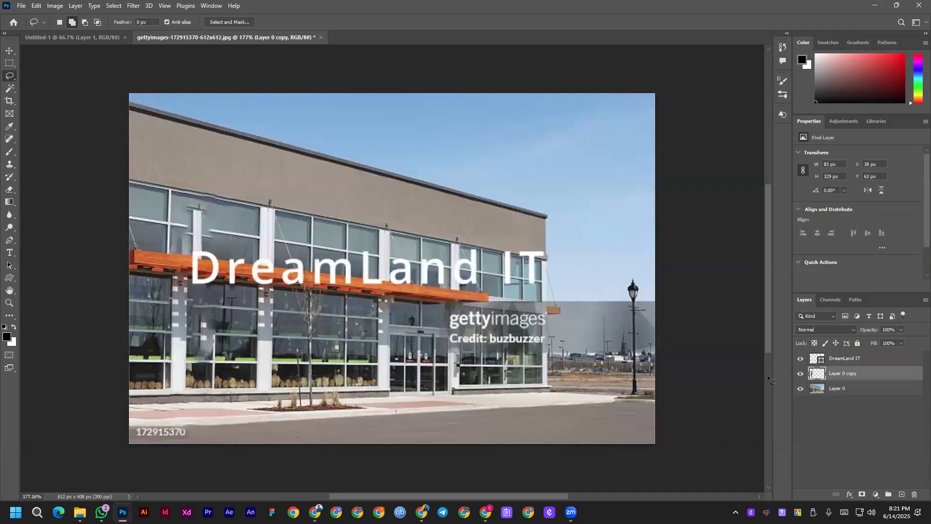
pyautogui.moveTo(856, 377); pyautogui.dragTo(855, 357)
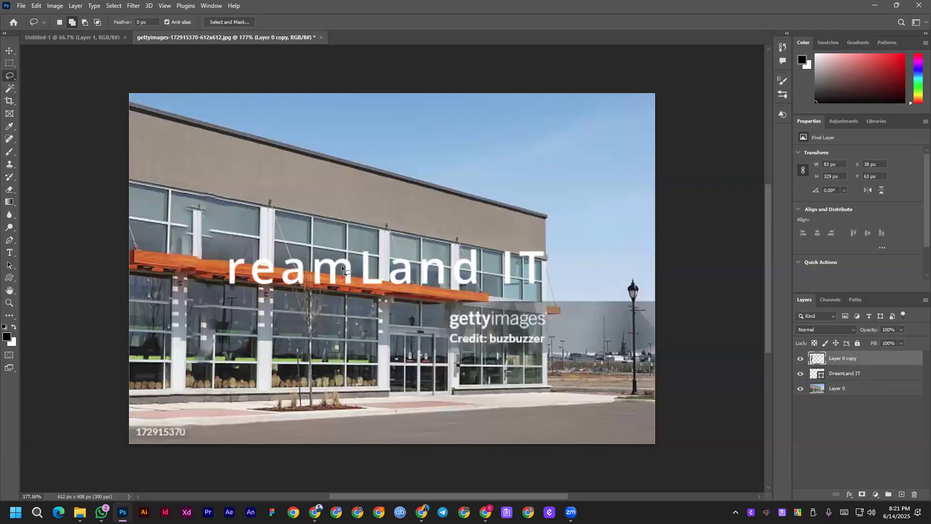
# Move the DreamLand IT lettering up and to the right across the roofline, and shift the Layer 0 photo about 33 px left.
pyautogui.press('v')
pyautogui.moveTo(346, 266); pyautogui.dragTo(515, 179)
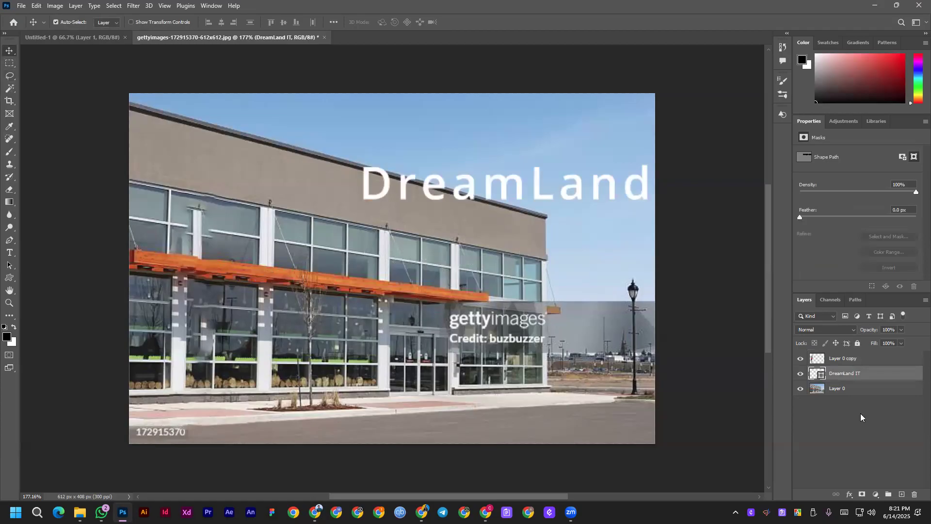
pyautogui.click(801, 359)
pyautogui.click(800, 359)
pyautogui.moveTo(535, 192); pyautogui.dragTo(483, 162)
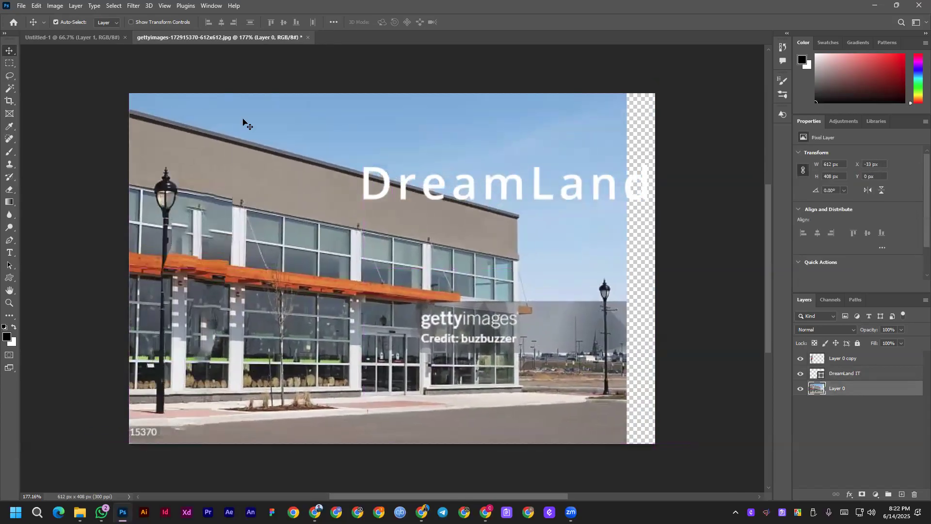
# Close the supermarket photo document without saving, and switch to the Chrome window with the image search.
pyautogui.click(306, 37)
pyautogui.click(463, 196)
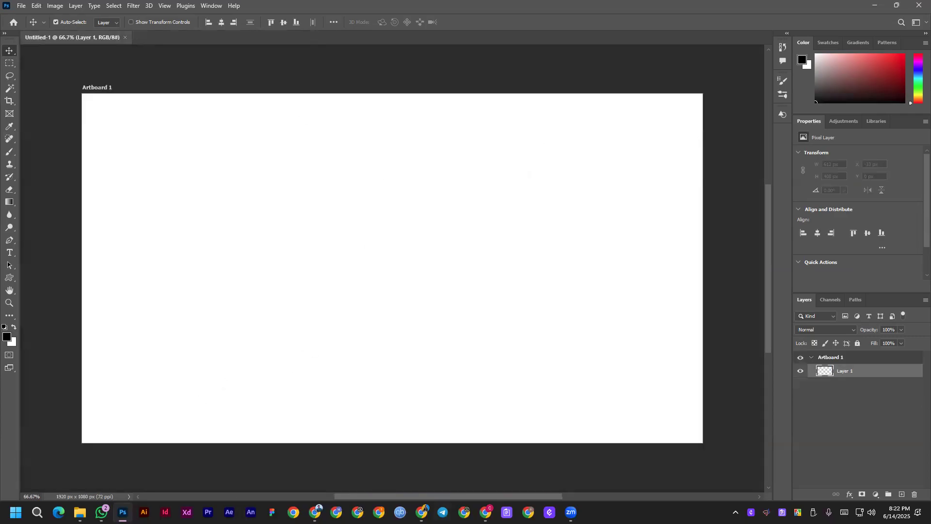
pyautogui.hotkey('alt', 'Tab')
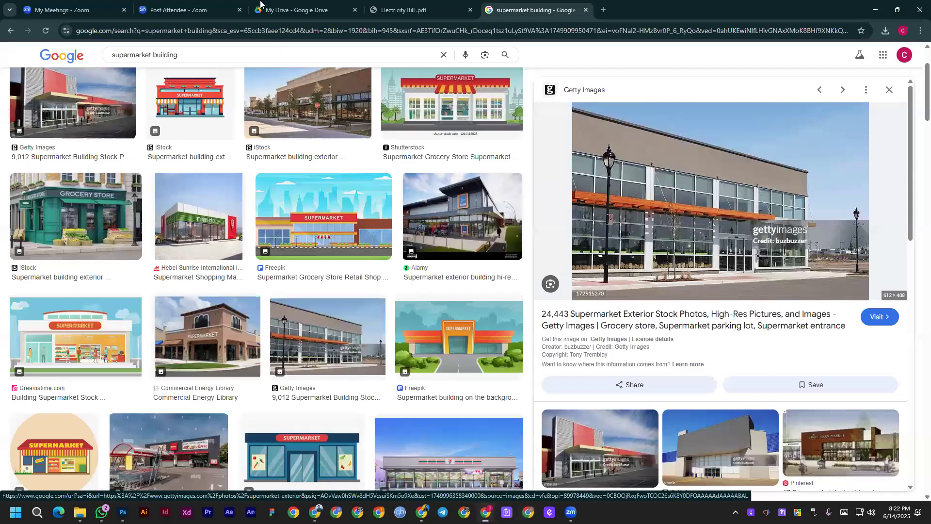
pyautogui.click(408, 5)
pyautogui.click(306, 10)
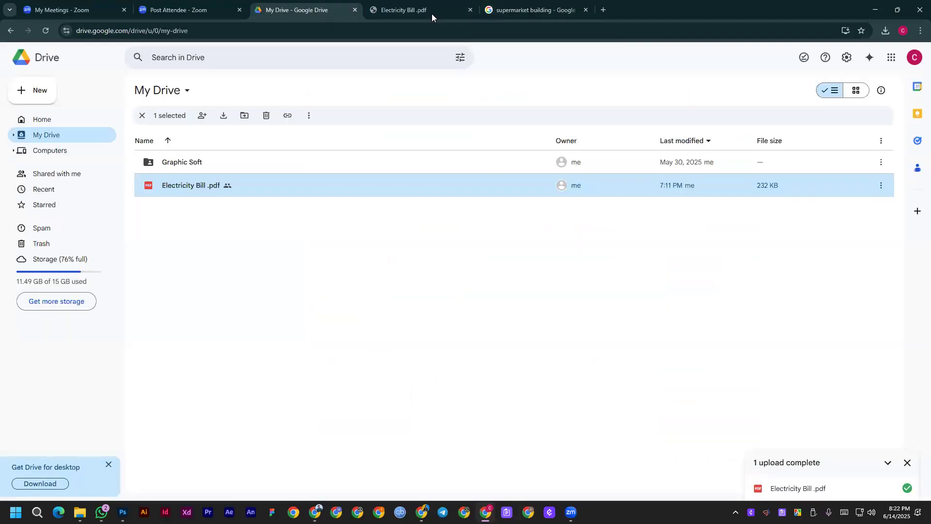
pyautogui.click(545, 10)
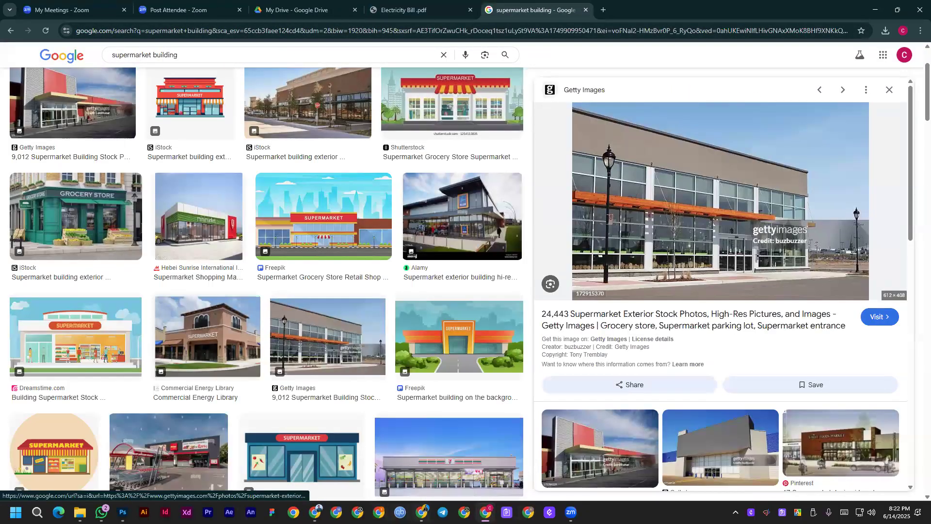
pyautogui.click(422, 512)
pyautogui.click(422, 512)
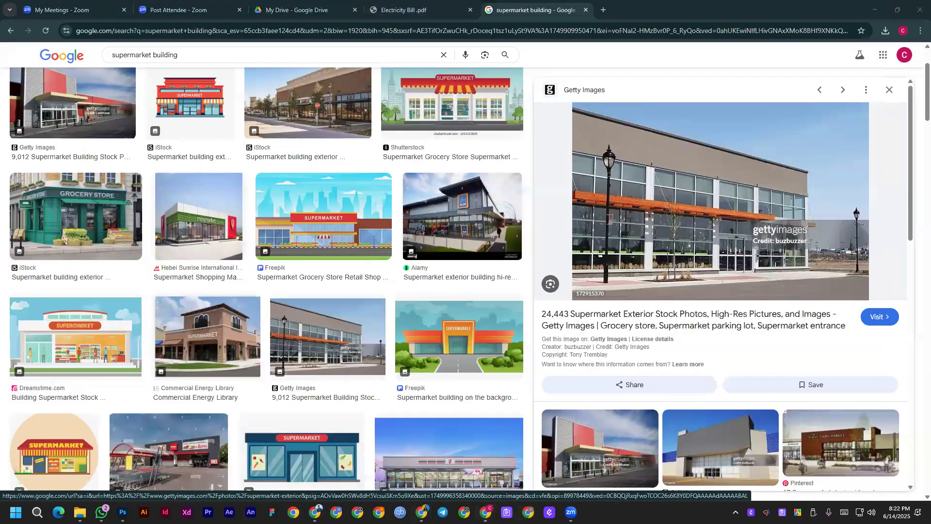
# Switch to the Graphic Design Course Outline PDF and highlight Image Adjustment in the Class 06: Photo Editing list.
pyautogui.click(318, 510)
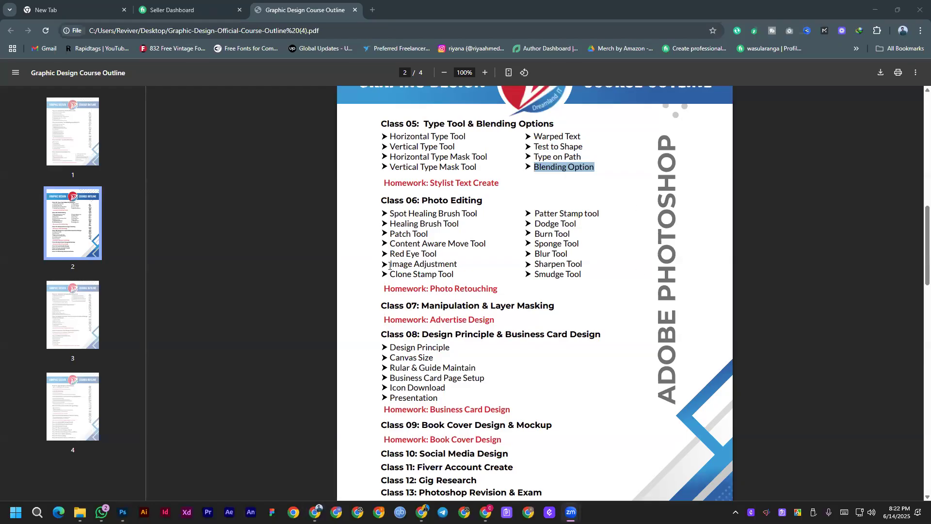
pyautogui.moveTo(390, 263); pyautogui.dragTo(458, 263)
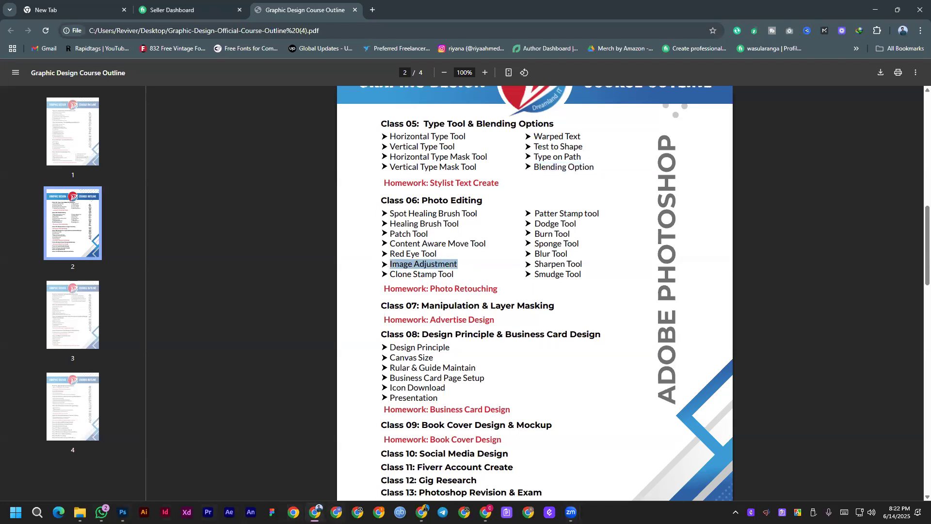
pyautogui.moveTo(315, 512)
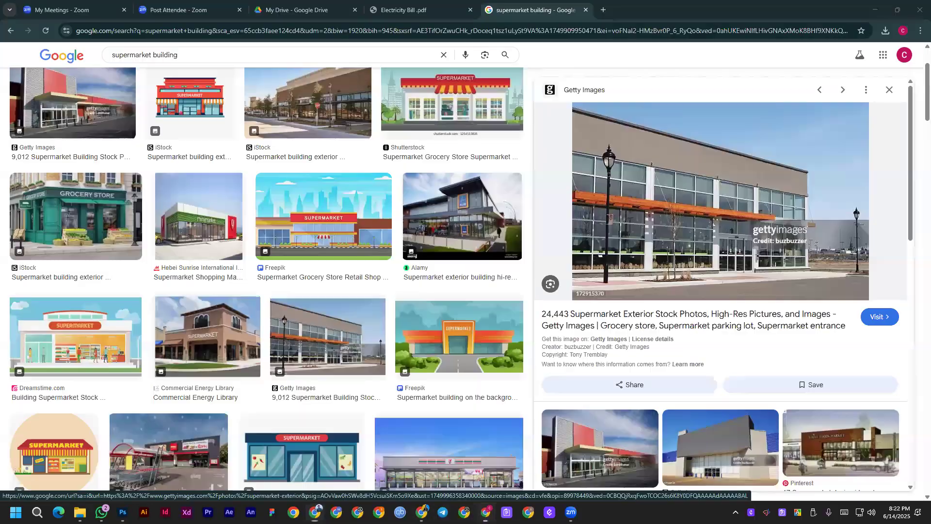
# Return to the supermarket building image search and search Google Images for "photo hang on a wall" instead.
pyautogui.click(486, 512)
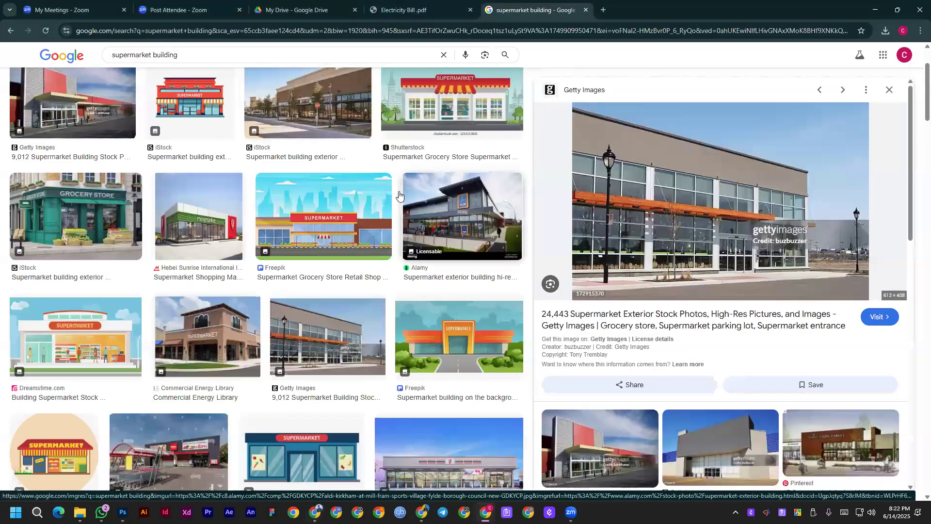
pyautogui.scroll(3, 388, 97)
pyautogui.click(264, 63)
pyautogui.hotkey('ctrl', 'a')
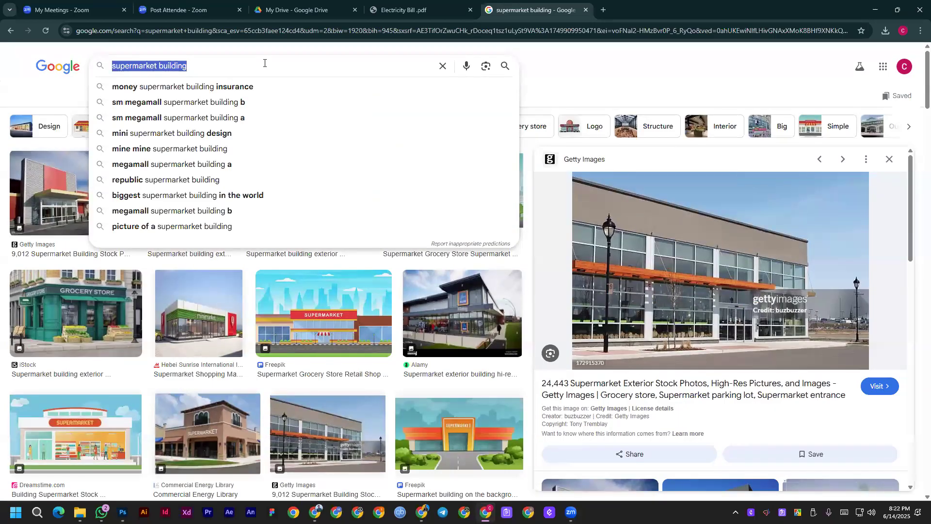
pyautogui.write('photo ')
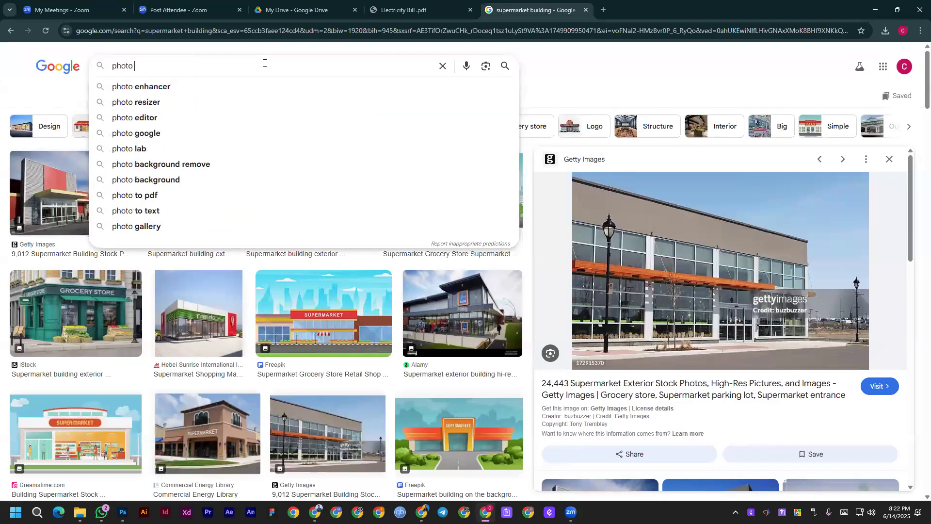
pyautogui.write('han')
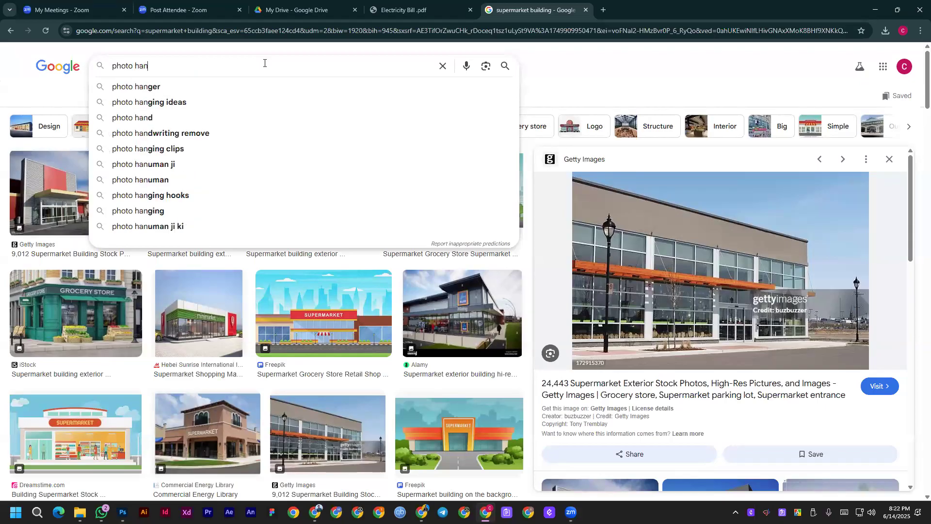
pyautogui.write('g on a wall')
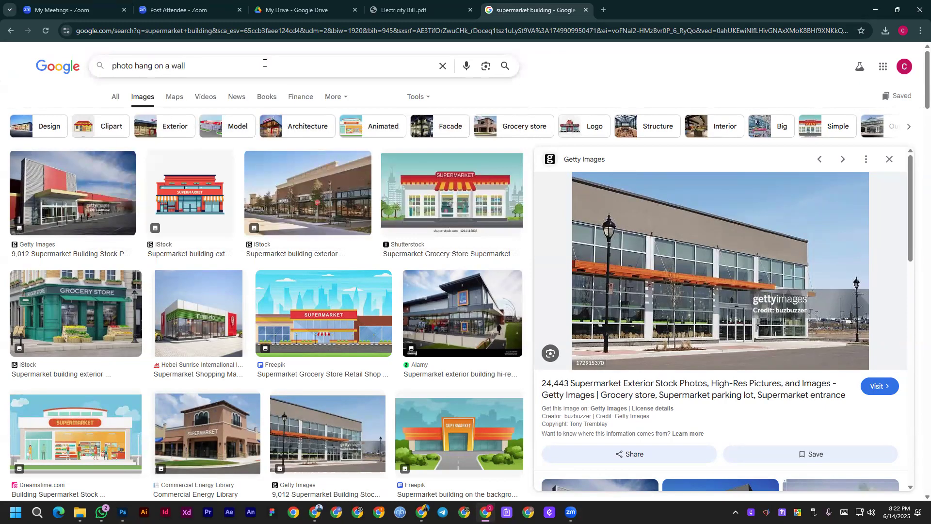
pyautogui.press('Return')
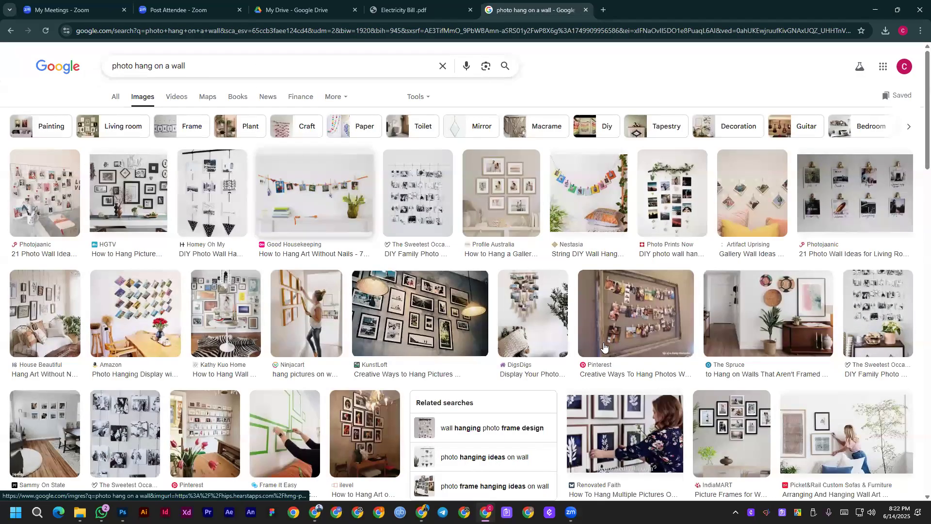
# Find The Art of Manliness photo of framed pictures on a wall and save it to the Desktop as the JPEG gallery-wall.
pyautogui.scroll(-3, 496, 313)
pyautogui.scroll(-1, 197, 256)
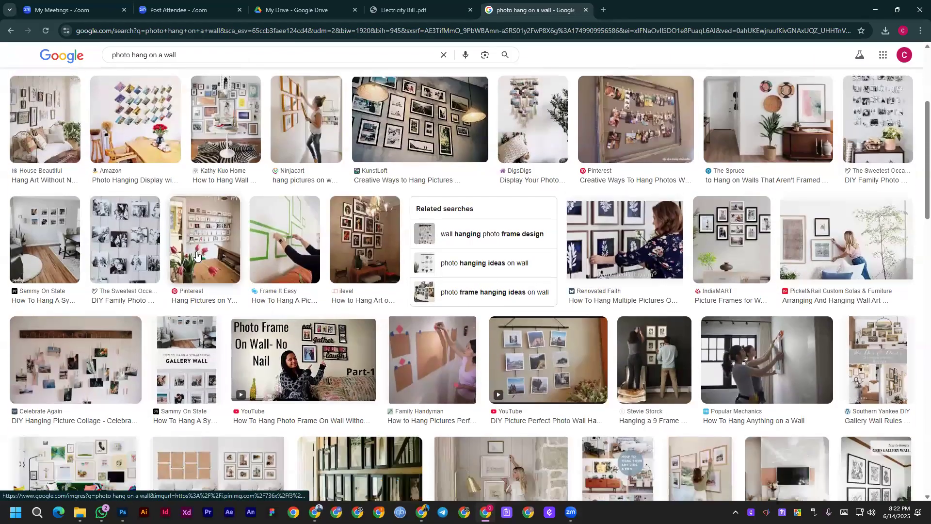
pyautogui.scroll(-3, 493, 406)
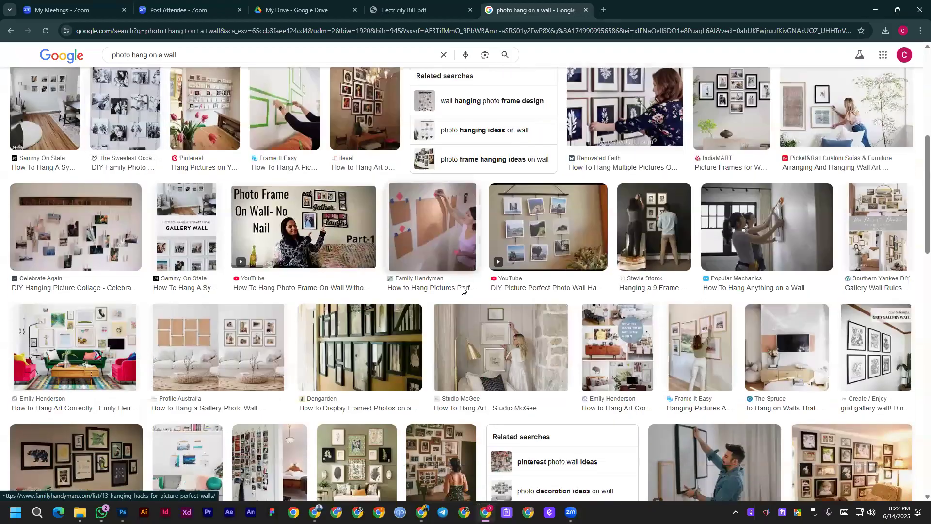
pyautogui.scroll(-3, 461, 286)
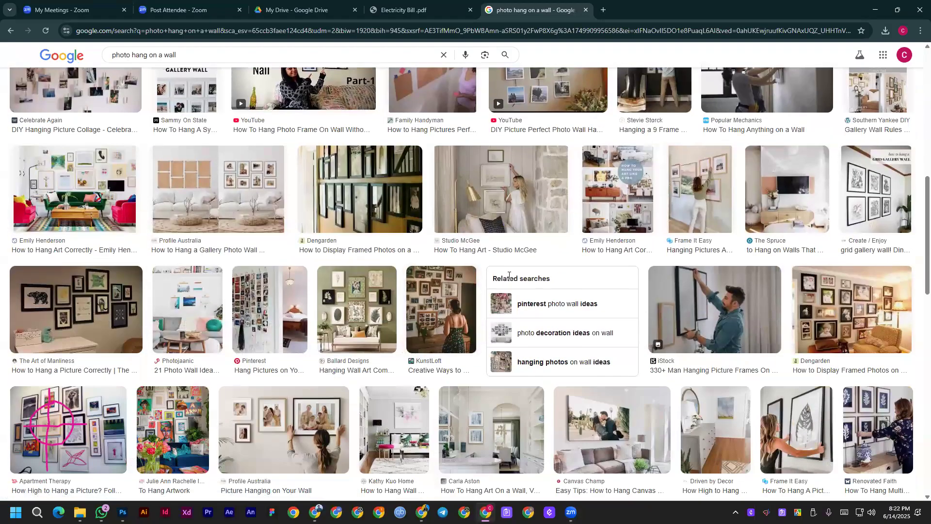
pyautogui.click(97, 311)
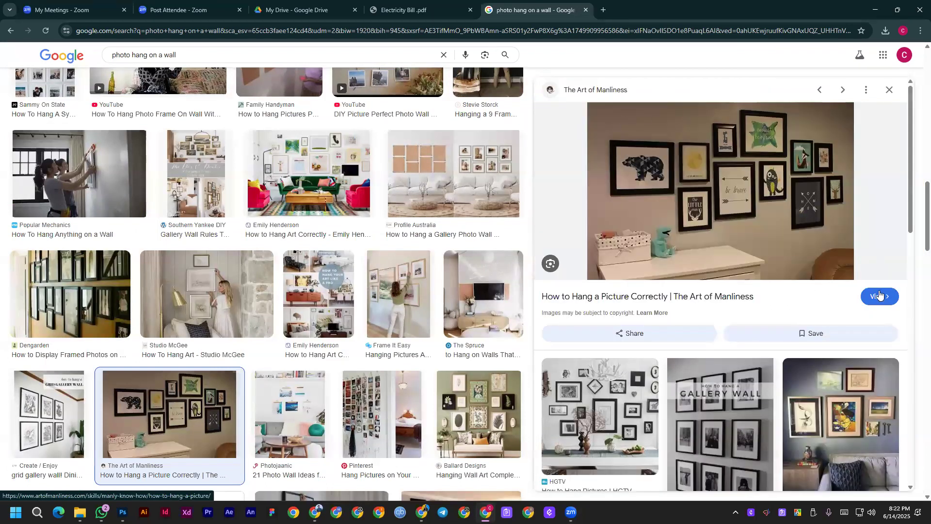
pyautogui.rightClick(672, 162)
pyautogui.click(703, 312)
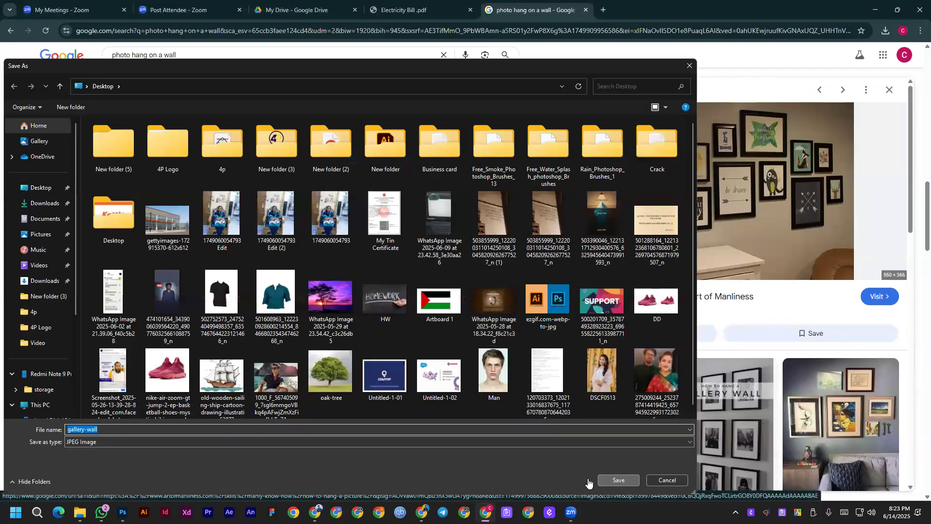
pyautogui.click(625, 483)
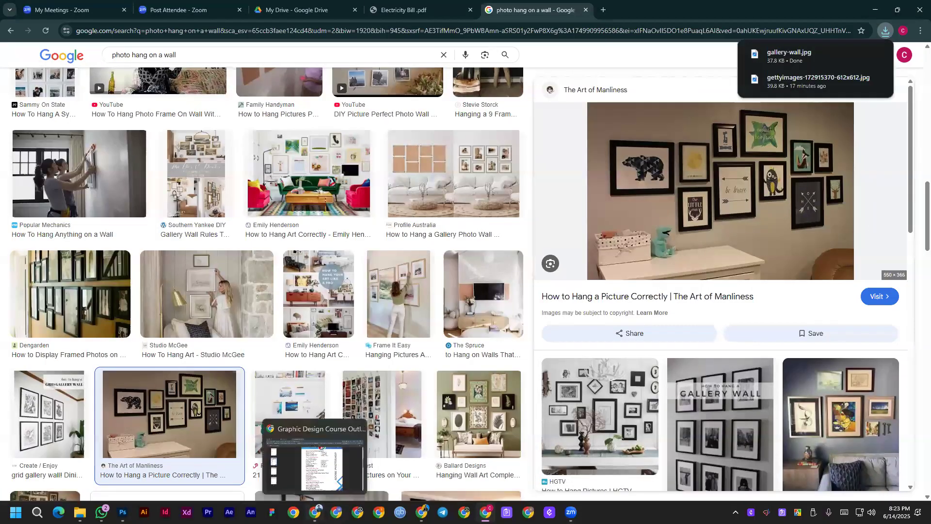
# Switch to Photoshop and open the orange McLaren sports car webp photo from the Desktop folder.
pyautogui.click(123, 512)
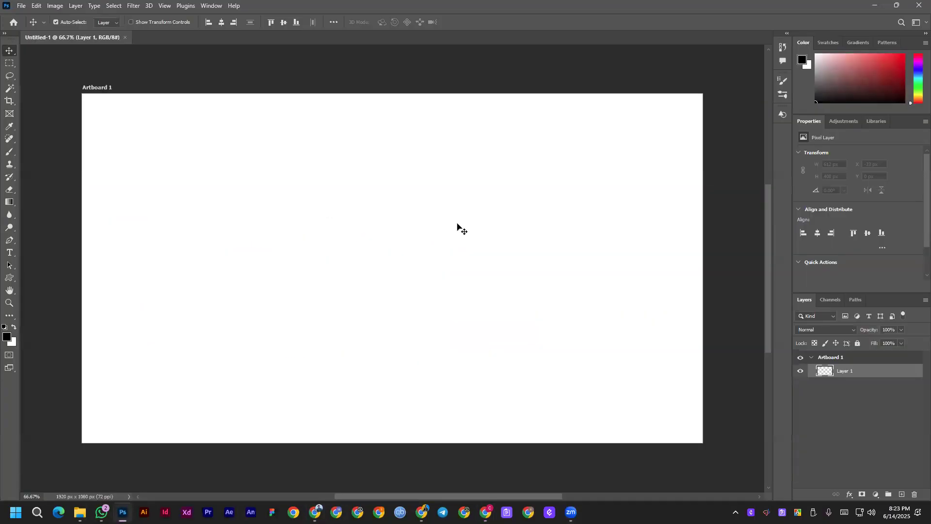
pyautogui.hotkey('ctrl', 'o')
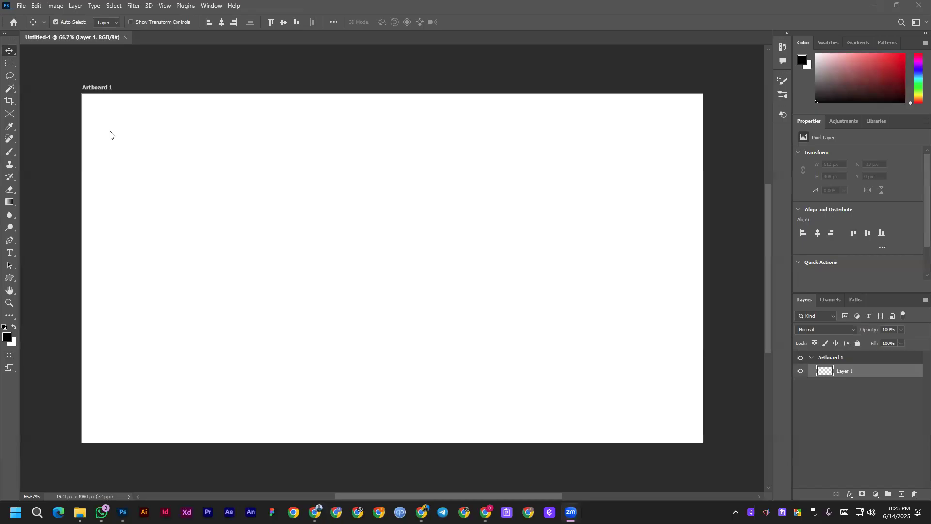
pyautogui.click(22, 5)
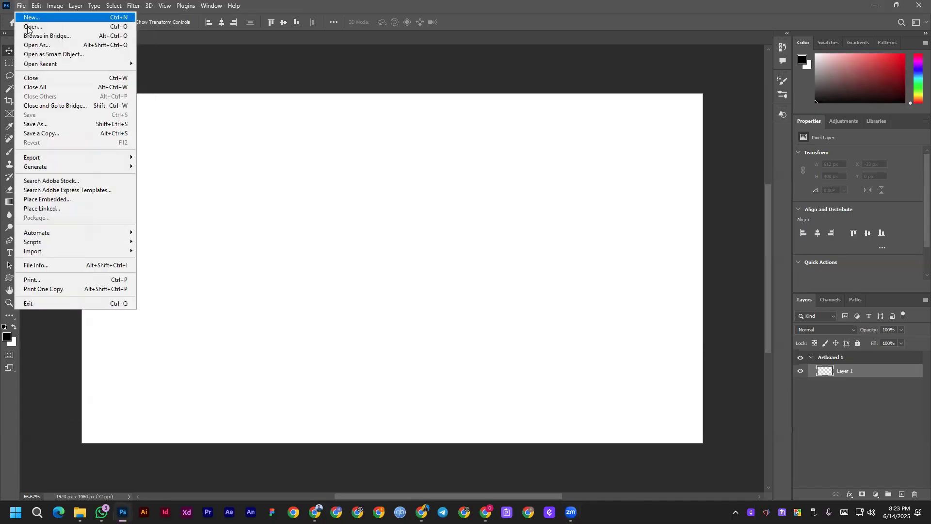
pyautogui.click(27, 28)
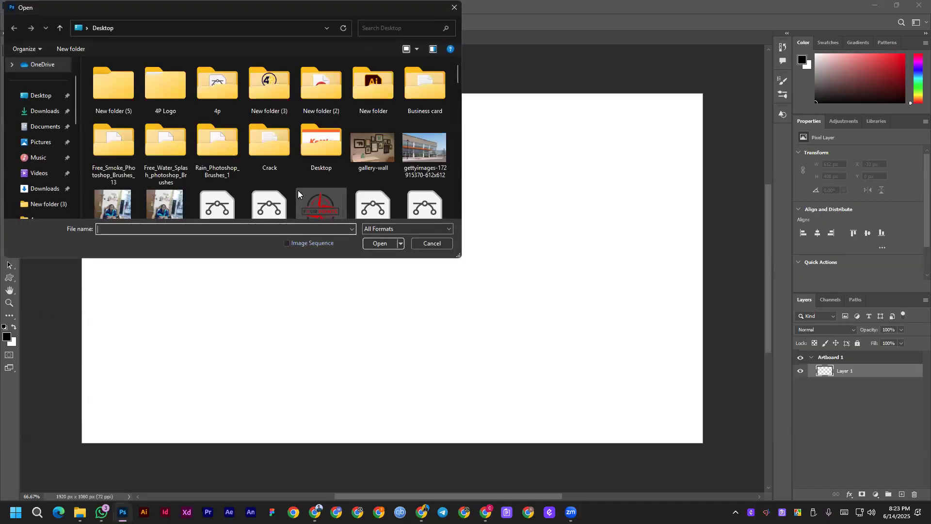
pyautogui.scroll(-5, 340, 155)
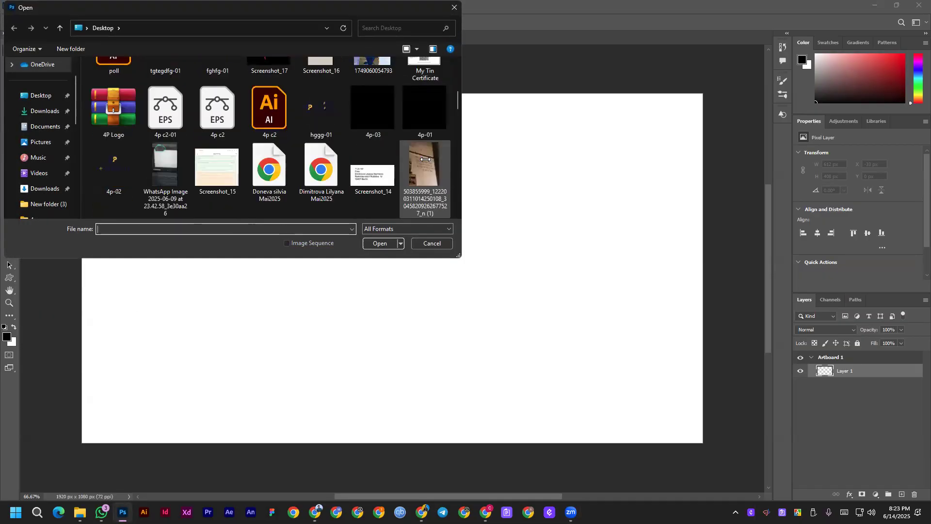
pyautogui.scroll(1, 402, 145)
pyautogui.scroll(-3, 402, 144)
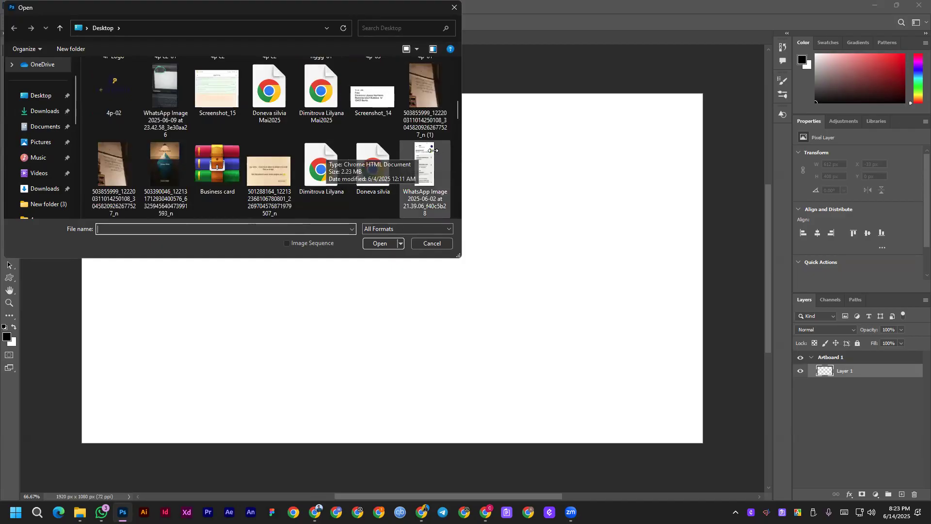
pyautogui.scroll(-2, 417, 170)
pyautogui.scroll(-2, 204, 170)
pyautogui.scroll(2, 208, 160)
pyautogui.scroll(-2, 217, 142)
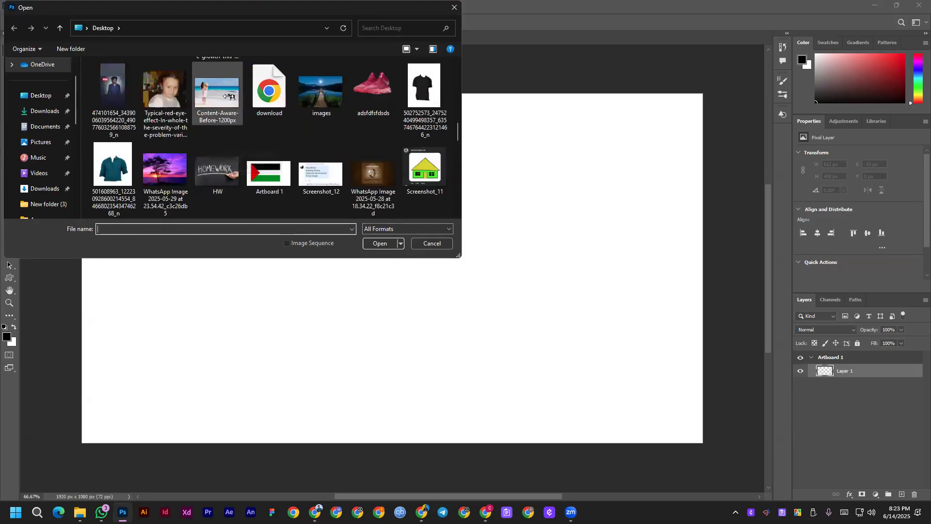
pyautogui.scroll(2, 221, 97)
pyautogui.doubleClick(226, 162)
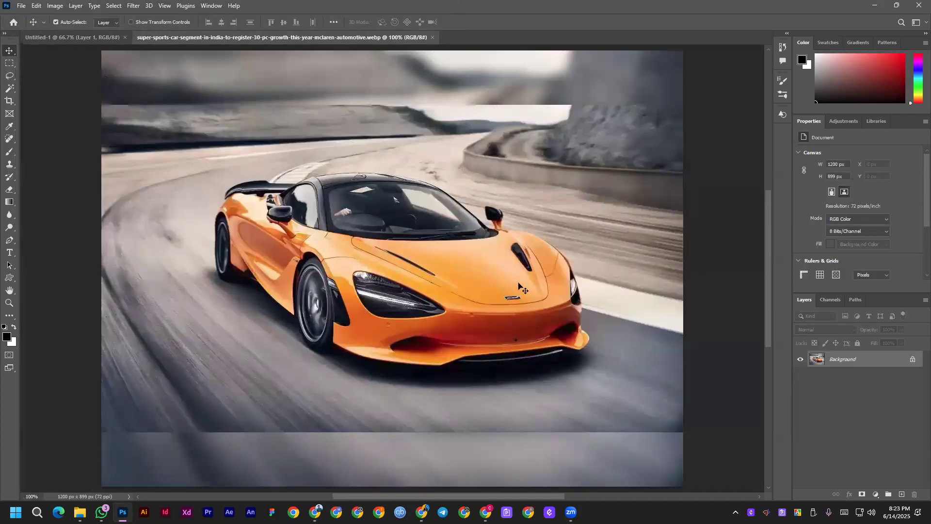
# Convert the car photo's locked background into a normal layer and clear the Crop tool's fixed ratio.
pyautogui.click(911, 361)
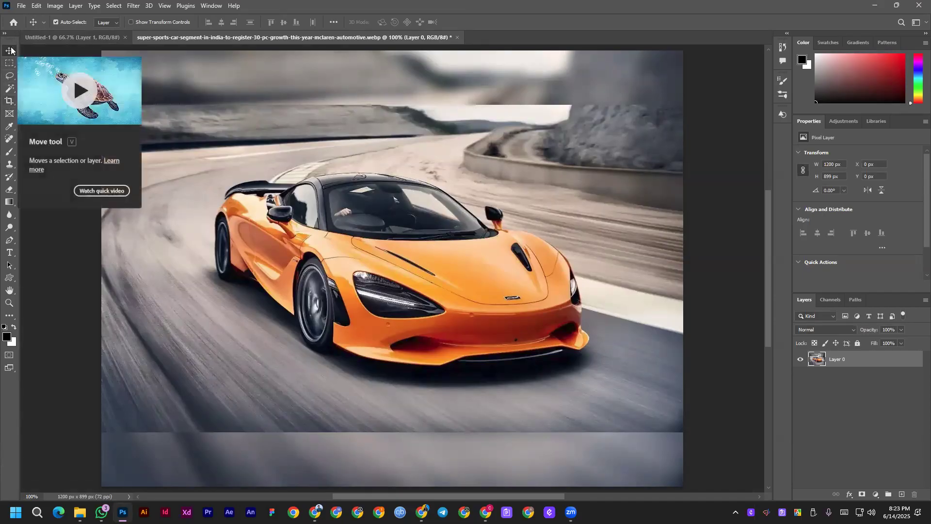
pyautogui.click(7, 103)
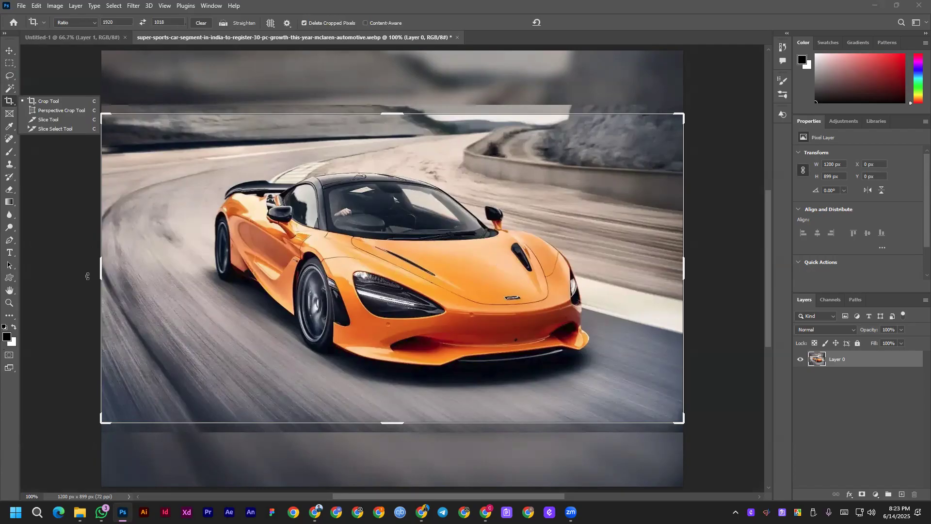
pyautogui.moveTo(101, 272)
pyautogui.mouseDown()
pyautogui.moveTo(254, 279)
pyautogui.moveTo(97, 286)
pyautogui.mouseUp()
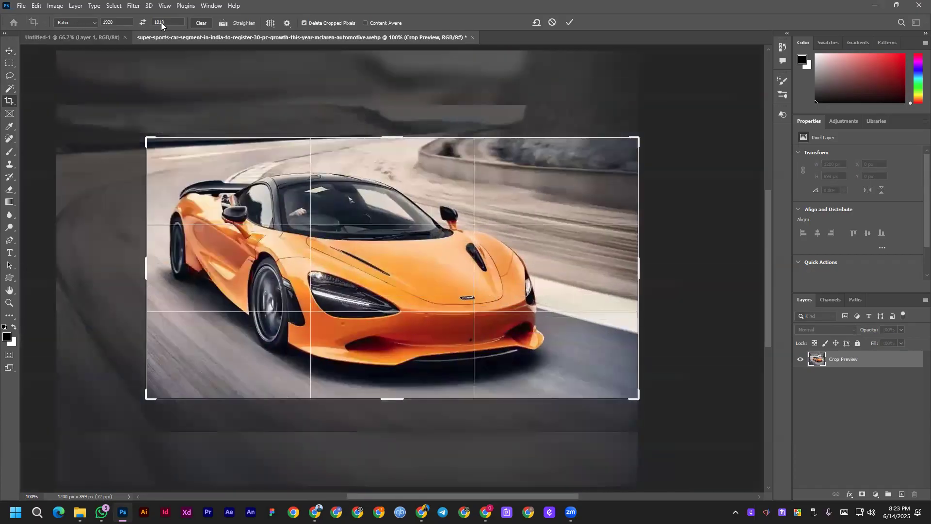
pyautogui.click(201, 25)
# Crop the car photo to a tall frame around the car's middle, about 374 by 689 px.
pyautogui.moveTo(147, 139); pyautogui.dragTo(191, 133)
pyautogui.moveTo(602, 270); pyautogui.dragTo(489, 264)
pyautogui.moveTo(400, 262); pyautogui.dragTo(386, 258)
pyautogui.moveTo(394, 131); pyautogui.dragTo(395, 115)
pyautogui.moveTo(396, 423); pyautogui.dragTo(393, 438)
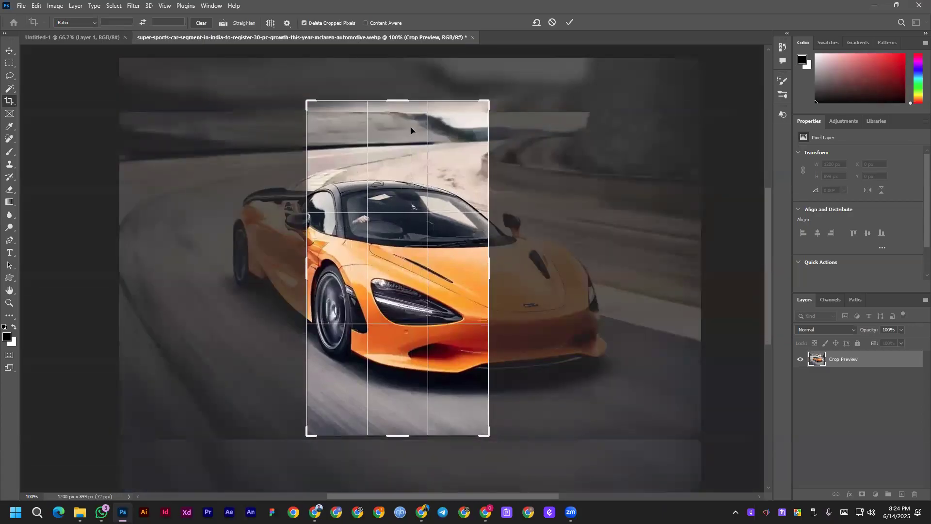
pyautogui.click(573, 23)
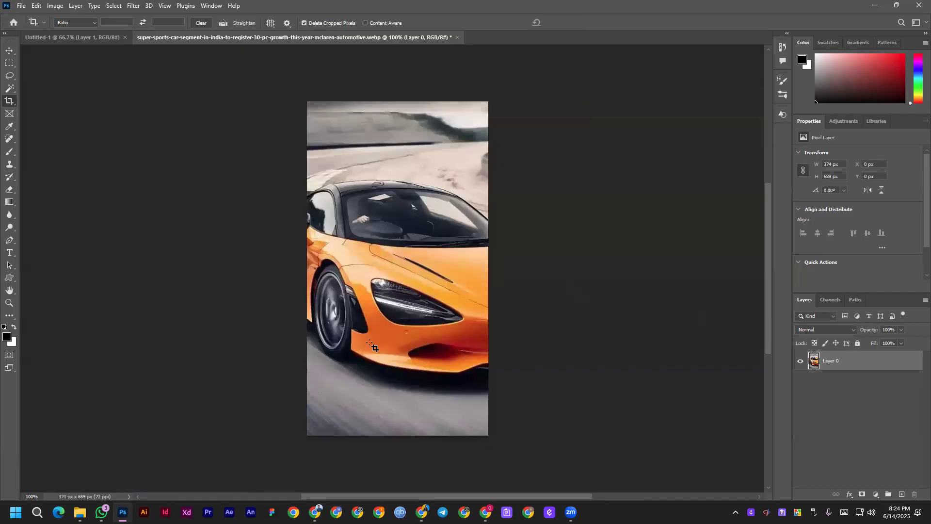
# Undo the tall crop so the full car photo can be cropped again.
pyautogui.press('ctrl')
pyautogui.hotkey('ctrl', 'z')
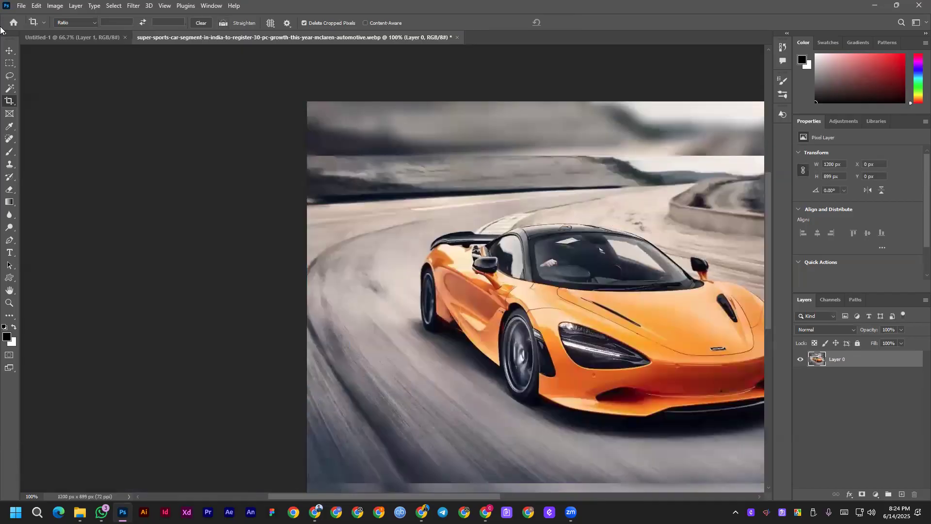
pyautogui.click(9, 51)
pyautogui.moveTo(674, 266); pyautogui.dragTo(427, 191)
pyautogui.scroll(-2, 426, 191)
pyautogui.scroll(-1, 455, 221)
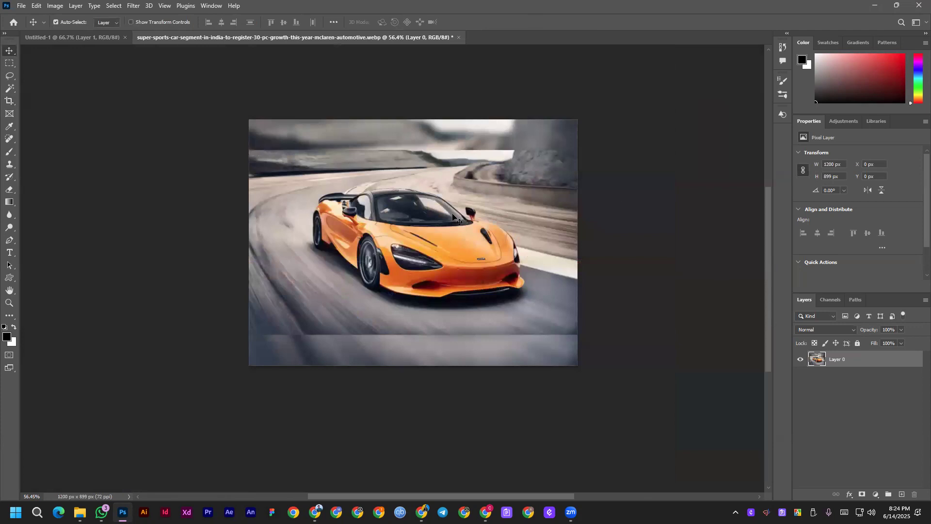
# Extend the crop frame horizontally past the car photo to about 1444 px wide, and undo the extension.
pyautogui.click(9, 102)
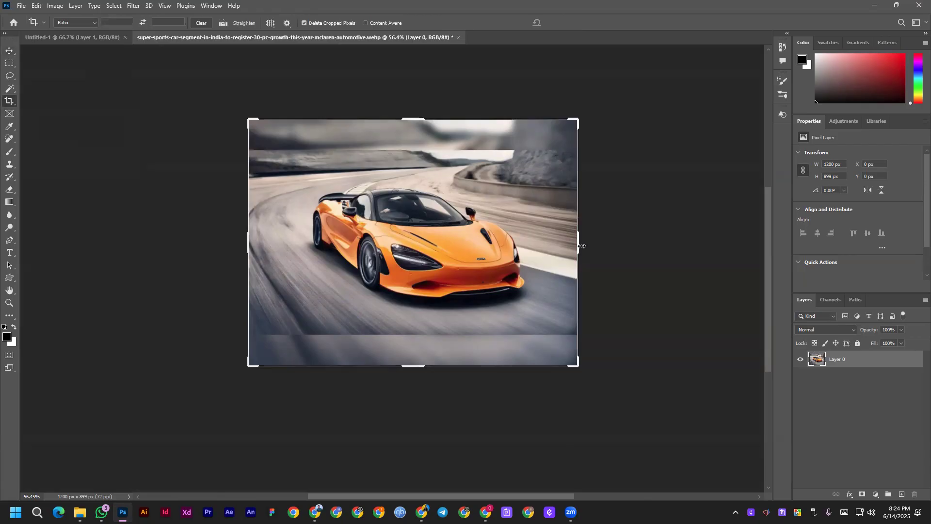
pyautogui.moveTo(579, 244); pyautogui.dragTo(613, 246)
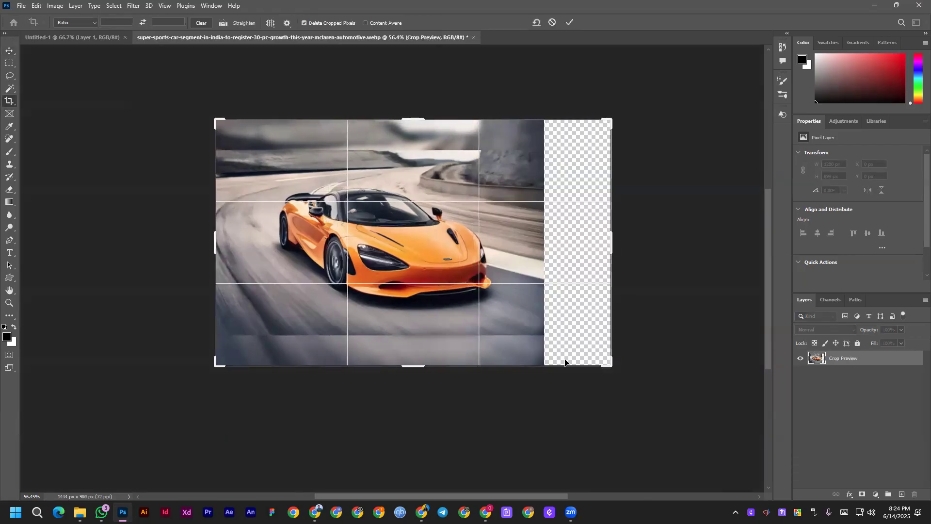
pyautogui.hotkey('ctrl', 'z')
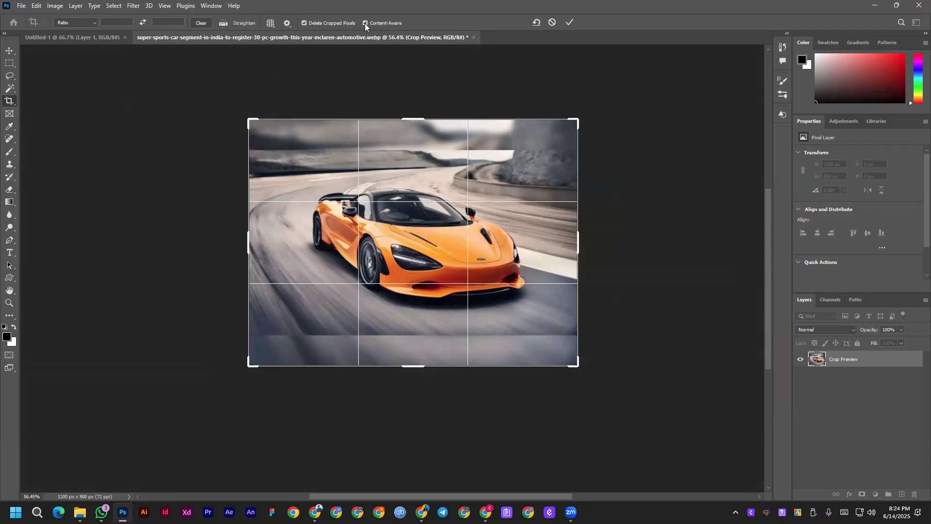
# Expand the car photo on all four sides to about 1759 by 1179 px with a Content-Aware crop, and revert to the original background.
pyautogui.moveTo(579, 244); pyautogui.dragTo(617, 244)
pyautogui.moveTo(208, 249); pyautogui.dragTo(170, 247)
pyautogui.moveTo(399, 115); pyautogui.dragTo(410, 102)
pyautogui.moveTo(419, 380)
pyautogui.mouseDown()
pyautogui.moveTo(418, 401)
pyautogui.moveTo(419, 393)
pyautogui.mouseUp()
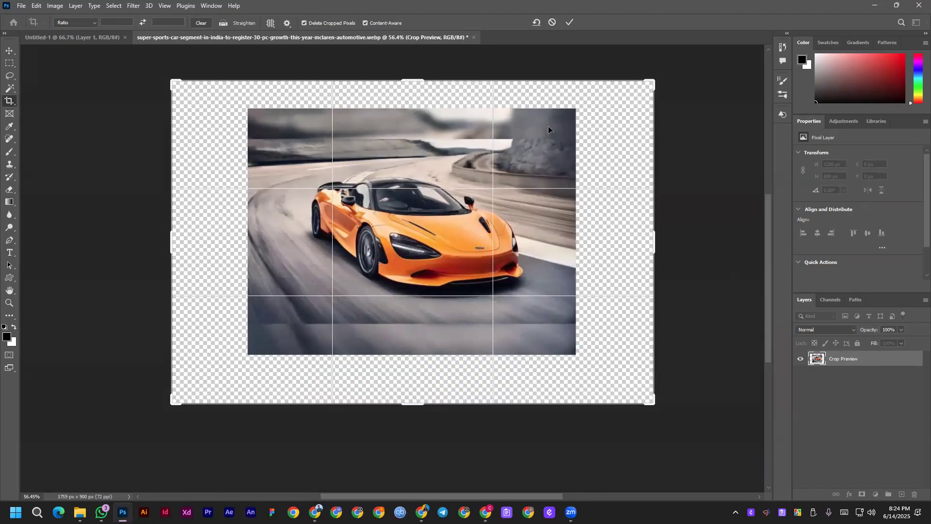
pyautogui.click(571, 21)
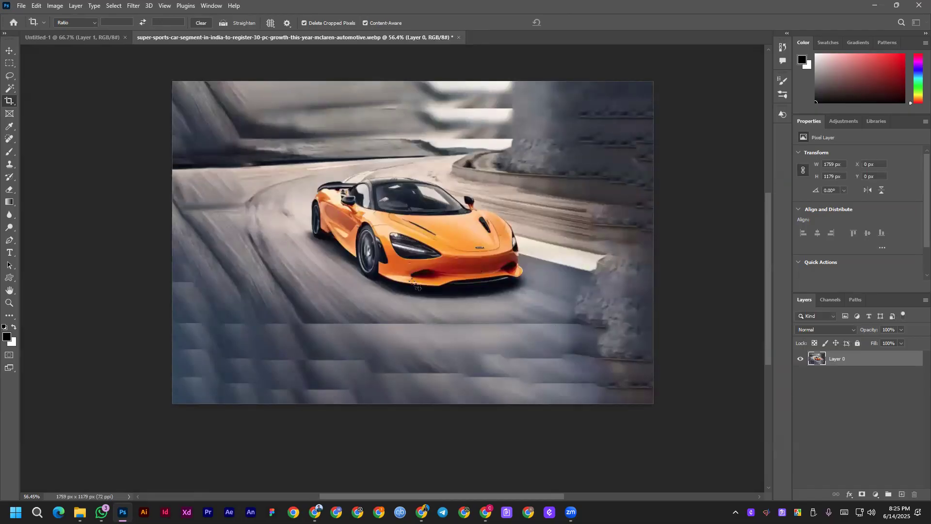
pyautogui.press('Return')
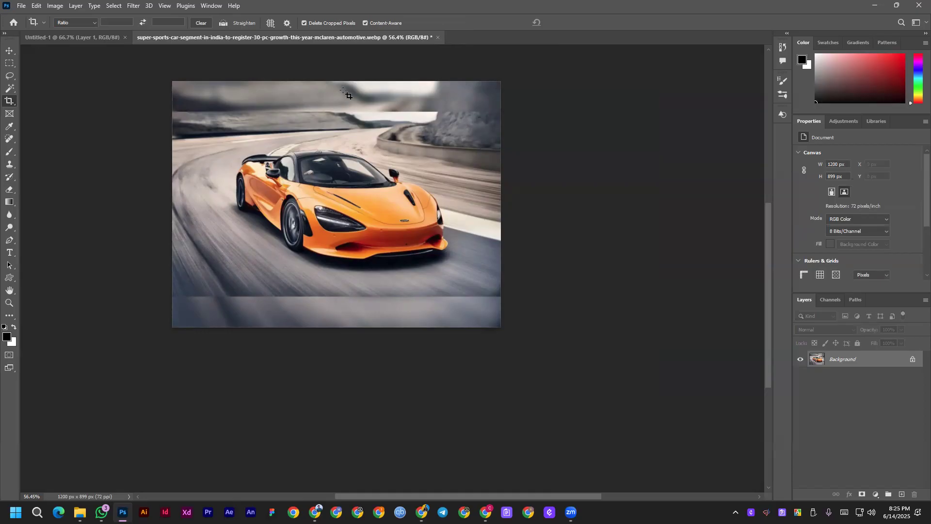
pyautogui.scroll(2, 347, 94)
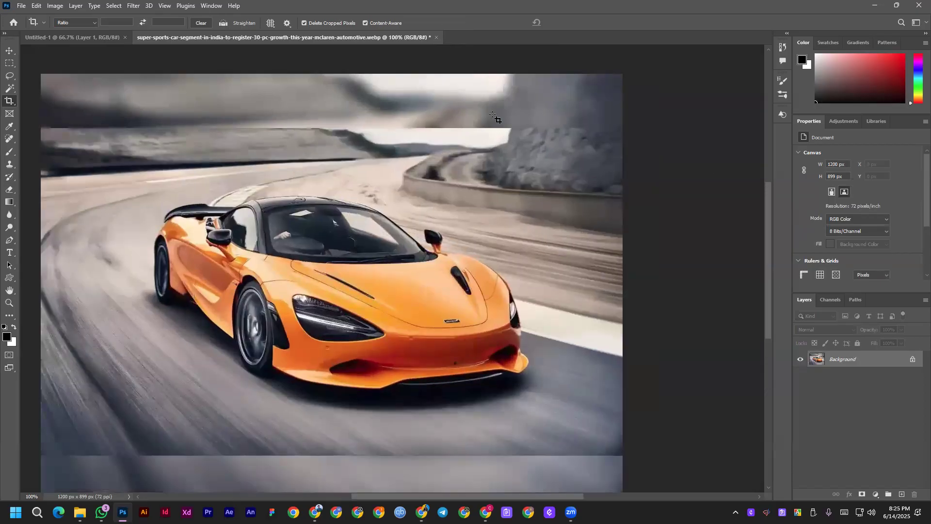
# Switch to Chrome and search Google Images for "girl on park" in a new tab.
pyautogui.hotkey('alt', 'Tab')
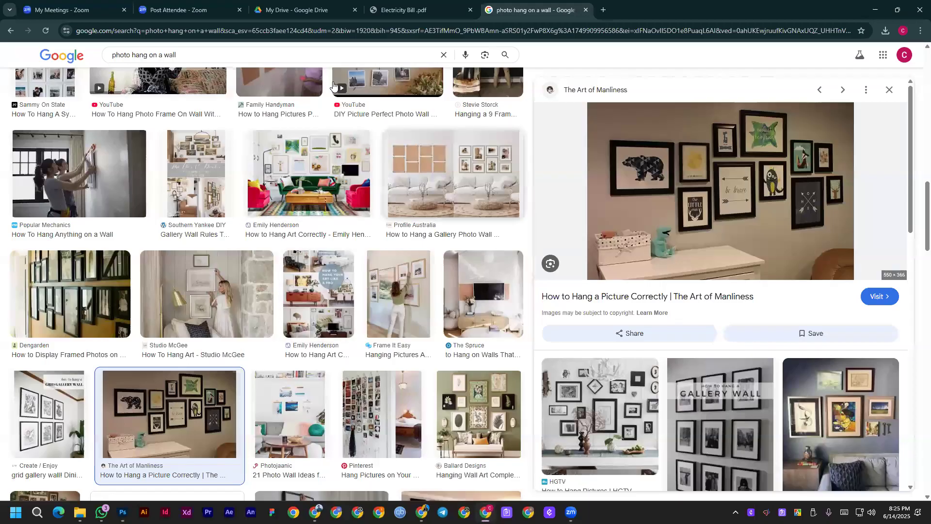
pyautogui.hotkey('ctrl', 't')
pyautogui.click(439, 31)
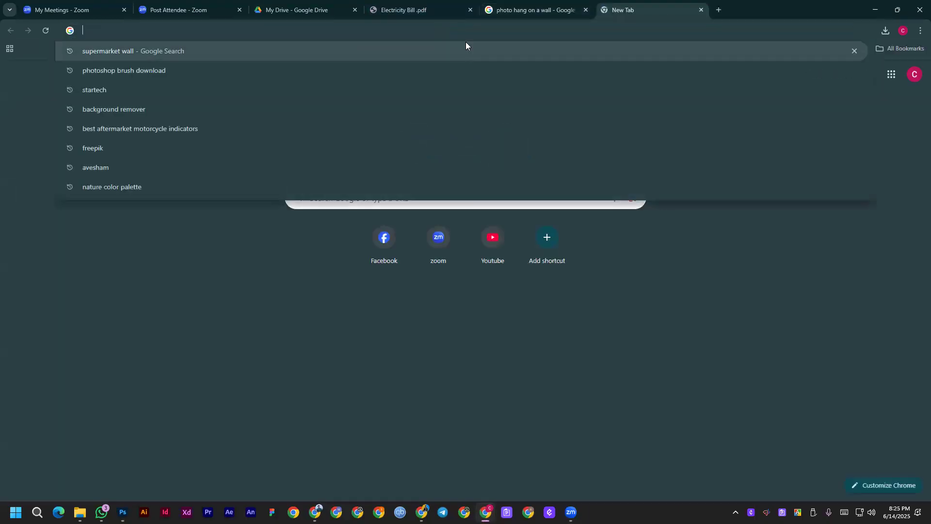
pyautogui.write('gia')
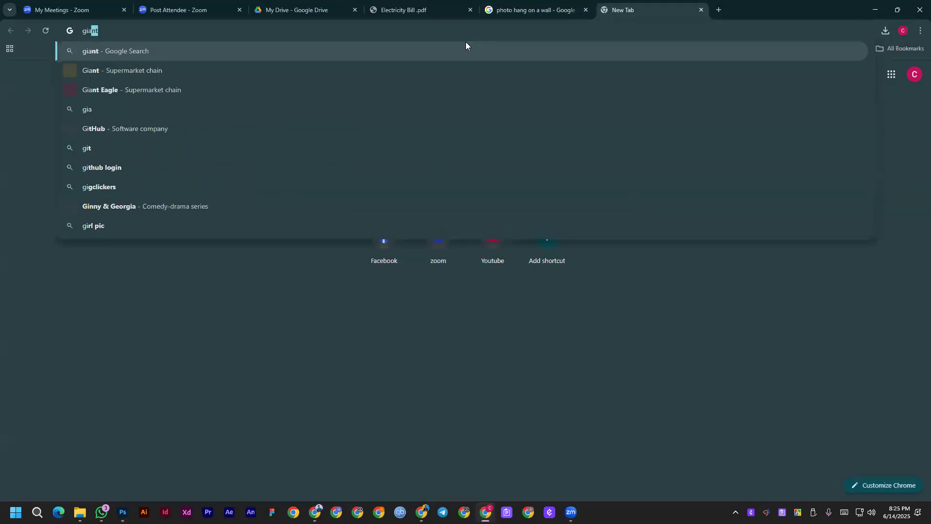
pyautogui.write('l on pa')
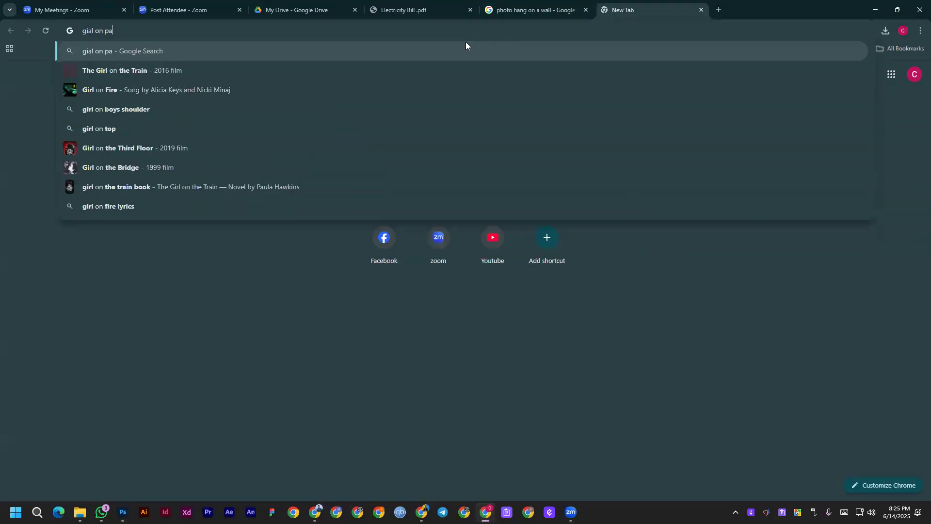
pyautogui.write('rk')
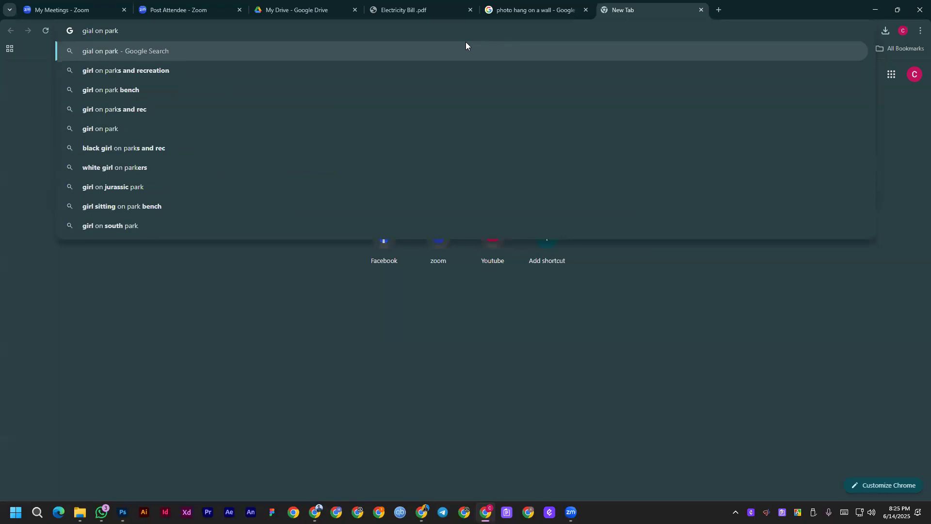
pyautogui.press('Return')
pyautogui.click(141, 96)
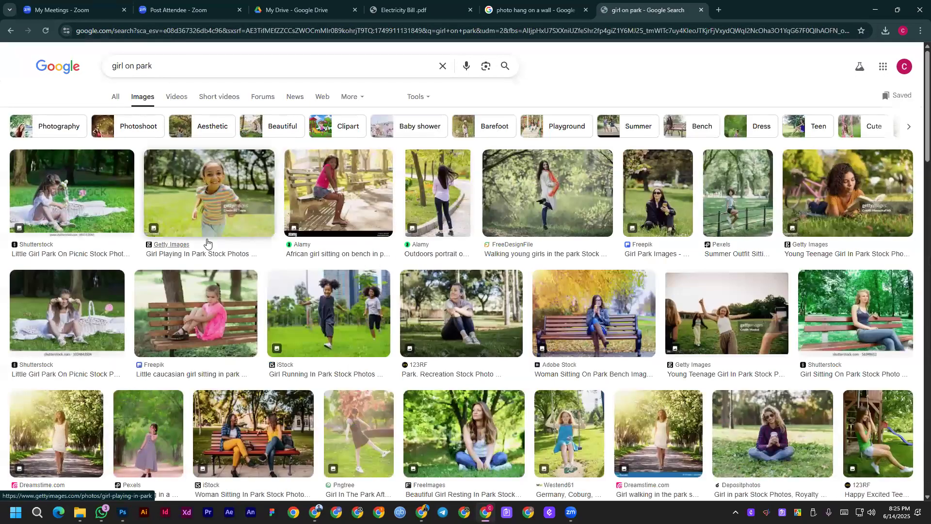
# Find the Freepik photo of a brunette girl in sunglasses posing in a park with one hand raised, and open its preview.
pyautogui.scroll(-1, 209, 243)
pyautogui.scroll(-2, 631, 254)
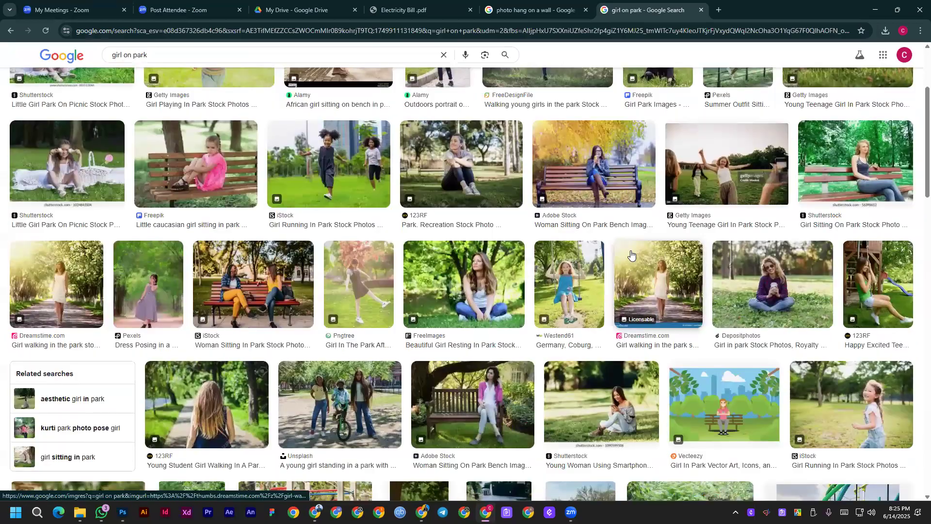
pyautogui.scroll(-3, 631, 254)
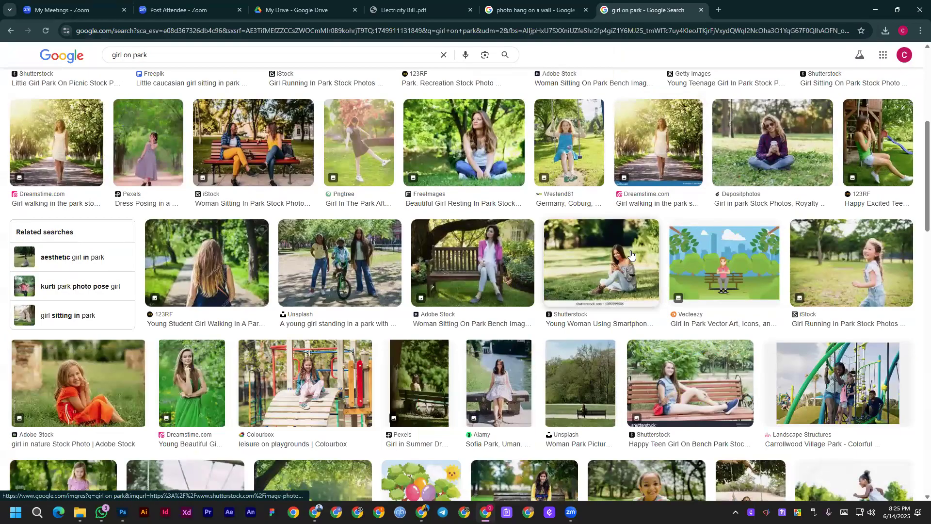
pyautogui.scroll(-1, 631, 254)
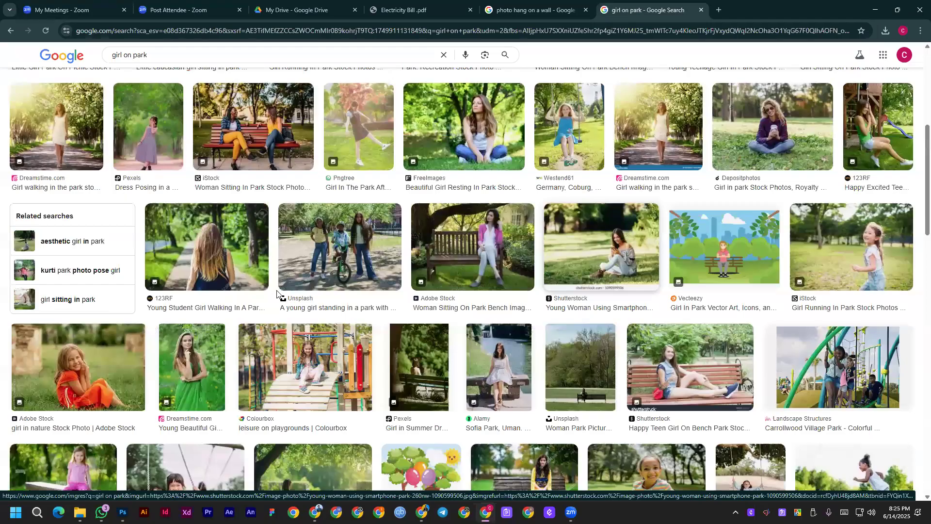
pyautogui.scroll(-3, 276, 293)
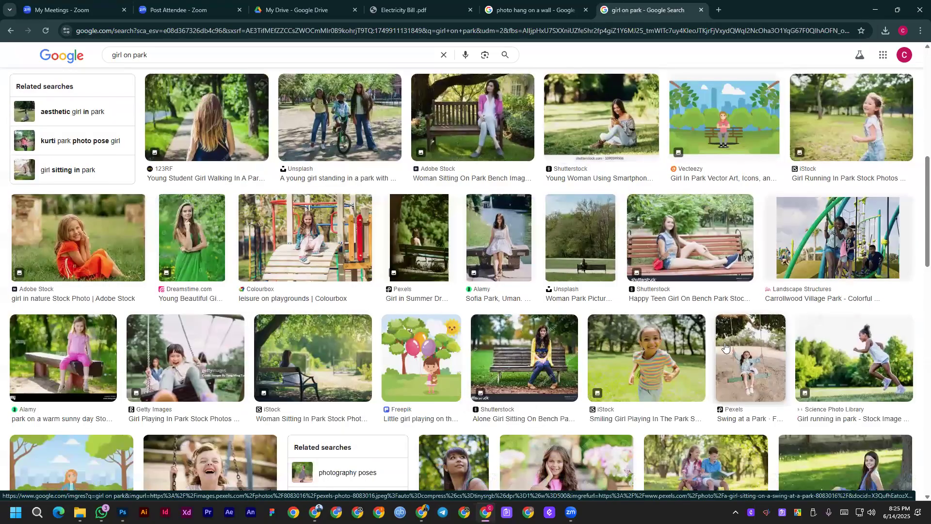
pyautogui.scroll(-1, 725, 347)
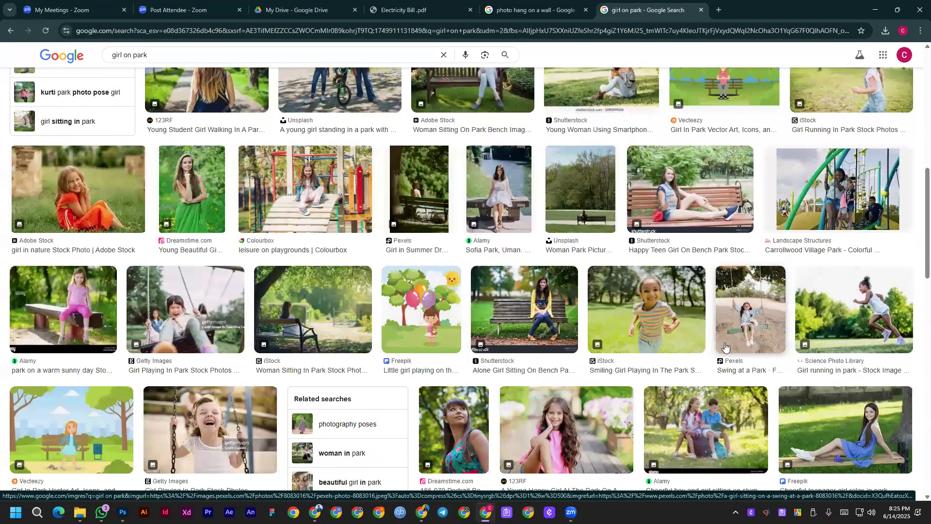
pyautogui.scroll(-4, 725, 347)
pyautogui.scroll(-7, 170, 327)
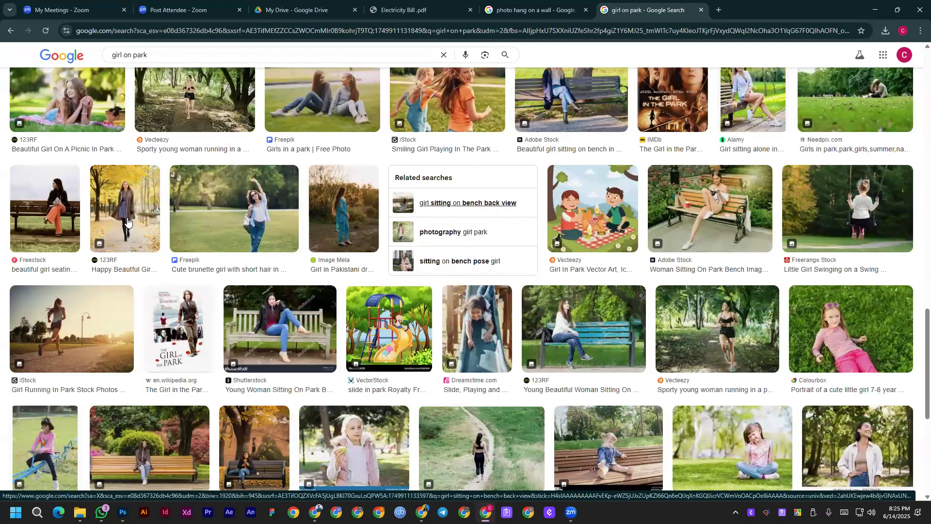
pyautogui.click(256, 210)
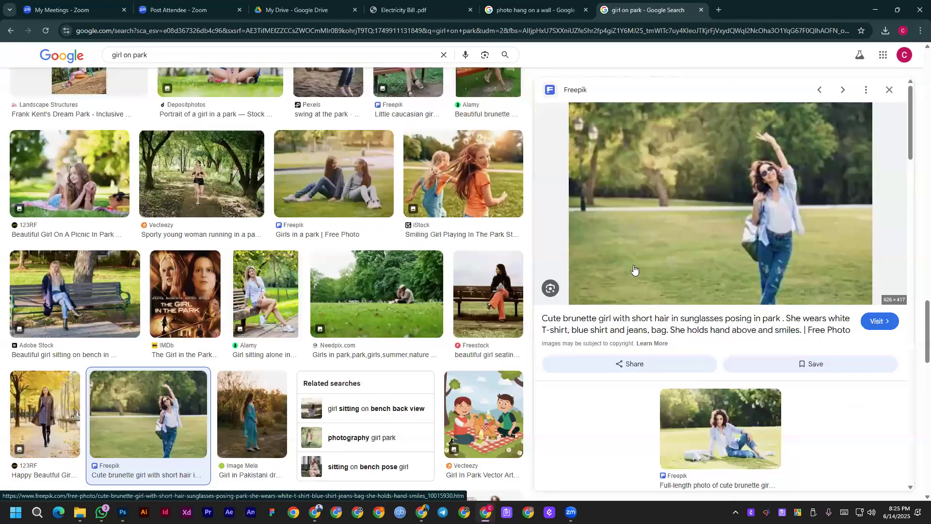
# Browse the remaining park results and save the Freepik photo of the brunette girl in sunglasses to the desktop.
pyautogui.scroll(-3, 634, 270)
pyautogui.scroll(-5, 164, 330)
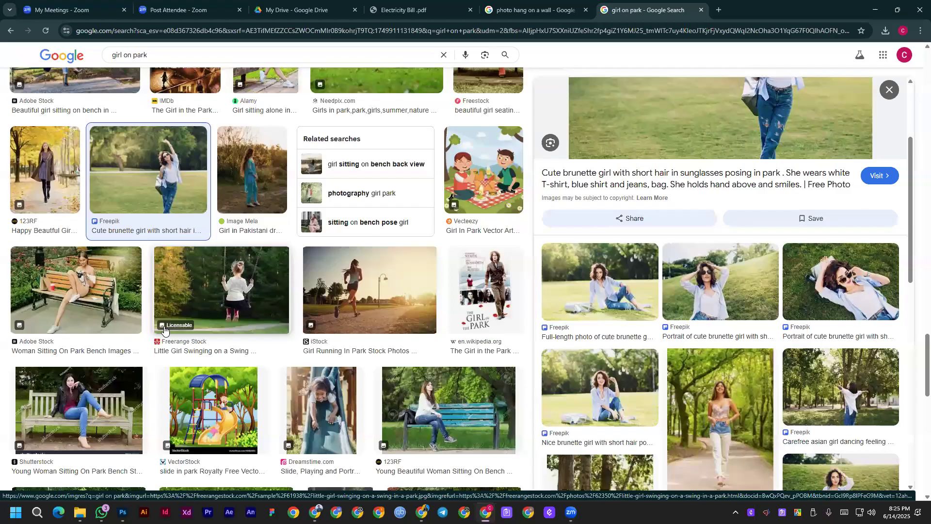
pyautogui.scroll(-8, 165, 329)
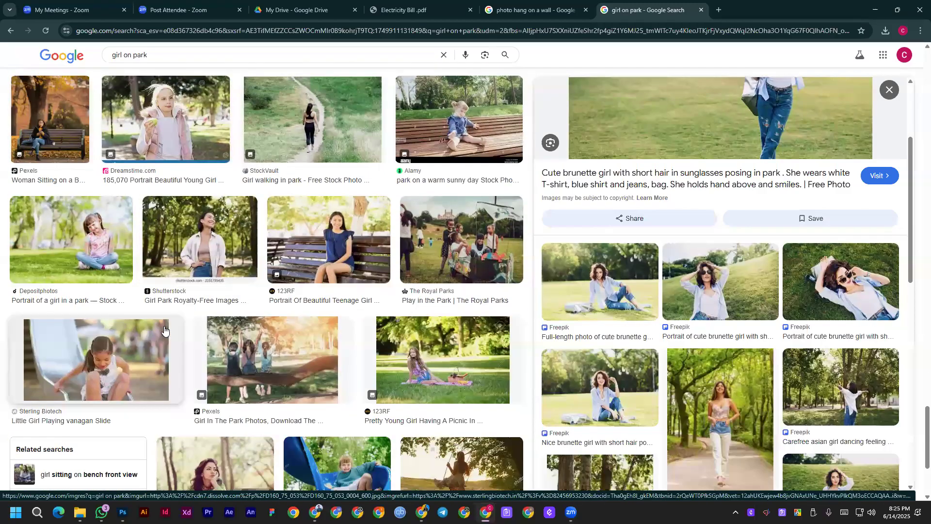
pyautogui.scroll(-5, 165, 330)
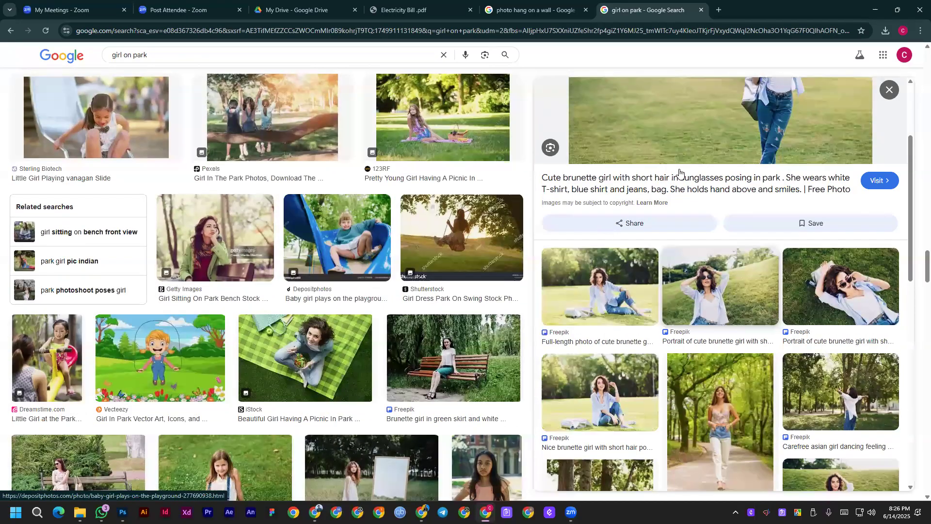
pyautogui.scroll(3, 726, 283)
pyautogui.rightClick(737, 293)
pyautogui.press('v')
pyautogui.click(628, 481)
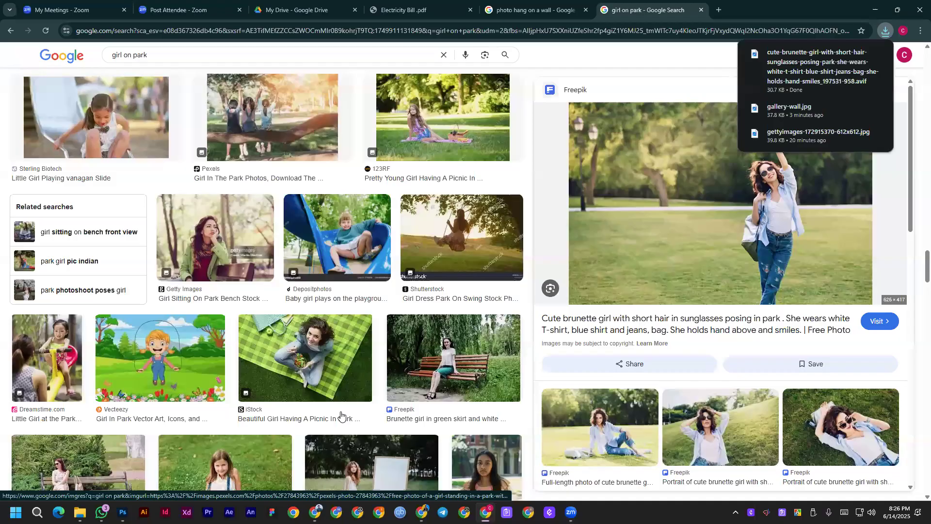
# Switch to Photoshop and open the downloaded cute-brunette-girl AVIF photo from the desktop with unchanged Camera Raw settings.
pyautogui.click(123, 512)
pyautogui.click(21, 6)
pyautogui.click(22, 28)
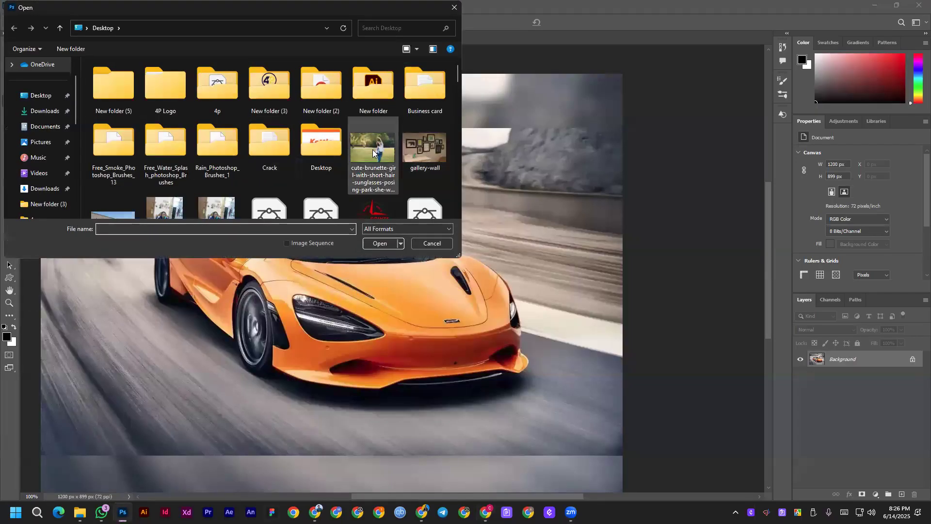
pyautogui.doubleClick(373, 149)
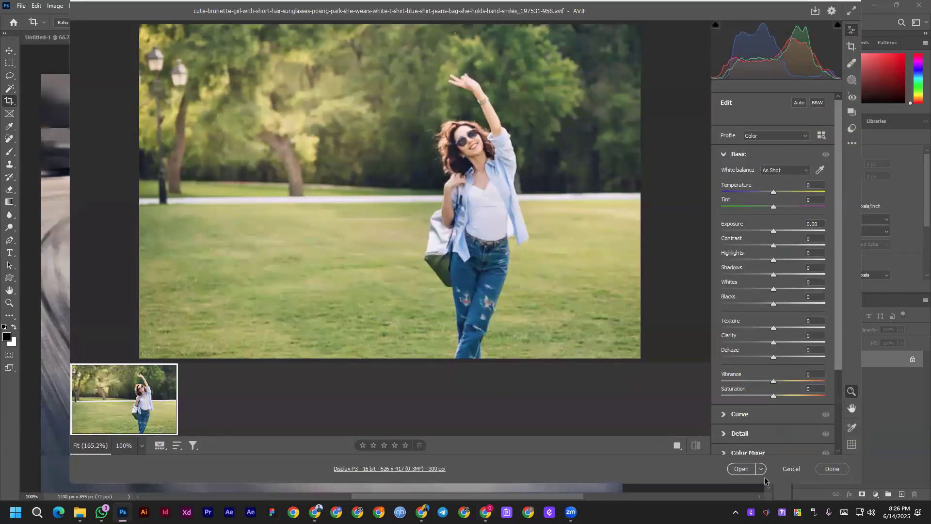
pyautogui.click(741, 469)
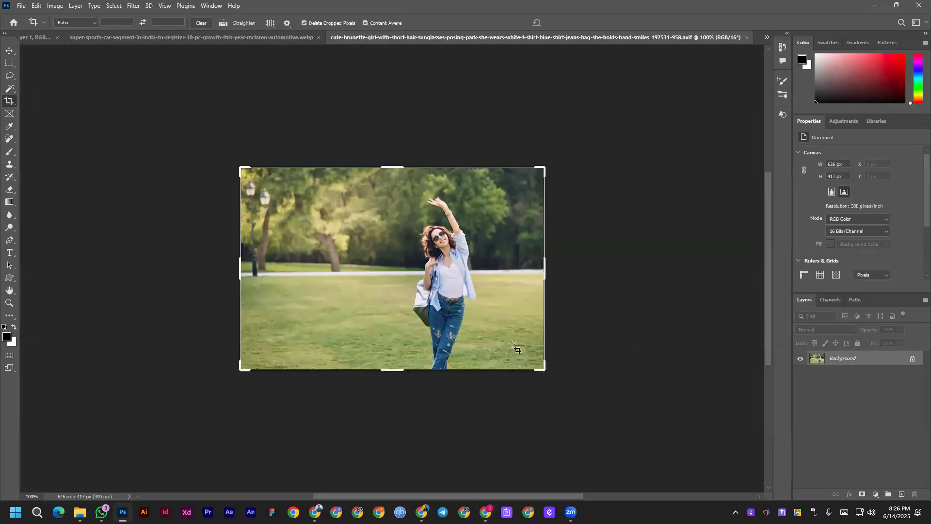
# Try widening the park photo on both sides to 830 px with a Content-Aware crop, unlock the background, and undo both changes.
pyautogui.moveTo(546, 272); pyautogui.dragTo(569, 270)
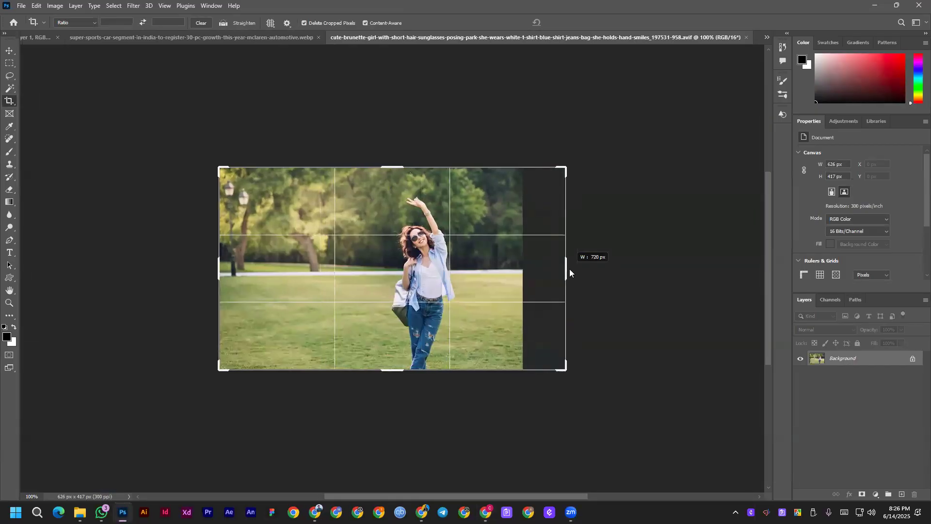
pyautogui.moveTo(213, 272); pyautogui.dragTo(190, 269)
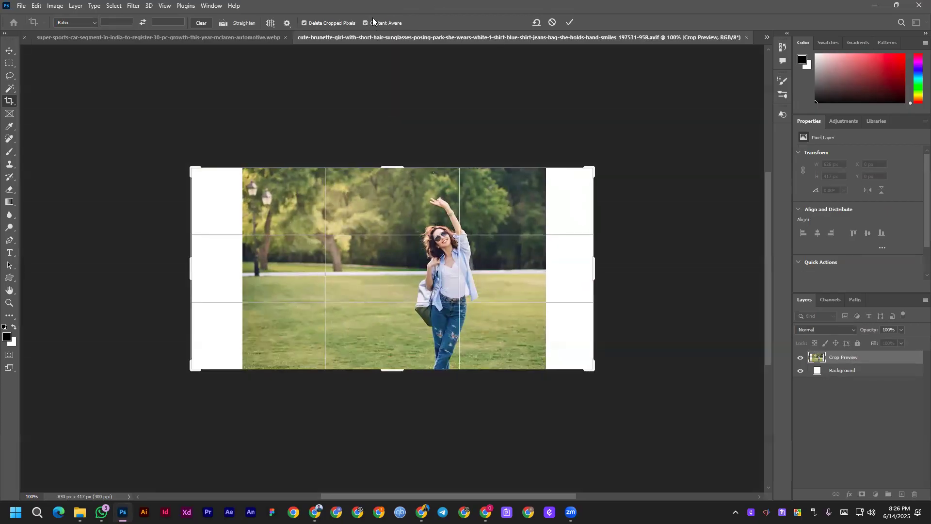
pyautogui.press('Return')
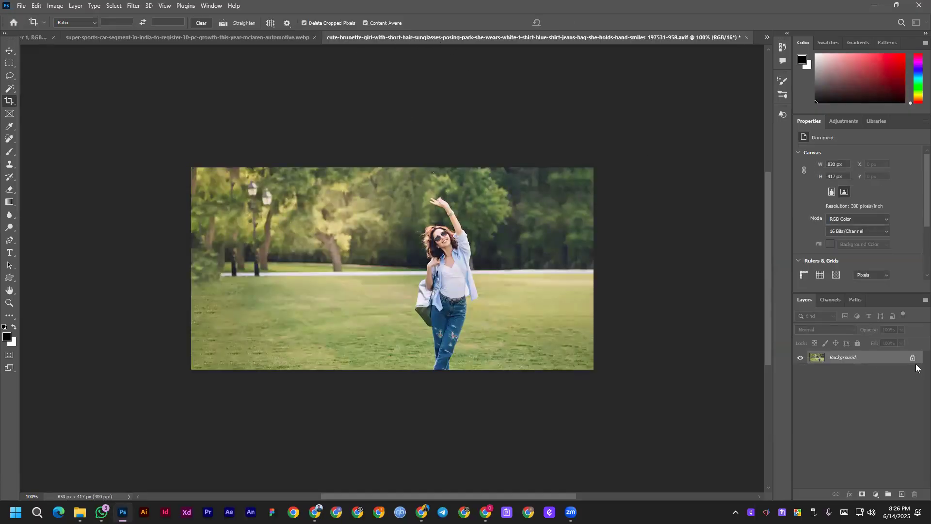
pyautogui.click(913, 359)
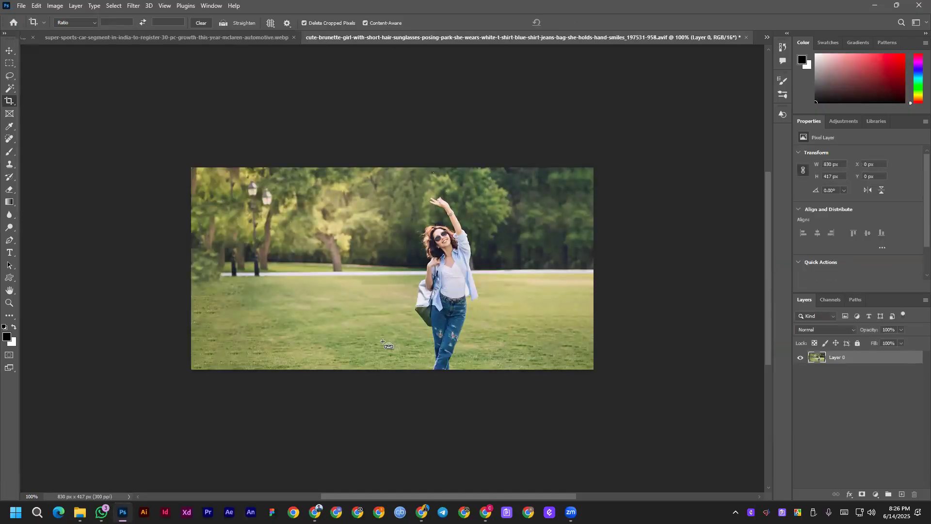
pyautogui.hotkey('ctrl', 'z')
pyautogui.hotkey('ctrl', 'z')
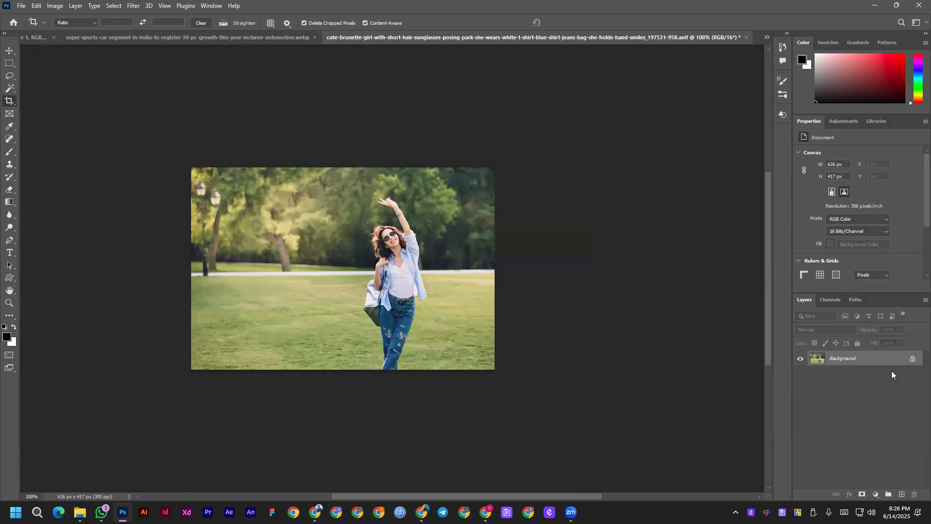
# Close the car photo without saving and unlock the park photo's background layer.
pyautogui.click(239, 36)
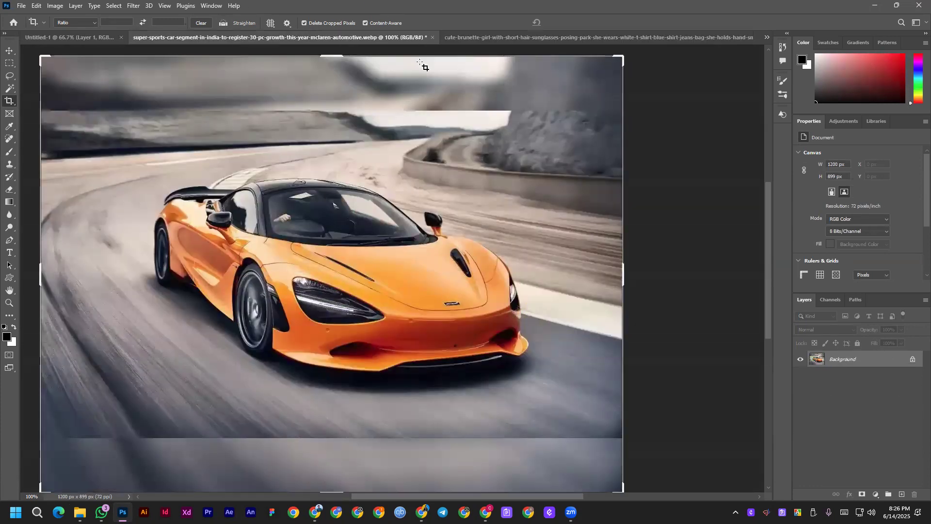
pyautogui.click(431, 37)
pyautogui.click(463, 190)
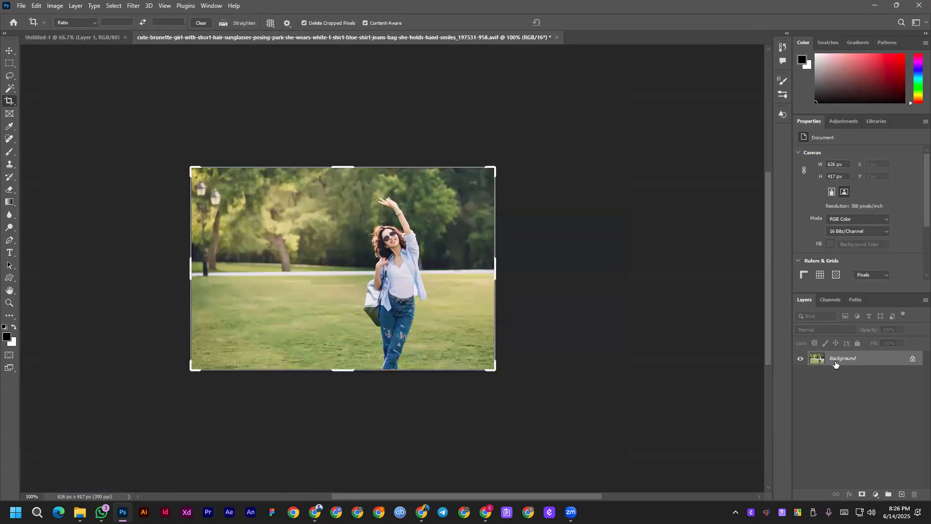
pyautogui.click(914, 360)
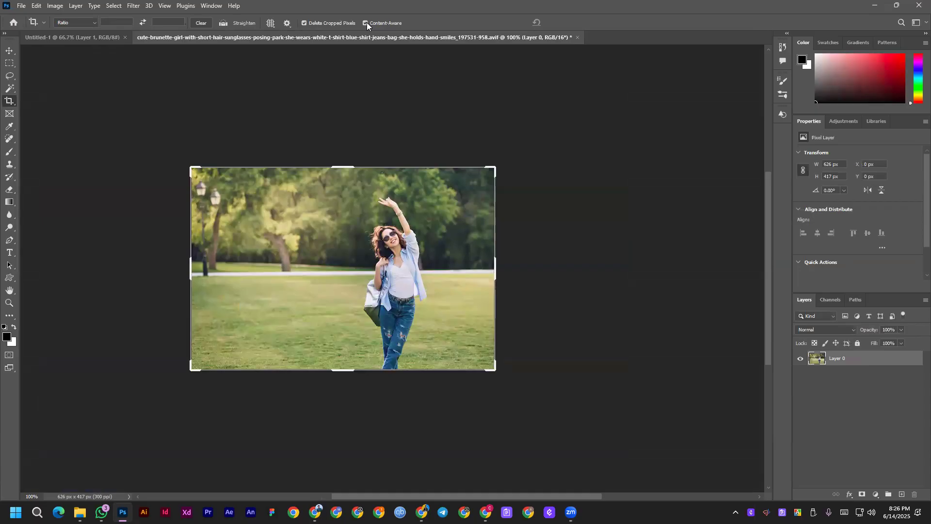
# Try expanding the park photo horizontally to 1066 px wide with a Content-Aware crop, and return to the original size.
pyautogui.moveTo(495, 271); pyautogui.dragTo(542, 271)
pyautogui.moveTo(136, 269); pyautogui.dragTo(85, 269)
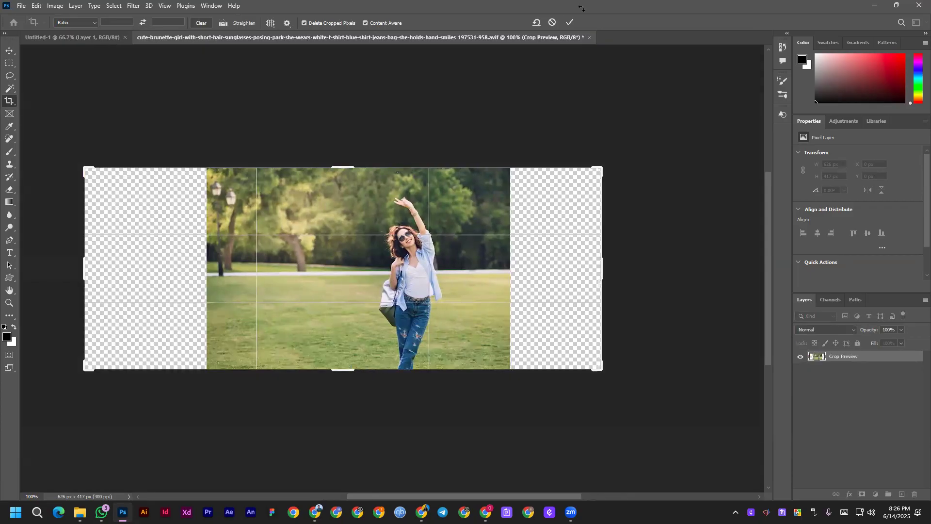
pyautogui.click(569, 22)
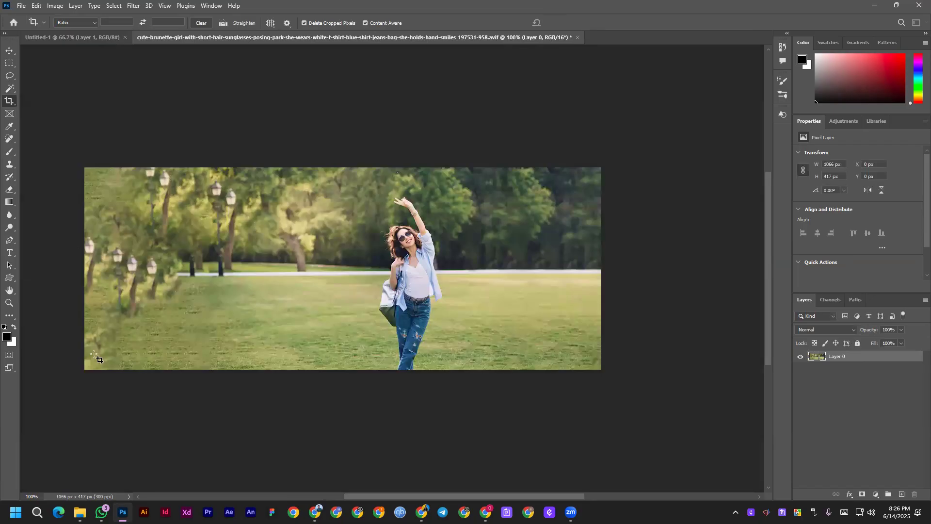
pyautogui.moveTo(523, 167); pyautogui.dragTo(615, 384)
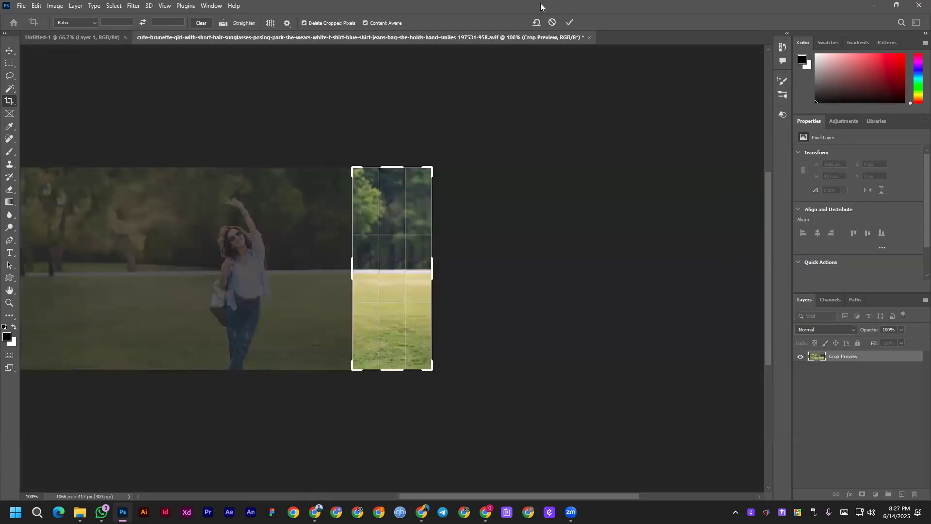
pyautogui.click(568, 23)
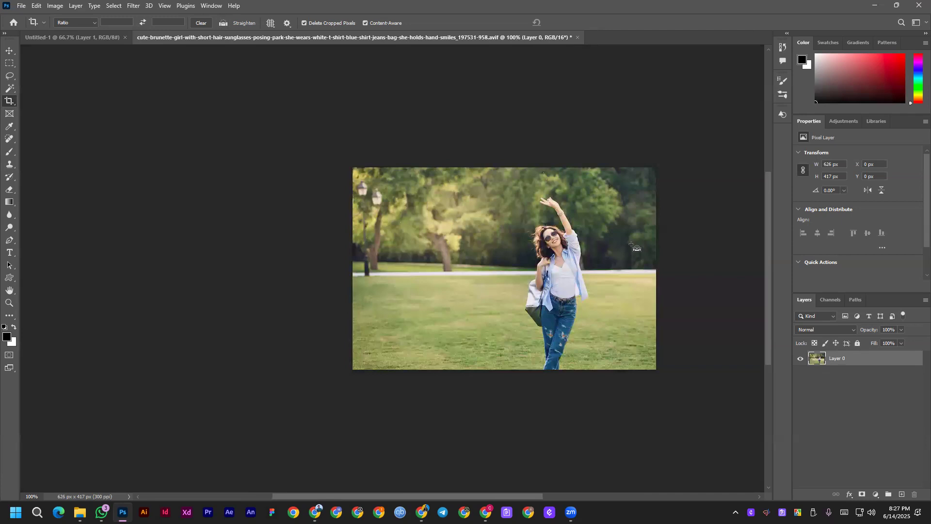
# Try a Content-Aware crop that widens the park photo on both sides to 932 px, and undo it.
pyautogui.click(373, 227)
pyautogui.moveTo(348, 272); pyautogui.dragTo(323, 262)
pyautogui.moveTo(689, 270); pyautogui.dragTo(731, 270)
pyautogui.click(570, 23)
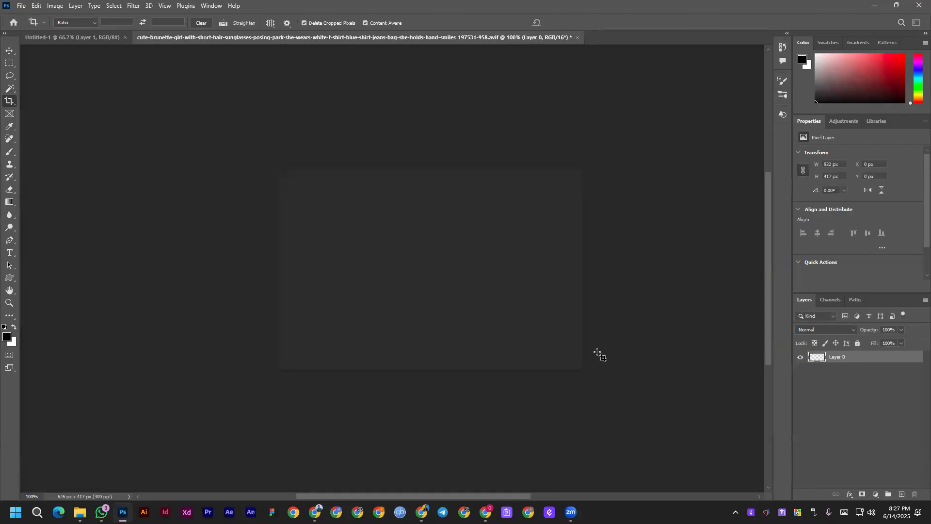
pyautogui.hotkey('ctrl', 'z')
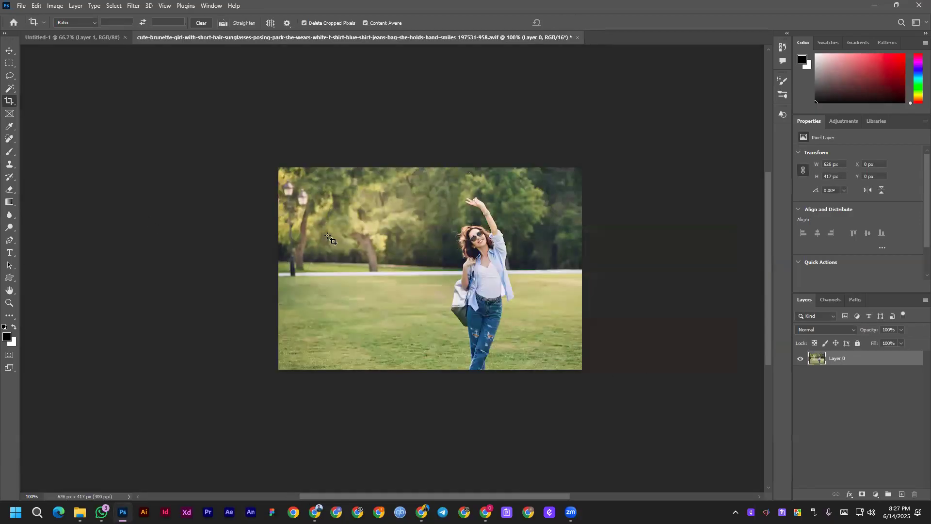
# Extend the park photo on both sides to about 846 px wide with a Content-Aware crop.
pyautogui.click(323, 270)
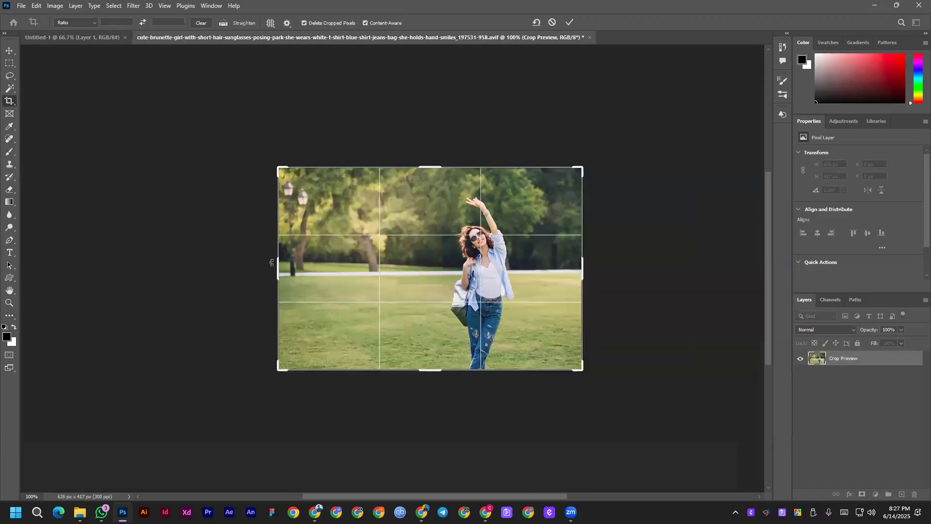
pyautogui.moveTo(265, 264); pyautogui.dragTo(259, 262)
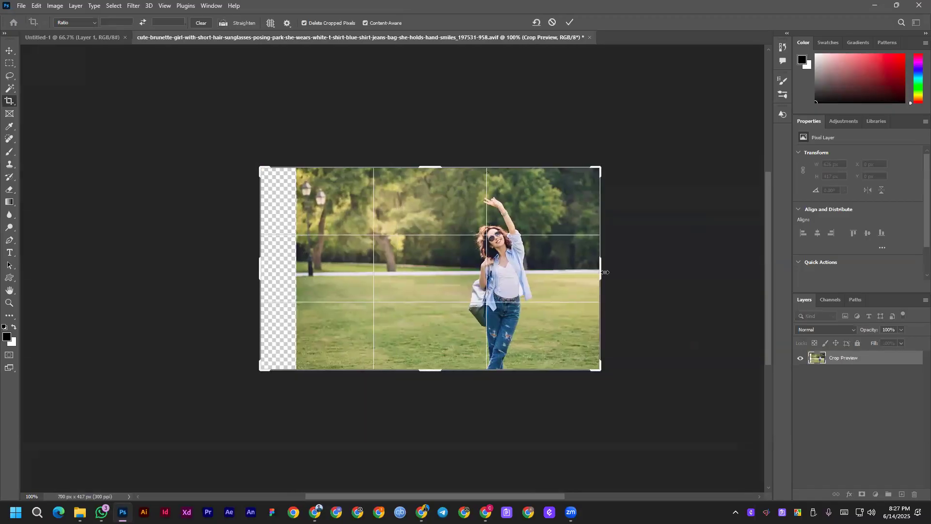
pyautogui.moveTo(609, 271); pyautogui.dragTo(638, 267)
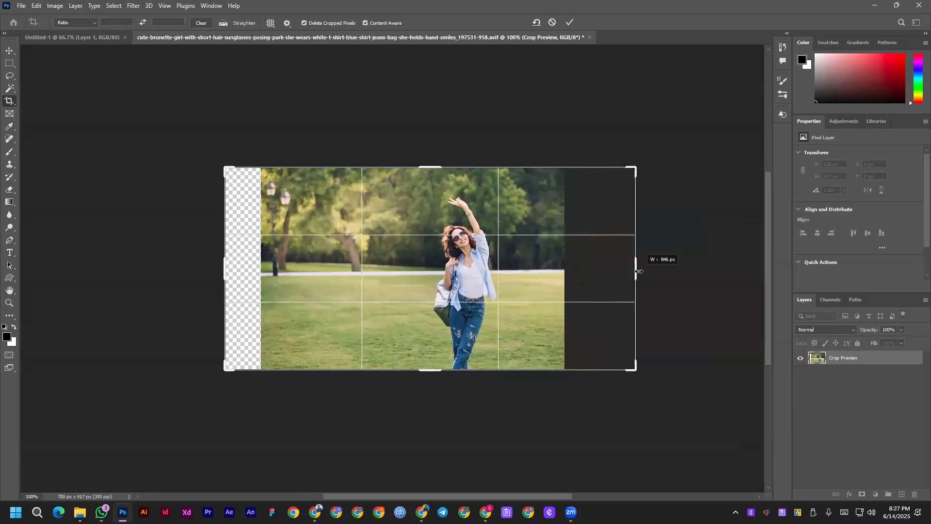
pyautogui.click(569, 22)
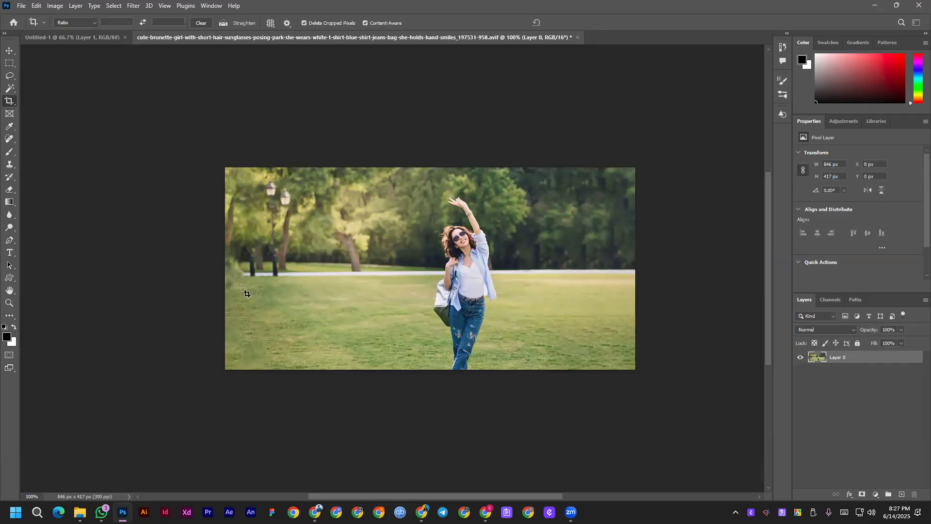
# Examine the generated background right of the girl inside a rectangular selection of about 260 by 417 px, and deselect it.
pyautogui.click(9, 51)
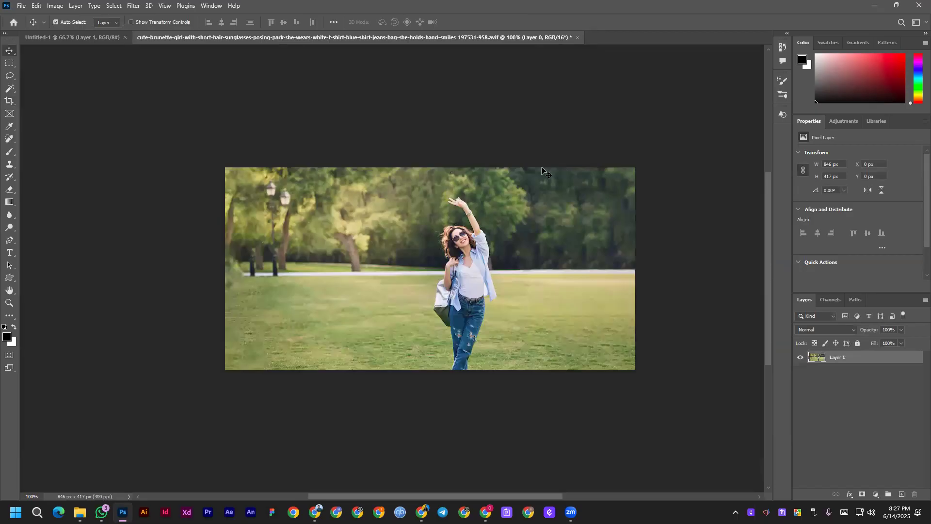
pyautogui.click(9, 63)
pyautogui.moveTo(509, 167); pyautogui.dragTo(638, 324)
pyautogui.scroll(3, 603, 297)
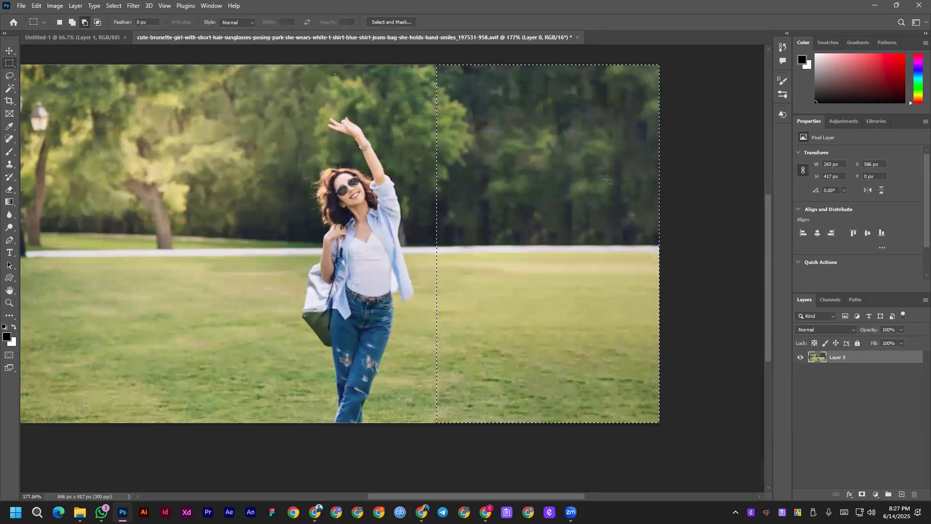
pyautogui.scroll(-2, 606, 181)
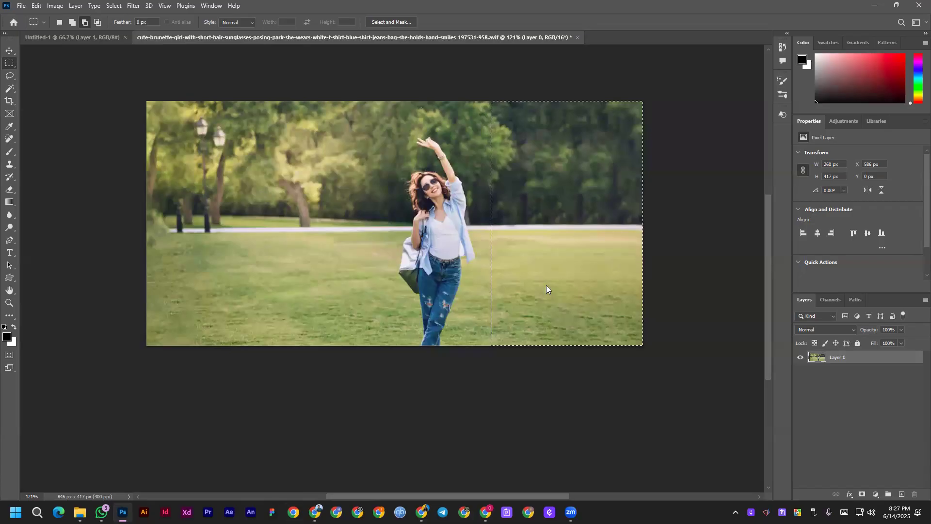
pyautogui.click(664, 158)
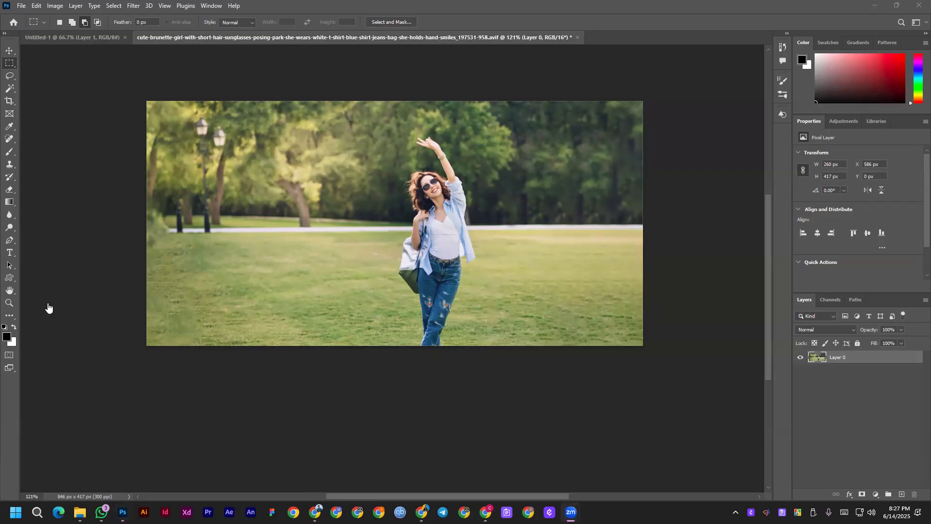
pyautogui.click(9, 66)
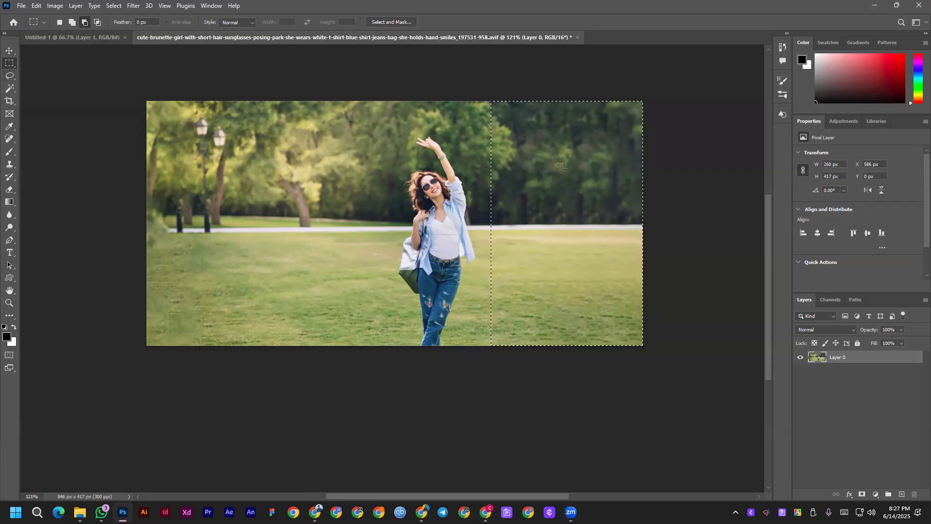
pyautogui.click(78, 209)
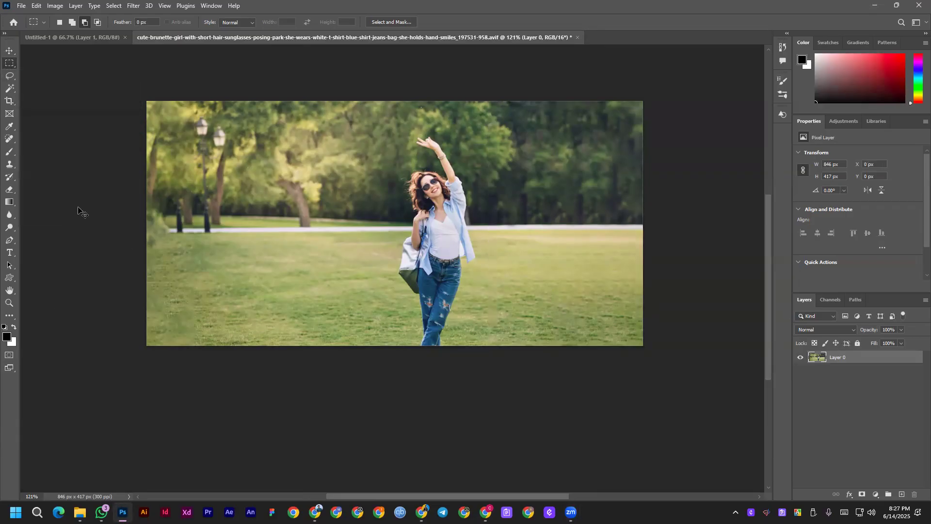
# Crop the park photo from both sides to a narrow portrait around the girl, about 212 px wide, without Content-Aware.
pyautogui.click(10, 102)
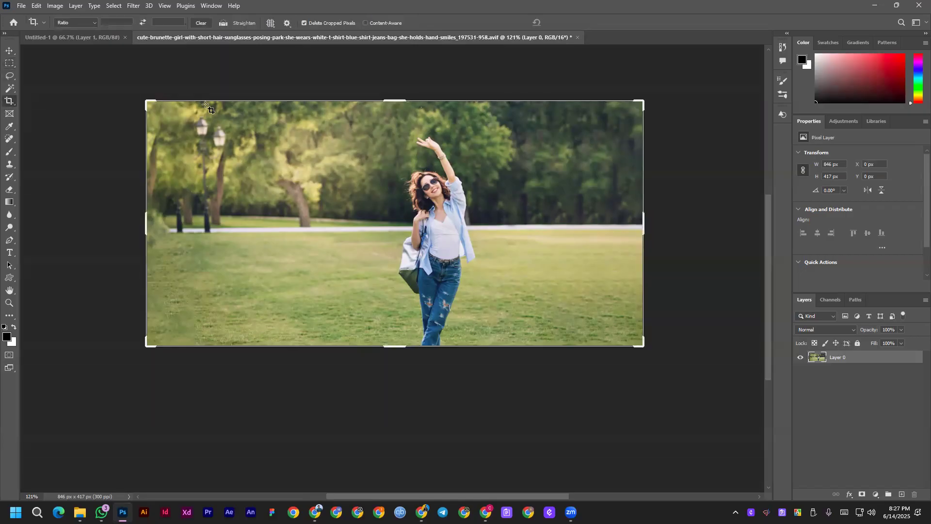
pyautogui.moveTo(145, 227); pyautogui.dragTo(256, 228)
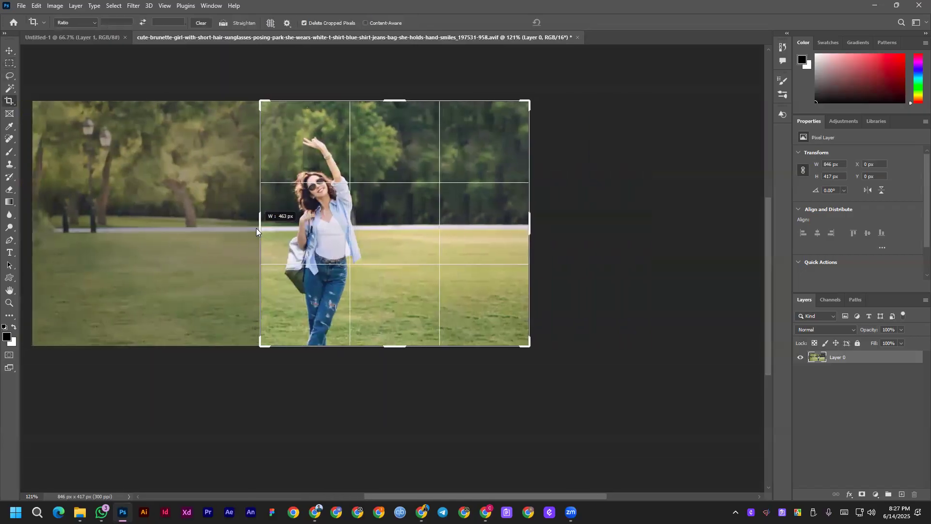
pyautogui.moveTo(538, 227); pyautogui.dragTo(458, 227)
pyautogui.click(571, 22)
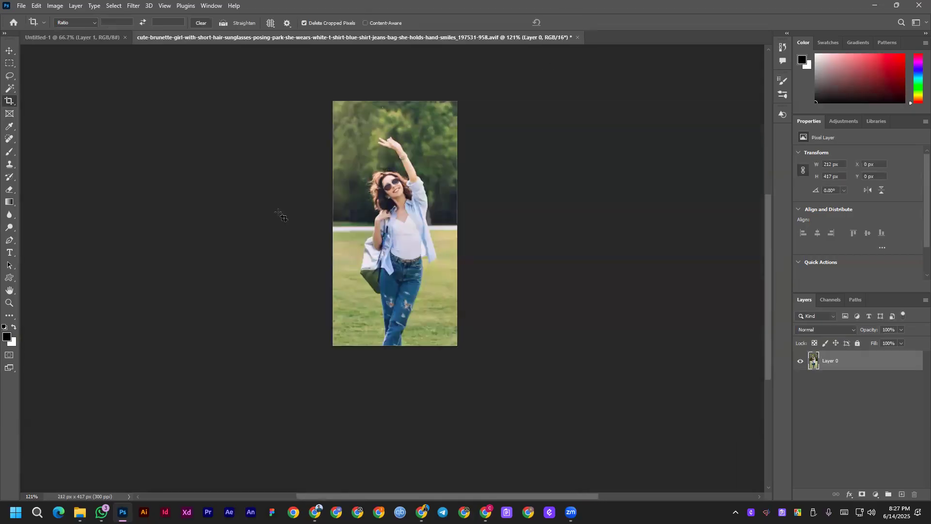
pyautogui.hotkey('ctrl', '0')
pyautogui.scroll(-3, 403, 213)
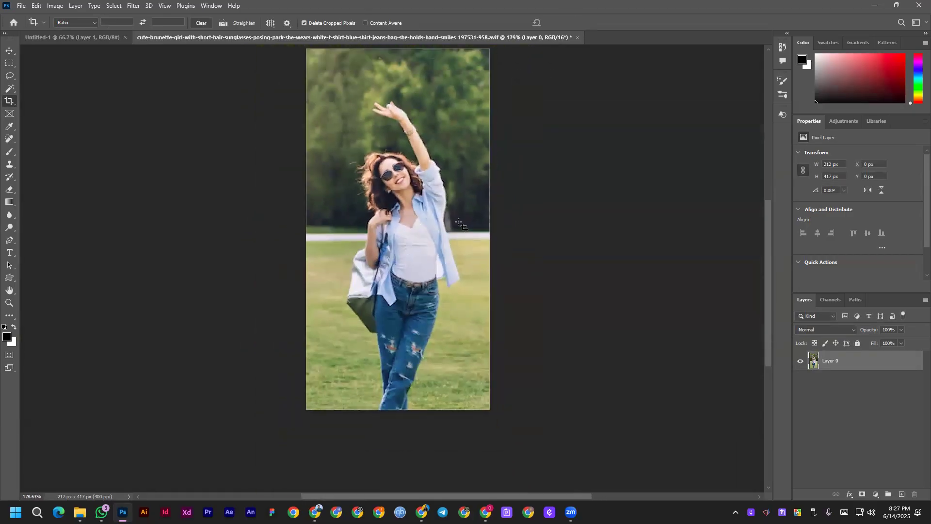
# Undo the narrow portrait crop and the previous Content-Aware extension of the park photo.
pyautogui.hotkey('ctrl', 'z')
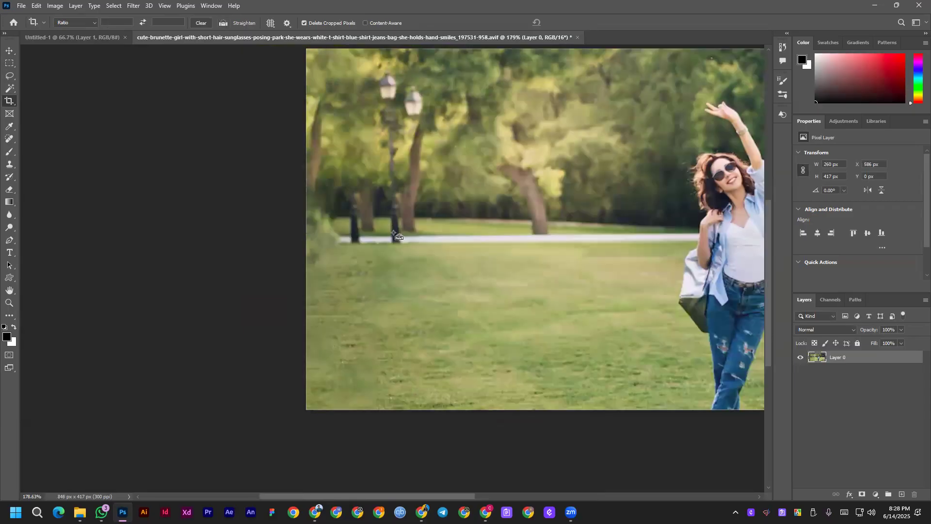
pyautogui.scroll(-5, 506, 297)
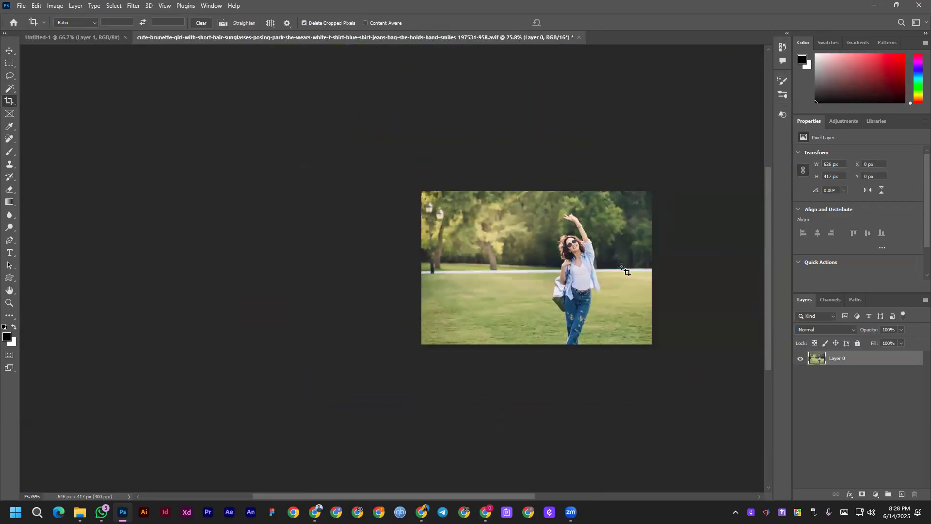
pyautogui.click(10, 50)
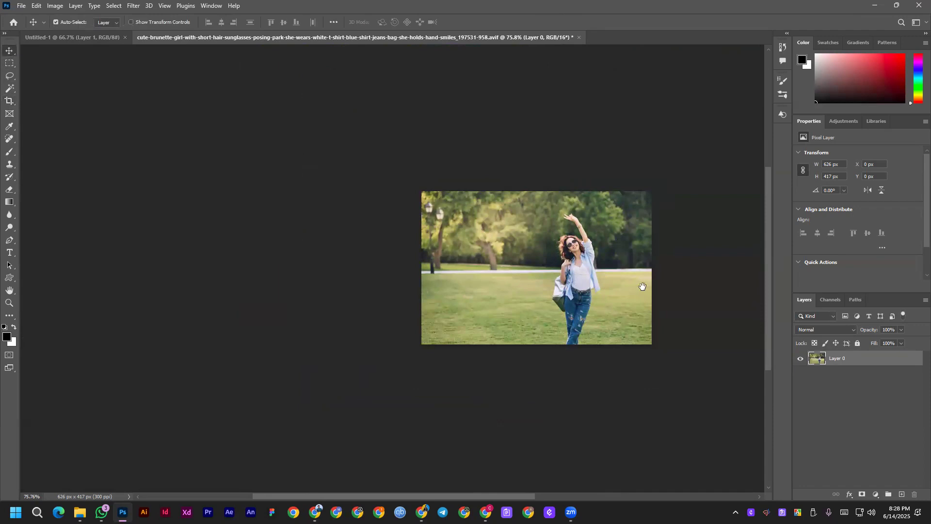
pyautogui.moveTo(641, 285); pyautogui.dragTo(534, 291)
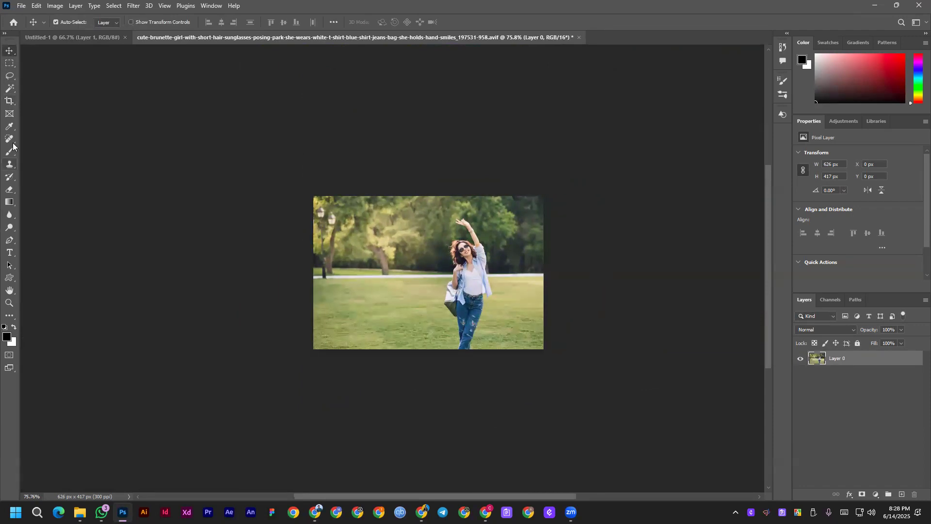
# Extend the park photo on both sides to about 742 px wide with a Content-Aware crop.
pyautogui.click(8, 100)
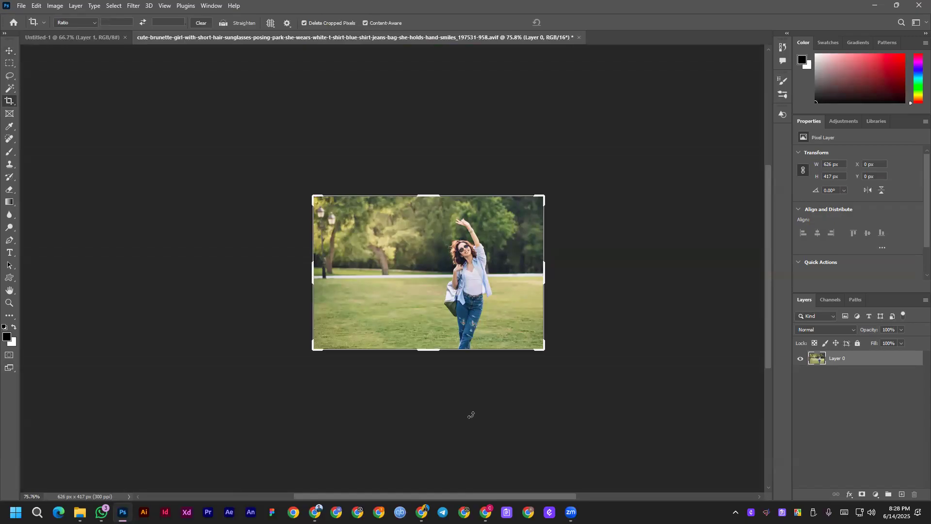
pyautogui.moveTo(544, 271); pyautogui.dragTo(578, 260)
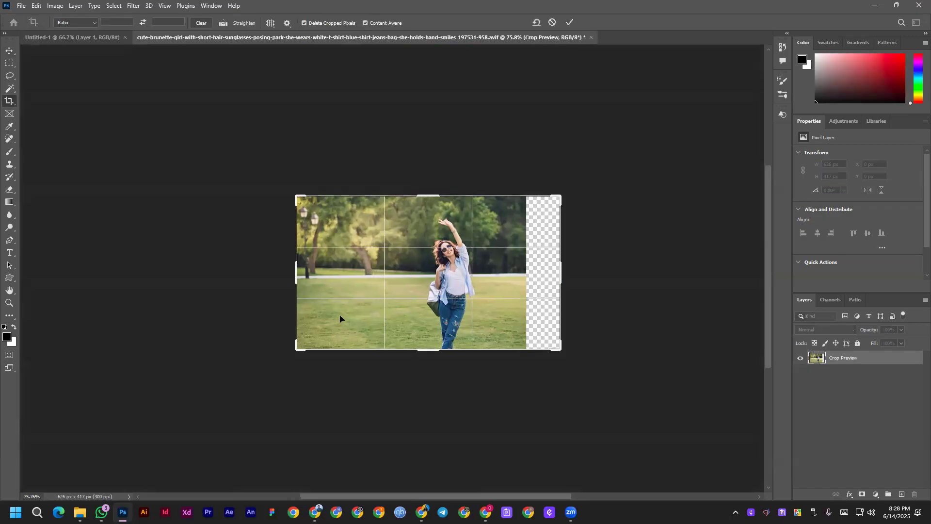
pyautogui.moveTo(294, 275); pyautogui.dragTo(284, 275)
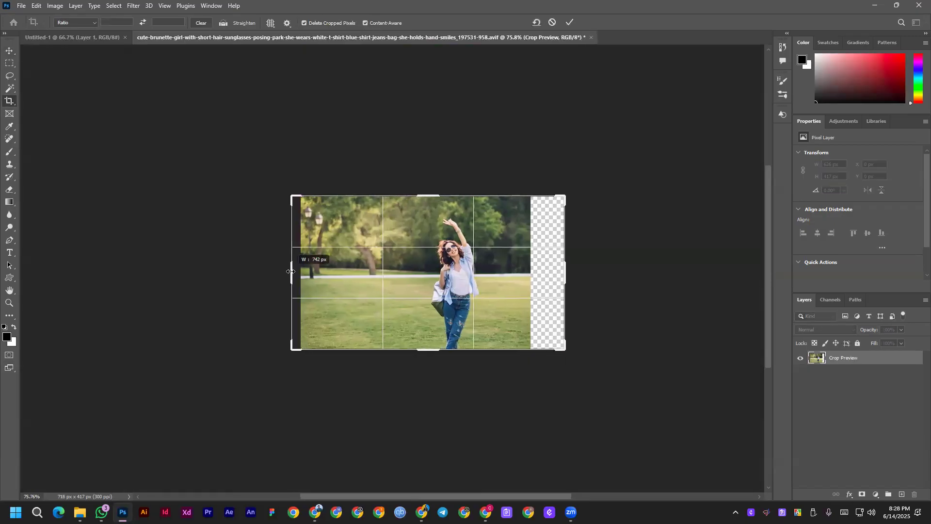
pyautogui.click(571, 23)
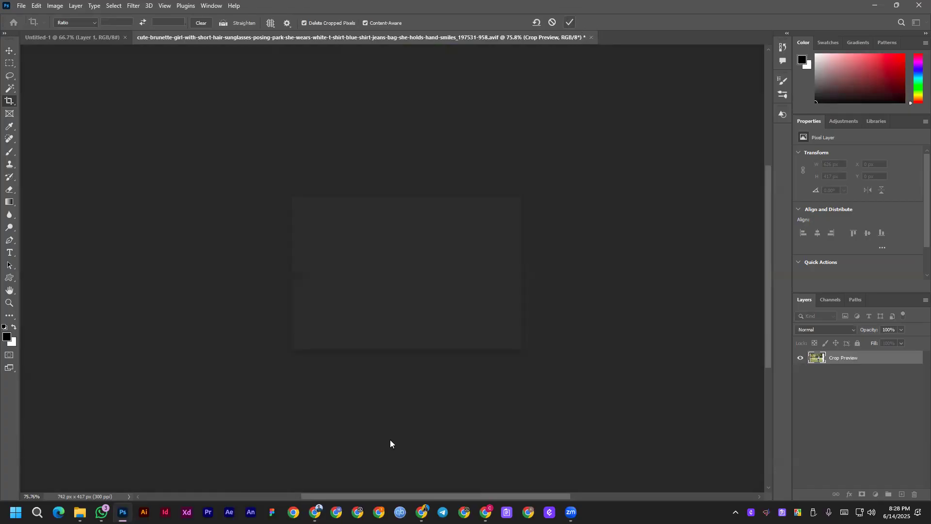
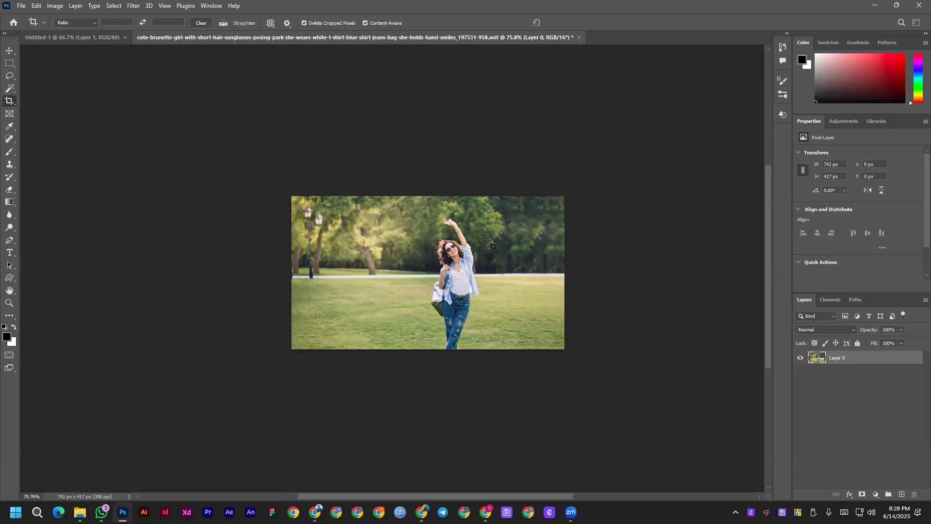
# Open the gallery-wall image from the Desktop folder.
pyautogui.click(20, 6)
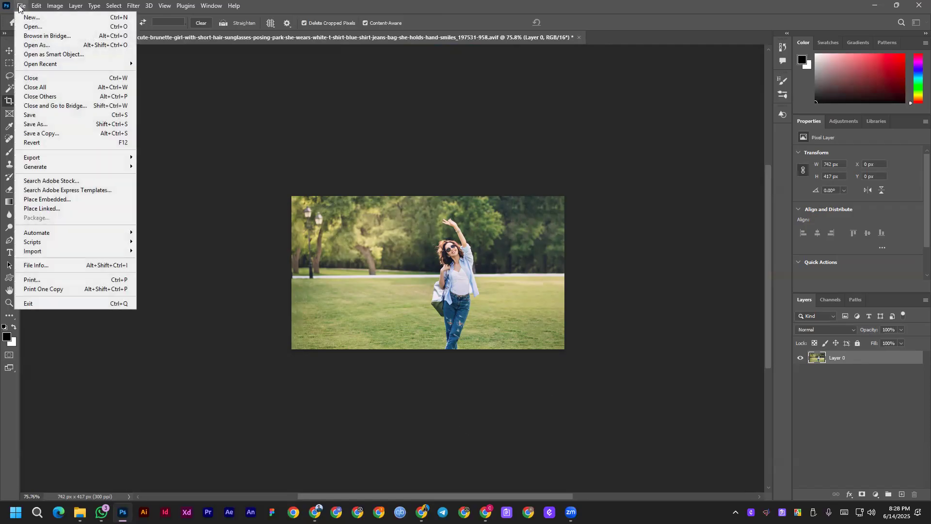
pyautogui.click(39, 24)
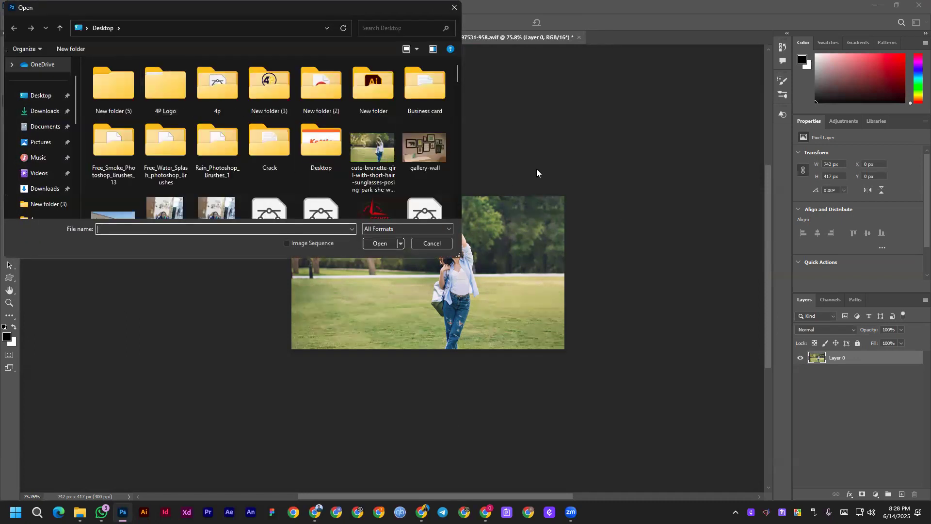
pyautogui.doubleClick(434, 150)
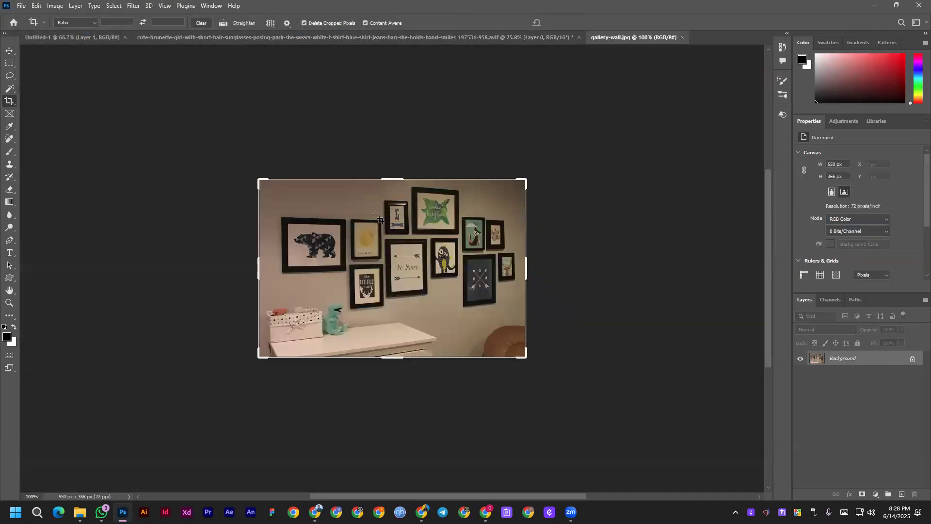
# Crop the gallery-wall image to the bear artwork inside its frame with the Perspective Crop tool, about 119 by 89 px.
pyautogui.rightClick(9, 102)
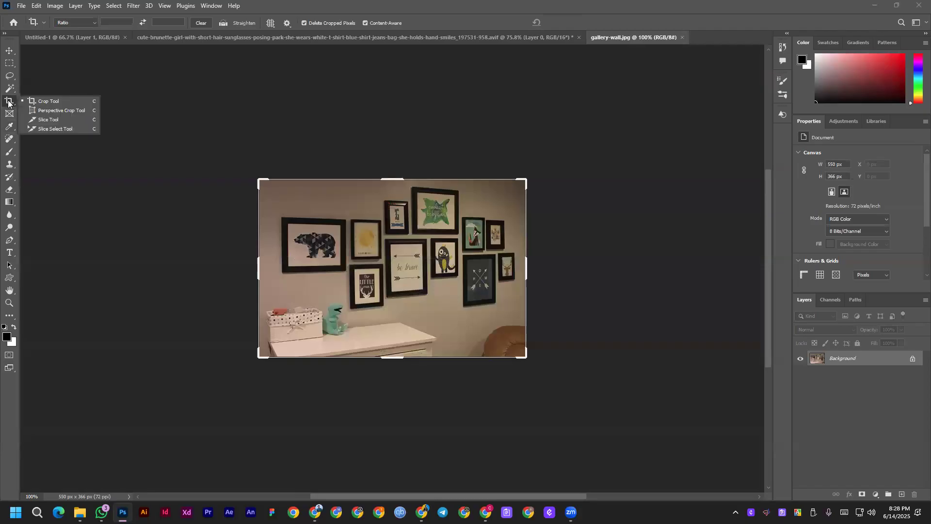
pyautogui.click(59, 111)
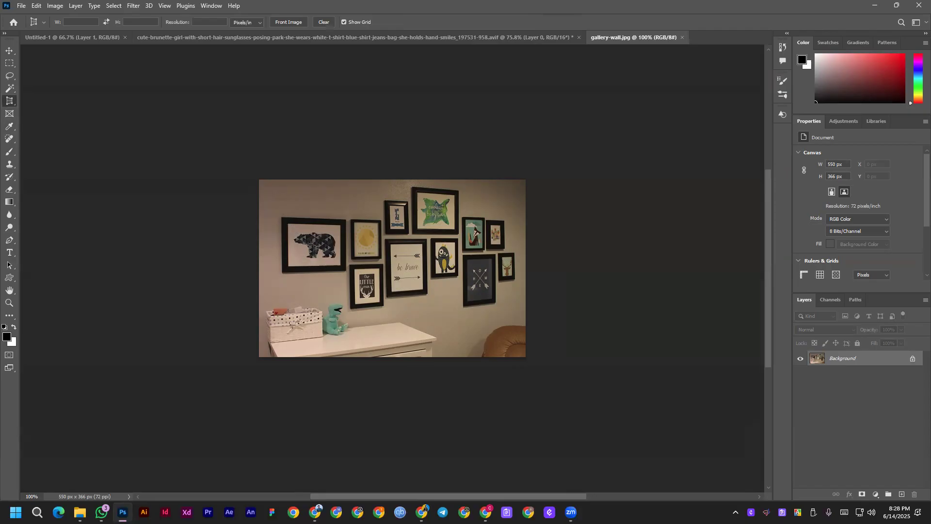
pyautogui.click(288, 224)
pyautogui.click(370, 228)
pyautogui.hotkey('ctrl', '0')
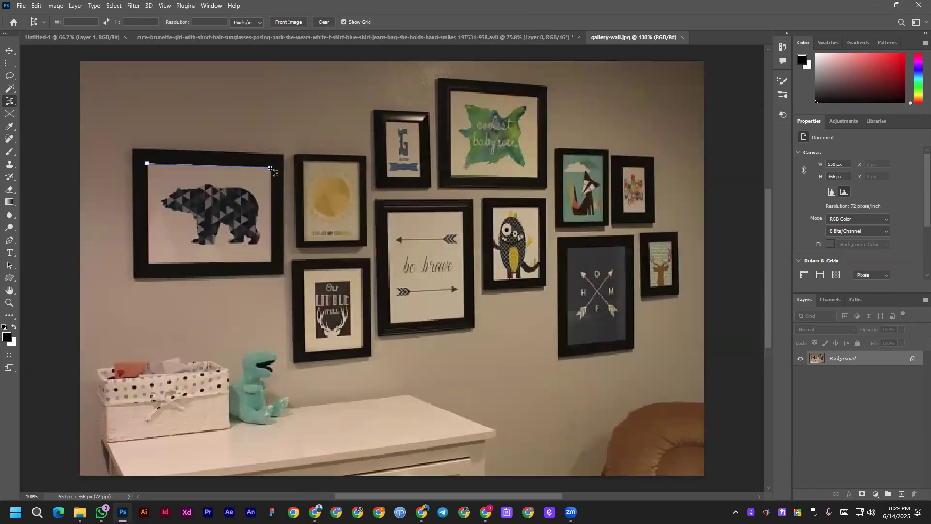
pyautogui.click(271, 168)
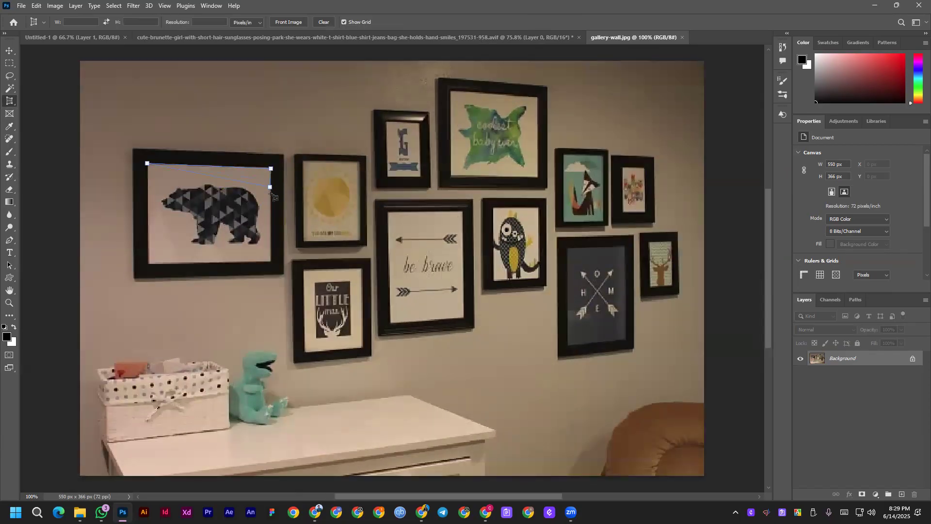
pyautogui.click(272, 261)
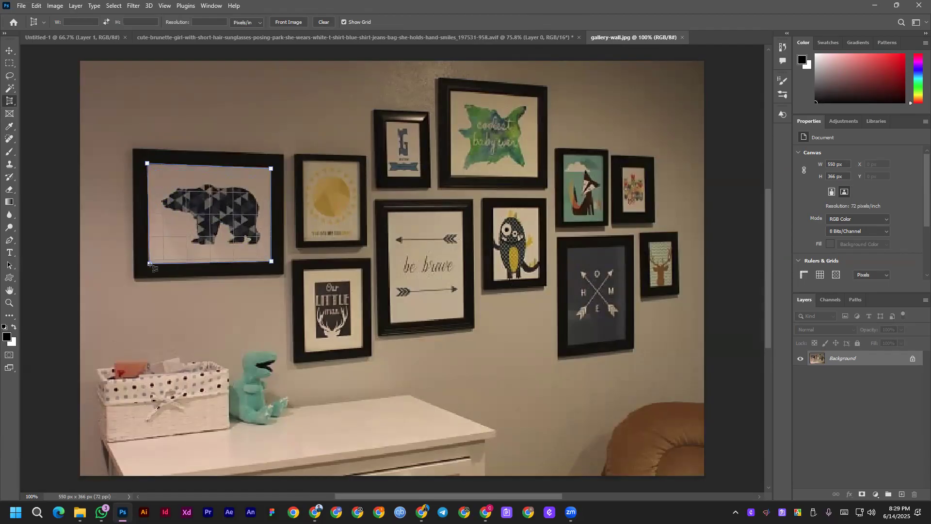
pyautogui.click(148, 263)
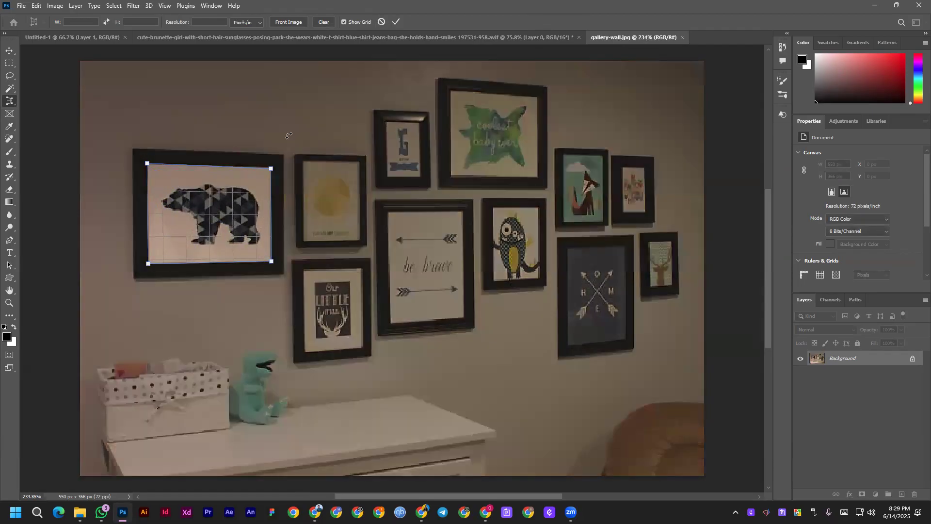
pyautogui.scroll(-2, 420, 249)
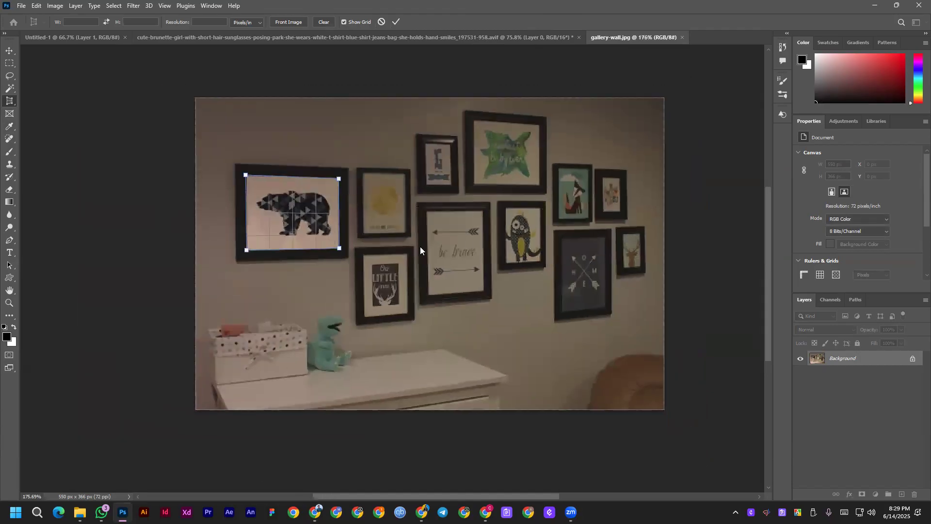
pyautogui.click(395, 22)
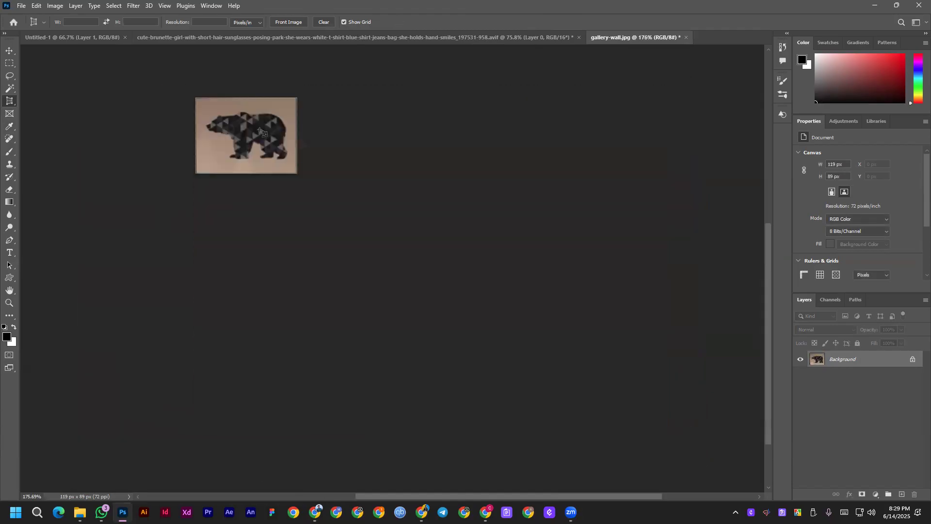
# Examine the straightened bear artwork up close and undo the perspective crop.
pyautogui.scroll(3, 231, 129)
pyautogui.scroll(1, 230, 129)
pyautogui.scroll(-3, 288, 90)
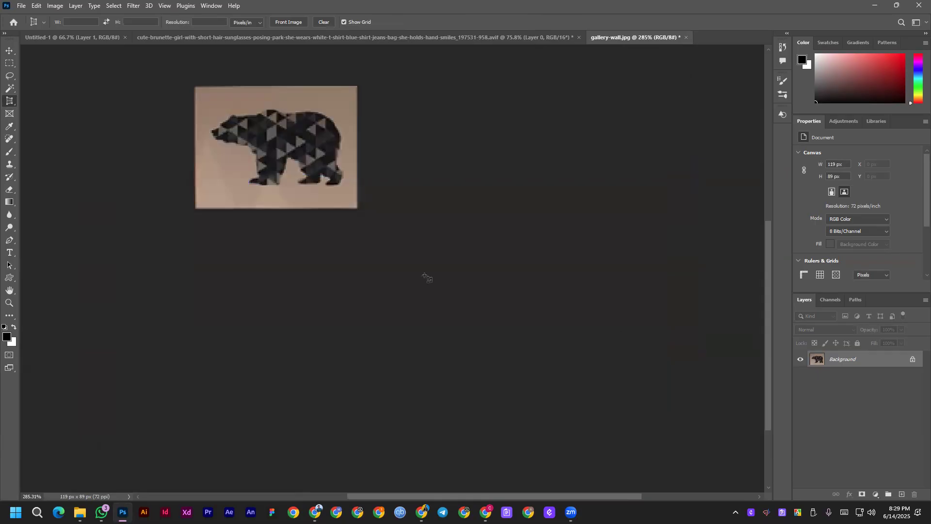
pyautogui.hotkey('ctrl', 'z')
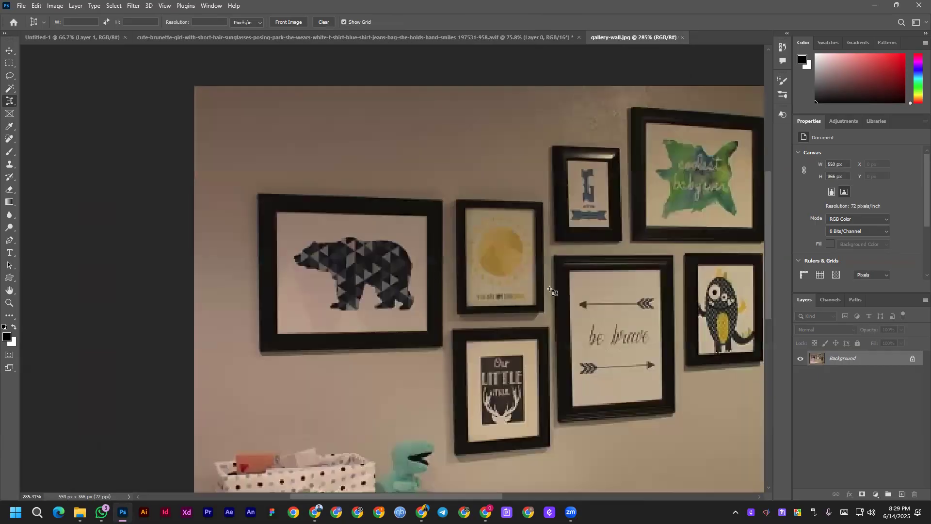
pyautogui.scroll(-4, 556, 292)
pyautogui.scroll(-2, 555, 292)
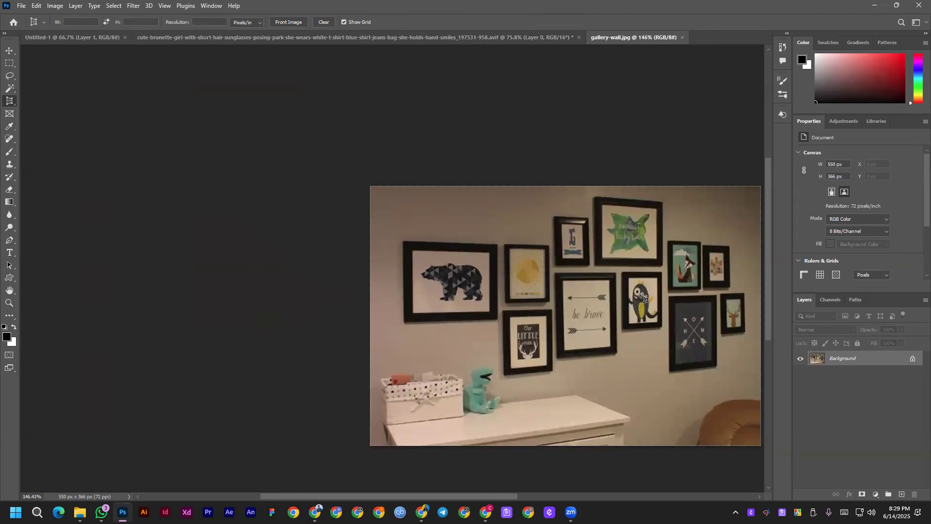
# Unlock the Background layer of the gallery-wall image.
pyautogui.click(368, 40)
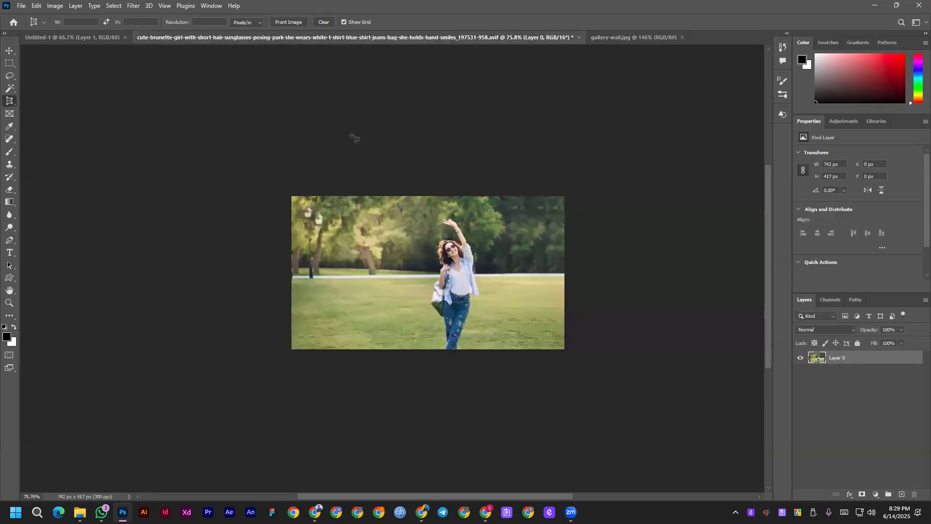
pyautogui.click(616, 42)
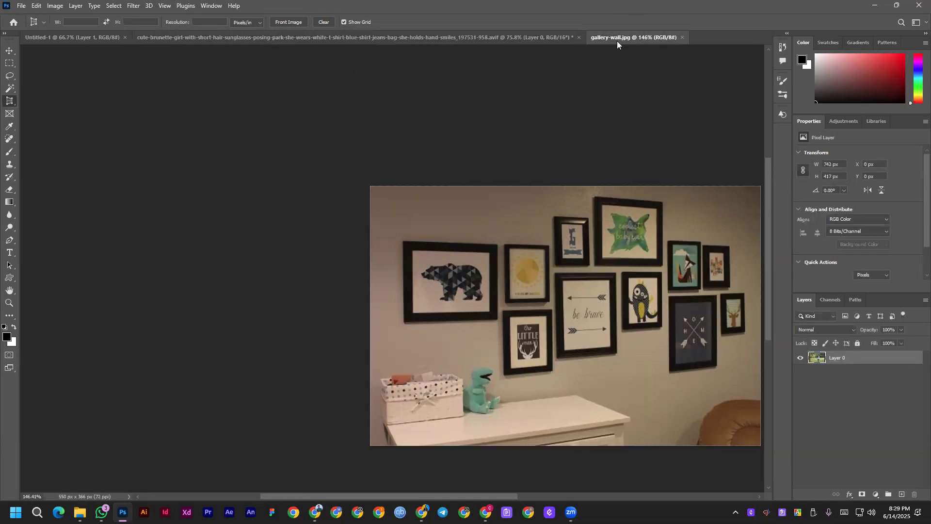
pyautogui.rightClick(6, 107)
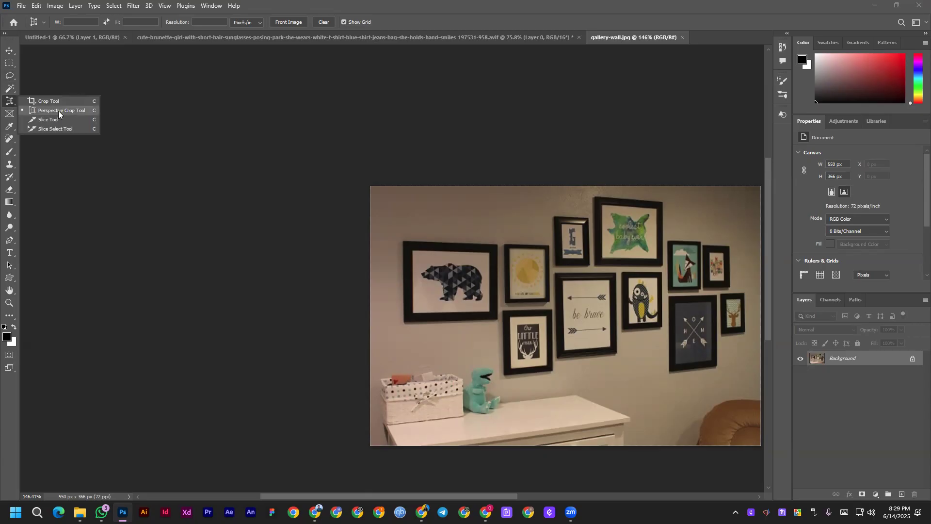
pyautogui.click(916, 360)
# Switch to the park photo and add a Hue/Saturation adjustment layer above it, deleting the duplicate adjustment layer.
pyautogui.click(461, 39)
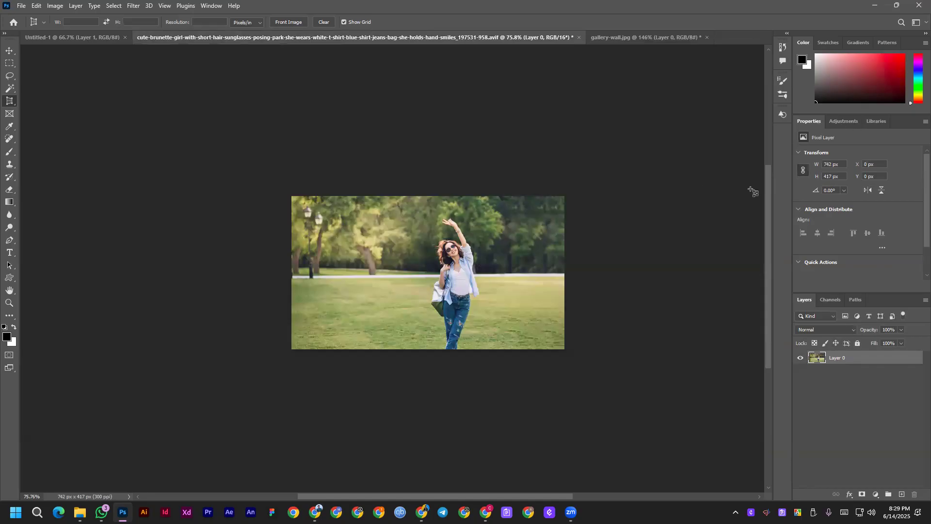
pyautogui.click(847, 122)
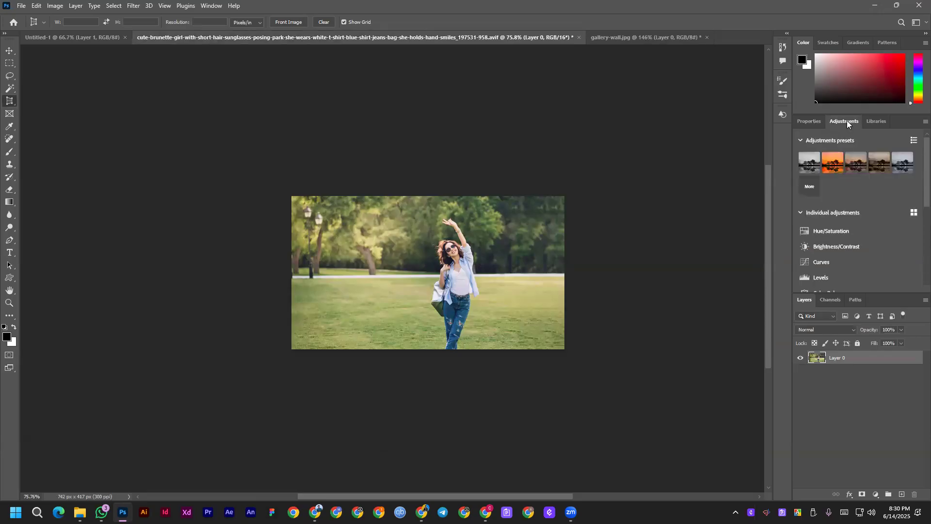
pyautogui.click(825, 232)
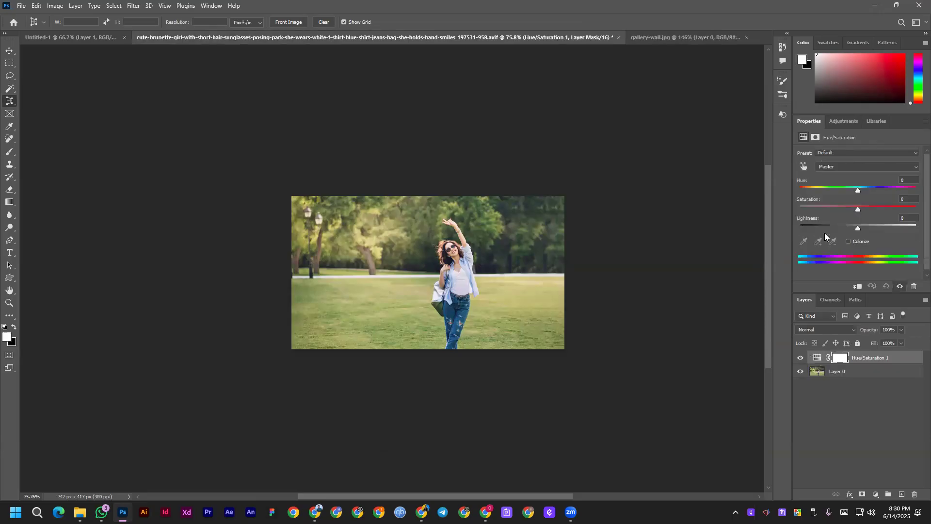
pyautogui.click(847, 124)
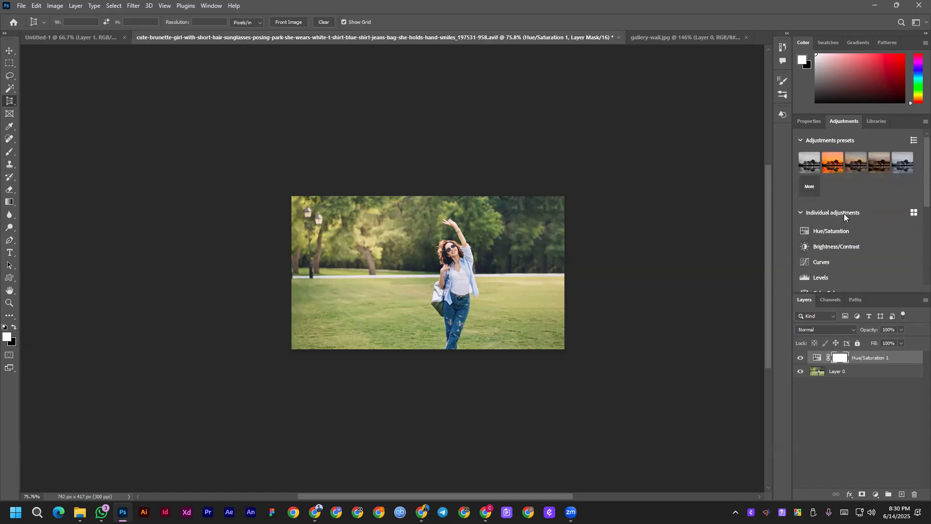
pyautogui.click(835, 229)
pyautogui.moveTo(867, 376); pyautogui.dragTo(914, 494)
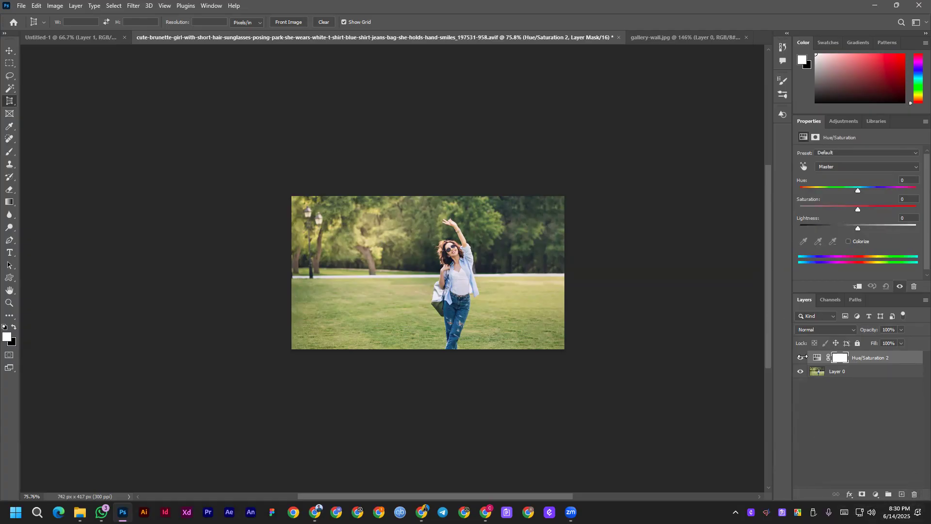
# Try Lightness -3 on the Hue/Saturation layer, compare the photo with the adjustment hidden, and set Lightness to about +3.
pyautogui.moveTo(858, 228)
pyautogui.mouseDown()
pyautogui.moveTo(903, 228)
pyautogui.moveTo(856, 224)
pyautogui.mouseUp()
pyautogui.click(800, 357)
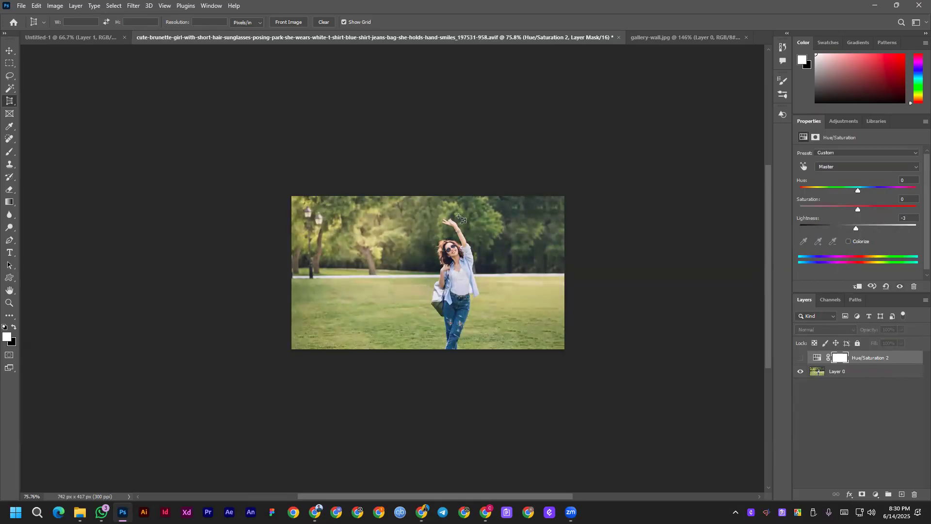
pyautogui.scroll(5, 442, 280)
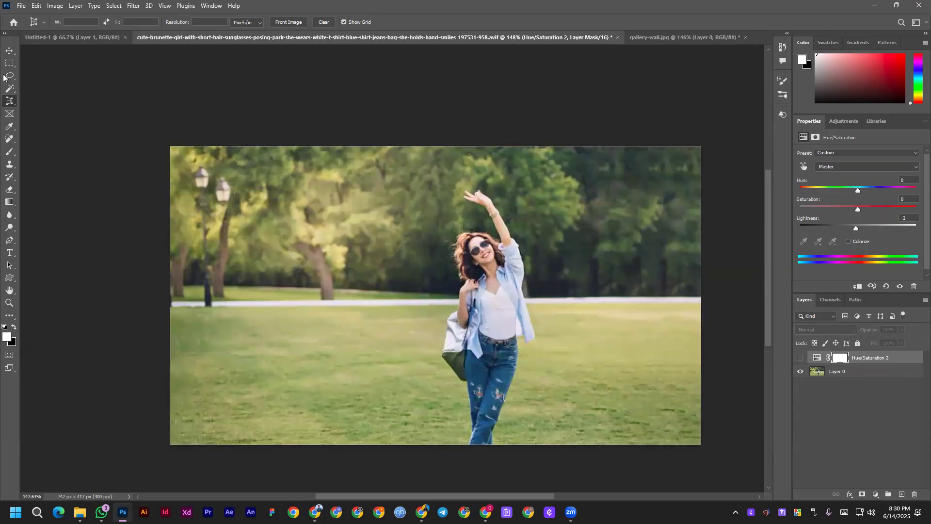
pyautogui.click(10, 50)
pyautogui.click(801, 358)
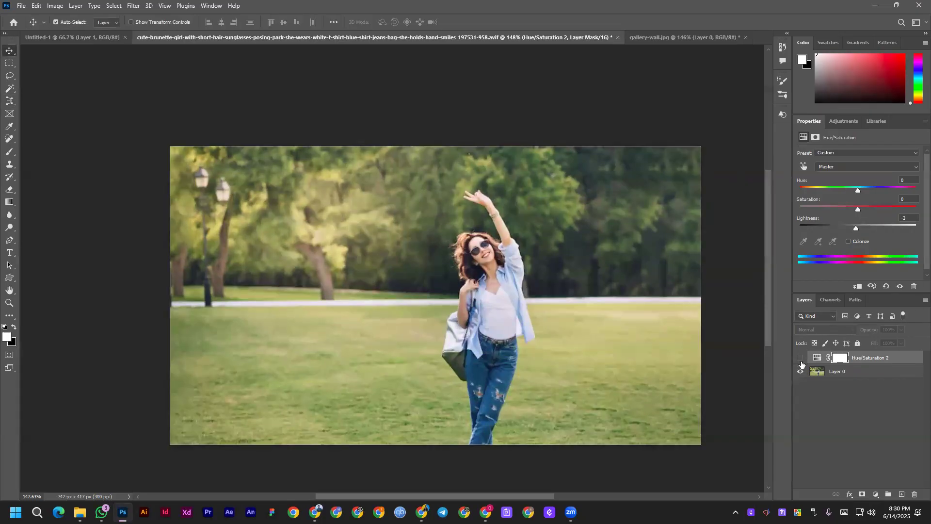
pyautogui.moveTo(856, 230); pyautogui.dragTo(859, 229)
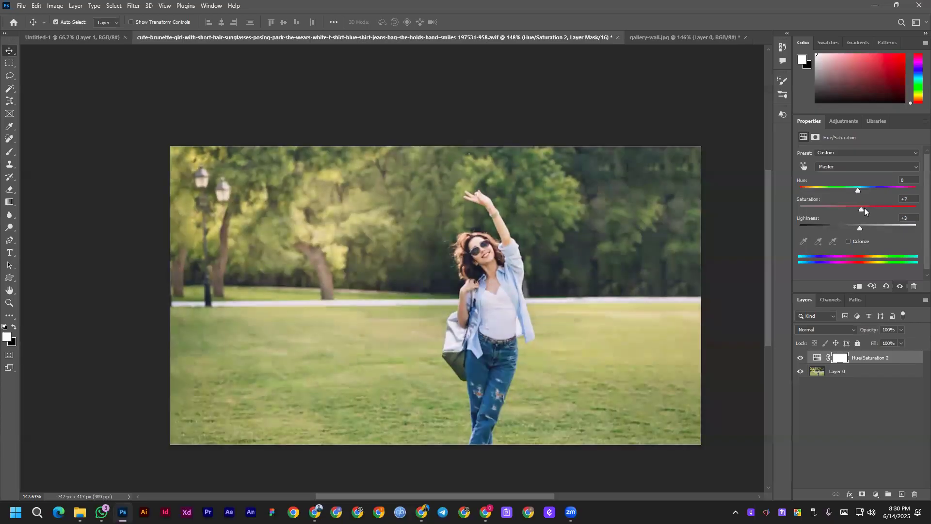
# Set Hue +11 and Saturation +38 on the Hue/Saturation layer, and add a Brightness/Contrast adjustment layer with Brightness -14 and Contrast 22.
pyautogui.moveTo(874, 209); pyautogui.dragTo(861, 191)
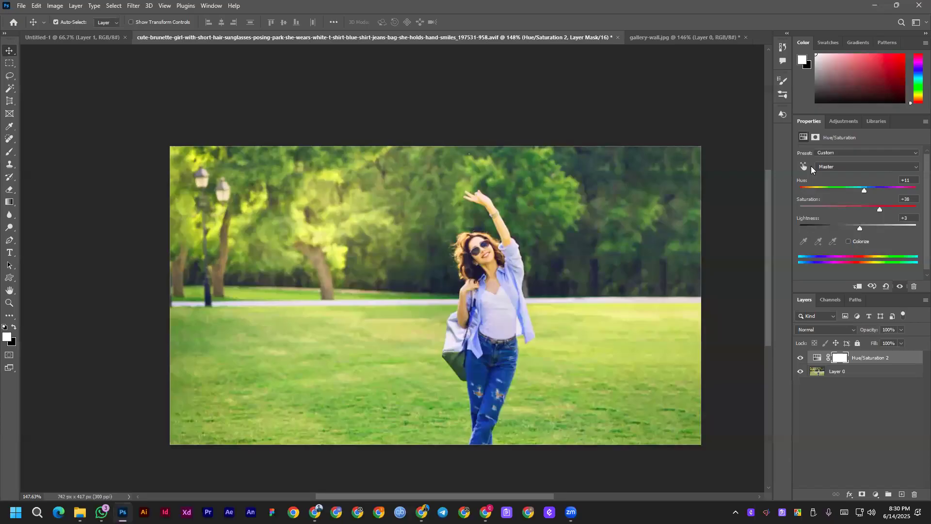
pyautogui.click(837, 124)
pyautogui.click(841, 245)
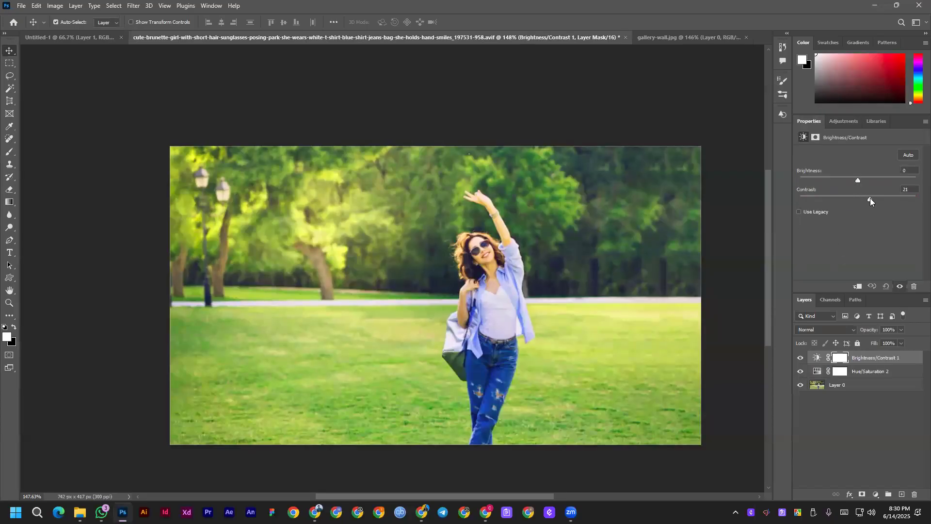
pyautogui.moveTo(857, 181); pyautogui.dragTo(853, 181)
# Try a gentle S-shaped RGB curve on a new Curves adjustment layer, and delete that layer after comparing the photo without it.
pyautogui.click(837, 119)
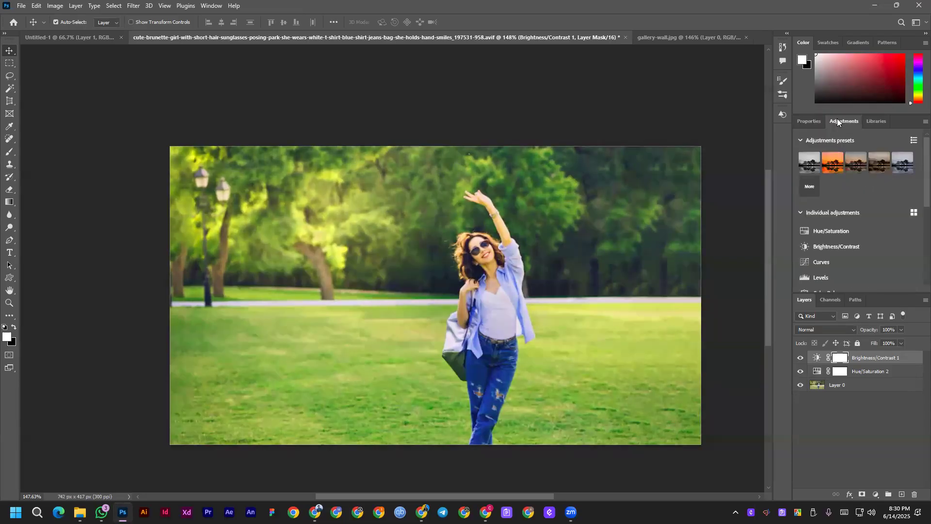
pyautogui.scroll(-3, 838, 274)
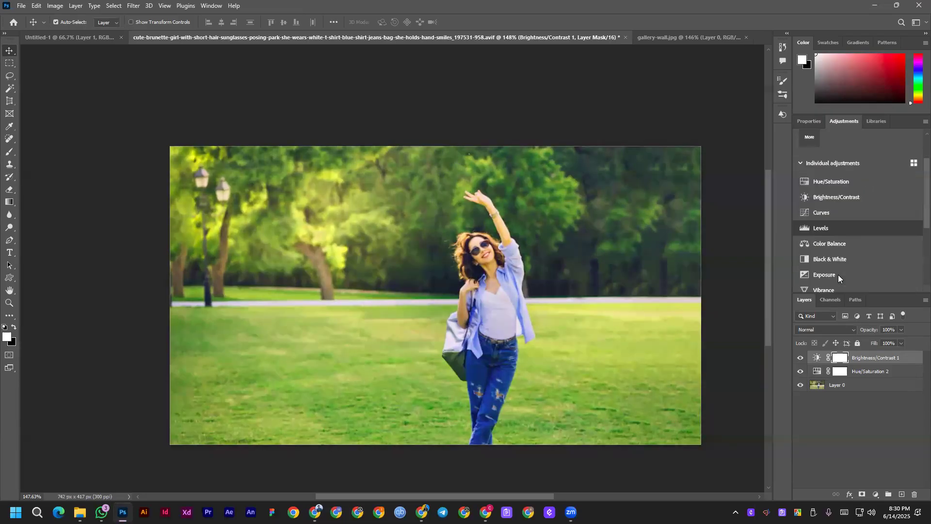
pyautogui.click(836, 214)
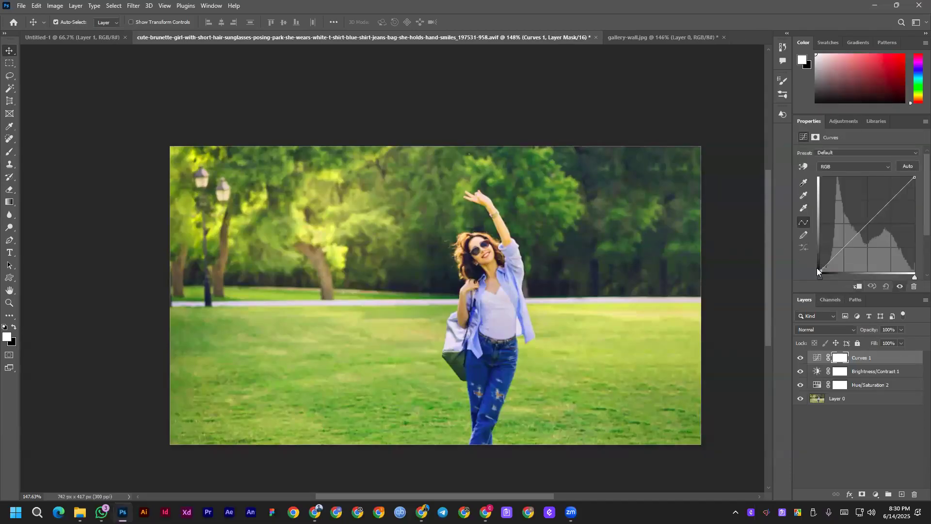
pyautogui.moveTo(827, 264); pyautogui.dragTo(831, 264)
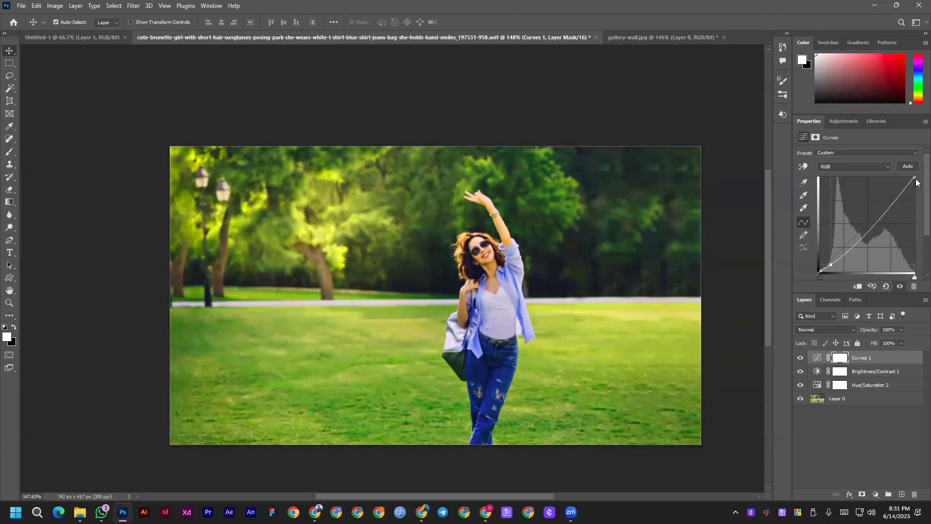
pyautogui.moveTo(914, 178); pyautogui.dragTo(893, 193)
pyautogui.moveTo(831, 264); pyautogui.dragTo(836, 258)
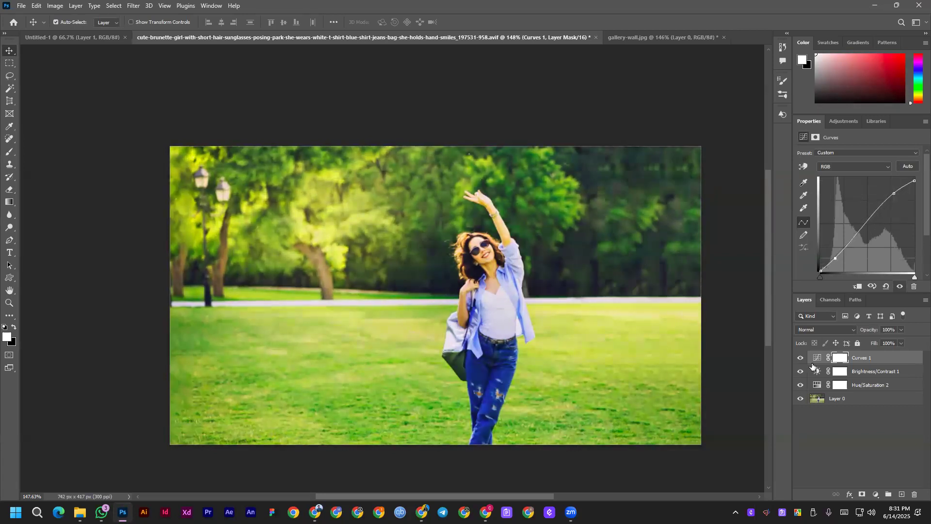
pyautogui.click(800, 358)
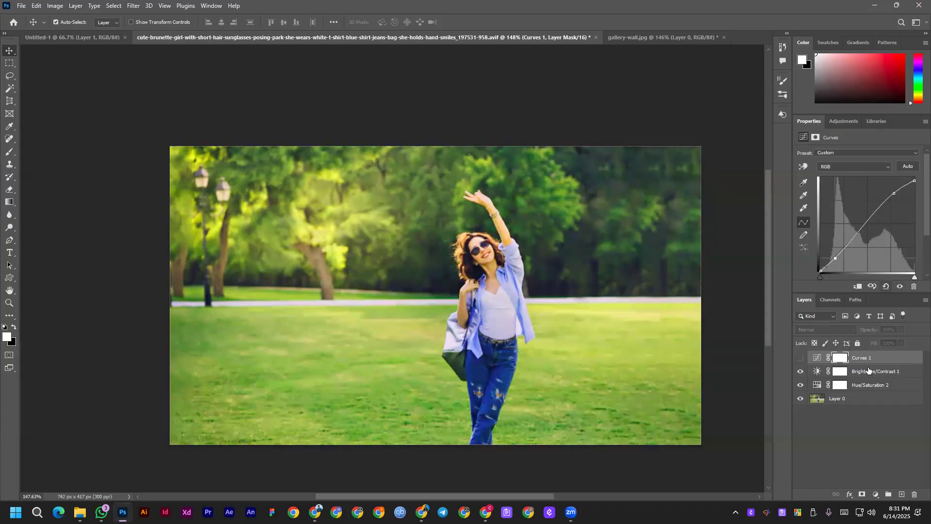
pyautogui.moveTo(884, 358); pyautogui.dragTo(914, 494)
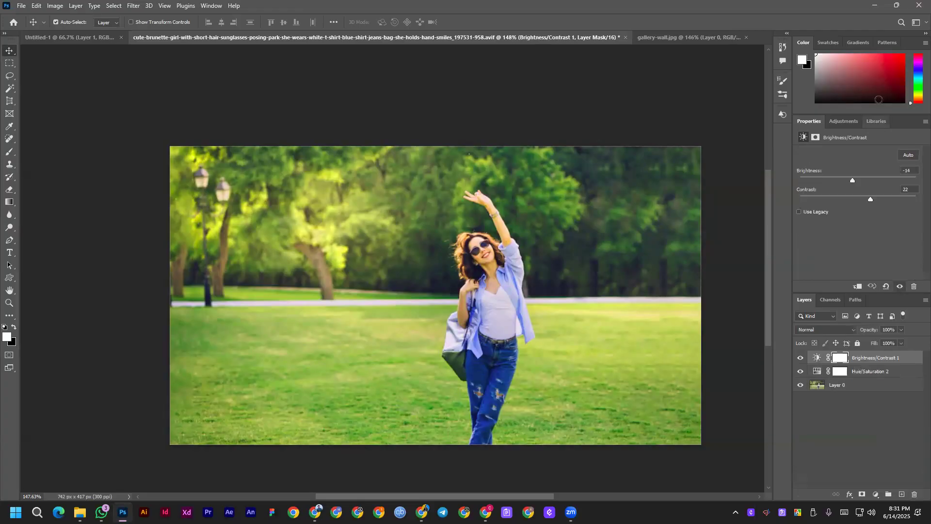
# Add a Vibrance adjustment layer above Brightness/Contrast with Saturation +8, trying Vibrance -46 before setting it to about -8.
pyautogui.click(845, 121)
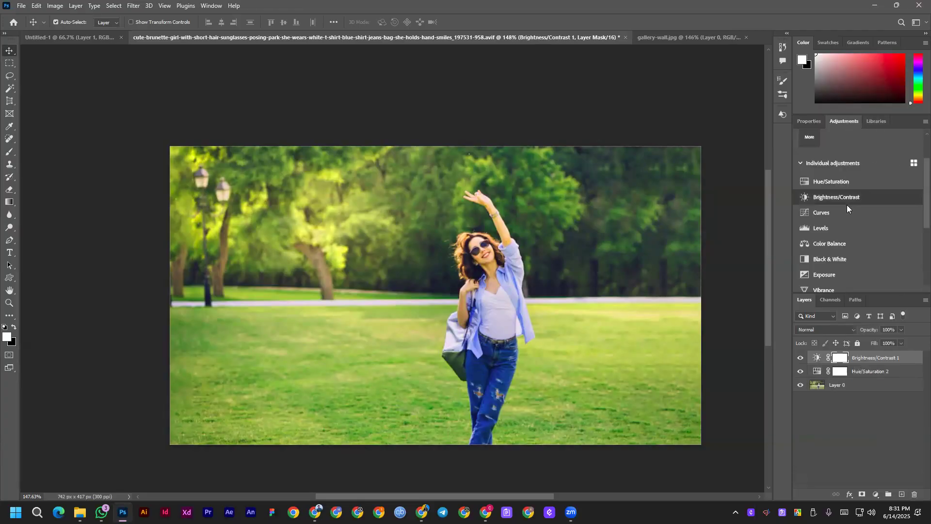
pyautogui.scroll(-3, 834, 228)
pyautogui.click(834, 192)
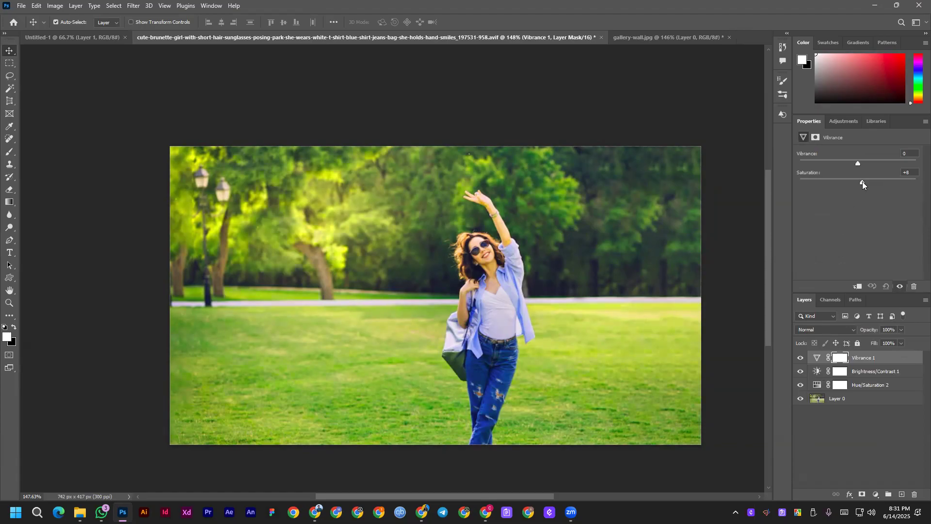
pyautogui.moveTo(857, 162)
pyautogui.mouseDown()
pyautogui.moveTo(869, 161)
pyautogui.moveTo(844, 164)
pyautogui.mouseUp()
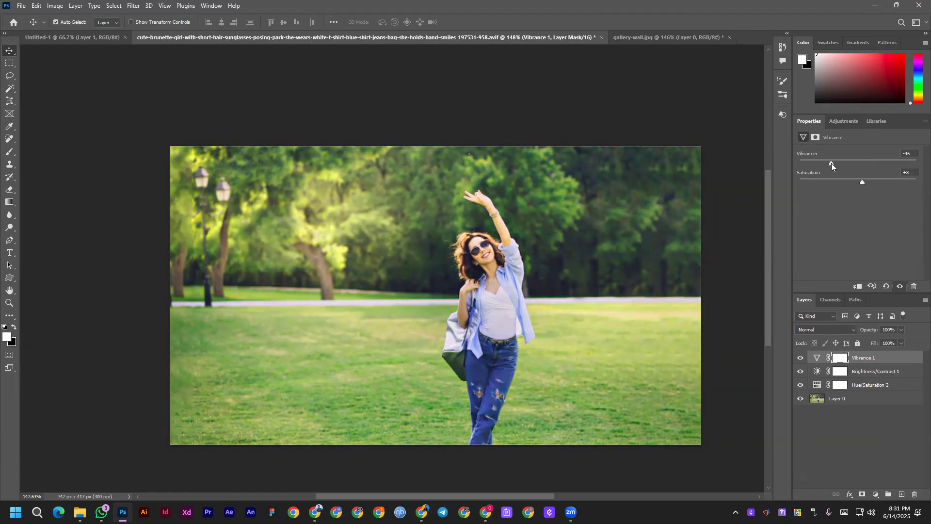
pyautogui.moveTo(835, 165); pyautogui.dragTo(858, 159)
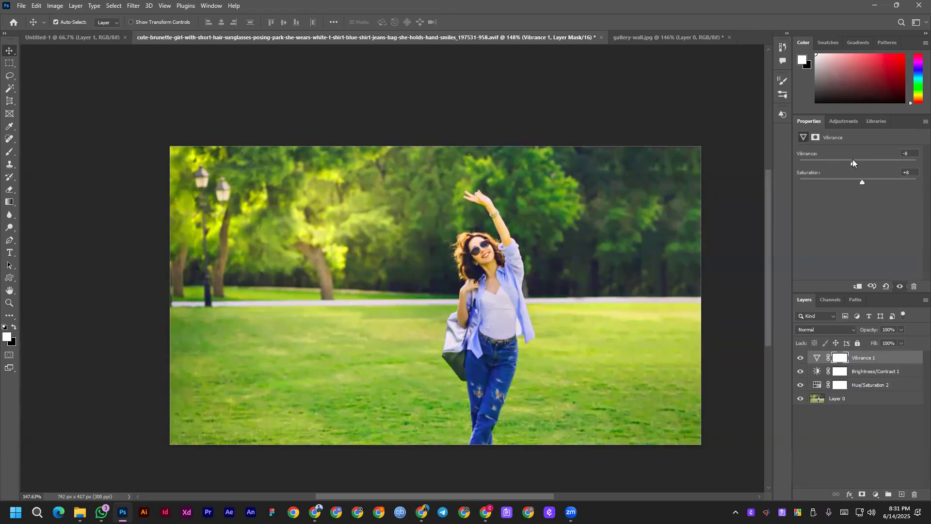
# Look through the remaining individual adjustments, from Selective Color to Posterize, for another adjustment for the park photo.
pyautogui.click(845, 127)
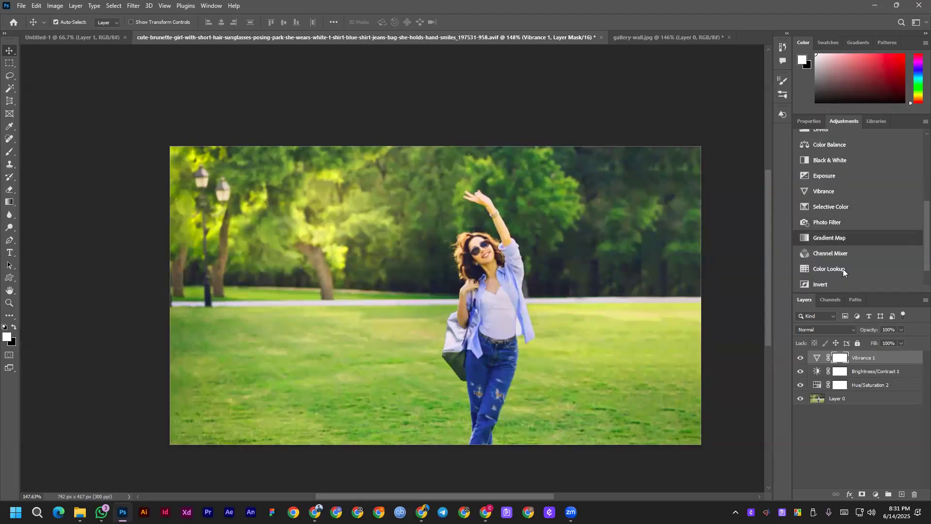
pyautogui.scroll(-2, 848, 225)
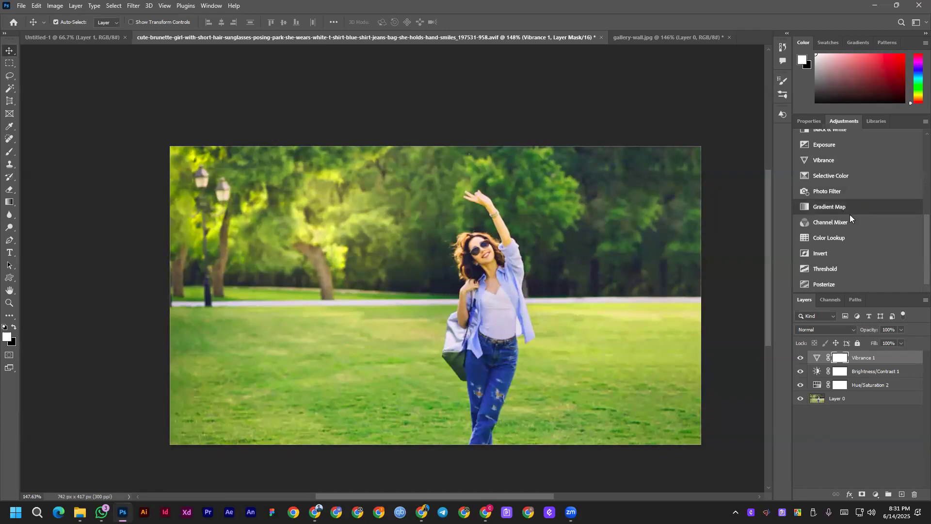
pyautogui.scroll(5, 850, 220)
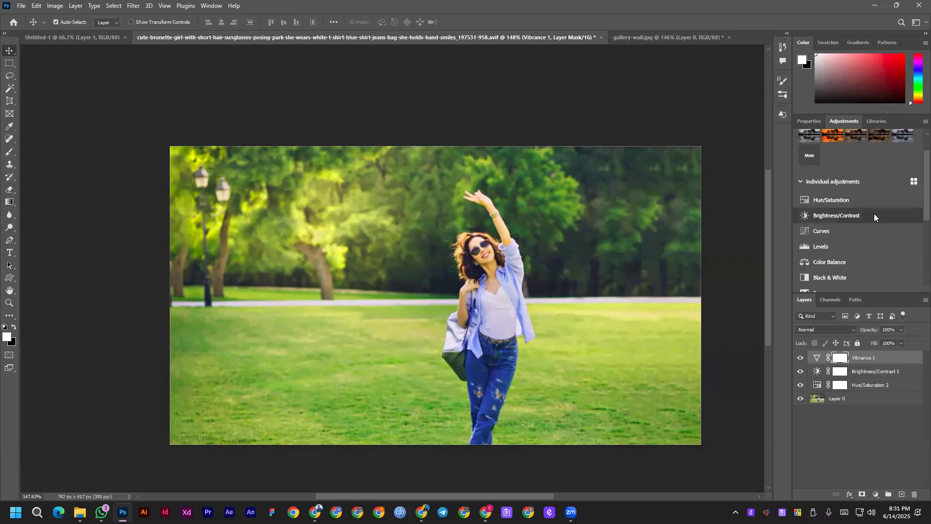
pyautogui.scroll(-1, 874, 213)
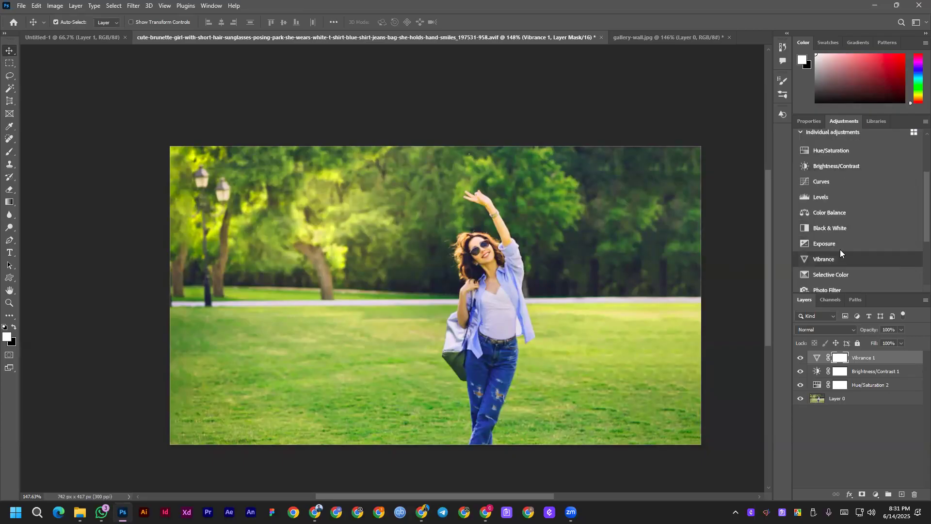
pyautogui.scroll(-2, 850, 271)
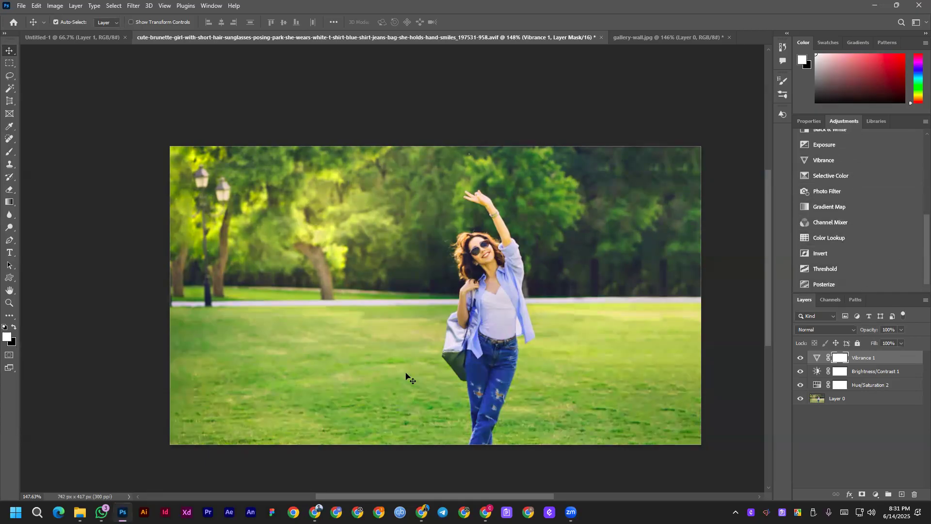
pyautogui.scroll(3, 833, 239)
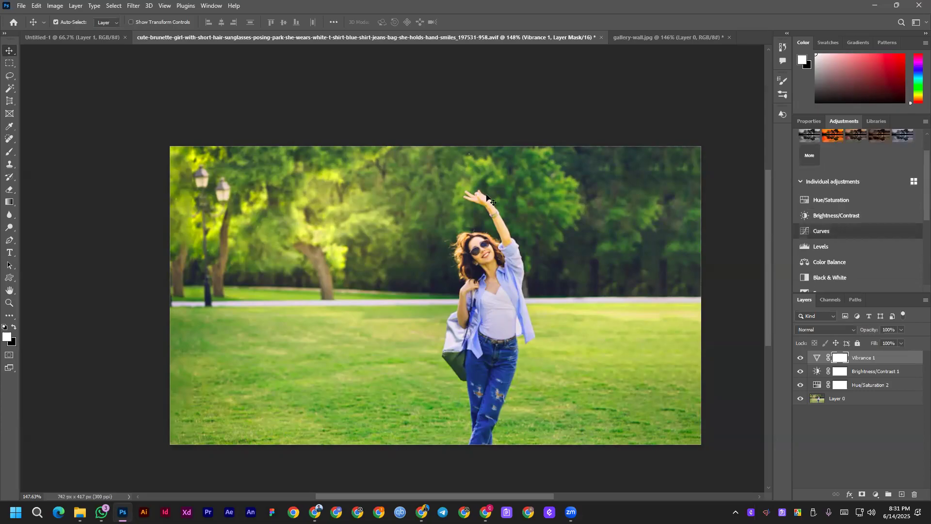
pyautogui.click(10, 139)
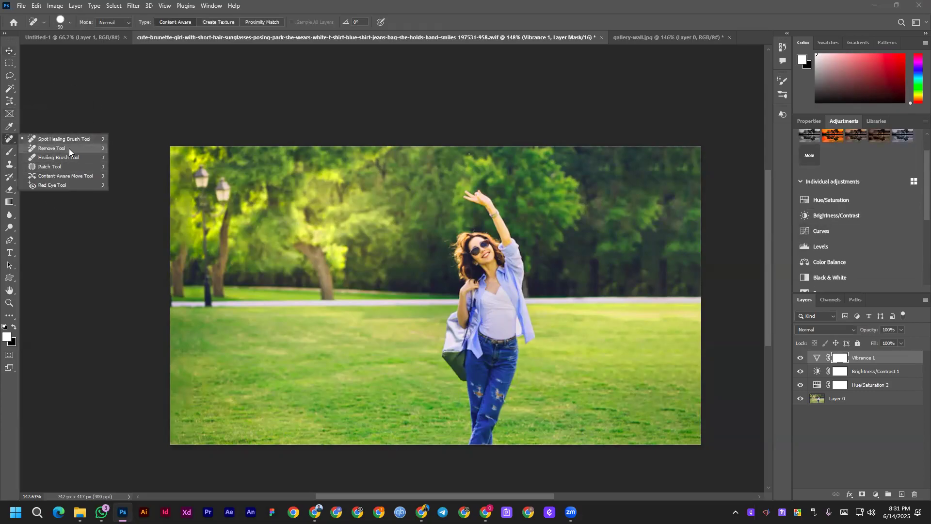
pyautogui.click(9, 51)
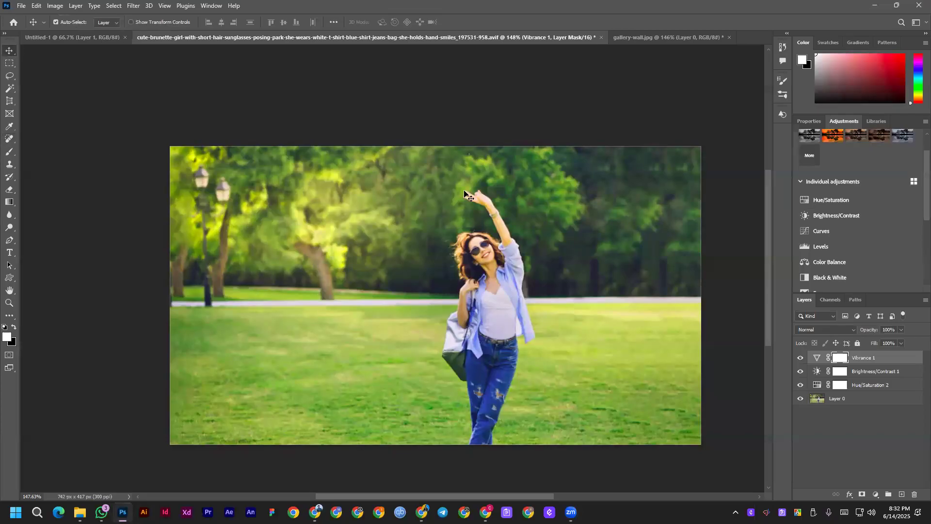
pyautogui.click(9, 139)
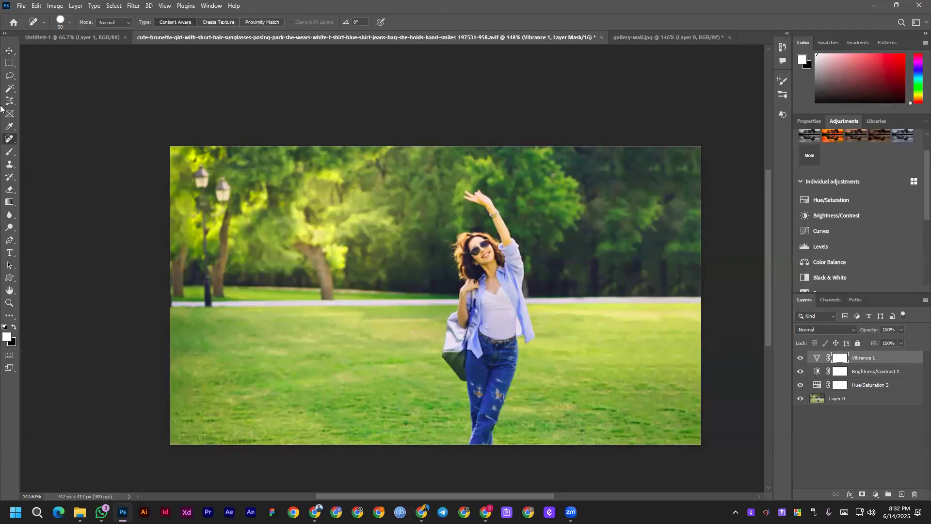
pyautogui.rightClick(9, 140)
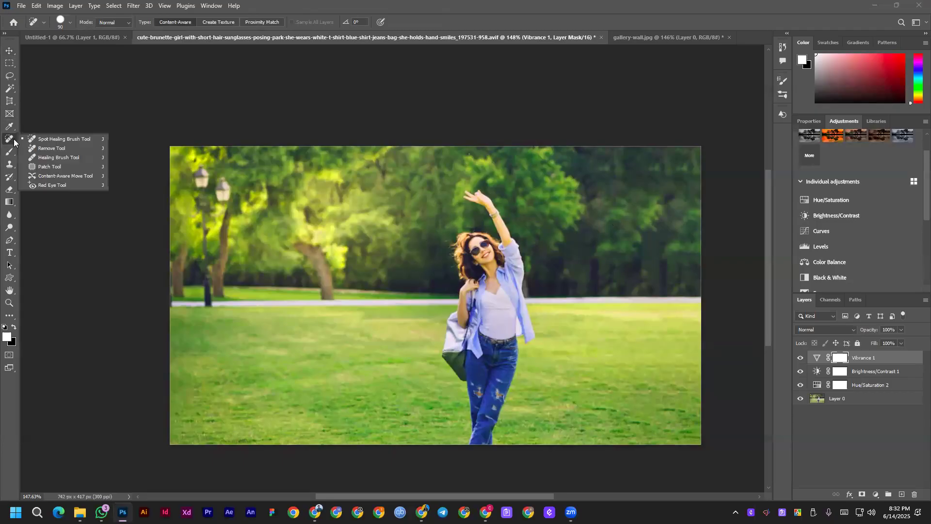
pyautogui.click(34, 167)
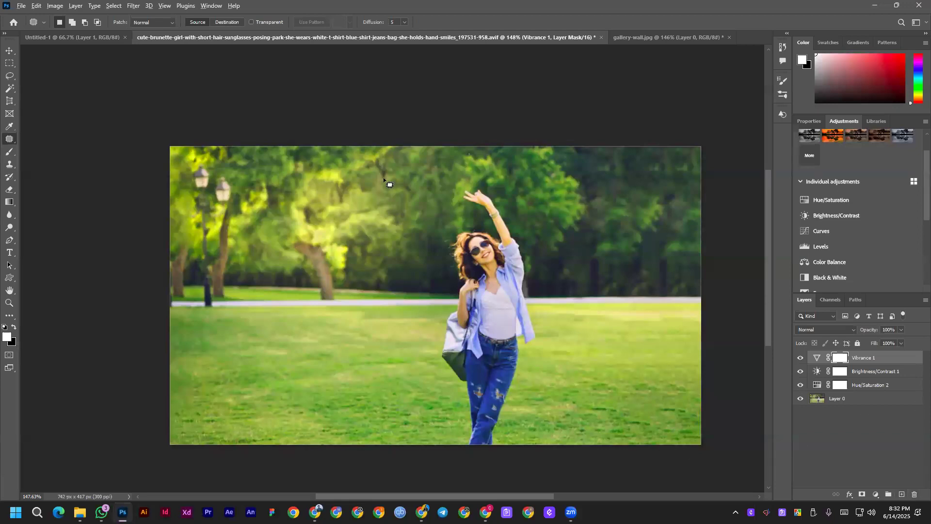
pyautogui.scroll(-1, 383, 177)
pyautogui.click(9, 50)
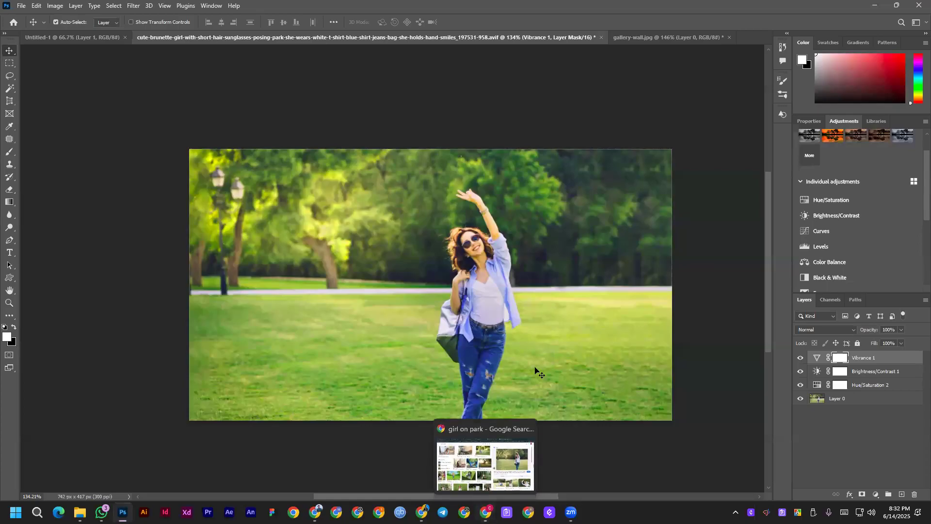
# Switch to the Graphic Design Course Outline PDF in Chrome and highlight "Clone Stamp Tool" in the Class 06: Photo Editing list.
pyautogui.moveTo(486, 512)
pyautogui.click(492, 506)
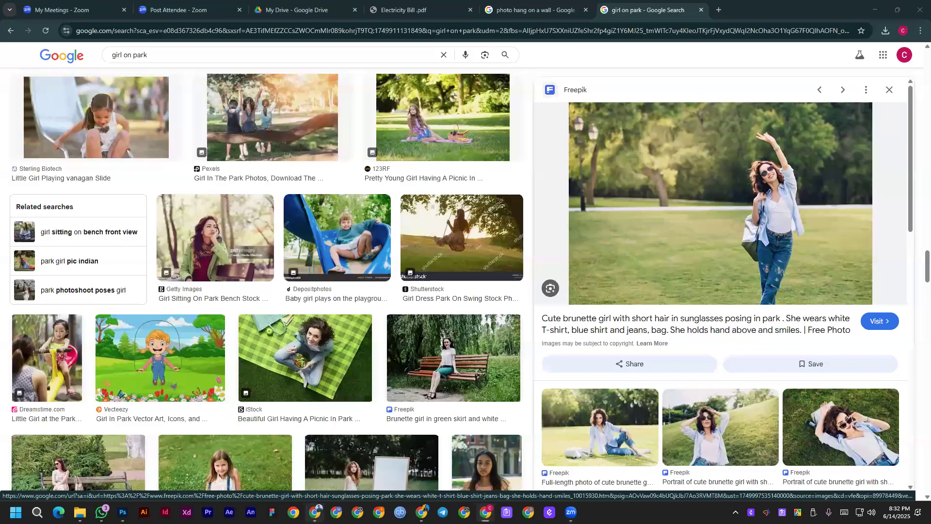
pyautogui.hotkey('alt', 'Tab')
pyautogui.moveTo(390, 274); pyautogui.dragTo(453, 274)
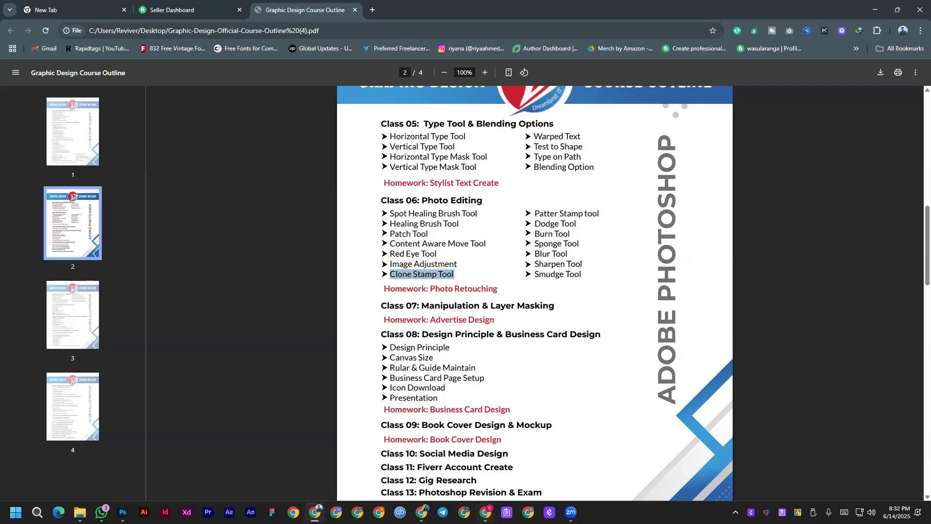
# Switch to the "girl on park" Google image results and search for "dog" instead.
pyautogui.moveTo(486, 512)
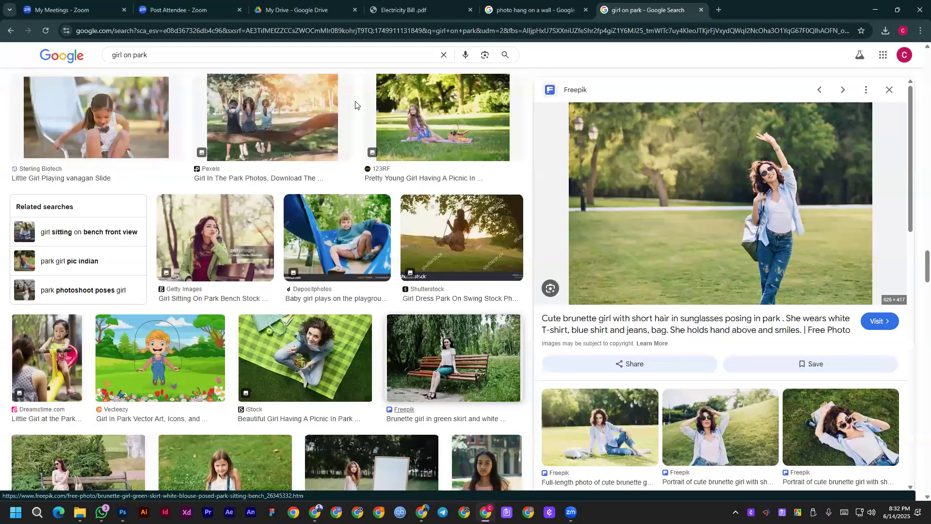
pyautogui.click(357, 50)
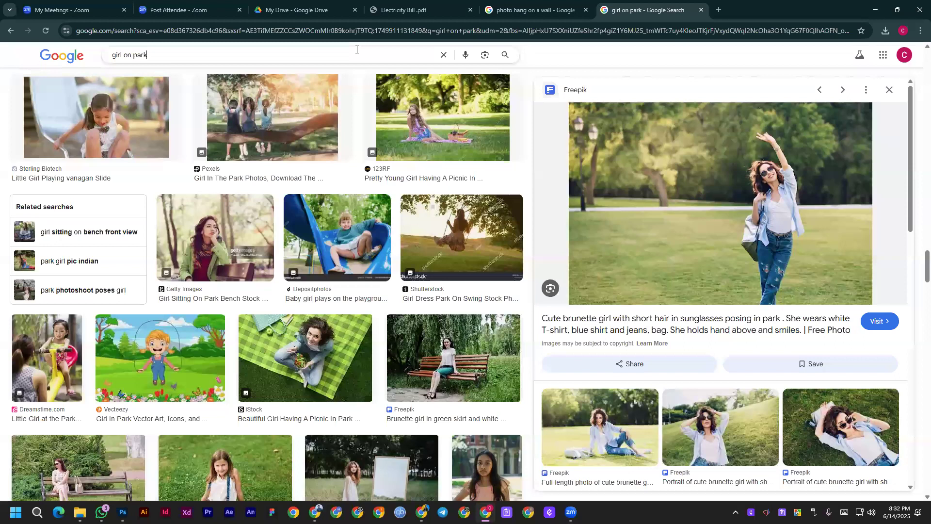
pyautogui.tripleClick(356, 50)
pyautogui.write('dog')
pyautogui.press('Return')
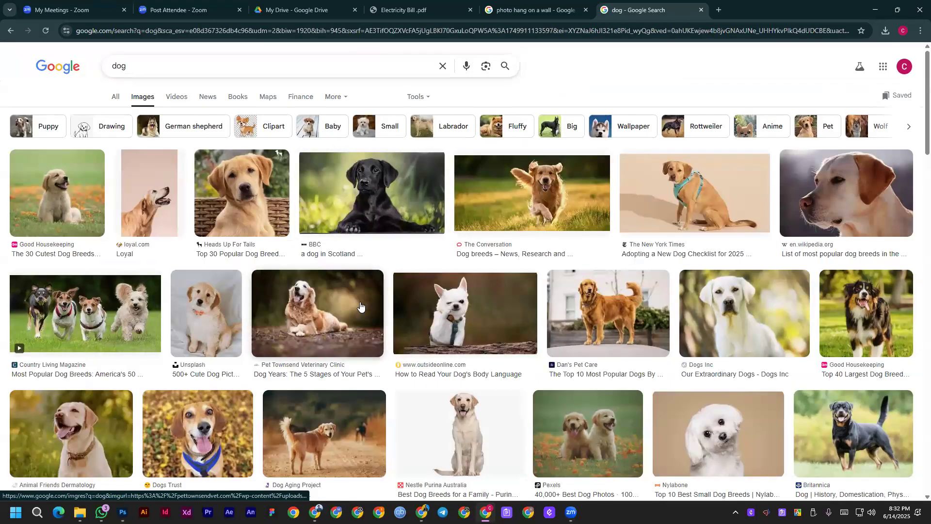
# Browse the dog image results for a suitable practice photo, previewing the CDC picture and closing it again.
pyautogui.scroll(-1, 357, 316)
pyautogui.scroll(-4, 541, 279)
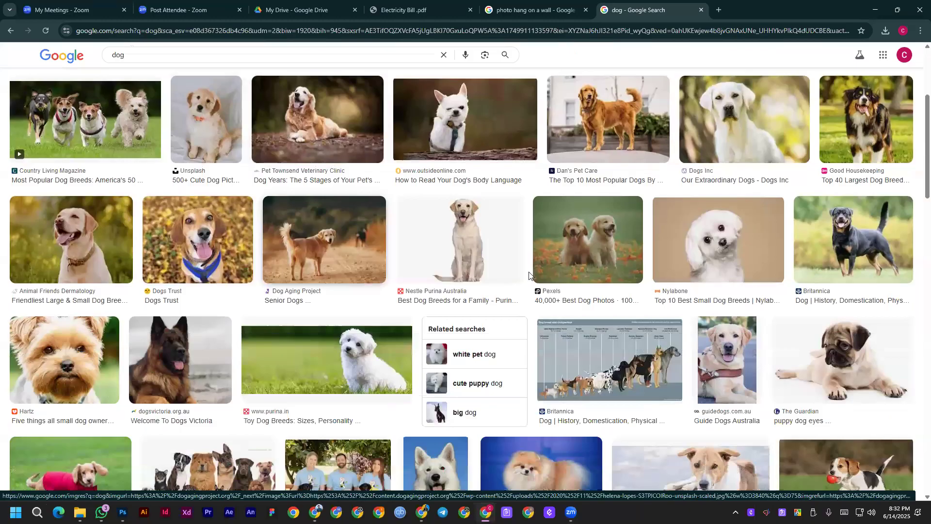
pyautogui.scroll(-3, 780, 280)
pyautogui.scroll(-1, 524, 300)
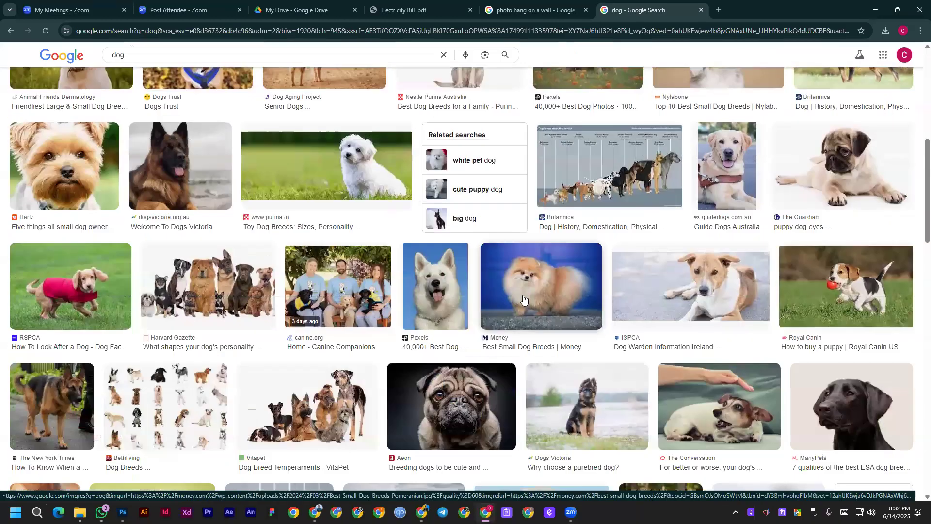
pyautogui.scroll(-4, 284, 283)
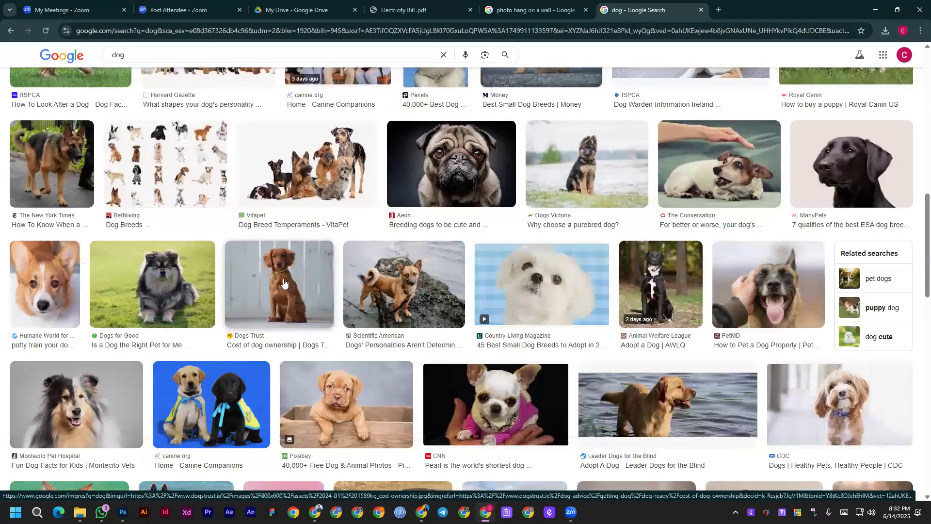
pyautogui.scroll(-2, 284, 284)
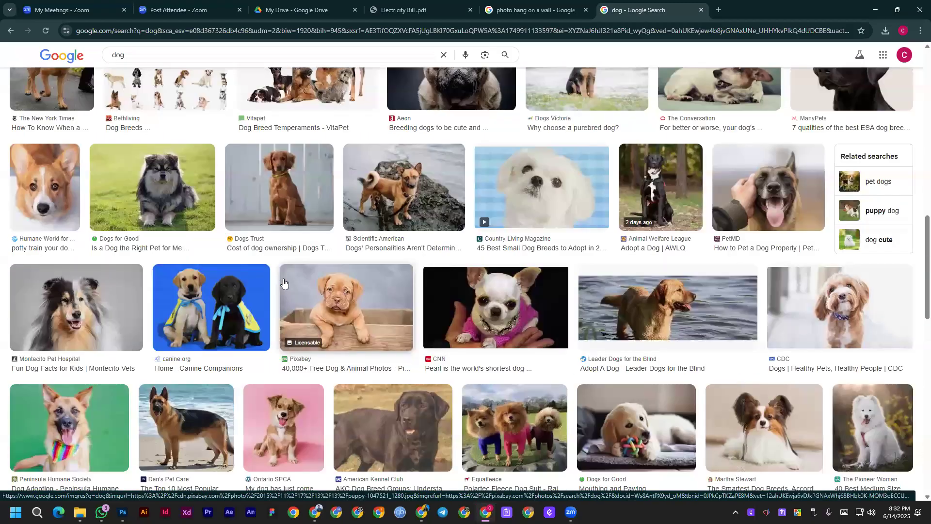
pyautogui.click(834, 310)
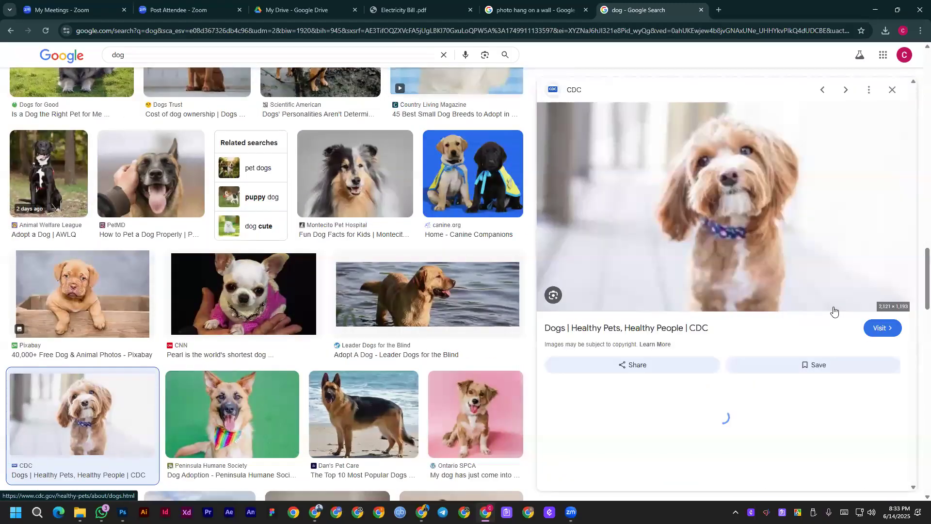
pyautogui.click(890, 90)
pyautogui.scroll(-3, 390, 308)
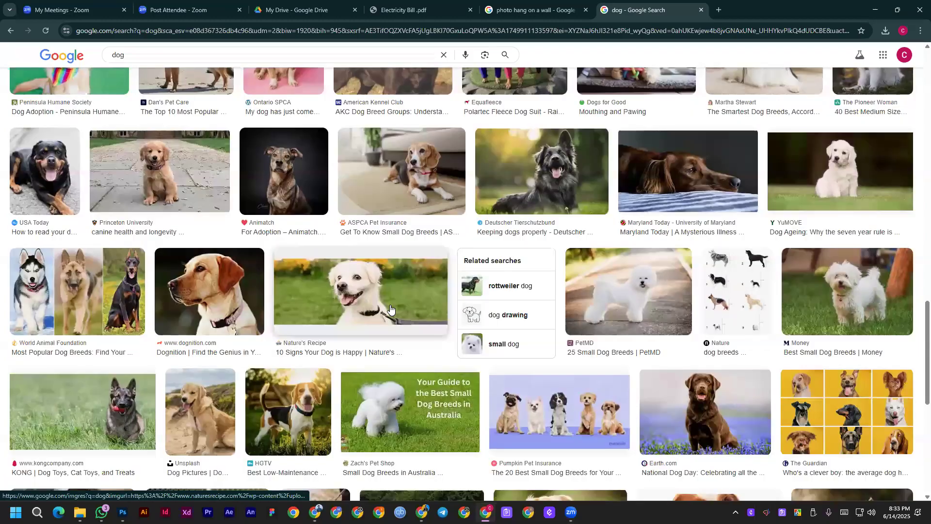
pyautogui.scroll(-5, 391, 308)
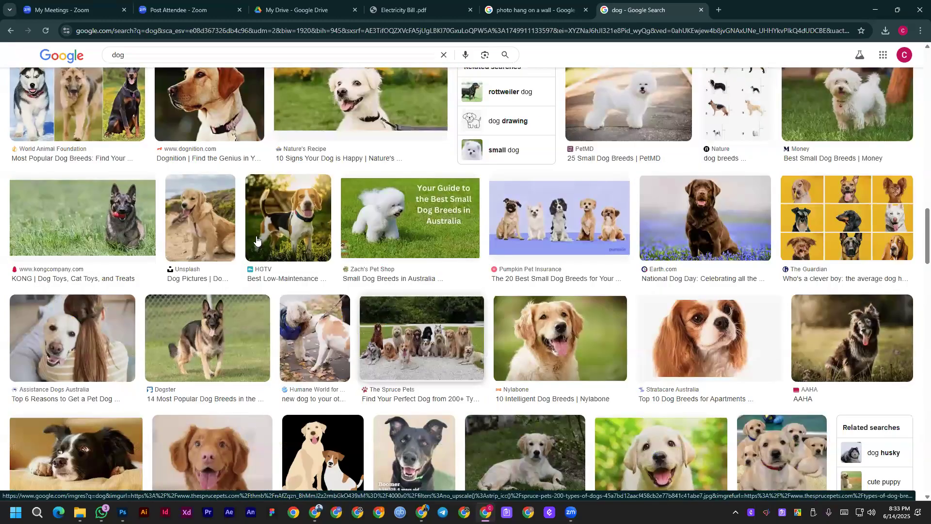
# Search images for "dog imge for clone stamp tool practice" and look through the results.
pyautogui.click(147, 58)
pyautogui.write('im')
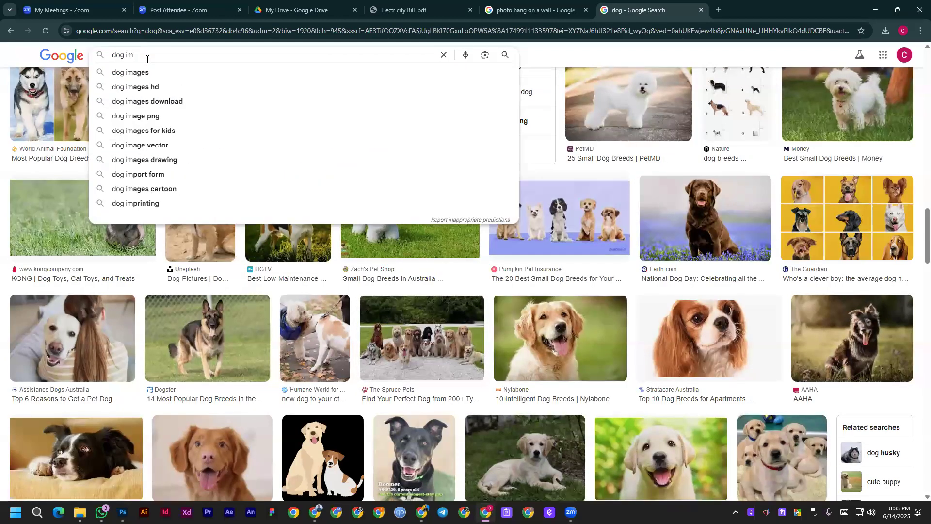
pyautogui.write('ge for clone stamp tool pract')
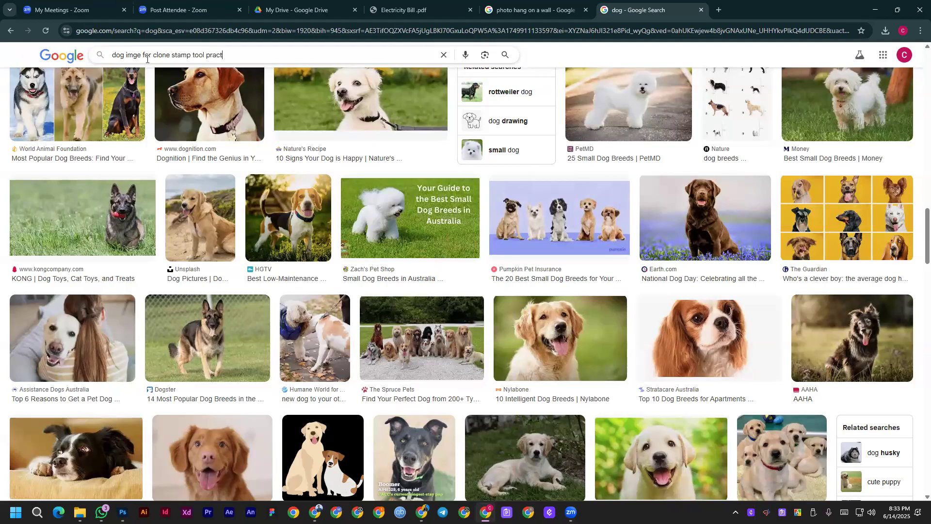
pyautogui.press('Return')
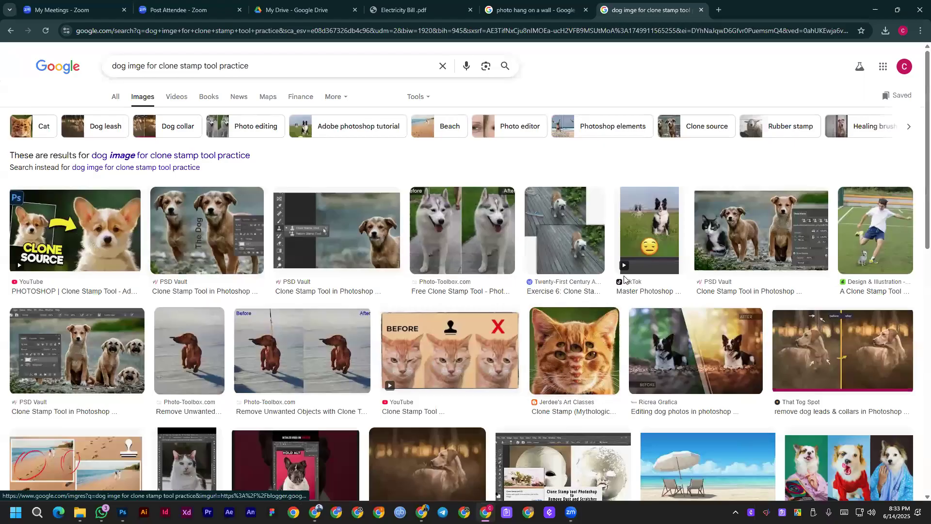
pyautogui.scroll(-2, 264, 309)
pyautogui.scroll(-2, 264, 310)
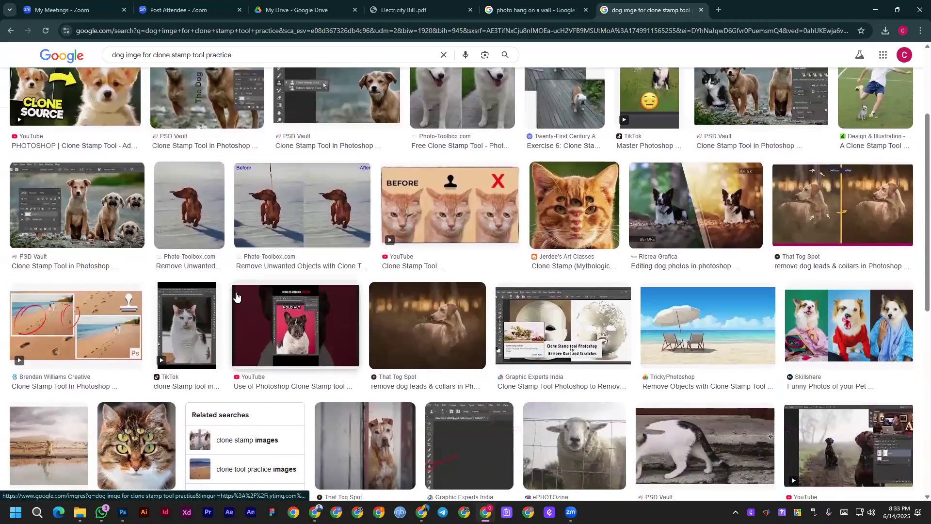
pyautogui.scroll(-2, 283, 316)
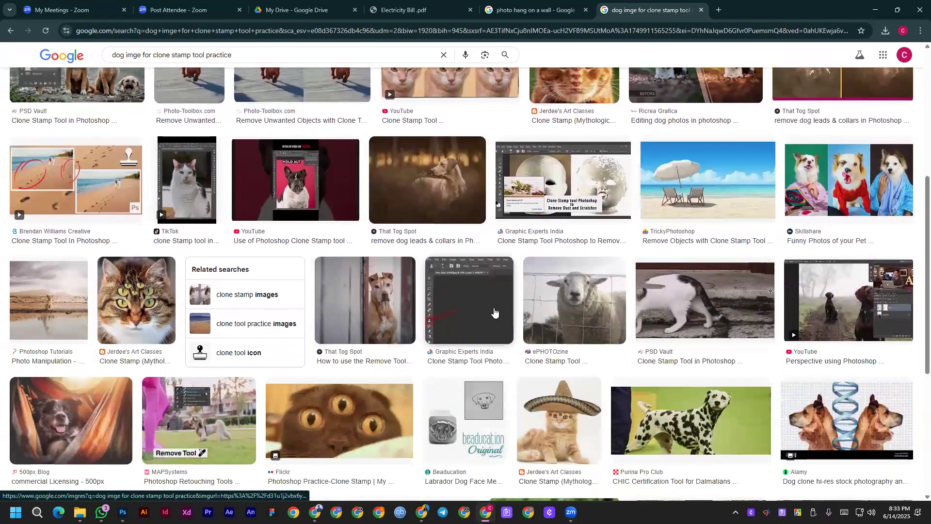
pyautogui.scroll(-4, 493, 313)
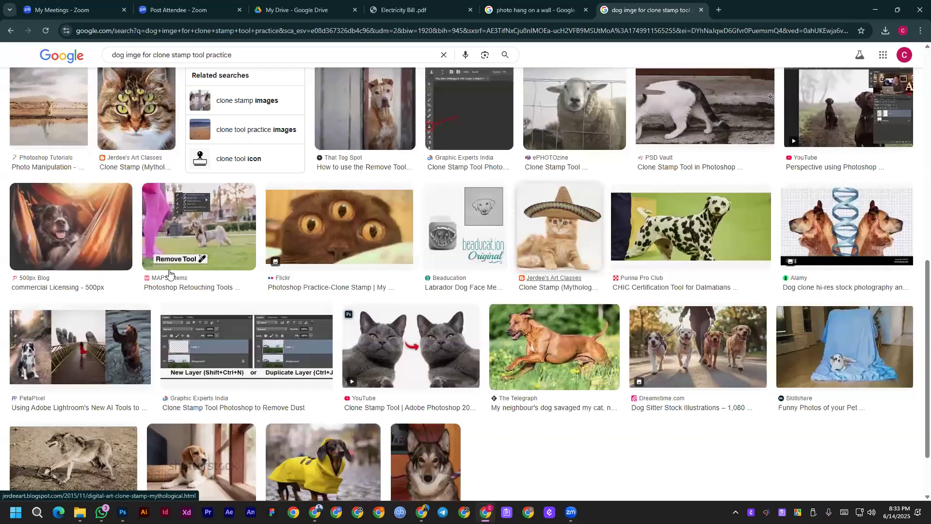
pyautogui.scroll(-1, 397, 308)
pyautogui.scroll(-1, 628, 410)
pyautogui.scroll(11, 291, 272)
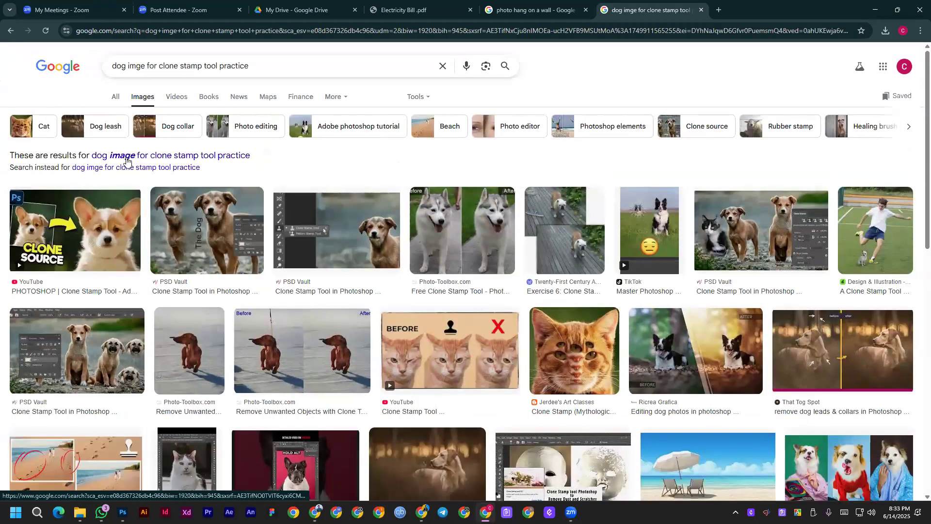
# Use Google's corrected query "dog image for clone stamp tool practice" and skim its image results.
pyautogui.moveTo(121, 153); pyautogui.dragTo(121, 168)
pyautogui.click(201, 158)
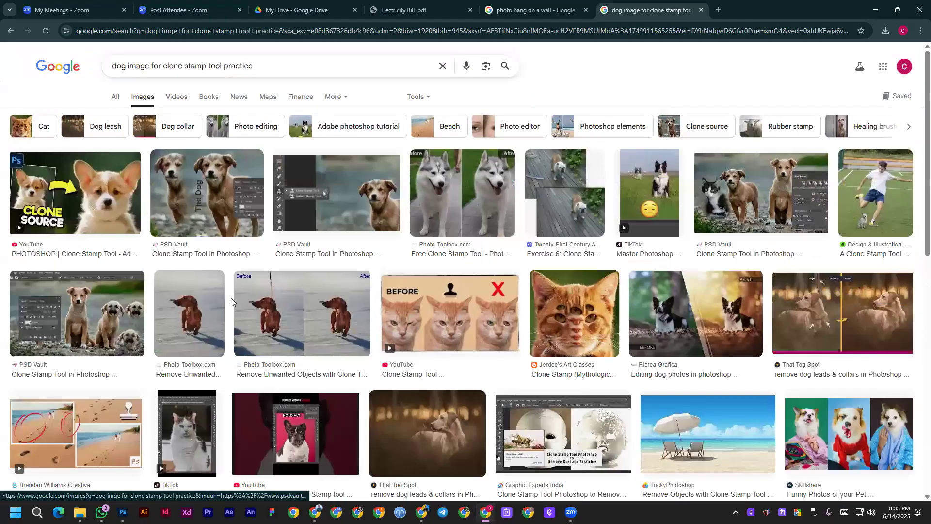
pyautogui.scroll(-5, 231, 298)
pyautogui.scroll(5, 372, 201)
# Try restricting the image results to Large size, look through them, and go back to the unfiltered results.
pyautogui.click(416, 97)
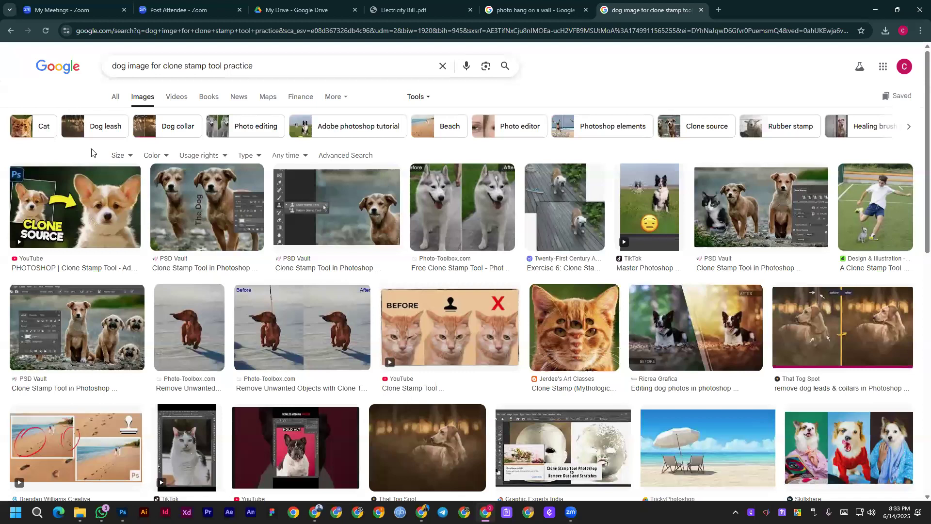
pyautogui.click(118, 156)
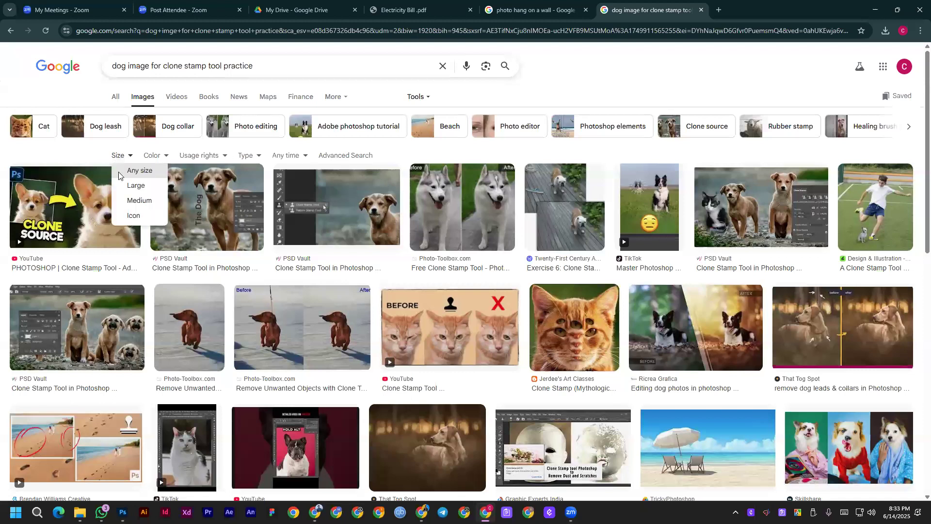
pyautogui.click(136, 185)
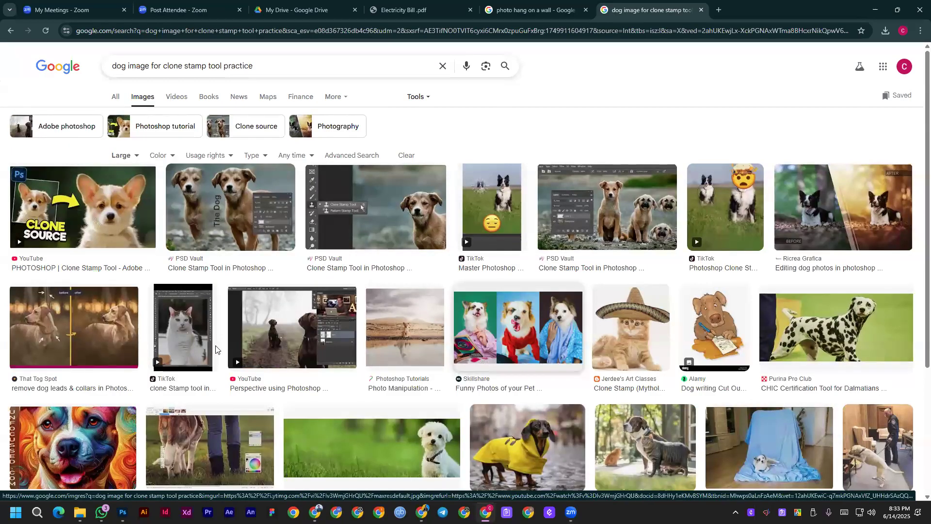
pyautogui.scroll(-3, 539, 279)
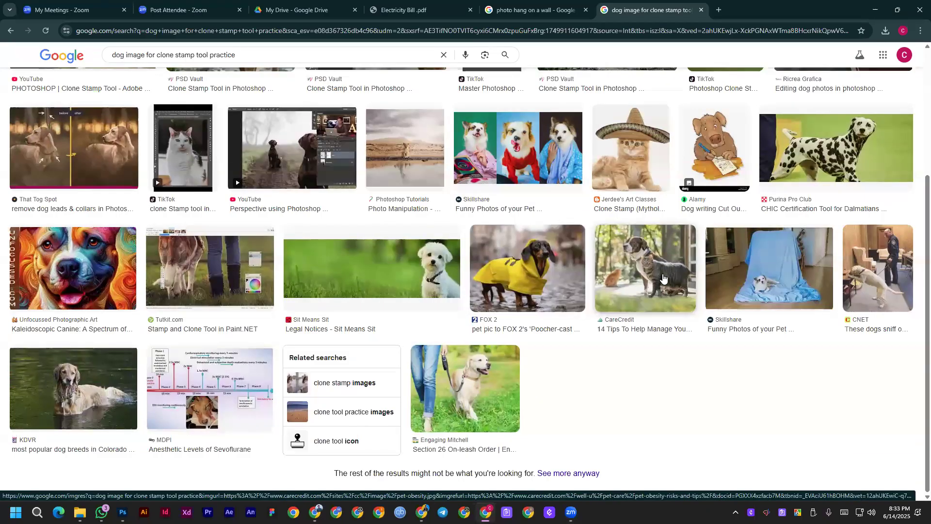
pyautogui.hotkey('alt', 'Left')
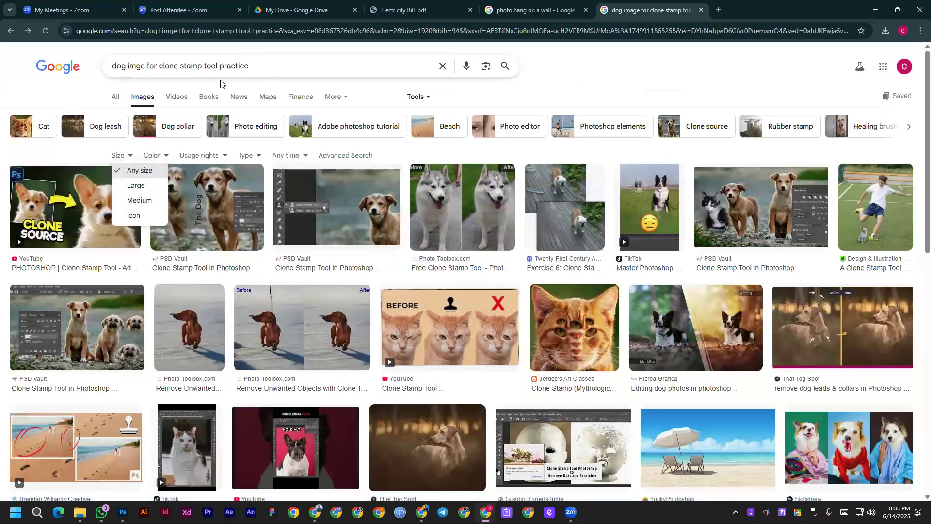
# Replace the image search query with "winking girl" and run the search.
pyautogui.click(266, 62)
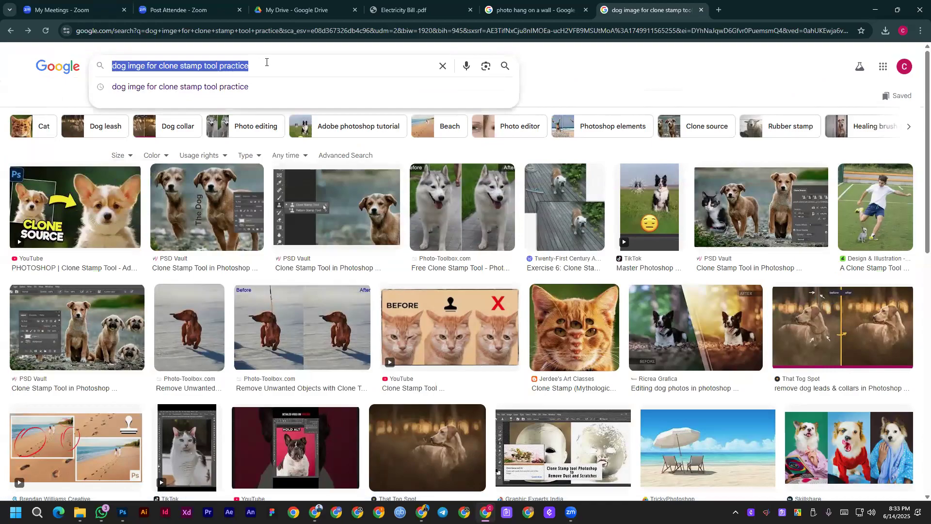
pyautogui.write('Bli')
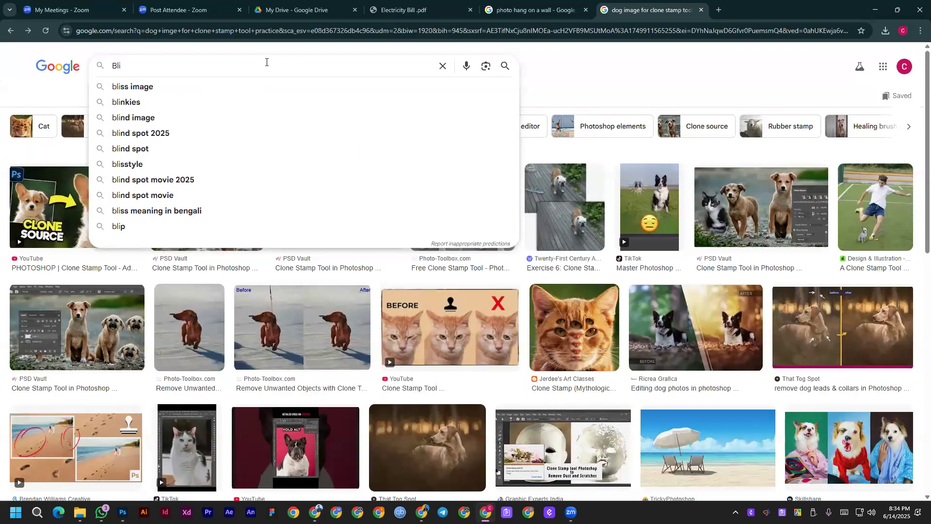
pyautogui.press('BackSpace')
pyautogui.press('BackSpace')
pyautogui.write('wink')
pyautogui.press('BackSpace')
pyautogui.press('BackSpace')
pyautogui.press('BackSpace')
pyautogui.press('BackSpace')
pyautogui.press('BackSpace')
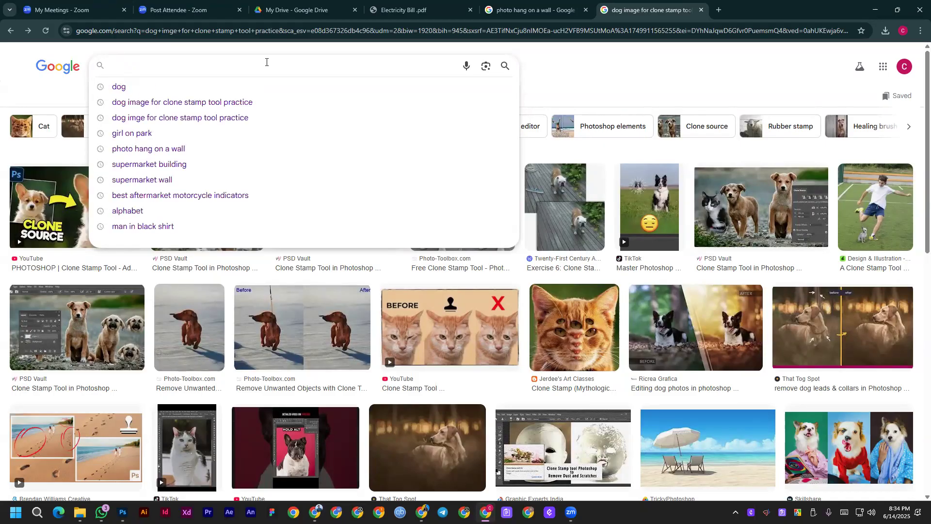
pyautogui.write('wink')
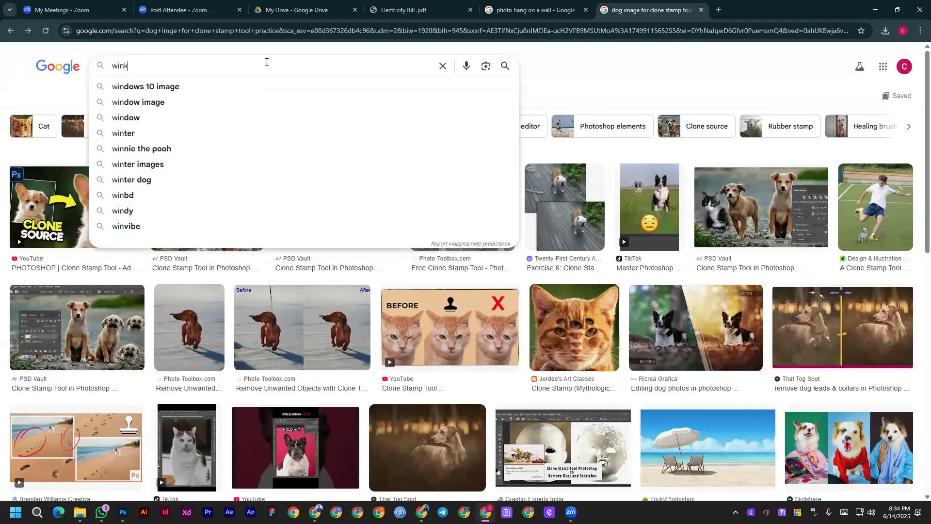
pyautogui.write('in')
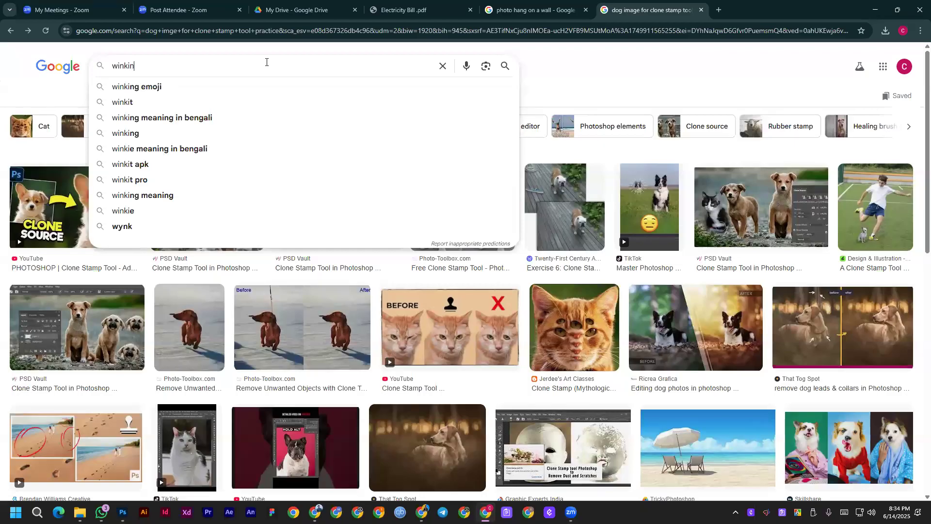
pyautogui.write('g f')
pyautogui.press('BackSpace')
pyautogui.press('BackSpace')
pyautogui.write('gitr')
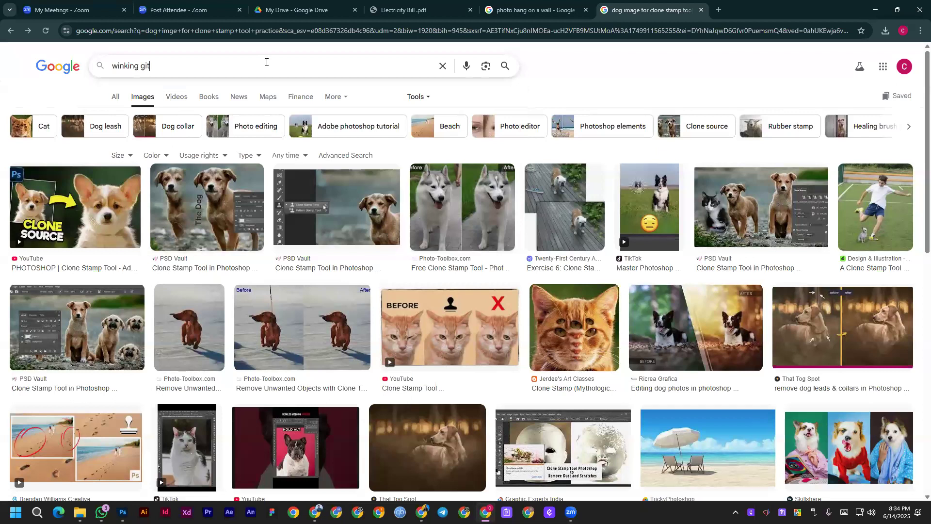
pyautogui.press('BackSpace')
pyautogui.write('rl')
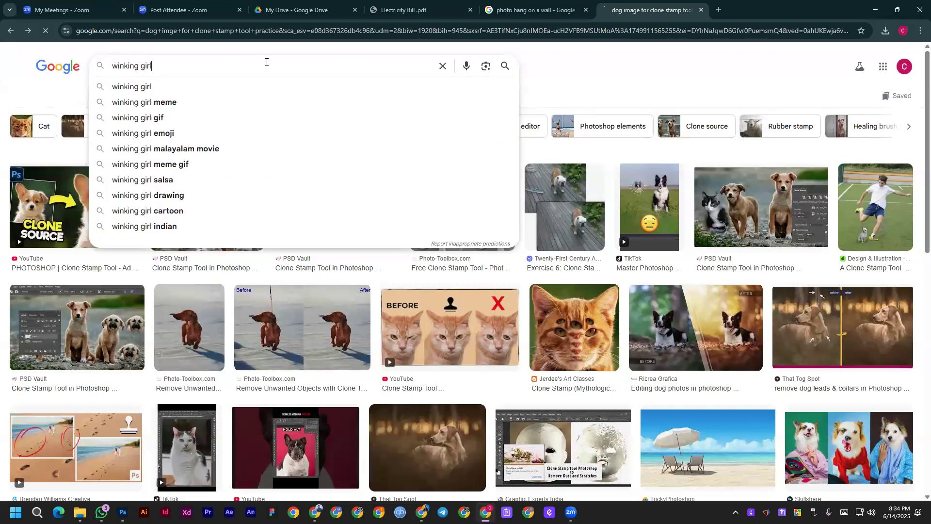
pyautogui.press('Return')
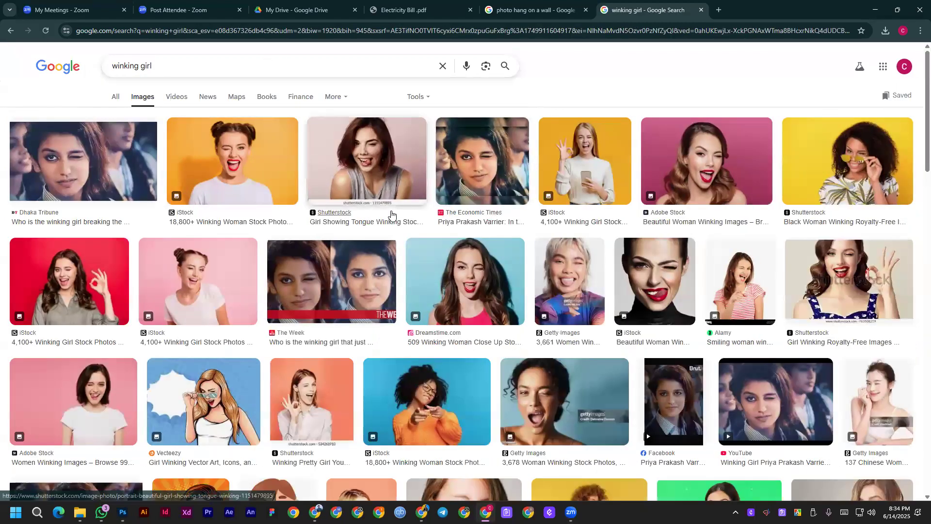
# Find the Adobe Stock photo of a winking brunette on a dark red background and save the image to the computer.
pyautogui.scroll(-2, 330, 281)
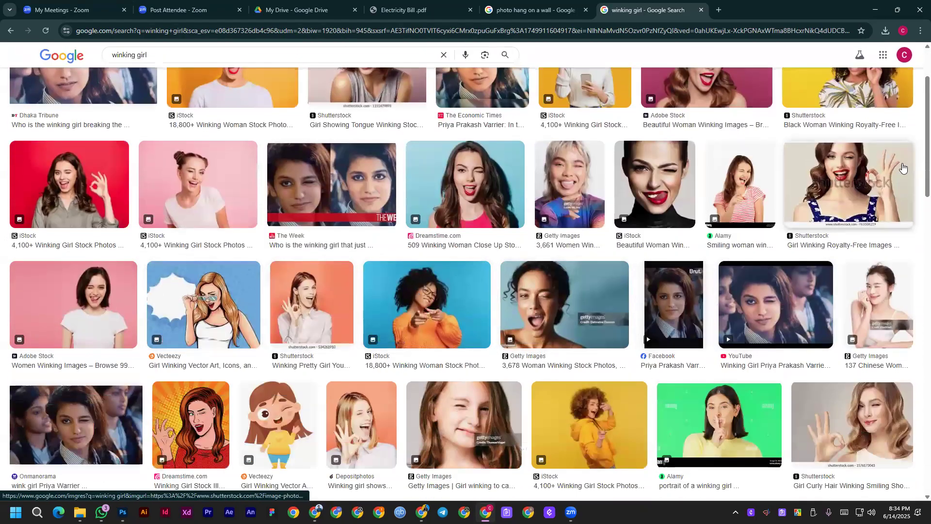
pyautogui.scroll(-5, 630, 315)
pyautogui.scroll(-1, 430, 324)
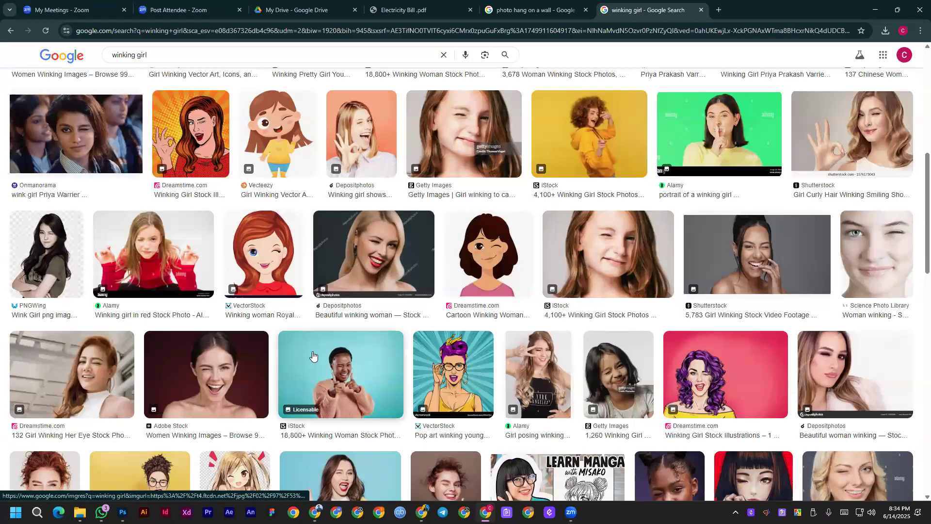
pyautogui.click(220, 375)
pyautogui.rightClick(734, 199)
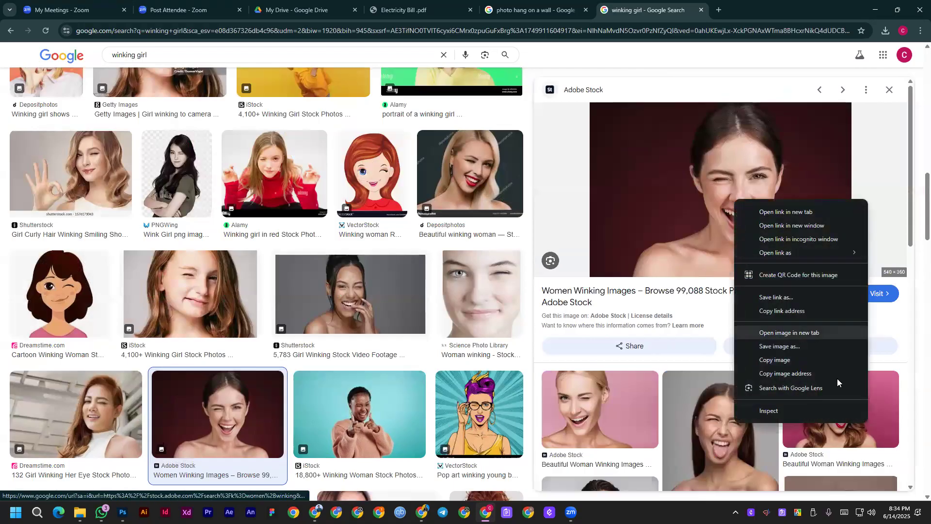
pyautogui.click(781, 346)
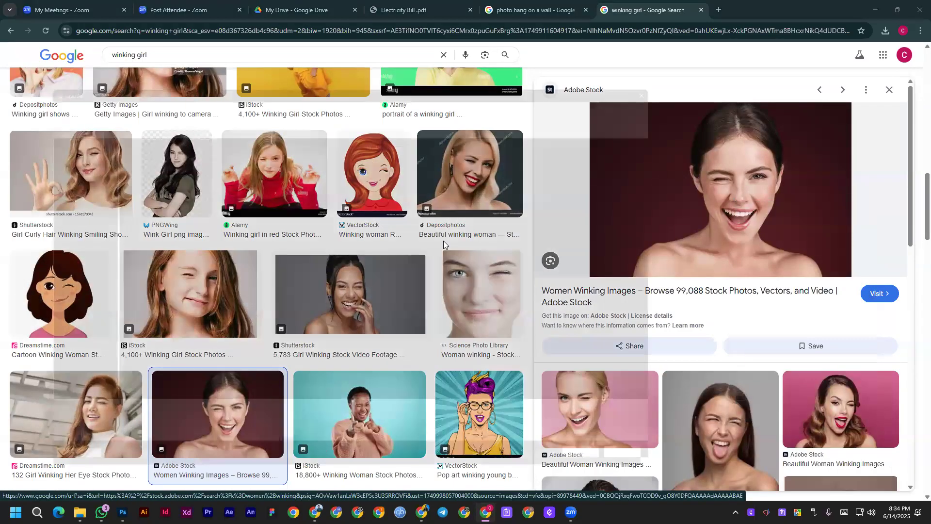
pyautogui.click(619, 482)
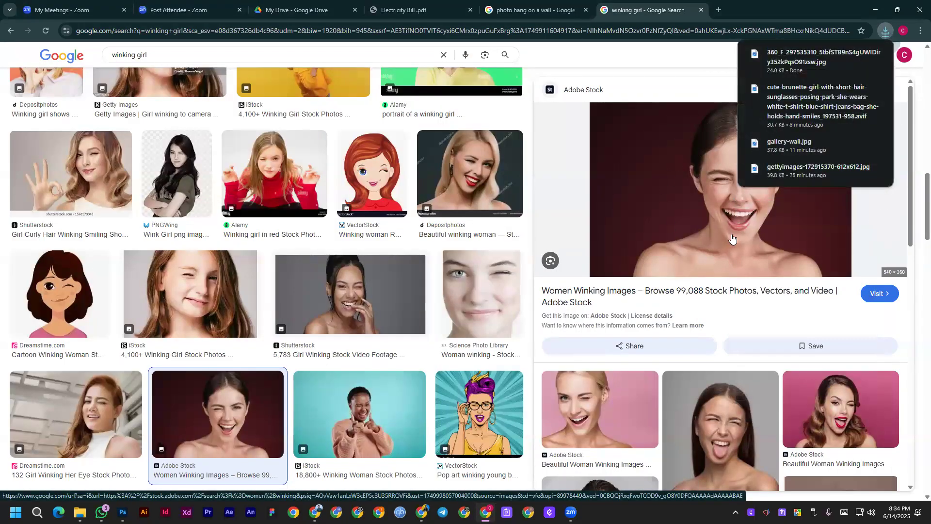
# Switch to Photoshop and open the saved 360_F_297535310 winking woman image from the Desktop.
pyautogui.click(123, 512)
pyautogui.click(21, 5)
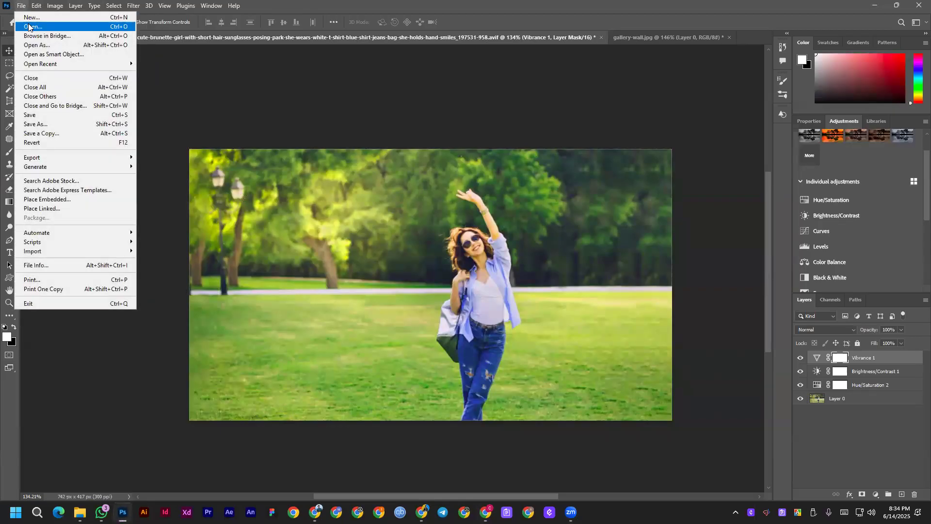
pyautogui.click(28, 27)
pyautogui.click(380, 156)
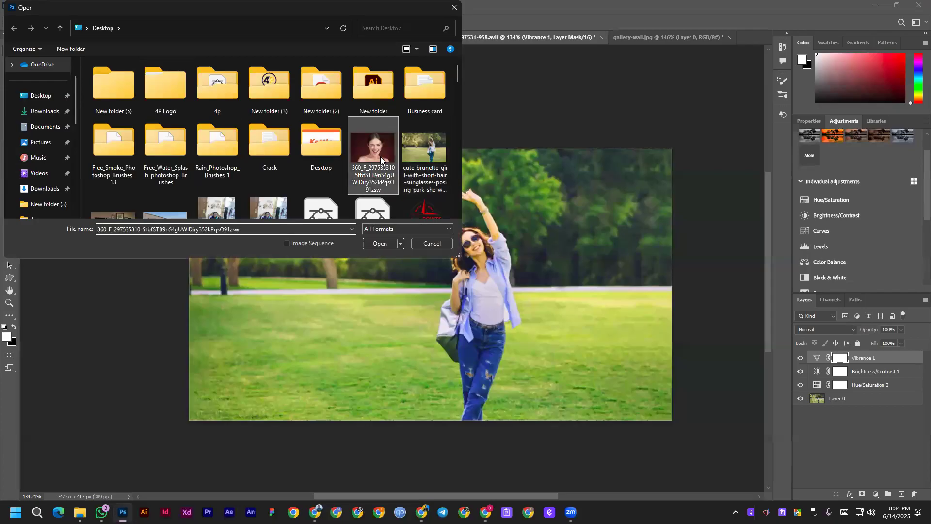
pyautogui.doubleClick(380, 156)
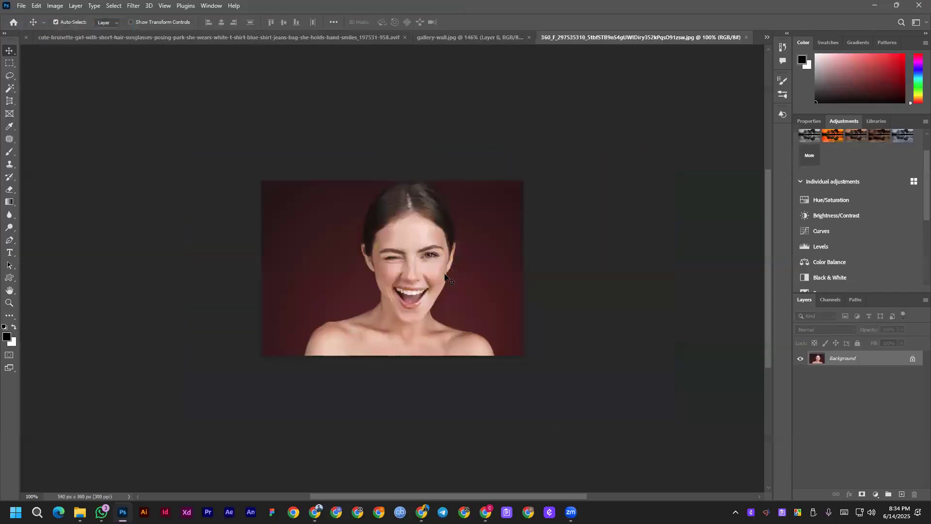
# Activate the Clone Stamp Tool and enlarge its brush to 80 px, big enough to cover an eye.
pyautogui.scroll(5, 445, 277)
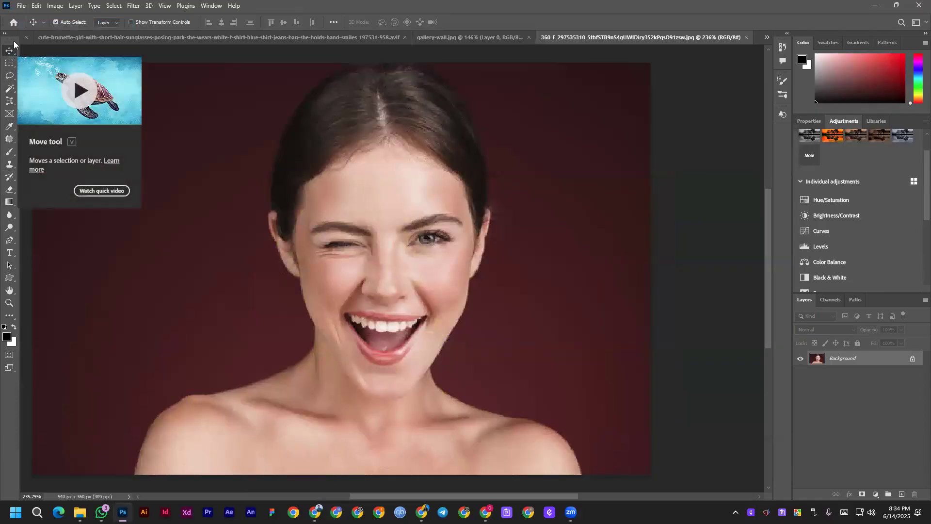
pyautogui.click(10, 167)
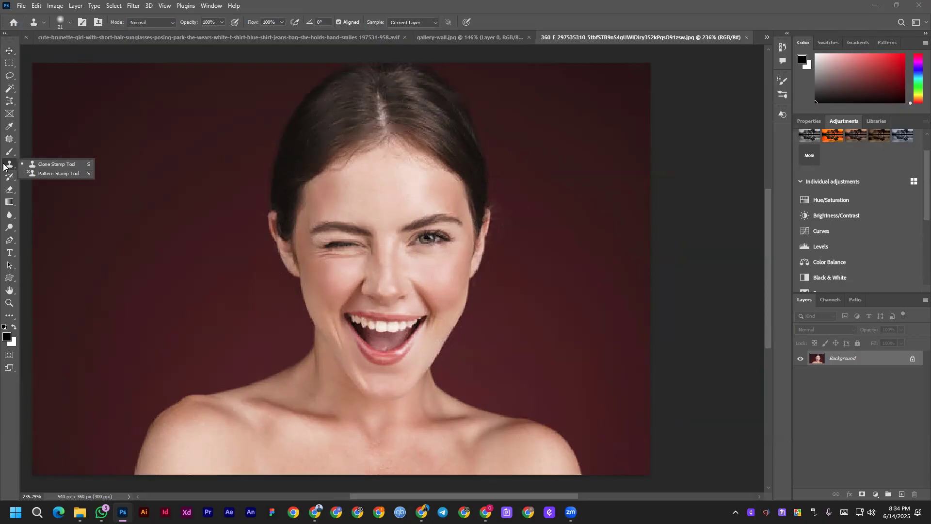
pyautogui.click(61, 163)
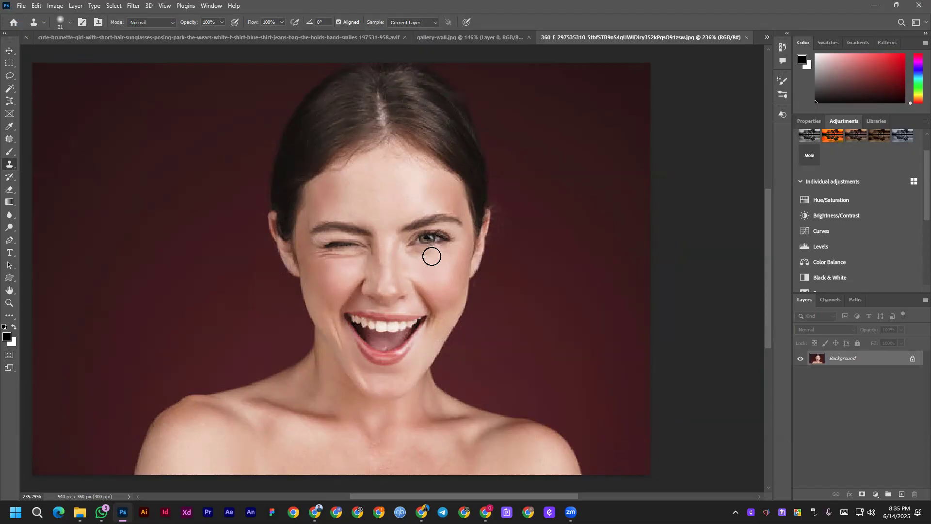
pyautogui.press('[')
pyautogui.press(']')
pyautogui.press(']')
pyautogui.press(']')
pyautogui.press(']')
pyautogui.press(']')
pyautogui.press(']')
pyautogui.press(']')
# Try stamping over the open eye without a defined source point, and unlock the Background layer.
pyautogui.click(432, 235)
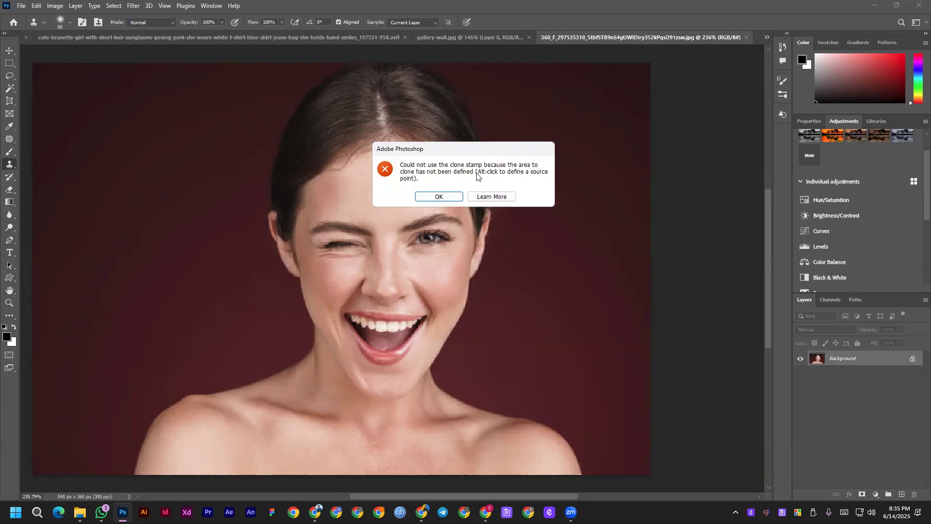
pyautogui.click(434, 196)
pyautogui.click(913, 361)
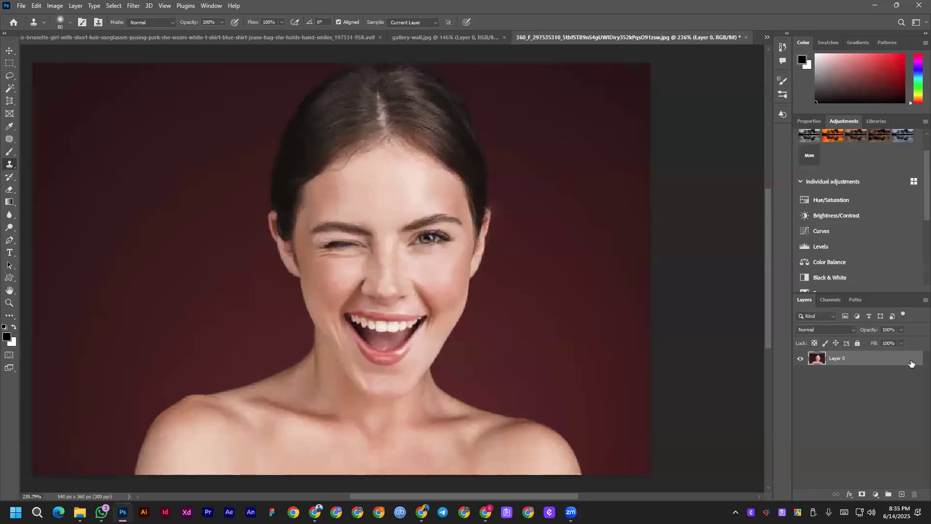
# Sample the open eye as clone source, try painting it over the winking eye, and undo the cloning.
pyautogui.keyDown('alt'); pyautogui.click(430, 238); pyautogui.keyUp('alt')
pyautogui.moveTo(422, 232)
pyautogui.mouseDown()
pyautogui.moveTo(336, 230)
pyautogui.moveTo(333, 254)
pyautogui.moveTo(354, 246)
pyautogui.moveTo(335, 253)
pyautogui.moveTo(345, 238)
pyautogui.moveTo(330, 244)
pyautogui.mouseUp()
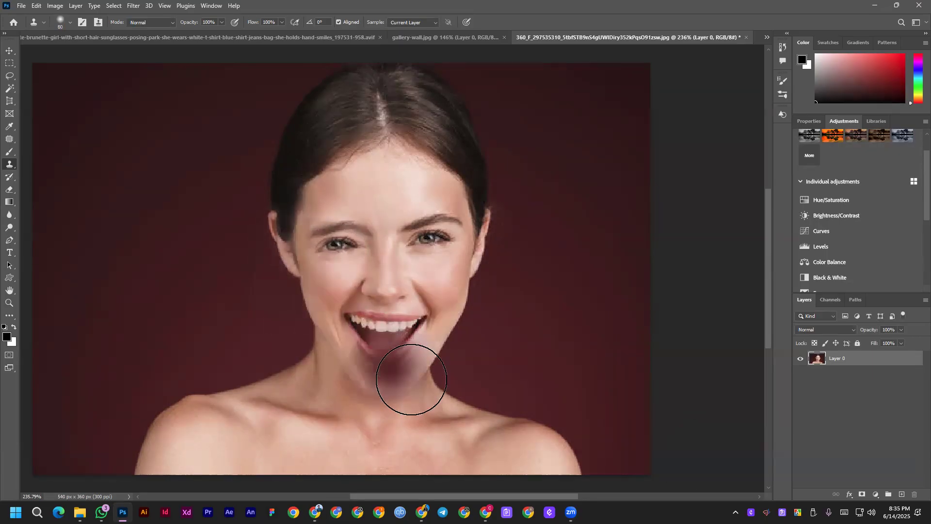
pyautogui.hotkey('ctrl', 'z')
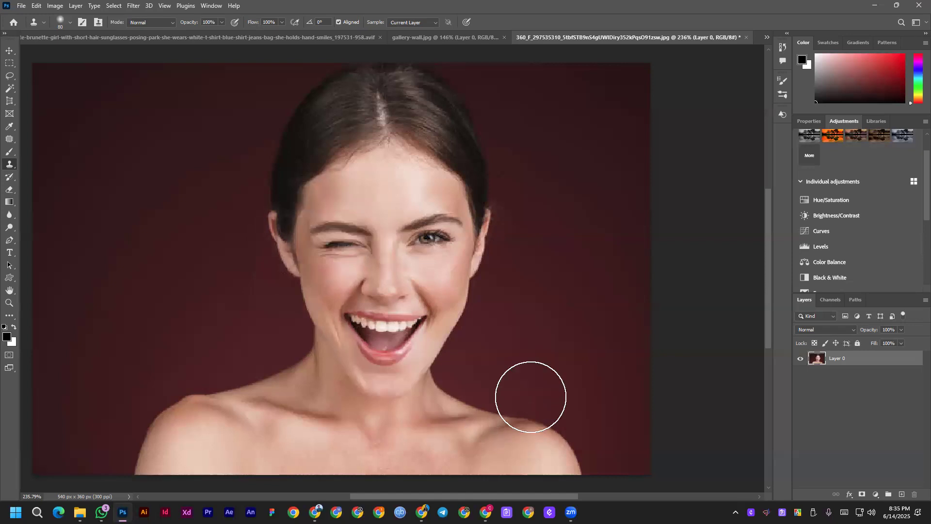
# Display the Clone Source settings, try stamping the open eye over the winking eye again, and undo the stroke.
pyautogui.click(212, 7)
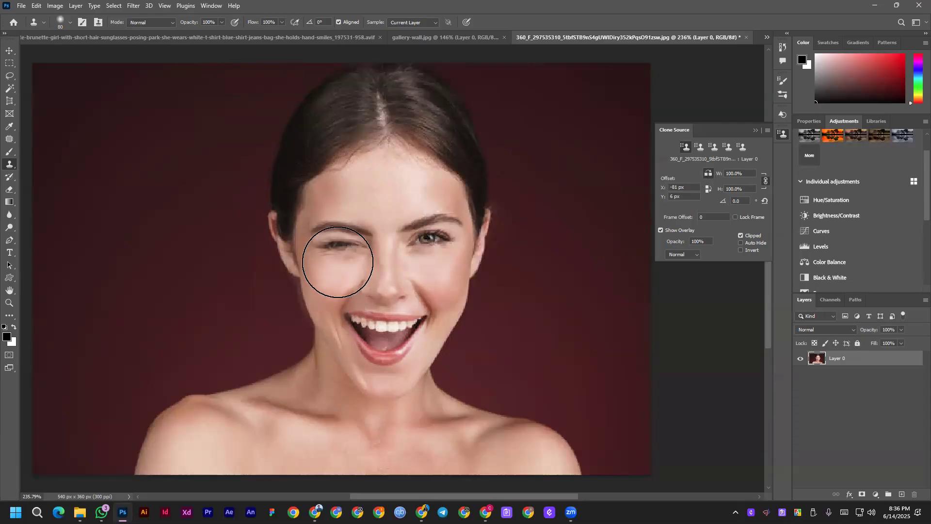
pyautogui.click(343, 246)
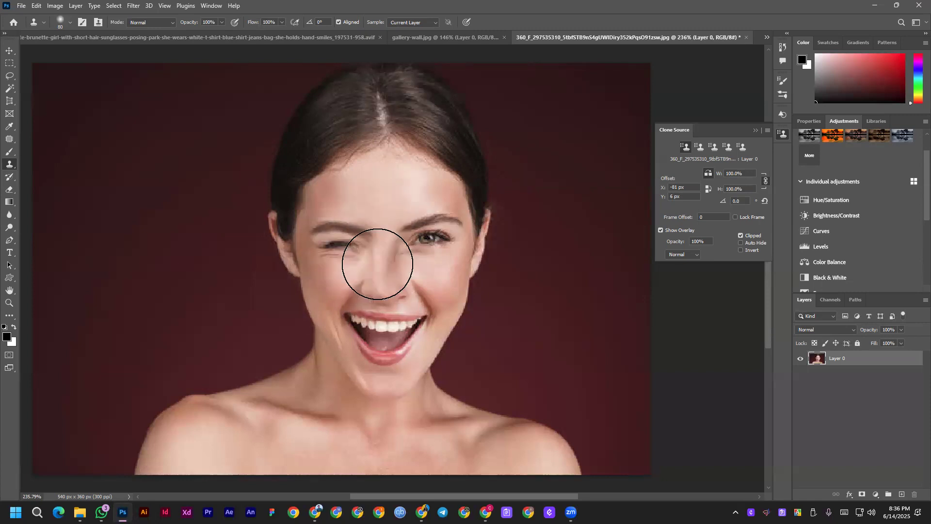
pyautogui.moveTo(347, 246); pyautogui.dragTo(344, 240)
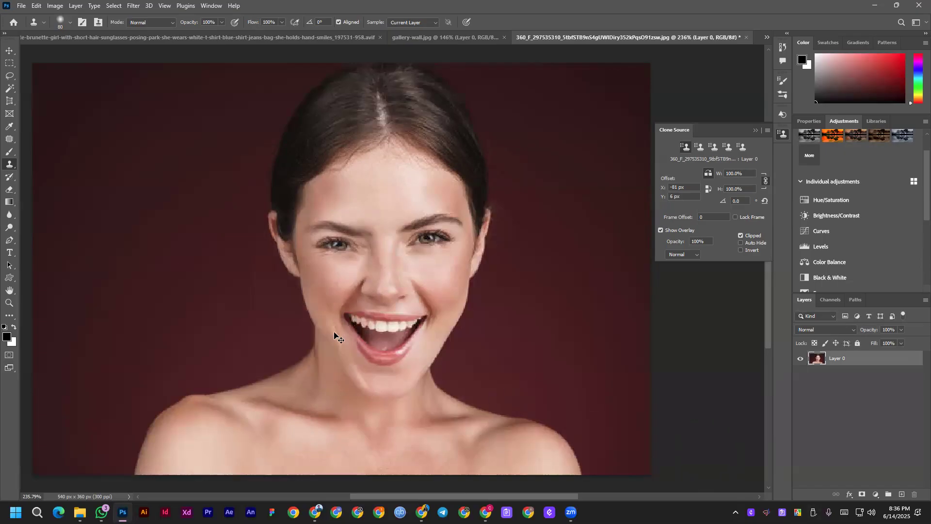
pyautogui.hotkey('ctrl', 'z')
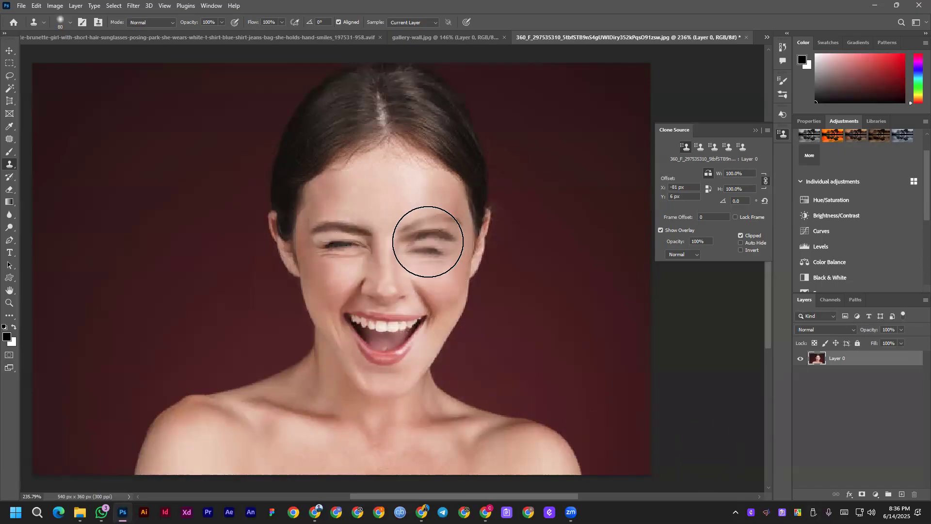
# With the clone source flipped horizontally, resample the open eye, stamp it over the winking eye, and inspect the result up close.
pyautogui.click(708, 175)
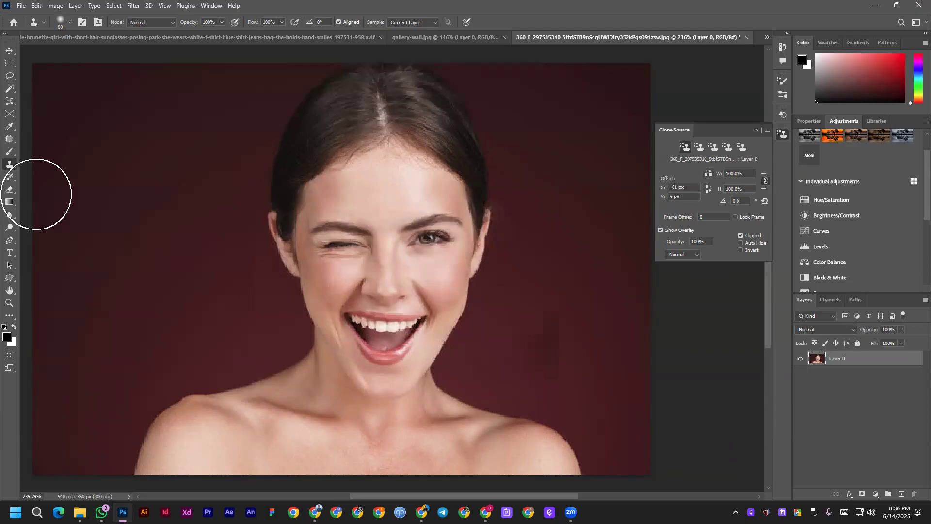
pyautogui.click(9, 51)
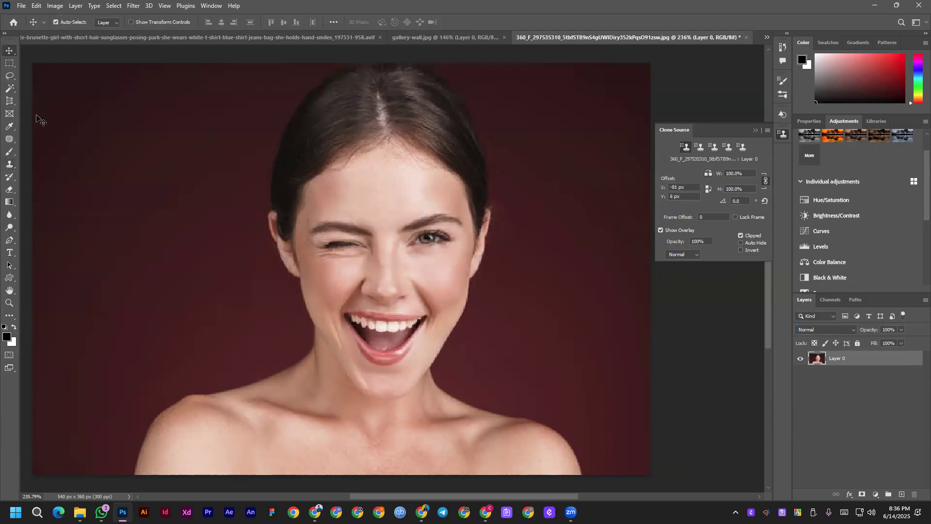
pyautogui.click(9, 164)
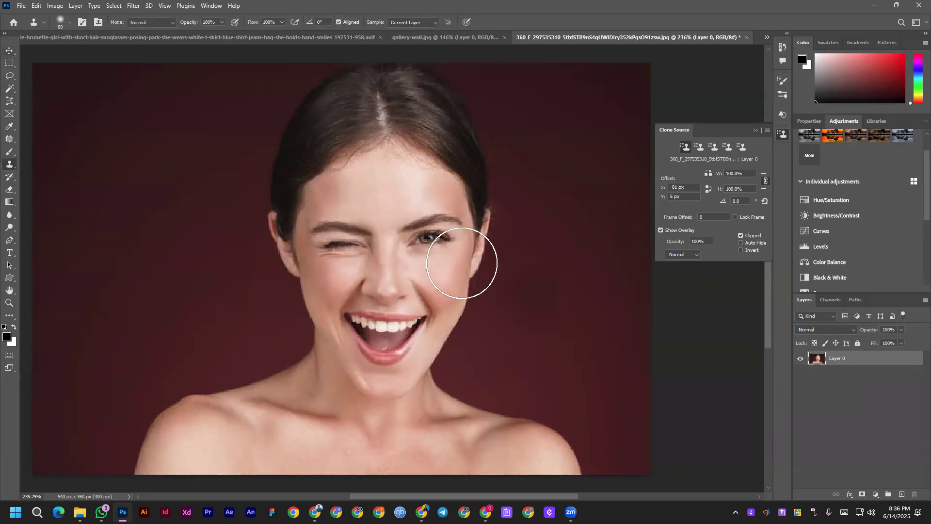
pyautogui.keyDown('alt'); pyautogui.click(429, 239); pyautogui.keyUp('alt')
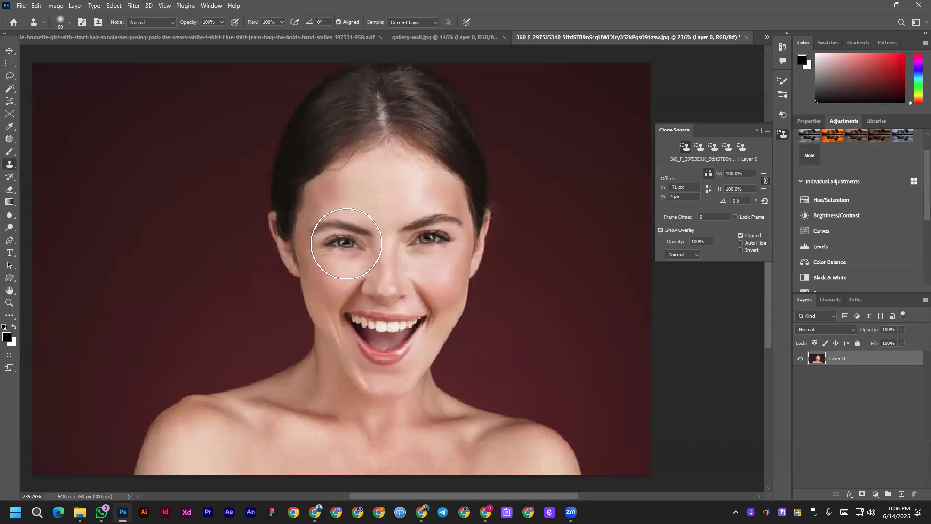
pyautogui.click(9, 51)
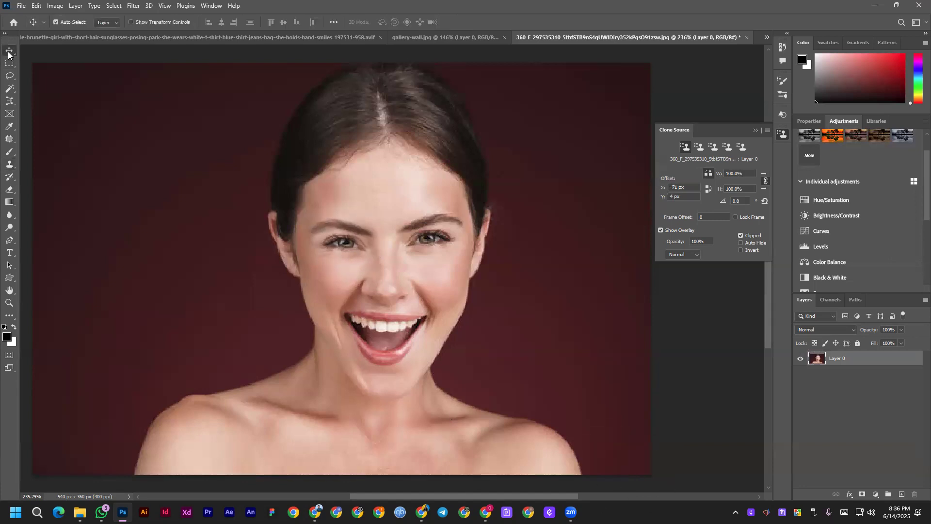
pyautogui.scroll(5, 382, 253)
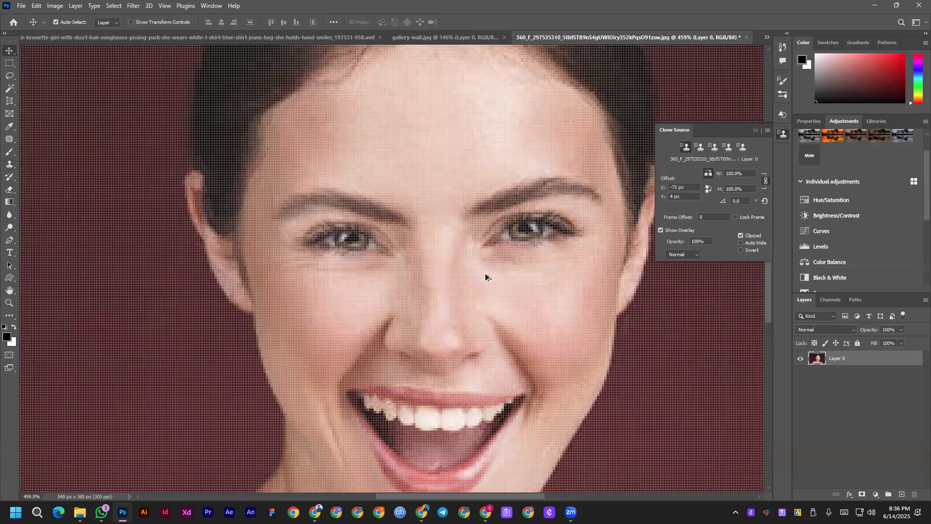
pyautogui.scroll(-2, 485, 277)
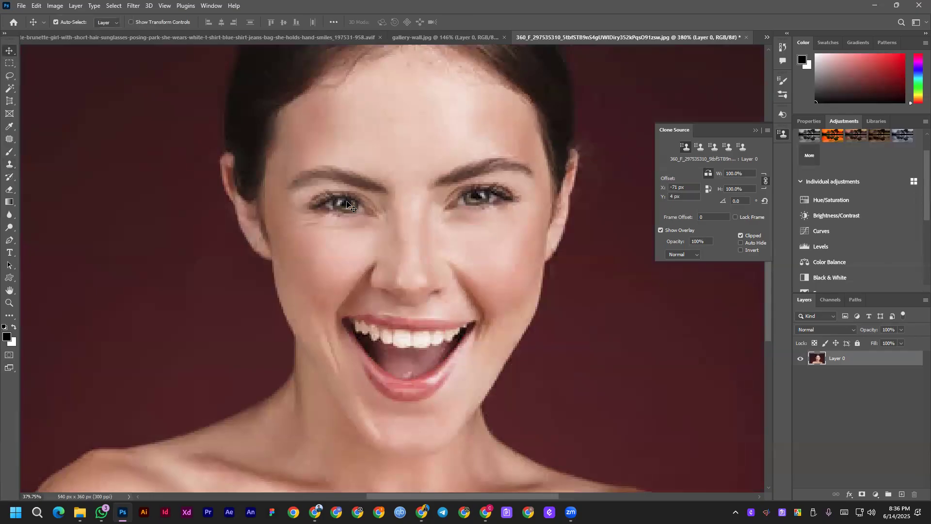
pyautogui.scroll(-4, 416, 240)
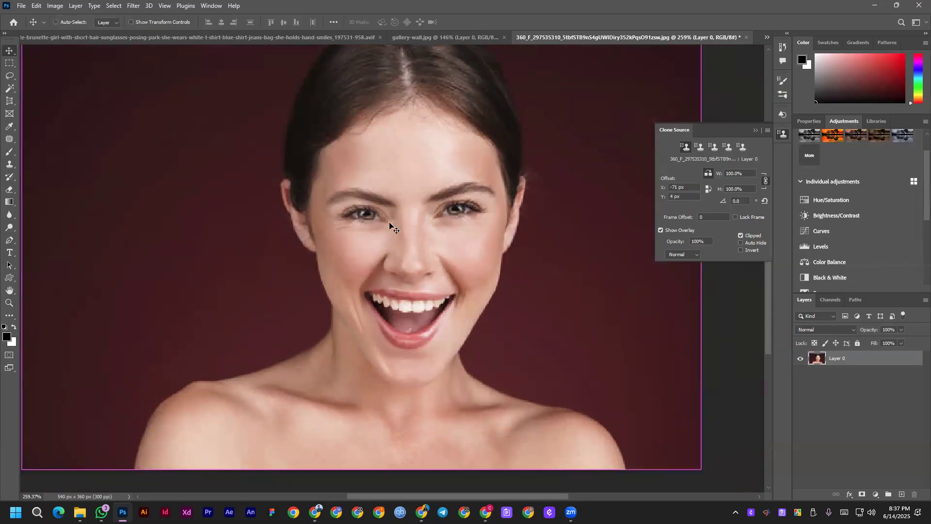
# Undo the earlier eye cloning and set the Clone Stamp brush size to 35 px.
pyautogui.hotkey('ctrl', 'z')
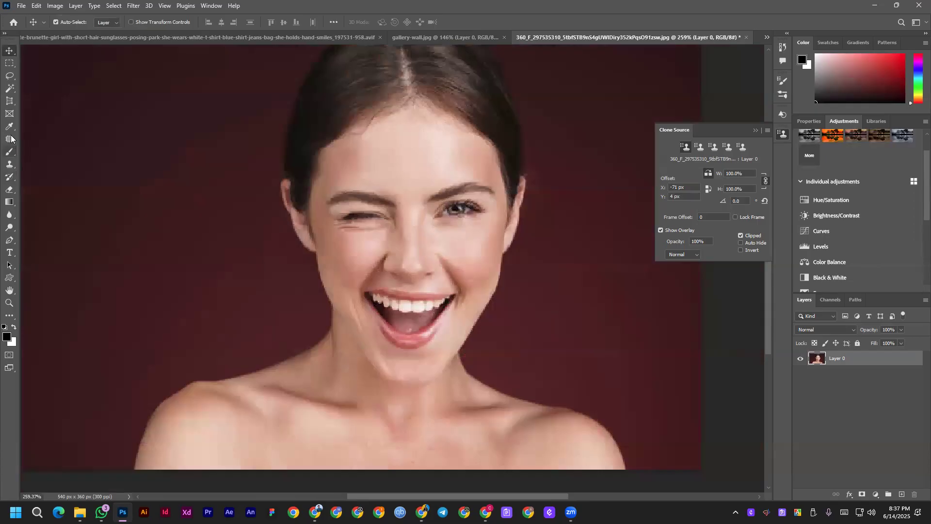
pyautogui.click(9, 164)
pyautogui.click(468, 215)
pyautogui.press('[')
pyautogui.press('[')
pyautogui.press('[')
pyautogui.press('[')
pyautogui.press('[')
pyautogui.press('[')
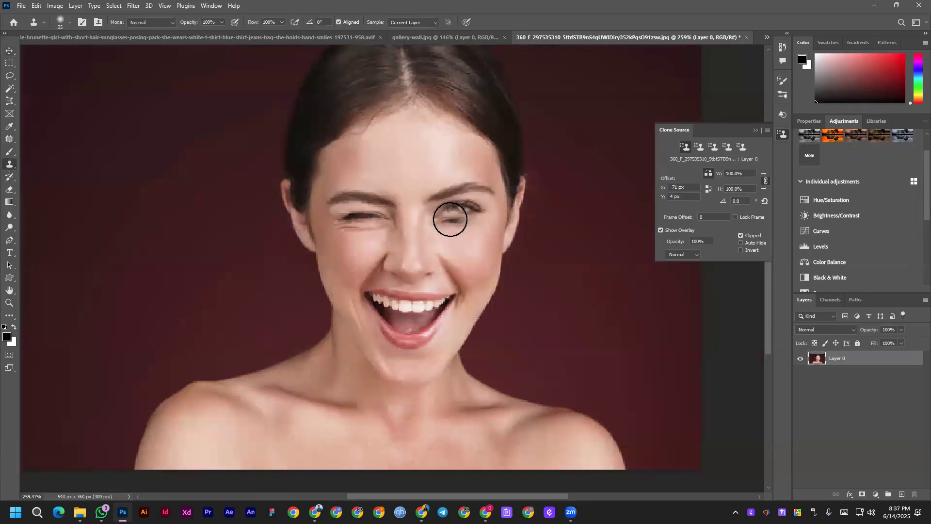
# Sample the open eye and stamp its mirrored copy over the winking eye, brow and nearby forehead.
pyautogui.keyDown('alt'); pyautogui.click(460, 208); pyautogui.keyUp('alt')
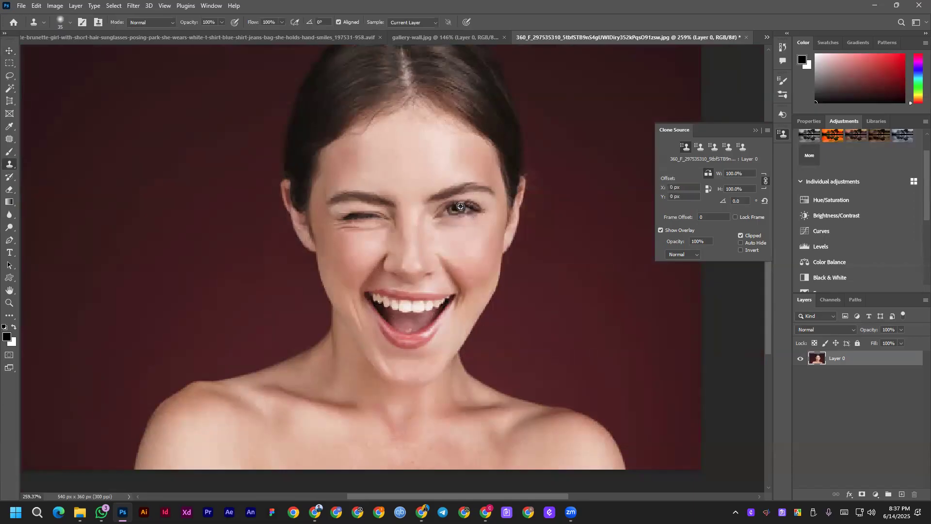
pyautogui.moveTo(366, 218)
pyautogui.mouseDown()
pyautogui.moveTo(343, 224)
pyautogui.moveTo(367, 215)
pyautogui.moveTo(349, 208)
pyautogui.moveTo(371, 225)
pyautogui.moveTo(375, 203)
pyautogui.moveTo(364, 225)
pyautogui.moveTo(392, 224)
pyautogui.moveTo(360, 207)
pyautogui.moveTo(319, 222)
pyautogui.moveTo(347, 229)
pyautogui.moveTo(370, 219)
pyautogui.moveTo(386, 193)
pyautogui.moveTo(385, 215)
pyautogui.moveTo(392, 199)
pyautogui.moveTo(403, 205)
pyautogui.moveTo(390, 223)
pyautogui.moveTo(343, 205)
pyautogui.moveTo(340, 191)
pyautogui.moveTo(374, 189)
pyautogui.mouseUp()
pyautogui.moveTo(347, 220)
pyautogui.mouseDown()
pyautogui.moveTo(368, 214)
pyautogui.moveTo(387, 236)
pyautogui.moveTo(405, 205)
pyautogui.moveTo(349, 216)
pyautogui.moveTo(337, 208)
pyautogui.moveTo(328, 218)
pyautogui.moveTo(343, 206)
pyautogui.moveTo(312, 221)
pyautogui.moveTo(283, 211)
pyautogui.moveTo(295, 177)
pyautogui.moveTo(318, 253)
pyautogui.moveTo(297, 237)
pyautogui.moveTo(326, 198)
pyautogui.moveTo(345, 212)
pyautogui.moveTo(332, 255)
pyautogui.moveTo(315, 169)
pyautogui.moveTo(338, 122)
pyautogui.moveTo(256, 109)
pyautogui.moveTo(393, 129)
pyautogui.moveTo(320, 116)
pyautogui.moveTo(313, 91)
pyautogui.moveTo(544, 122)
pyautogui.moveTo(491, 127)
pyautogui.moveTo(354, 100)
pyautogui.moveTo(391, 193)
pyautogui.moveTo(507, 122)
pyautogui.moveTo(364, 113)
pyautogui.moveTo(337, 100)
pyautogui.moveTo(278, 155)
pyautogui.moveTo(311, 175)
pyautogui.mouseUp()
# Undo and redo the latest clone strokes to compare the face before and after the retouch.
pyautogui.hotkey('ctrl', 'z')
pyautogui.hotkey('ctrl', 'z')
pyautogui.hotkey('ctrl', 'z')
pyautogui.hotkey('ctrl', 'z')
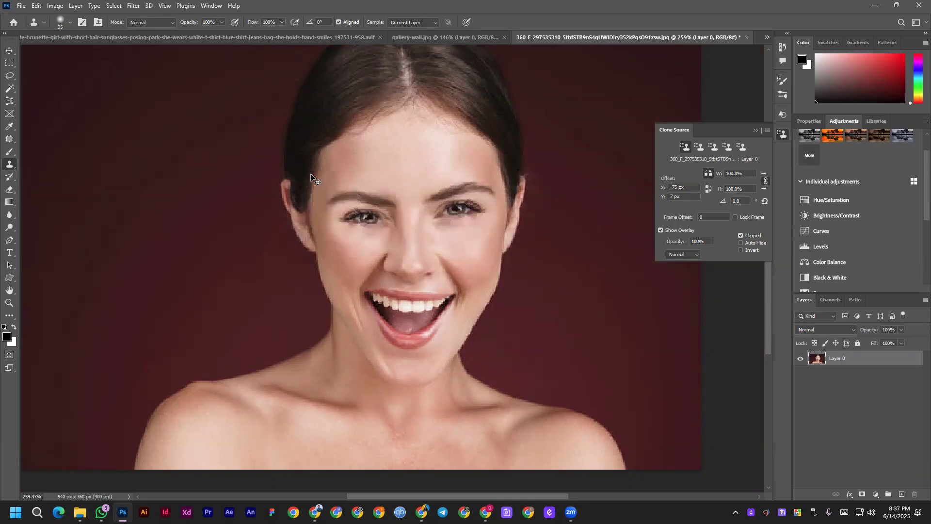
pyautogui.hotkey('ctrl', 'shift', 'z')
pyautogui.hotkey('ctrl', 'shift', 'z')
pyautogui.hotkey('ctrl', 'shift', 'z')
pyautogui.hotkey('ctrl', 'shift', 'z')
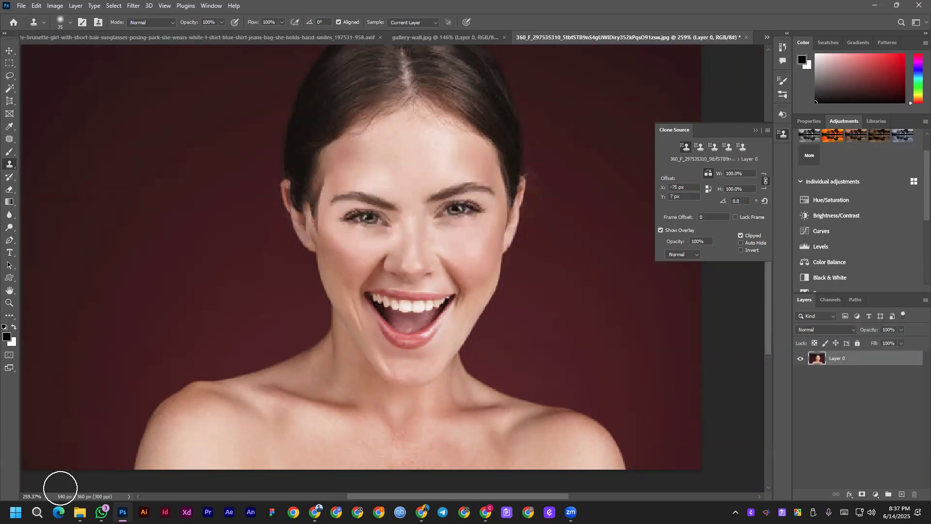
# Switch to the Graphic Design Course Outline PDF in Chrome and highlight the "Patter Stamp tool" entry under Class 06.
pyautogui.hotkey('alt', 'Tab')
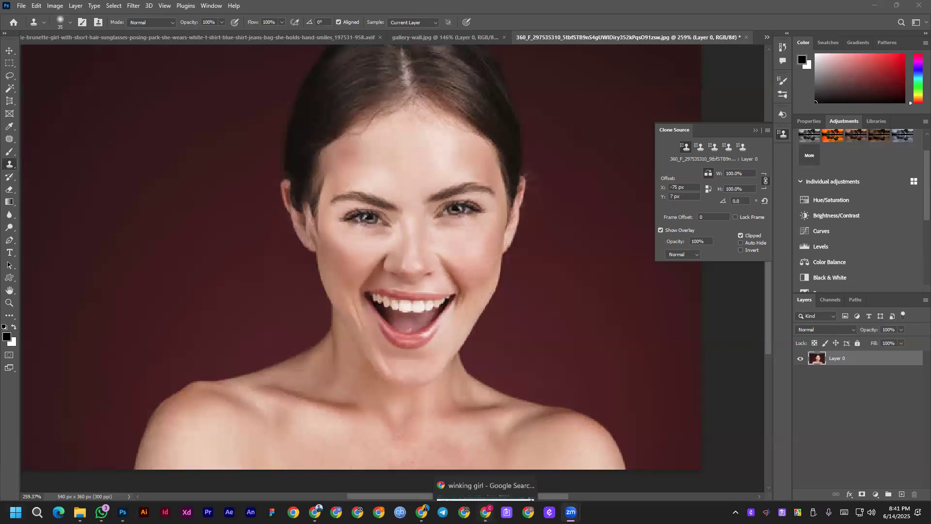
pyautogui.click(485, 512)
pyautogui.click(314, 512)
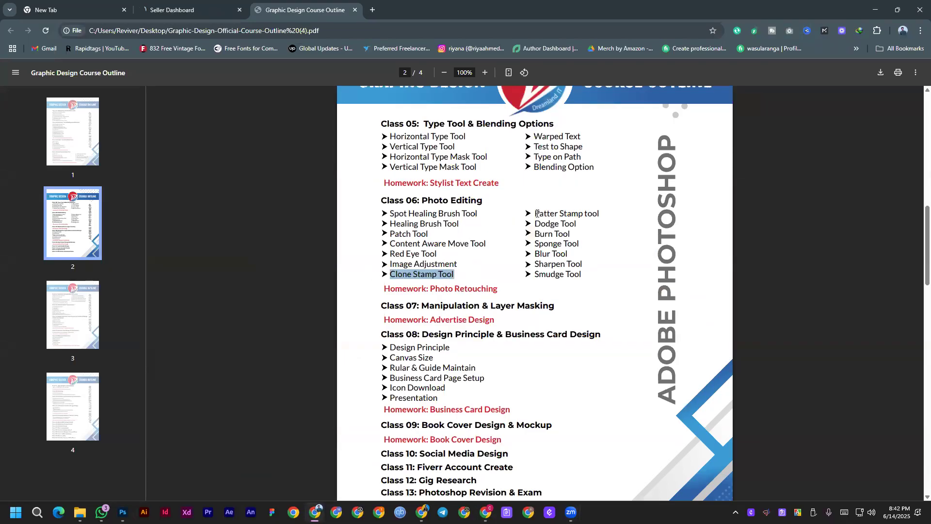
pyautogui.click(566, 217)
pyautogui.tripleClick(566, 216)
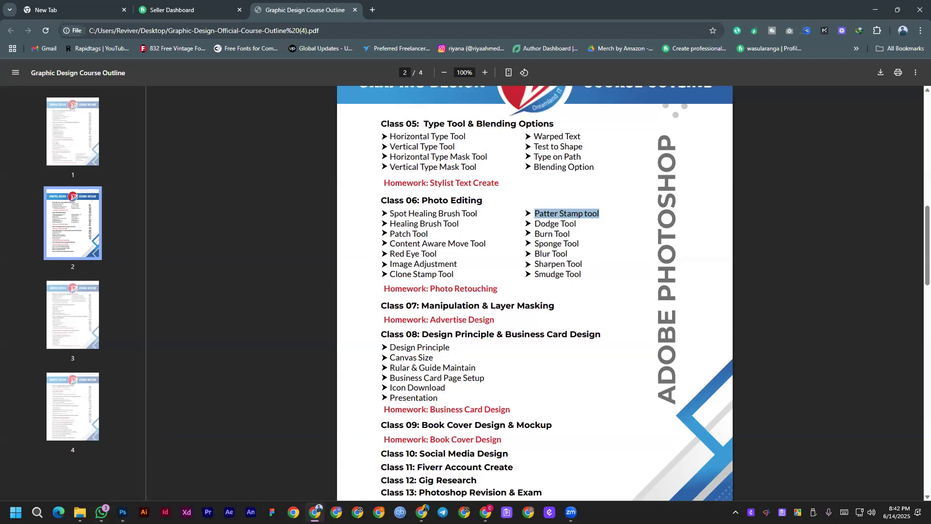
# Return to Photoshop and paint the green leaf pattern across the woman's eyes and forehead with the Pattern Stamp Tool.
pyautogui.hotkey('alt', 'Tab')
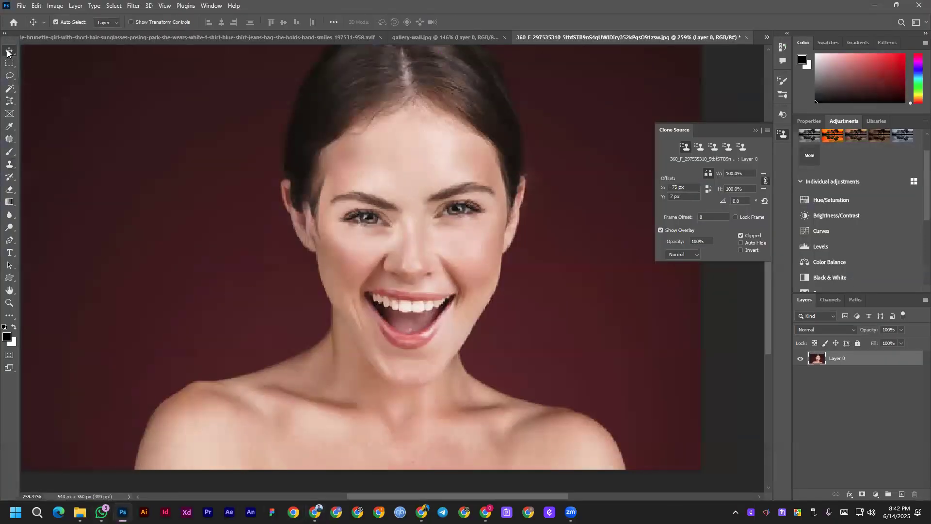
pyautogui.rightClick(5, 170)
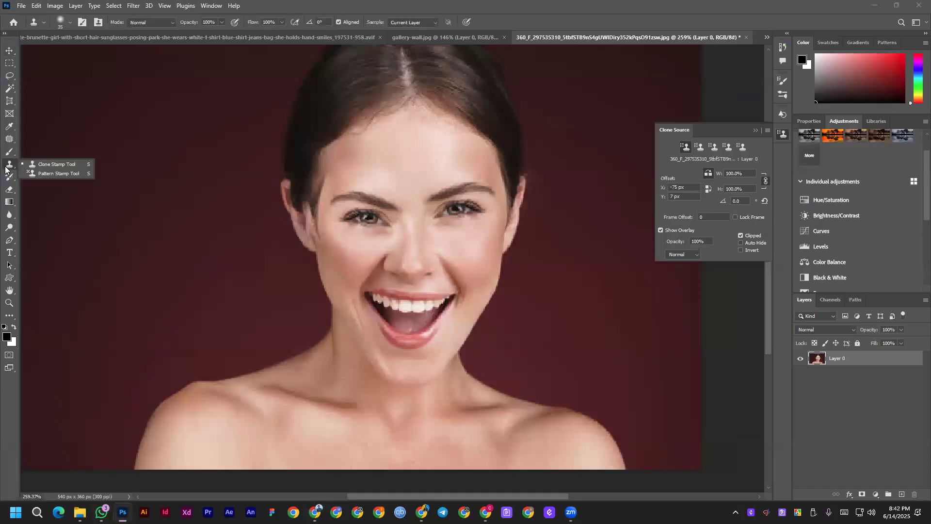
pyautogui.click(59, 173)
pyautogui.moveTo(349, 201)
pyautogui.mouseDown()
pyautogui.moveTo(315, 245)
pyautogui.moveTo(377, 211)
pyautogui.moveTo(301, 233)
pyautogui.moveTo(506, 199)
pyautogui.moveTo(304, 236)
pyautogui.moveTo(294, 189)
pyautogui.moveTo(533, 118)
pyautogui.moveTo(302, 186)
pyautogui.moveTo(290, 246)
pyautogui.moveTo(577, 157)
pyautogui.moveTo(500, 87)
pyautogui.moveTo(346, 163)
pyautogui.moveTo(310, 141)
pyautogui.moveTo(300, 156)
pyautogui.moveTo(574, 183)
pyautogui.moveTo(548, 147)
pyautogui.moveTo(390, 143)
pyautogui.moveTo(257, 176)
pyautogui.mouseUp()
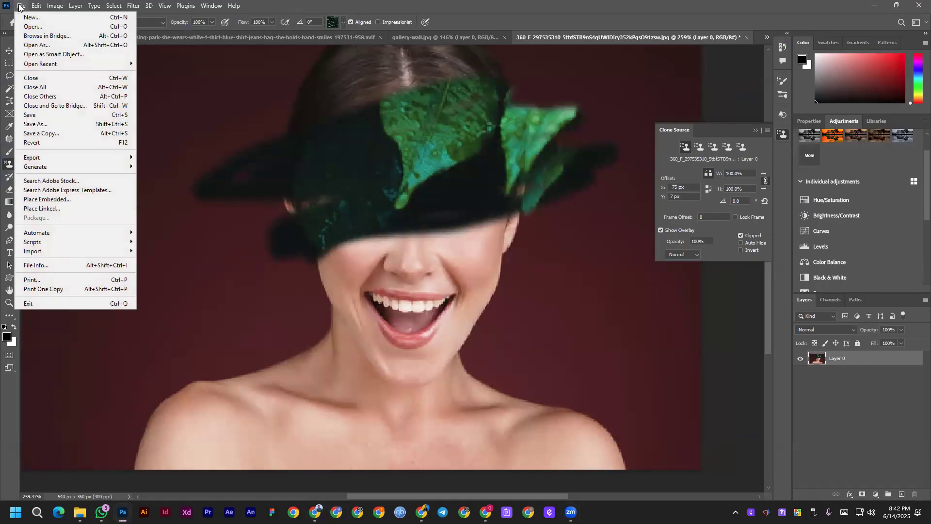
pyautogui.click(256, 39)
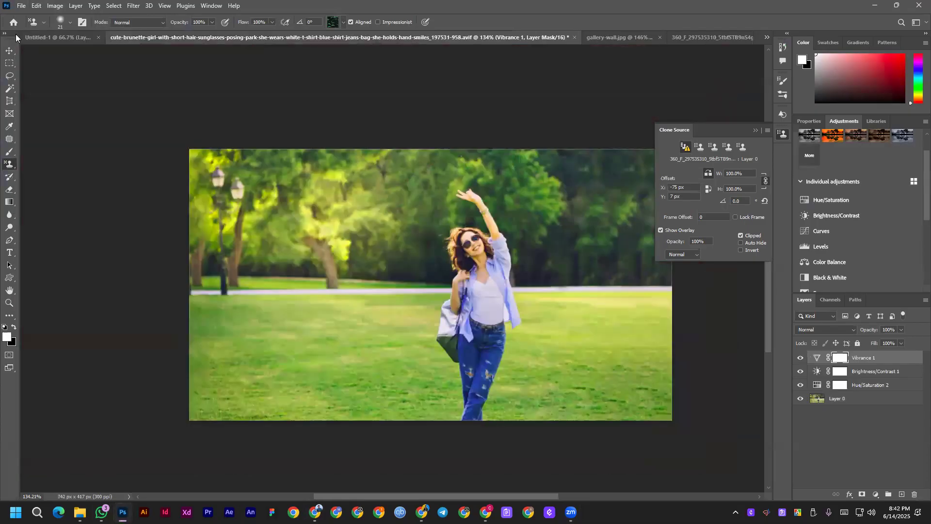
pyautogui.click(57, 38)
pyautogui.press('x')
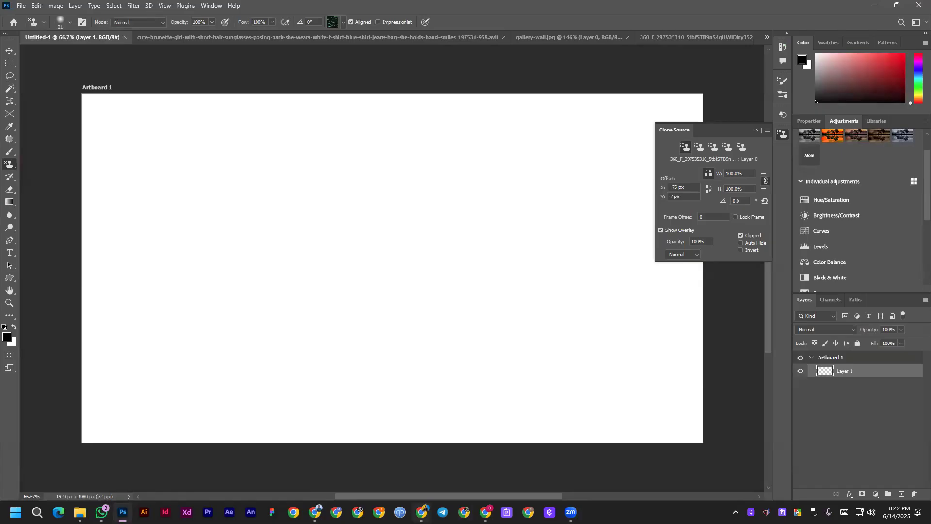
pyautogui.moveTo(485, 512)
pyautogui.click(143, 33)
pyautogui.press('x')
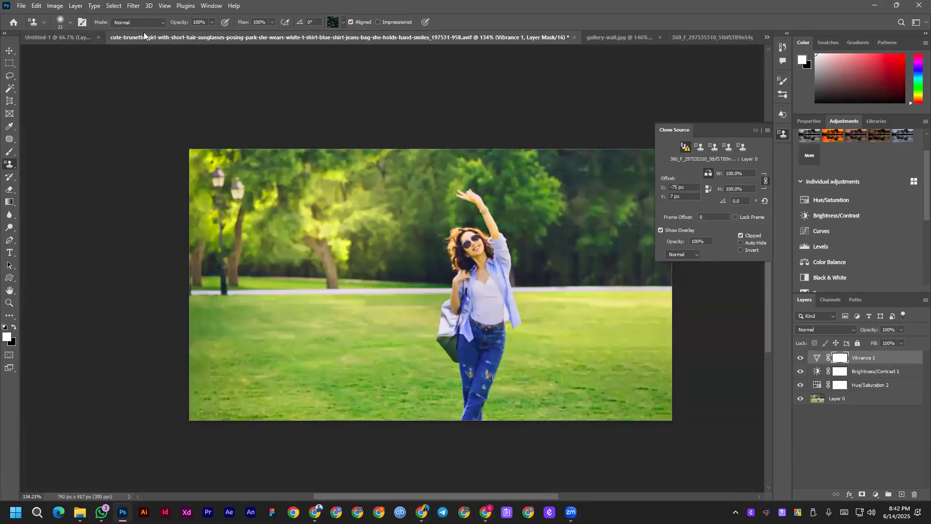
pyautogui.click(21, 5)
pyautogui.click(21, 6)
pyautogui.hotkey('ctrl', 'o')
pyautogui.scroll(-1, 373, 136)
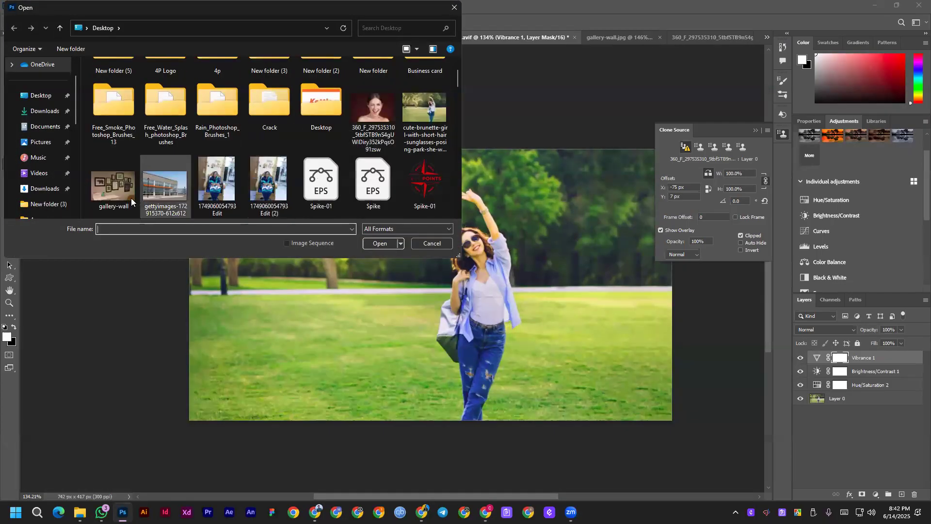
pyautogui.doubleClick(165, 187)
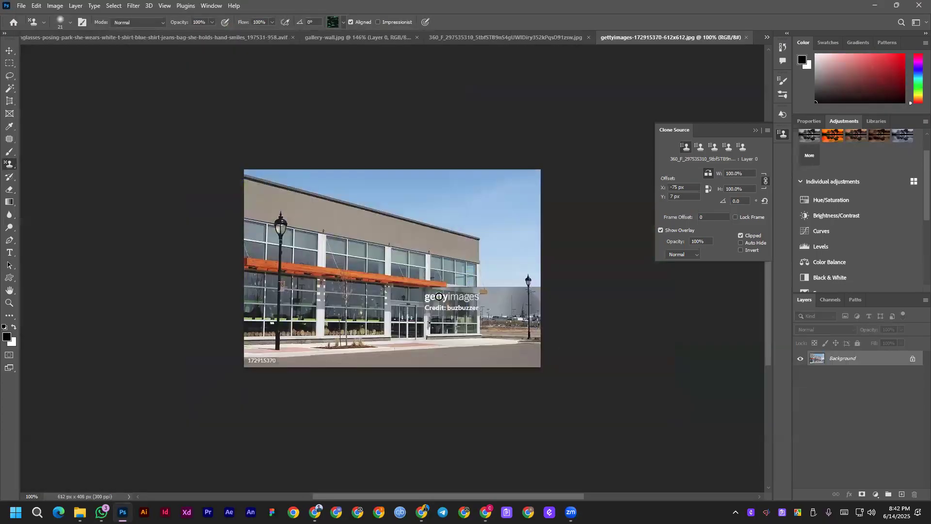
pyautogui.scroll(8, 365, 256)
pyautogui.scroll(-1, 447, 247)
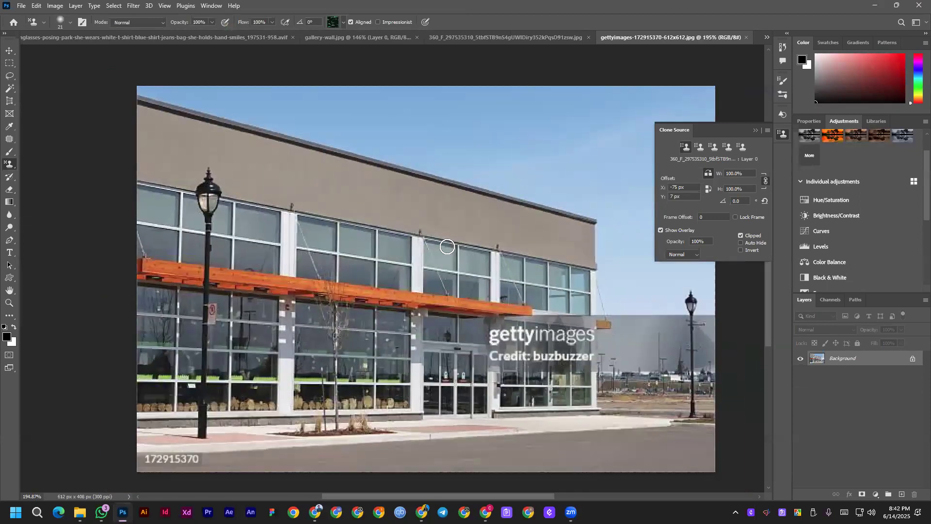
pyautogui.moveTo(553, 248); pyautogui.dragTo(533, 253)
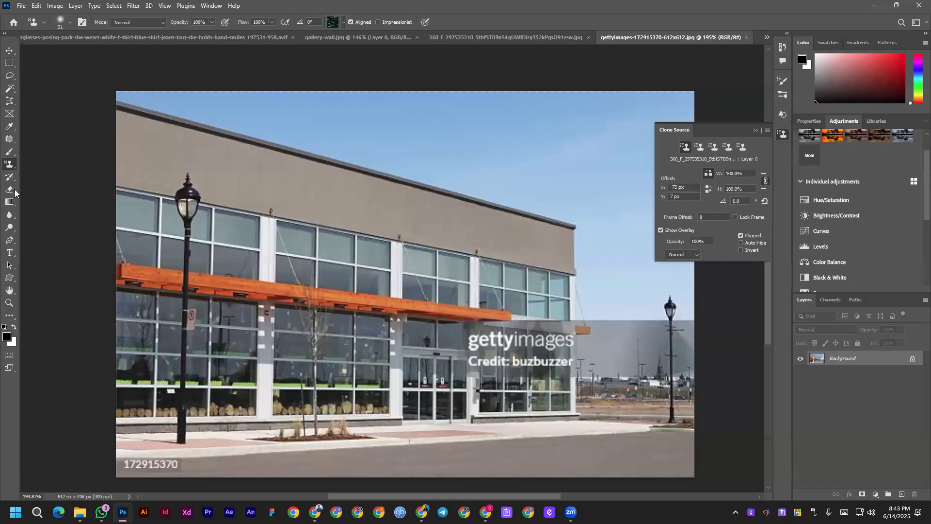
# Select the plain upper wall of the building between the lamp post and the far corner with the Polygonal Lasso Tool.
pyautogui.click(10, 63)
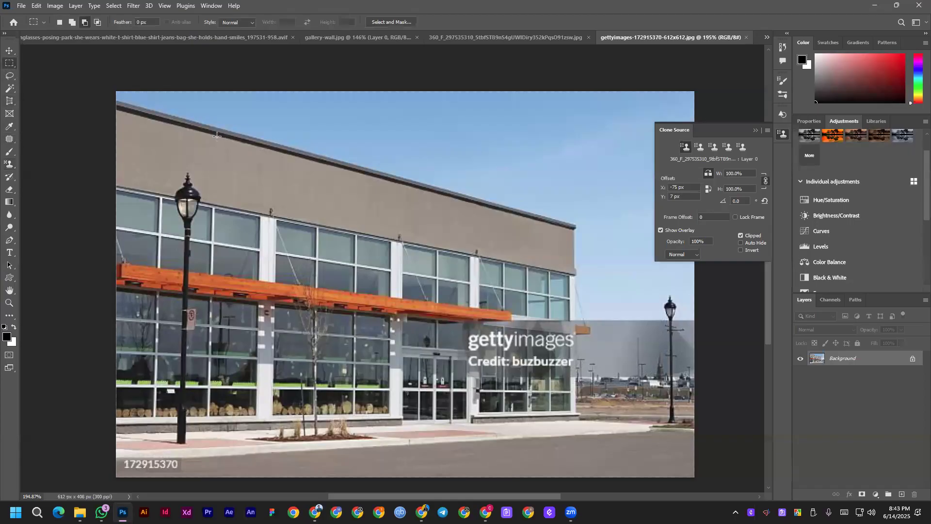
pyautogui.rightClick(10, 101)
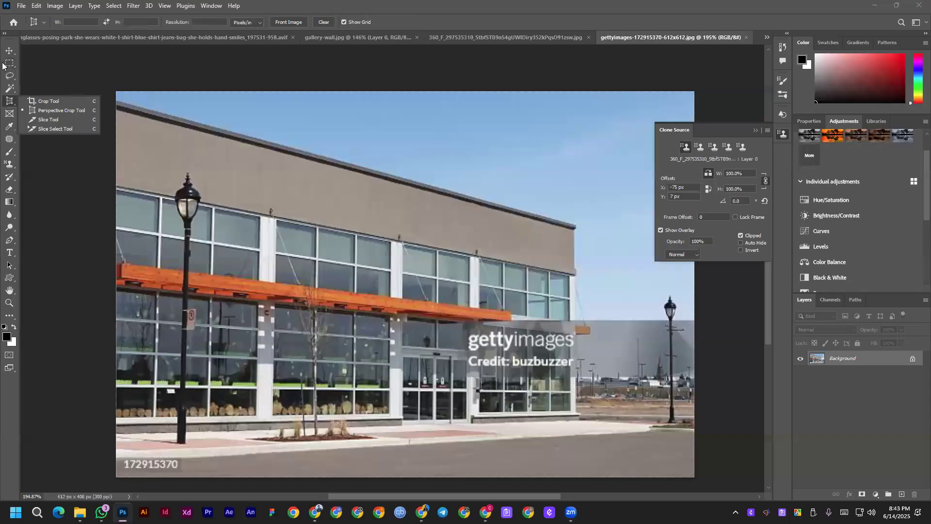
pyautogui.rightClick(10, 77)
pyautogui.click(51, 86)
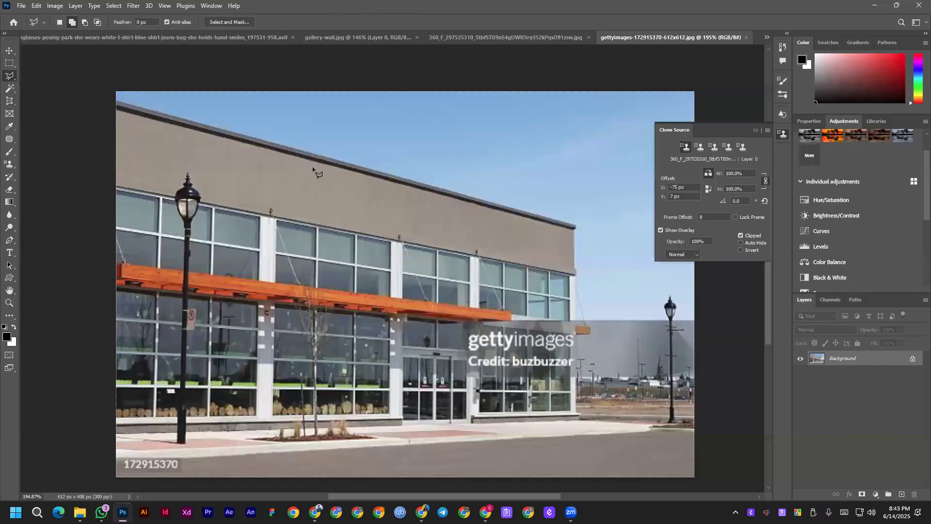
pyautogui.click(212, 136)
pyautogui.click(576, 227)
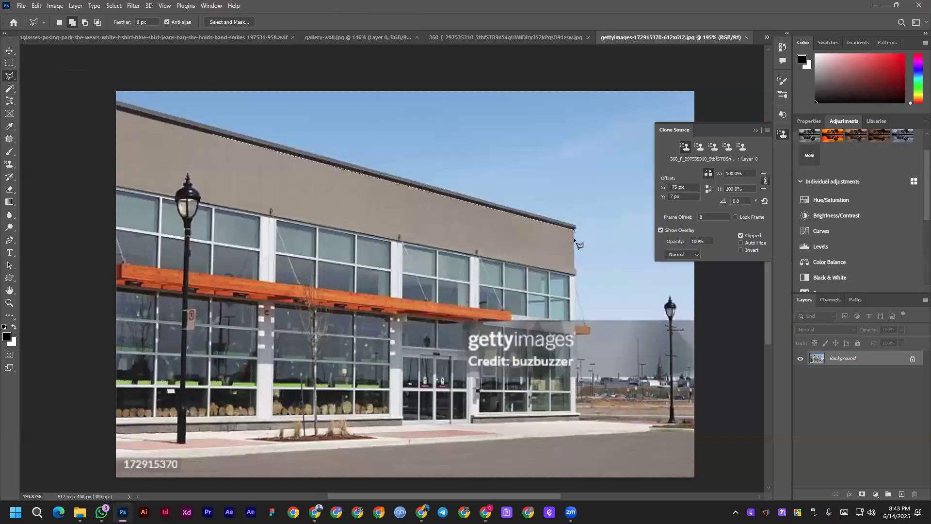
pyautogui.click(575, 274)
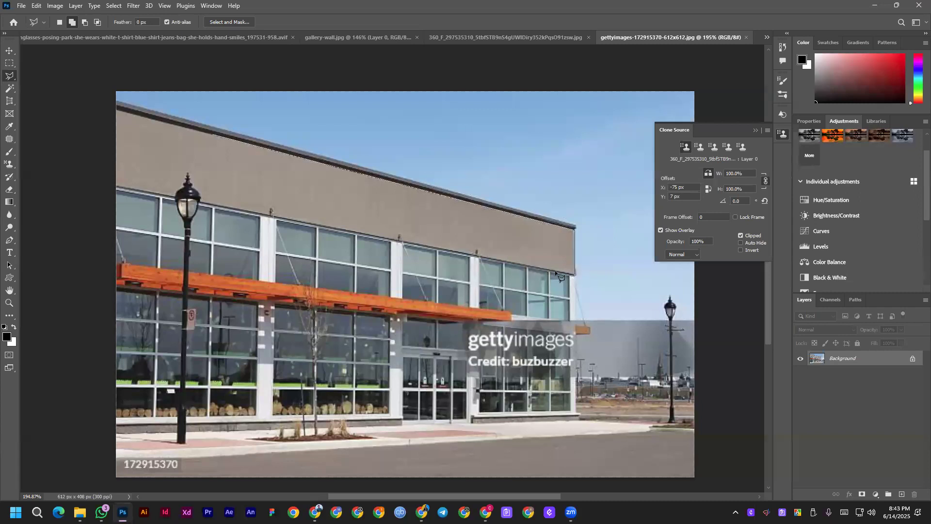
pyautogui.click(208, 203)
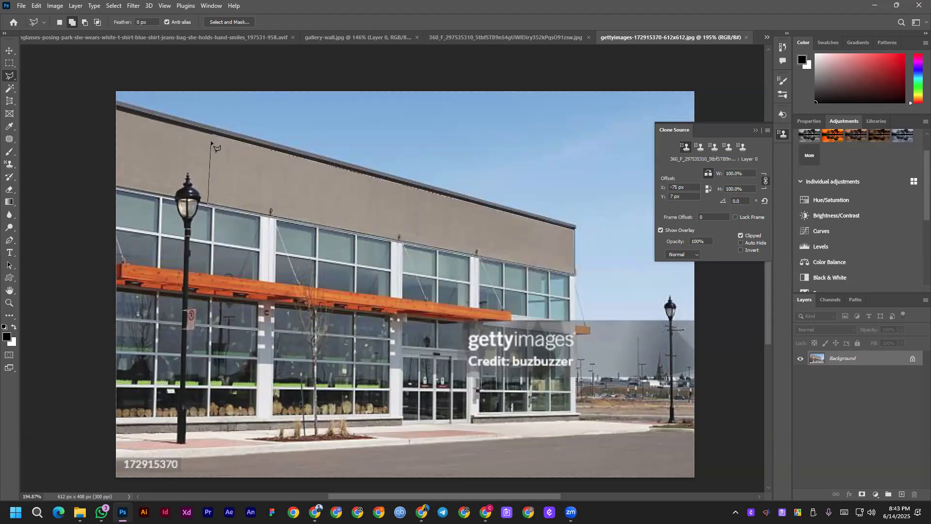
pyautogui.click(212, 135)
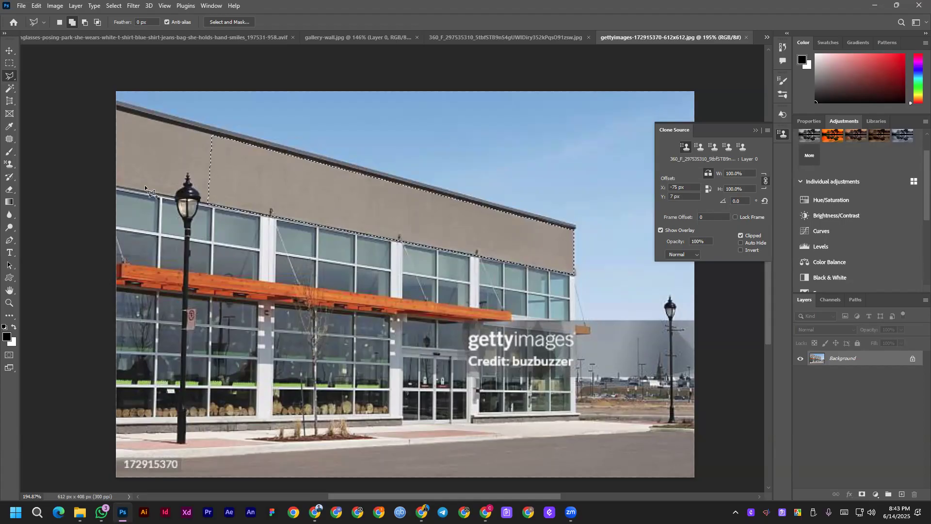
# Paint the selected wall with the yellow tree pattern from the Trees group using the Pattern Stamp Tool.
pyautogui.click(6, 165)
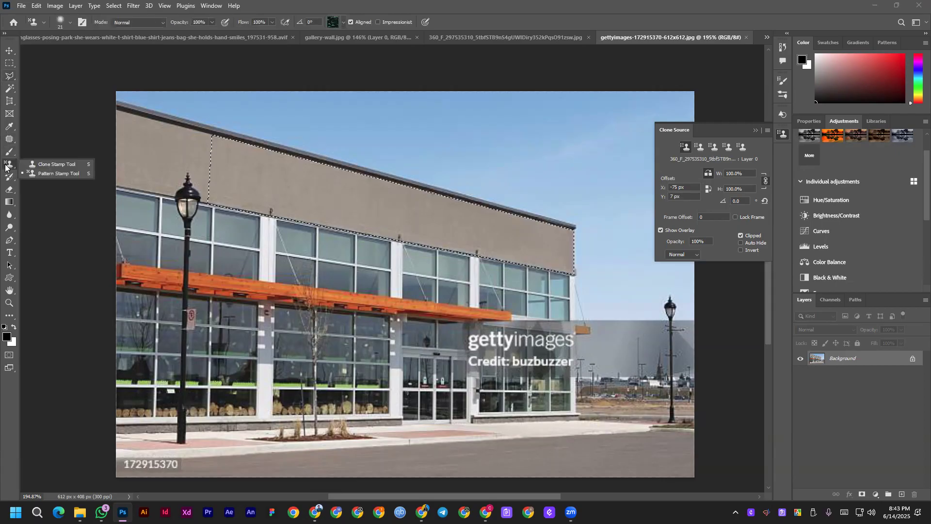
pyautogui.click(53, 173)
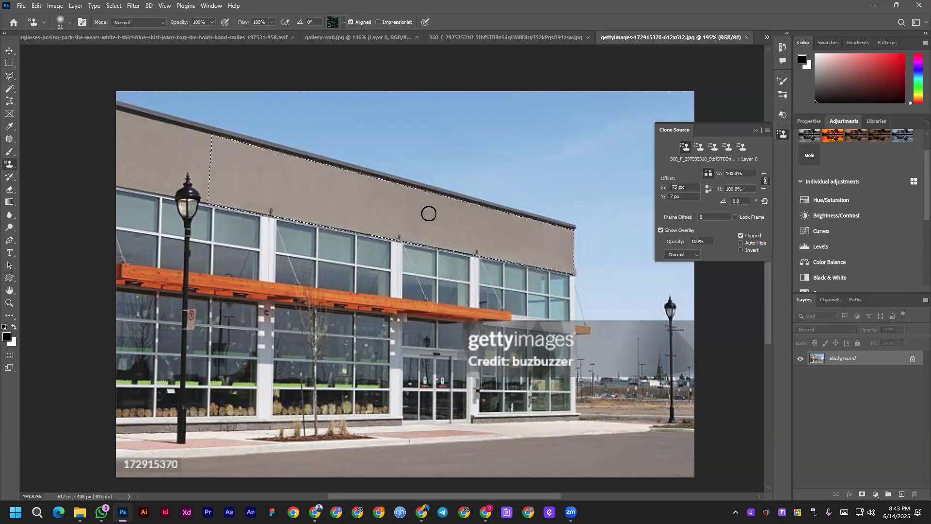
pyautogui.click(343, 23)
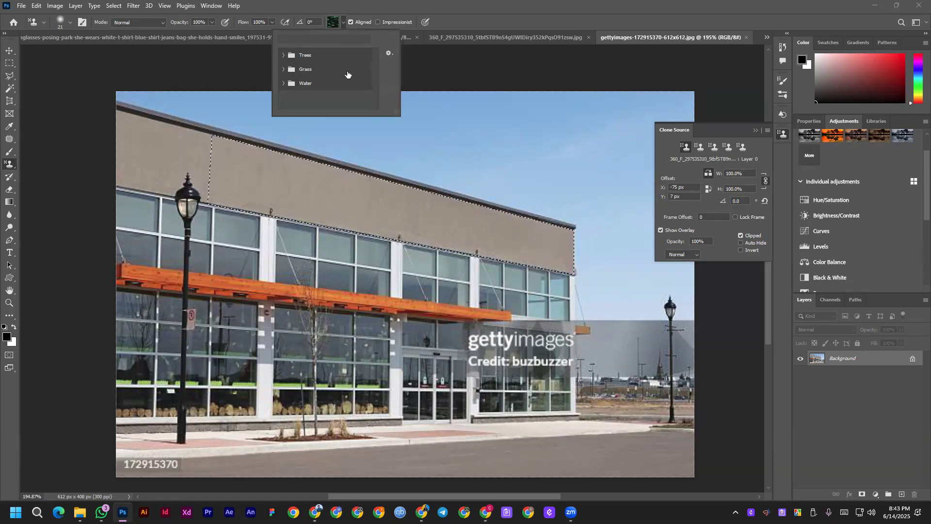
pyautogui.click(284, 54)
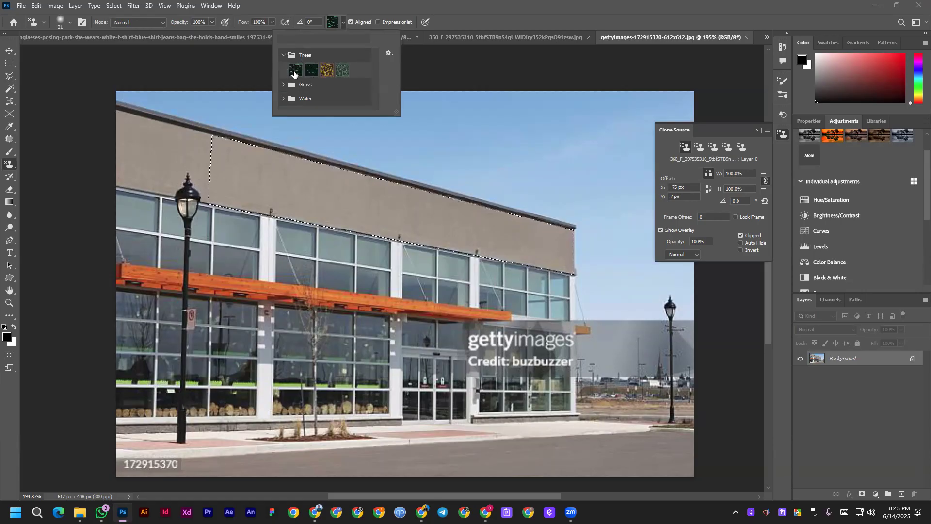
pyautogui.click(325, 71)
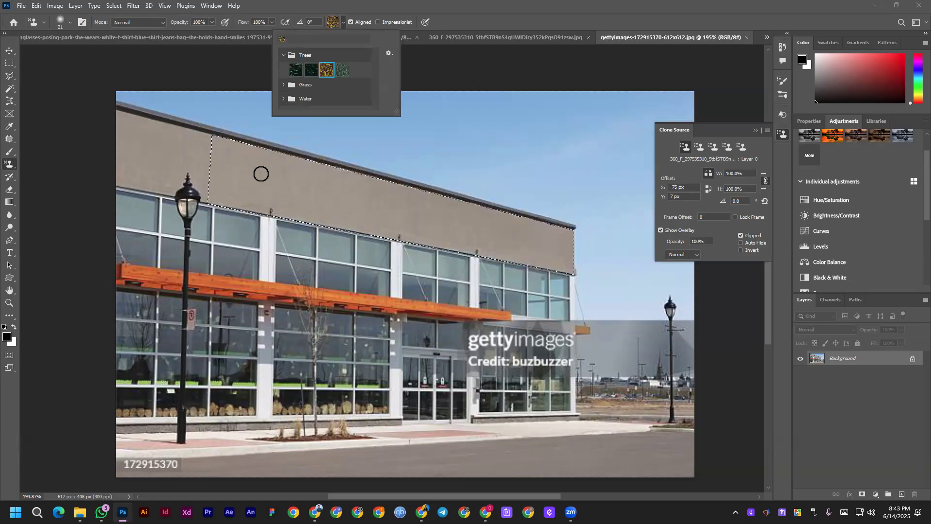
pyautogui.moveTo(261, 173); pyautogui.dragTo(270, 186)
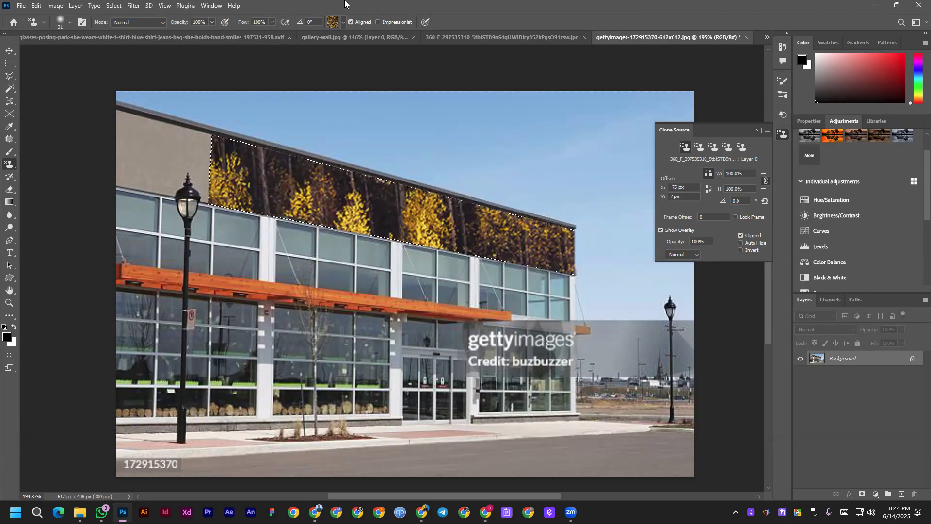
# Choose a green pattern from the Grass group and paint it over the whole selected wall.
pyautogui.click(344, 22)
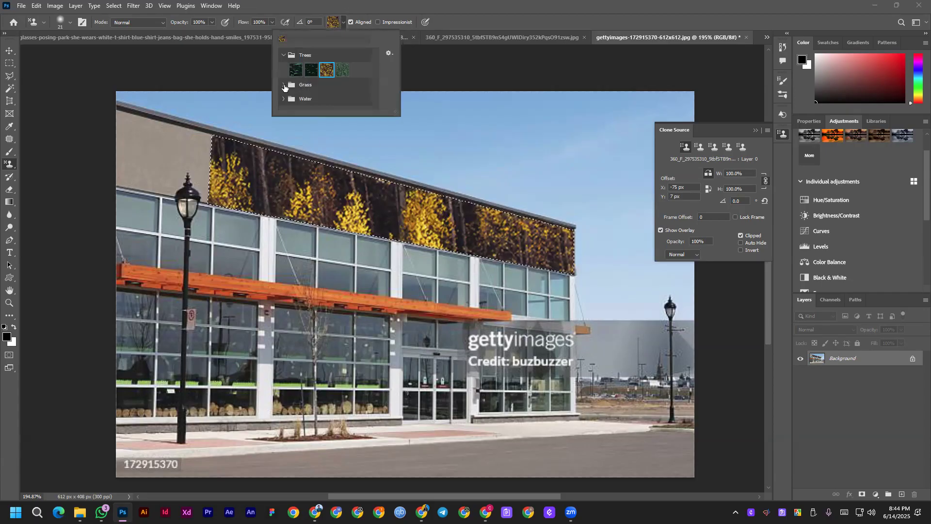
pyautogui.click(327, 99)
pyautogui.click(430, 208)
pyautogui.moveTo(430, 208)
pyautogui.mouseDown()
pyautogui.moveTo(512, 242)
pyautogui.moveTo(488, 279)
pyautogui.moveTo(558, 256)
pyautogui.moveTo(514, 222)
pyautogui.moveTo(316, 194)
pyautogui.moveTo(414, 200)
pyautogui.moveTo(403, 214)
pyautogui.moveTo(394, 200)
pyautogui.moveTo(300, 204)
pyautogui.moveTo(262, 184)
pyautogui.moveTo(233, 213)
pyautogui.moveTo(231, 186)
pyautogui.moveTo(322, 147)
pyautogui.moveTo(229, 137)
pyautogui.moveTo(306, 127)
pyautogui.moveTo(271, 151)
pyautogui.mouseUp()
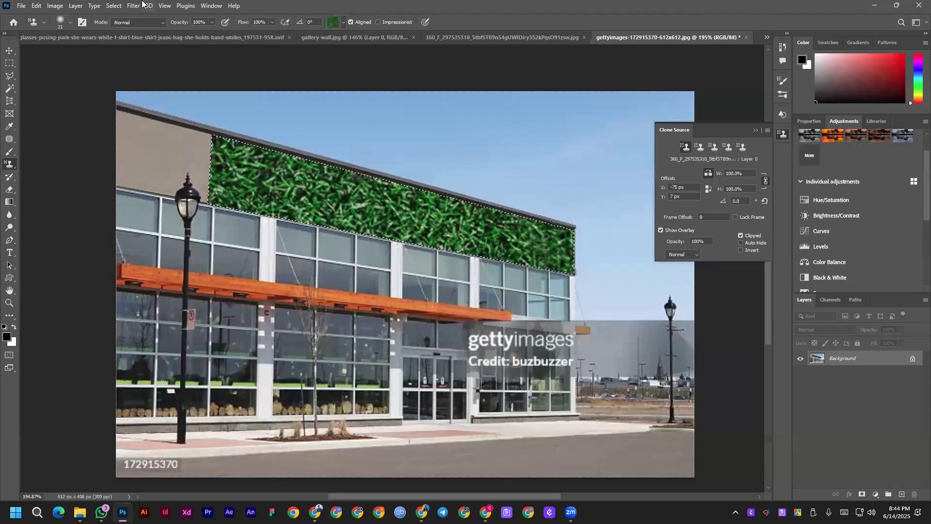
# Close the gallery-wall and cute-brunette-girl images without saving their changes.
pyautogui.click(51, 37)
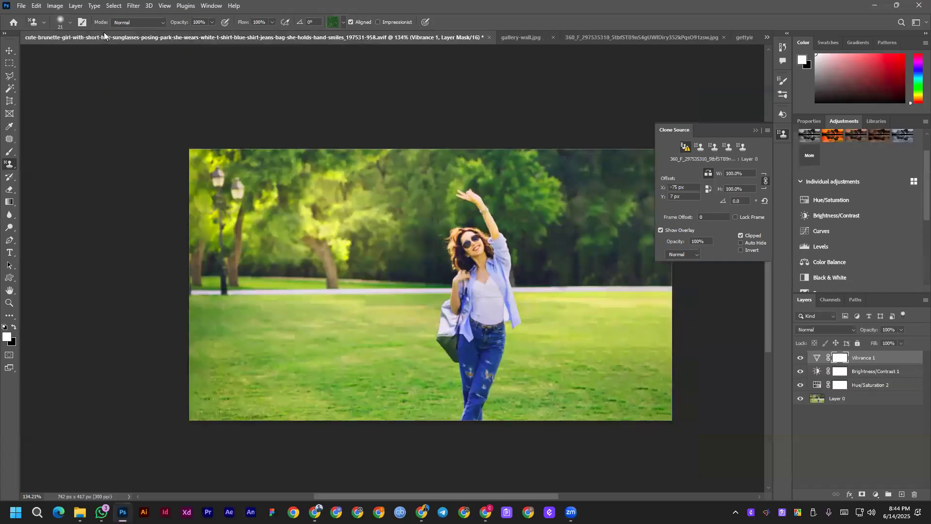
pyautogui.click(529, 39)
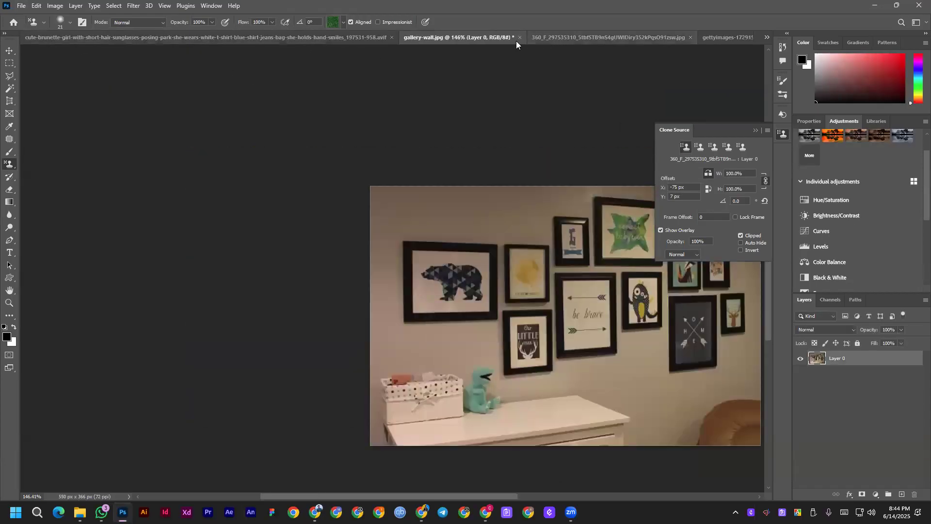
pyautogui.click(518, 38)
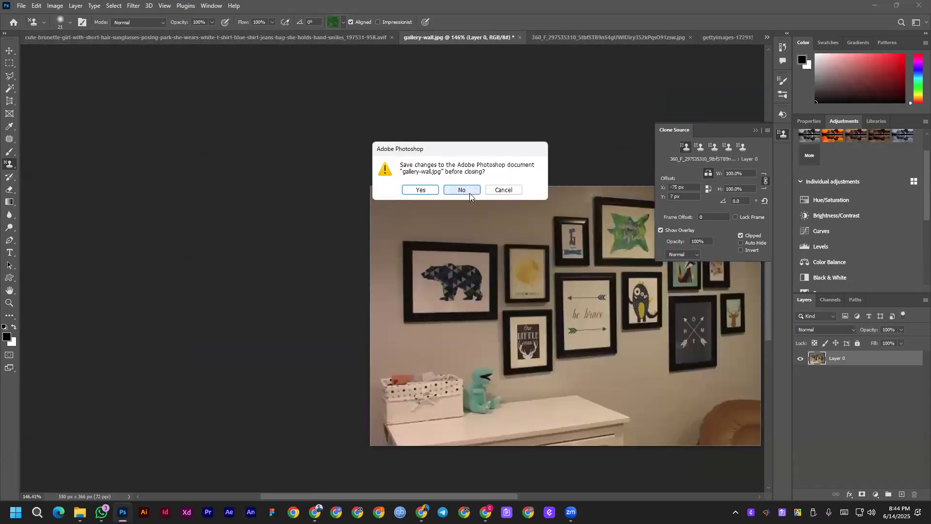
pyautogui.click(469, 193)
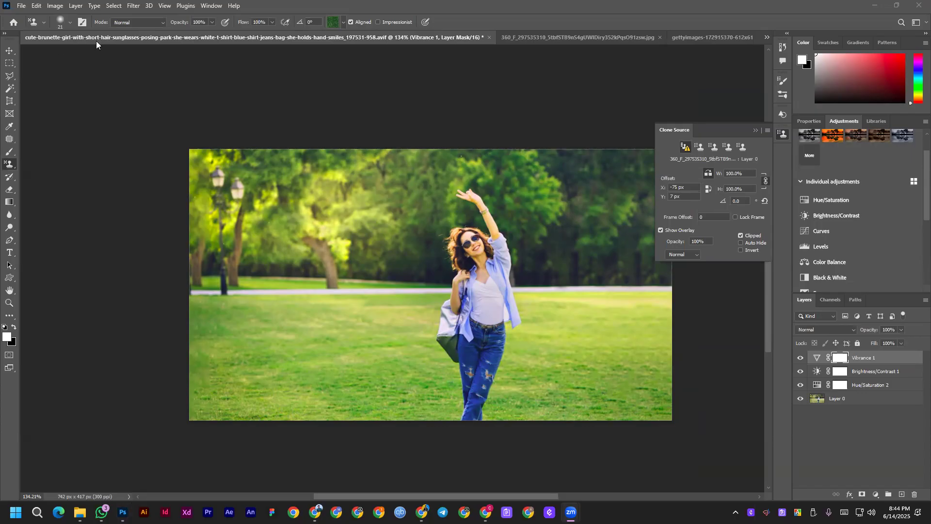
pyautogui.click(488, 37)
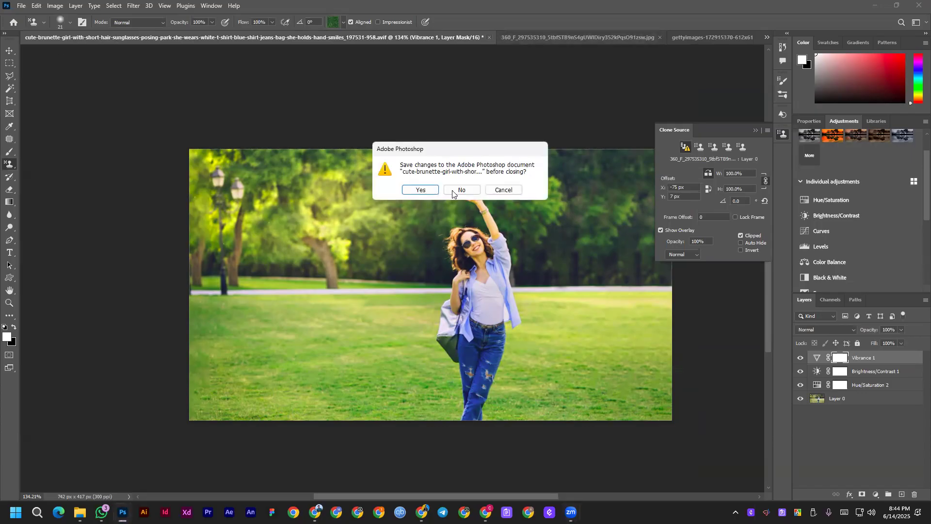
pyautogui.click(458, 190)
# Draw a flower custom shape about 326 by 479 px on the blank Untitled-1 artboard and shift it slightly down and inward.
pyautogui.click(70, 38)
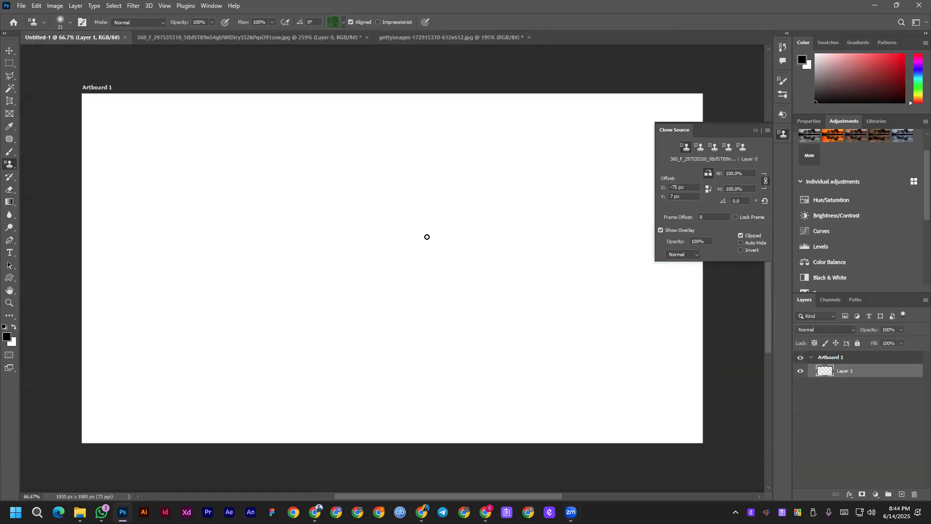
pyautogui.moveTo(705, 127); pyautogui.dragTo(740, 91)
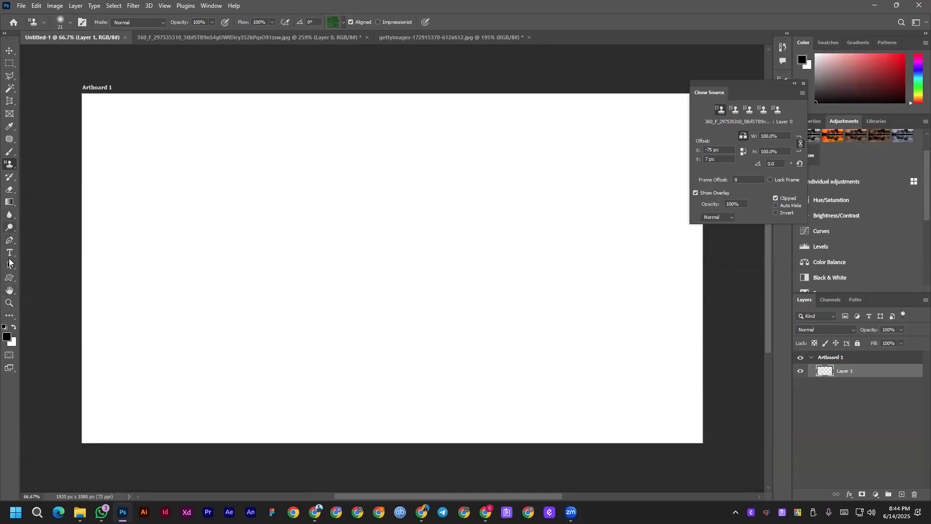
pyautogui.click(9, 279)
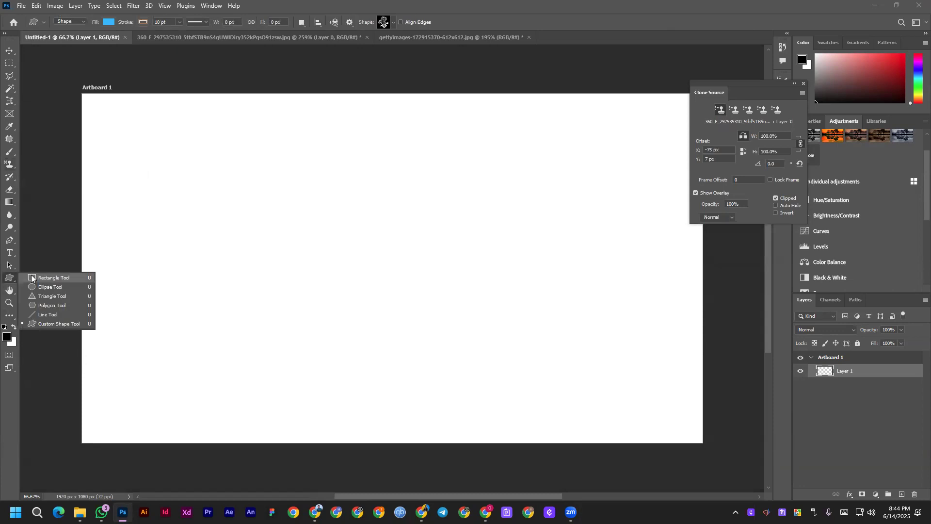
pyautogui.moveTo(133, 151); pyautogui.dragTo(238, 305)
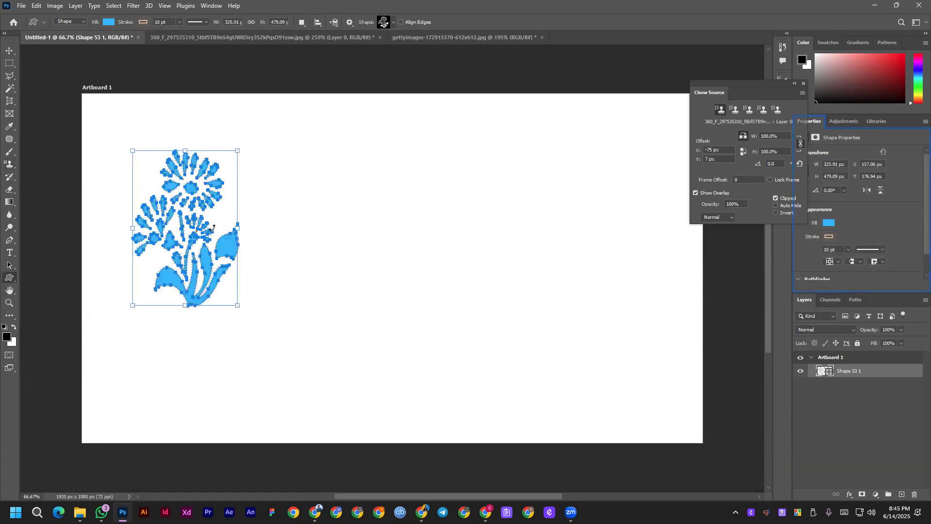
pyautogui.click(8, 54)
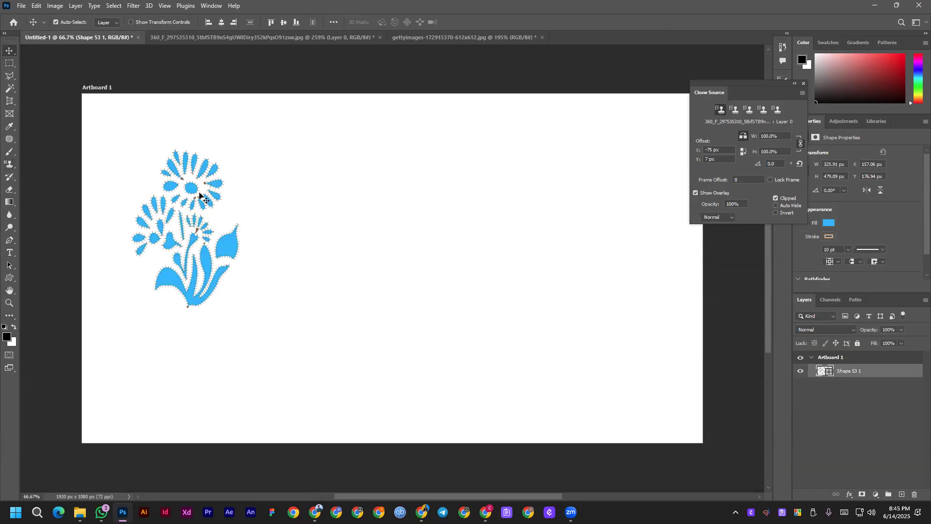
pyautogui.moveTo(191, 189); pyautogui.dragTo(202, 209)
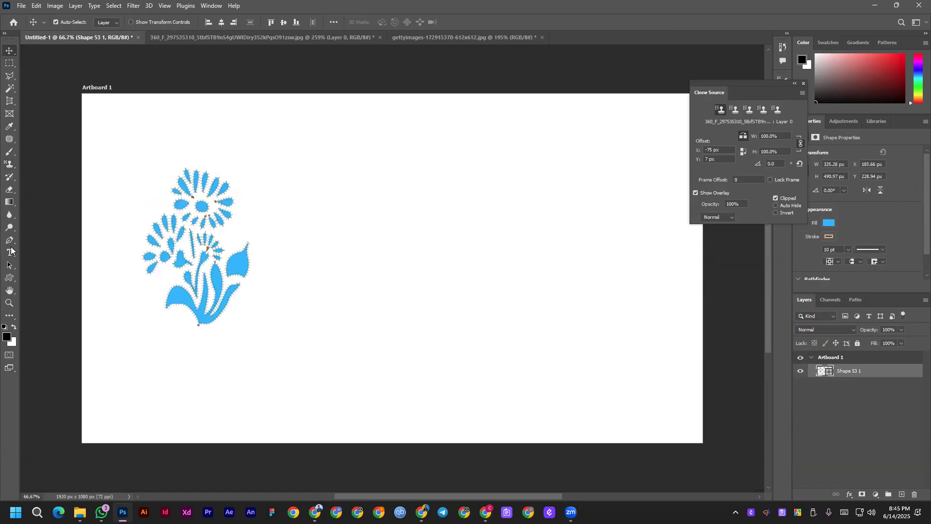
# Remove the stroke from the blue flower shape.
pyautogui.click(10, 280)
pyautogui.click(142, 22)
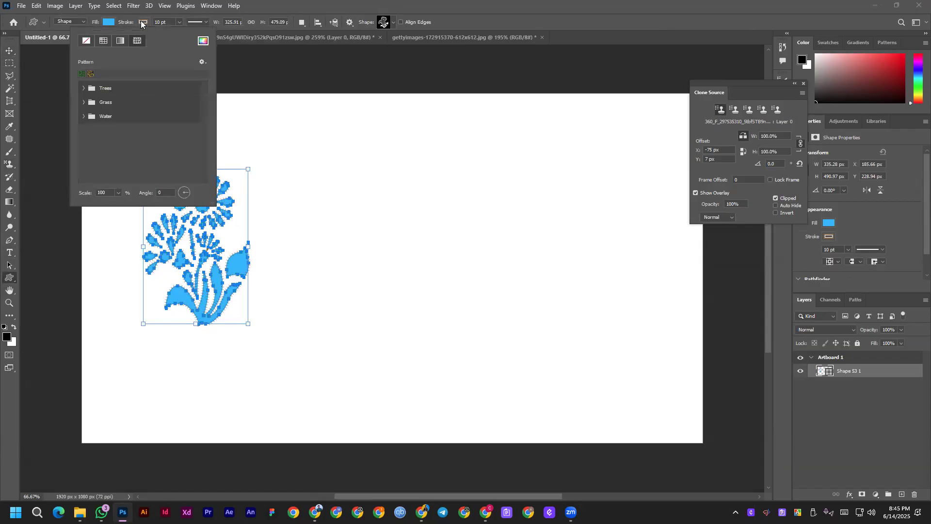
pyautogui.click(85, 42)
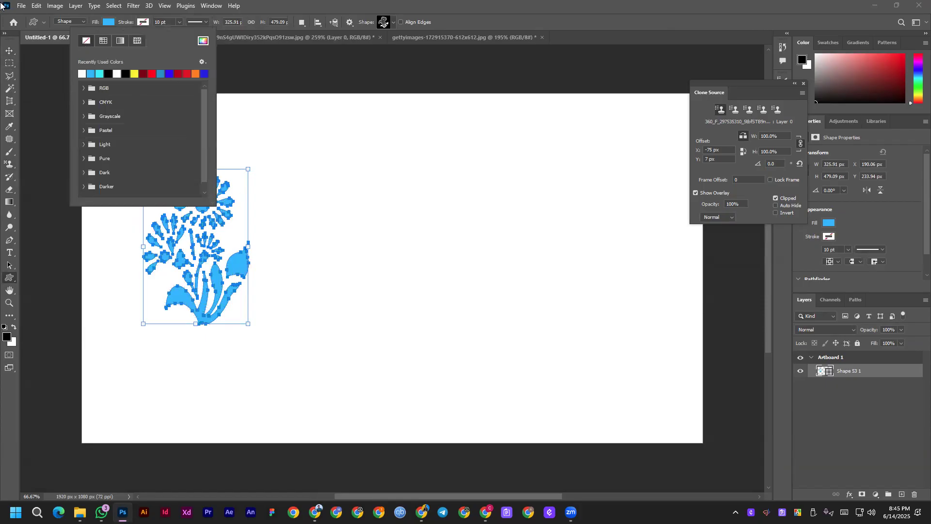
# Duplicate the flower beside the original and turn the copy upside down.
pyautogui.click(8, 50)
pyautogui.moveTo(236, 267); pyautogui.dragTo(351, 272)
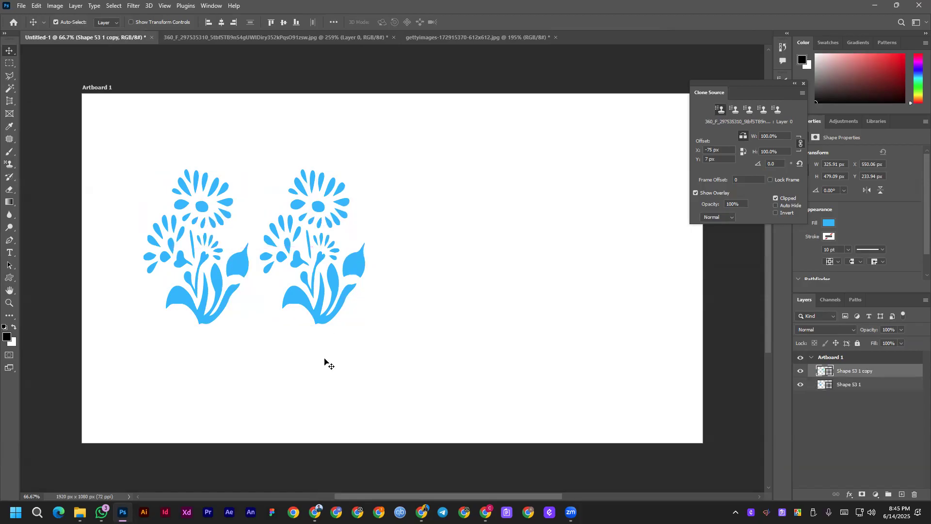
pyautogui.hotkey('ctrl', 't')
pyautogui.moveTo(374, 326); pyautogui.dragTo(210, 97)
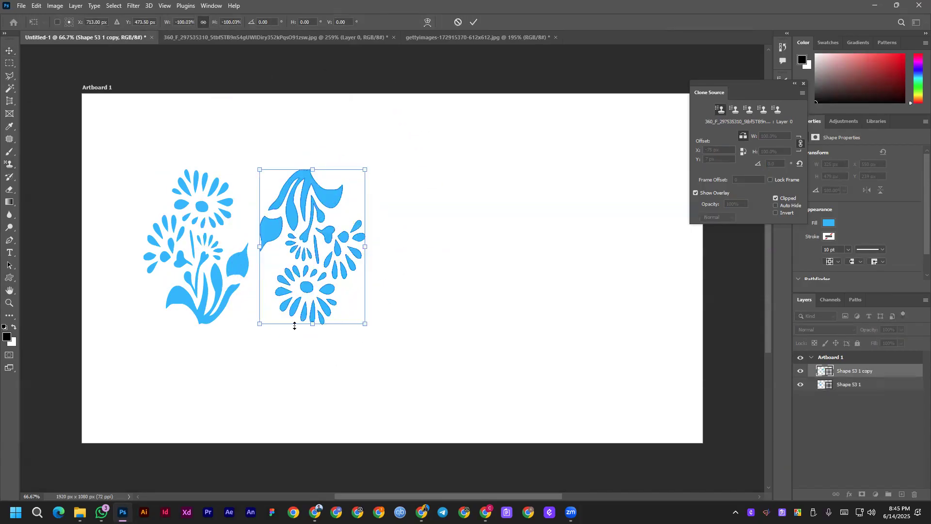
pyautogui.click(472, 24)
# Stack an inverted flower above the upright one along the artboard's left edge, and duplicate that pair on the other side of the centre flower.
pyautogui.moveTo(209, 212); pyautogui.dragTo(155, 318)
pyautogui.moveTo(319, 189); pyautogui.dragTo(151, 138)
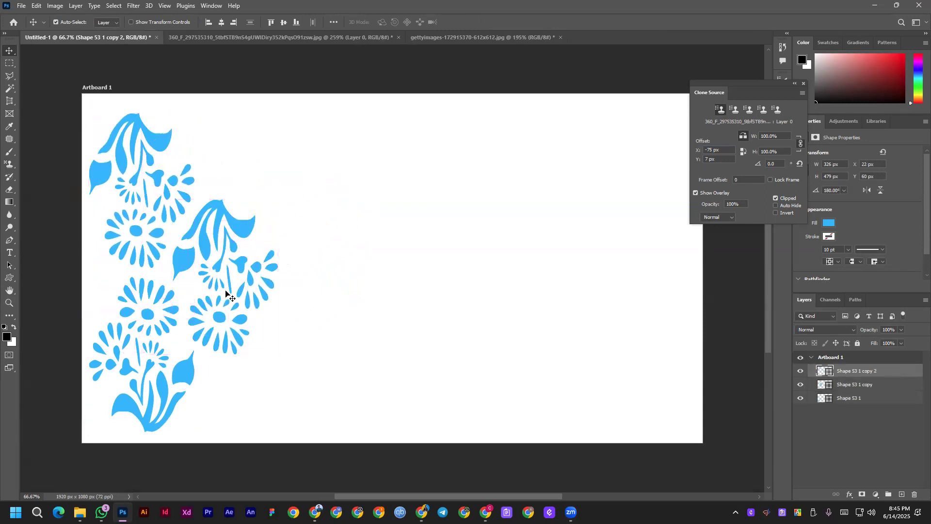
pyautogui.keyDown('shift'); pyautogui.click(149, 316); pyautogui.keyUp('shift')
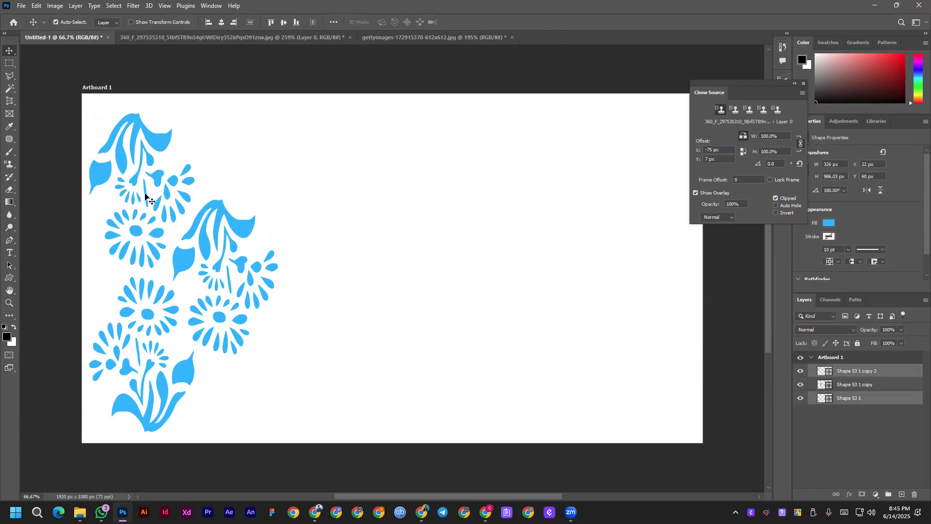
pyautogui.moveTo(152, 143); pyautogui.dragTo(322, 158)
pyautogui.moveTo(93, 110); pyautogui.dragTo(377, 415)
pyautogui.moveTo(302, 248); pyautogui.dragTo(580, 247)
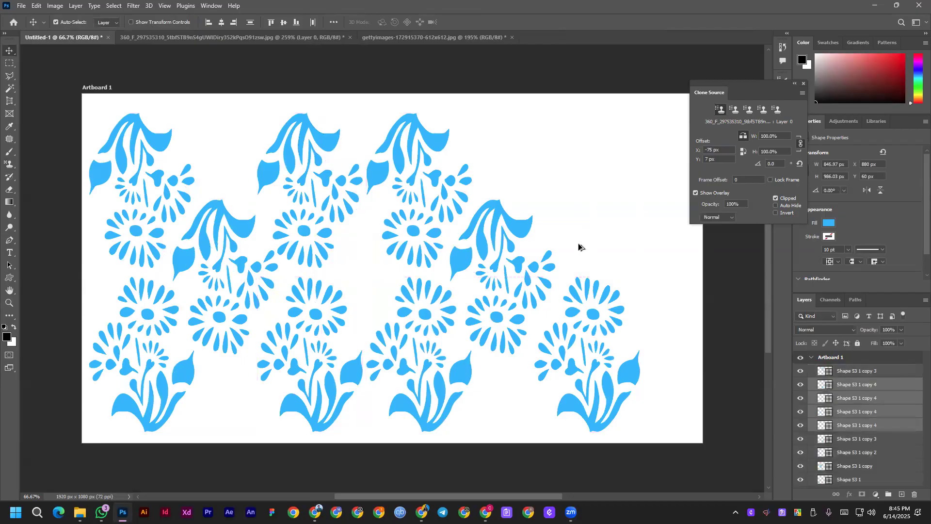
pyautogui.hotkey('ctrl', 'z')
pyautogui.hotkey('ctrl', 'z')
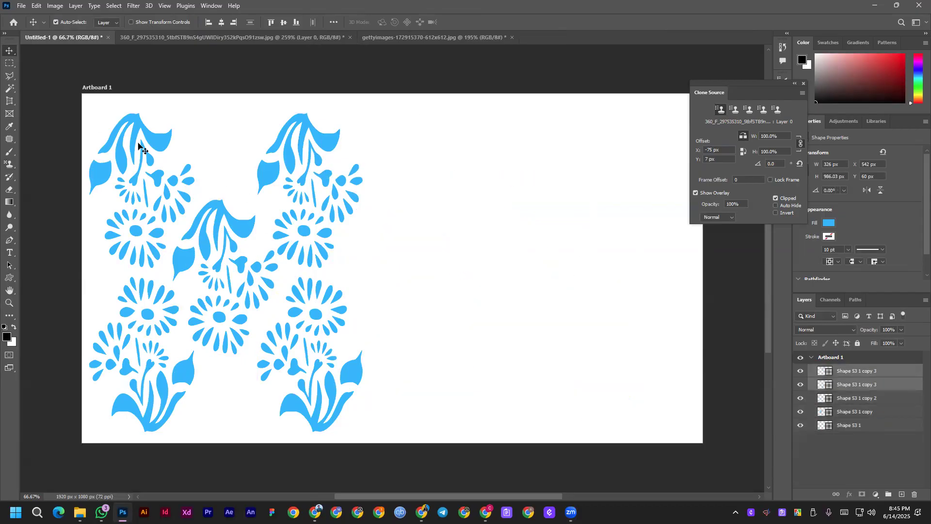
pyautogui.hotkey('ctrl', 'z')
pyautogui.hotkey('ctrl', 'z')
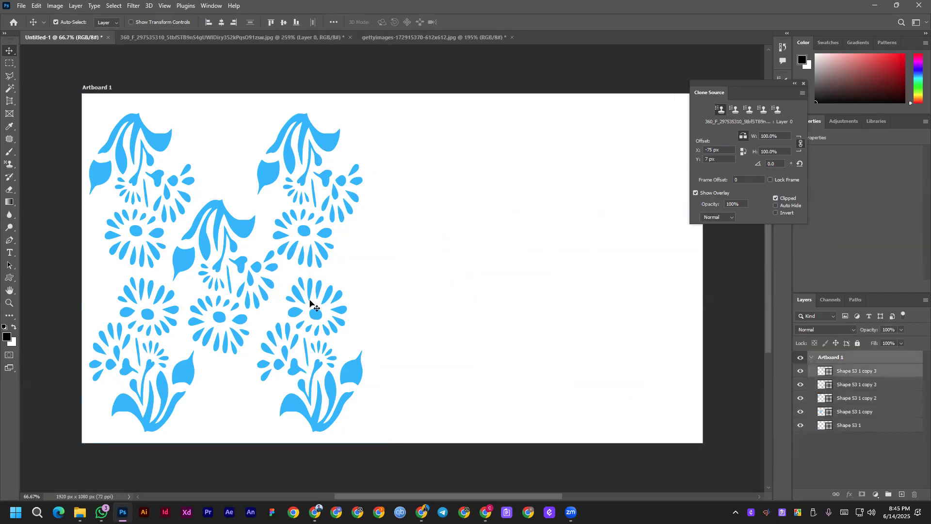
# Duplicate the group's four corner flowers into the empty right half of the artboard.
pyautogui.click(157, 142)
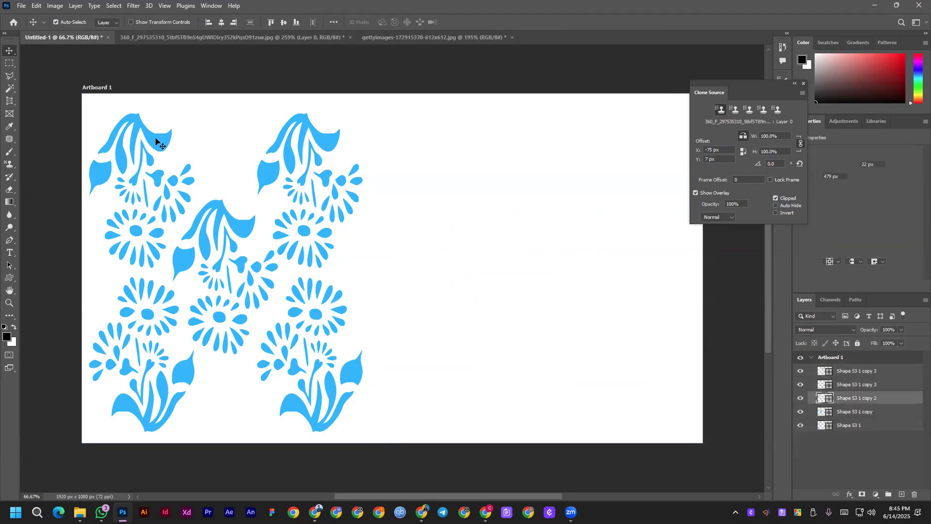
pyautogui.keyDown('shift'); pyautogui.click(329, 141); pyautogui.keyUp('shift')
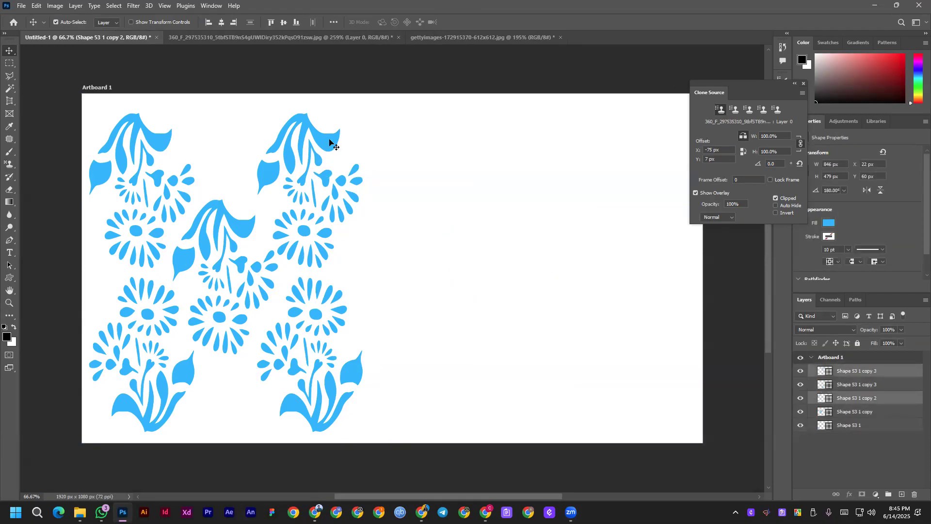
pyautogui.keyDown('shift'); pyautogui.click(312, 320); pyautogui.keyUp('shift')
pyautogui.keyDown('shift'); pyautogui.click(185, 364); pyautogui.keyUp('shift')
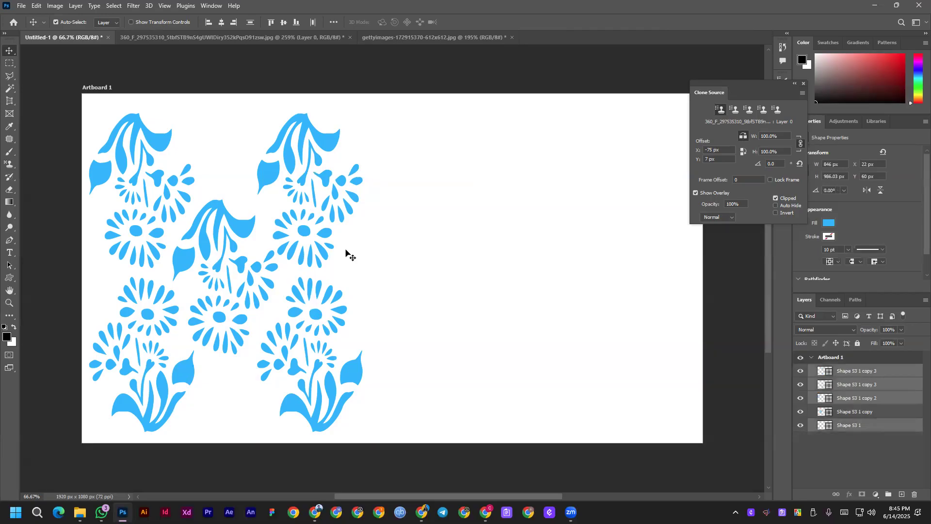
pyautogui.moveTo(504, 380); pyautogui.dragTo(664, 380)
# Duplicate the centre flower so each group has one, and position the left group's centre flower at X 280 px, Y 300 px.
pyautogui.moveTo(218, 320)
pyautogui.mouseDown()
pyautogui.moveTo(510, 322)
pyautogui.moveTo(410, 310)
pyautogui.moveTo(233, 312)
pyautogui.mouseUp()
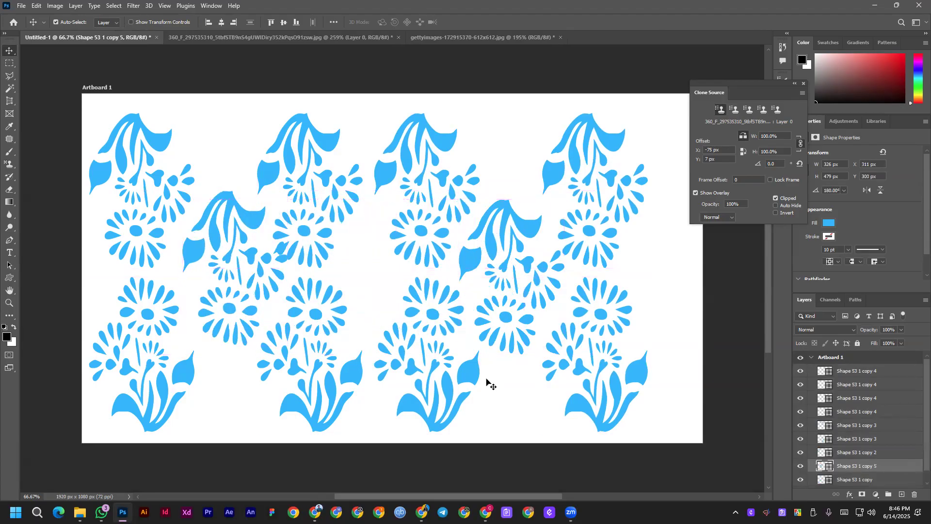
pyautogui.scroll(-1, 458, 332)
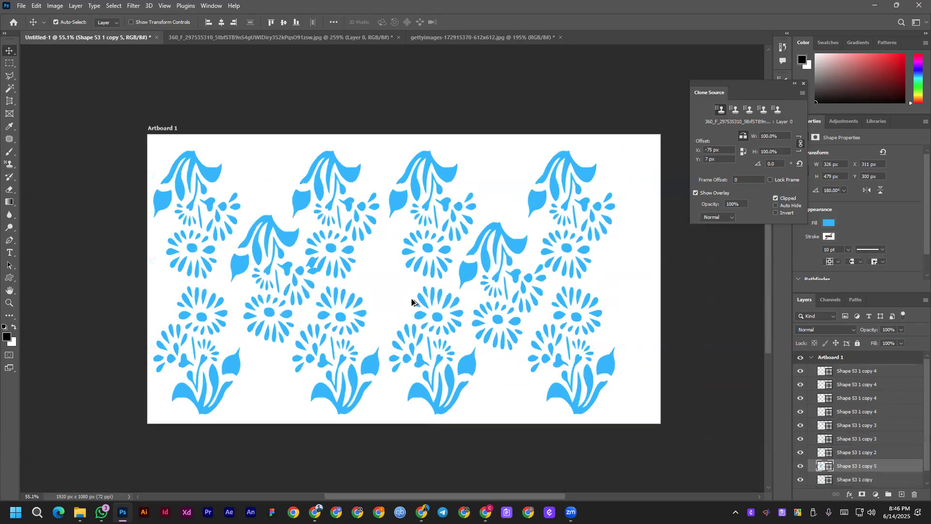
pyautogui.moveTo(279, 228); pyautogui.dragTo(271, 228)
pyautogui.scroll(-1, 320, 289)
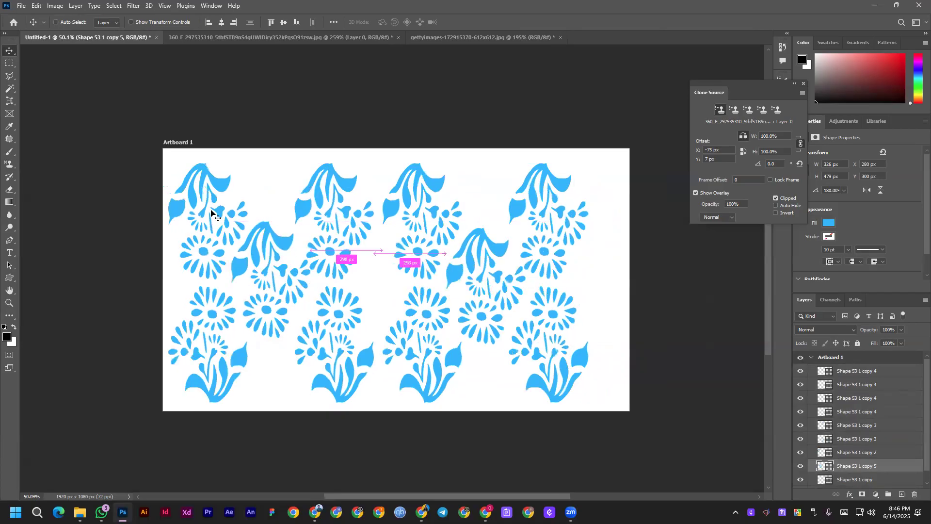
# Select all the flower shape layers in Artboard 1, leaving no pixel selection active.
pyautogui.hotkey('ctrl', 'a')
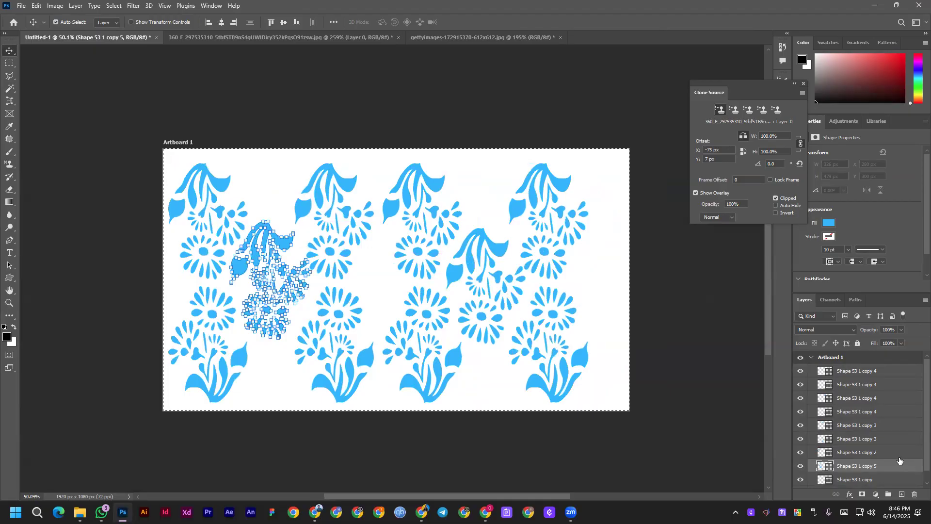
pyautogui.click(889, 371)
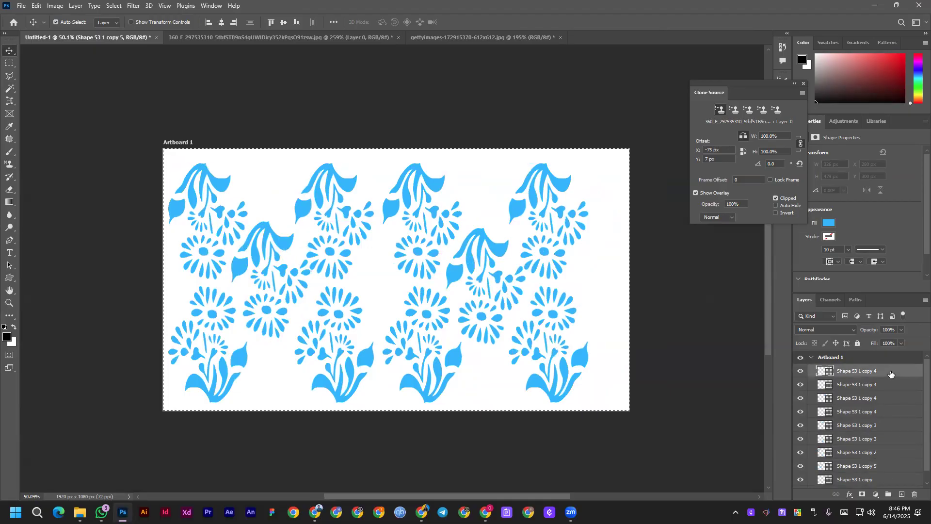
pyautogui.press('ctrl')
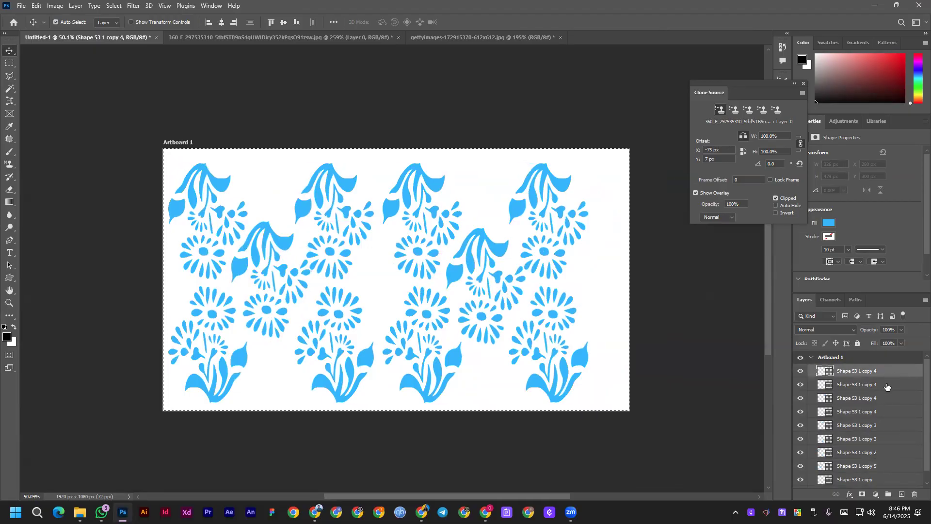
pyautogui.keyDown('ctrl'); pyautogui.click(887, 385); pyautogui.keyUp('ctrl')
pyautogui.keyDown('ctrl'); pyautogui.click(890, 399); pyautogui.keyUp('ctrl')
pyautogui.keyDown('ctrl'); pyautogui.click(888, 411); pyautogui.keyUp('ctrl')
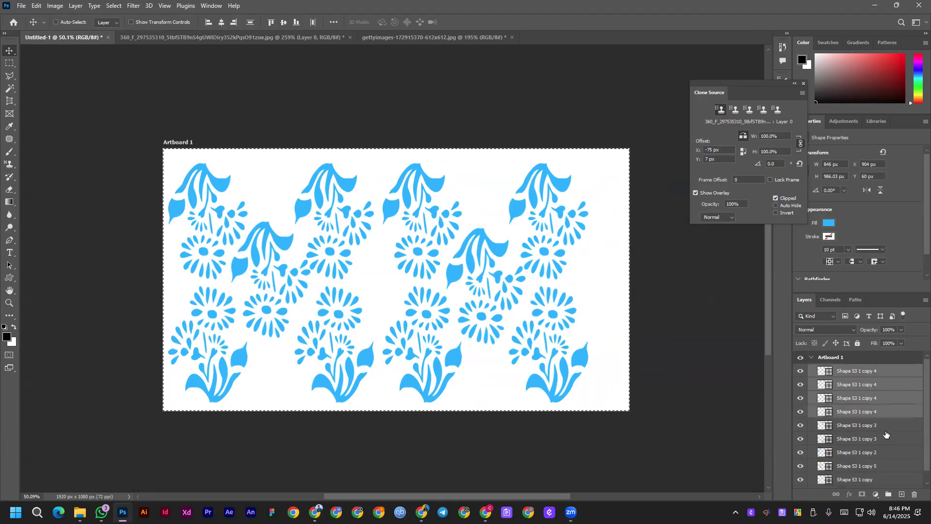
pyautogui.keyDown('ctrl'); pyautogui.click(886, 425); pyautogui.keyUp('ctrl')
pyautogui.keyDown('ctrl'); pyautogui.click(885, 439); pyautogui.keyUp('ctrl')
pyautogui.keyDown('ctrl'); pyautogui.click(882, 452); pyautogui.keyUp('ctrl')
pyautogui.keyDown('ctrl'); pyautogui.click(881, 467); pyautogui.keyUp('ctrl')
pyautogui.keyDown('ctrl'); pyautogui.click(875, 482); pyautogui.keyUp('ctrl')
pyautogui.scroll(-1, 873, 485)
pyautogui.keyDown('ctrl'); pyautogui.click(866, 482); pyautogui.keyUp('ctrl')
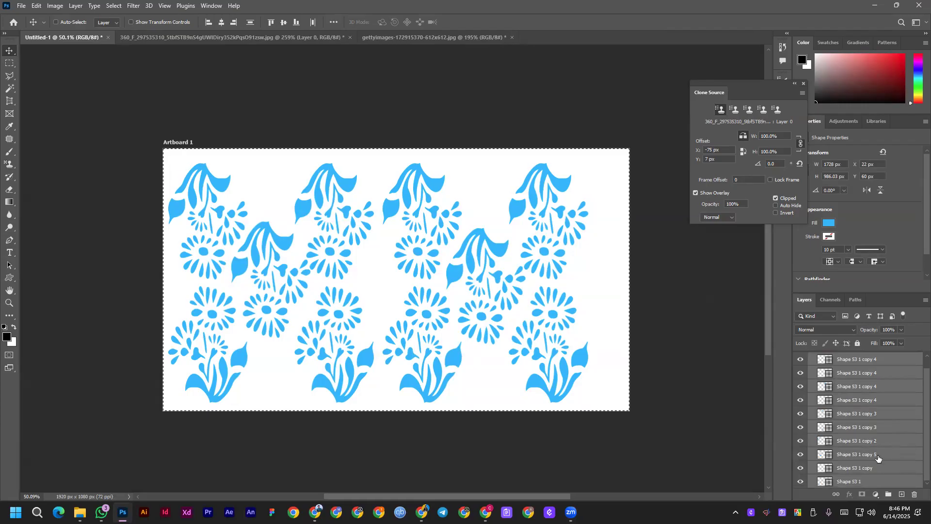
pyautogui.hotkey('ctrl', 'd')
pyautogui.click(37, 5)
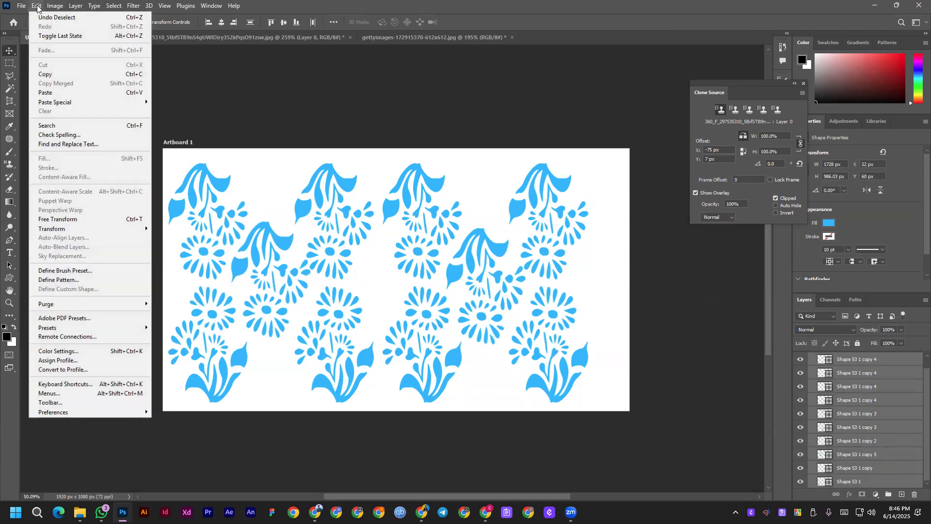
pyautogui.click(56, 280)
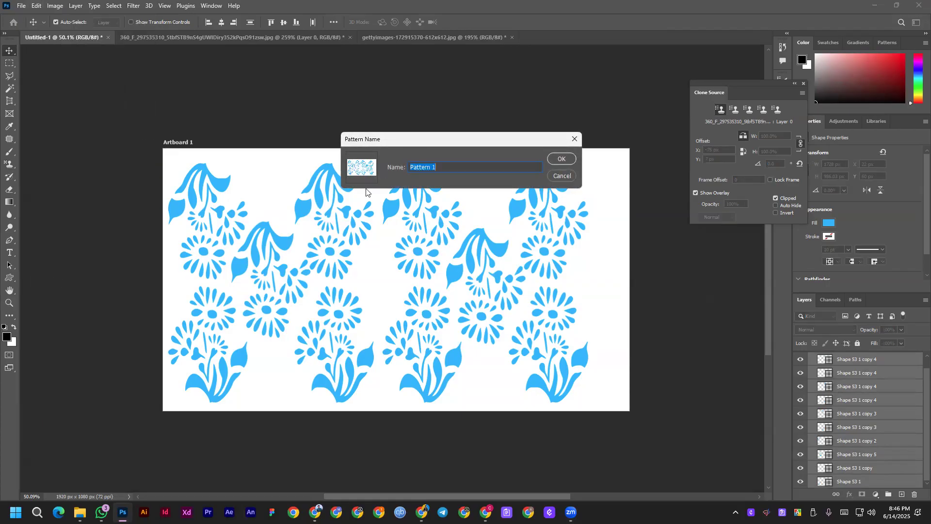
pyautogui.scroll(1, 886, 426)
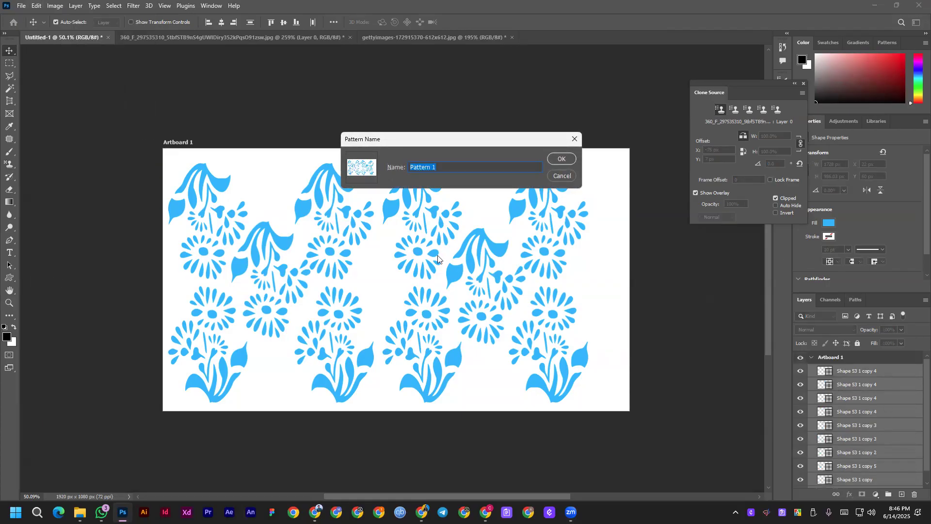
pyautogui.click(573, 176)
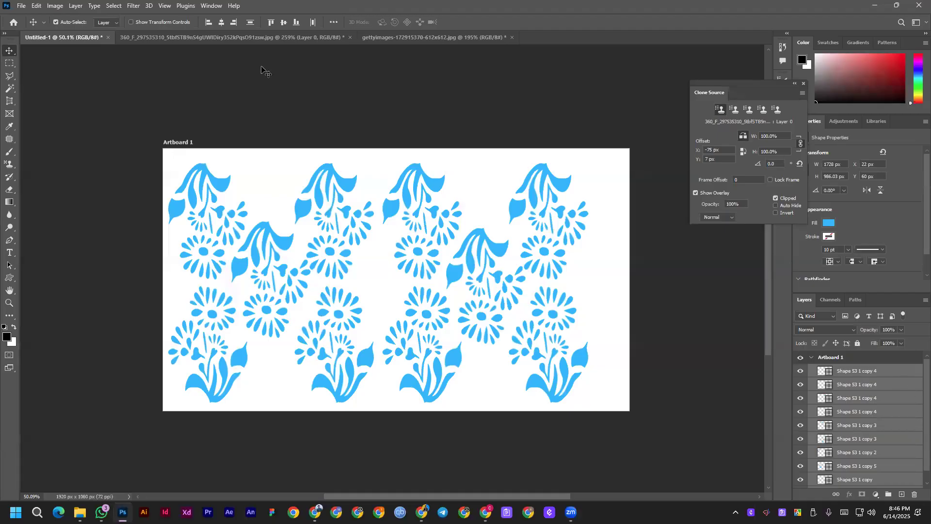
# Define the flower artwork as a custom pattern named Flower.
pyautogui.click(38, 6)
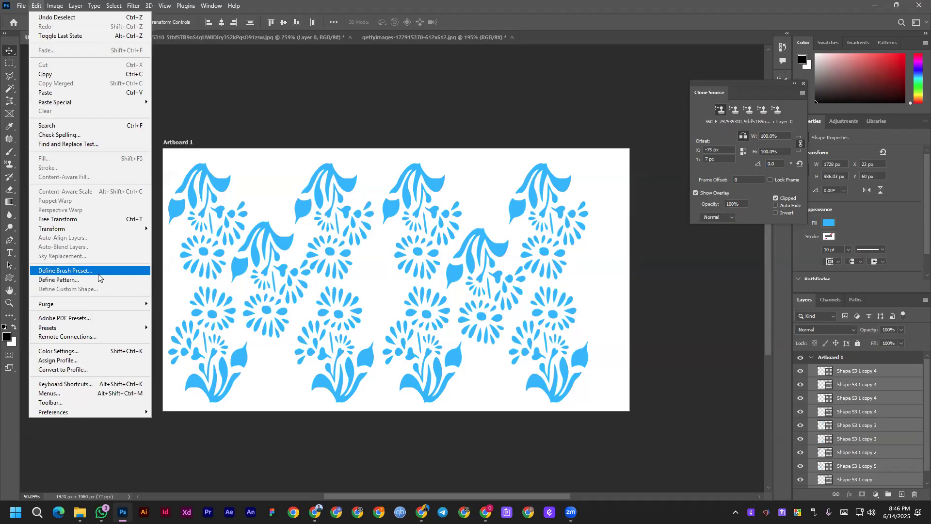
pyautogui.click(54, 280)
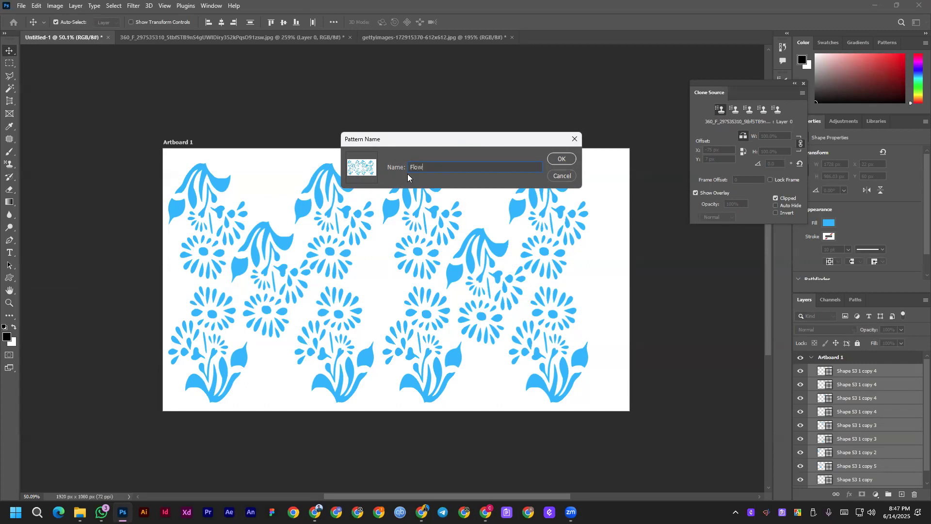
pyautogui.write('Flower')
pyautogui.click(559, 158)
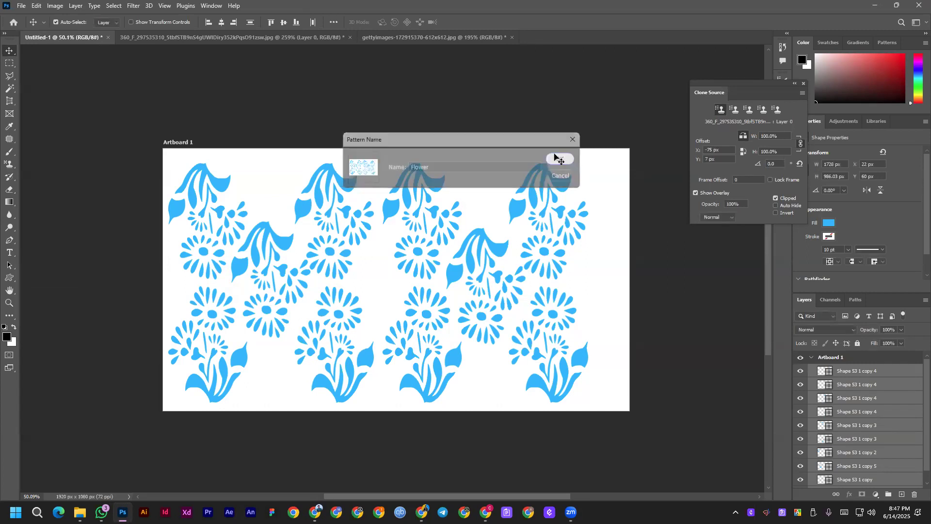
# Delete the selected flower shape layers and add a new blank layer to Artboard 1.
pyautogui.press('Delete')
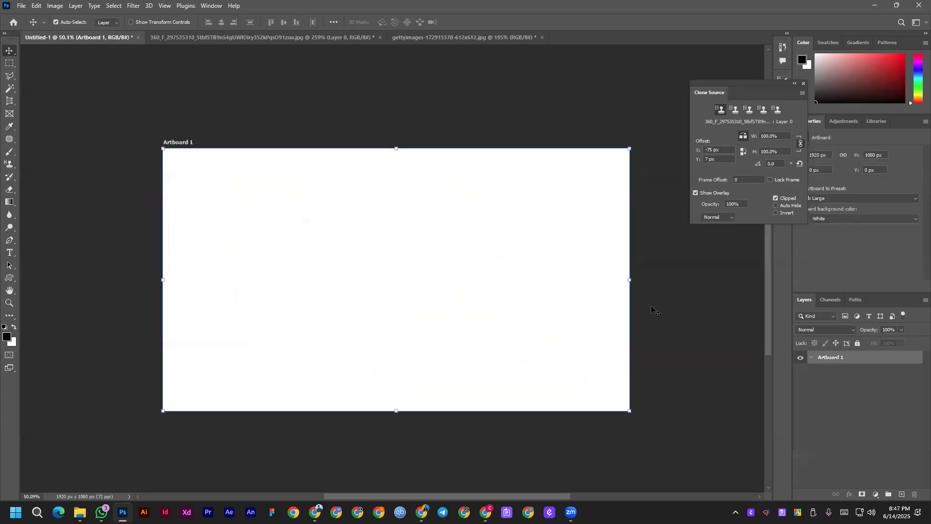
pyautogui.click(902, 495)
pyautogui.click(9, 165)
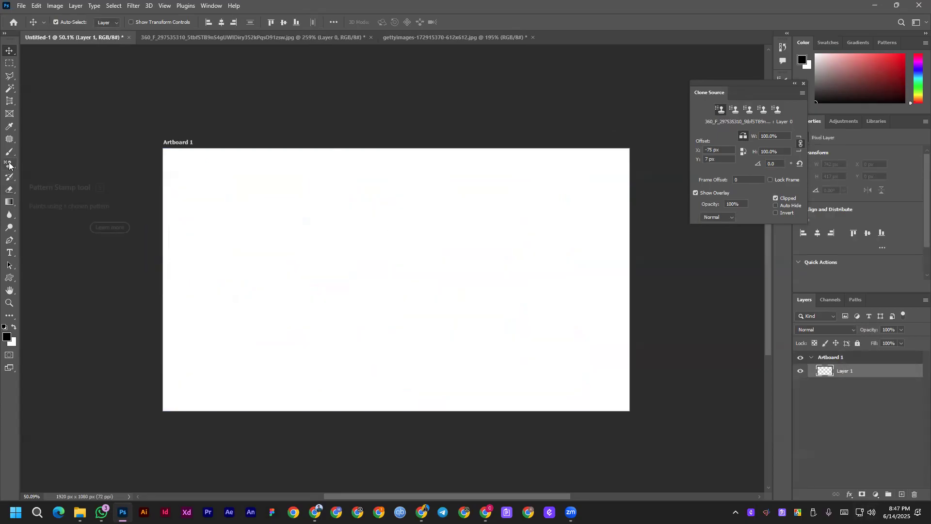
pyautogui.click(7, 63)
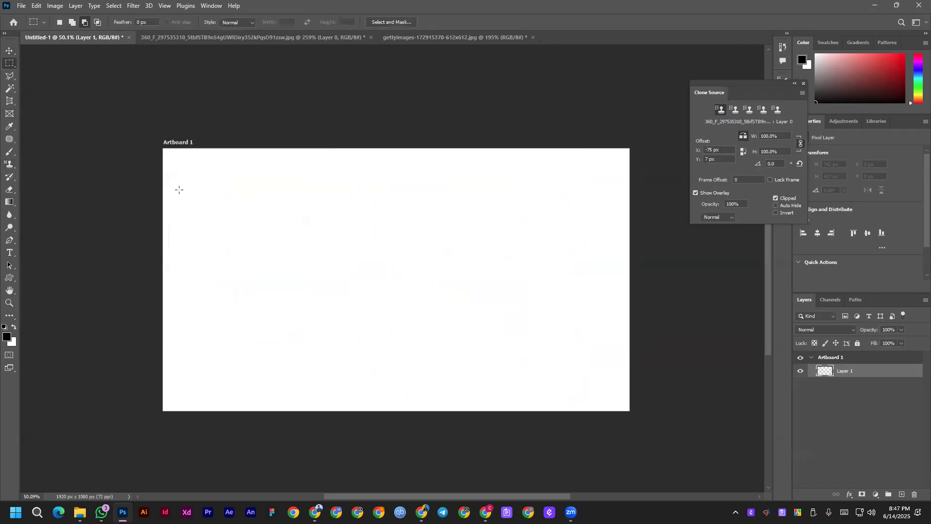
pyautogui.moveTo(183, 173); pyautogui.dragTo(330, 342)
pyautogui.click(329, 342)
# Activate the Pattern Stamp tool and choose the custom Flower pattern as its pattern.
pyautogui.click(10, 167)
pyautogui.click(54, 174)
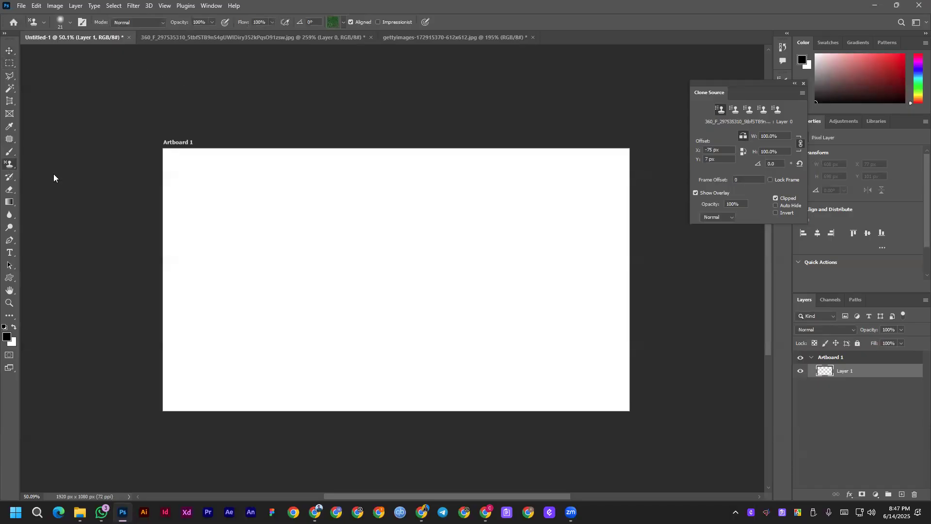
pyautogui.click(344, 22)
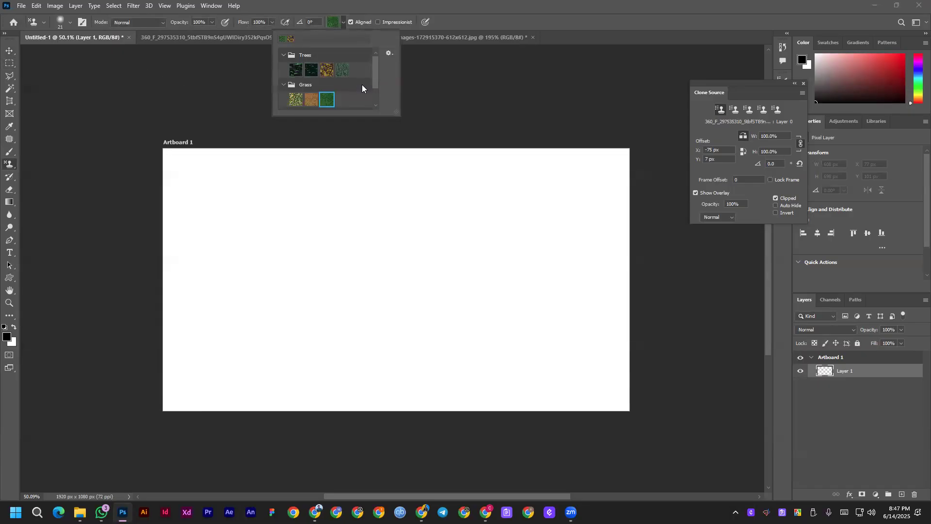
pyautogui.scroll(-3, 362, 85)
pyautogui.click(286, 102)
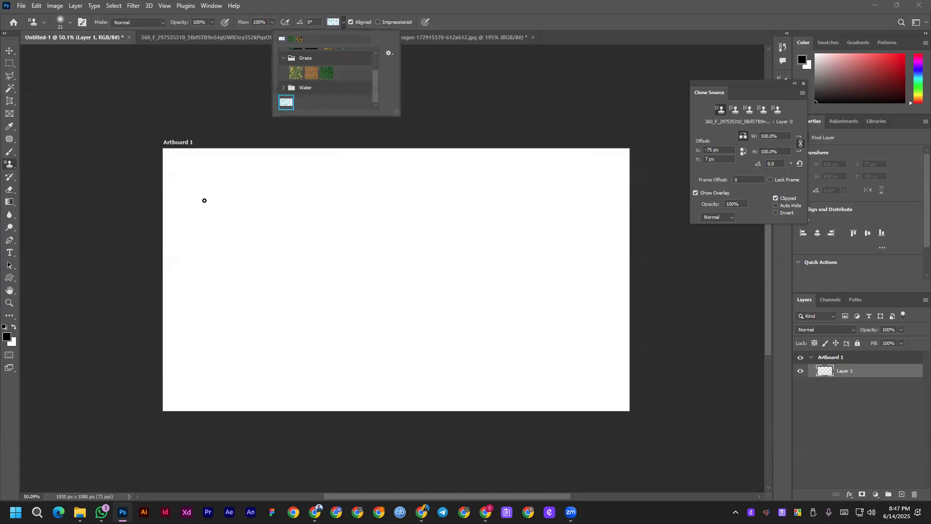
# Enlarge the brush to 175 px and paint the Flower pattern across the artboard on the blank layer.
pyautogui.click(233, 266)
pyautogui.press(']')
pyautogui.press(']')
pyautogui.press(']')
pyautogui.press(']')
pyautogui.press(']')
pyautogui.press(']')
pyautogui.press(']')
pyautogui.press(']')
pyautogui.press(']')
pyautogui.press(']')
pyautogui.press(']')
pyautogui.moveTo(191, 189)
pyautogui.mouseDown()
pyautogui.moveTo(213, 256)
pyautogui.moveTo(249, 280)
pyautogui.moveTo(288, 281)
pyautogui.moveTo(343, 202)
pyautogui.moveTo(233, 220)
pyautogui.moveTo(255, 230)
pyautogui.moveTo(375, 183)
pyautogui.moveTo(180, 145)
pyautogui.moveTo(250, 232)
pyautogui.moveTo(364, 319)
pyautogui.moveTo(262, 388)
pyautogui.moveTo(202, 367)
pyautogui.moveTo(242, 373)
pyautogui.moveTo(221, 291)
pyautogui.moveTo(169, 232)
pyautogui.moveTo(144, 266)
pyautogui.moveTo(301, 257)
pyautogui.moveTo(418, 265)
pyautogui.moveTo(395, 297)
pyautogui.moveTo(554, 279)
pyautogui.moveTo(367, 405)
pyautogui.moveTo(408, 369)
pyautogui.moveTo(605, 326)
pyautogui.moveTo(545, 426)
pyautogui.moveTo(416, 384)
pyautogui.moveTo(335, 398)
pyautogui.moveTo(517, 408)
pyautogui.moveTo(610, 273)
pyautogui.moveTo(457, 189)
pyautogui.moveTo(677, 173)
pyautogui.moveTo(368, 175)
pyautogui.mouseUp()
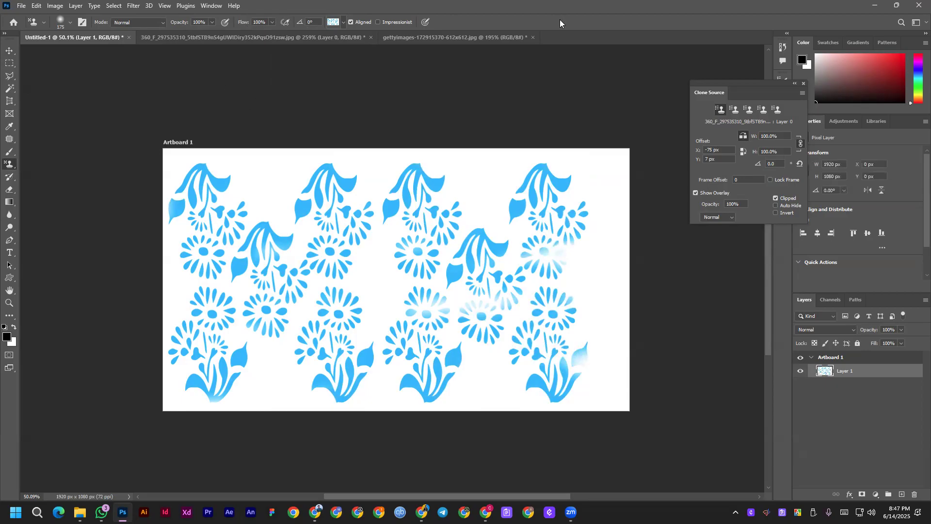
# In the gettyimages storefront photo, stamp the Flower pattern inside the selected wall band, and with a 60 px brush and no selection across the building.
pyautogui.click(430, 33)
pyautogui.moveTo(348, 291)
pyautogui.mouseDown()
pyautogui.moveTo(143, 157)
pyautogui.moveTo(436, 176)
pyautogui.moveTo(332, 187)
pyautogui.moveTo(328, 200)
pyautogui.mouseUp()
pyautogui.press('[')
pyautogui.press('[')
pyautogui.press('[')
pyautogui.press('[')
pyautogui.press('[')
pyautogui.press('[')
pyautogui.press('[')
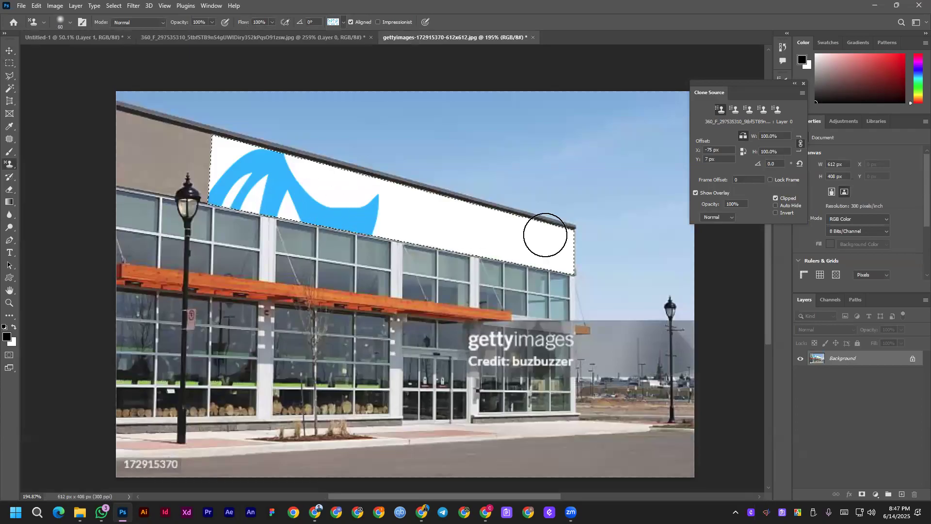
pyautogui.hotkey('ctrl', 'd')
pyautogui.moveTo(292, 242)
pyautogui.mouseDown()
pyautogui.moveTo(291, 312)
pyautogui.moveTo(322, 343)
pyautogui.moveTo(187, 250)
pyautogui.moveTo(410, 196)
pyautogui.moveTo(322, 193)
pyautogui.moveTo(194, 320)
pyautogui.moveTo(463, 320)
pyautogui.moveTo(485, 392)
pyautogui.moveTo(374, 377)
pyautogui.moveTo(461, 360)
pyautogui.mouseUp()
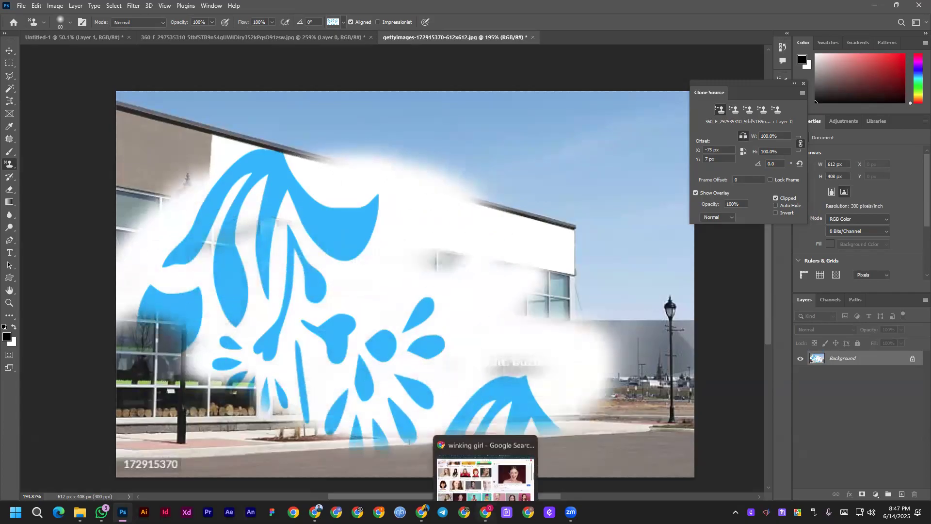
# Switch to Chrome, open brusheezy.com/free/tree and select the term in the site's search field.
pyautogui.click(486, 512)
pyautogui.click(495, 30)
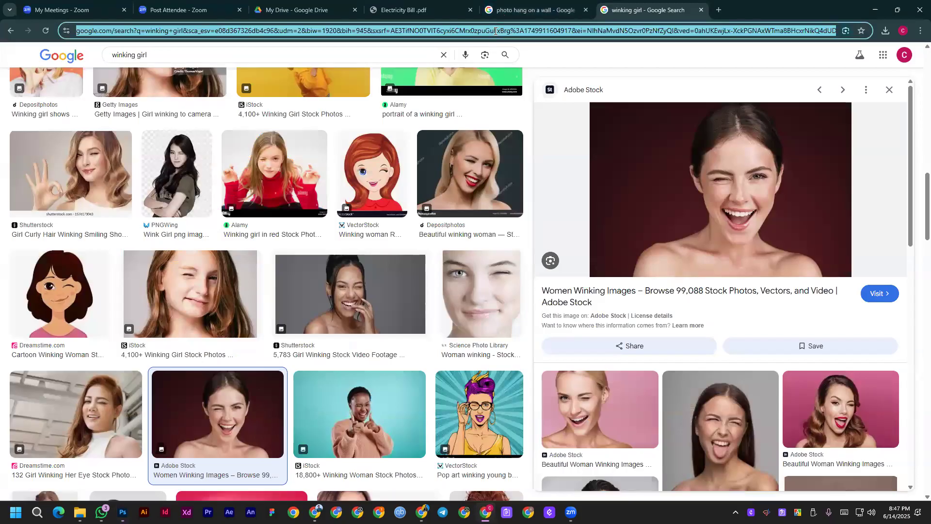
pyautogui.write('brusheezy.com/free/tree')
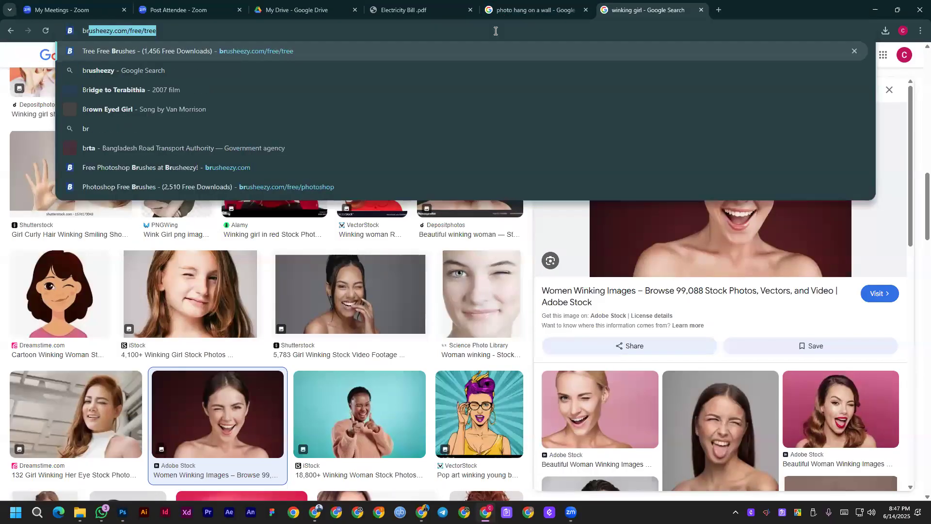
pyautogui.press('Return')
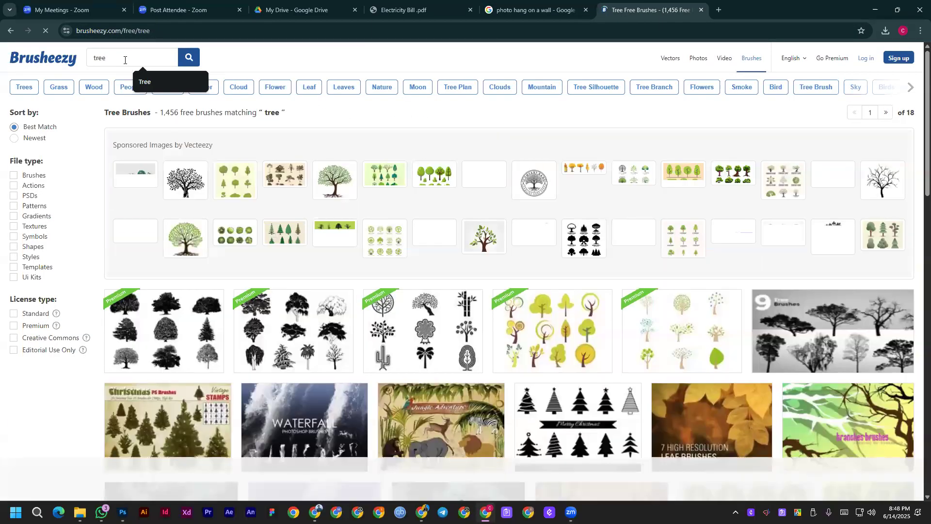
pyautogui.doubleClick(125, 61)
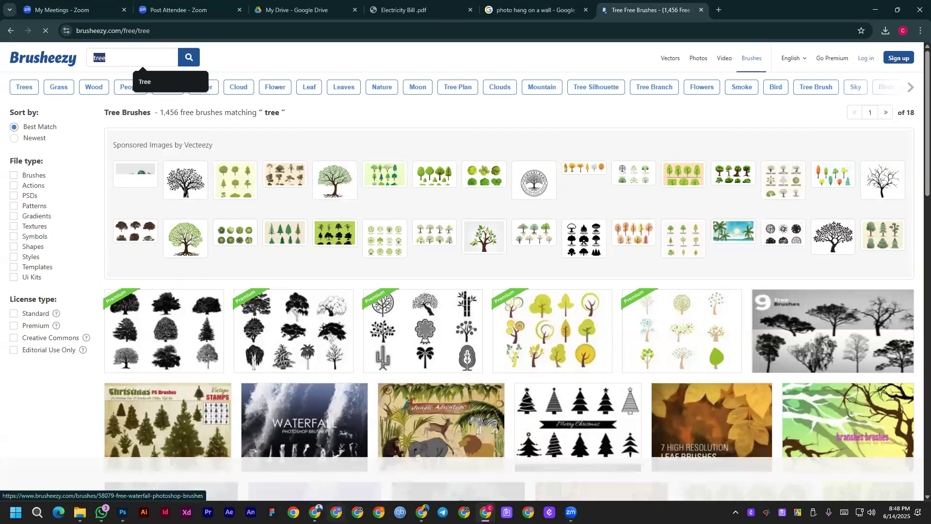
# Check the Class 06 tool list in the course outline PDF and return to Photoshop.
pyautogui.click(315, 512)
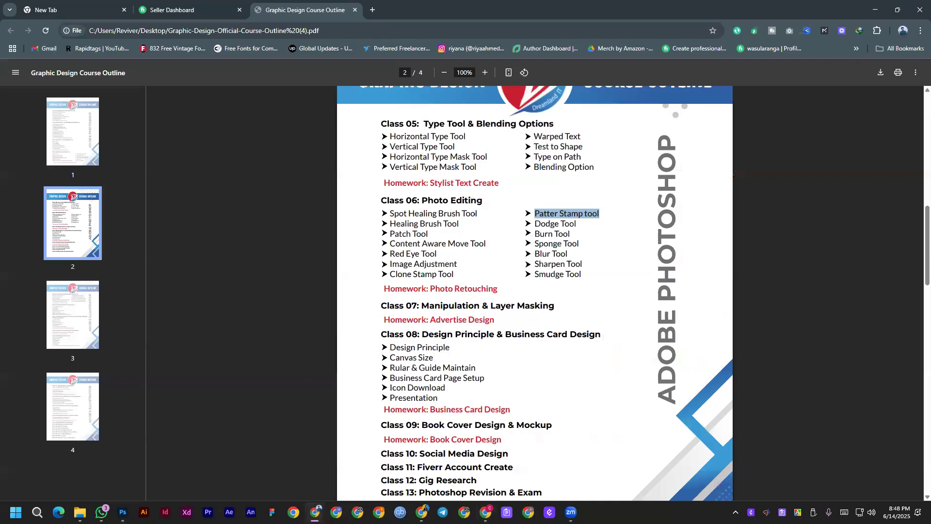
pyautogui.hotkey('alt', 'Tab')
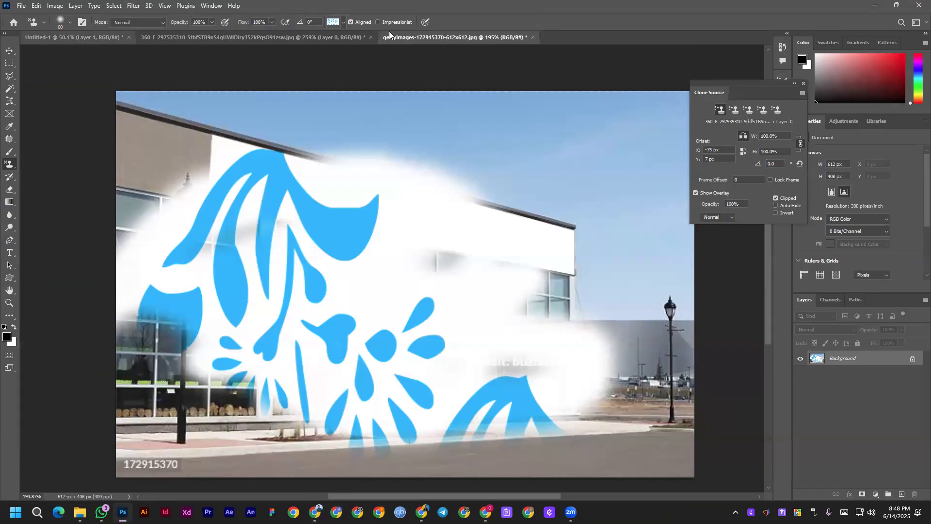
# Examine the brush and pattern preset options, open the Import Patterns file dialog and cancel it without loading a file.
pyautogui.click(71, 23)
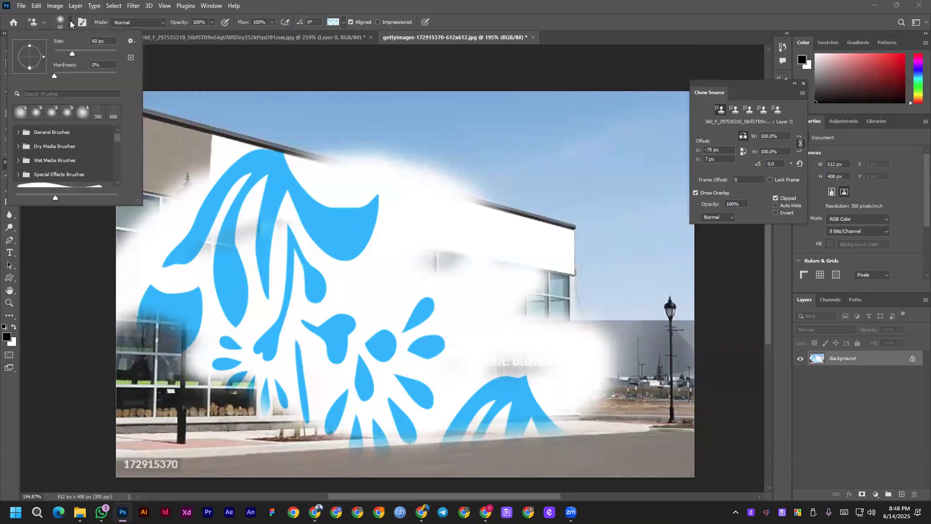
pyautogui.click(130, 42)
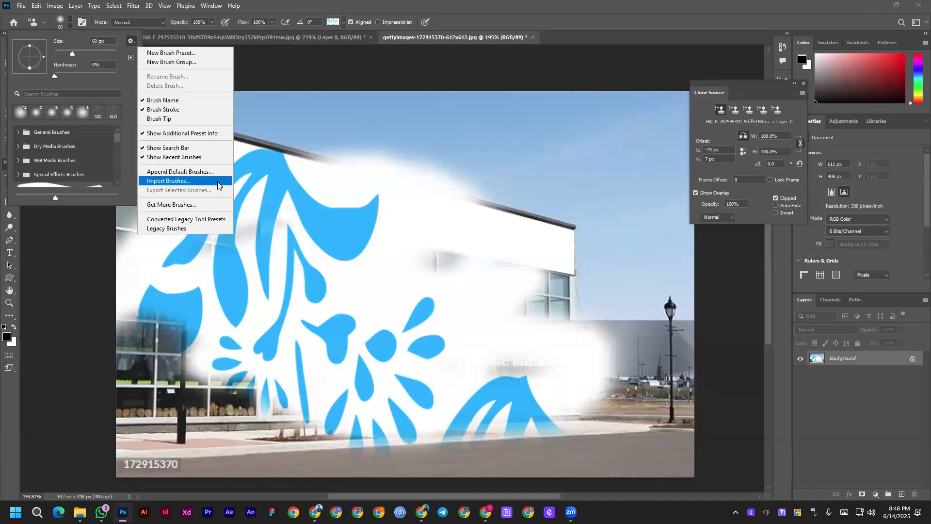
pyautogui.click(343, 22)
pyautogui.click(343, 22)
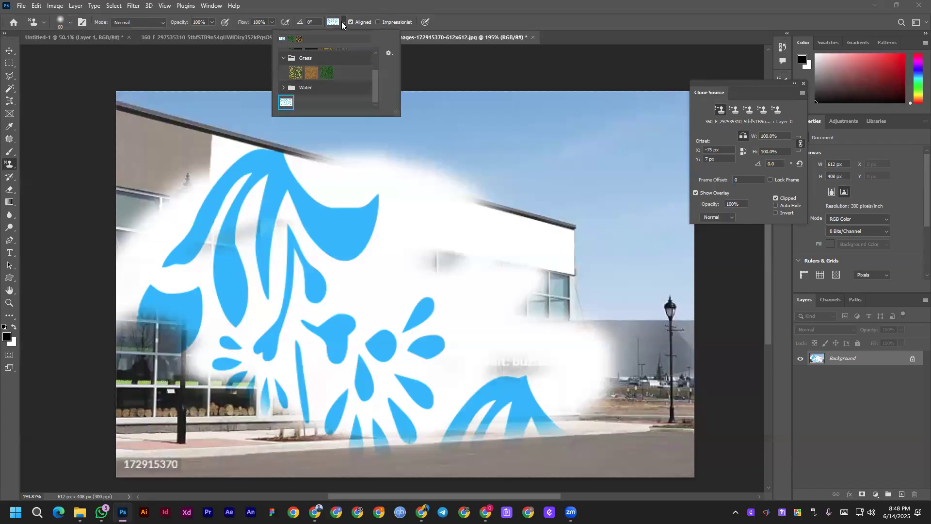
pyautogui.click(389, 55)
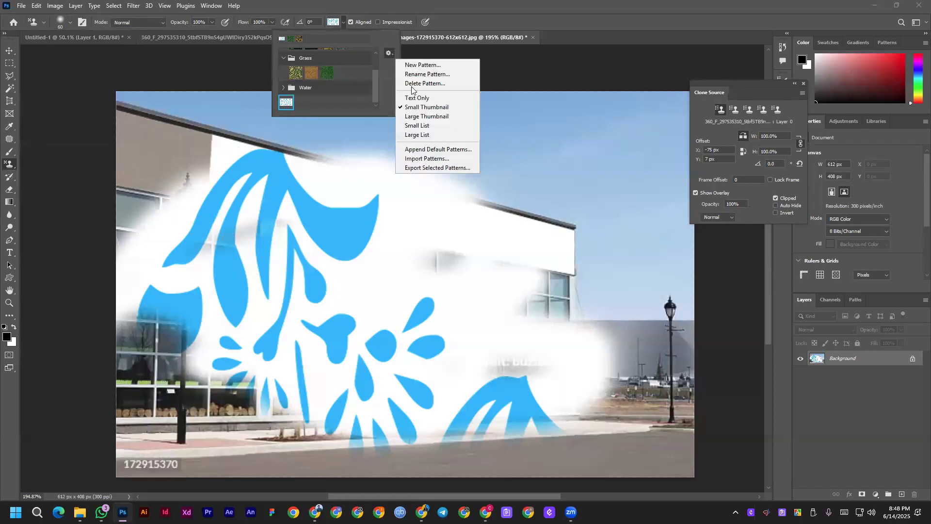
pyautogui.click(450, 160)
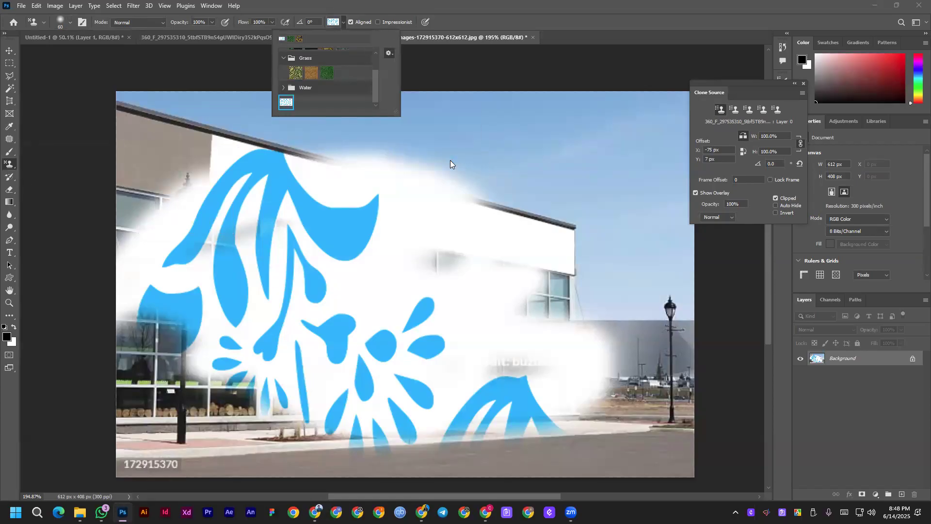
pyautogui.click(436, 113)
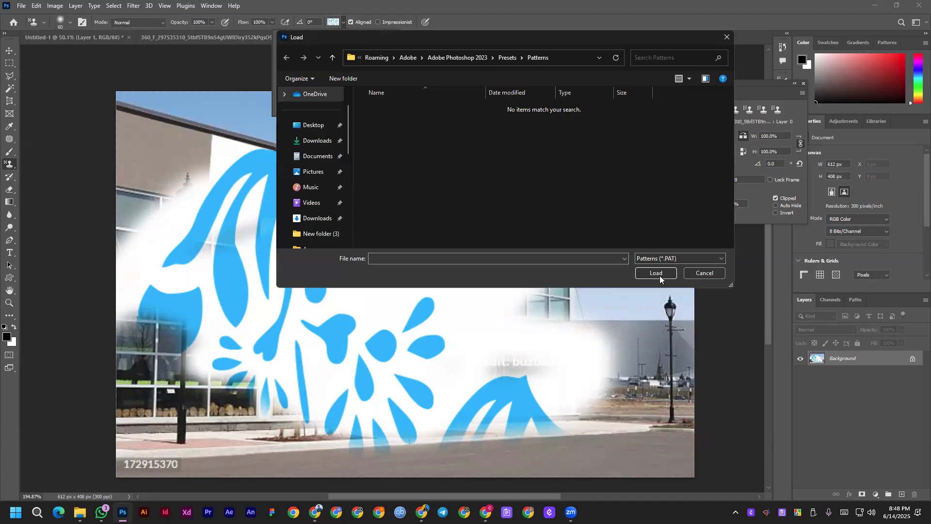
pyautogui.click(726, 37)
# Return to Brusheezy in Chrome, dismiss the advertisement and search the site for "pattern".
pyautogui.click(486, 512)
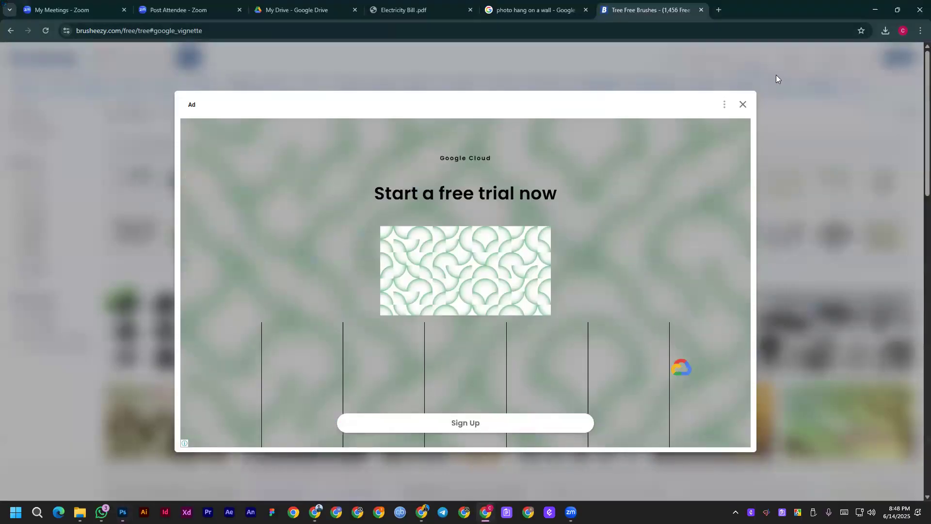
pyautogui.click(741, 106)
pyautogui.click(123, 58)
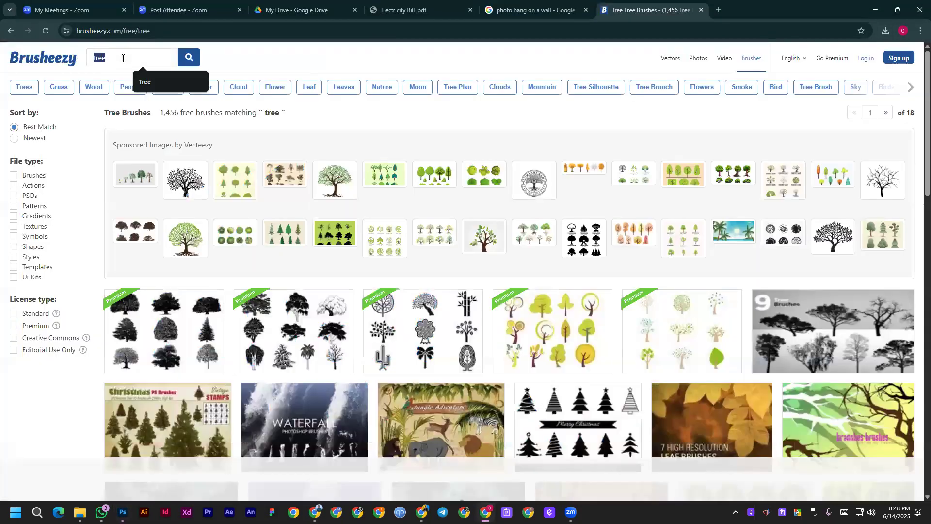
pyautogui.write('patt')
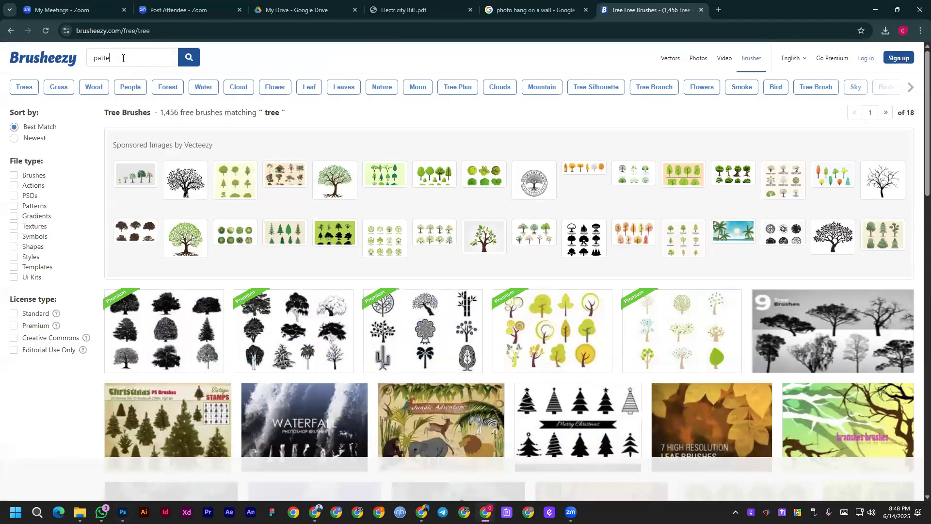
pyautogui.write('ern')
pyautogui.press('Return')
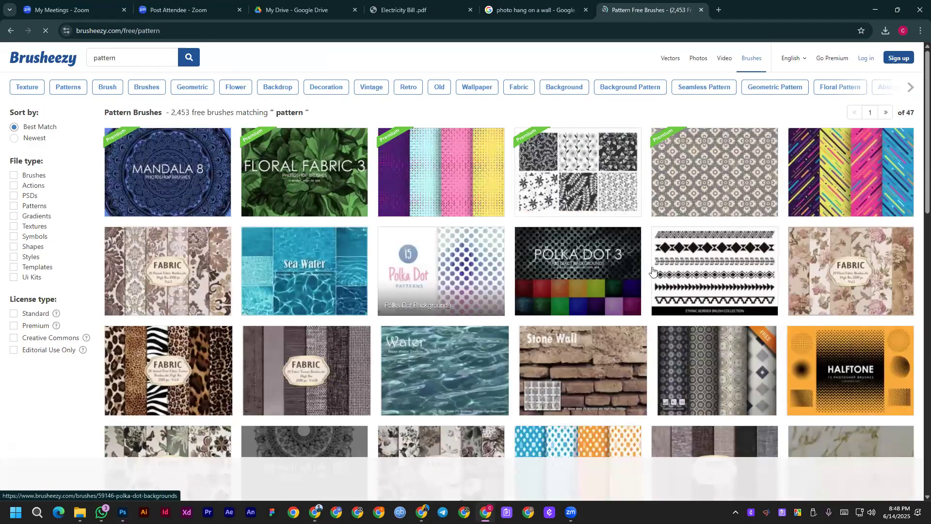
# Download the 20 Animal Print Fabric Brushes.Abr Vol.8 set and return to the pattern search results.
pyautogui.scroll(-5, 335, 320)
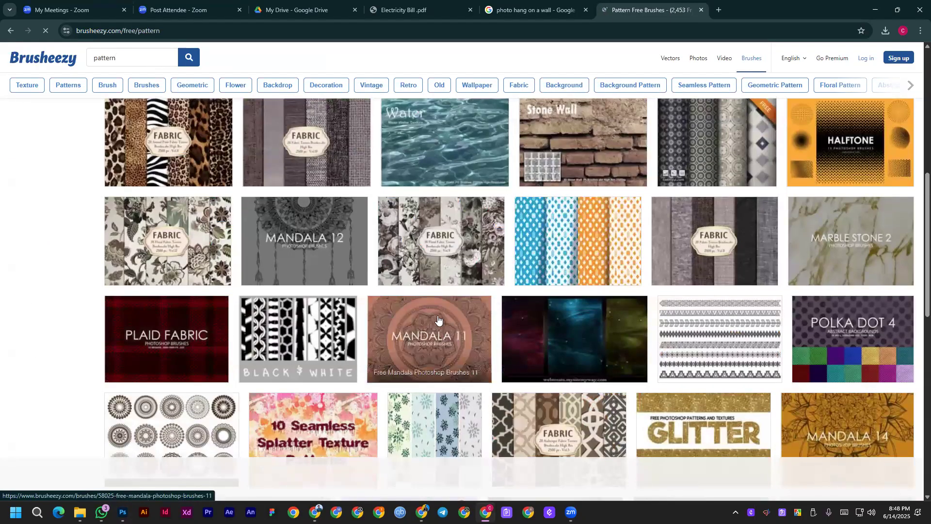
pyautogui.scroll(1, 196, 220)
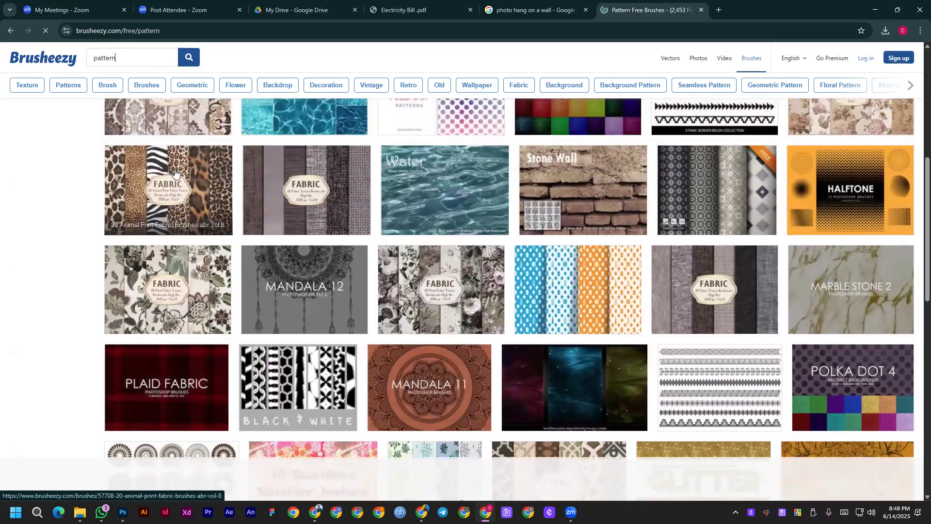
pyautogui.click(193, 168)
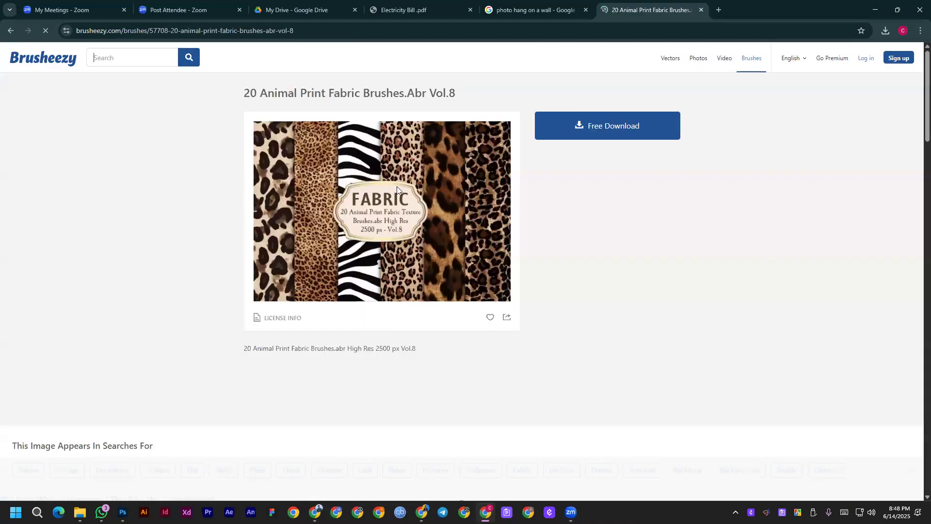
pyautogui.click(638, 126)
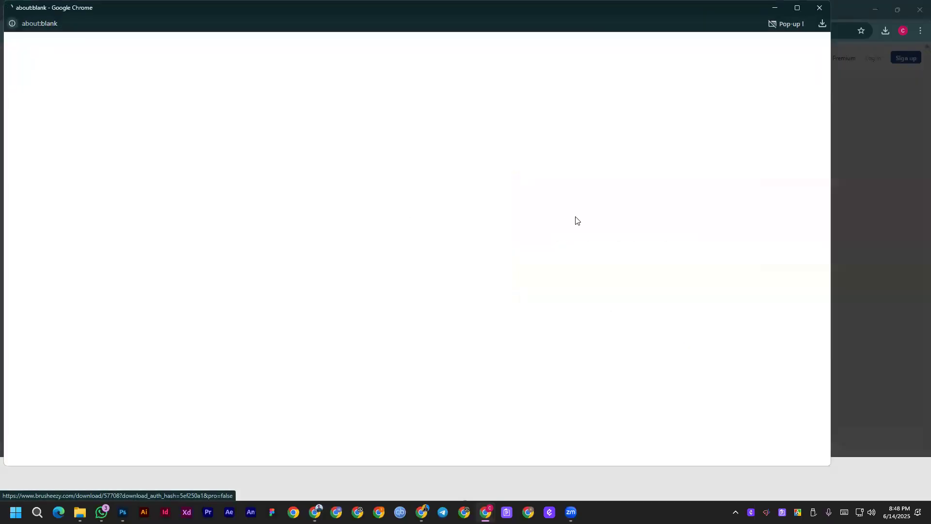
pyautogui.click(820, 8)
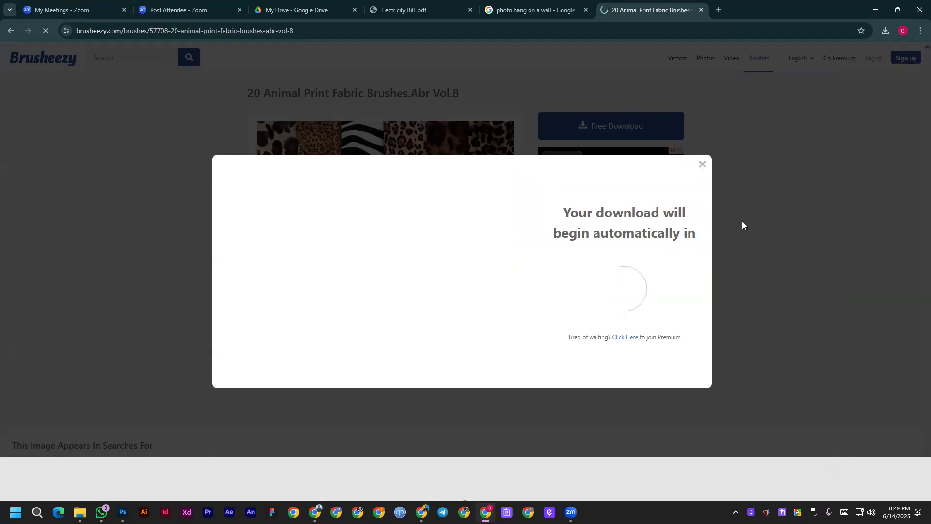
pyautogui.click(886, 31)
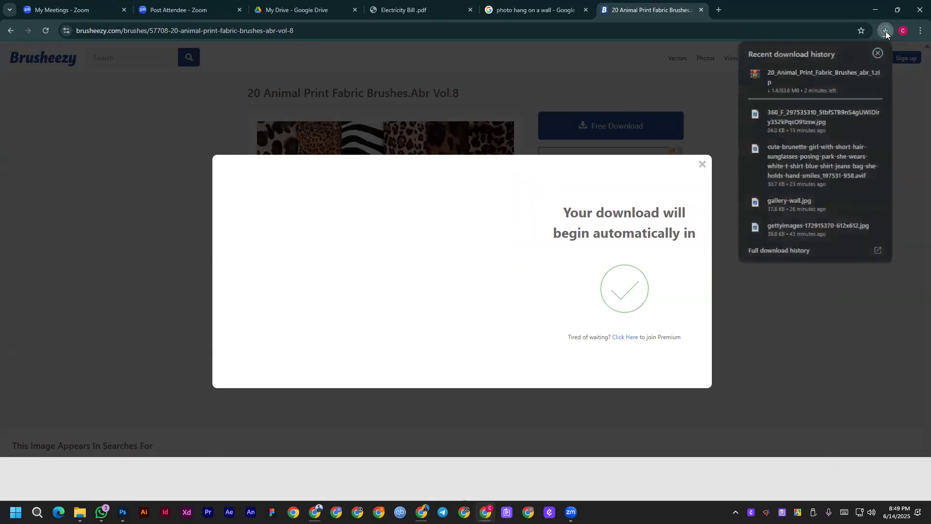
pyautogui.click(702, 166)
pyautogui.hotkey('alt', 'Left')
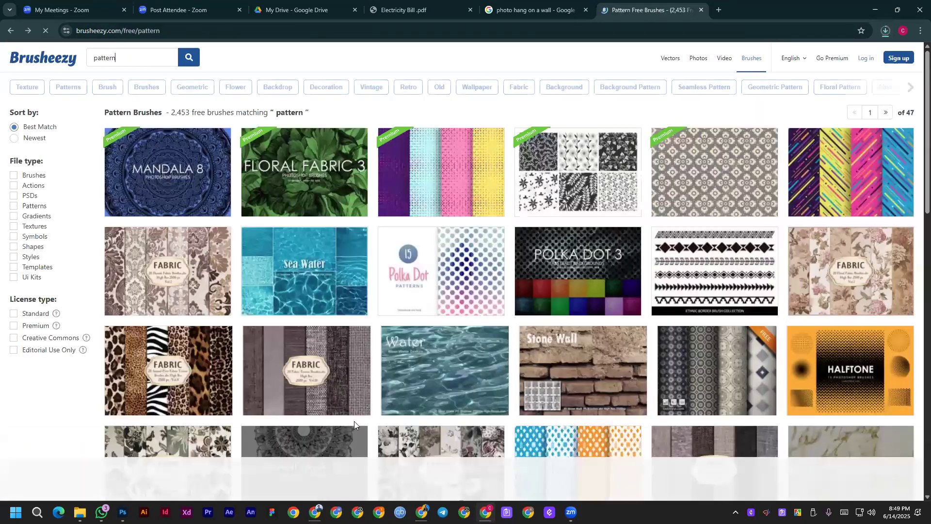
# Browse the pattern search results on Brusheezy and check the progress of the brush set download.
pyautogui.scroll(-8, 419, 297)
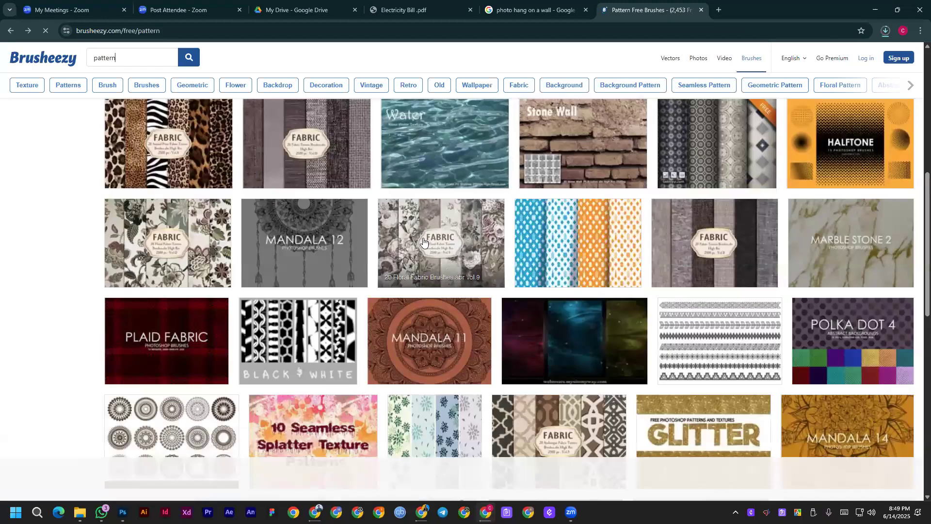
pyautogui.scroll(-4, 424, 238)
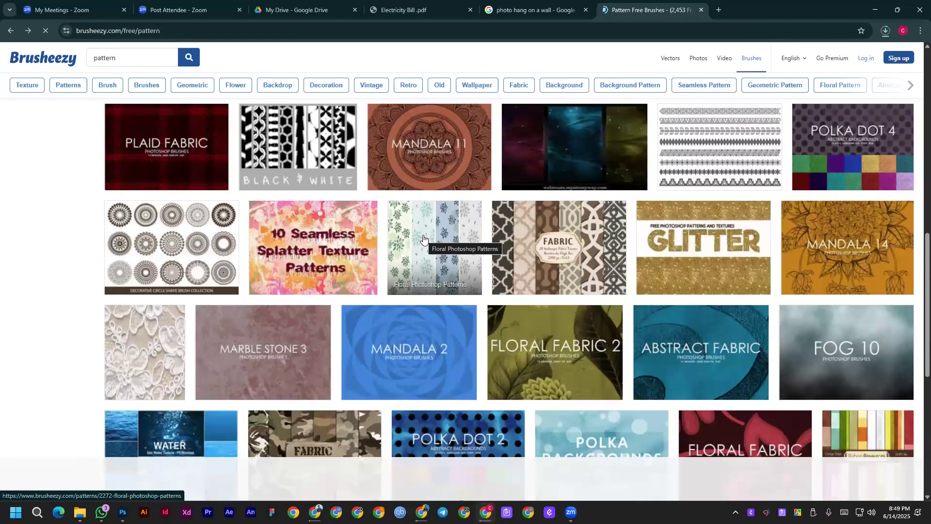
pyautogui.scroll(-2, 424, 240)
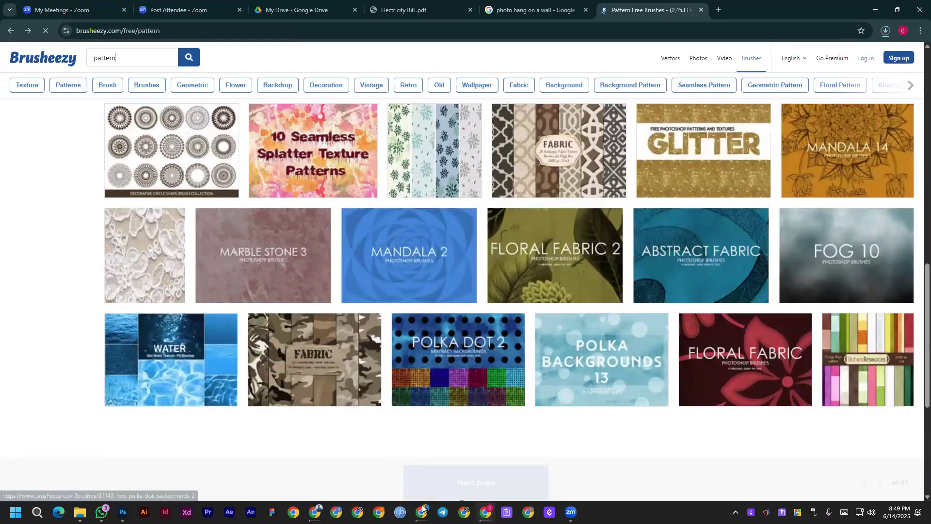
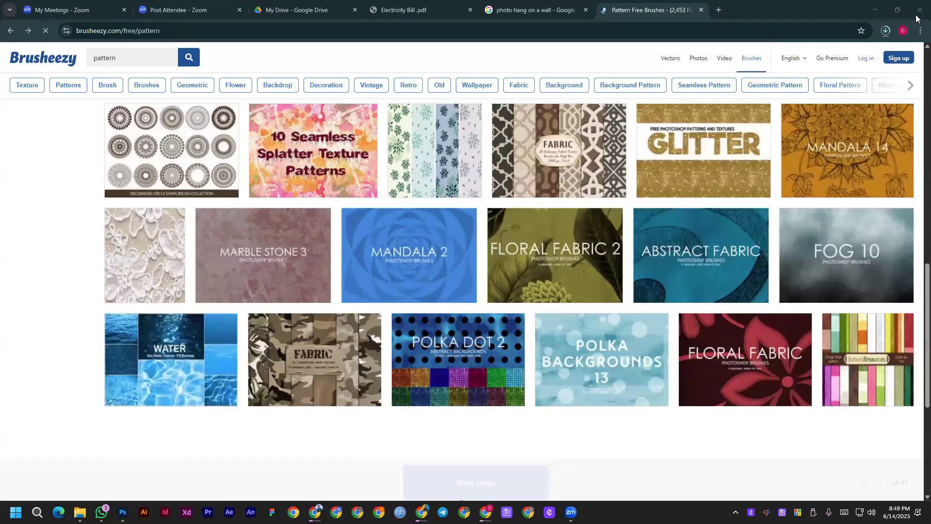
pyautogui.click(885, 31)
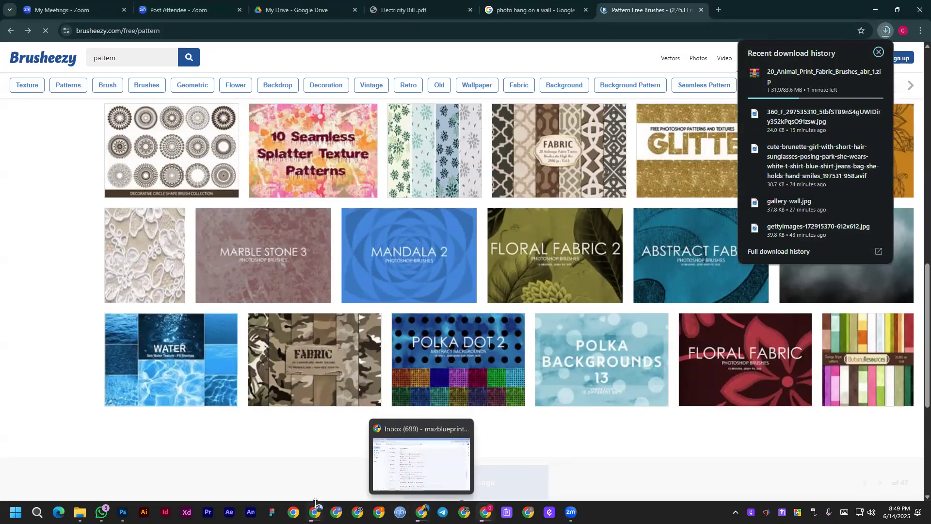
# Switch to the course outline PDF and review the Class 06 Photo Editing tools, including Healing Brush, Clone Stamp and Pattern Stamp.
pyautogui.click(412, 8)
pyautogui.hotkey('ctrl', 'Tab')
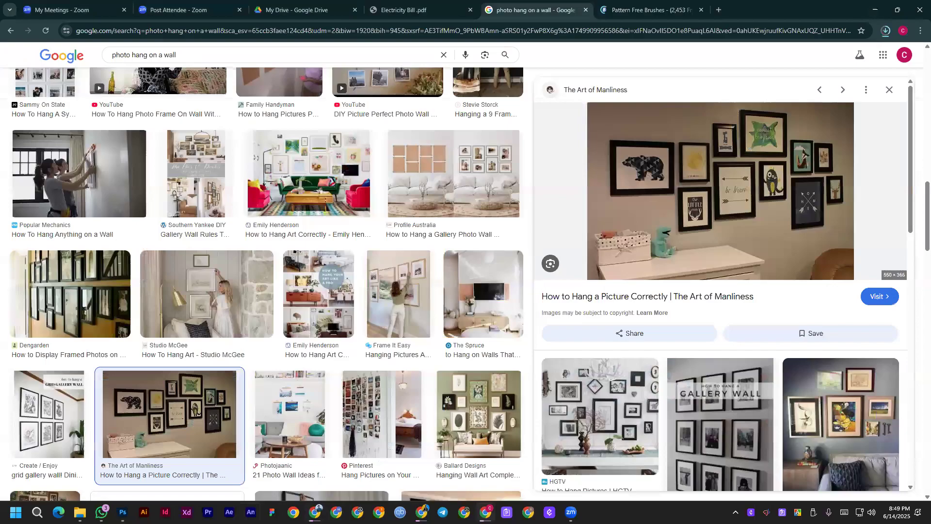
pyautogui.hotkey('alt', 'Tab')
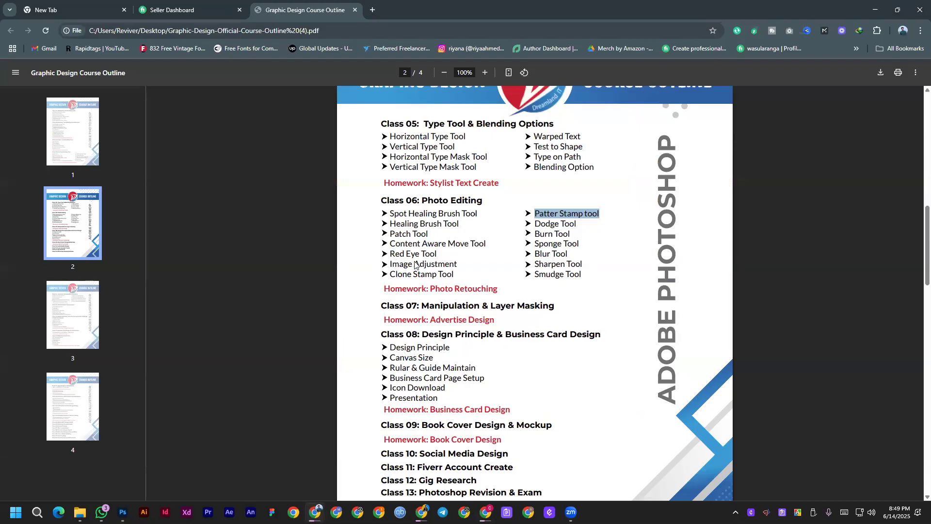
pyautogui.moveTo(391, 244); pyautogui.dragTo(489, 243)
pyautogui.moveTo(391, 233)
pyautogui.mouseDown()
pyautogui.moveTo(430, 233)
pyautogui.moveTo(391, 224)
pyautogui.moveTo(415, 224)
pyautogui.mouseUp()
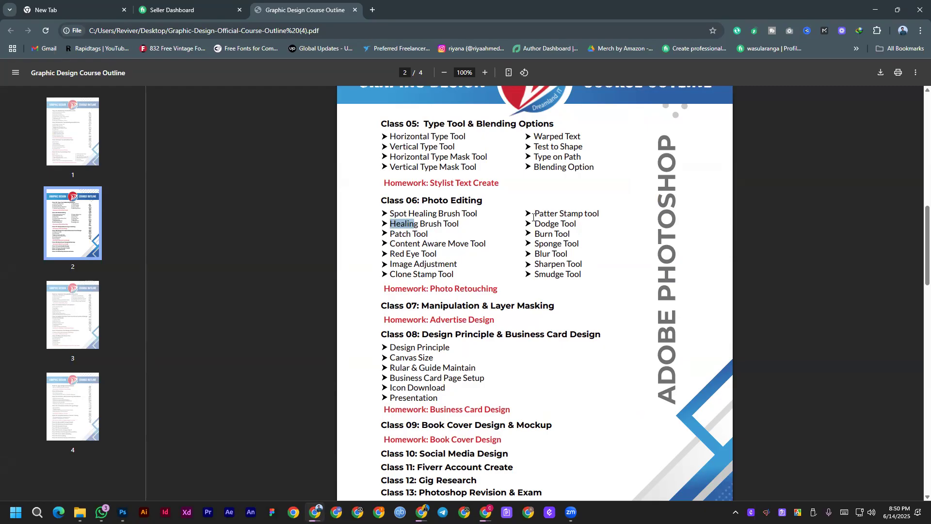
pyautogui.tripleClick(419, 264)
pyautogui.moveTo(396, 271); pyautogui.dragTo(480, 274)
pyautogui.tripleClick(460, 275)
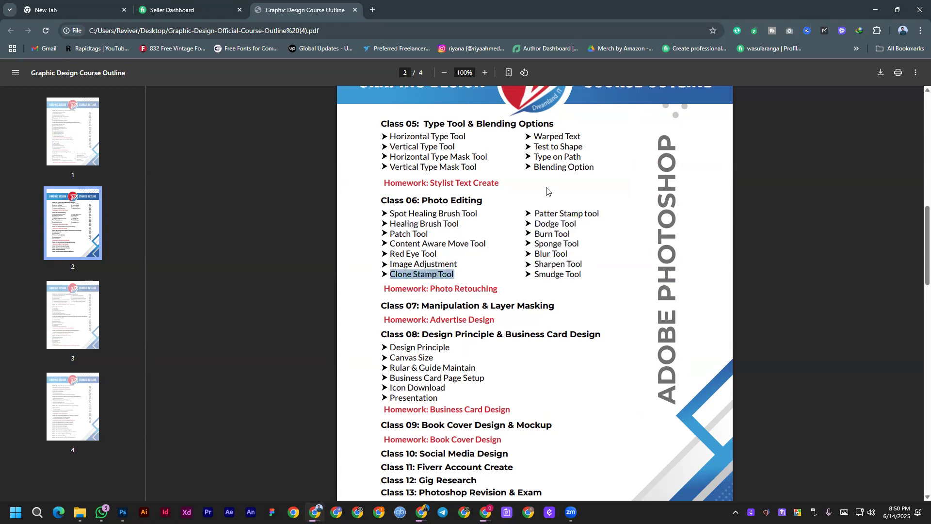
pyautogui.moveTo(537, 212); pyautogui.dragTo(611, 213)
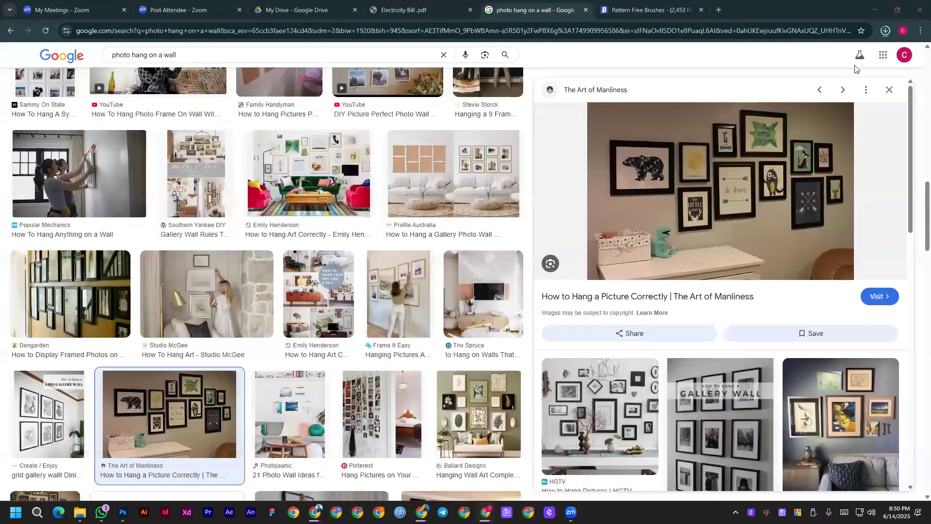
# Show the downloaded 20_Animal_Print_Fabric_Brushes_abr_1 archive in its folder and extract it to a folder of the same name.
pyautogui.click(885, 30)
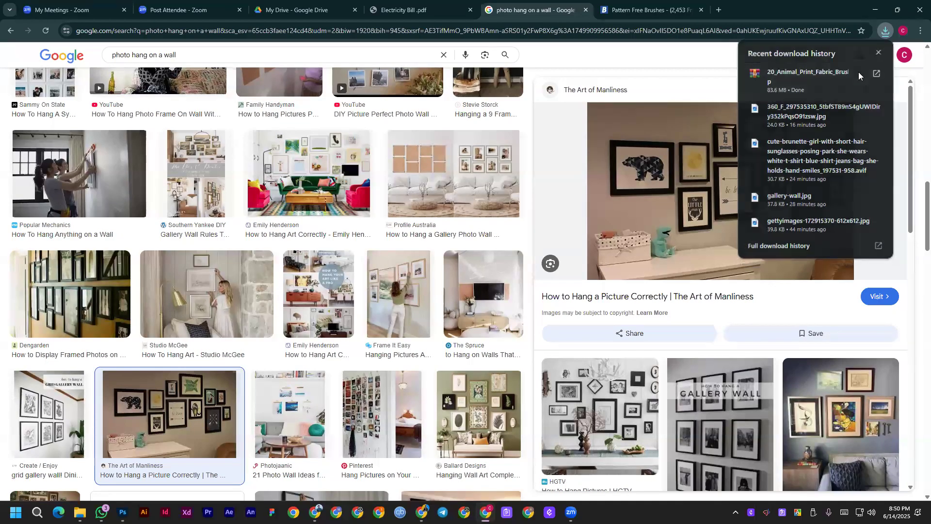
pyautogui.click(858, 74)
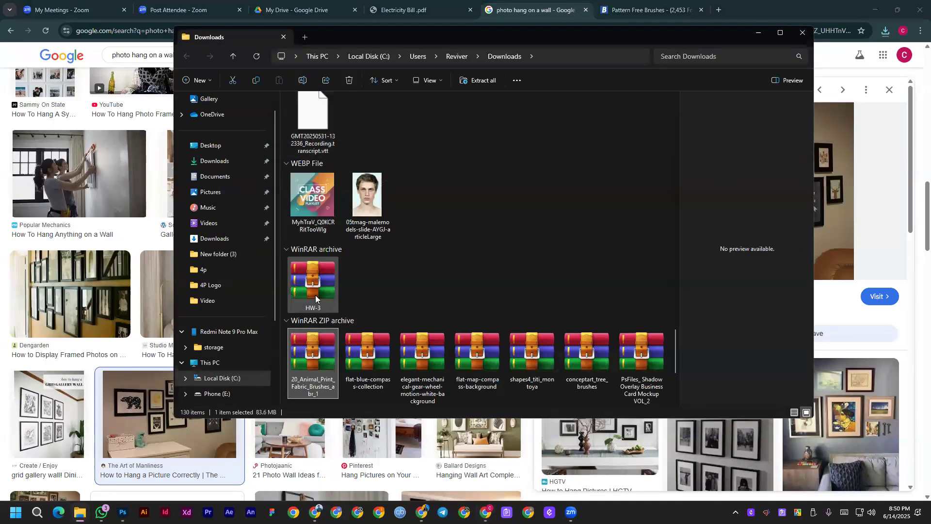
pyautogui.rightClick(320, 350)
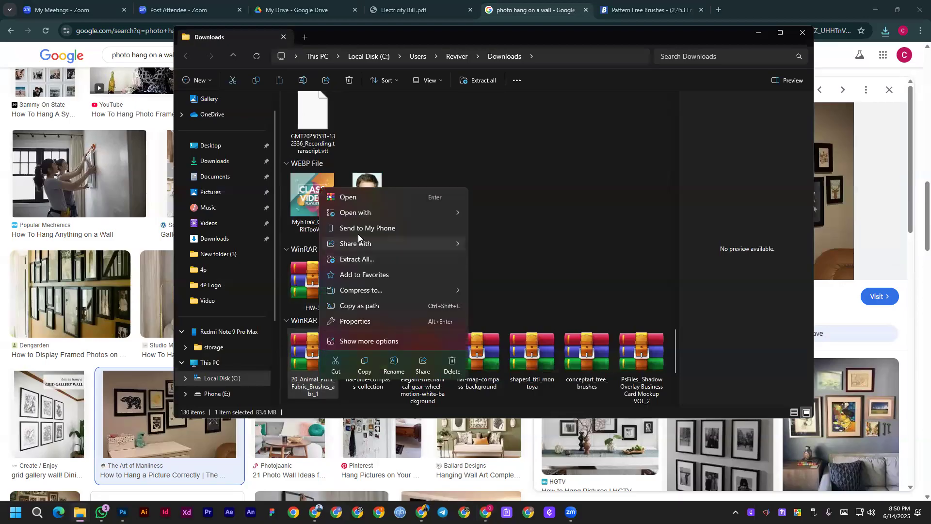
pyautogui.click(355, 321)
pyautogui.click(511, 255)
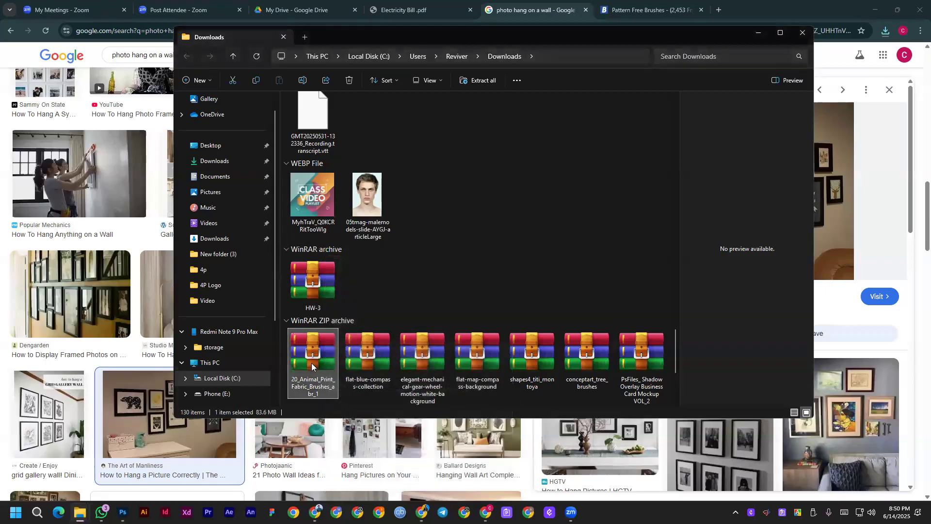
pyautogui.rightClick(311, 363)
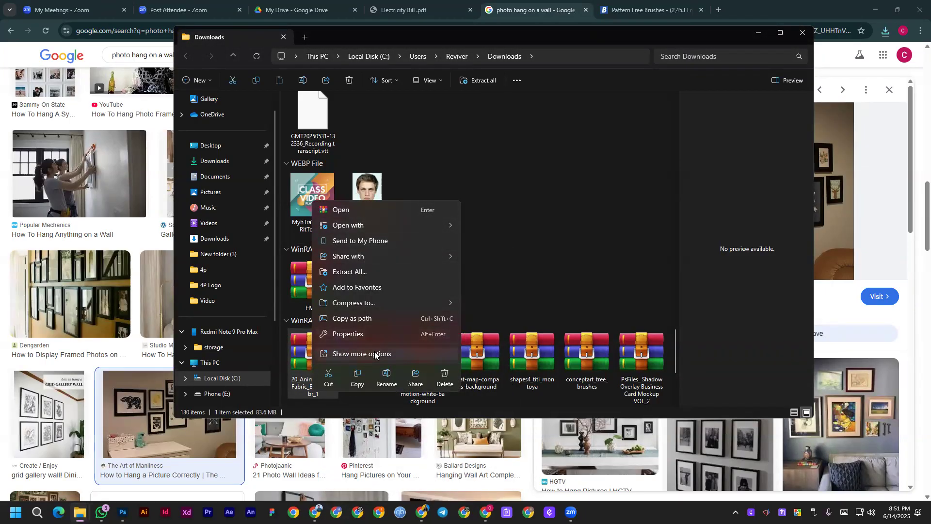
pyautogui.click(391, 353)
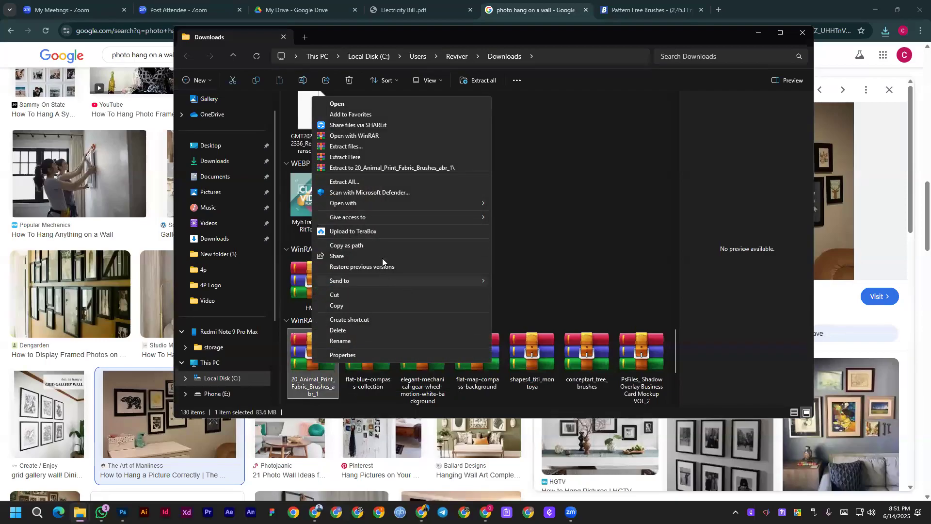
pyautogui.click(400, 167)
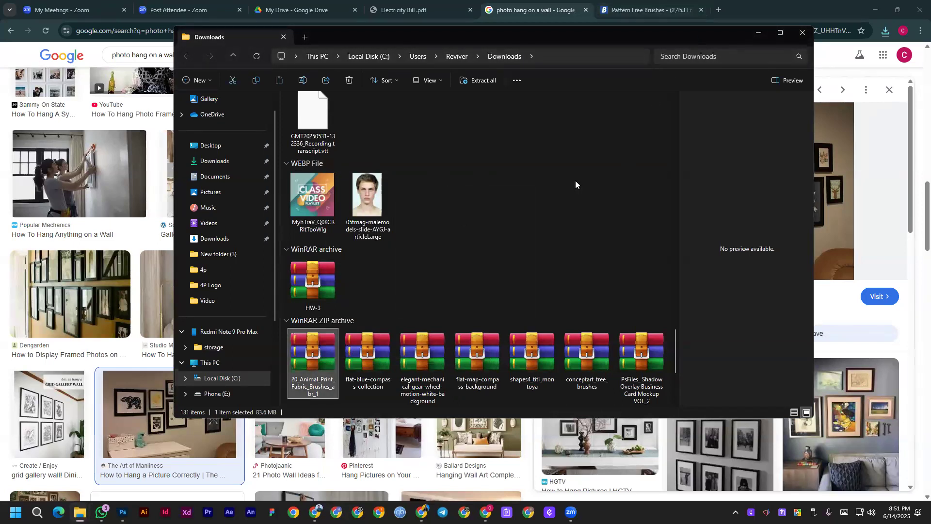
# Find the extracted 20_Animal_Print_Fabric_Brushes_abr_1 folder in Downloads and switch back to Photoshop.
pyautogui.scroll(15, 485, 204)
pyautogui.scroll(-8, 405, 228)
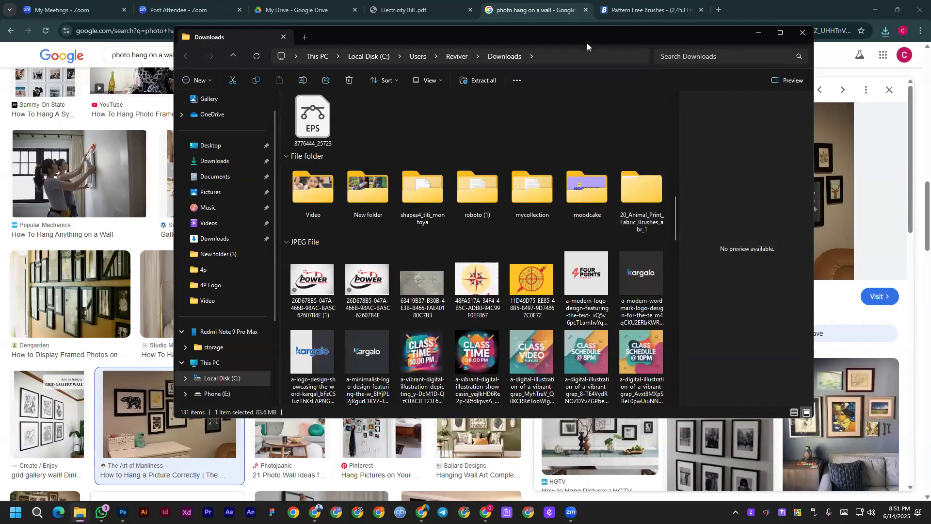
pyautogui.moveTo(581, 45); pyautogui.dragTo(517, 127)
pyautogui.click(425, 58)
pyautogui.scroll(4, 430, 431)
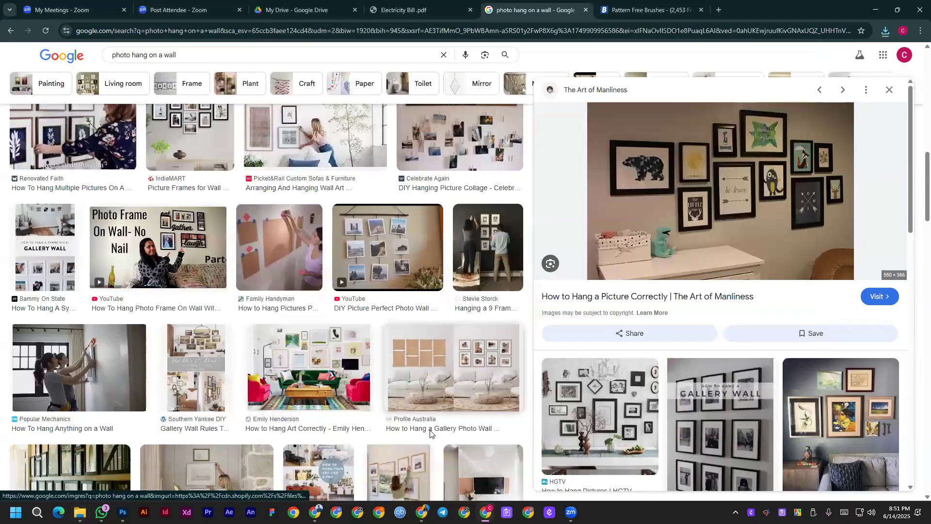
pyautogui.hotkey('alt', 'Tab')
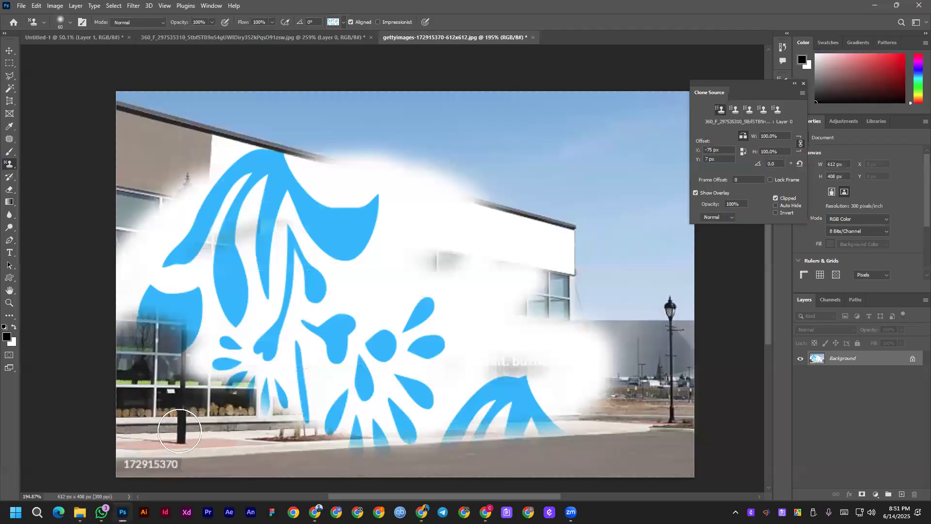
# Clear the entire painted flower artwork from Layer 1 in the Untitled-1 document.
pyautogui.click(344, 22)
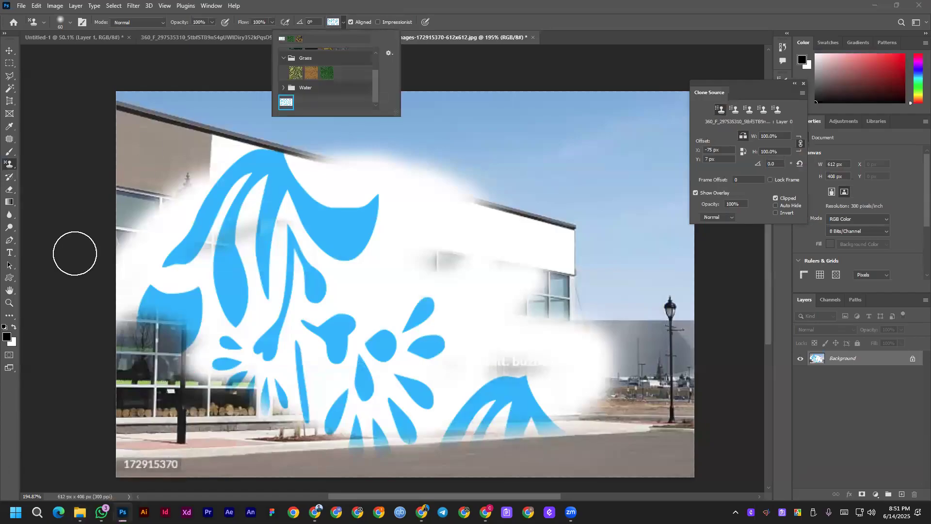
pyautogui.click(9, 50)
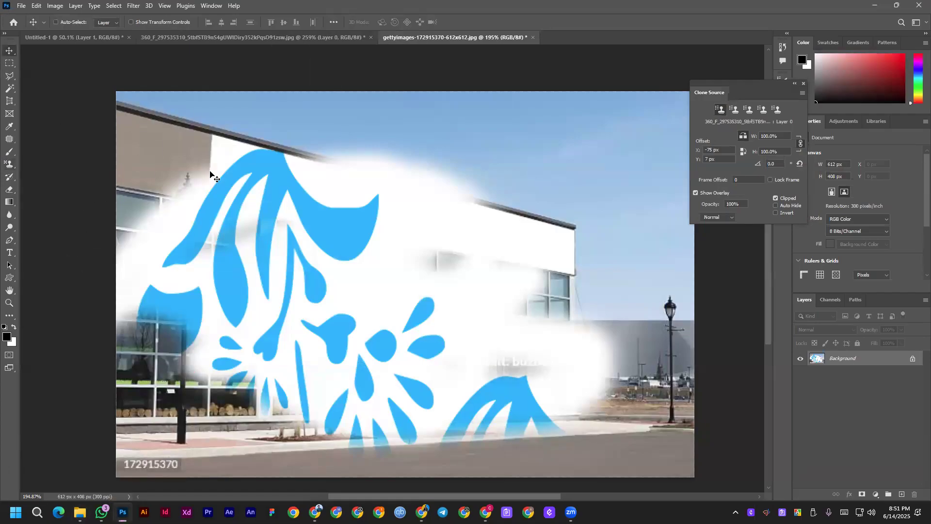
pyautogui.click(73, 38)
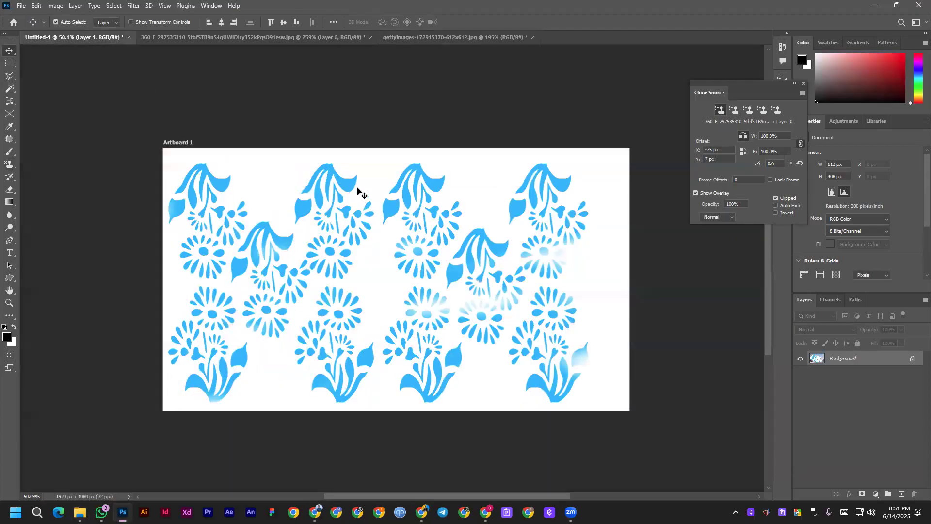
pyautogui.click(366, 161)
pyautogui.hotkey('ctrl', 'a')
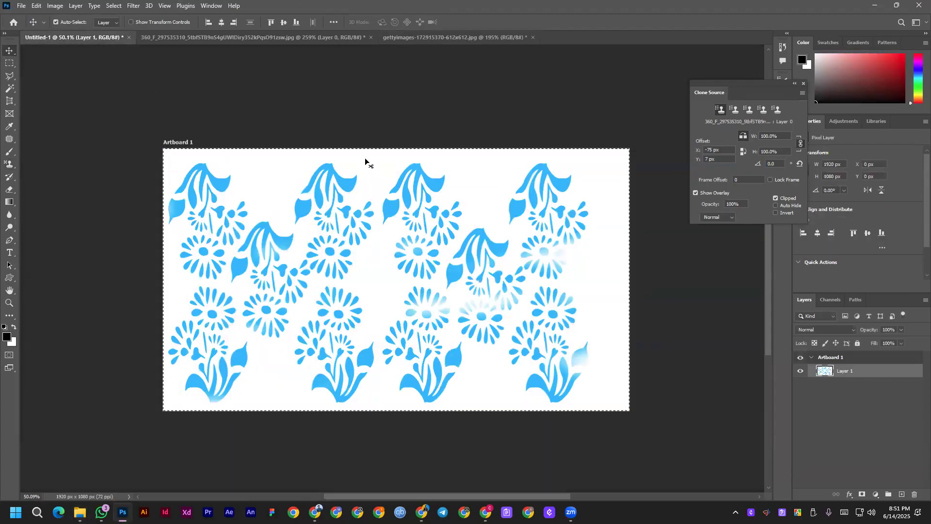
pyautogui.hotkey('ctrl', 'x')
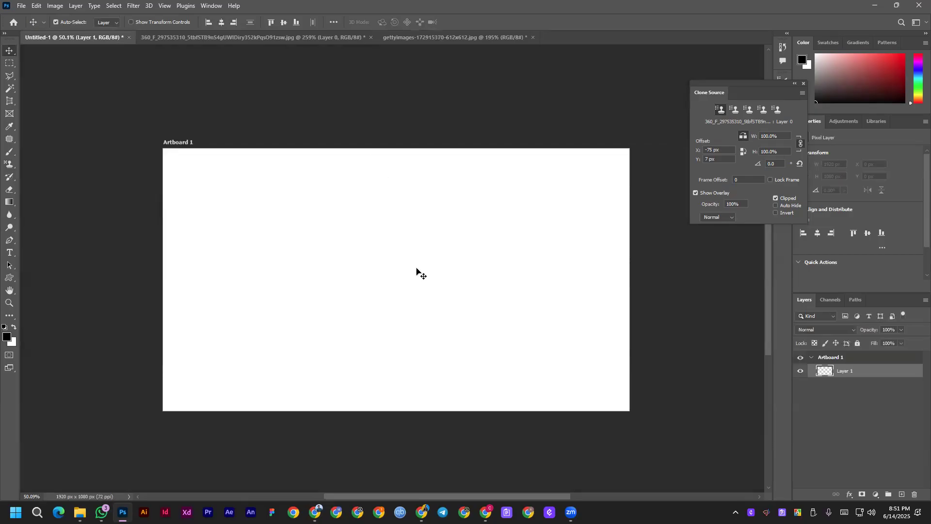
# Activate the Pattern Stamp tool and collapse the Trees and Grass groups in its pattern picker.
pyautogui.click(9, 164)
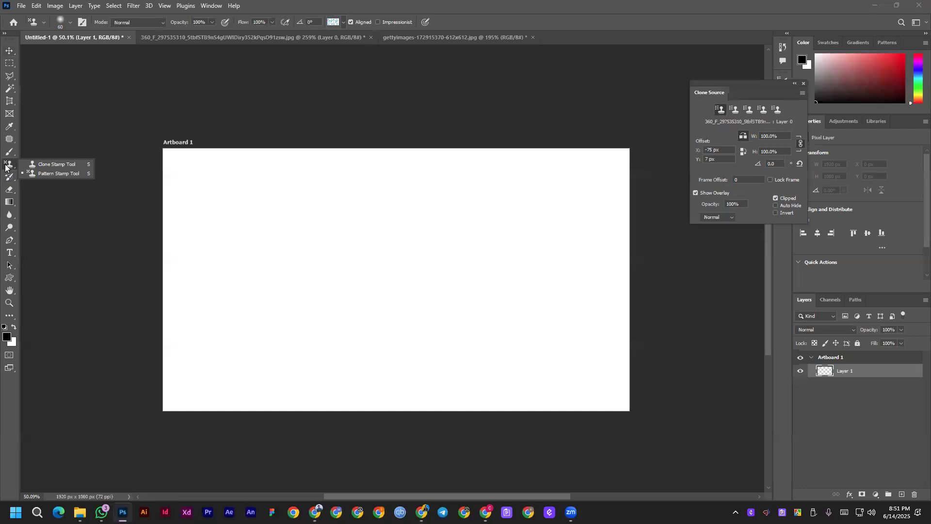
pyautogui.click(58, 173)
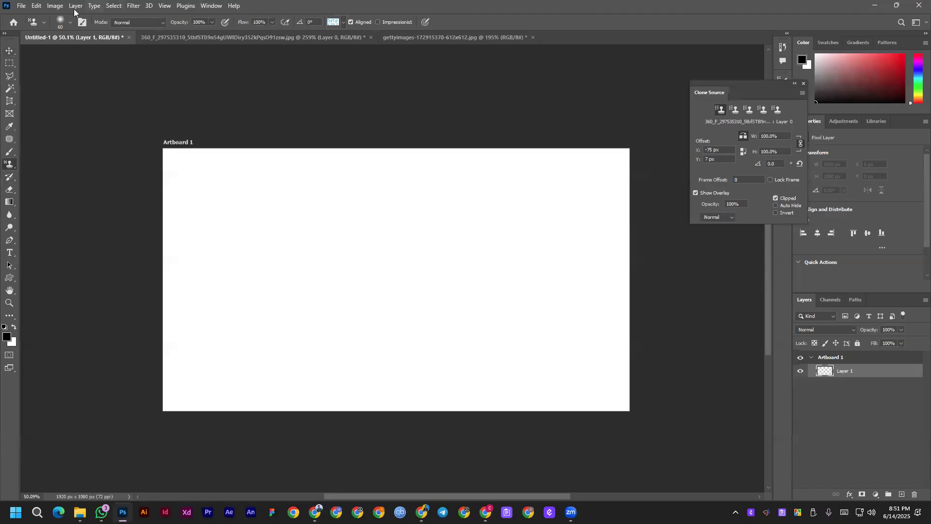
pyautogui.click(342, 22)
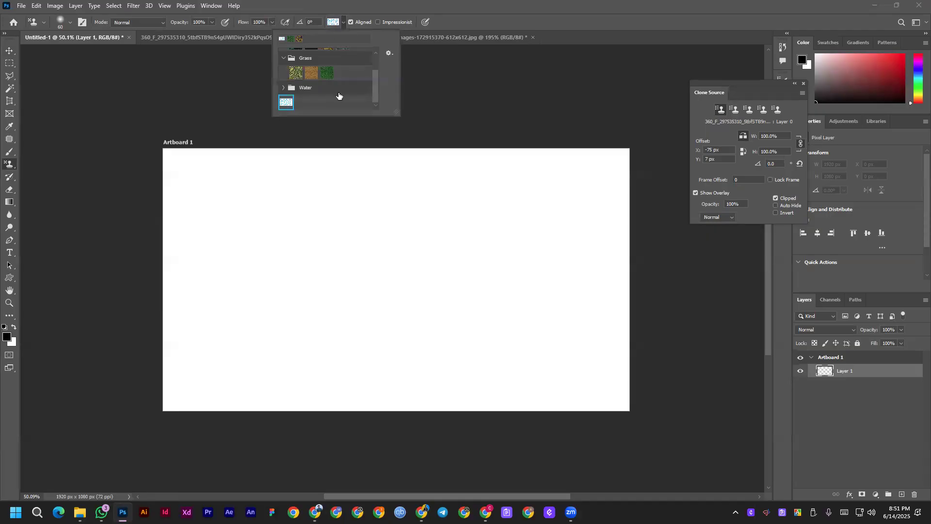
pyautogui.scroll(1, 339, 95)
pyautogui.click(284, 55)
pyautogui.click(284, 68)
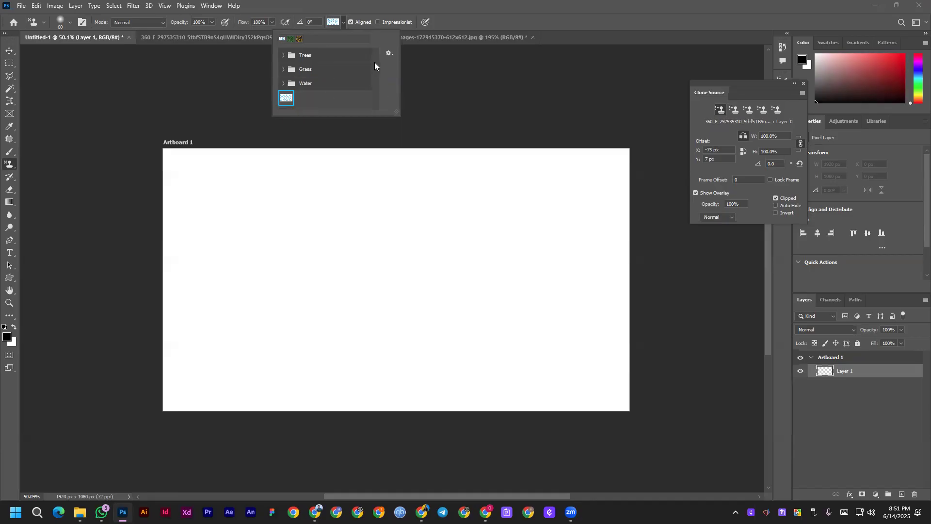
pyautogui.click(347, 21)
pyautogui.click(342, 22)
# Start importing patterns and browse in Downloads to the 20 Animal Print Fabric Brushes.abr 1 folder inside 20_Animal_Print_Fabric_Brushes_abr_1.
pyautogui.click(388, 53)
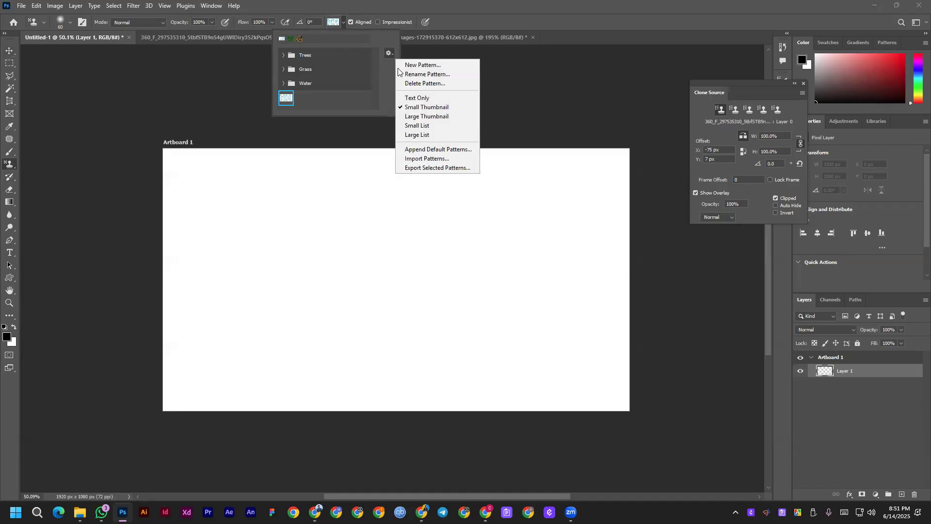
pyautogui.click(425, 158)
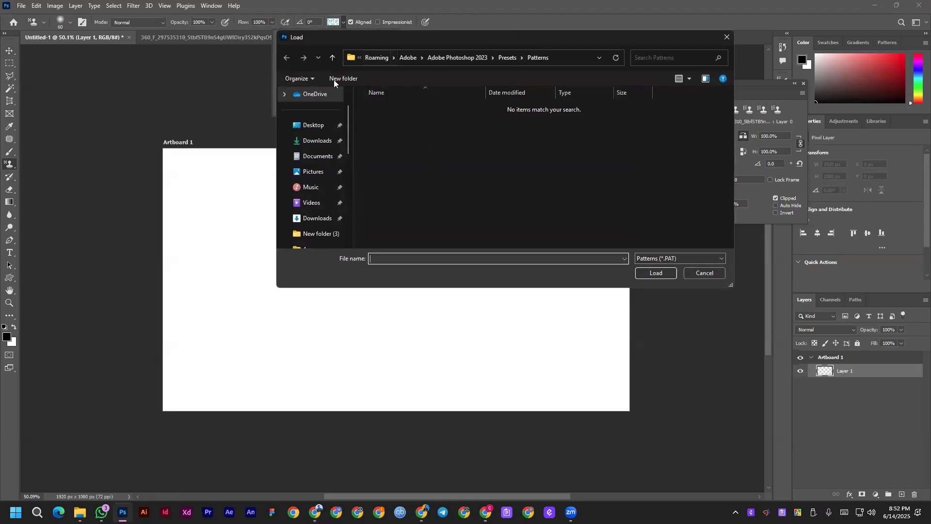
pyautogui.click(319, 125)
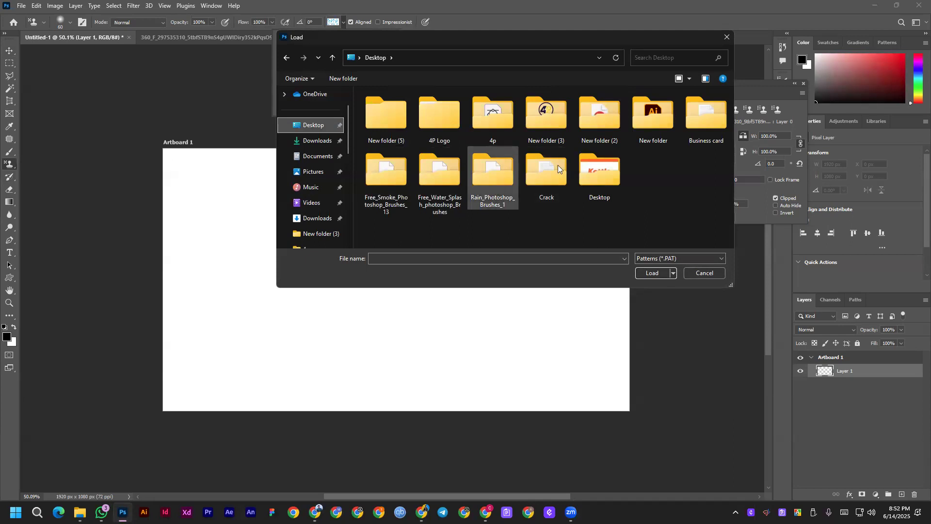
pyautogui.click(310, 142)
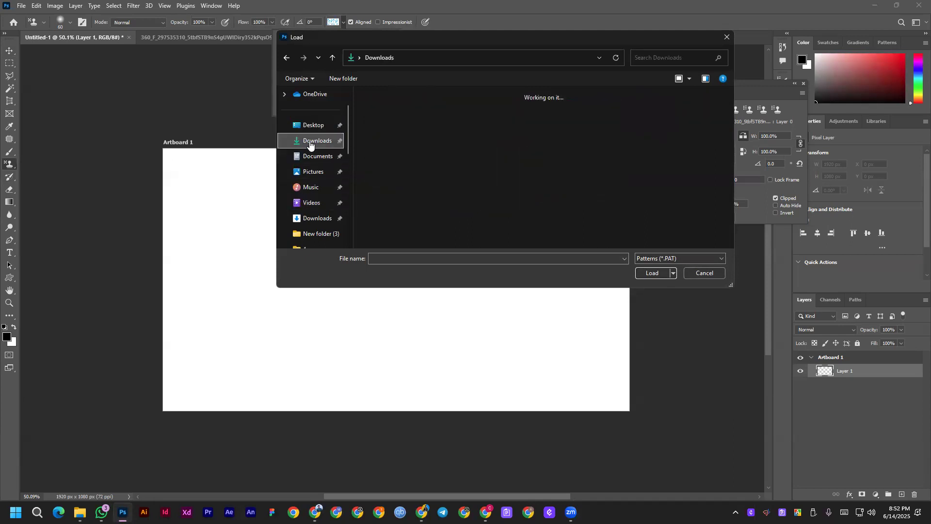
pyautogui.doubleClick(399, 140)
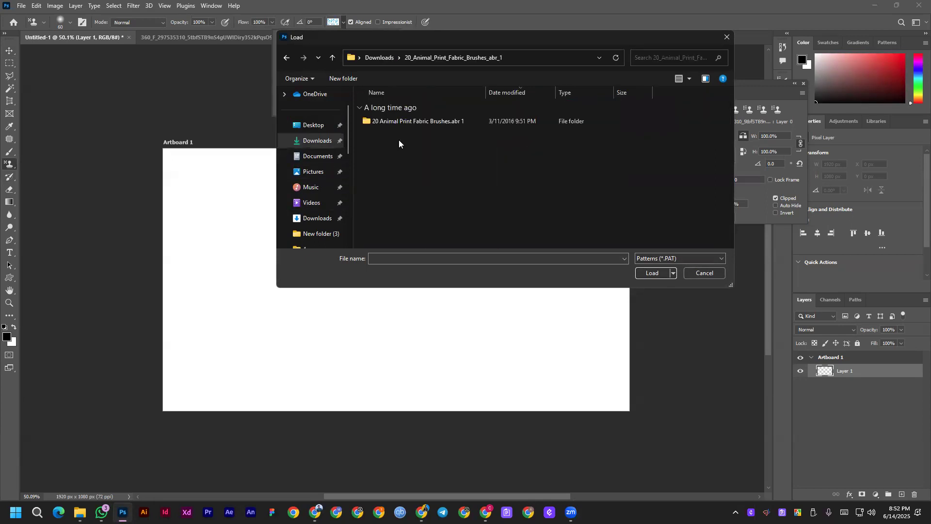
pyautogui.doubleClick(439, 121)
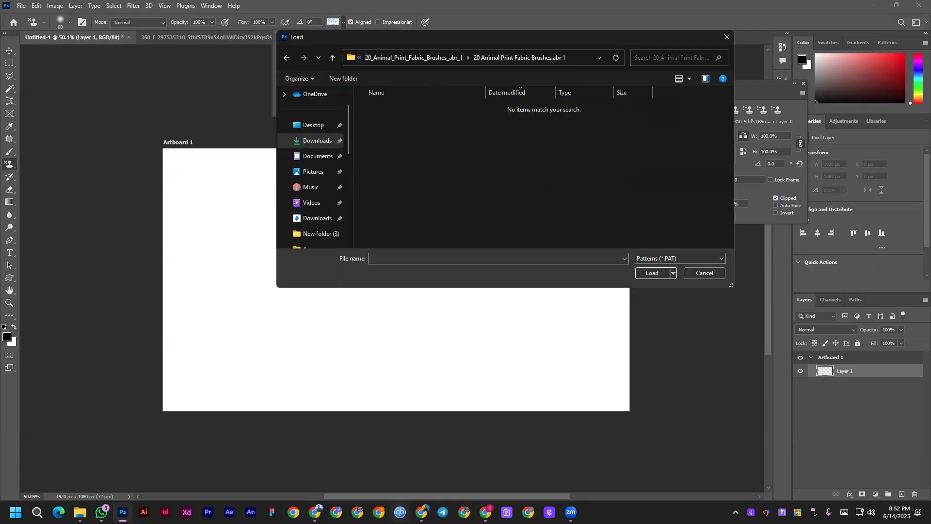
# Switch to File Explorer and inspect the file inside the nested 20 Animal Print Fabric Brushes.abr 1 folder in Downloads.
pyautogui.click(80, 512)
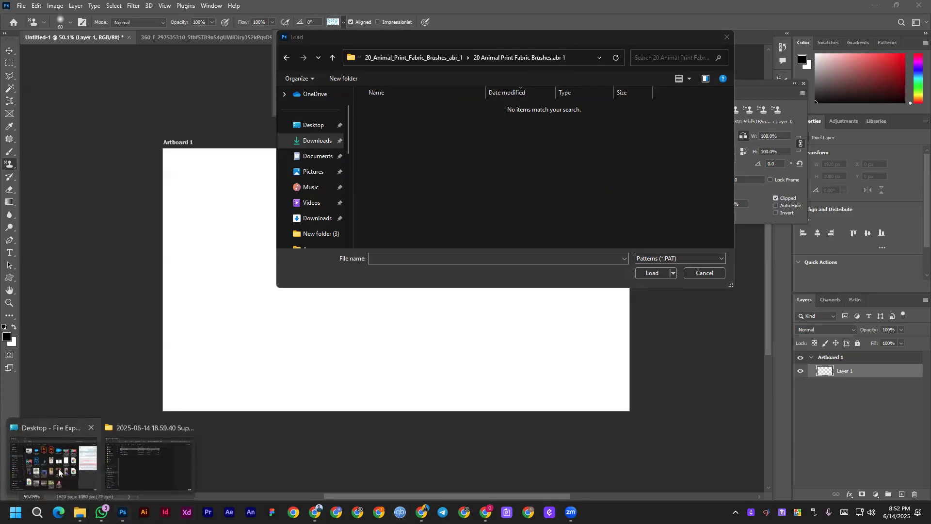
pyautogui.click(58, 468)
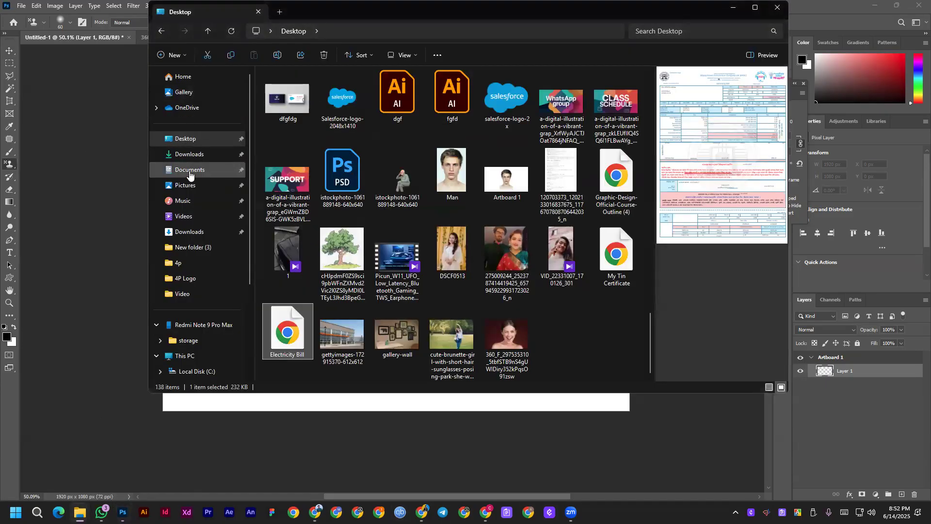
pyautogui.click(192, 155)
pyautogui.doubleClick(300, 105)
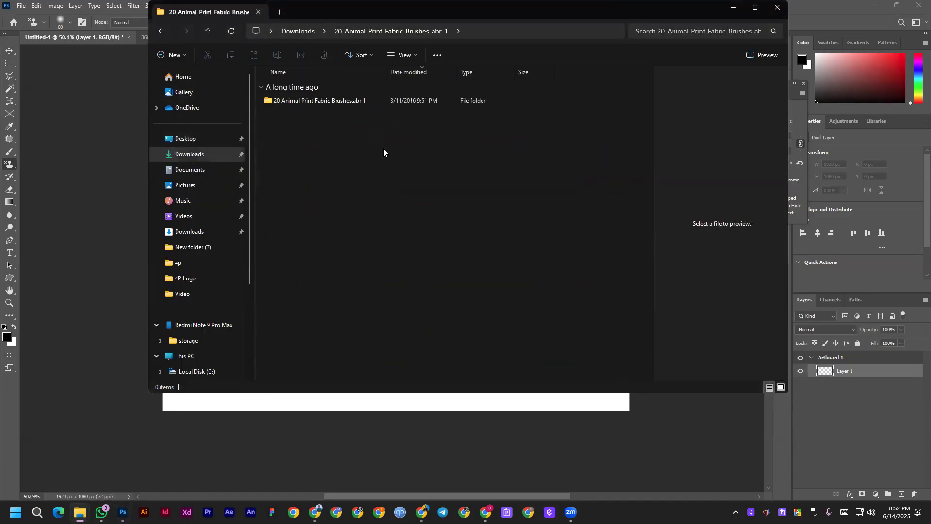
pyautogui.doubleClick(312, 100)
pyautogui.click(299, 103)
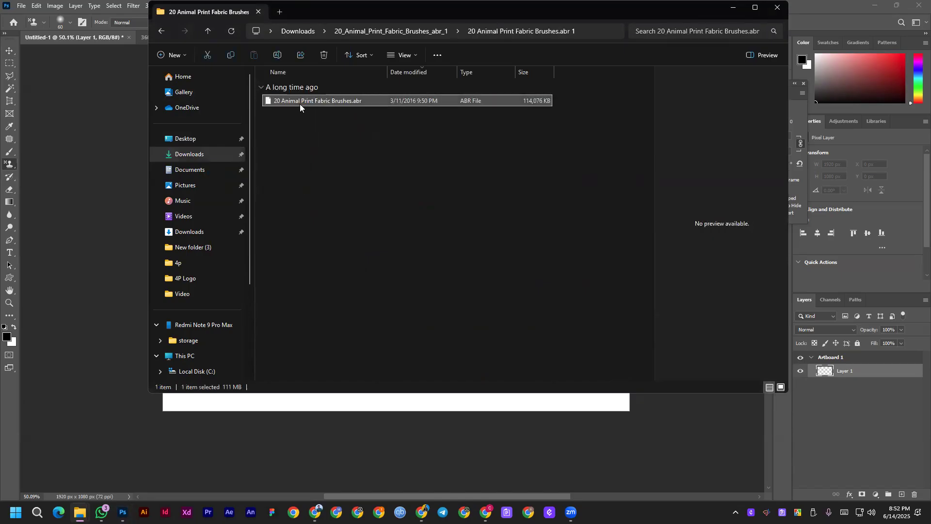
# Try to open 20 Animal Print Fabric Brushes.abr, look through the offered apps, and close the File Explorer window without choosing one.
pyautogui.doubleClick(304, 101)
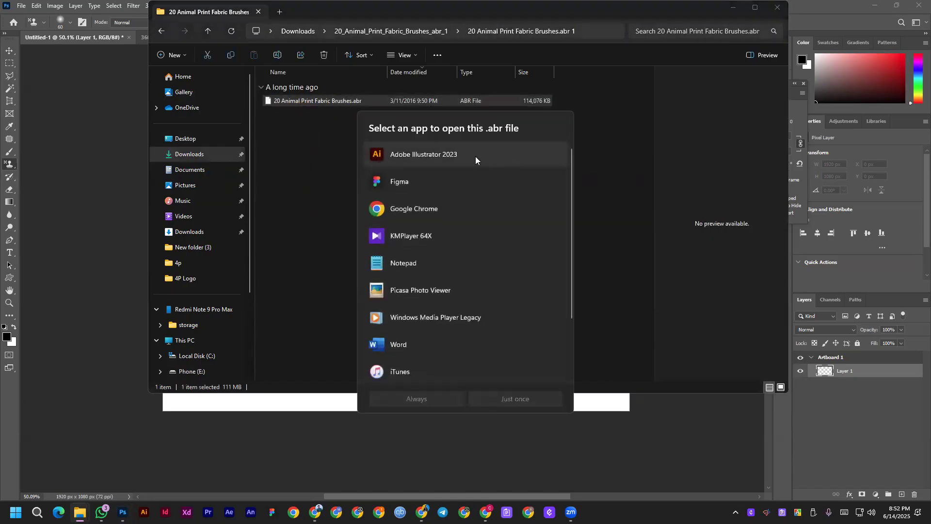
pyautogui.scroll(-3, 421, 286)
pyautogui.scroll(3, 422, 282)
pyautogui.scroll(-3, 451, 292)
pyautogui.click(346, 240)
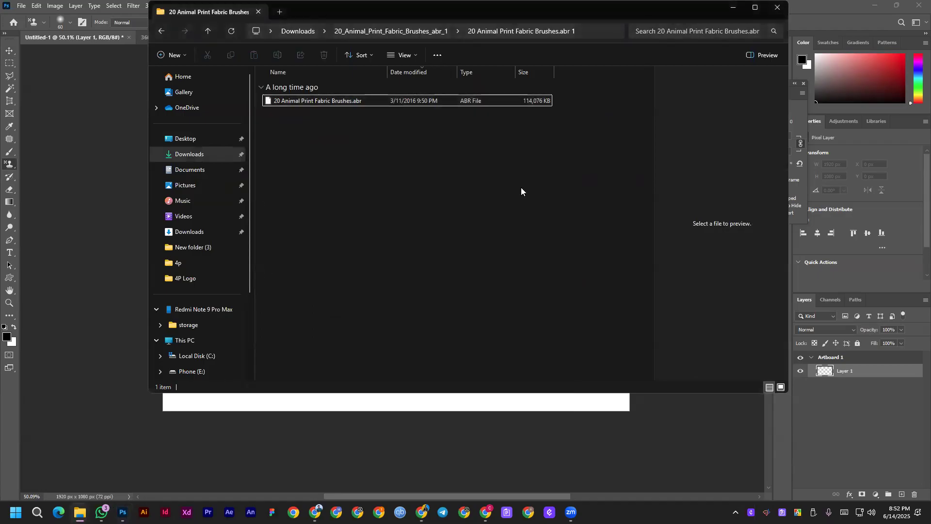
pyautogui.click(776, 8)
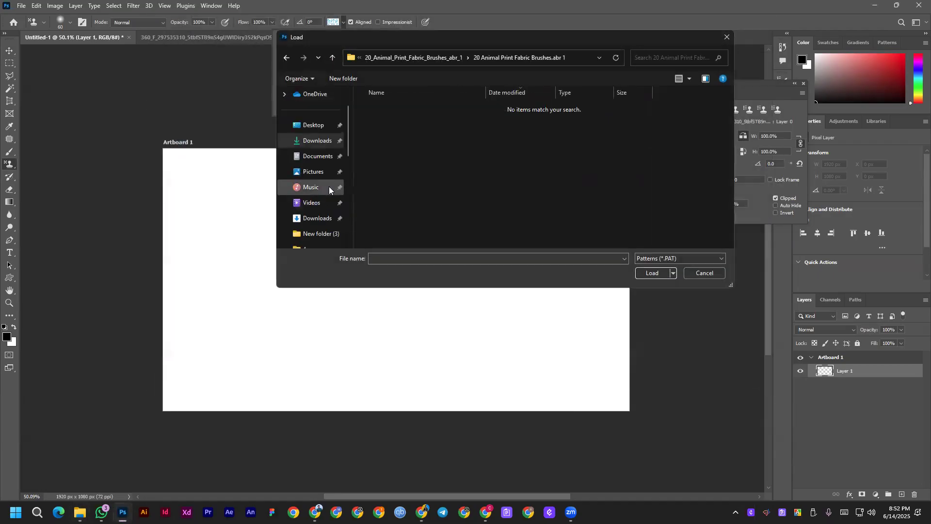
# Switch to Chrome and search Brusheezy for "pattern for photoshop", correcting the misspelled word in the query.
pyautogui.moveTo(570, 512)
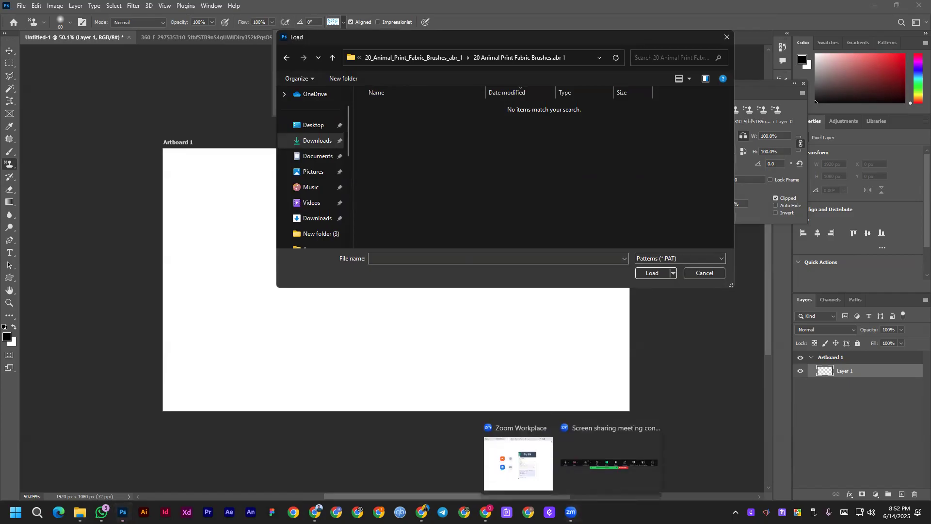
pyautogui.click(485, 512)
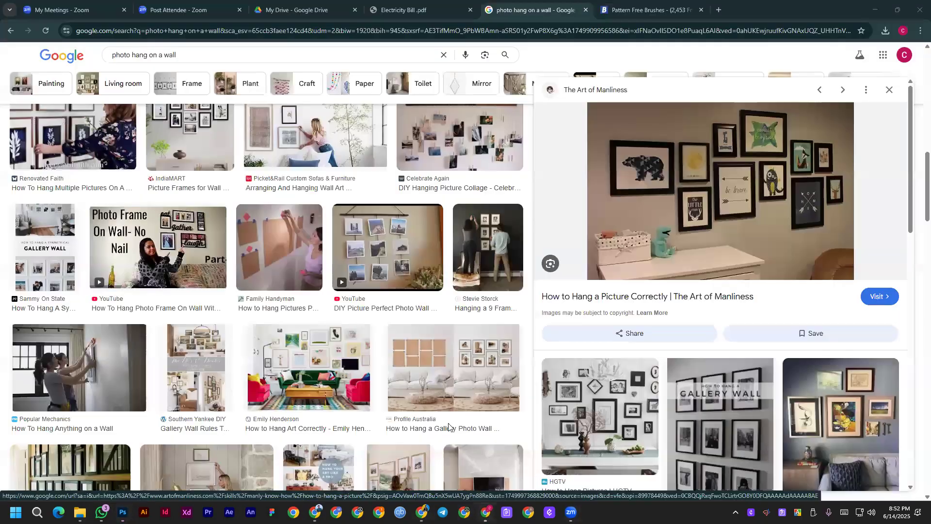
pyautogui.click(636, 3)
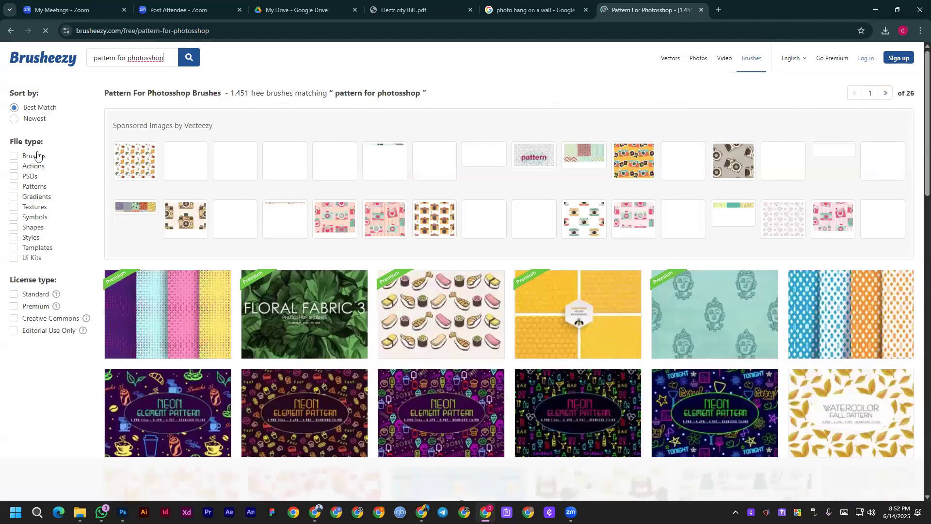
pyautogui.rightClick(141, 56)
pyautogui.click(163, 82)
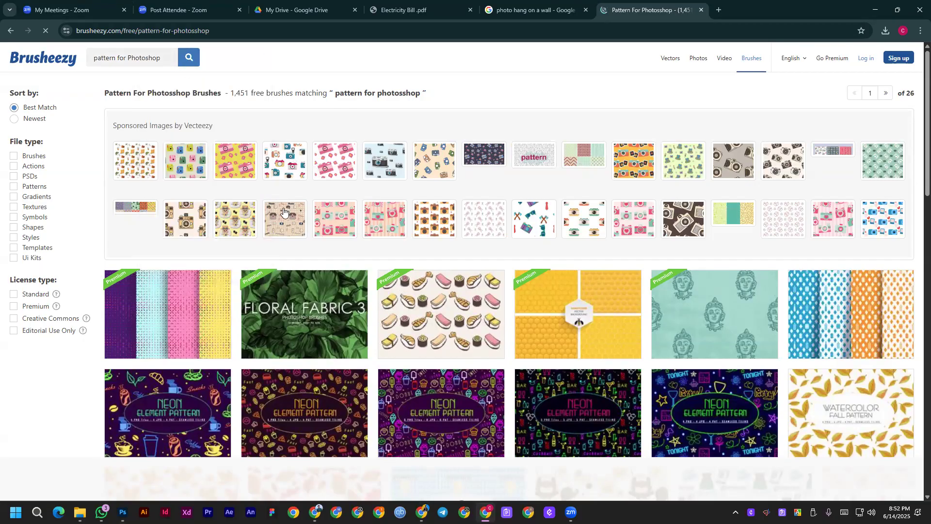
pyautogui.press('Return')
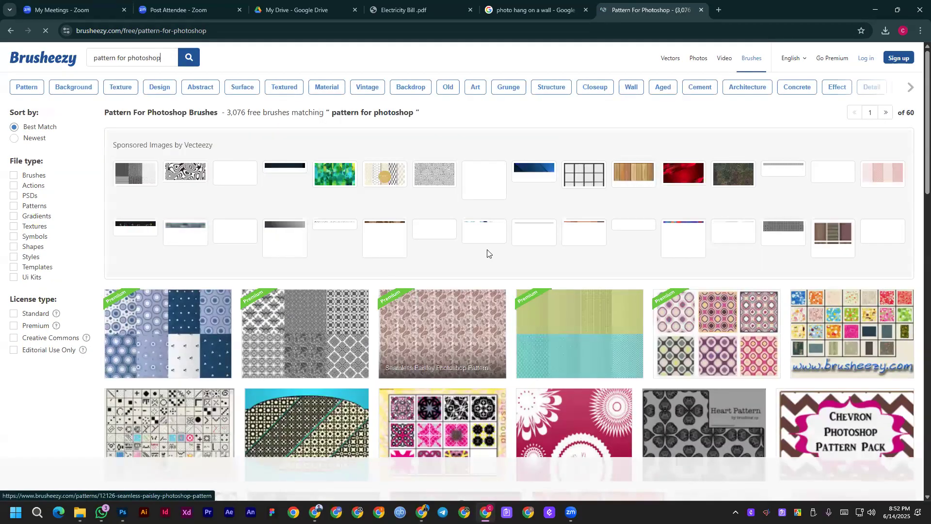
# Download the free Photoshop Patterns - Pack 05 from the search results and show the archive in its folder.
pyautogui.scroll(-4, 370, 286)
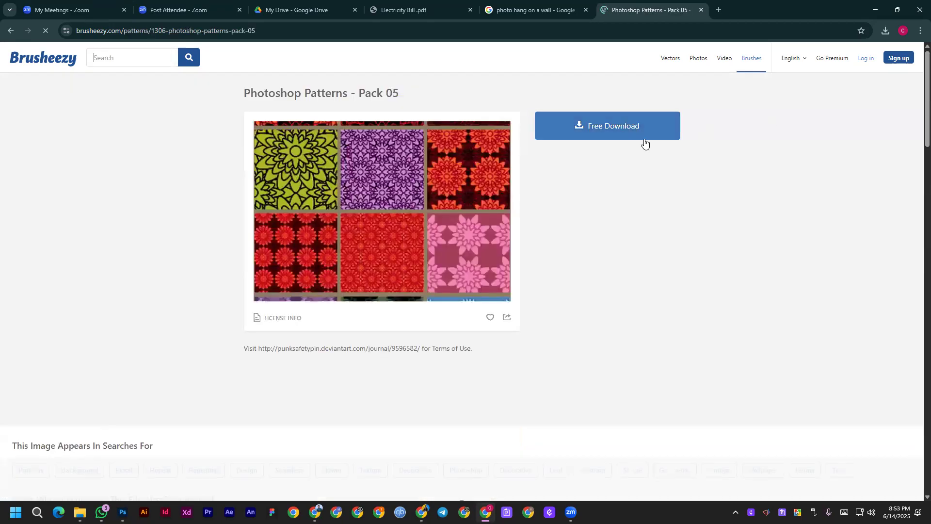
pyautogui.click(641, 127)
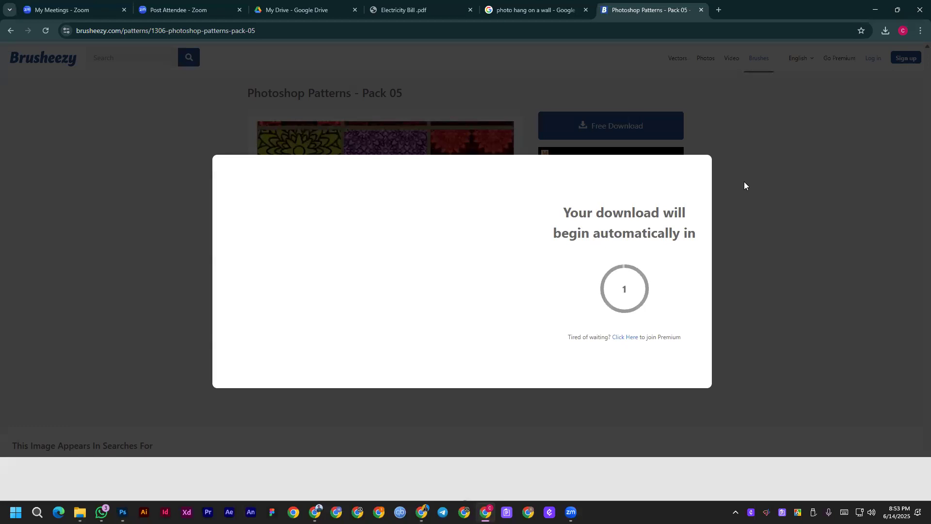
pyautogui.click(885, 33)
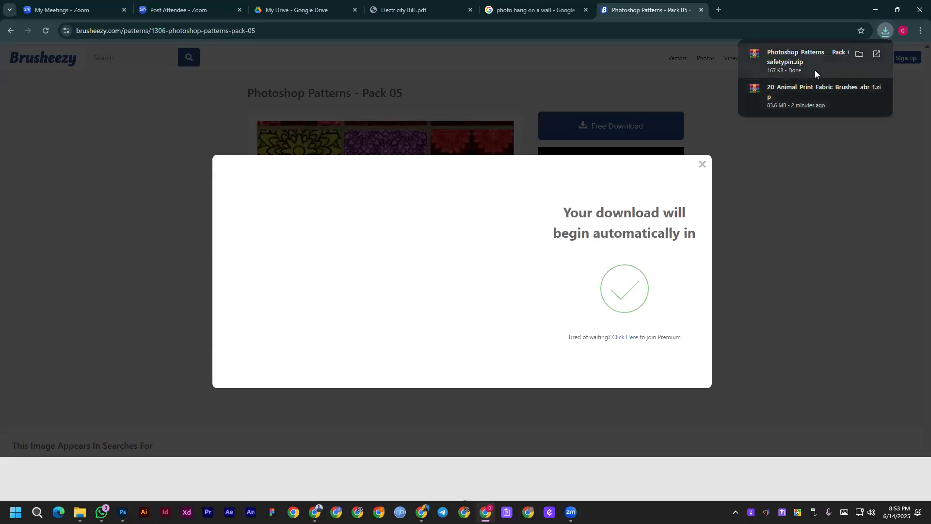
pyautogui.click(858, 54)
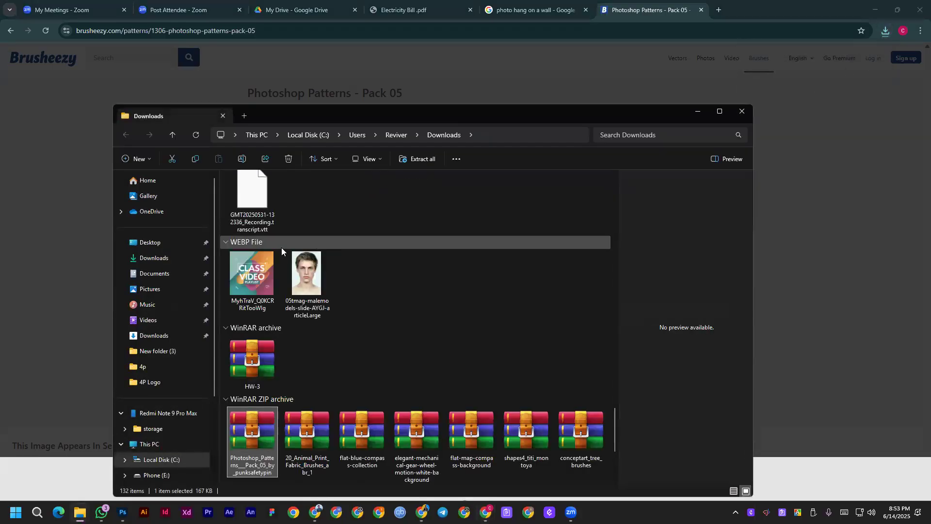
# Extract the downloaded Photoshop Patterns Pack 05 archive to a folder of the same name.
pyautogui.rightClick(272, 443)
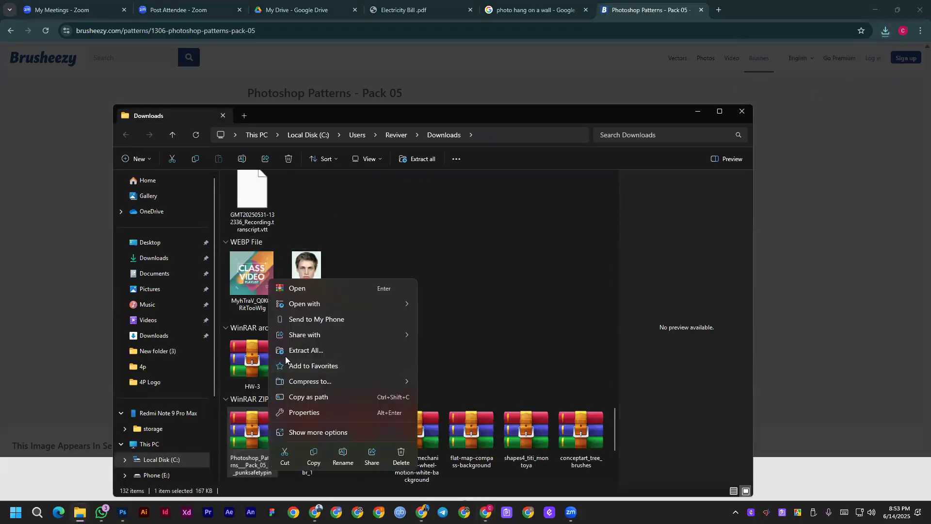
pyautogui.click(318, 430)
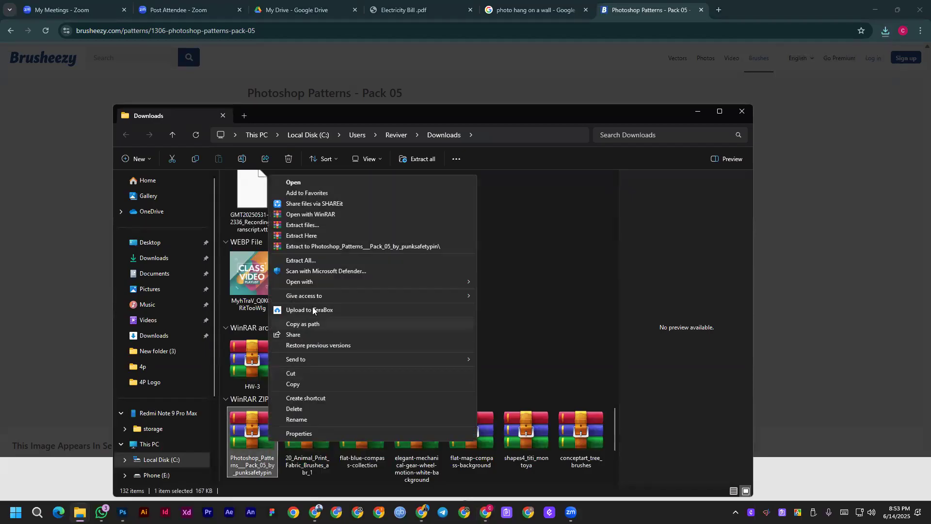
pyautogui.click(352, 245)
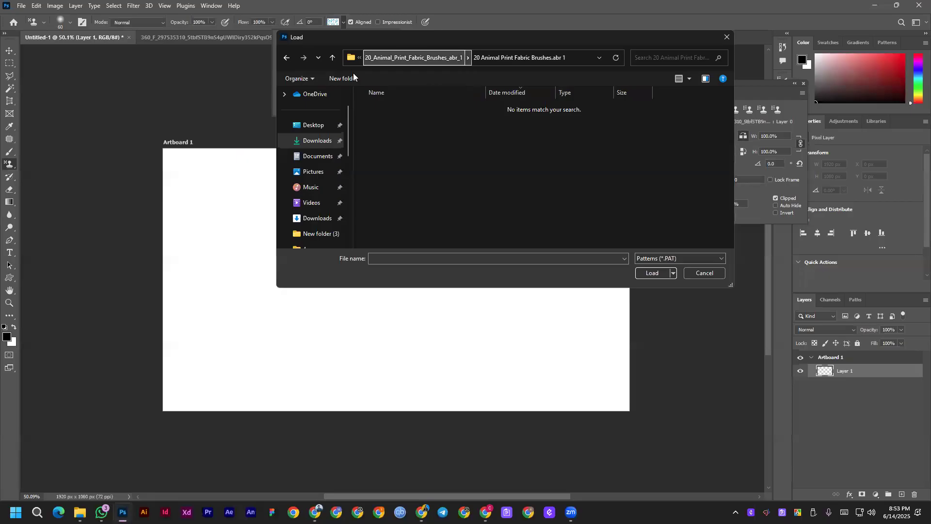
# Load the pattern file from the extracted Photoshop Patterns Pack 05 folder in Downloads into Photoshop.
pyautogui.click(301, 141)
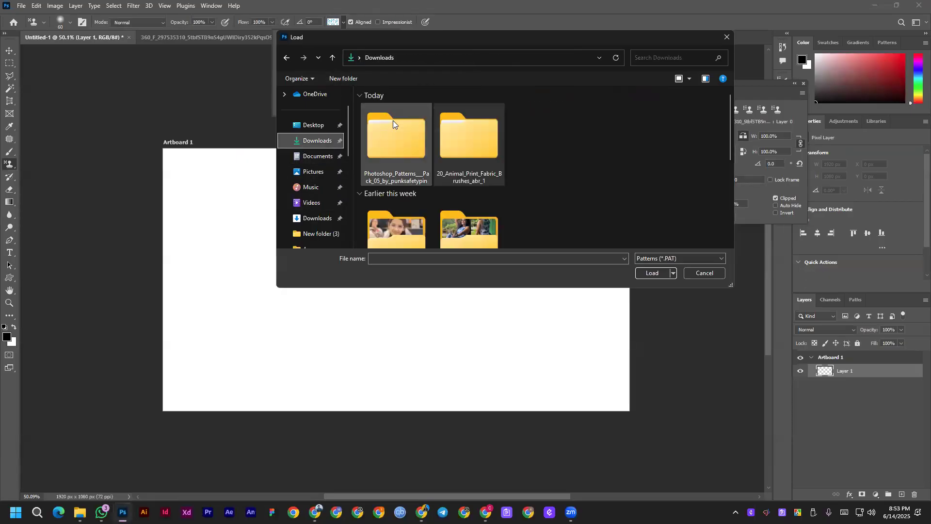
pyautogui.doubleClick(392, 122)
pyautogui.doubleClick(393, 135)
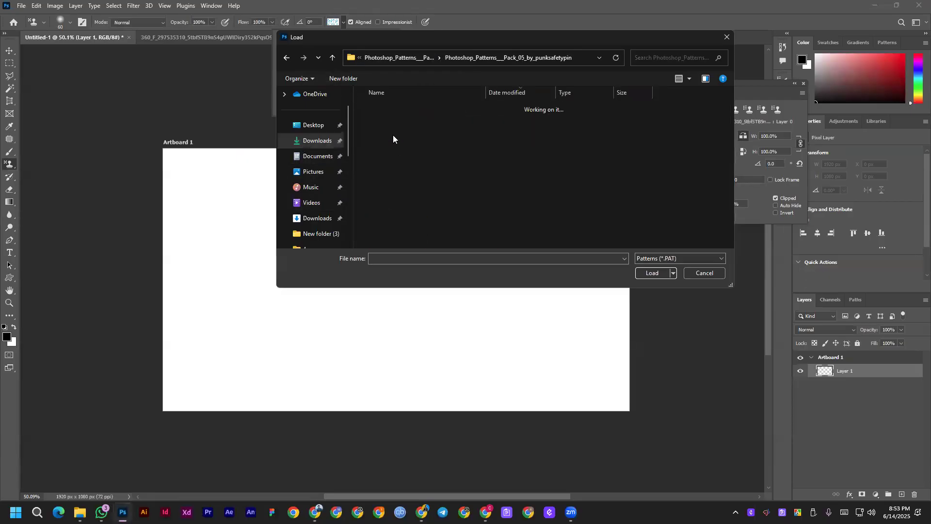
pyautogui.doubleClick(393, 121)
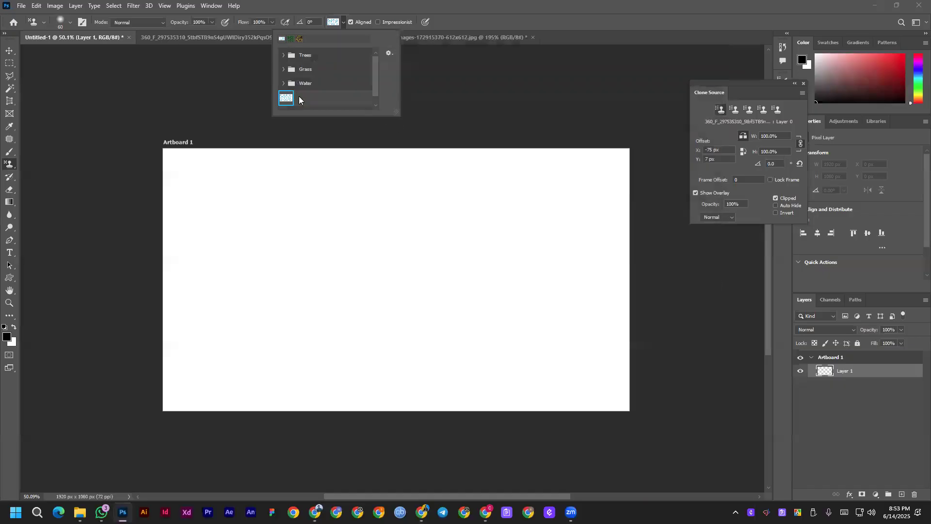
# Choose the first pattern of the punksafetypin_patternset05 group and paint it over about 731 by 521 px in the artboard's upper-left corner.
pyautogui.scroll(-1, 365, 79)
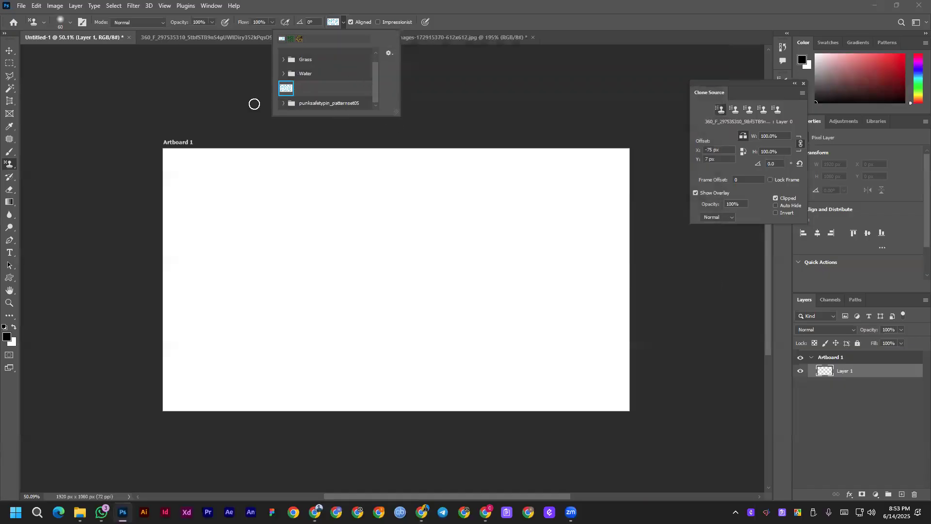
pyautogui.scroll(-2, 322, 80)
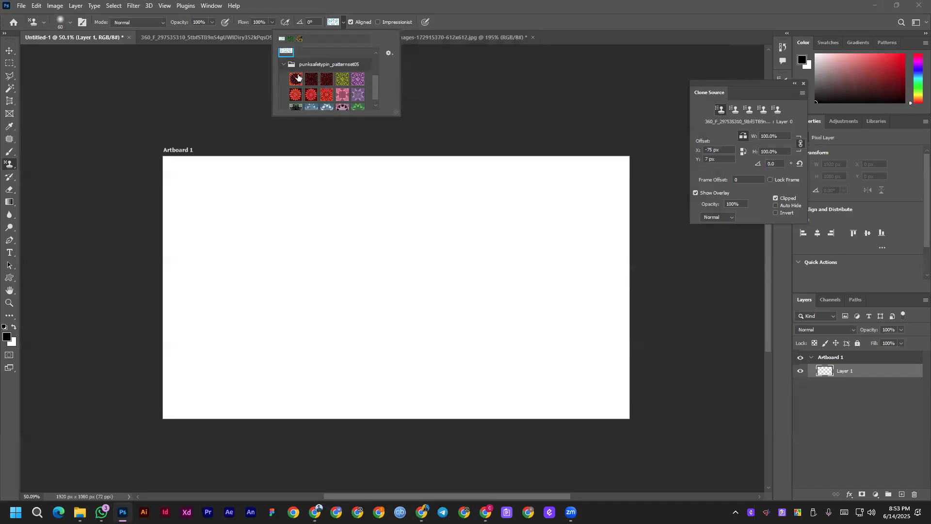
pyautogui.click(299, 78)
pyautogui.moveTo(220, 236)
pyautogui.mouseDown()
pyautogui.moveTo(172, 250)
pyautogui.moveTo(265, 196)
pyautogui.moveTo(187, 225)
pyautogui.moveTo(215, 247)
pyautogui.moveTo(307, 183)
pyautogui.moveTo(144, 275)
pyautogui.moveTo(211, 238)
pyautogui.moveTo(194, 209)
pyautogui.moveTo(155, 222)
pyautogui.moveTo(138, 255)
pyautogui.moveTo(170, 169)
pyautogui.moveTo(165, 142)
pyautogui.moveTo(175, 149)
pyautogui.moveTo(150, 211)
pyautogui.moveTo(317, 139)
pyautogui.moveTo(290, 149)
pyautogui.moveTo(287, 180)
pyautogui.moveTo(199, 197)
pyautogui.moveTo(160, 220)
pyautogui.moveTo(232, 217)
pyautogui.moveTo(187, 218)
pyautogui.moveTo(240, 203)
pyautogui.mouseUp()
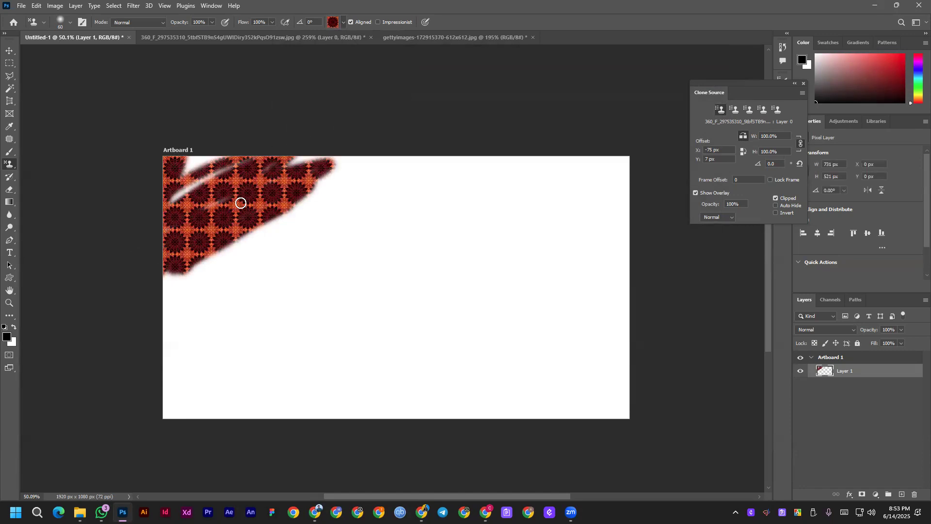
# Enlarge the brush to 700 px and paint the red floral pattern over the whole artboard.
pyautogui.press(']')
pyautogui.press(']')
pyautogui.press(']')
pyautogui.press(']')
pyautogui.press(']')
pyautogui.press(']')
pyautogui.press(']')
pyautogui.press(']')
pyautogui.press(']')
pyautogui.press(']')
pyautogui.press(']')
pyautogui.press(']')
pyautogui.press(']')
pyautogui.press(']')
pyautogui.moveTo(129, 198)
pyautogui.mouseDown()
pyautogui.moveTo(509, 176)
pyautogui.moveTo(447, 333)
pyautogui.moveTo(104, 364)
pyautogui.moveTo(536, 366)
pyautogui.moveTo(557, 288)
pyautogui.moveTo(145, 187)
pyautogui.moveTo(578, 412)
pyautogui.moveTo(538, 229)
pyautogui.moveTo(383, 366)
pyautogui.moveTo(369, 359)
pyautogui.mouseUp()
# With the Clone Stamp tool and a brush enlarged to 50 px, paint the sampled woman in the green hat onto the middle of the pattern.
pyautogui.rightClick(9, 165)
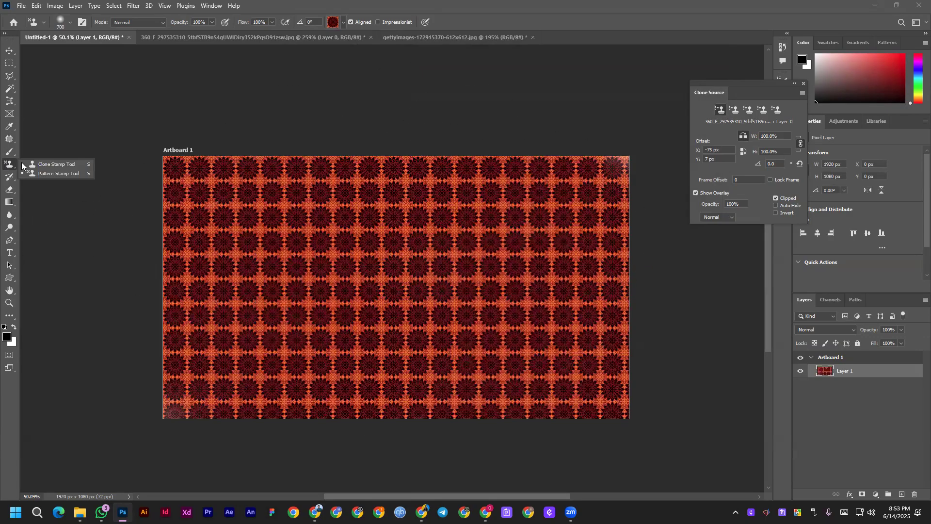
pyautogui.click(44, 164)
pyautogui.moveTo(385, 243)
pyautogui.mouseDown()
pyautogui.moveTo(305, 271)
pyautogui.moveTo(407, 209)
pyautogui.moveTo(277, 239)
pyautogui.moveTo(343, 246)
pyautogui.moveTo(284, 289)
pyautogui.moveTo(498, 235)
pyautogui.moveTo(524, 196)
pyautogui.moveTo(339, 260)
pyautogui.moveTo(405, 314)
pyautogui.moveTo(579, 274)
pyautogui.moveTo(332, 247)
pyautogui.moveTo(386, 256)
pyautogui.moveTo(363, 268)
pyautogui.moveTo(378, 281)
pyautogui.moveTo(407, 265)
pyautogui.moveTo(353, 242)
pyautogui.moveTo(426, 239)
pyautogui.moveTo(290, 308)
pyautogui.mouseUp()
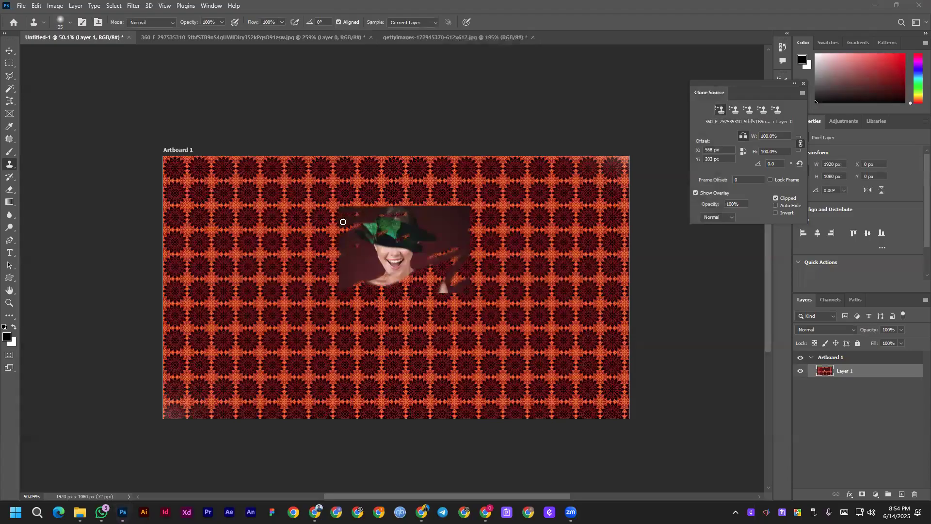
pyautogui.press(']')
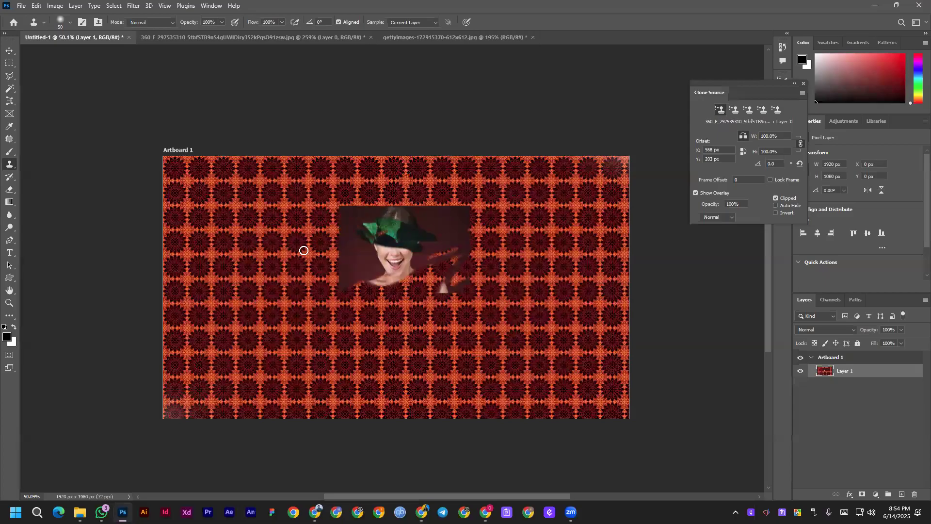
pyautogui.moveTo(324, 325)
pyautogui.mouseDown()
pyautogui.moveTo(469, 282)
pyautogui.moveTo(466, 260)
pyautogui.mouseUp()
pyautogui.moveTo(407, 286)
pyautogui.mouseDown()
pyautogui.moveTo(439, 262)
pyautogui.moveTo(423, 251)
pyautogui.mouseUp()
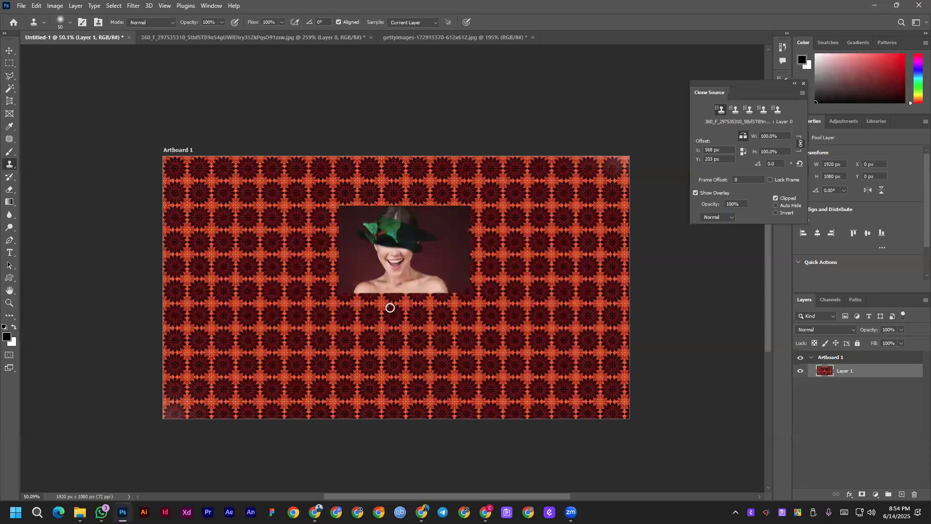
# Cover the cloned woman in the middle of the artboard with the red floral pattern using the Pattern Stamp tool.
pyautogui.rightClick(9, 164)
pyautogui.click(55, 174)
pyautogui.moveTo(417, 261)
pyautogui.mouseDown()
pyautogui.moveTo(294, 277)
pyautogui.moveTo(520, 251)
pyautogui.moveTo(432, 333)
pyautogui.mouseUp()
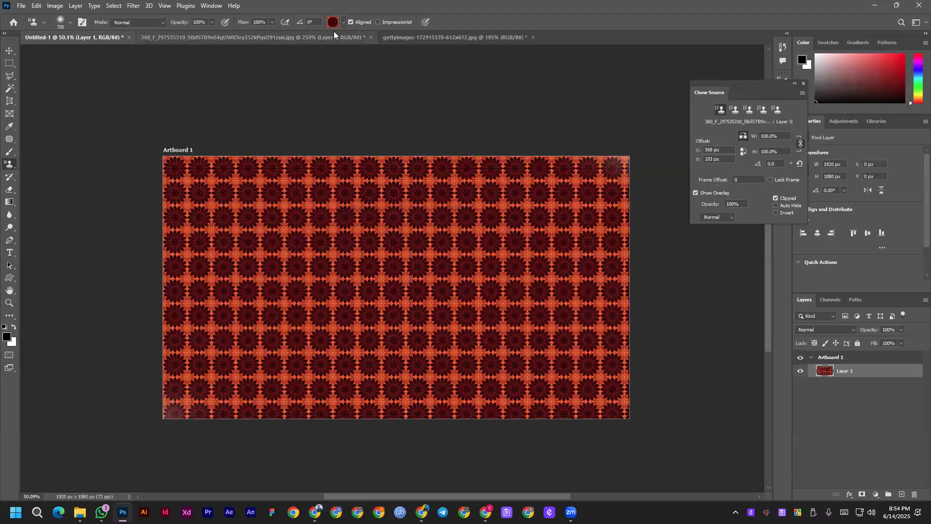
# Choose the green pattern and paint it over the whole artboard with the Pattern Stamp tool.
pyautogui.click(344, 22)
pyautogui.click(358, 102)
pyautogui.moveTo(486, 280)
pyautogui.mouseDown()
pyautogui.moveTo(624, 208)
pyautogui.moveTo(441, 150)
pyautogui.moveTo(442, 373)
pyautogui.moveTo(501, 328)
pyautogui.moveTo(328, 197)
pyautogui.moveTo(100, 310)
pyautogui.mouseUp()
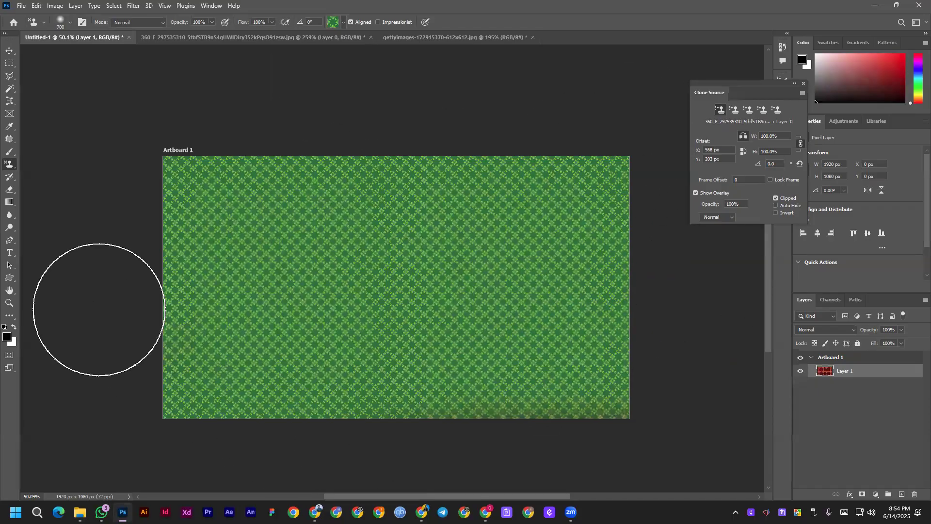
# Choose the blue pattern and paint it over the whole artboard with the Pattern Stamp tool.
pyautogui.click(344, 22)
pyautogui.click(311, 102)
pyautogui.moveTo(370, 301)
pyautogui.mouseDown()
pyautogui.moveTo(177, 177)
pyautogui.moveTo(262, 412)
pyautogui.moveTo(483, 400)
pyautogui.moveTo(249, 343)
pyautogui.moveTo(301, 384)
pyautogui.mouseUp()
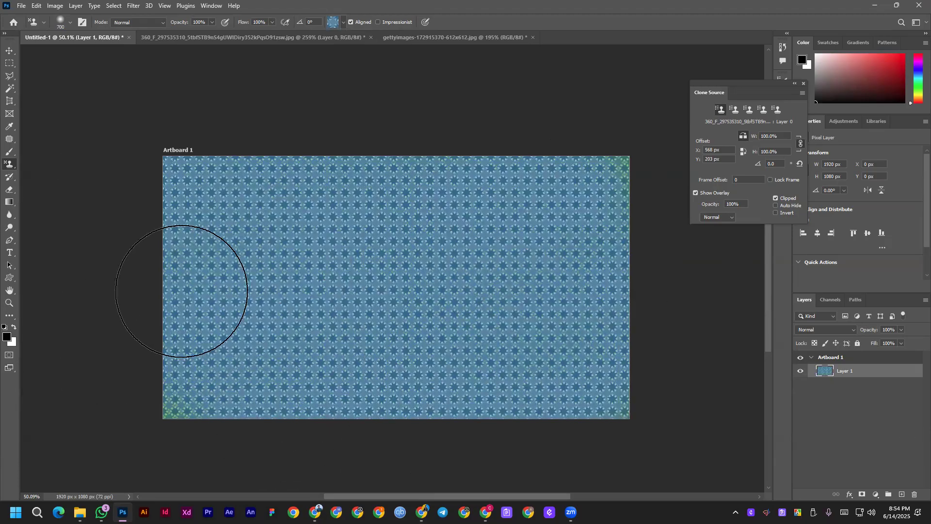
# Switch to the course outline PDF in Chrome and highlight Burn Tool in the Class 06: Photo Editing list.
pyautogui.click(314, 512)
pyautogui.moveTo(536, 223)
pyautogui.mouseDown()
pyautogui.moveTo(591, 213)
pyautogui.moveTo(558, 235)
pyautogui.moveTo(571, 235)
pyautogui.mouseUp()
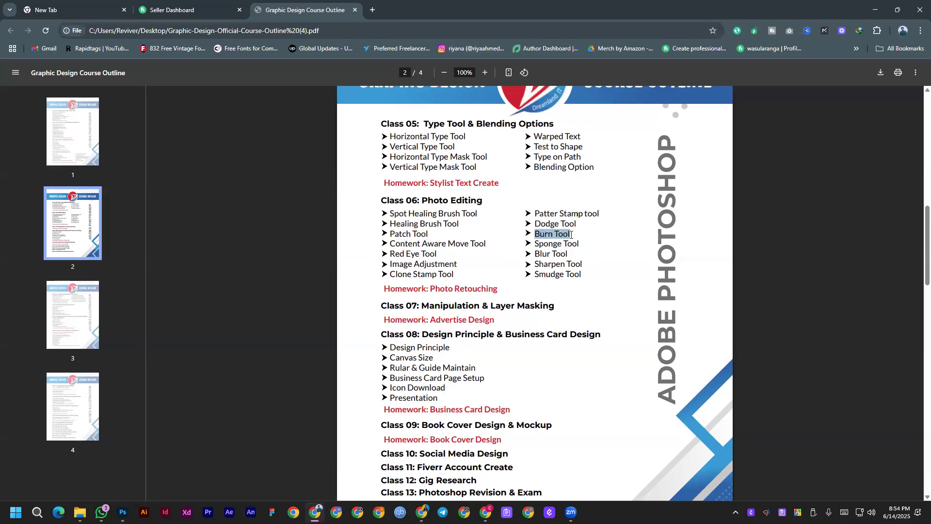
pyautogui.click(875, 10)
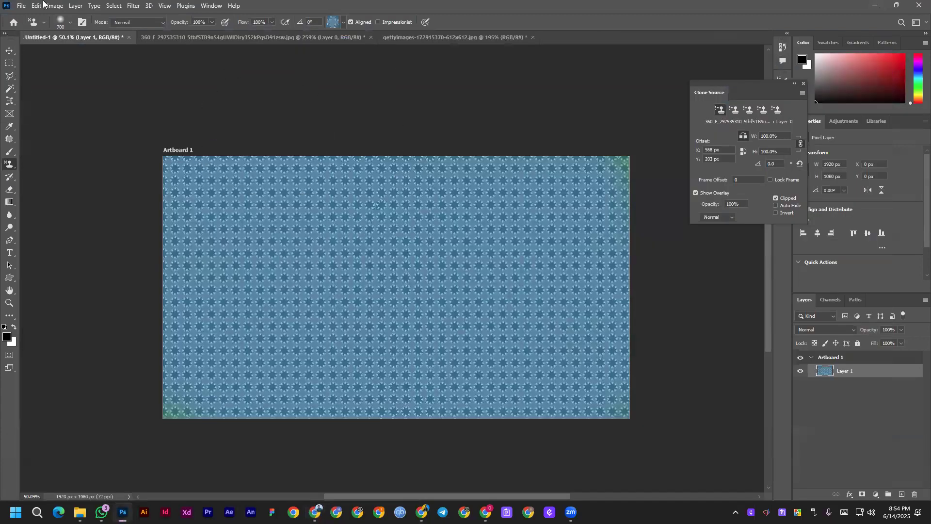
# Switch to the Chrome window showing Brusheezy, close its download overlay and search Google Images for "night highway pic".
pyautogui.moveTo(486, 512)
pyautogui.click(480, 432)
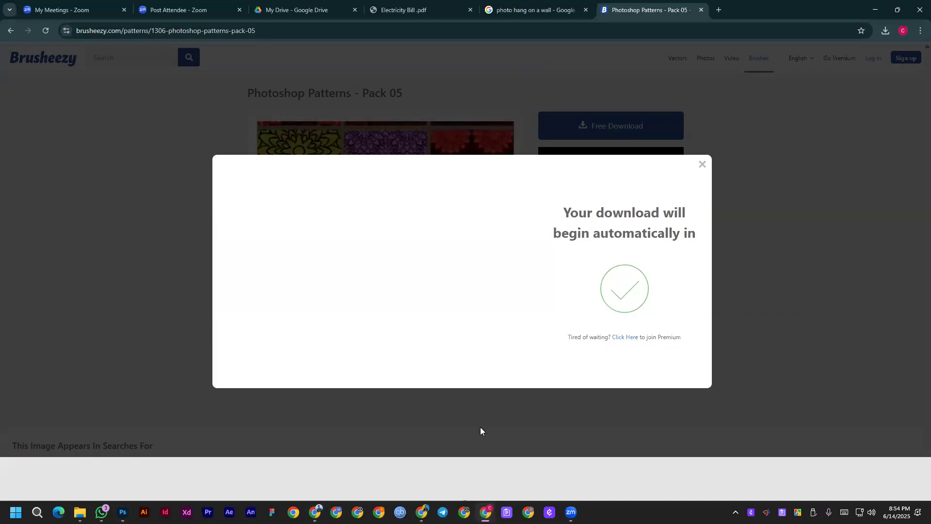
pyautogui.click(703, 165)
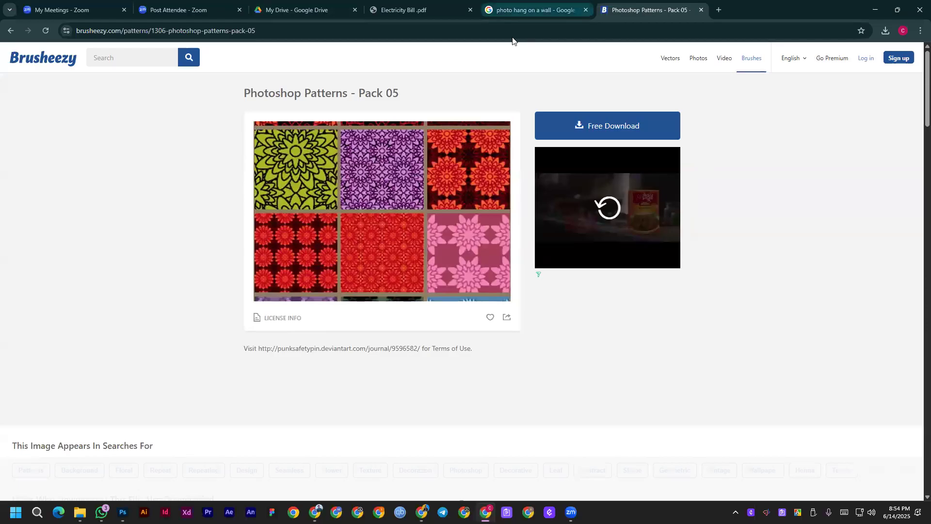
pyautogui.click(531, 3)
pyautogui.scroll(4, 219, 54)
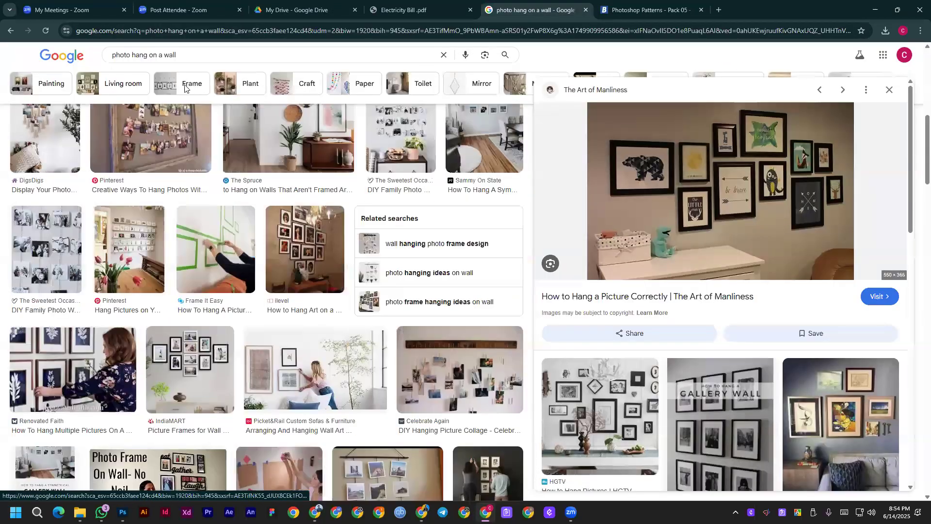
pyautogui.doubleClick(203, 53)
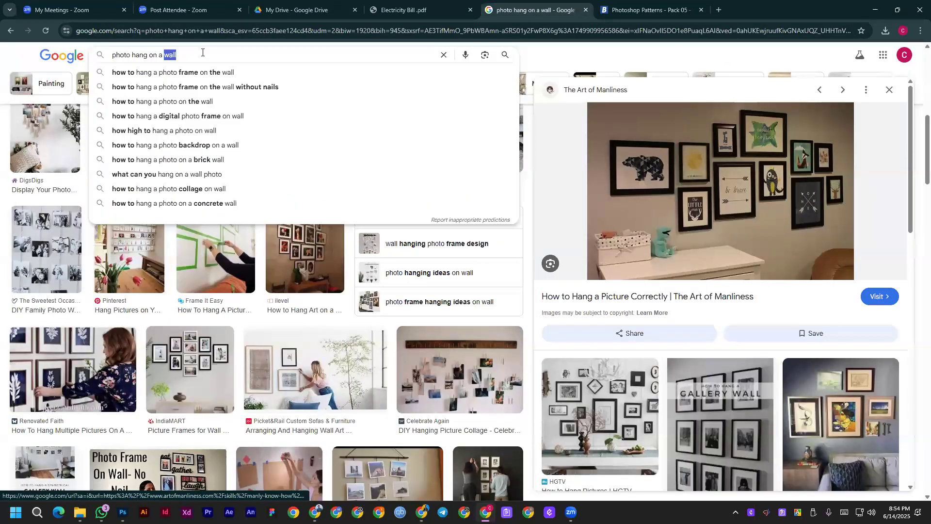
pyautogui.tripleClick(202, 52)
pyautogui.write('ni')
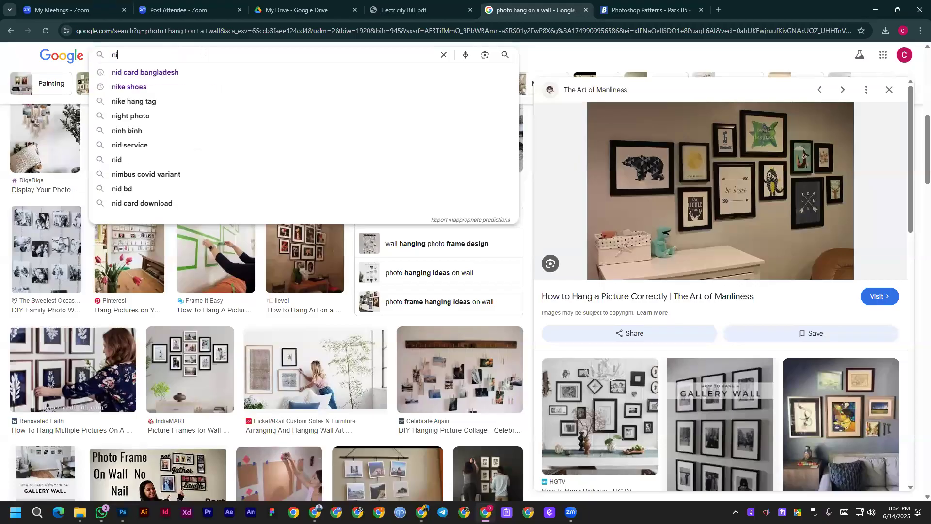
pyautogui.write('ght hi')
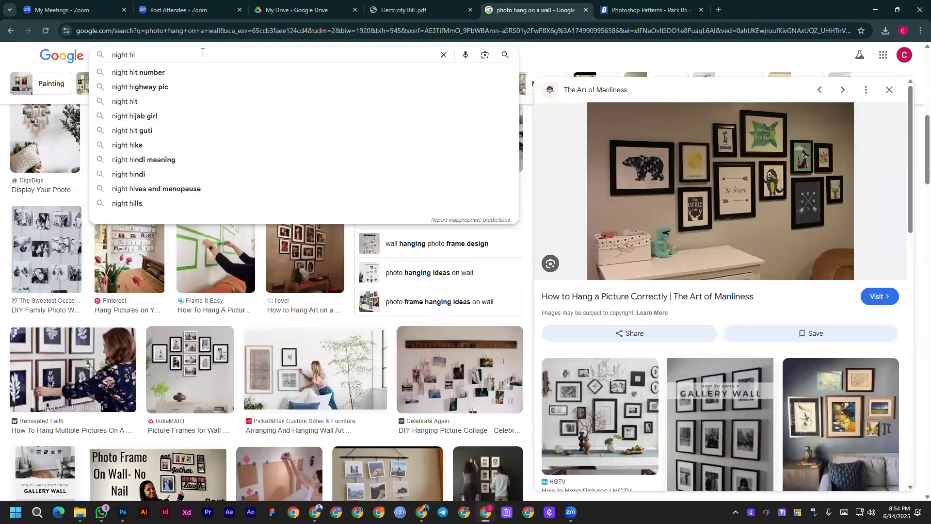
pyautogui.write('gh')
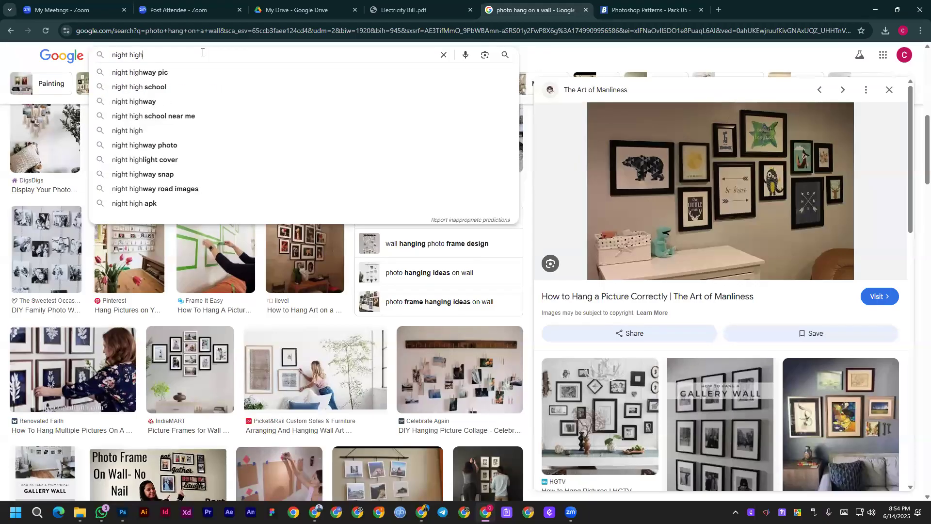
pyautogui.click(160, 73)
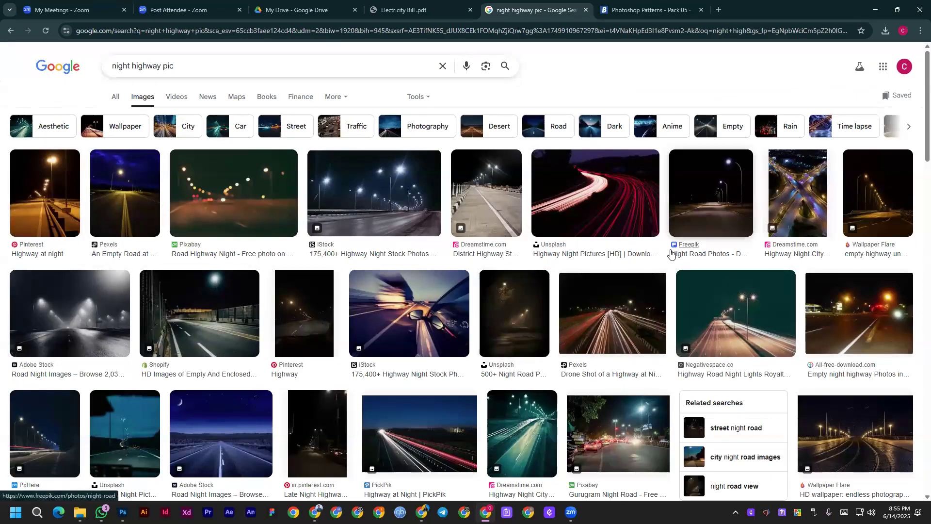
# Save the Shopify image "Empty And Enclosed Highway At Night" from the image results to the computer.
pyautogui.scroll(-1, 340, 291)
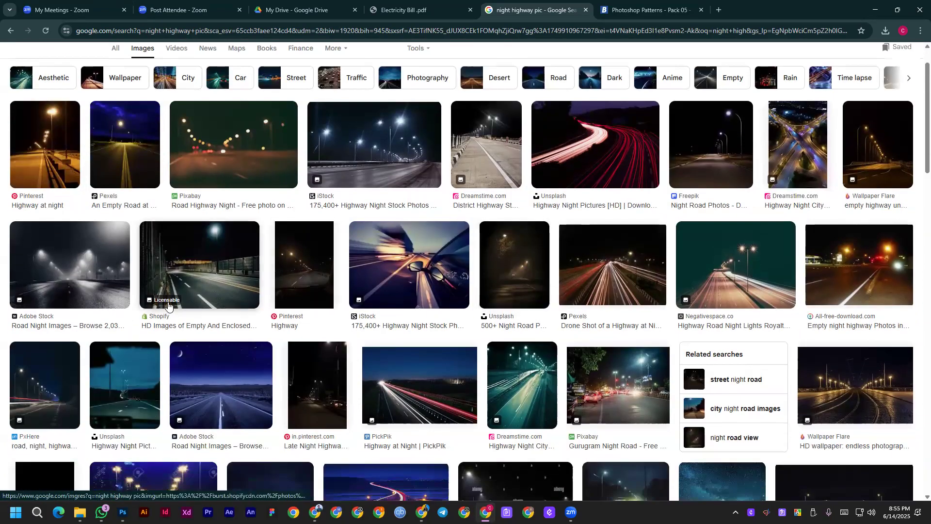
pyautogui.click(174, 266)
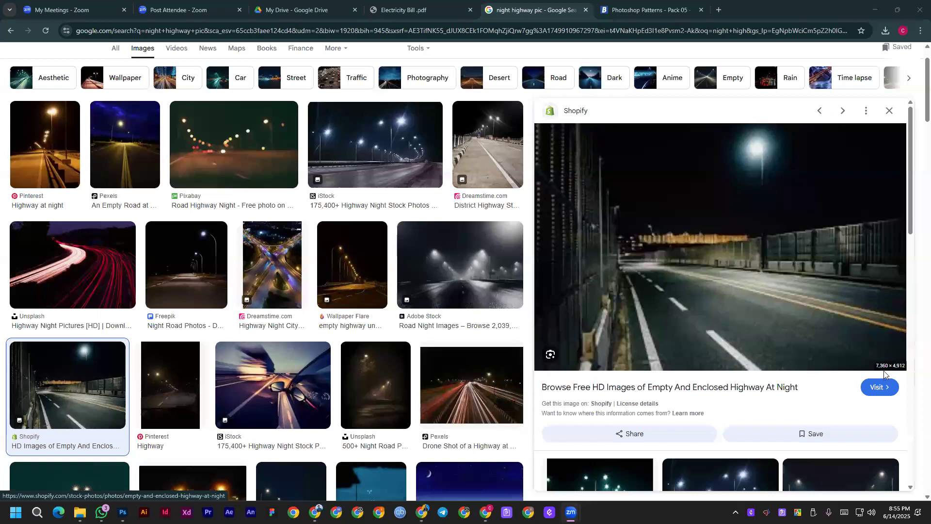
pyautogui.rightClick(730, 247)
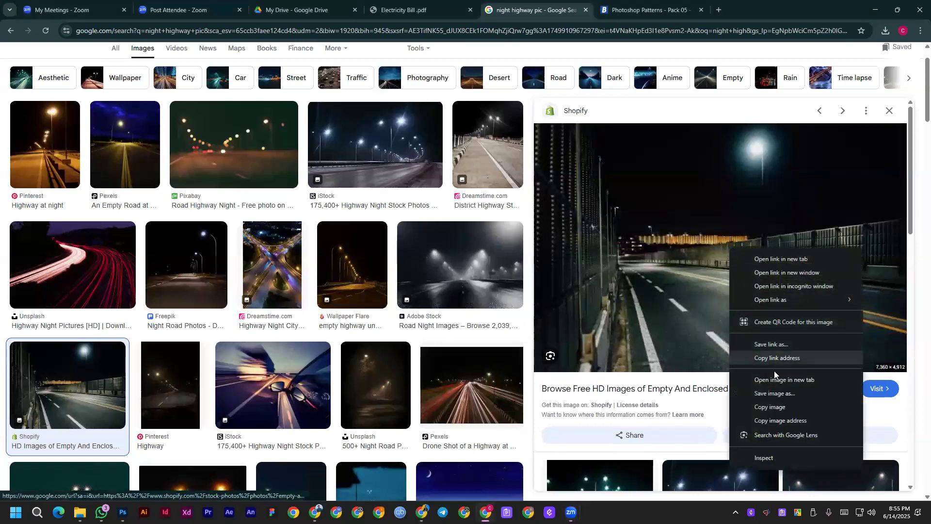
pyautogui.click(768, 394)
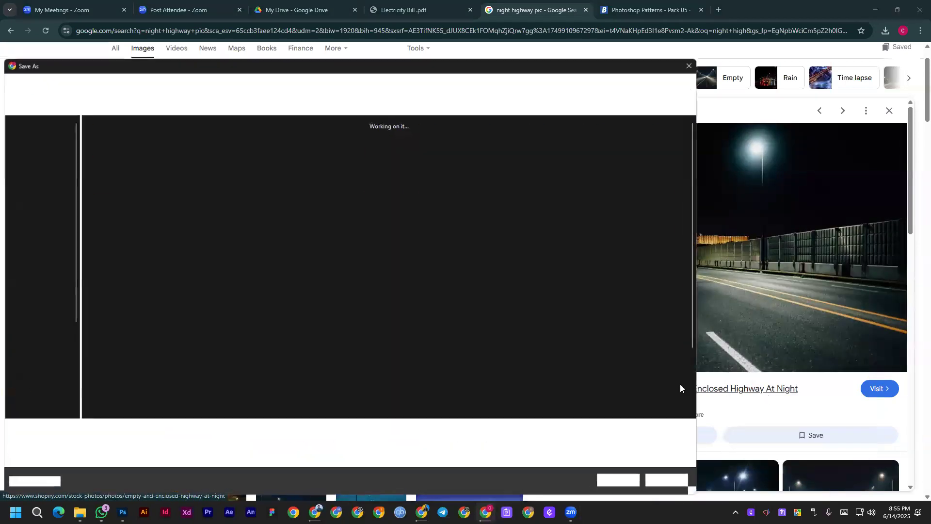
pyautogui.click(630, 478)
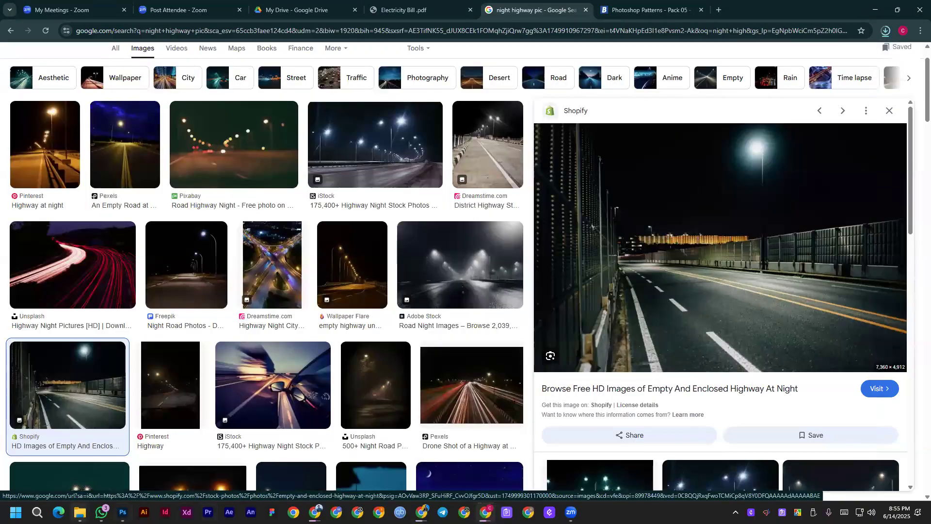
# Switch to Photoshop and open empty-and-enclosed-highway-at-night.jpg.
pyautogui.click(123, 512)
pyautogui.hotkey('alt', 'f')
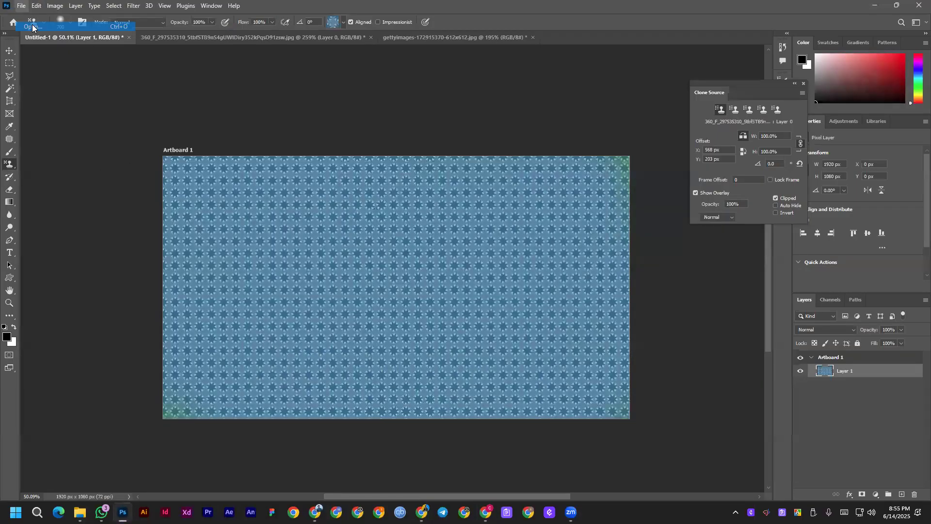
pyautogui.doubleClick(365, 145)
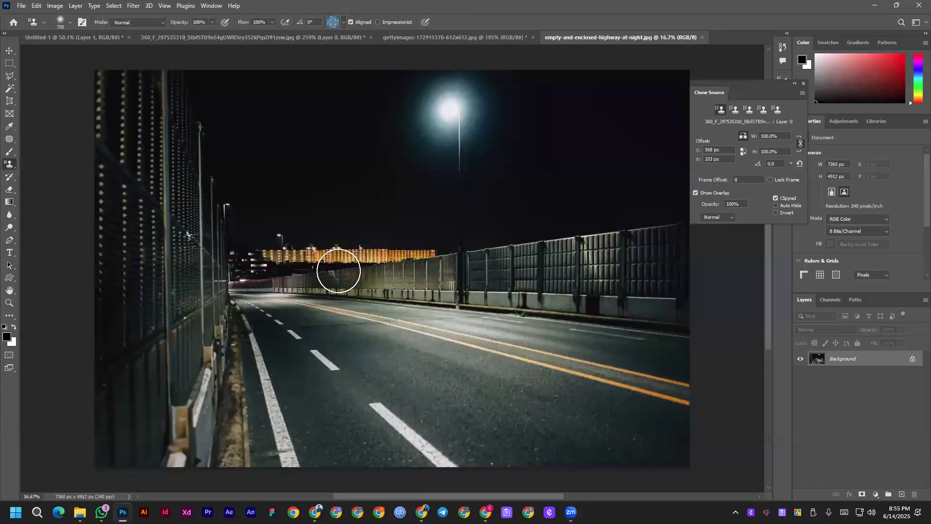
pyautogui.scroll(2, 365, 300)
pyautogui.scroll(1, 367, 297)
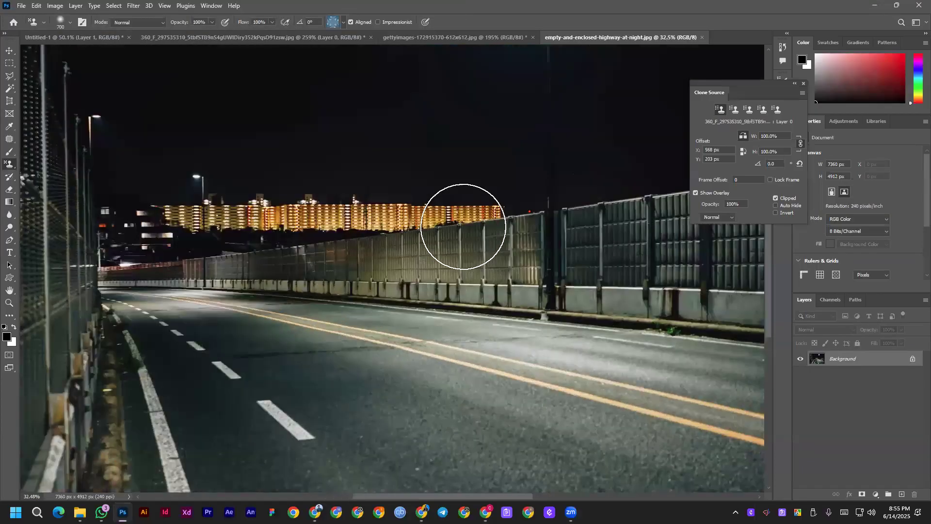
pyautogui.scroll(-1, 136, 210)
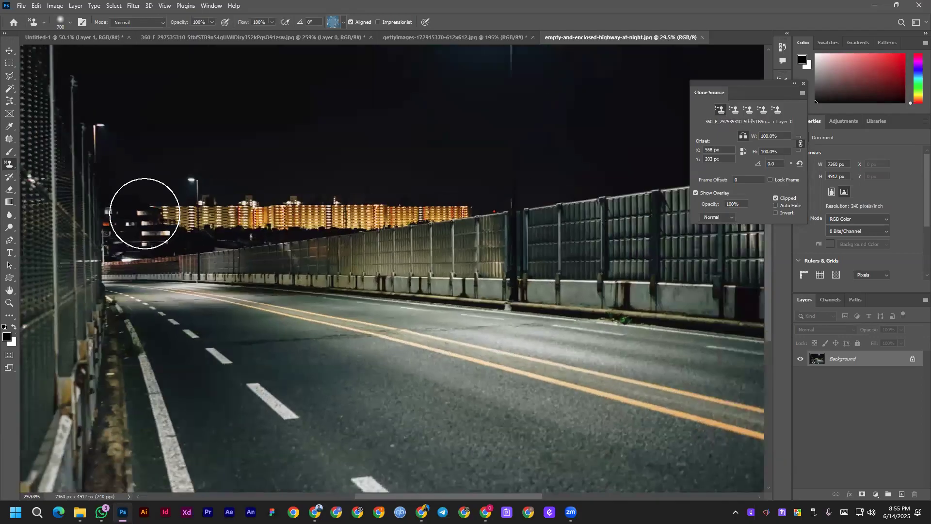
pyautogui.scroll(-2, 438, 227)
pyautogui.click(438, 91)
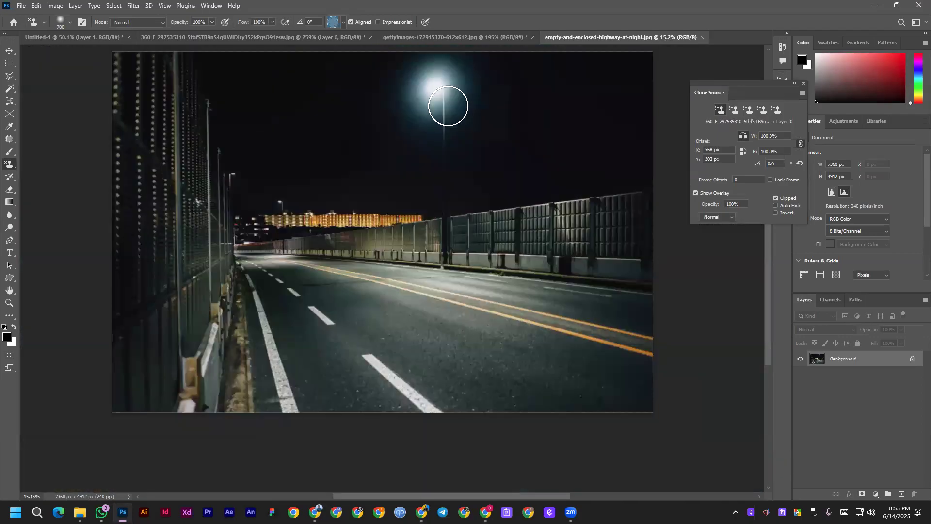
pyautogui.scroll(-1, 433, 89)
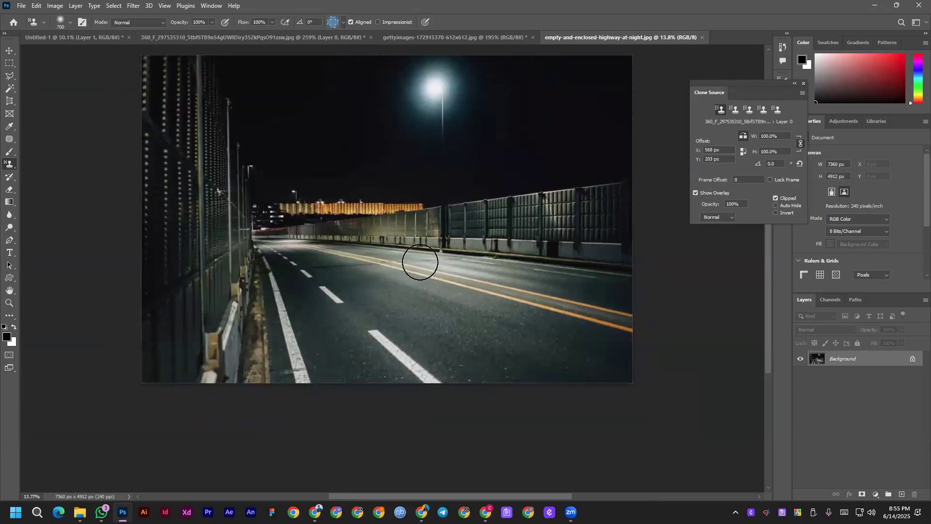
# Switch to the course outline PDF in Chrome and highlight Dodge Tool and Burn Tool under Class 06: Photo Editing.
pyautogui.click(318, 509)
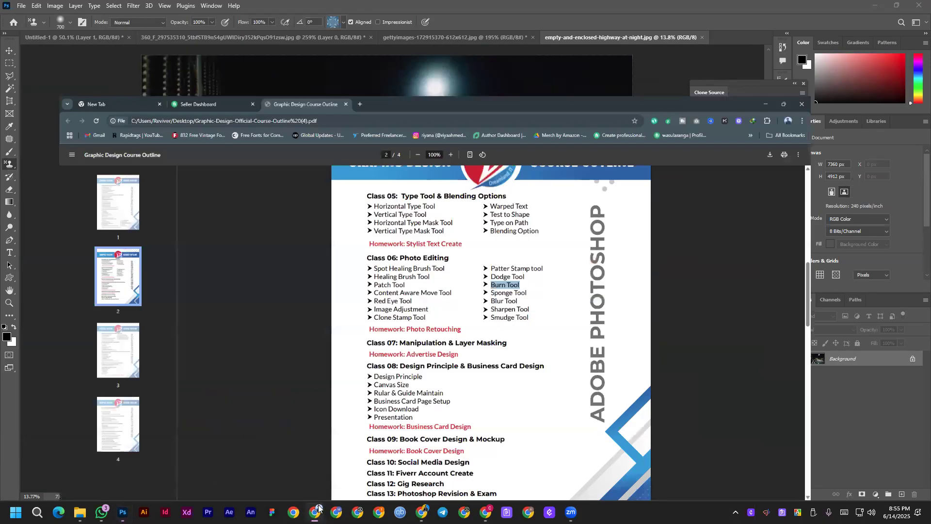
pyautogui.press('super+Up')
pyautogui.moveTo(535, 224); pyautogui.dragTo(574, 224)
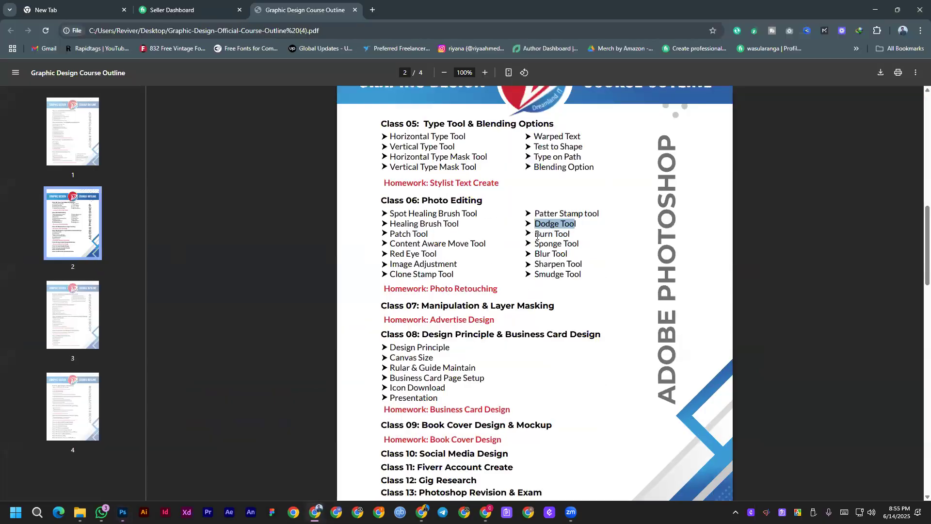
pyautogui.moveTo(537, 235); pyautogui.dragTo(562, 233)
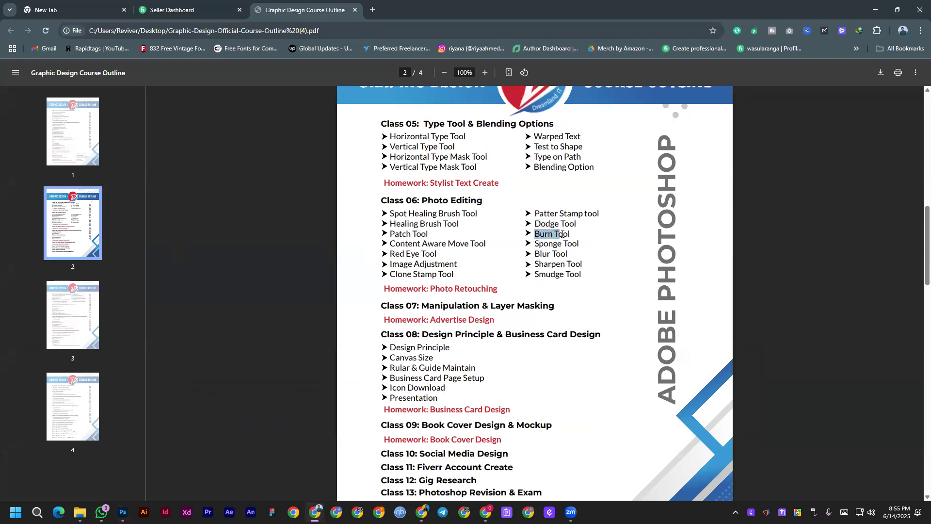
pyautogui.click(876, 10)
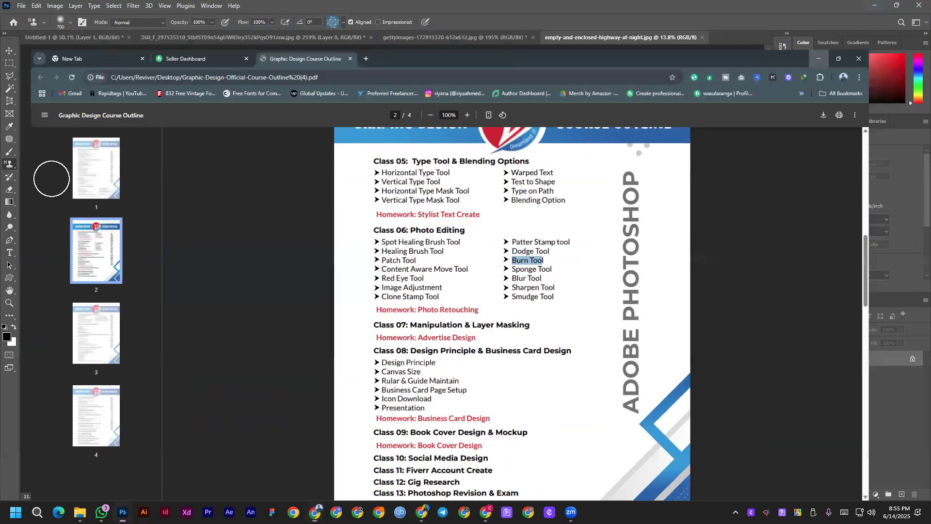
pyautogui.rightClick(8, 164)
pyautogui.click(35, 164)
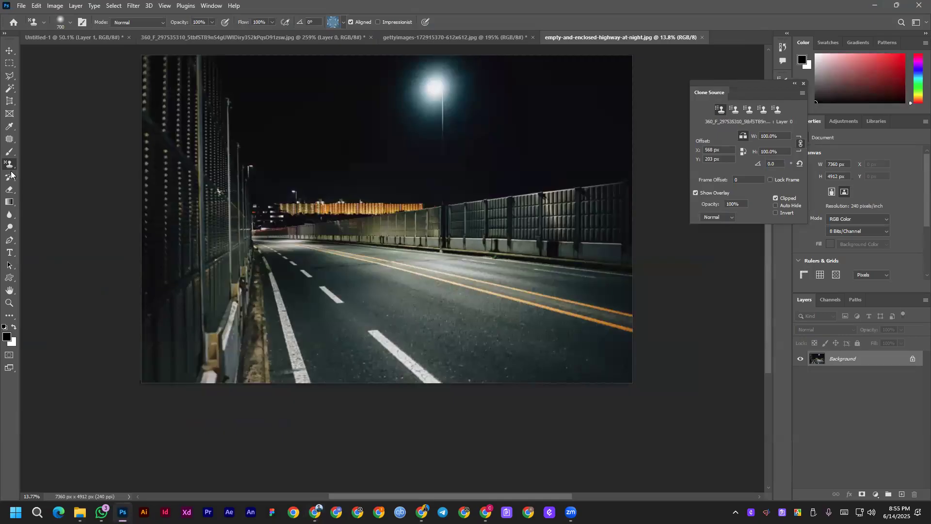
pyautogui.rightClick(9, 177)
pyautogui.rightClick(10, 138)
pyautogui.rightClick(10, 149)
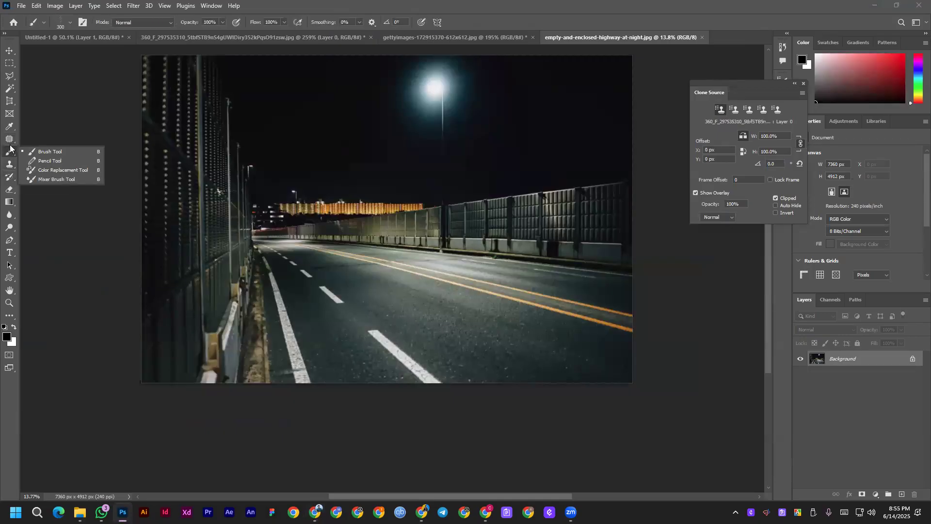
pyautogui.click(9, 126)
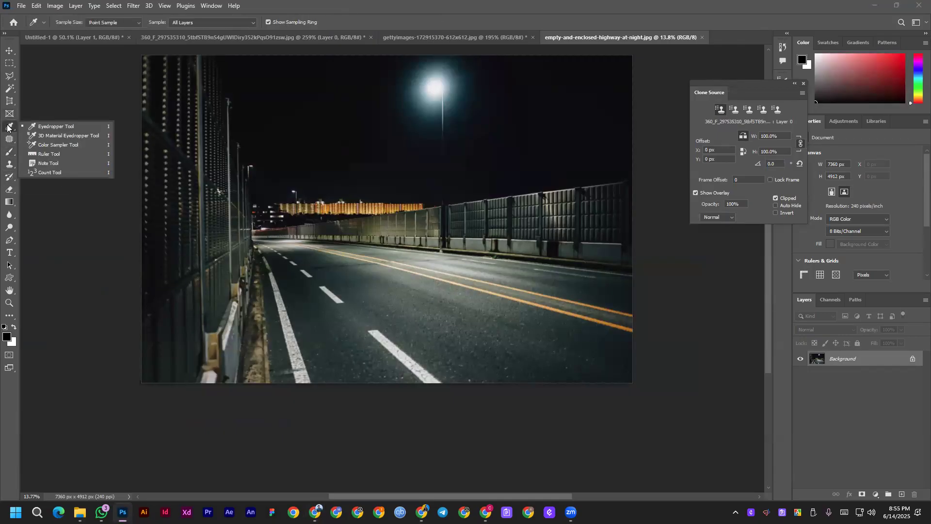
# Activate the Dodge tool for the night highway photo.
pyautogui.click(10, 229)
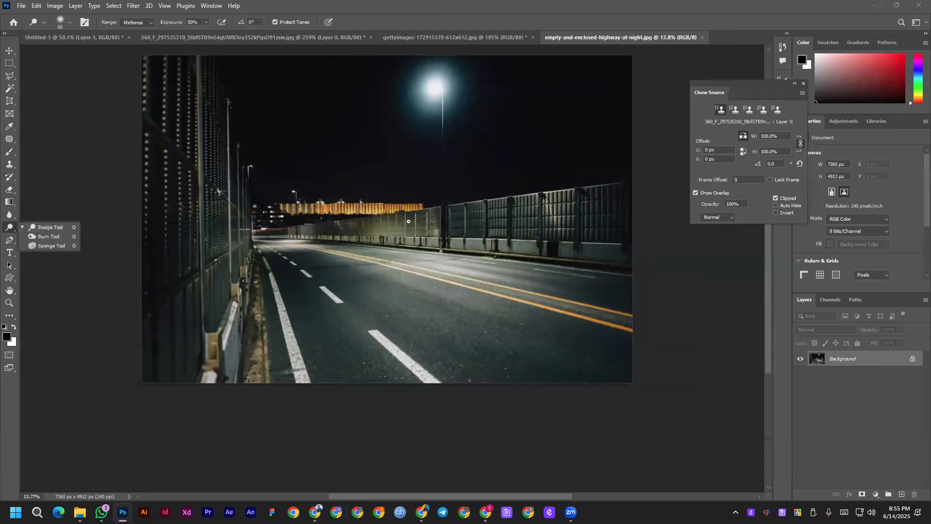
pyautogui.click(8, 51)
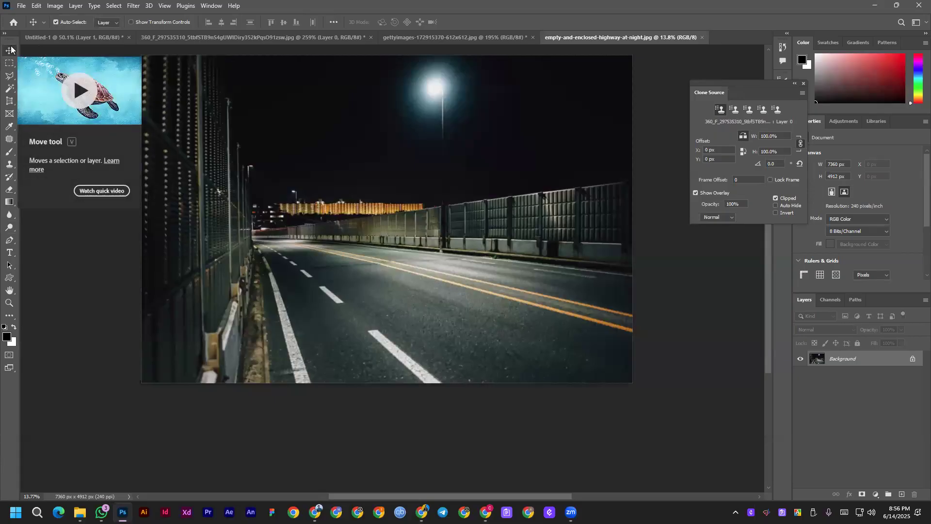
pyautogui.click(9, 227)
pyautogui.rightClick(9, 229)
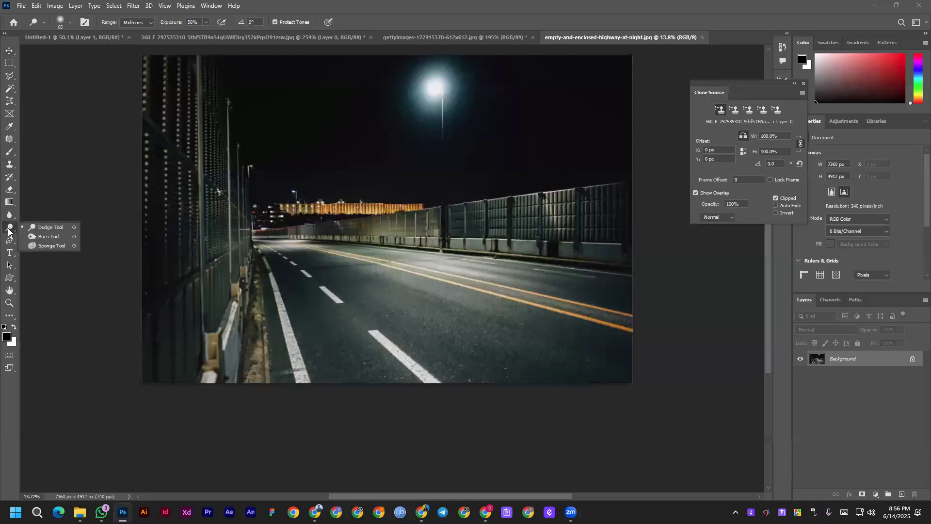
pyautogui.click(52, 227)
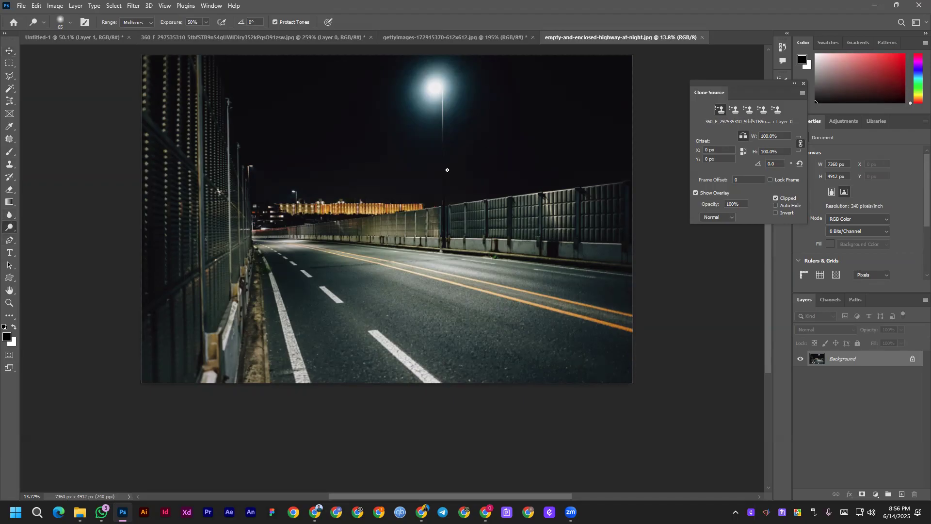
# Unlock the Background layer and lighten the glow around the street lamp using the Dodge tool with a 400 px brush.
pyautogui.click(913, 360)
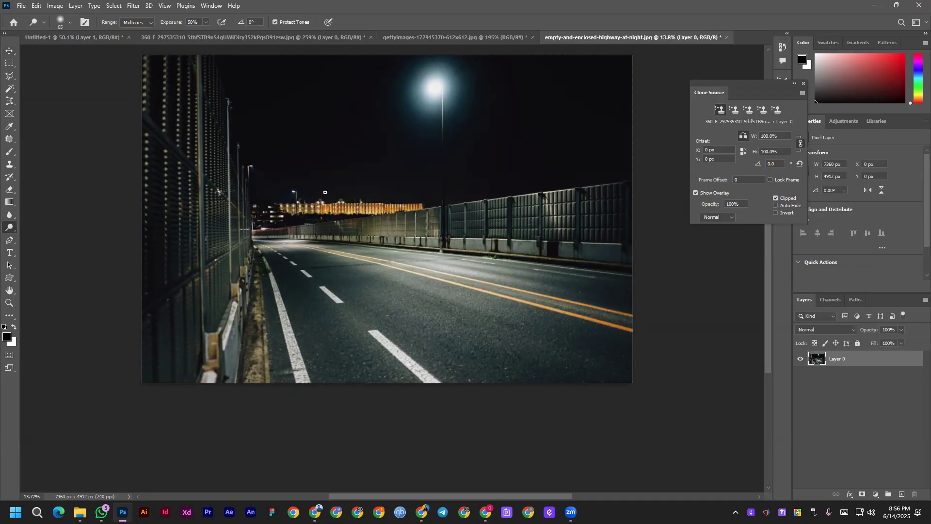
pyautogui.press(']')
pyautogui.press(']')
pyautogui.press(']')
pyautogui.press(']')
pyautogui.press(']')
pyautogui.press(']')
pyautogui.press(']')
pyautogui.press(']')
pyautogui.press(']')
pyautogui.press(']')
pyautogui.press(']')
pyautogui.press(']')
pyautogui.press(']')
pyautogui.press(']')
pyautogui.press(']')
pyautogui.press(']')
pyautogui.press(']')
pyautogui.press('[')
pyautogui.press('[')
pyautogui.press('[')
pyautogui.scroll(5, 443, 203)
pyautogui.press('[')
pyautogui.press('[')
pyautogui.press('[')
pyautogui.press('[')
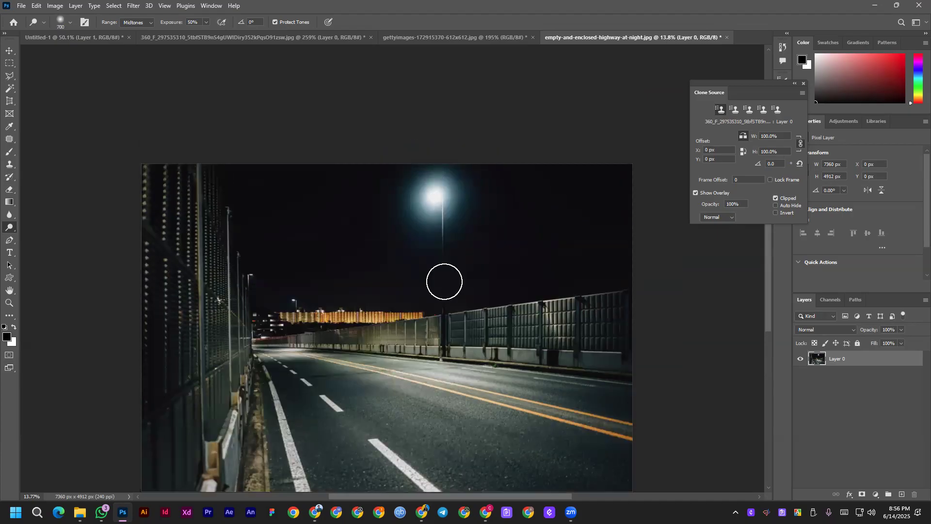
pyautogui.moveTo(433, 197)
pyautogui.mouseDown()
pyautogui.moveTo(421, 212)
pyautogui.moveTo(440, 198)
pyautogui.moveTo(436, 189)
pyautogui.moveTo(425, 192)
pyautogui.moveTo(450, 221)
pyautogui.moveTo(439, 189)
pyautogui.moveTo(426, 213)
pyautogui.moveTo(439, 194)
pyautogui.moveTo(420, 187)
pyautogui.moveTo(446, 210)
pyautogui.moveTo(451, 184)
pyautogui.moveTo(421, 220)
pyautogui.moveTo(428, 185)
pyautogui.moveTo(406, 198)
pyautogui.mouseUp()
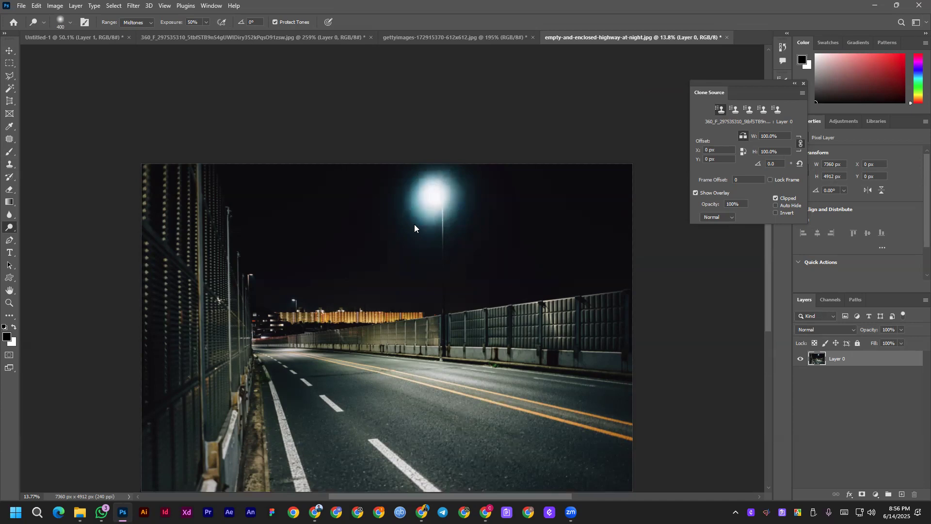
# Lighten the road surface across the foreground with the Dodge tool, enlarging the brush to 1300 px.
pyautogui.moveTo(345, 354)
pyautogui.mouseDown()
pyautogui.moveTo(336, 416)
pyautogui.moveTo(307, 387)
pyautogui.moveTo(421, 415)
pyautogui.moveTo(313, 367)
pyautogui.moveTo(456, 403)
pyautogui.moveTo(371, 395)
pyautogui.moveTo(386, 426)
pyautogui.mouseUp()
pyautogui.press('[')
pyautogui.press('[')
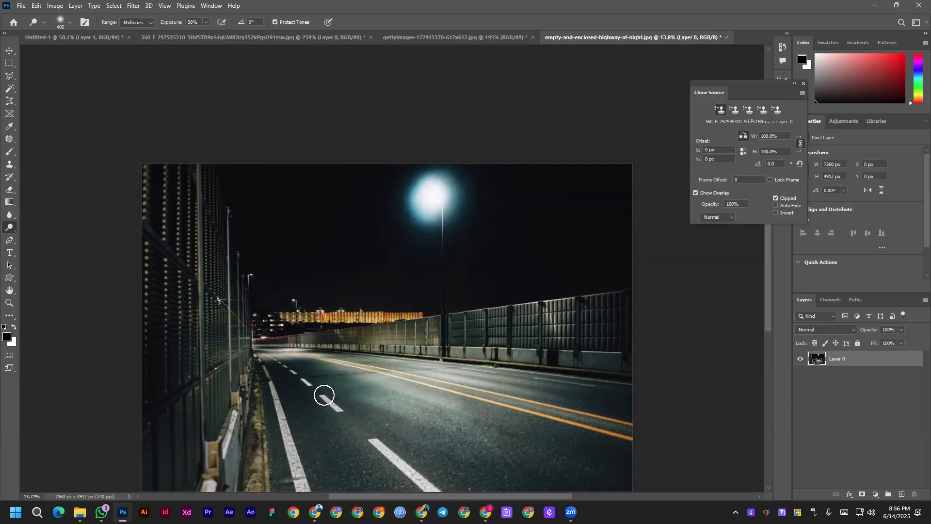
pyautogui.press(']')
pyautogui.press(']')
pyautogui.press(']')
pyautogui.press(']')
pyautogui.press(']')
pyautogui.press(']')
pyautogui.press(']')
pyautogui.press(']')
pyautogui.press(']')
pyautogui.press(']')
pyautogui.scroll(-2, 335, 388)
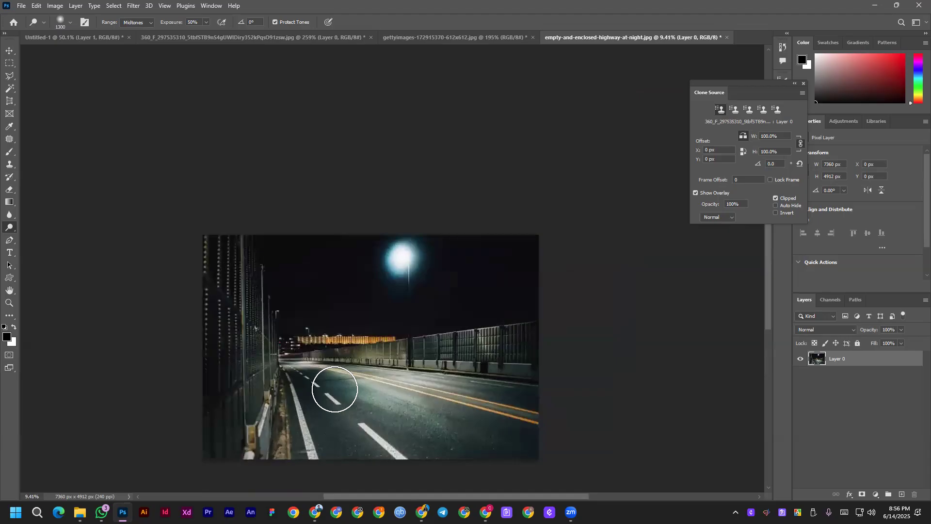
pyautogui.moveTo(384, 416)
pyautogui.mouseDown()
pyautogui.moveTo(350, 411)
pyautogui.moveTo(538, 449)
pyautogui.moveTo(482, 404)
pyautogui.moveTo(371, 383)
pyautogui.moveTo(558, 421)
pyautogui.moveTo(385, 405)
pyautogui.moveTo(287, 356)
pyautogui.moveTo(298, 356)
pyautogui.moveTo(399, 453)
pyautogui.moveTo(326, 388)
pyautogui.moveTo(329, 439)
pyautogui.mouseUp()
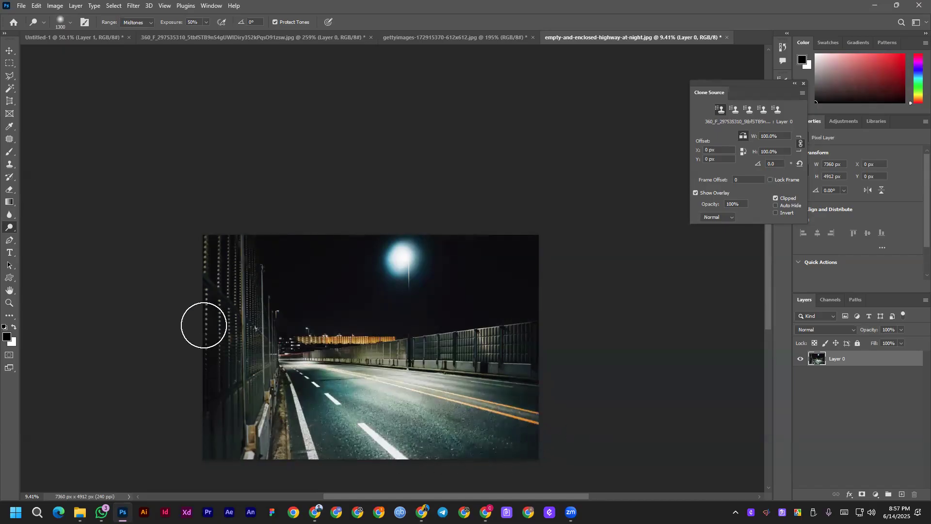
pyautogui.moveTo(343, 434)
pyautogui.mouseDown()
pyautogui.moveTo(315, 362)
pyautogui.moveTo(301, 371)
pyautogui.moveTo(301, 398)
pyautogui.moveTo(369, 436)
pyautogui.moveTo(411, 408)
pyautogui.moveTo(409, 391)
pyautogui.moveTo(521, 444)
pyautogui.moveTo(425, 433)
pyautogui.moveTo(490, 430)
pyautogui.moveTo(468, 404)
pyautogui.moveTo(532, 428)
pyautogui.moveTo(501, 405)
pyautogui.moveTo(543, 434)
pyautogui.mouseUp()
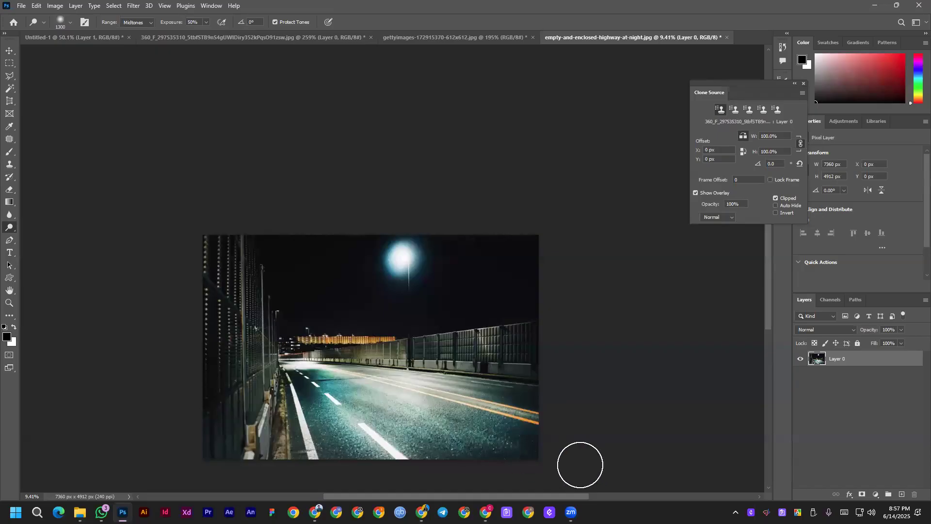
# Darken the walls on both sides of the road using the Burn tool with a 700 px brush.
pyautogui.rightClick(10, 228)
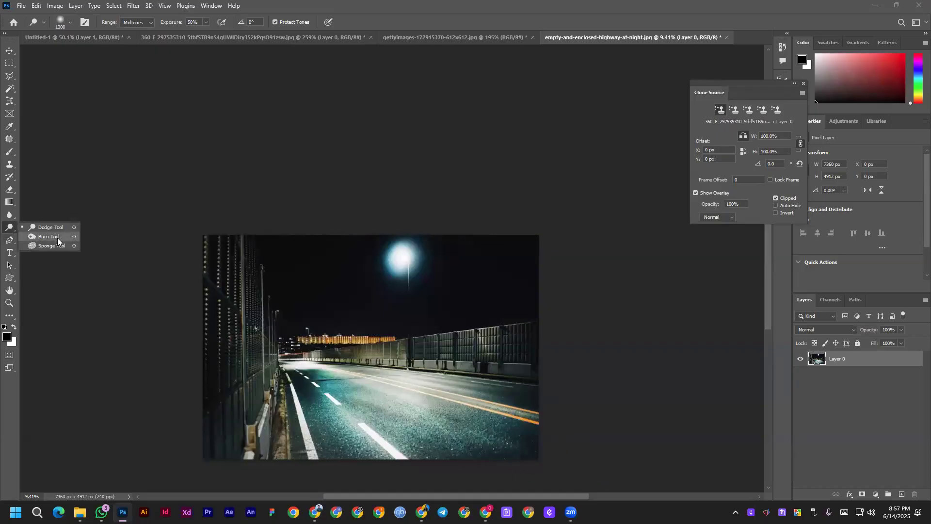
pyautogui.click(57, 239)
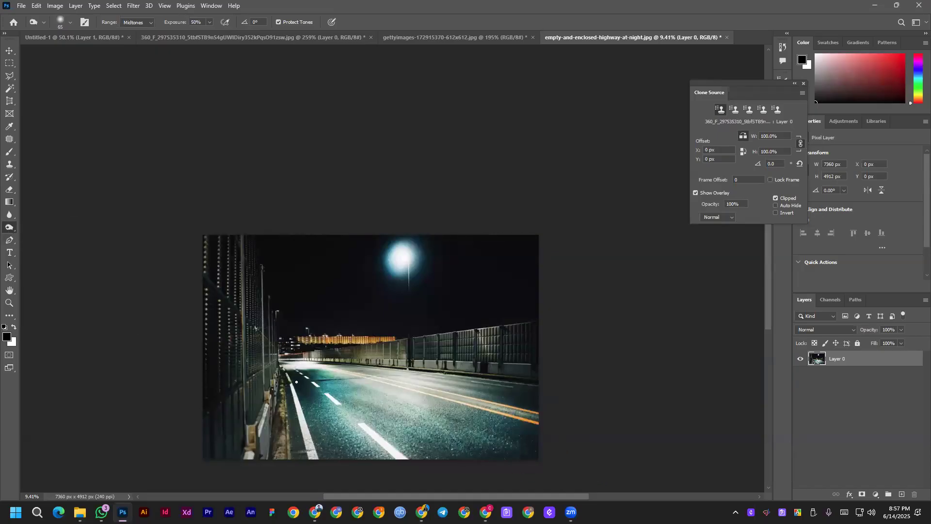
pyautogui.press(']')
pyautogui.press(']')
pyautogui.press(']')
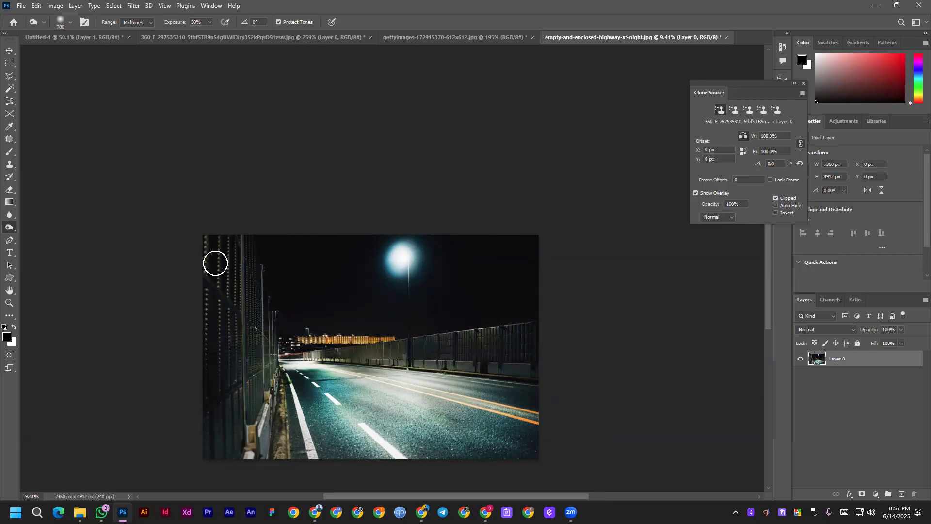
pyautogui.scroll(-3, 234, 388)
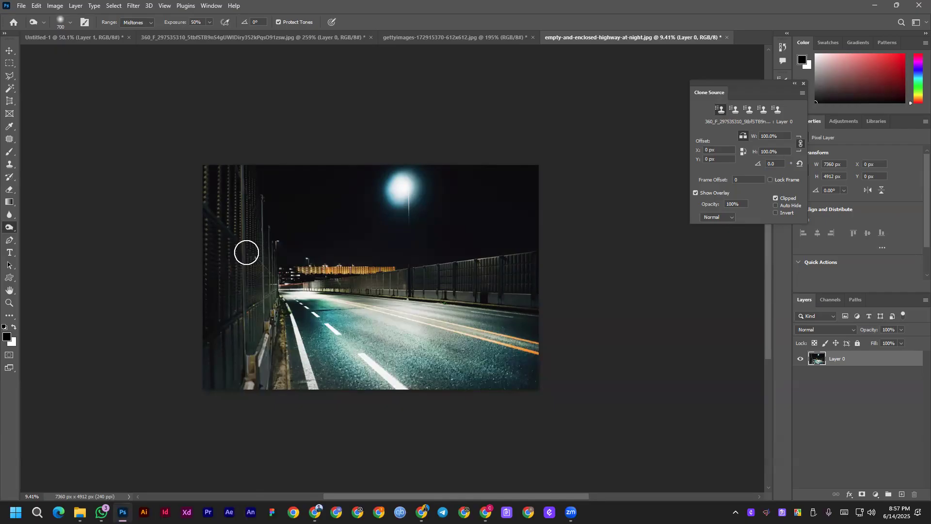
# Try a black stroke across the road with the Brush tool and undo it.
pyautogui.click(10, 152)
pyautogui.moveTo(522, 340)
pyautogui.mouseDown()
pyautogui.moveTo(313, 335)
pyautogui.moveTo(462, 313)
pyautogui.moveTo(369, 342)
pyautogui.moveTo(439, 343)
pyautogui.mouseUp()
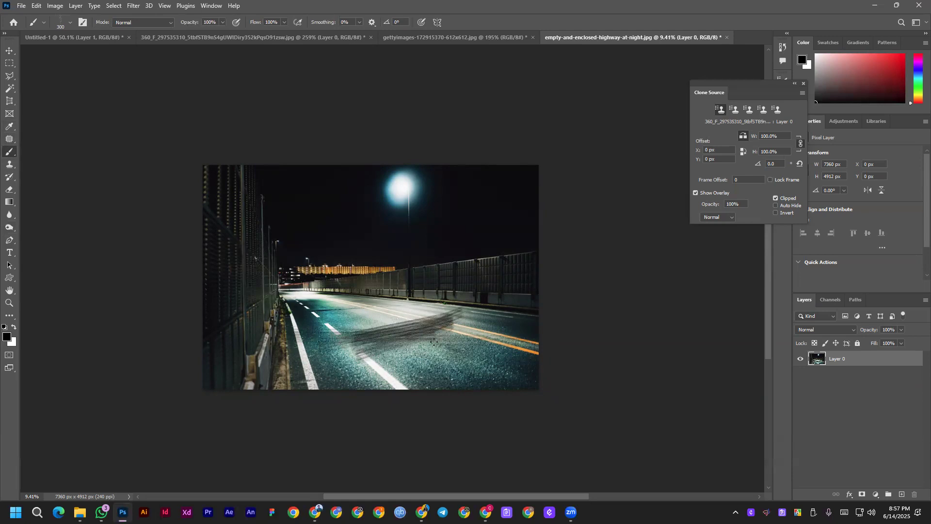
pyautogui.hotkey('ctrl', 'z')
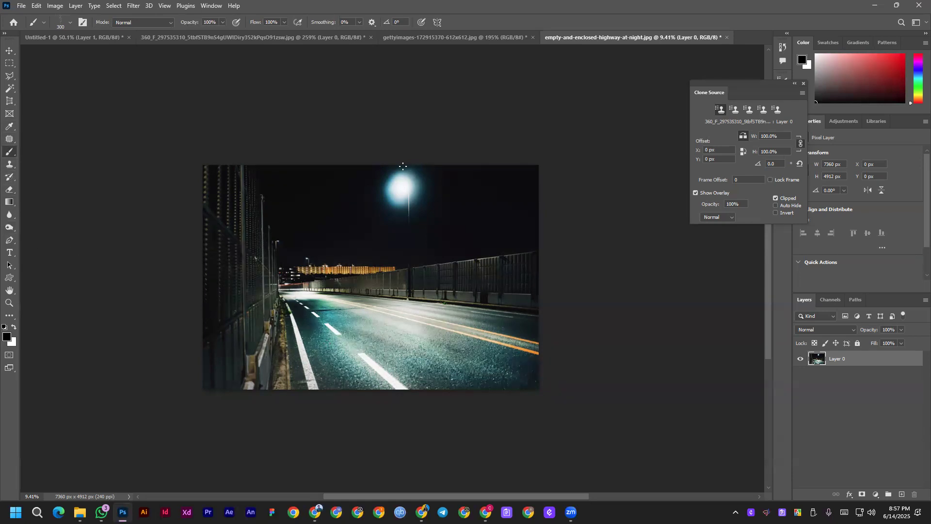
pyautogui.rightClick(17, 153)
pyautogui.click(44, 152)
pyautogui.click(70, 23)
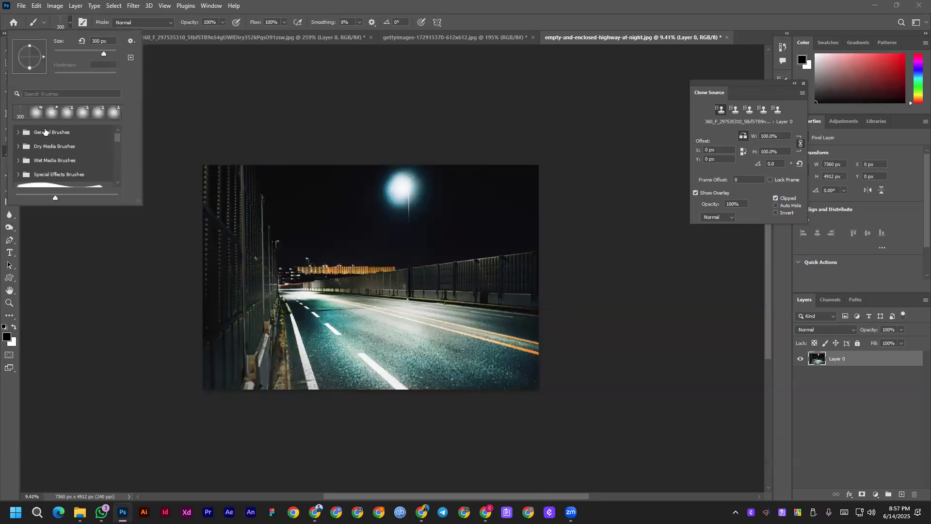
pyautogui.press('o')
pyautogui.click(361, 317)
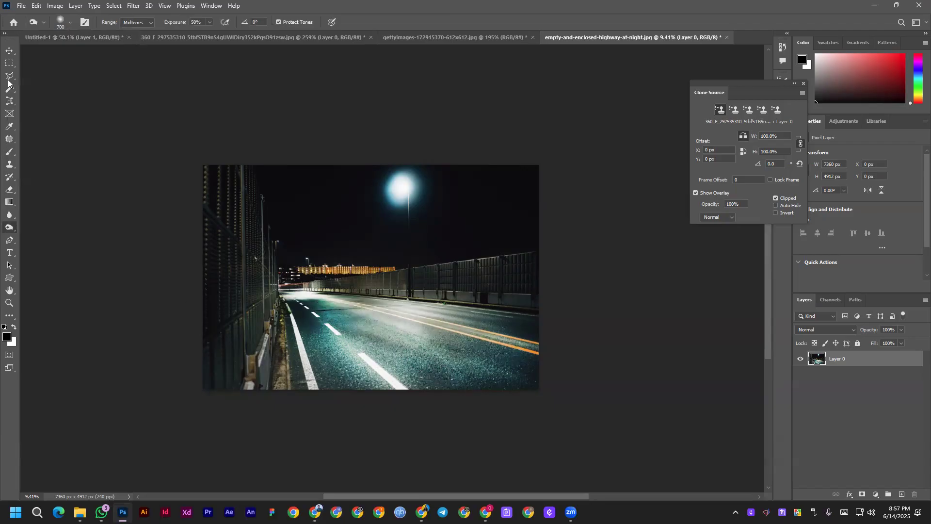
# Choose the 300 px Soft Round brush, paint black strokes over the road, and undo the painting.
pyautogui.press('b')
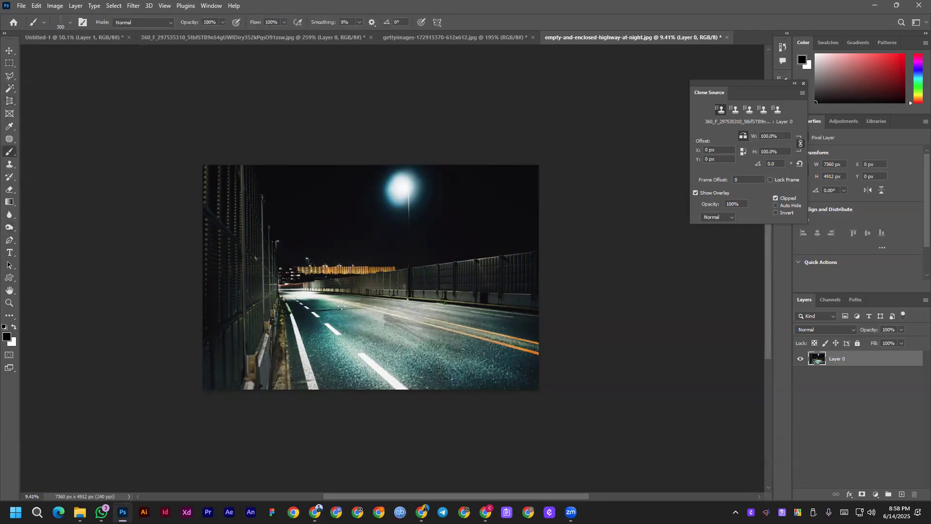
pyautogui.click(57, 22)
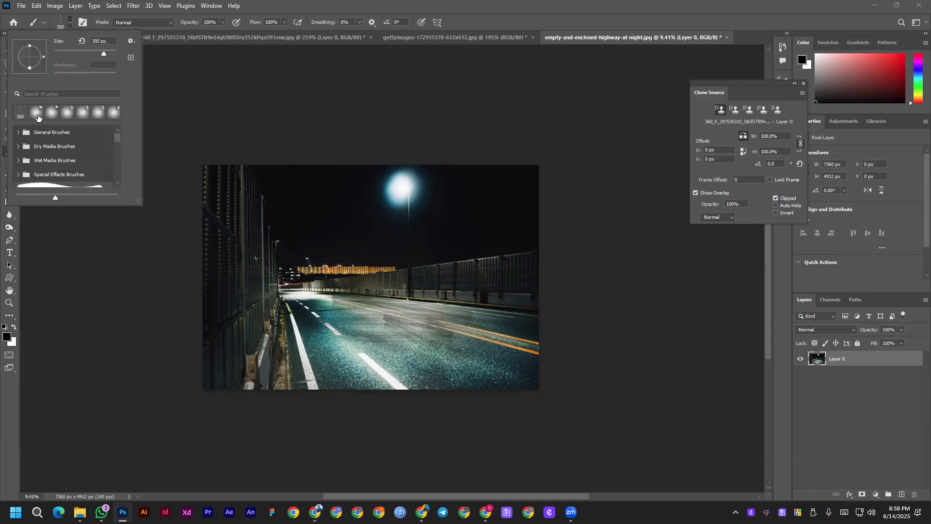
pyautogui.scroll(-2, 89, 138)
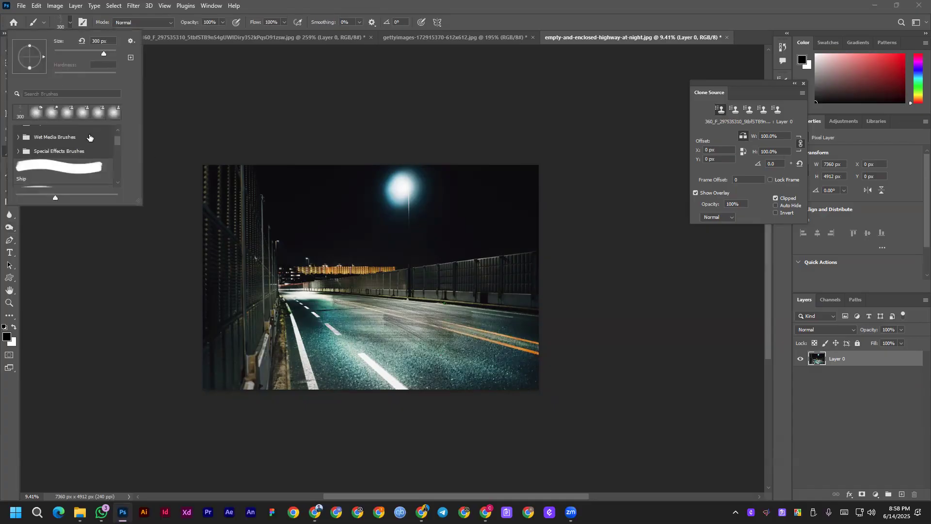
pyautogui.scroll(2, 54, 158)
pyautogui.click(16, 136)
pyautogui.click(53, 149)
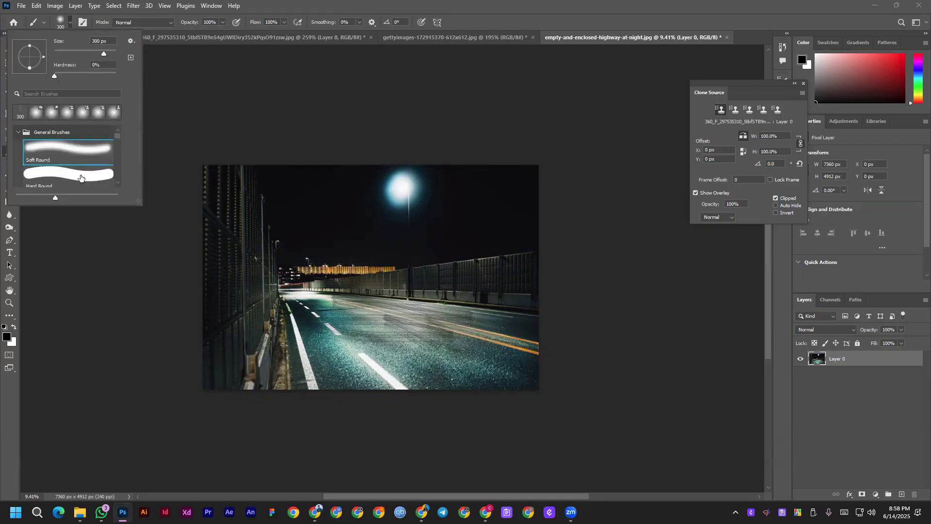
pyautogui.click(71, 22)
pyautogui.moveTo(430, 330)
pyautogui.mouseDown()
pyautogui.moveTo(378, 323)
pyautogui.moveTo(503, 345)
pyautogui.moveTo(470, 374)
pyautogui.moveTo(598, 385)
pyautogui.moveTo(456, 372)
pyautogui.moveTo(352, 330)
pyautogui.moveTo(459, 350)
pyautogui.mouseUp()
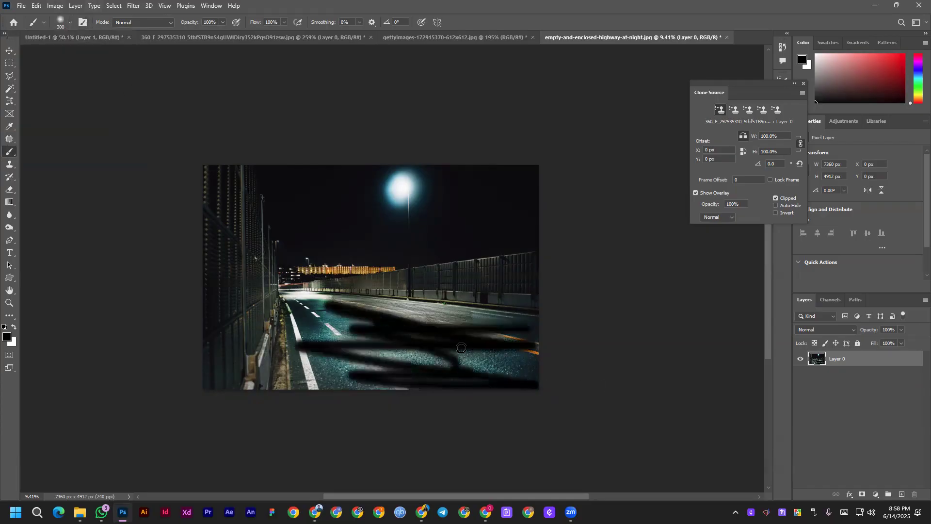
pyautogui.hotkey('ctrl', 'z')
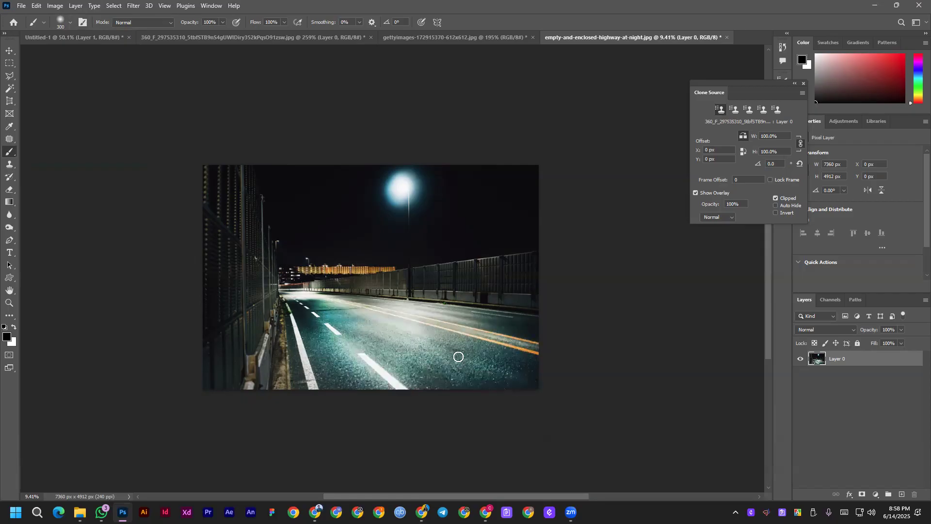
# Darken parts of the road and the street lamp's glow with the 700 px Burn tool.
pyautogui.rightClick(8, 150)
pyautogui.rightClick(9, 189)
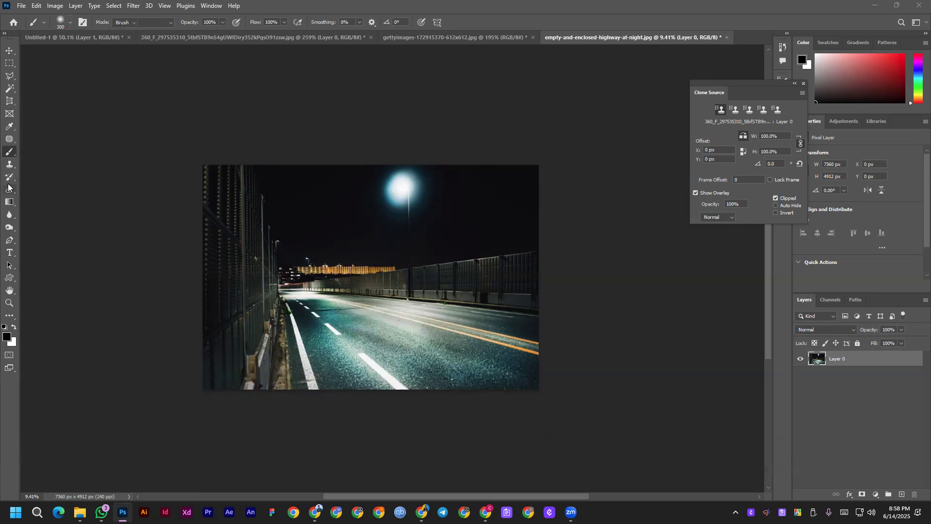
pyautogui.rightClick(7, 215)
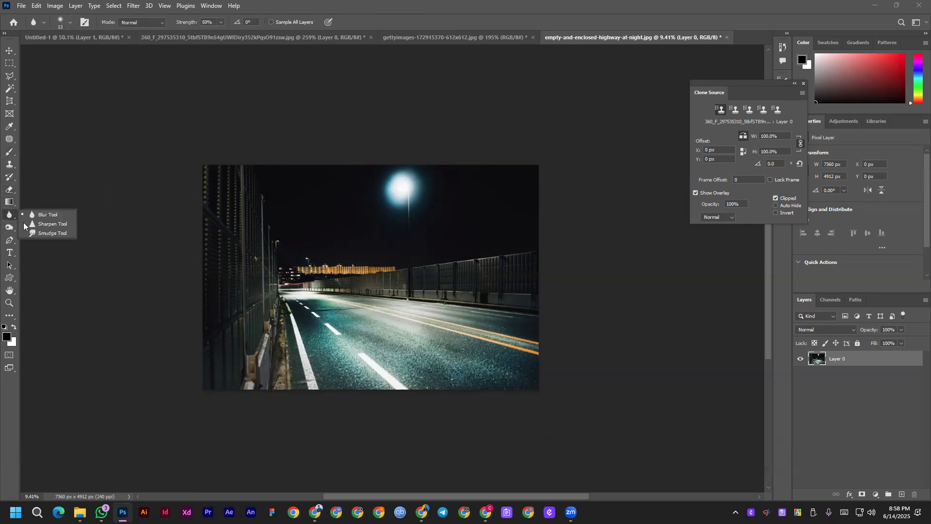
pyautogui.rightClick(9, 228)
pyautogui.click(38, 237)
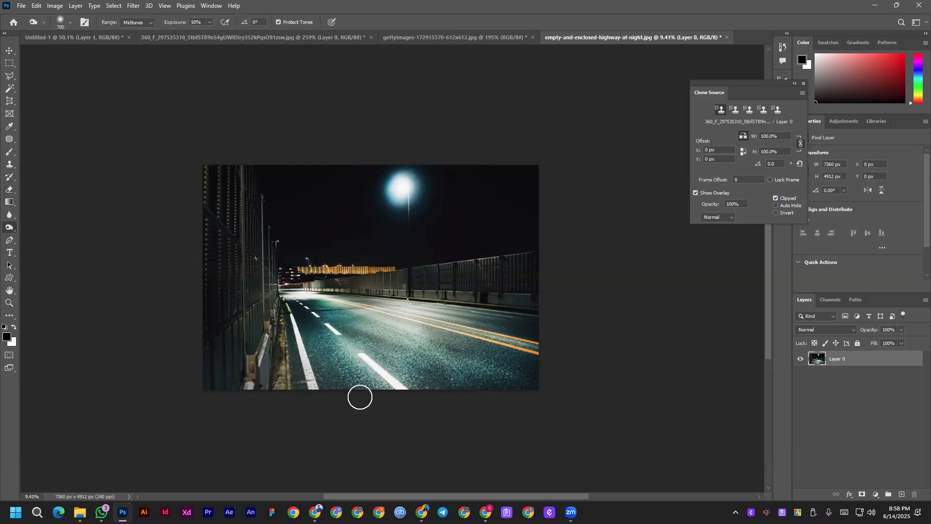
pyautogui.moveTo(464, 314); pyautogui.dragTo(473, 318)
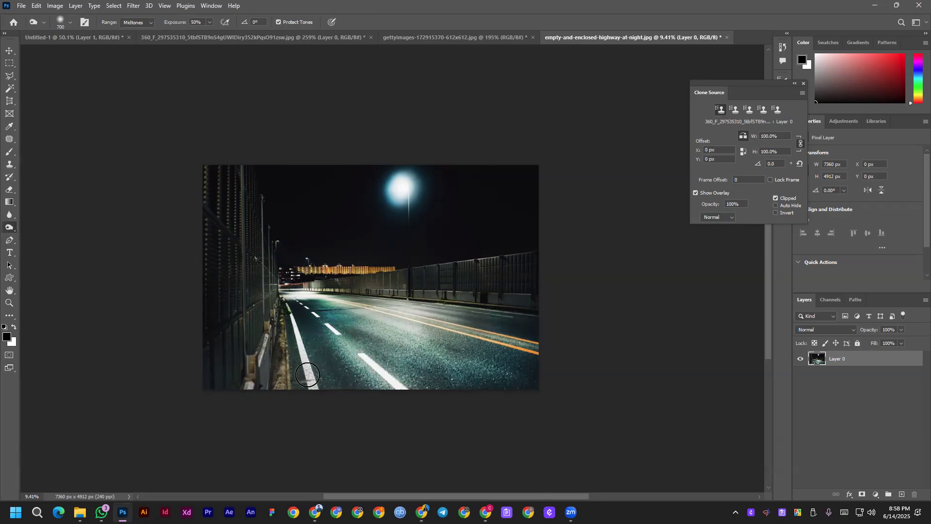
pyautogui.moveTo(402, 191)
pyautogui.mouseDown()
pyautogui.moveTo(421, 197)
pyautogui.moveTo(403, 182)
pyautogui.moveTo(401, 198)
pyautogui.moveTo(410, 192)
pyautogui.moveTo(402, 180)
pyautogui.moveTo(398, 199)
pyautogui.moveTo(397, 185)
pyautogui.moveTo(407, 180)
pyautogui.moveTo(413, 193)
pyautogui.moveTo(397, 197)
pyautogui.moveTo(390, 181)
pyautogui.moveTo(399, 183)
pyautogui.moveTo(386, 188)
pyautogui.moveTo(402, 199)
pyautogui.moveTo(411, 180)
pyautogui.moveTo(389, 181)
pyautogui.moveTo(393, 199)
pyautogui.moveTo(409, 179)
pyautogui.moveTo(388, 173)
pyautogui.moveTo(402, 224)
pyautogui.moveTo(428, 193)
pyautogui.moveTo(408, 206)
pyautogui.moveTo(385, 171)
pyautogui.moveTo(405, 185)
pyautogui.moveTo(397, 192)
pyautogui.moveTo(409, 181)
pyautogui.moveTo(407, 197)
pyautogui.moveTo(395, 191)
pyautogui.moveTo(405, 198)
pyautogui.moveTo(400, 219)
pyautogui.moveTo(415, 191)
pyautogui.moveTo(406, 193)
pyautogui.moveTo(425, 182)
pyautogui.moveTo(401, 180)
pyautogui.moveTo(393, 202)
pyautogui.moveTo(419, 184)
pyautogui.moveTo(404, 196)
pyautogui.moveTo(415, 186)
pyautogui.moveTo(389, 189)
pyautogui.moveTo(392, 201)
pyautogui.moveTo(416, 179)
pyautogui.moveTo(408, 195)
pyautogui.moveTo(428, 223)
pyautogui.moveTo(409, 184)
pyautogui.moveTo(363, 200)
pyautogui.moveTo(392, 216)
pyautogui.moveTo(428, 196)
pyautogui.moveTo(413, 168)
pyautogui.moveTo(298, 188)
pyautogui.moveTo(415, 185)
pyautogui.moveTo(390, 216)
pyautogui.moveTo(322, 205)
pyautogui.mouseUp()
# Lighten the darkened street lamp again using the Dodge tool with a 1300 px brush.
pyautogui.rightClick(9, 227)
pyautogui.click(36, 227)
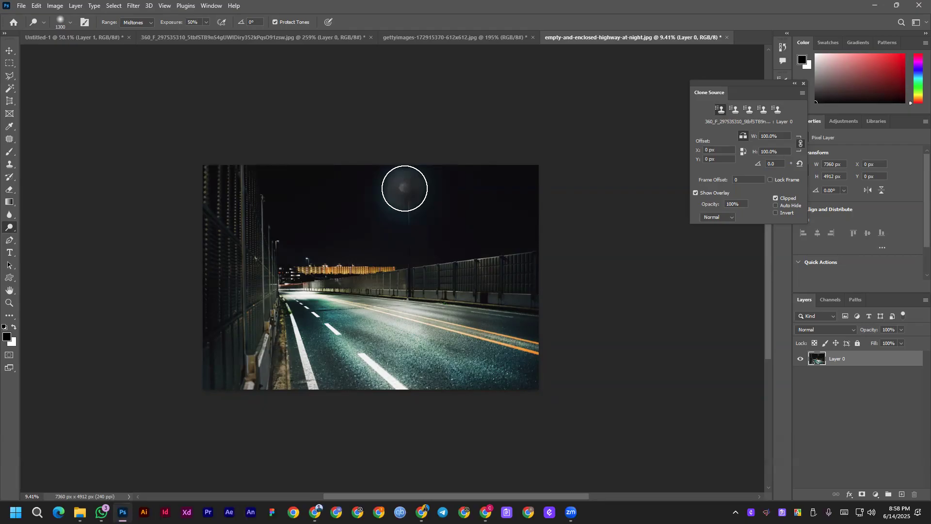
pyautogui.click(405, 188)
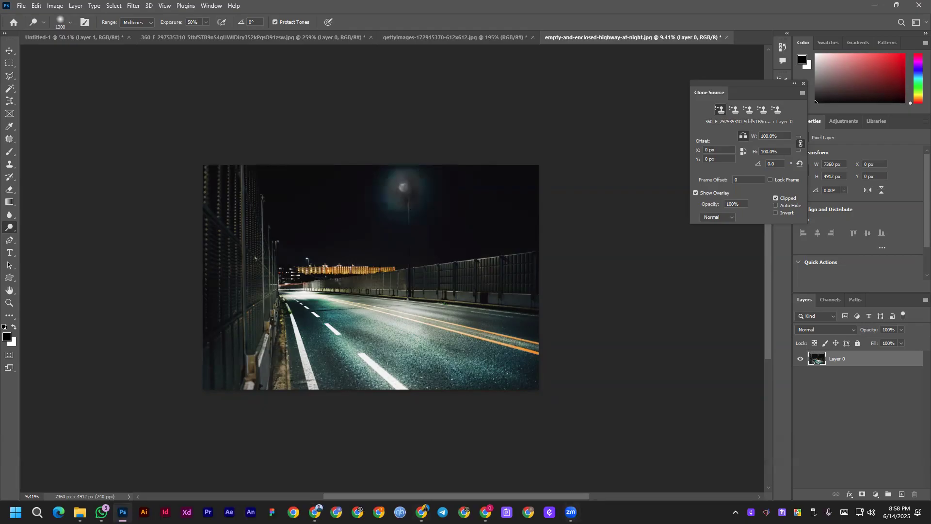
# Switch to the course outline PDF in Chrome and highlight Sponge Tool under Class 06: Photo Editing.
pyautogui.hotkey('alt', 'Tab')
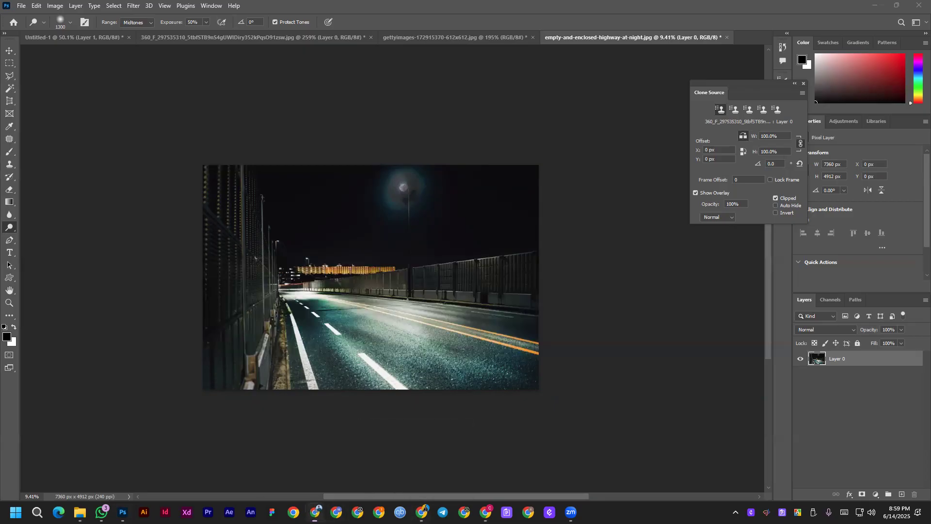
pyautogui.hotkey('alt', 'Tab')
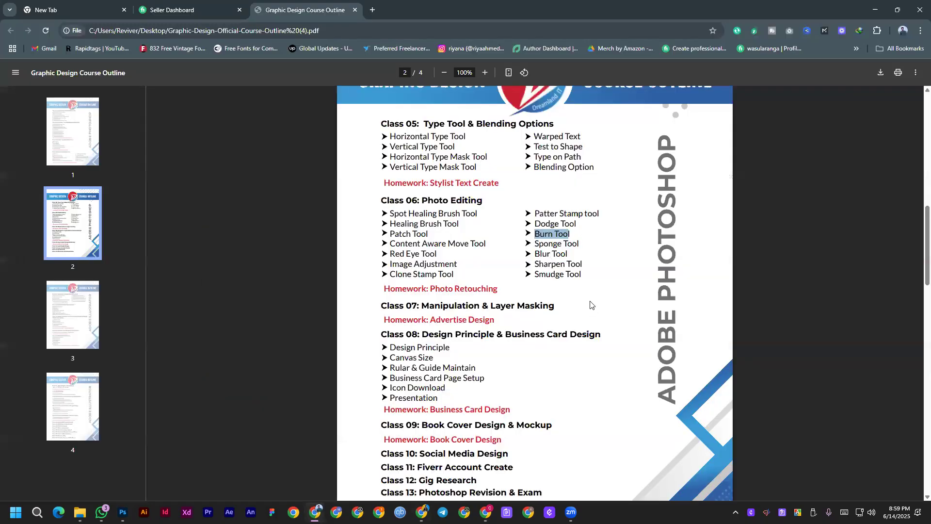
pyautogui.moveTo(537, 243); pyautogui.dragTo(581, 243)
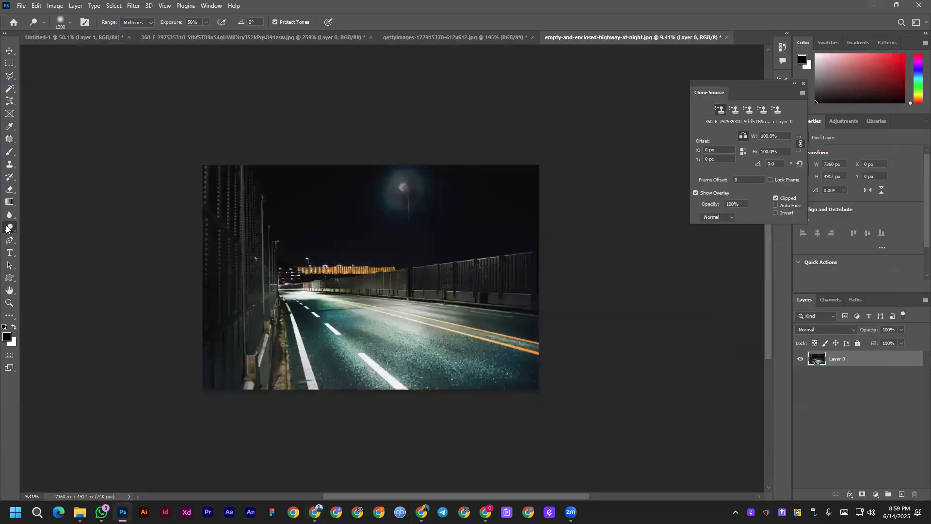
# Switch to Photoshop and desaturate the road surface using the Sponge tool with a 1200 px brush in Desaturate mode.
pyautogui.rightClick(6, 229)
pyautogui.click(53, 247)
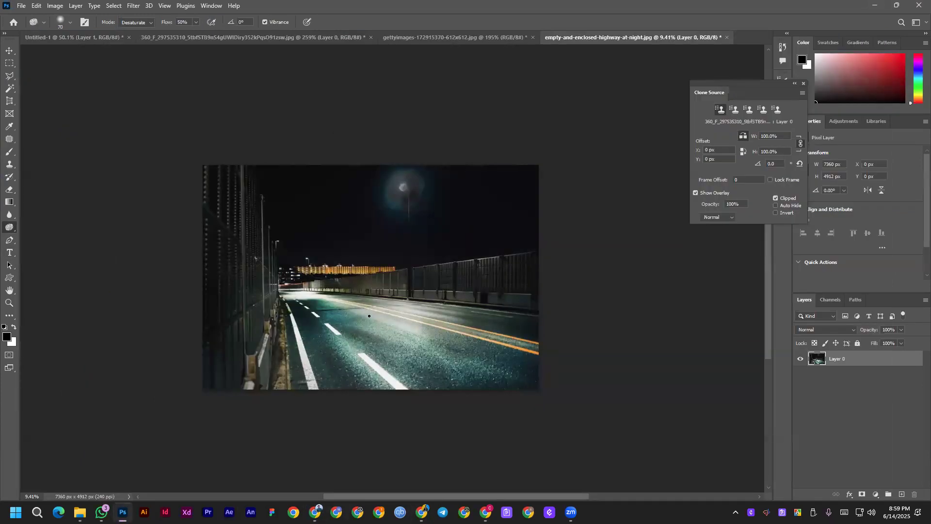
pyautogui.press(']')
pyautogui.press(']')
pyautogui.press(']')
pyautogui.press(']')
pyautogui.press(']')
pyautogui.press(']')
pyautogui.press(']')
pyautogui.press(']')
pyautogui.press(']')
pyautogui.press(']')
pyautogui.press(']')
pyautogui.press(']')
pyautogui.press(']')
pyautogui.click(342, 347)
# Set the foreground color to bright red.
pyautogui.rightClick(10, 227)
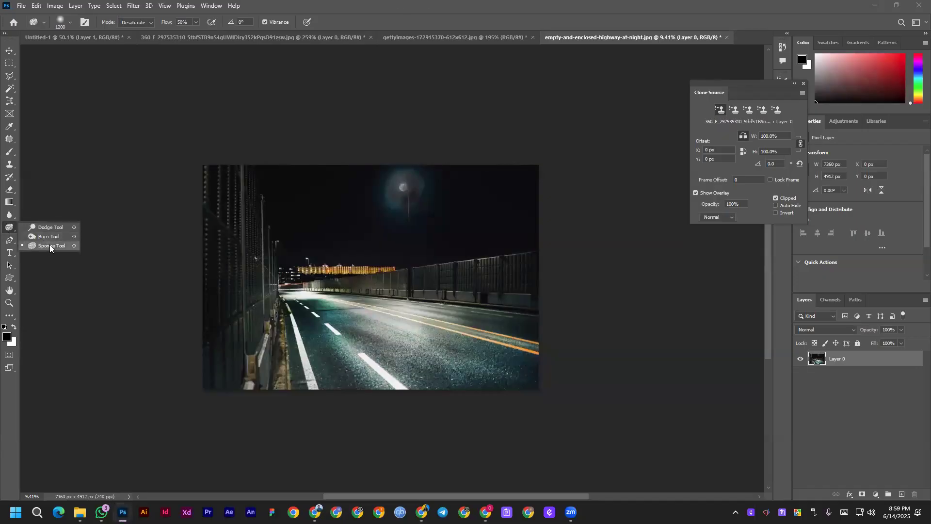
pyautogui.click(7, 339)
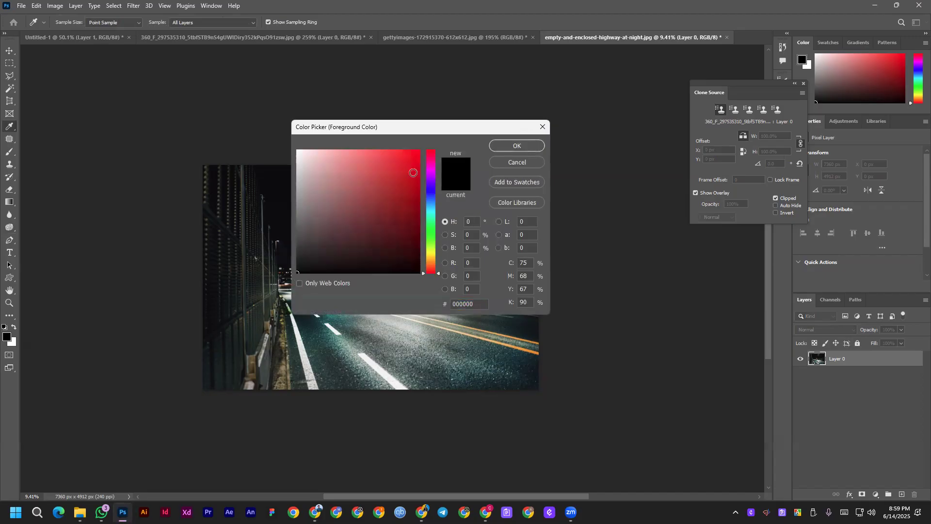
pyautogui.click(413, 172)
pyautogui.click(524, 149)
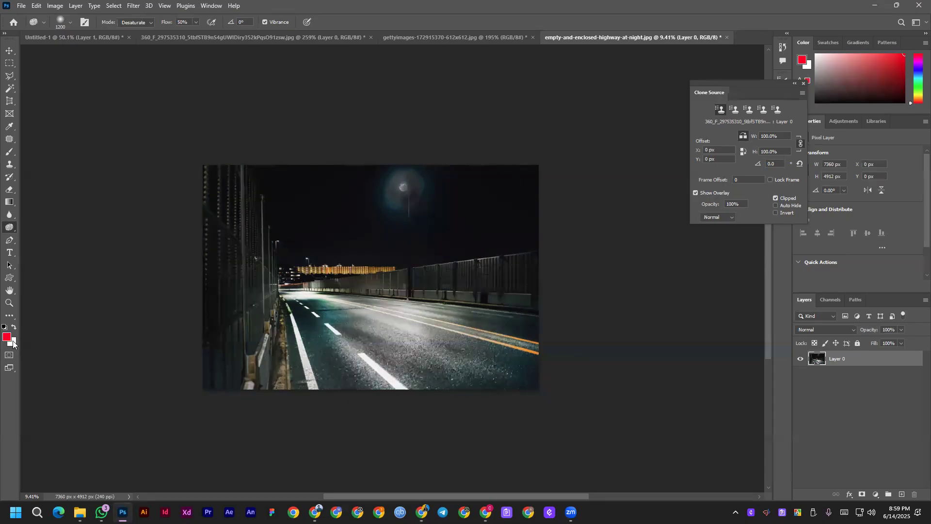
# Keep white as the background color and desaturate the road surface further using the Sponge tool with a 1200 px brush.
pyautogui.click(11, 342)
pyautogui.moveTo(428, 207); pyautogui.dragTo(431, 193)
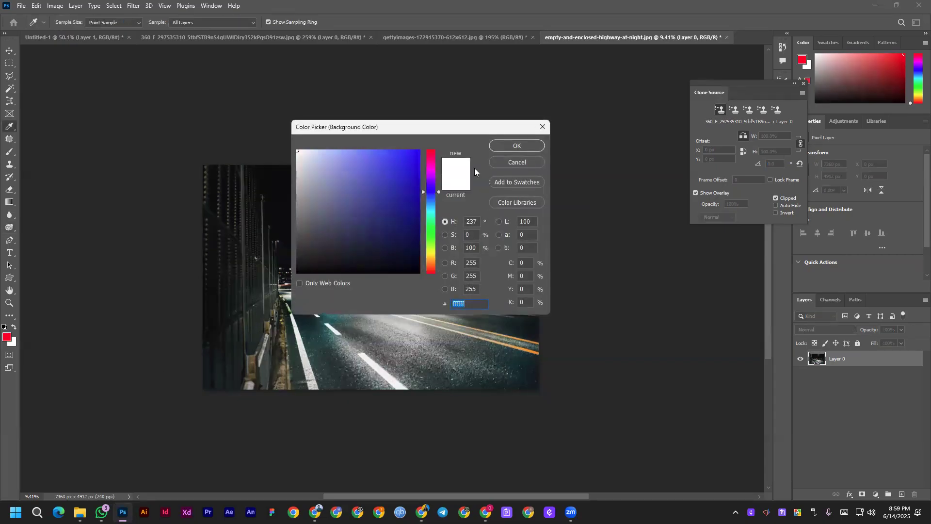
pyautogui.click(517, 147)
pyautogui.moveTo(340, 350)
pyautogui.mouseDown()
pyautogui.moveTo(335, 320)
pyautogui.moveTo(434, 345)
pyautogui.moveTo(386, 343)
pyautogui.mouseUp()
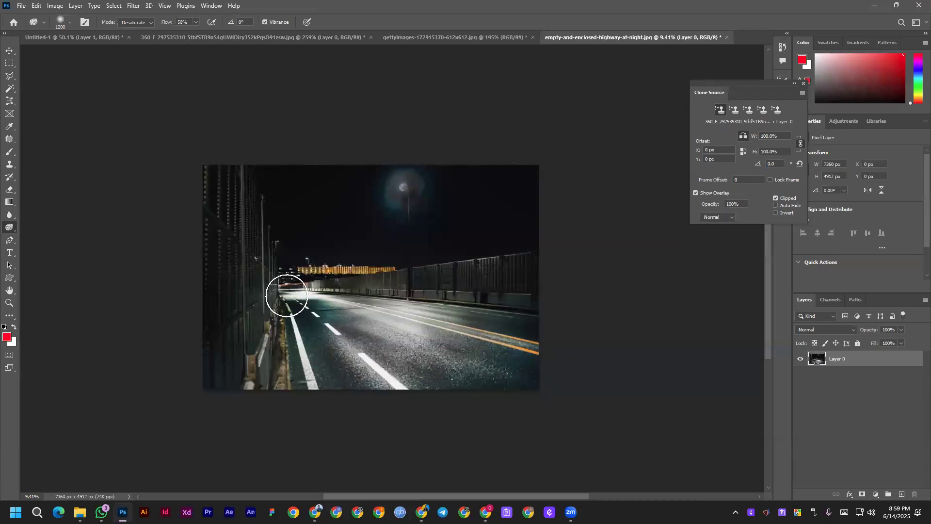
# Switch to the Untitled-1 document and desaturate much of the blue pattern using the 1200 px Sponge brush in Desaturate mode.
pyautogui.click(46, 38)
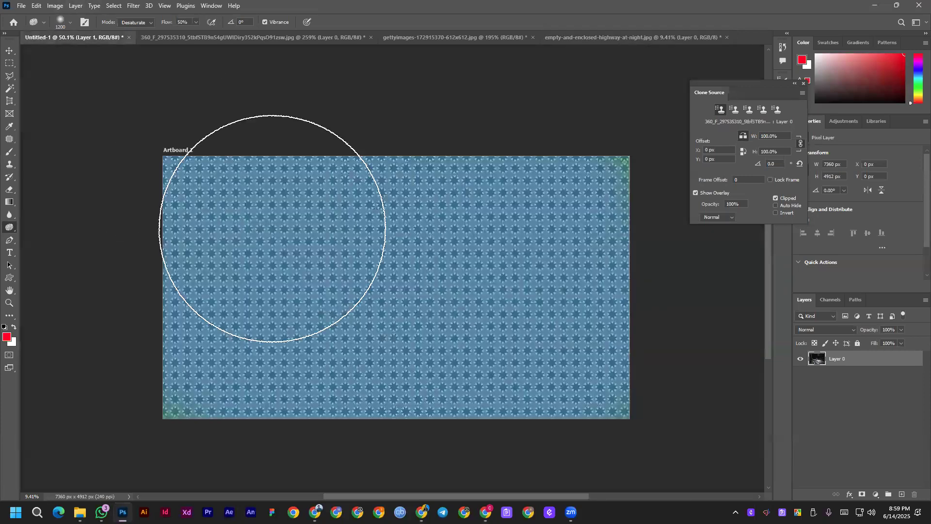
pyautogui.moveTo(320, 286)
pyautogui.mouseDown()
pyautogui.moveTo(351, 303)
pyautogui.moveTo(421, 284)
pyautogui.moveTo(334, 236)
pyautogui.moveTo(257, 225)
pyautogui.moveTo(297, 255)
pyautogui.moveTo(211, 274)
pyautogui.moveTo(336, 359)
pyautogui.moveTo(402, 350)
pyautogui.moveTo(415, 333)
pyautogui.moveTo(363, 304)
pyautogui.moveTo(291, 339)
pyautogui.moveTo(343, 307)
pyautogui.moveTo(342, 283)
pyautogui.mouseUp()
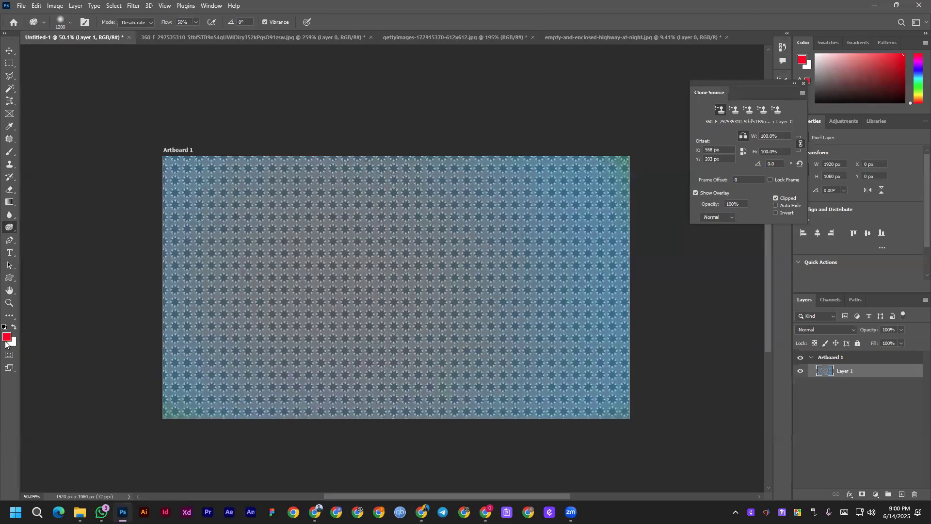
# Switch to the woman's portrait document and undo the cloned leaf strokes covering her face.
pyautogui.click(293, 39)
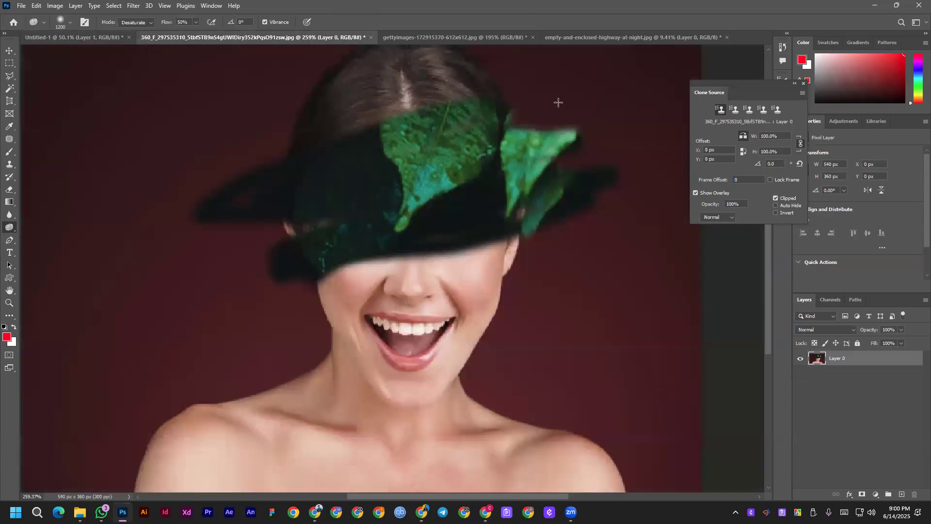
pyautogui.click(643, 37)
pyautogui.click(311, 39)
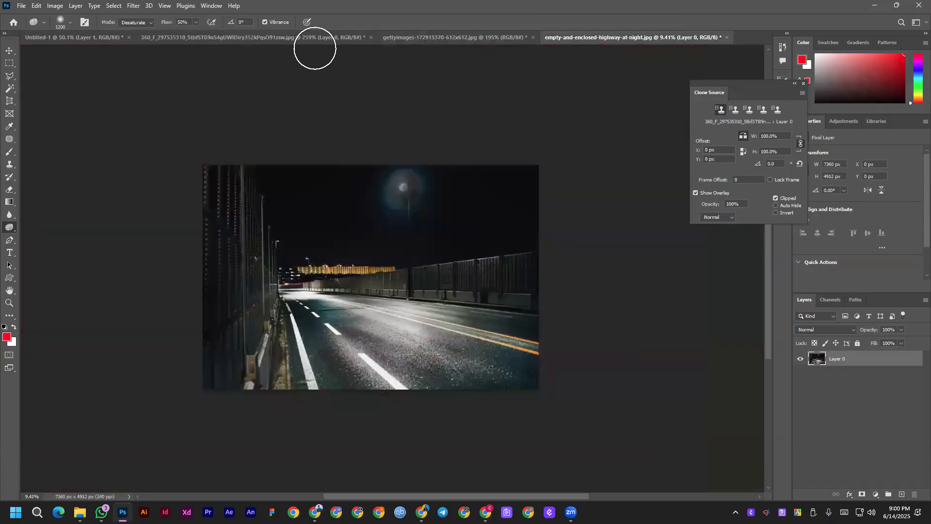
pyautogui.hotkey('ctrl', 'z')
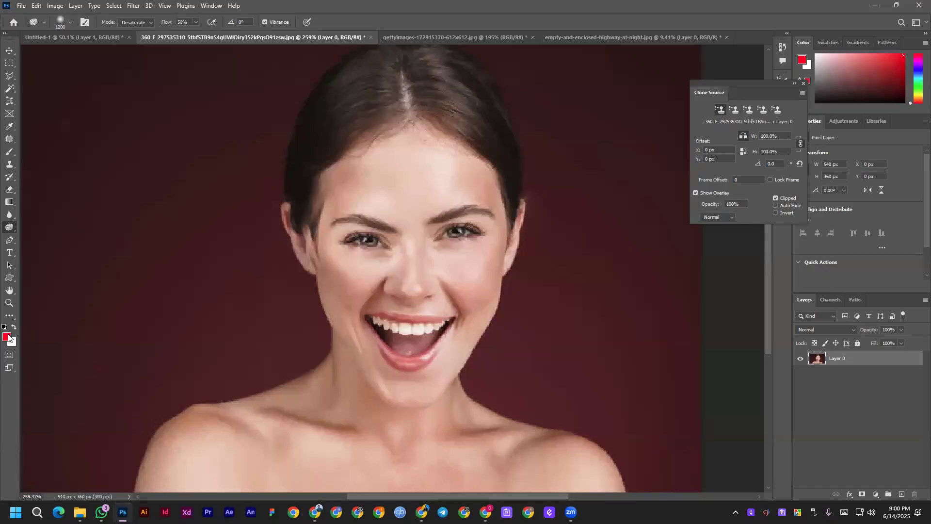
# Select the Sponge tool and set the foreground color to dark gray 484848.
pyautogui.rightClick(9, 227)
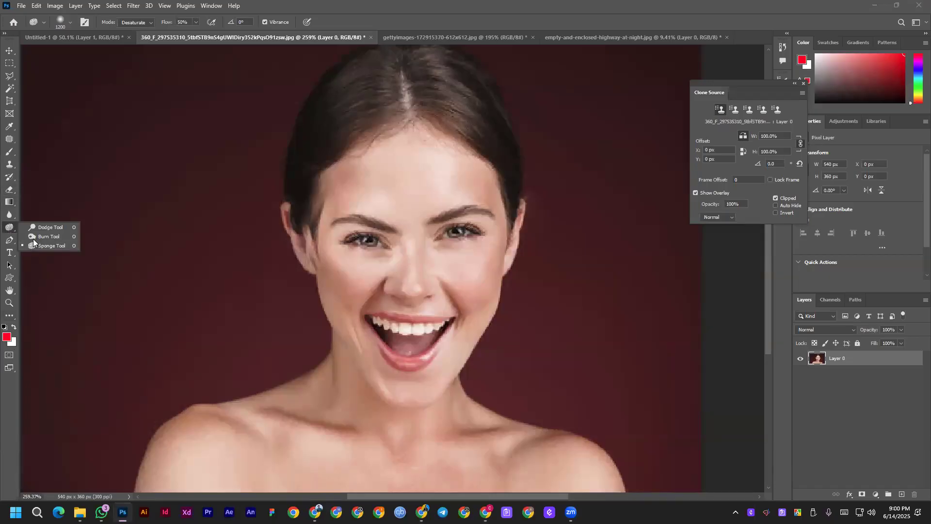
pyautogui.click(45, 248)
pyautogui.click(6, 336)
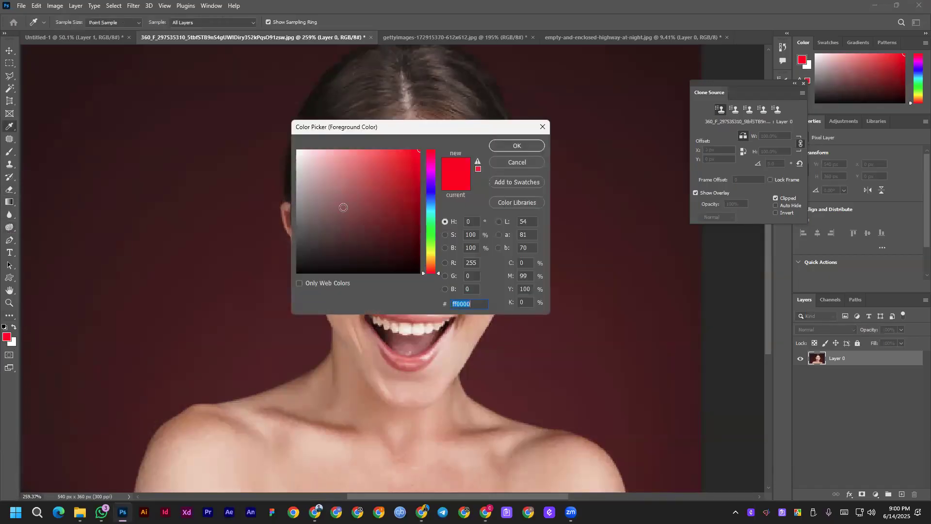
pyautogui.moveTo(395, 174)
pyautogui.mouseDown()
pyautogui.moveTo(281, 272)
pyautogui.moveTo(281, 238)
pyautogui.mouseUp()
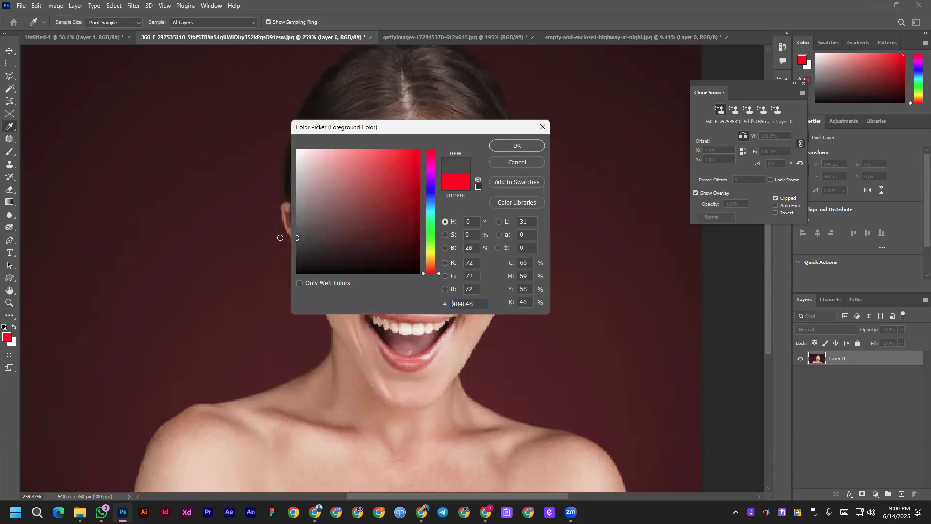
pyautogui.click(515, 146)
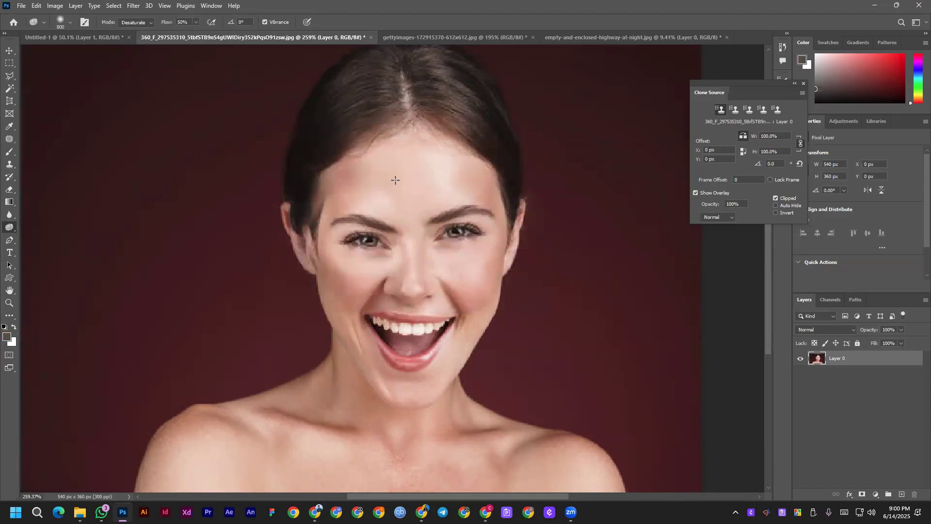
# Desaturate the woman's forehead and face using the Sponge tool in Desaturate mode, and undo the last stroke.
pyautogui.moveTo(393, 179)
pyautogui.mouseDown()
pyautogui.moveTo(431, 182)
pyautogui.moveTo(370, 237)
pyautogui.moveTo(408, 183)
pyautogui.moveTo(360, 225)
pyautogui.mouseUp()
pyautogui.moveTo(426, 150)
pyautogui.mouseDown()
pyautogui.moveTo(362, 215)
pyautogui.moveTo(386, 326)
pyautogui.moveTo(362, 204)
pyautogui.moveTo(317, 229)
pyautogui.moveTo(319, 265)
pyautogui.moveTo(424, 108)
pyautogui.moveTo(300, 211)
pyautogui.moveTo(338, 248)
pyautogui.moveTo(292, 220)
pyautogui.moveTo(405, 243)
pyautogui.moveTo(463, 176)
pyautogui.moveTo(469, 259)
pyautogui.moveTo(428, 361)
pyautogui.moveTo(374, 360)
pyautogui.moveTo(371, 334)
pyautogui.moveTo(426, 358)
pyautogui.moveTo(460, 350)
pyautogui.moveTo(444, 358)
pyautogui.moveTo(495, 273)
pyautogui.moveTo(467, 324)
pyautogui.moveTo(443, 161)
pyautogui.moveTo(387, 147)
pyautogui.moveTo(423, 206)
pyautogui.moveTo(390, 199)
pyautogui.mouseUp()
pyautogui.scroll(-5, 387, 367)
pyautogui.moveTo(404, 320)
pyautogui.mouseDown()
pyautogui.moveTo(379, 325)
pyautogui.moveTo(357, 295)
pyautogui.moveTo(370, 374)
pyautogui.moveTo(316, 410)
pyautogui.moveTo(229, 436)
pyautogui.moveTo(282, 449)
pyautogui.moveTo(455, 405)
pyautogui.moveTo(392, 450)
pyautogui.moveTo(510, 442)
pyautogui.moveTo(373, 424)
pyautogui.mouseUp()
pyautogui.hotkey('ctrl', 'z')
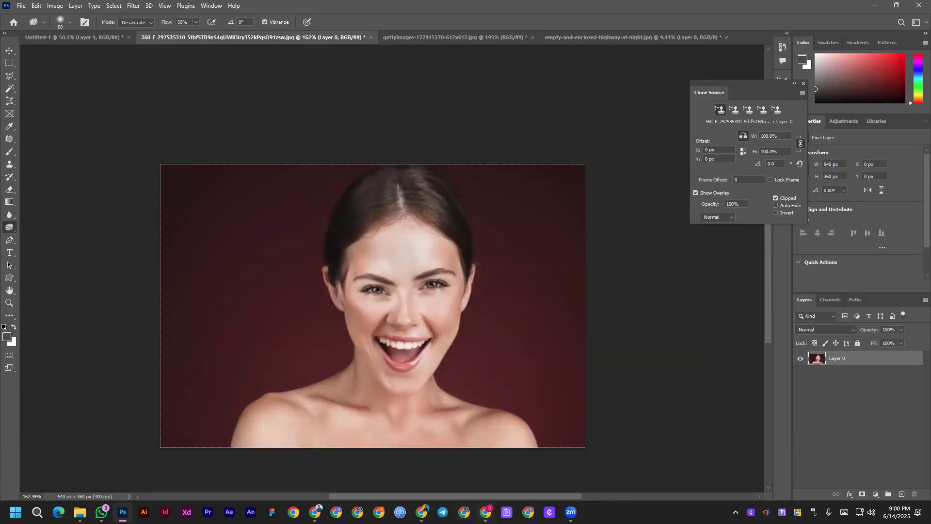
# Switch to Chrome, showing the image search for night highway pictures.
pyautogui.hotkey('alt', 'Tab')
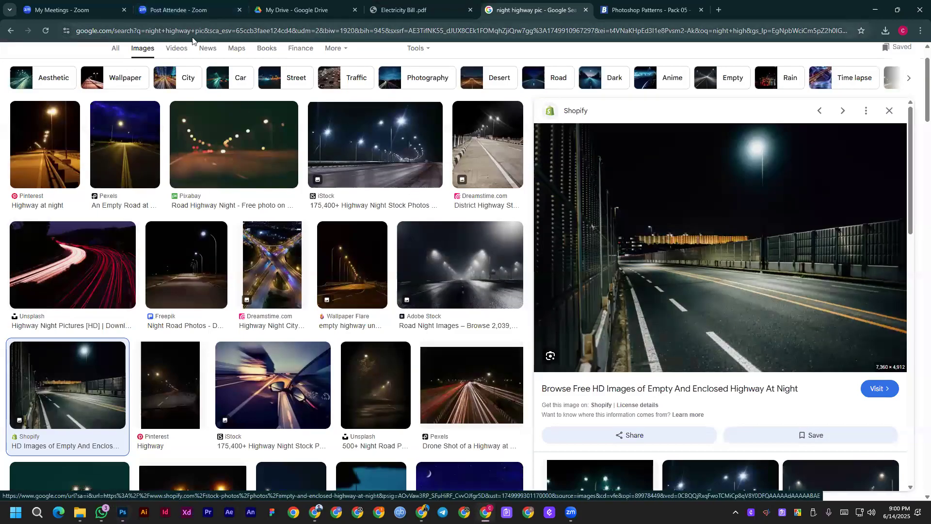
# Search Google Images for "jewellery" in place of the night highway query.
pyautogui.scroll(1, 186, 62)
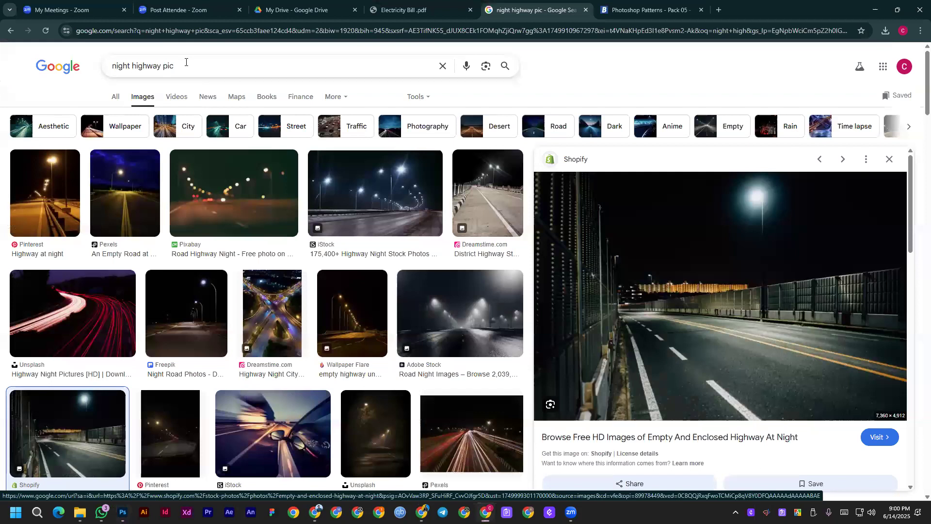
pyautogui.click(186, 64)
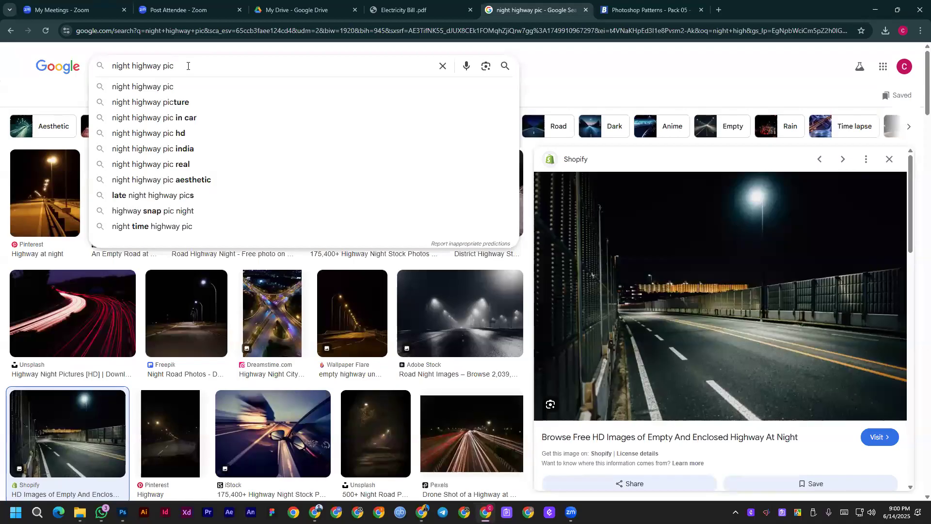
pyautogui.write('jw')
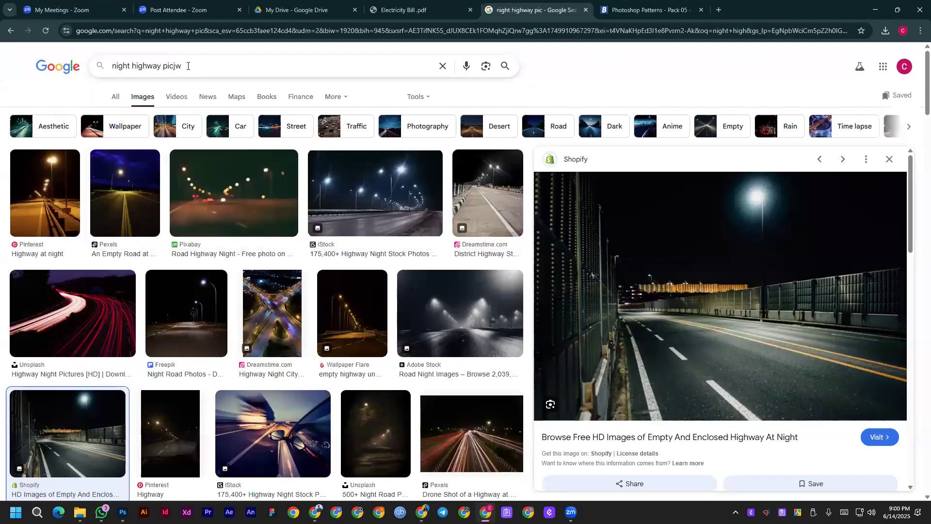
pyautogui.hotkey('ctrl', 'a')
pyautogui.write('jw')
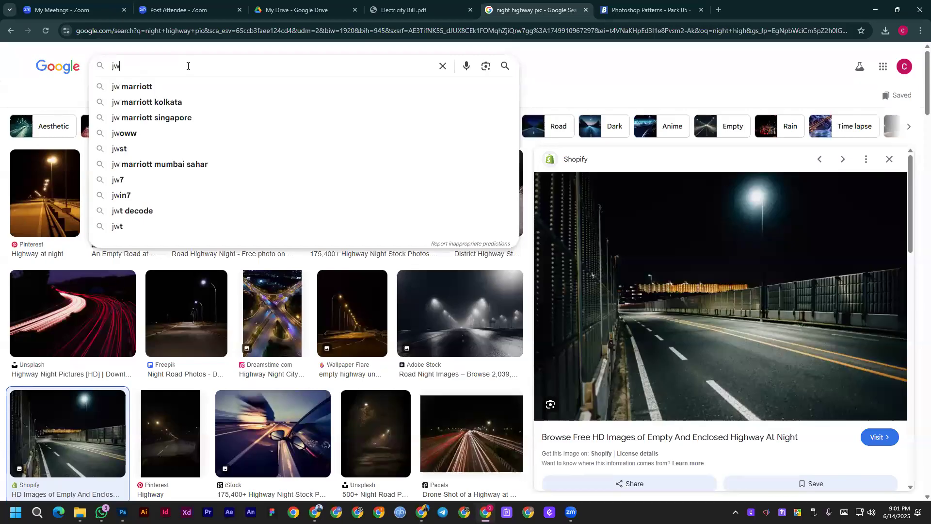
pyautogui.write('e')
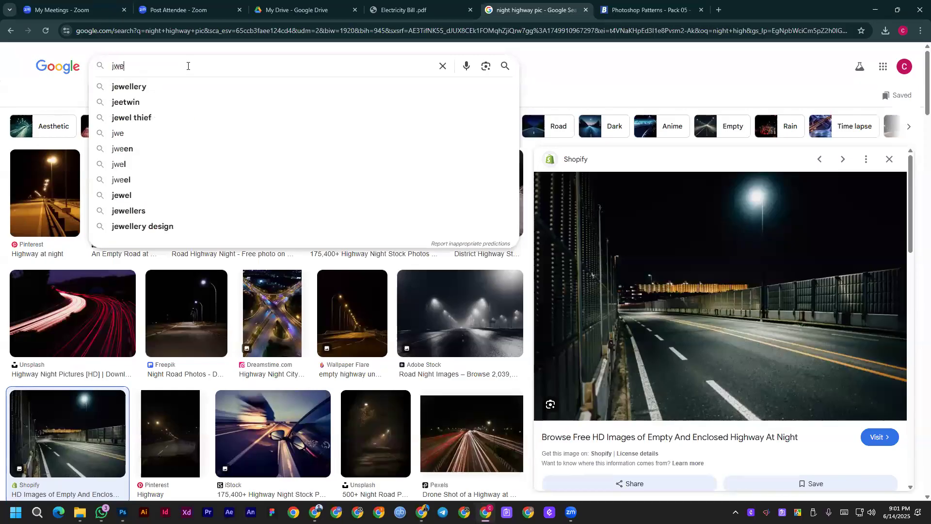
pyautogui.click(135, 89)
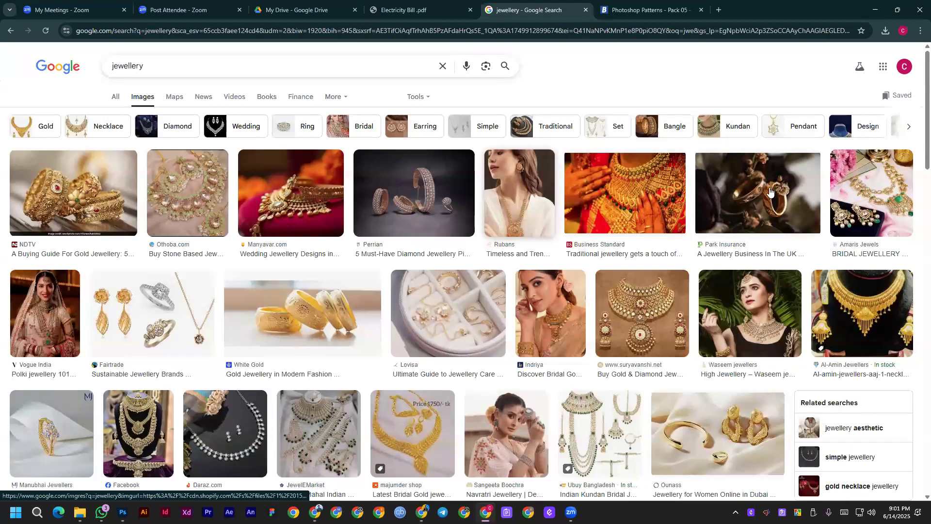
# Save the Rubans image of a woman wearing a gold necklace to the Desktop under its suggested WEBP file name.
pyautogui.press('Return')
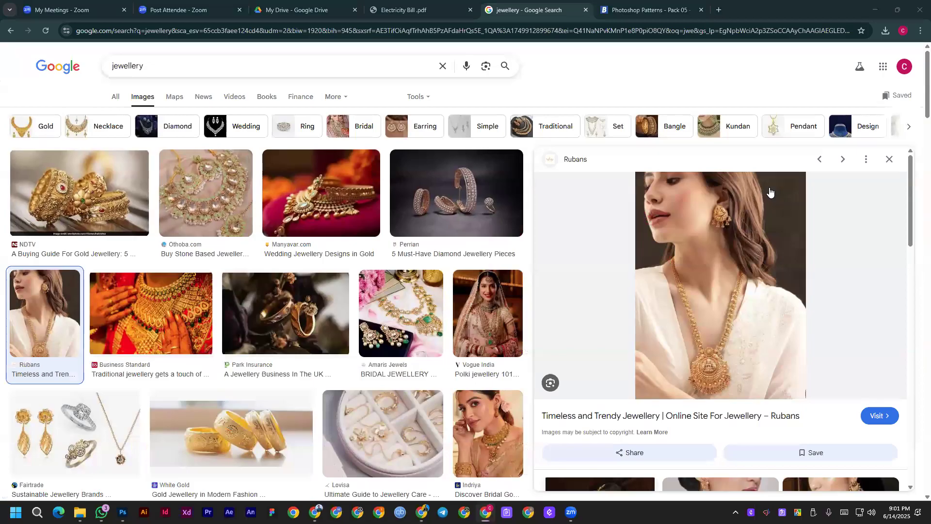
pyautogui.rightClick(735, 297)
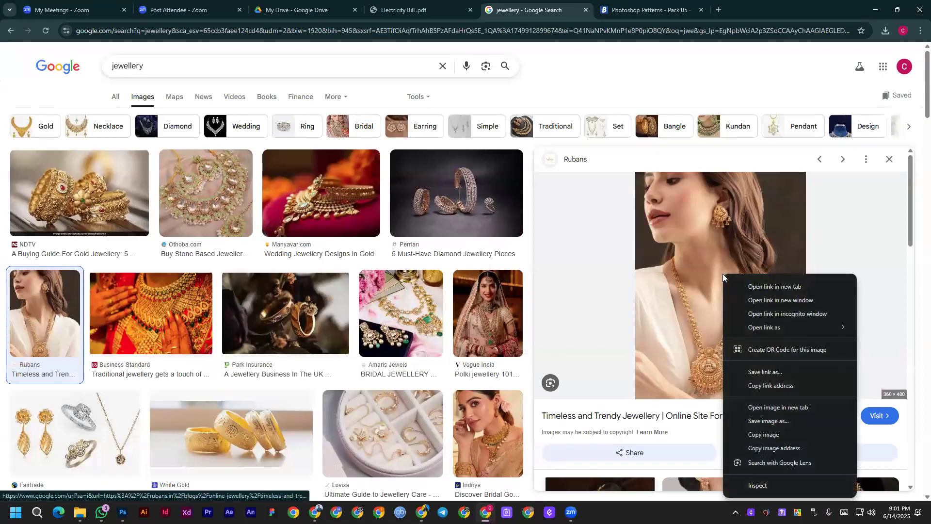
pyautogui.click(763, 424)
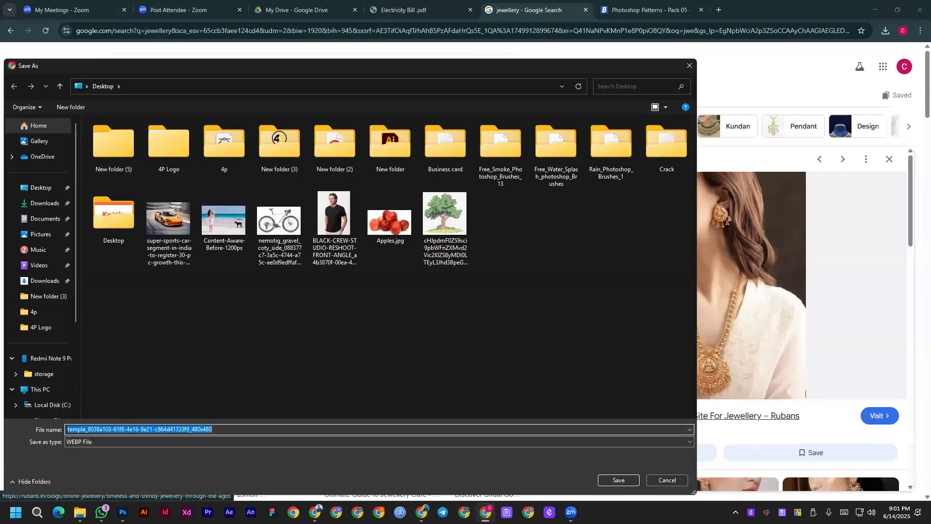
pyautogui.click(619, 480)
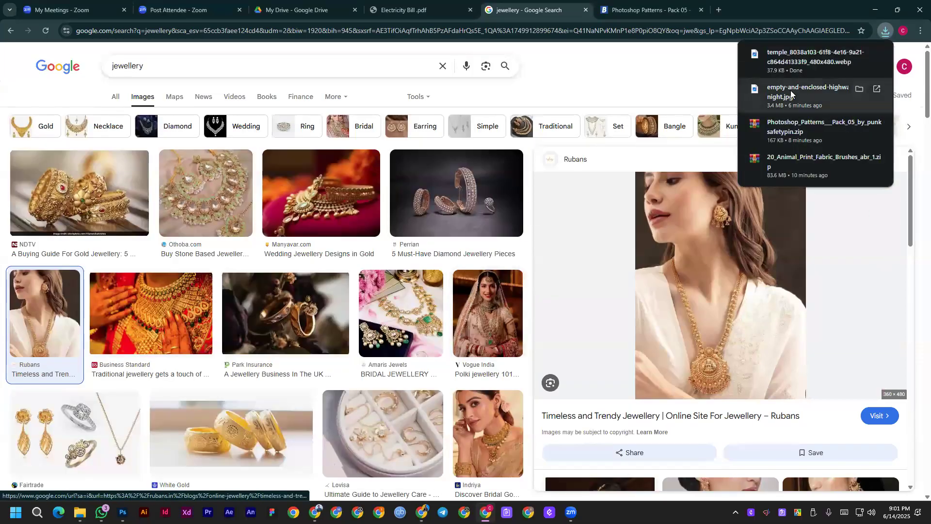
# Switch to Photoshop and open the saved temple_8038a103 necklace image from the Desktop.
pyautogui.click(123, 513)
pyautogui.click(21, 6)
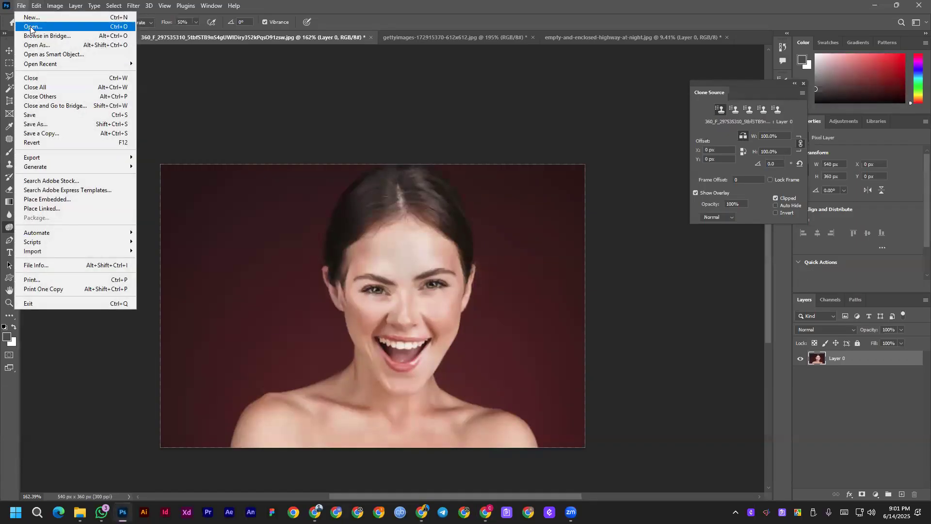
pyautogui.click(29, 26)
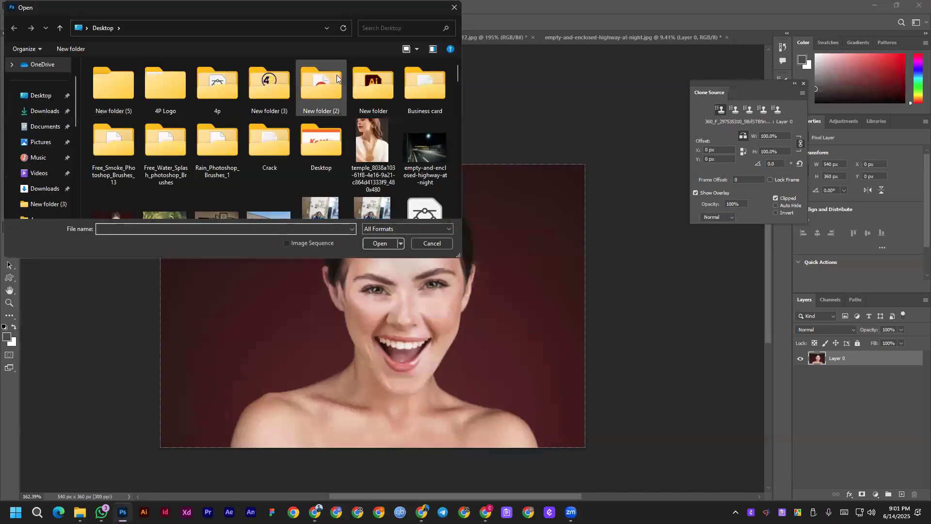
pyautogui.doubleClick(373, 143)
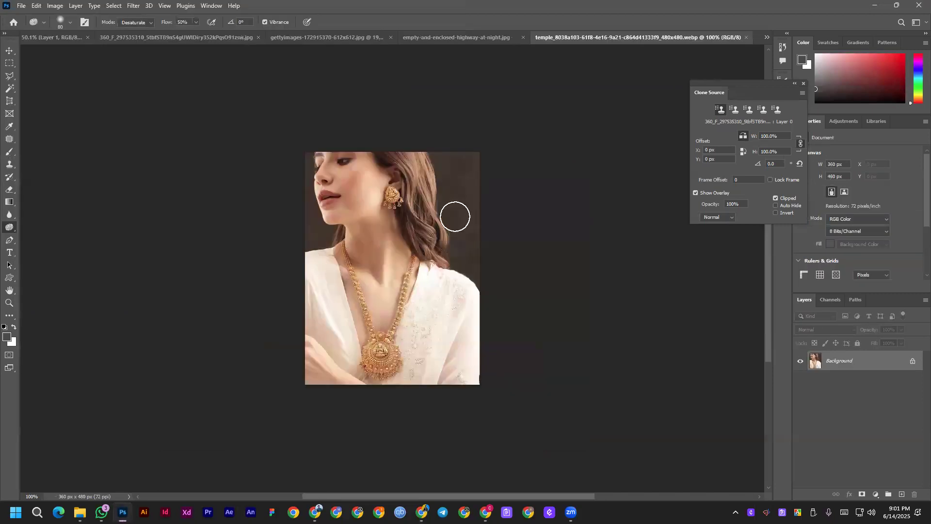
# Try to select only the gold necklace with the Object Selection tool.
pyautogui.rightClick(8, 76)
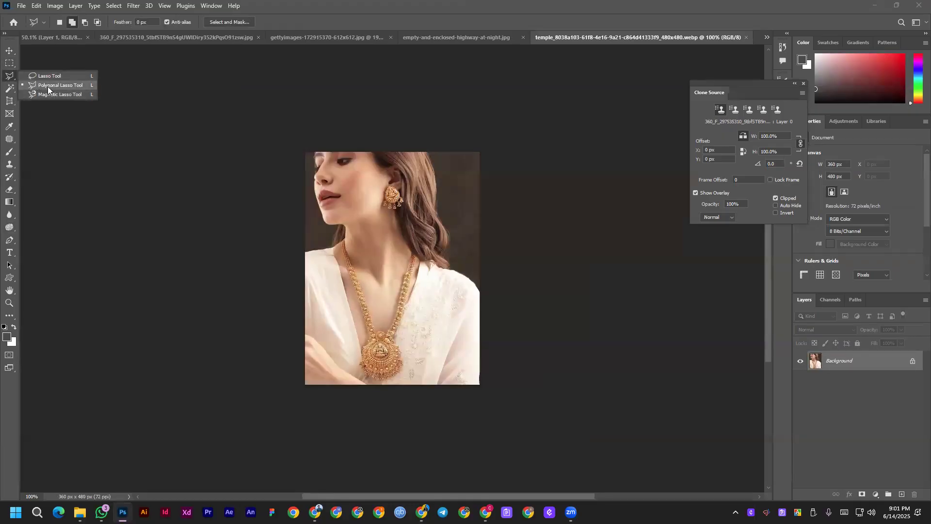
pyautogui.click(1, 88)
pyautogui.rightClick(8, 89)
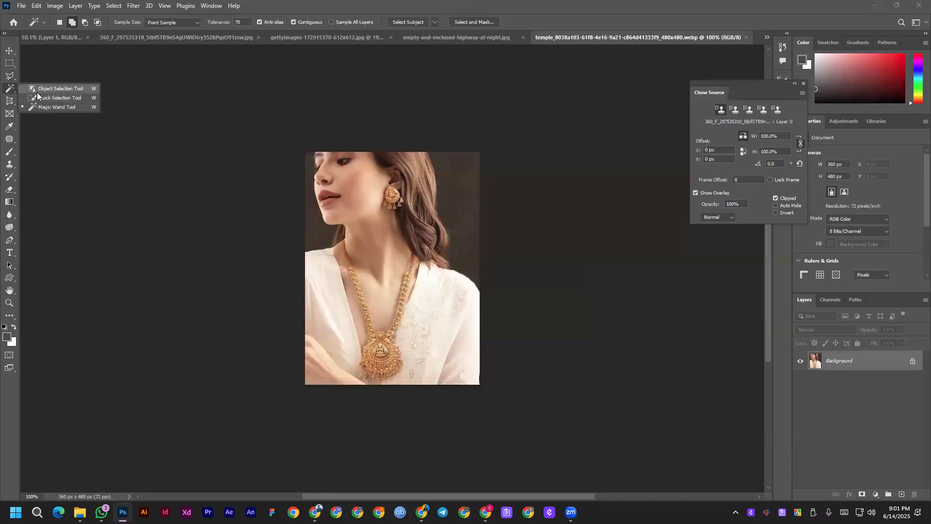
pyautogui.click(40, 90)
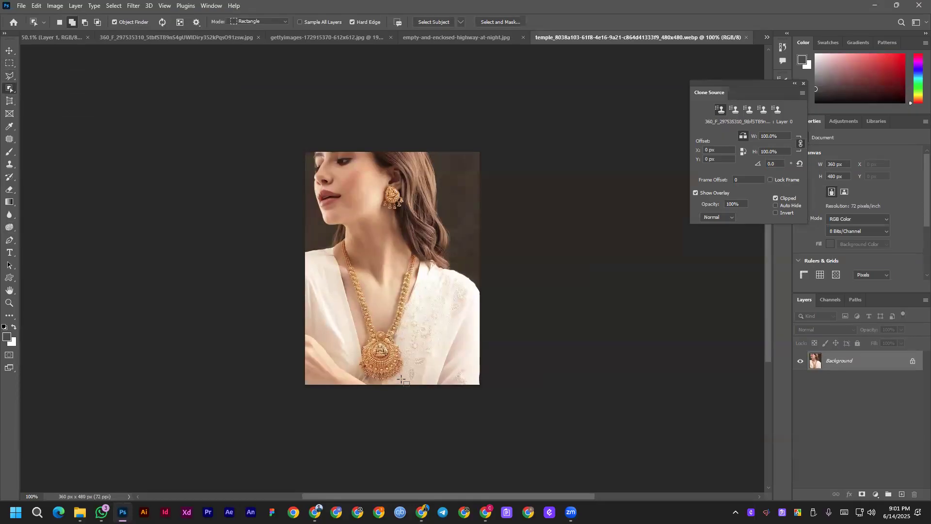
pyautogui.scroll(2, 380, 348)
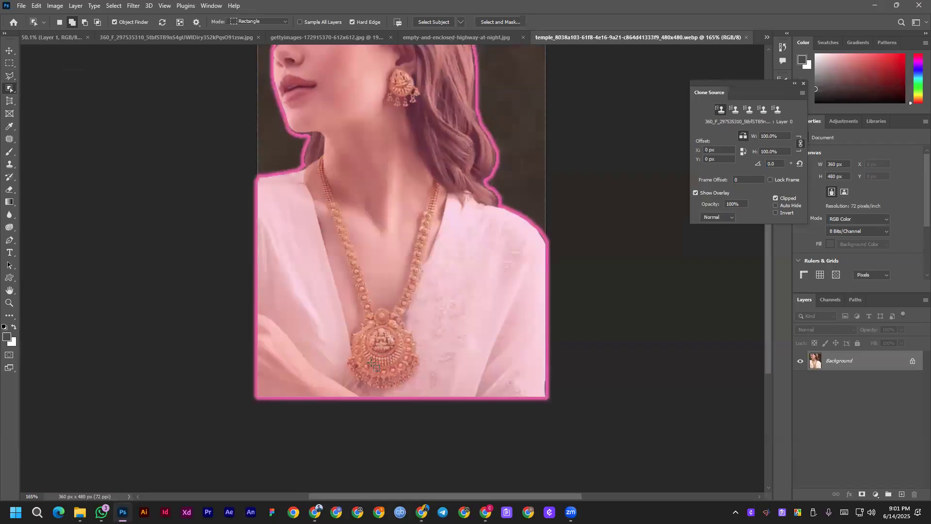
pyautogui.moveTo(356, 318); pyautogui.dragTo(413, 384)
pyautogui.click(323, 189)
pyautogui.moveTo(316, 178); pyautogui.dragTo(448, 389)
pyautogui.hotkey('ctrl', 'd')
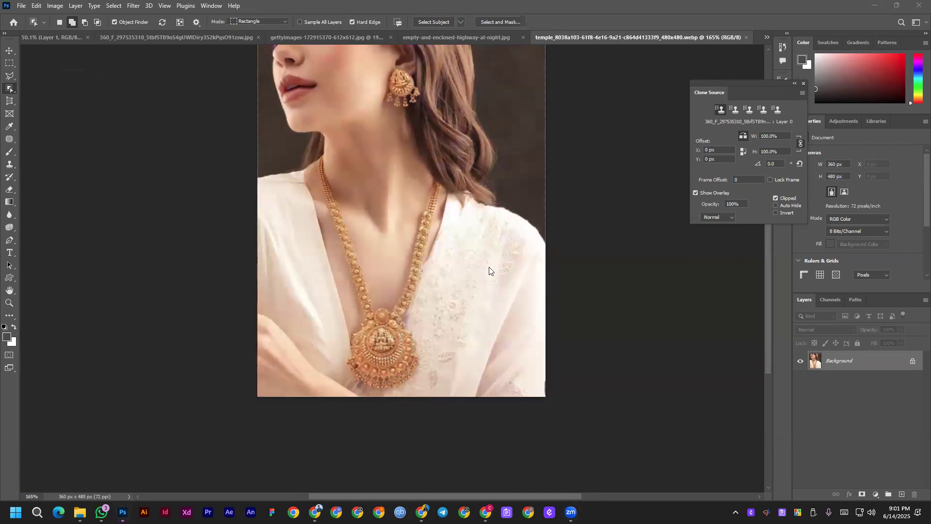
pyautogui.click(369, 355)
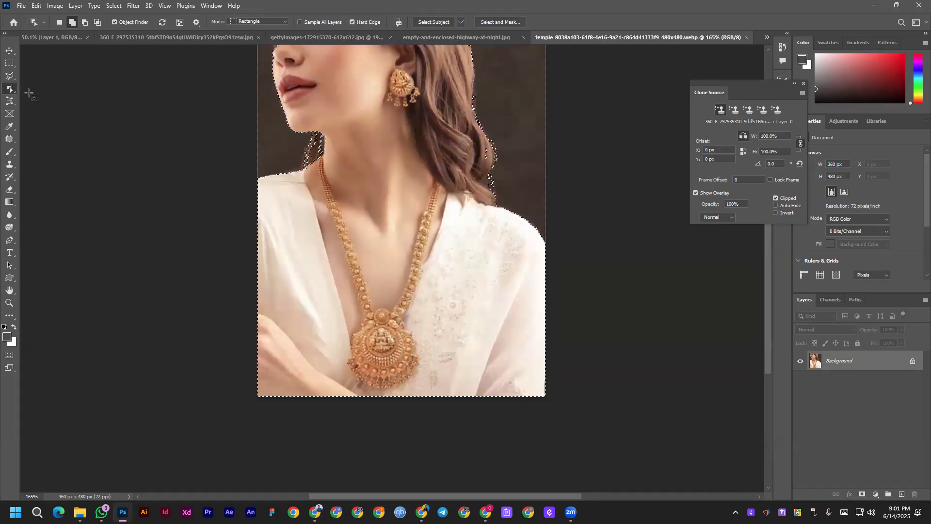
# Clear the current selection and select the necklace's round pendant with the Quick Selection tool.
pyautogui.rightClick(11, 89)
pyautogui.click(54, 97)
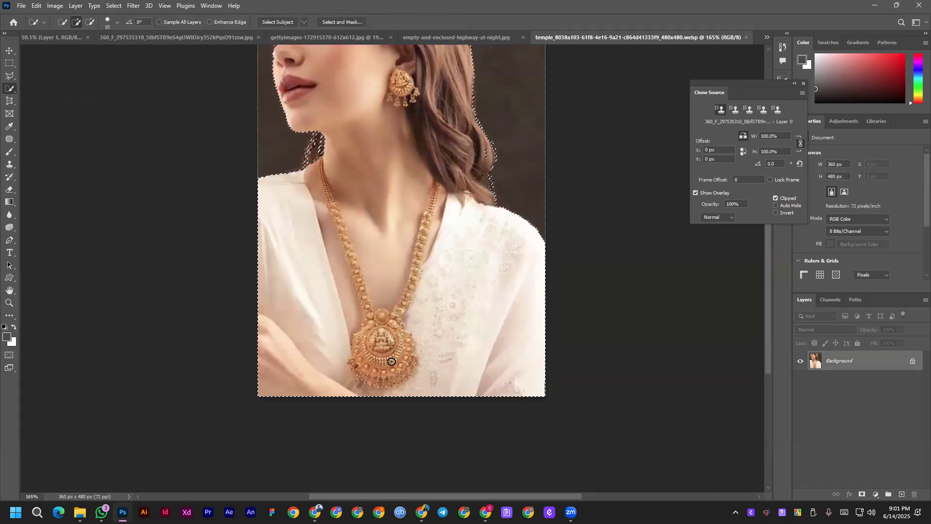
pyautogui.hotkey('ctrl', 'd')
pyautogui.moveTo(379, 346)
pyautogui.mouseDown()
pyautogui.moveTo(382, 373)
pyautogui.moveTo(365, 381)
pyautogui.moveTo(359, 360)
pyautogui.moveTo(352, 364)
pyautogui.moveTo(372, 316)
pyautogui.moveTo(388, 314)
pyautogui.moveTo(378, 310)
pyautogui.moveTo(402, 341)
pyautogui.moveTo(406, 330)
pyautogui.moveTo(399, 322)
pyautogui.moveTo(412, 371)
pyautogui.moveTo(400, 357)
pyautogui.mouseUp()
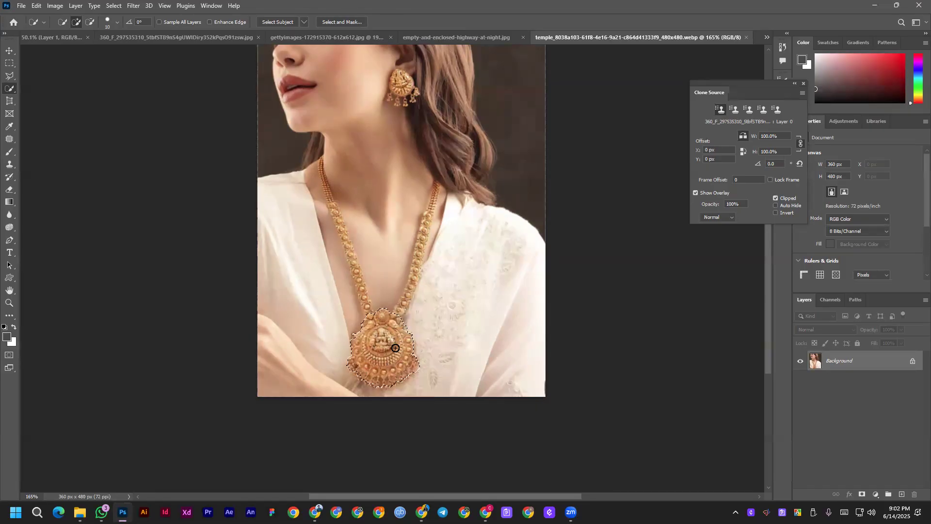
# Add the necklace chain on the hair side to the pendant selection and subtract the stray skin and blouse areas.
pyautogui.press('alt')
pyautogui.moveTo(418, 253)
pyautogui.mouseDown()
pyautogui.moveTo(432, 189)
pyautogui.moveTo(443, 194)
pyautogui.mouseUp()
pyautogui.press('alt')
pyautogui.moveTo(433, 260); pyautogui.dragTo(438, 226)
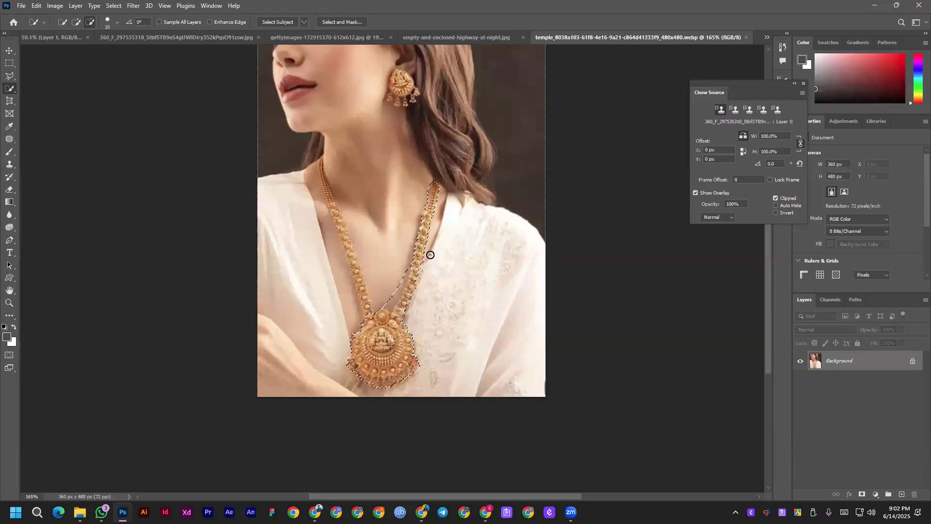
pyautogui.moveTo(428, 185); pyautogui.dragTo(428, 193)
pyautogui.moveTo(382, 293)
pyautogui.mouseDown()
pyautogui.moveTo(385, 310)
pyautogui.moveTo(396, 292)
pyautogui.mouseUp()
# Extend the selection along the other necklace chain up to the neck, trimming the spill beside it.
pyautogui.press('alt')
pyautogui.moveTo(358, 283)
pyautogui.mouseDown()
pyautogui.moveTo(318, 167)
pyautogui.moveTo(306, 182)
pyautogui.moveTo(327, 233)
pyautogui.moveTo(334, 296)
pyautogui.mouseUp()
pyautogui.press('alt')
pyautogui.moveTo(347, 208); pyautogui.dragTo(313, 164)
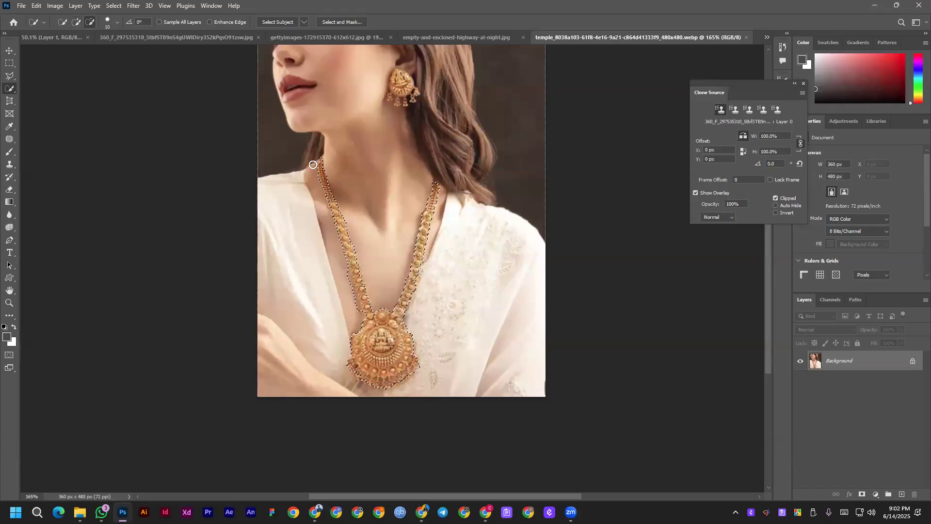
# Unlock the Background layer and invert the necklace selection so everything except the necklace is selected.
pyautogui.click(114, 5)
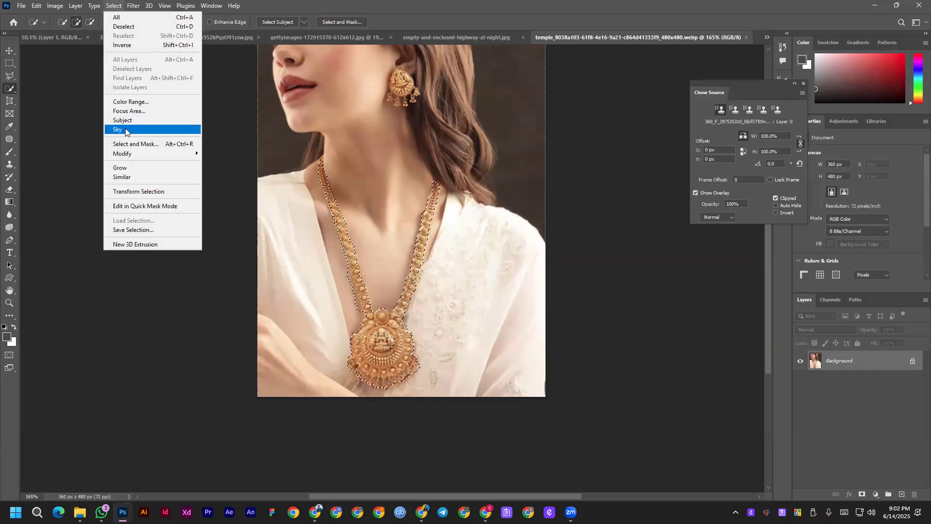
pyautogui.click(915, 233)
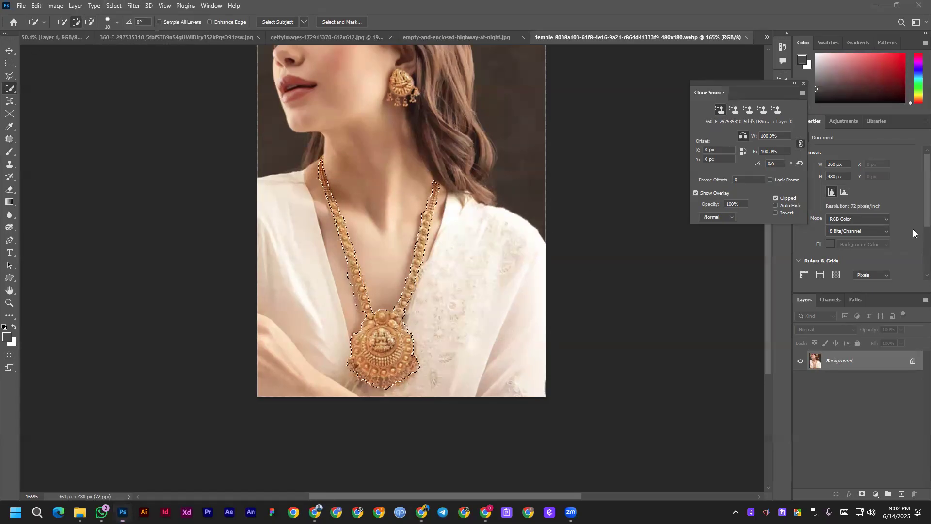
pyautogui.click(913, 363)
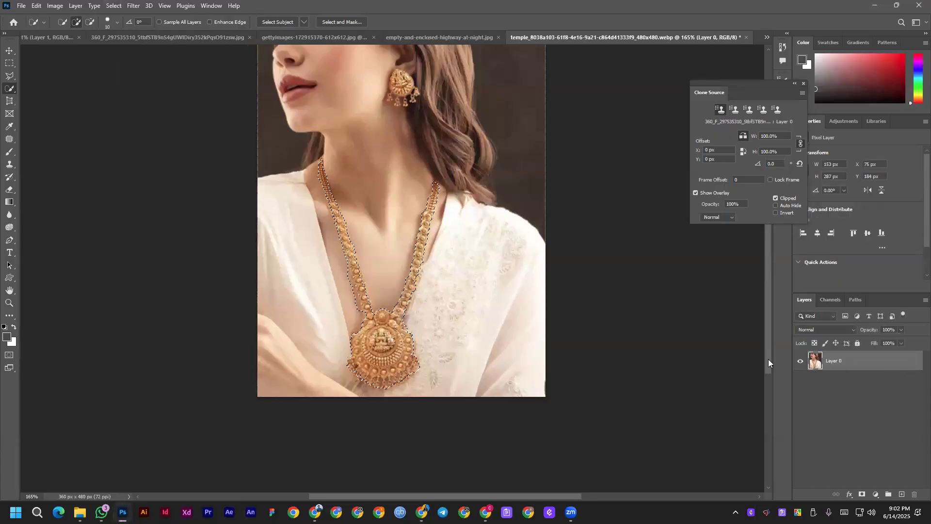
pyautogui.click(113, 6)
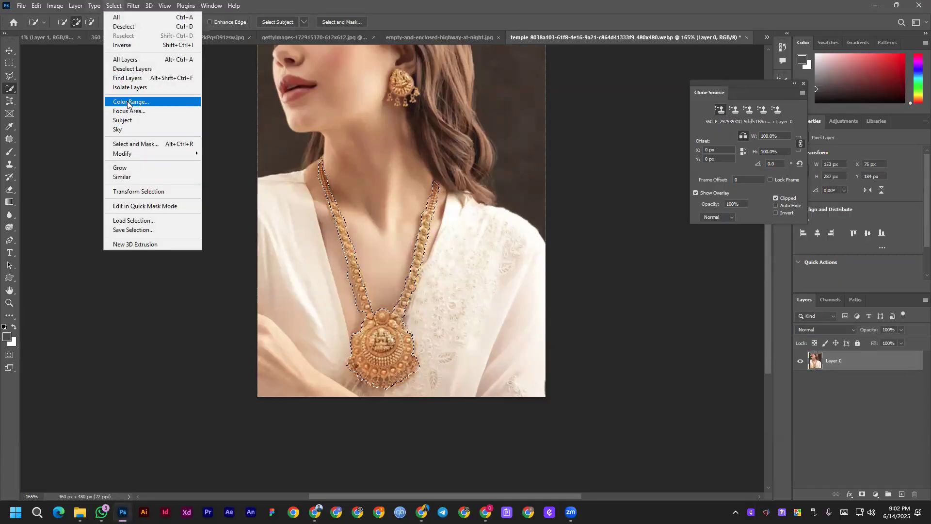
pyautogui.click(120, 45)
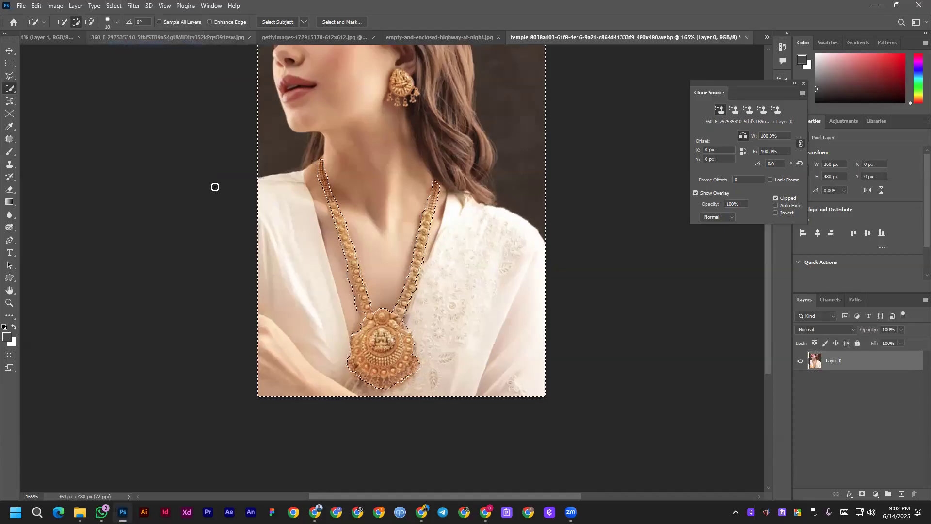
# Desaturate the woman's skin, hair, blouse and backdrop around the necklace using the Sponge tool in Desaturate mode at 50% flow.
pyautogui.scroll(3, 328, 137)
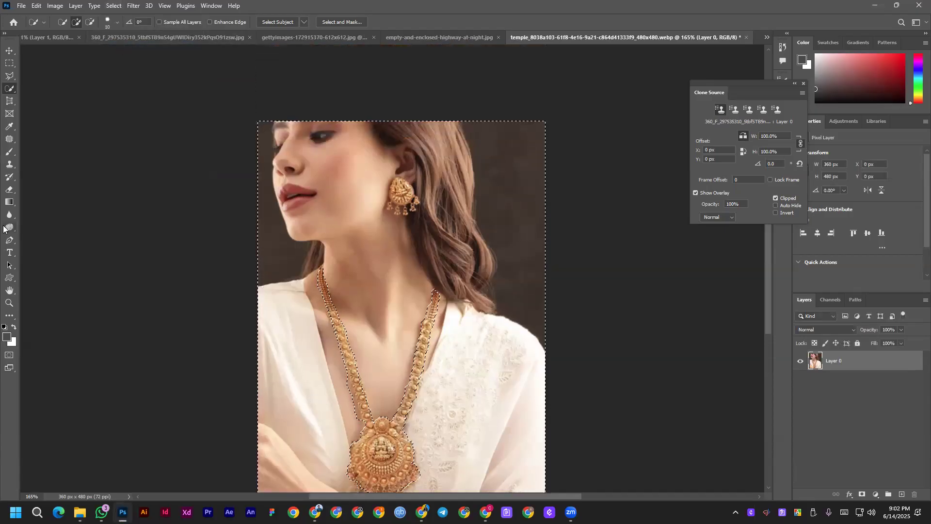
pyautogui.click(9, 227)
pyautogui.moveTo(350, 184)
pyautogui.mouseDown()
pyautogui.moveTo(234, 204)
pyautogui.moveTo(290, 172)
pyautogui.moveTo(419, 180)
pyautogui.moveTo(378, 149)
pyautogui.moveTo(306, 160)
pyautogui.mouseUp()
pyautogui.hotkey('ctrl', 'z')
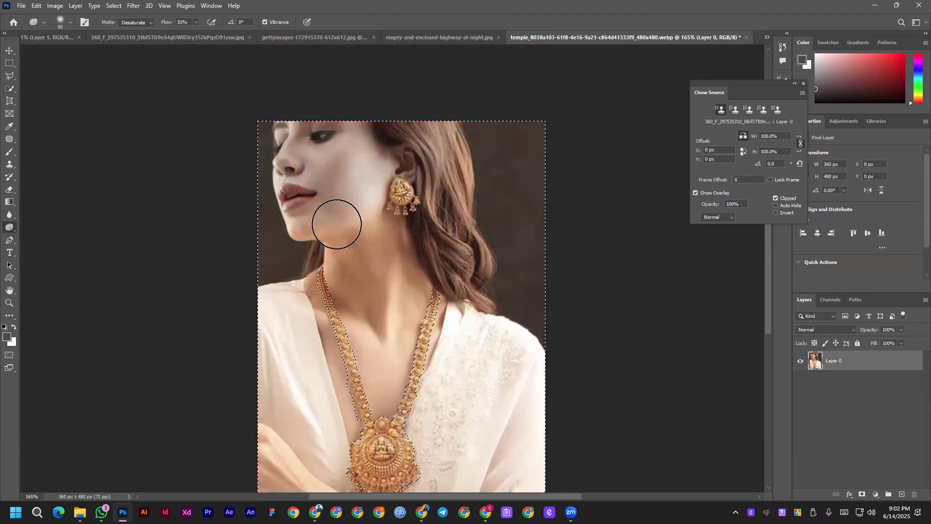
pyautogui.moveTo(463, 439)
pyautogui.mouseDown()
pyautogui.moveTo(449, 277)
pyautogui.moveTo(287, 317)
pyautogui.moveTo(325, 416)
pyautogui.moveTo(323, 388)
pyautogui.mouseUp()
pyautogui.moveTo(445, 200)
pyautogui.mouseDown()
pyautogui.moveTo(514, 307)
pyautogui.moveTo(516, 213)
pyautogui.mouseUp()
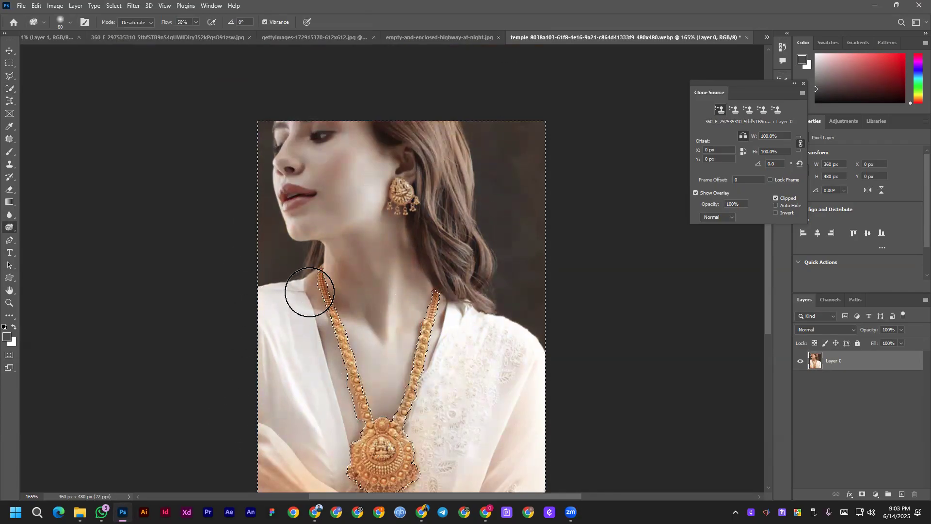
pyautogui.scroll(-4, 499, 383)
pyautogui.moveTo(277, 359)
pyautogui.mouseDown()
pyautogui.moveTo(542, 375)
pyautogui.moveTo(306, 350)
pyautogui.moveTo(276, 326)
pyautogui.moveTo(263, 370)
pyautogui.moveTo(501, 358)
pyautogui.moveTo(324, 357)
pyautogui.mouseUp()
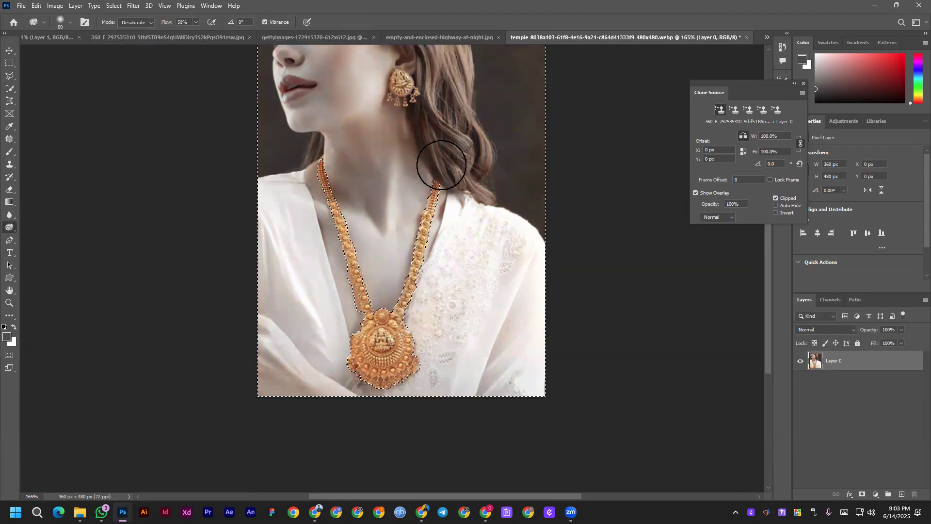
pyautogui.scroll(2, 427, 214)
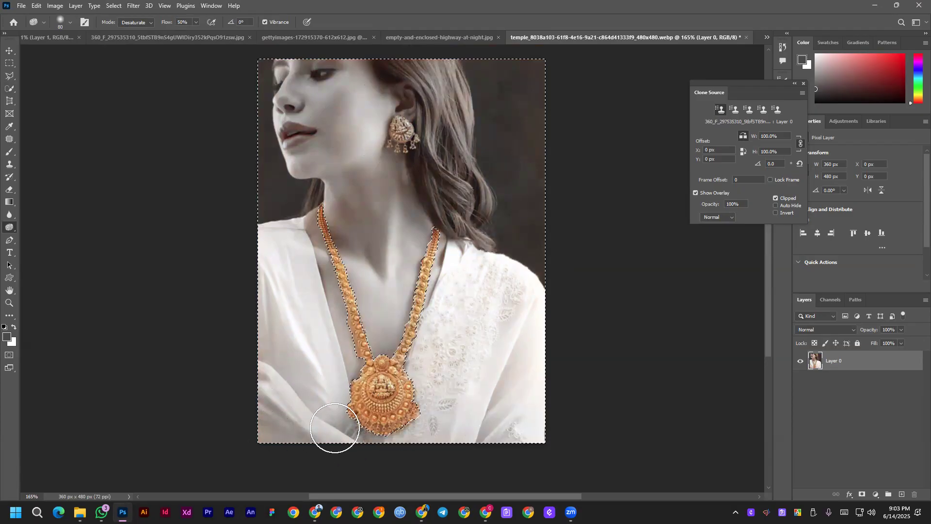
# Deselect the area around the necklace and switch to the Move tool.
pyautogui.hotkey('ctrl', 'd')
pyautogui.click(9, 51)
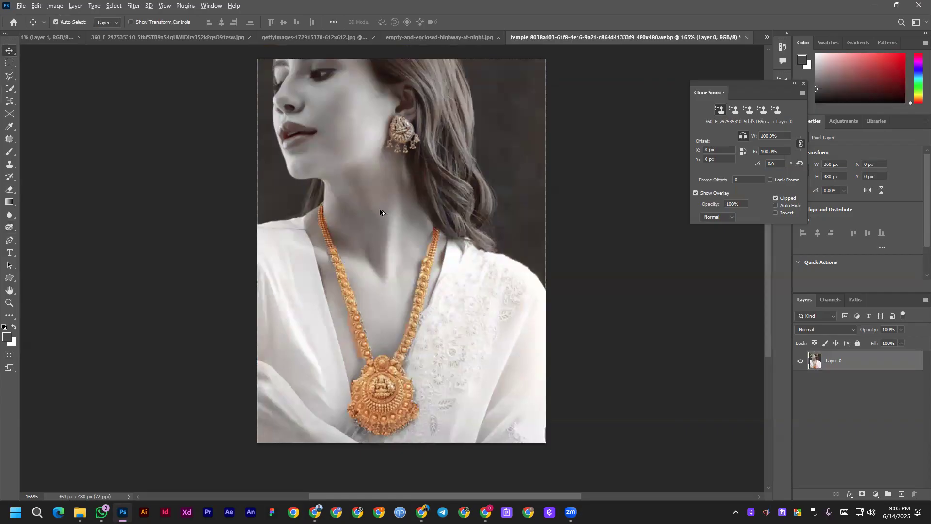
pyautogui.scroll(-2, 379, 208)
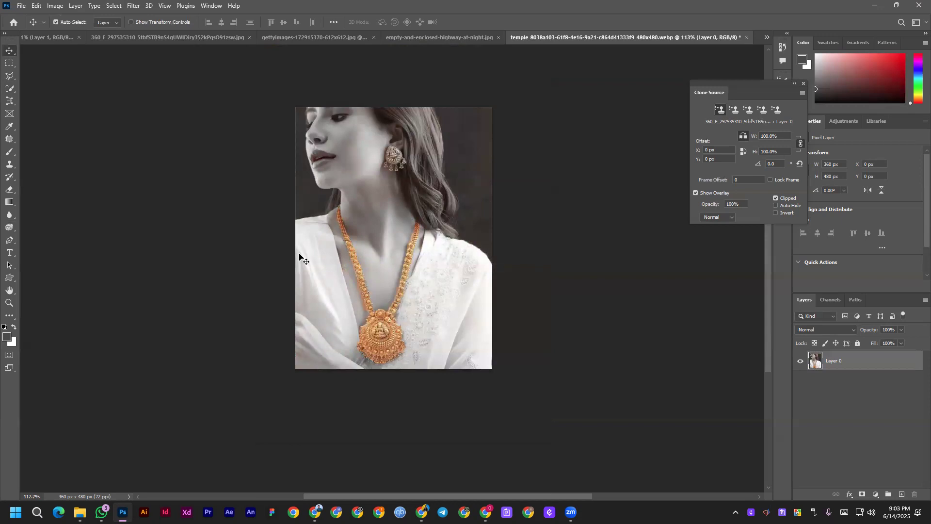
# Show the tool group containing Dodge, Burn and Sponge, followed by the group containing Blur, Sharpen and Smudge.
pyautogui.moveTo(9, 227); pyautogui.dragTo(45, 245)
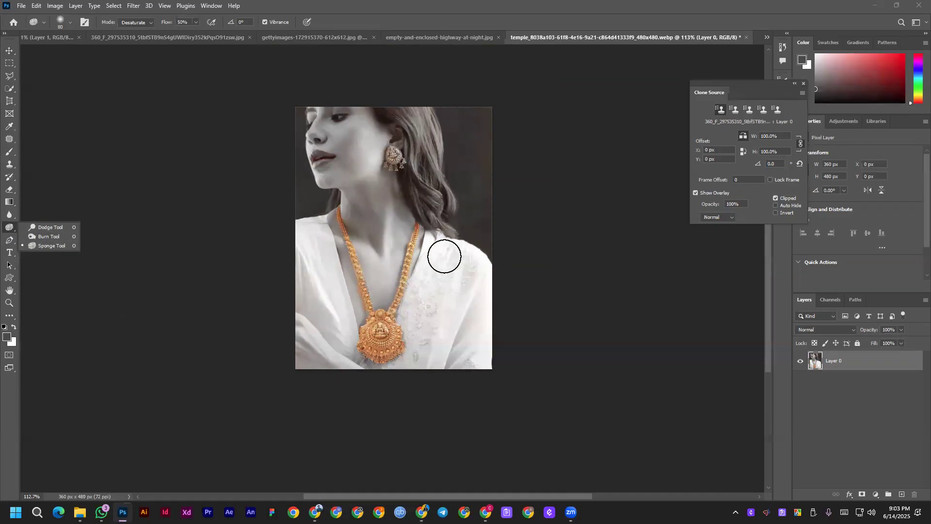
pyautogui.click(9, 227)
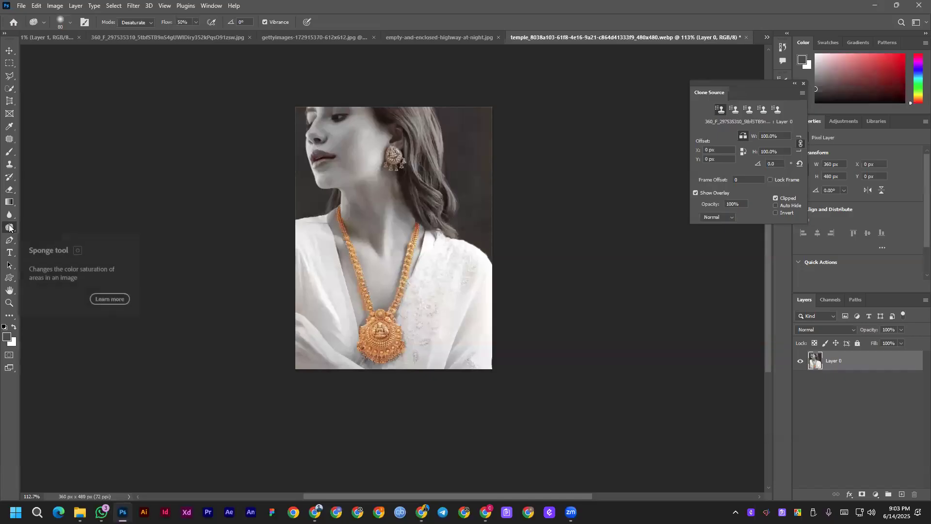
pyautogui.click(9, 216)
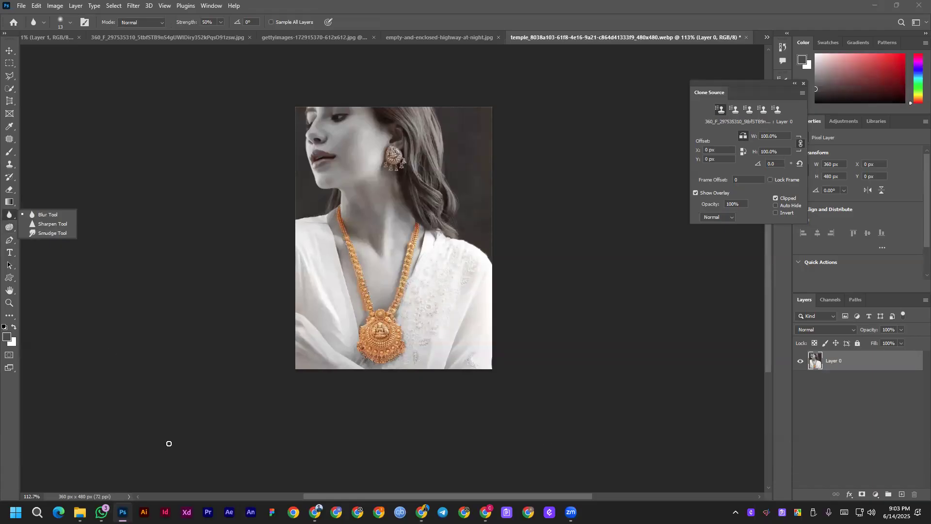
pyautogui.hotkey('alt', 'Tab')
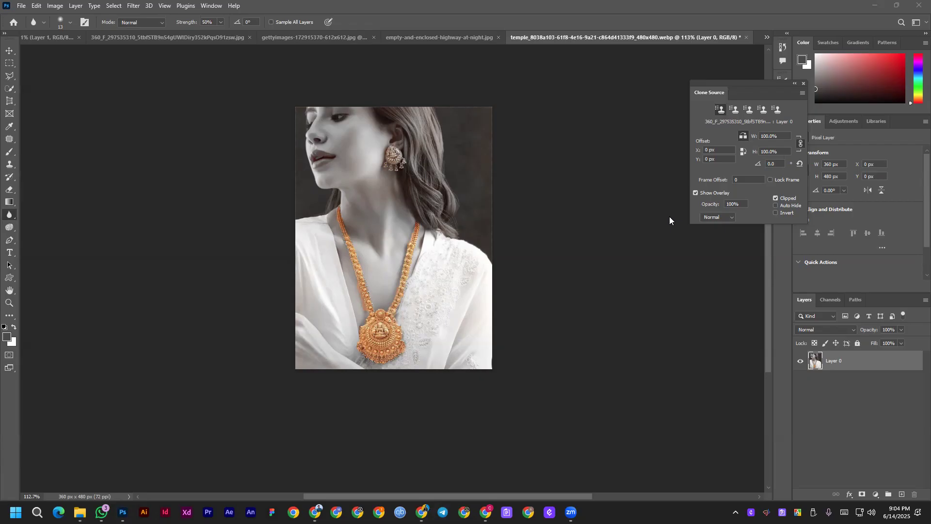
pyautogui.click(675, 129)
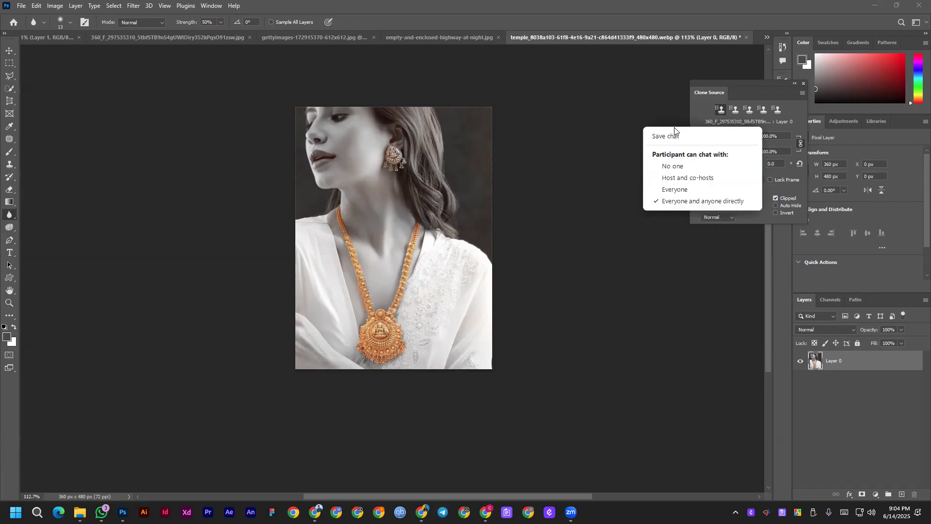
pyautogui.click(675, 128)
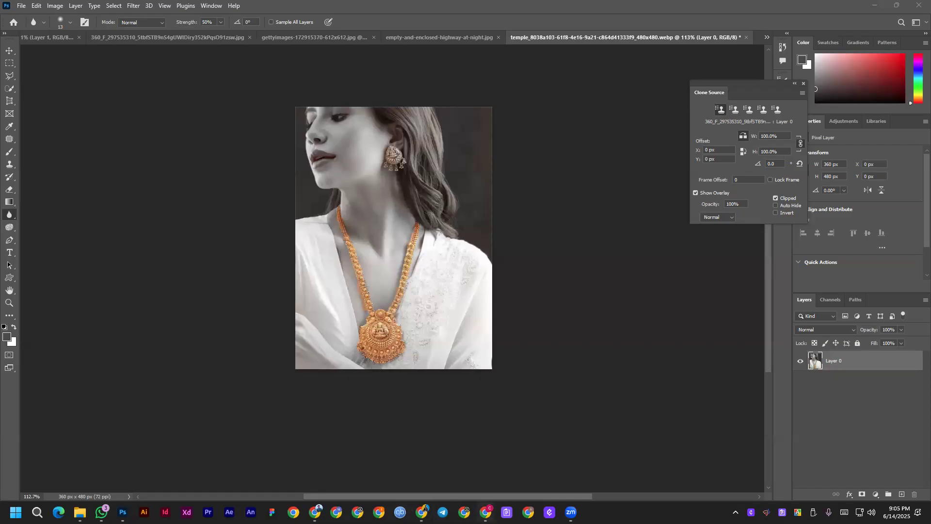
# Switch to the Graphic Design Course Outline PDF in Chrome and highlight the Class 01 topics from Photoshop Introduction to Image (Open, Save, File Format).
pyautogui.hotkey('alt', 'Tab')
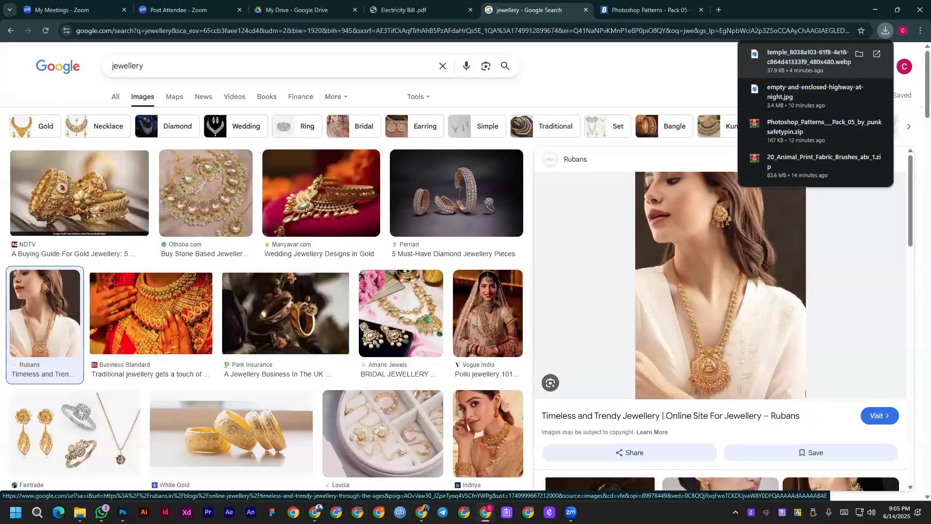
pyautogui.hotkey('alt', 'Tab')
pyautogui.scroll(8, 597, 91)
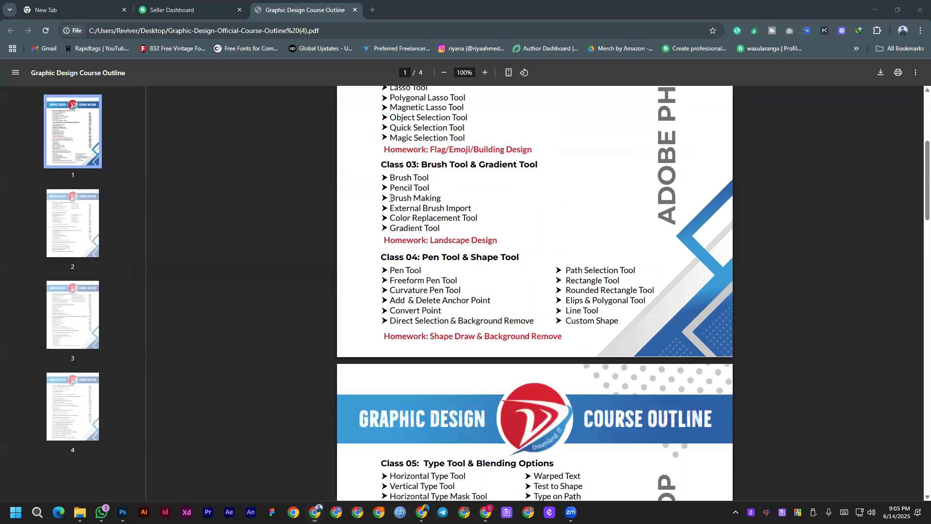
pyautogui.scroll(5, 391, 198)
pyautogui.moveTo(391, 198); pyautogui.dragTo(479, 199)
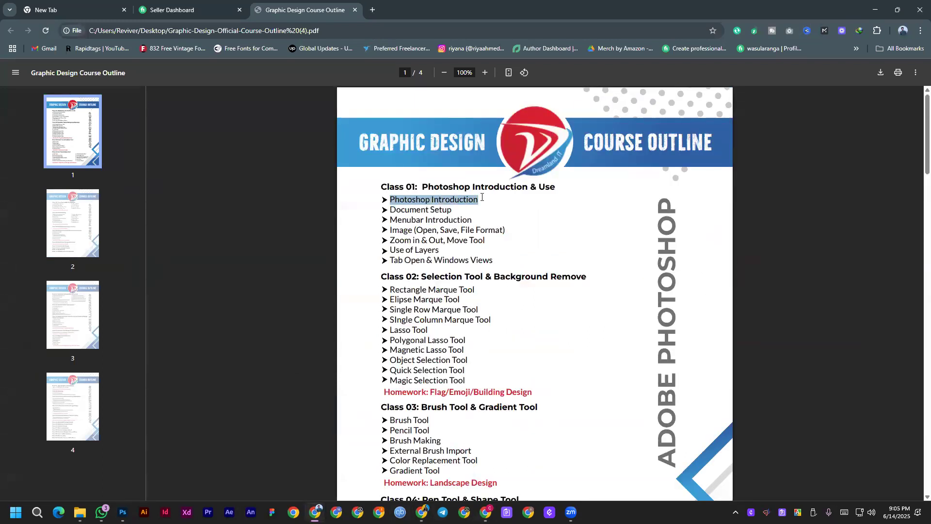
pyautogui.tripleClick(409, 213)
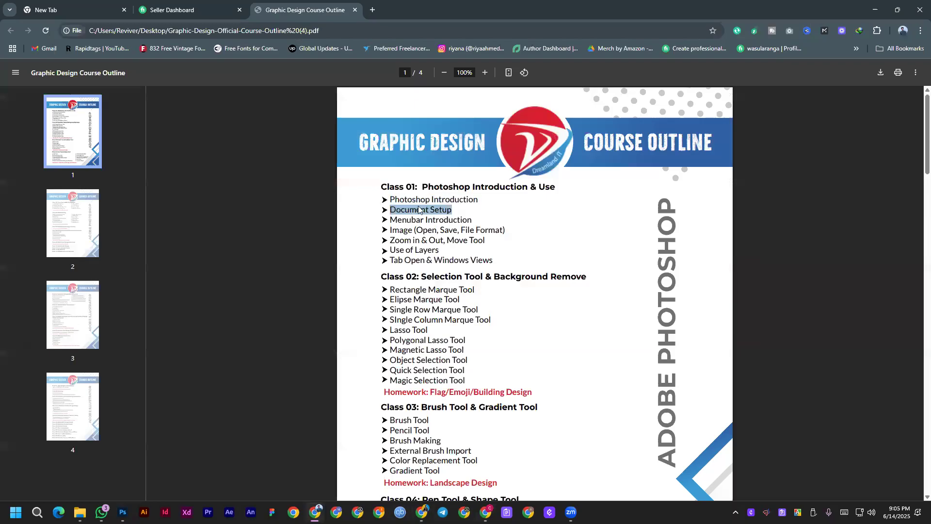
pyautogui.moveTo(389, 219); pyautogui.dragTo(497, 222)
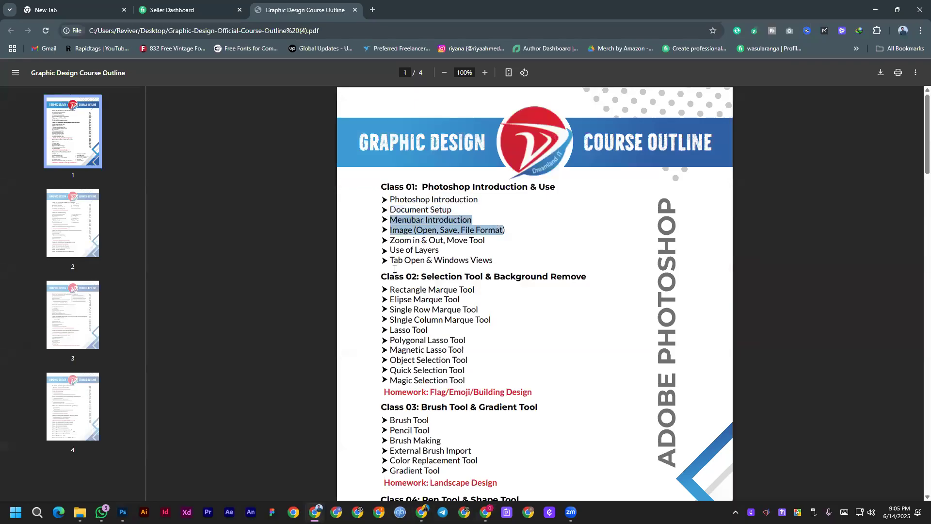
# Go to Class 05 in the course outline and highlight the Blending Option and Type on Path topics.
pyautogui.scroll(-4, 406, 246)
pyautogui.scroll(-5, 423, 306)
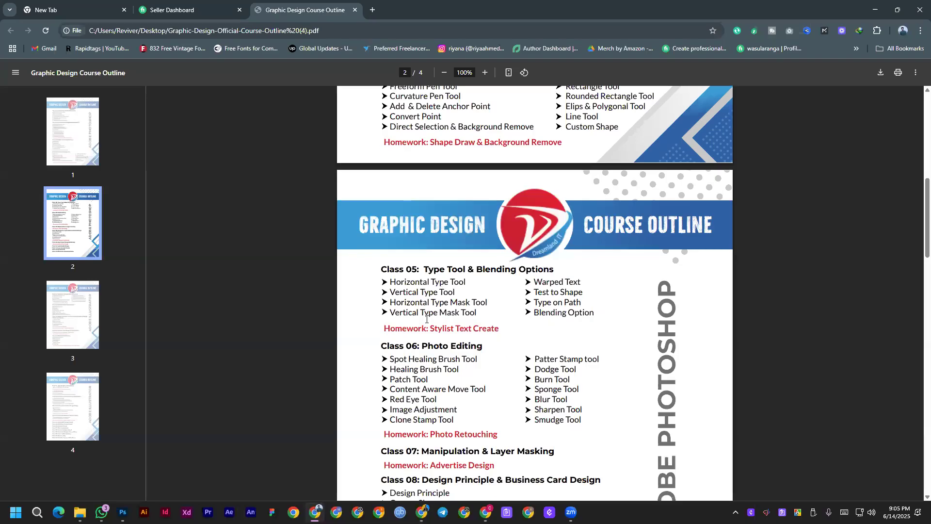
pyautogui.moveTo(530, 315); pyautogui.dragTo(603, 315)
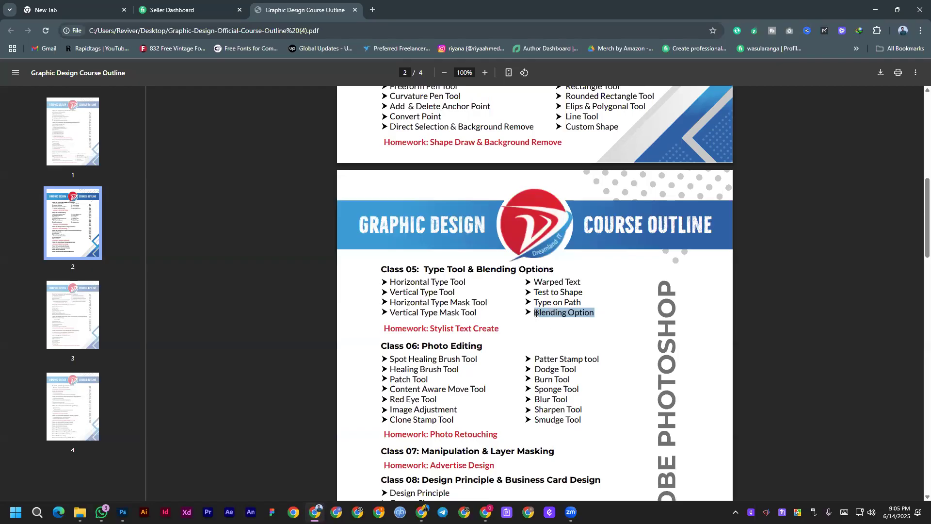
pyautogui.moveTo(534, 302); pyautogui.dragTo(577, 303)
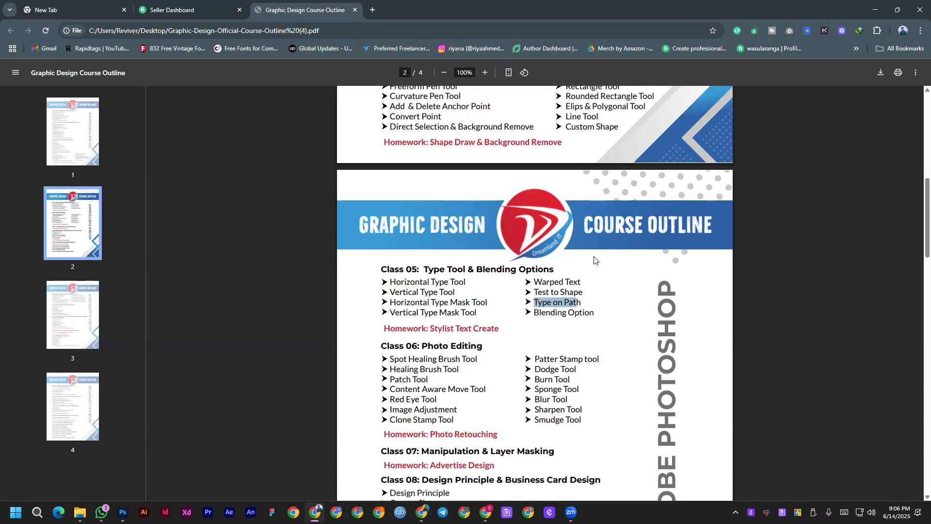
pyautogui.moveTo(536, 314); pyautogui.dragTo(604, 319)
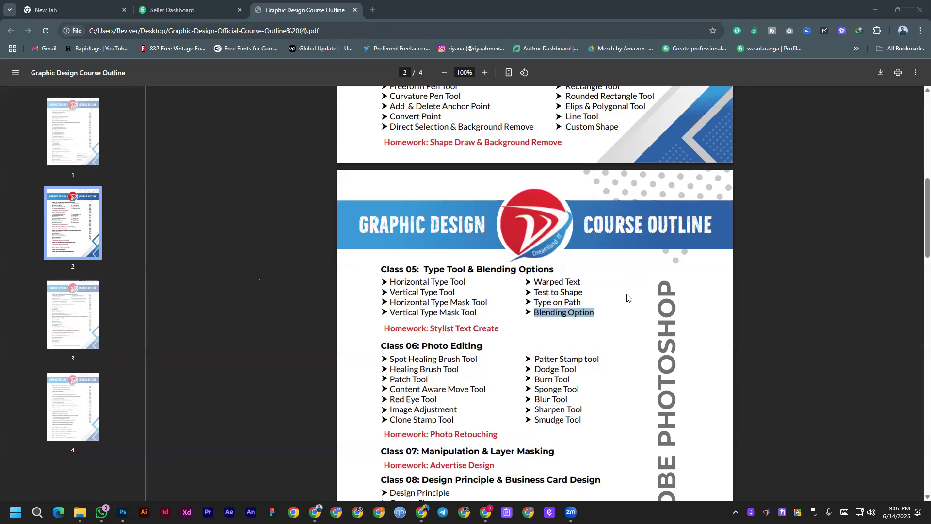
# Go back to Class 04 in the course outline and highlight the Pen Tool and Freeform Pen Tool topics.
pyautogui.scroll(5, 460, 277)
pyautogui.scroll(3, 417, 229)
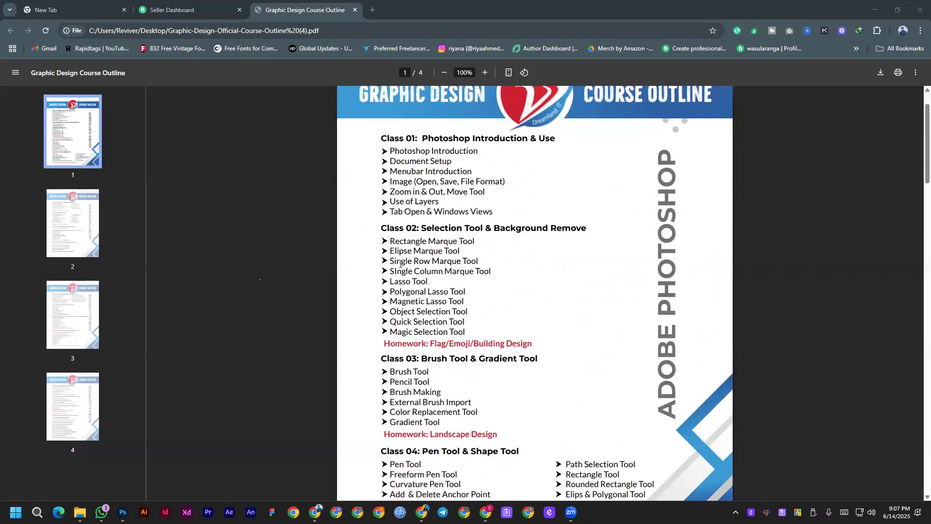
pyautogui.scroll(-3, 374, 350)
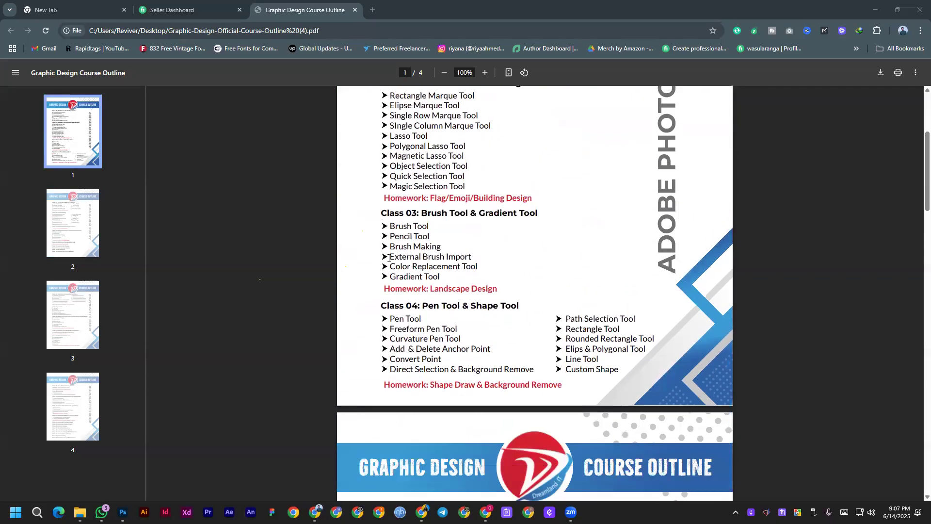
pyautogui.moveTo(390, 320); pyautogui.dragTo(430, 323)
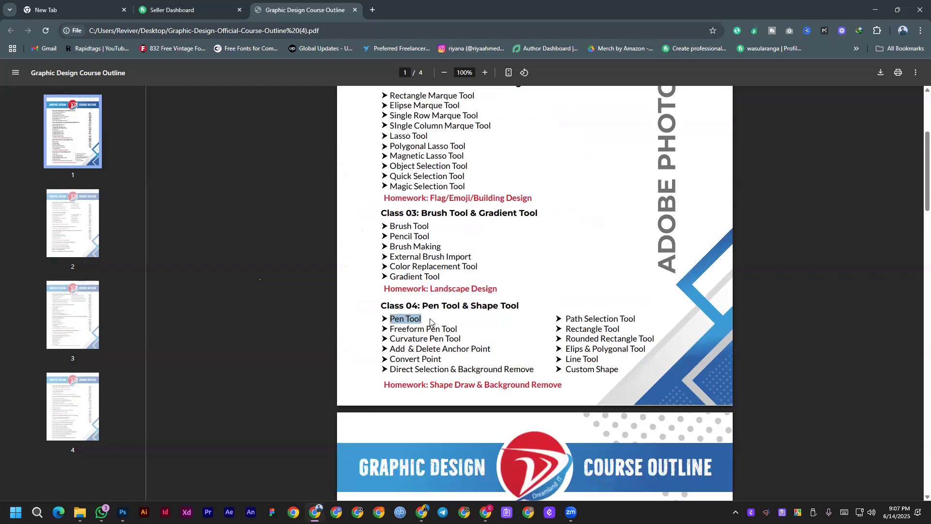
pyautogui.moveTo(390, 320); pyautogui.dragTo(431, 330)
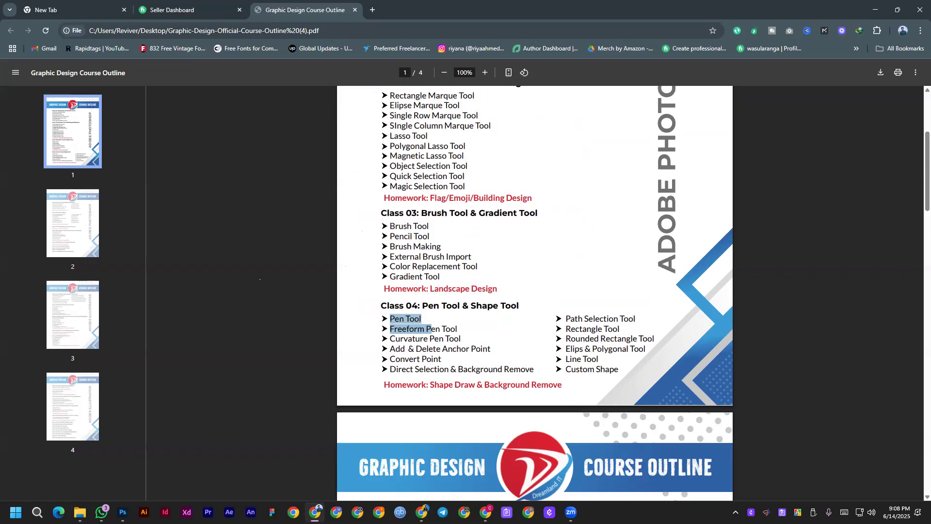
# Switch to the Fiverr seller dashboard in Chrome and open the delivered $10 logo order awaiting response.
pyautogui.hotkey('alt', 'Tab')
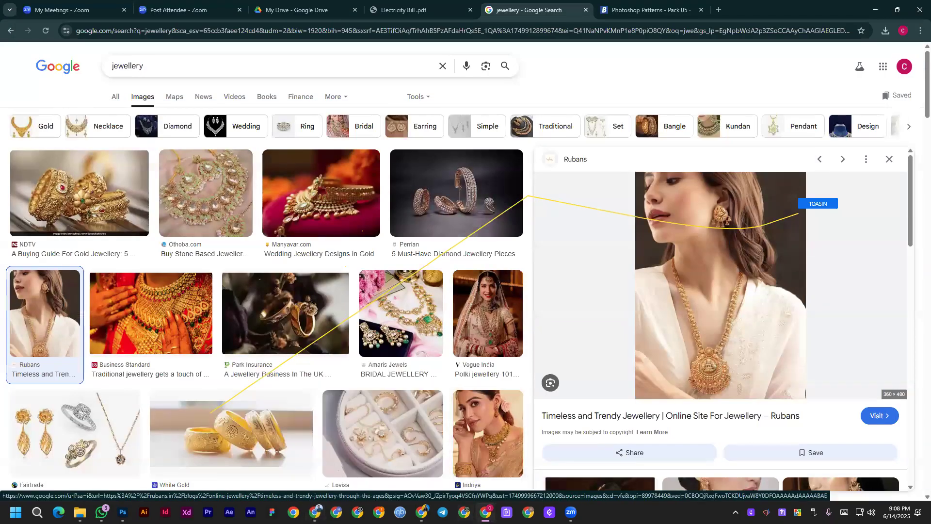
pyautogui.hotkey('alt', 'Tab')
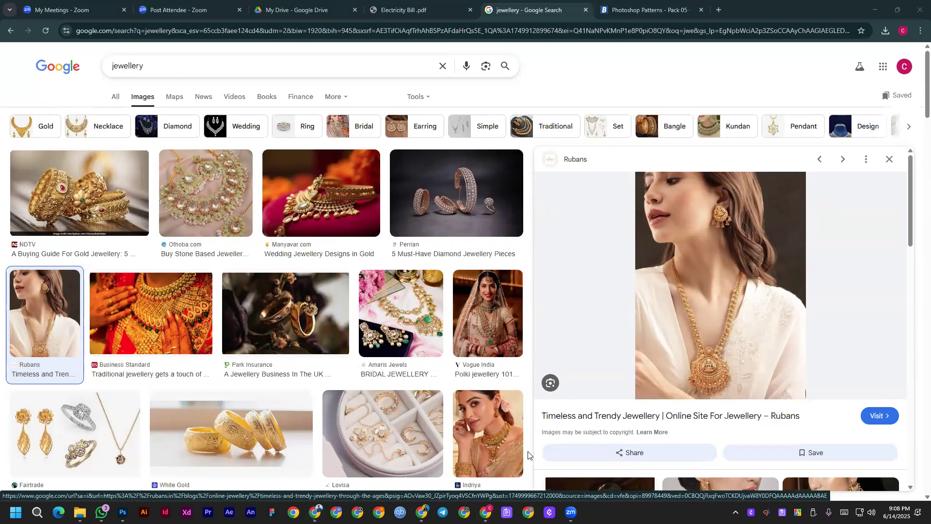
pyautogui.moveTo(421, 512)
pyautogui.click(315, 512)
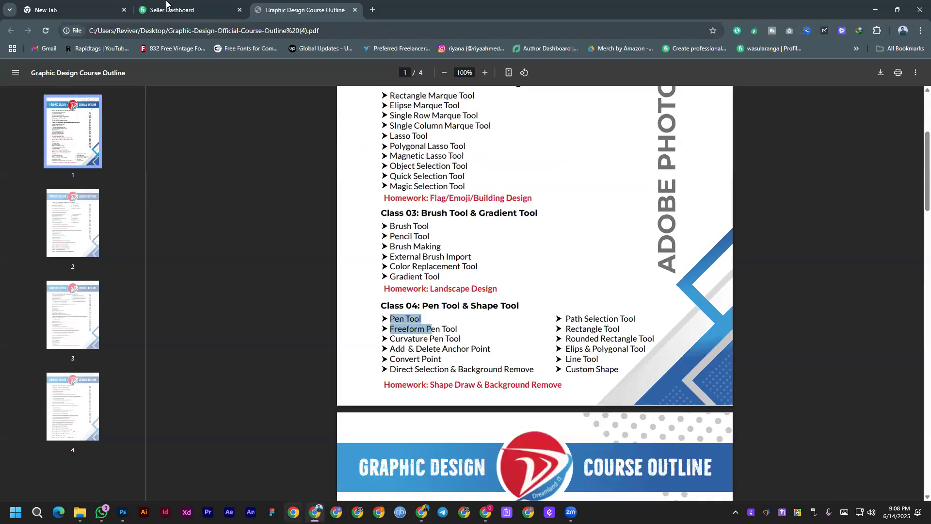
pyautogui.click(168, 6)
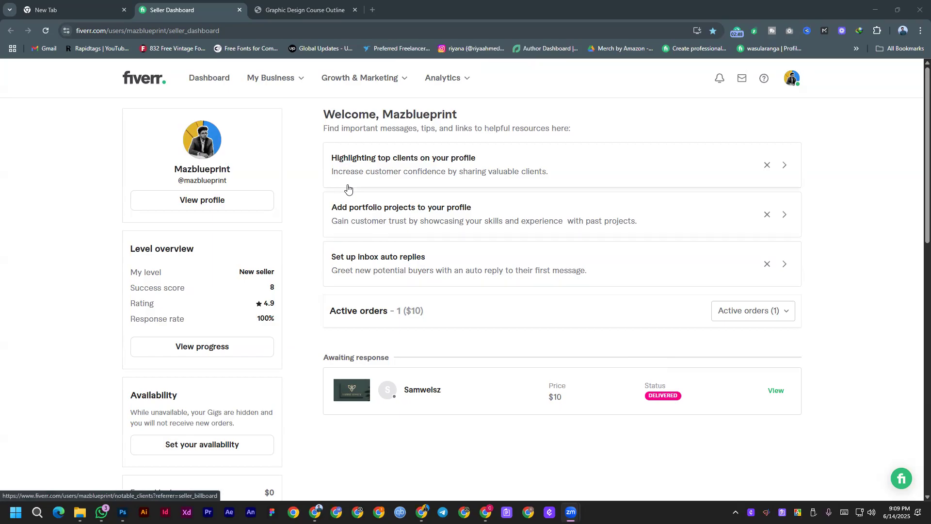
pyautogui.click(282, 80)
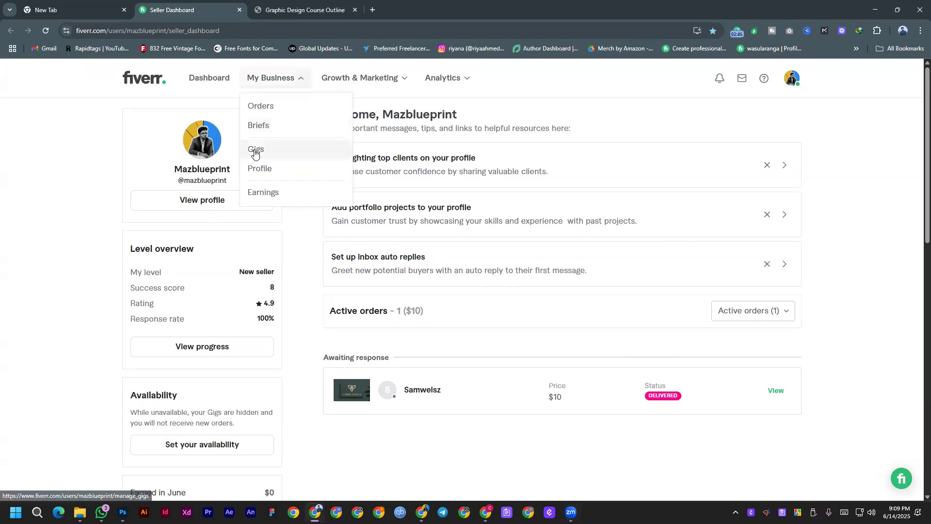
pyautogui.click(776, 397)
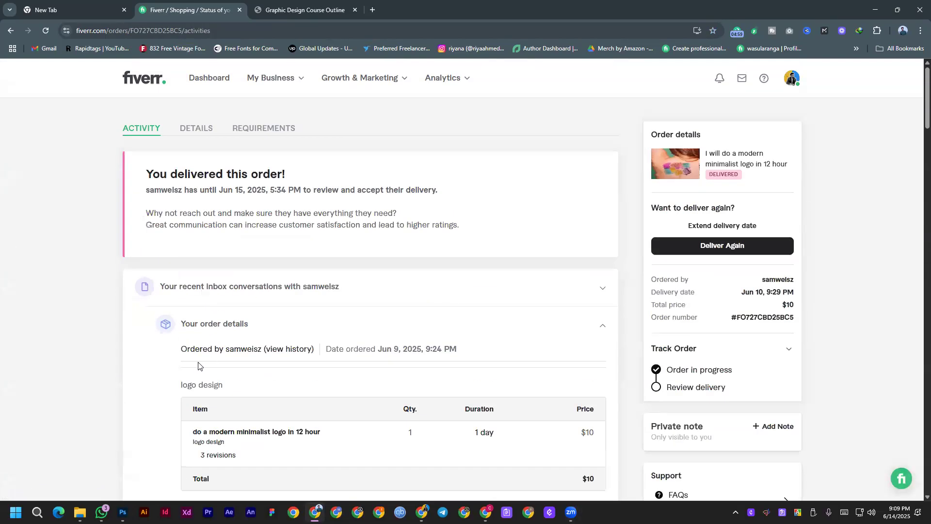
# Expand the collapsed order activity and review the client's requirements down to the attachments of Delivery #1.
pyautogui.scroll(-5, 232, 362)
pyautogui.click(367, 282)
pyautogui.click(372, 278)
pyautogui.click(371, 281)
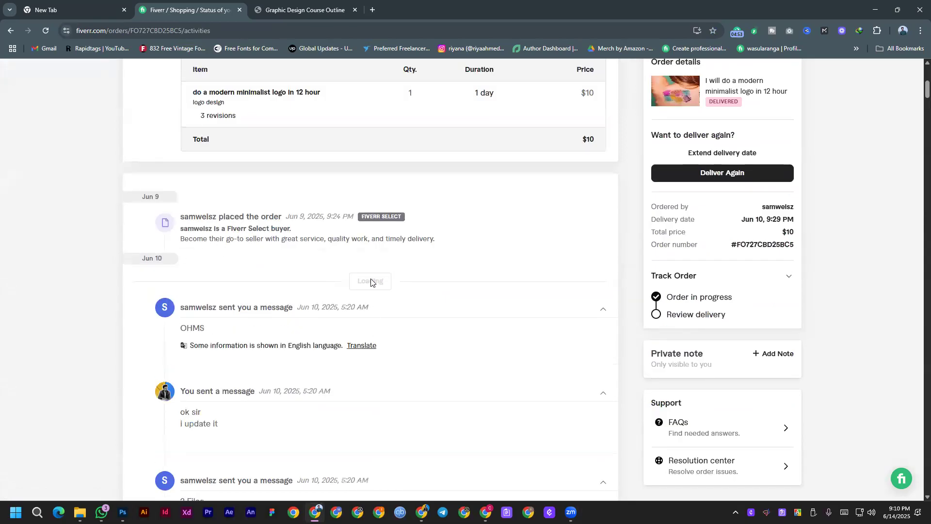
pyautogui.scroll(-10, 354, 330)
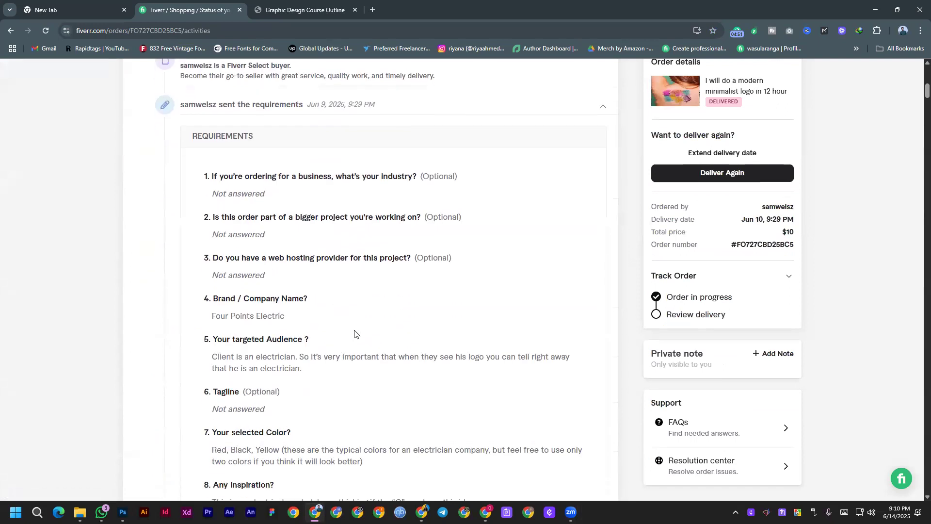
pyautogui.scroll(-8, 354, 330)
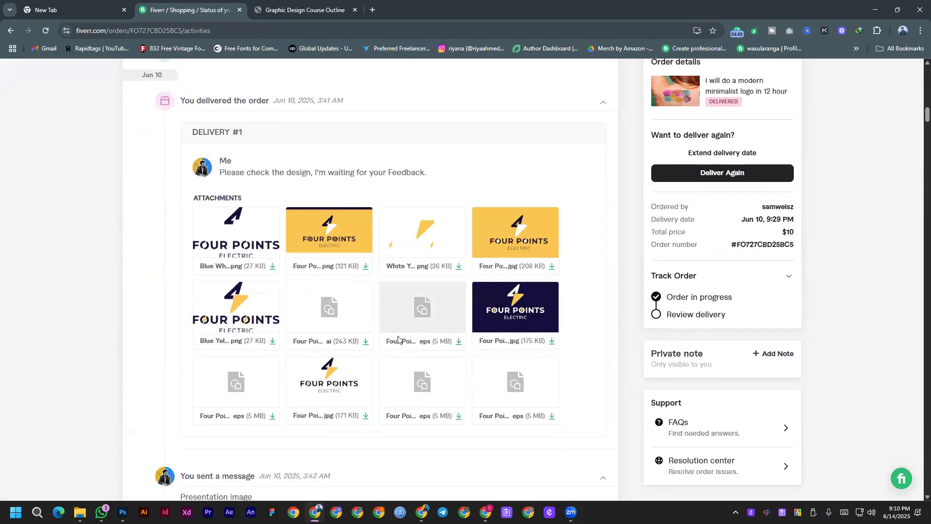
# Preview the delivered Four Points Electric logo variants, including White Yellow.png, Blue Yellow.png and Four Points Electric-01.png, and close the preview.
pyautogui.click(432, 253)
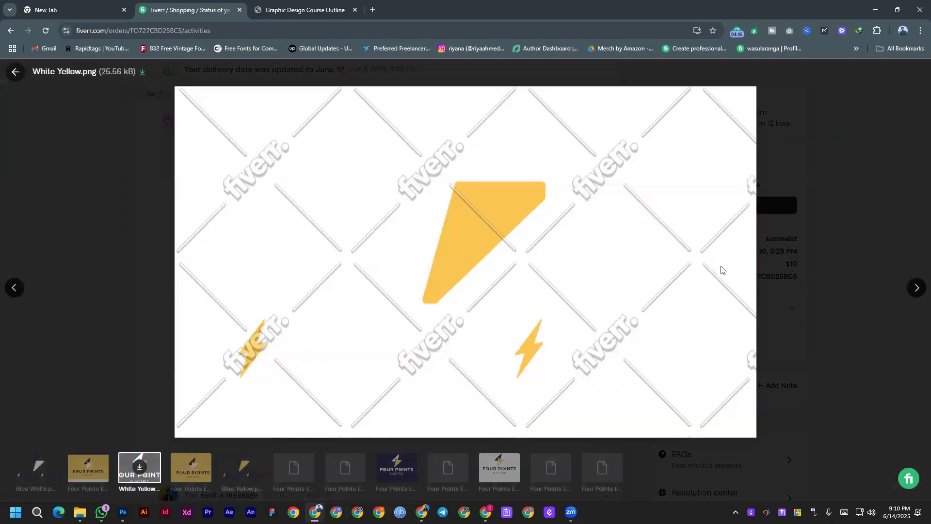
pyautogui.click(917, 290)
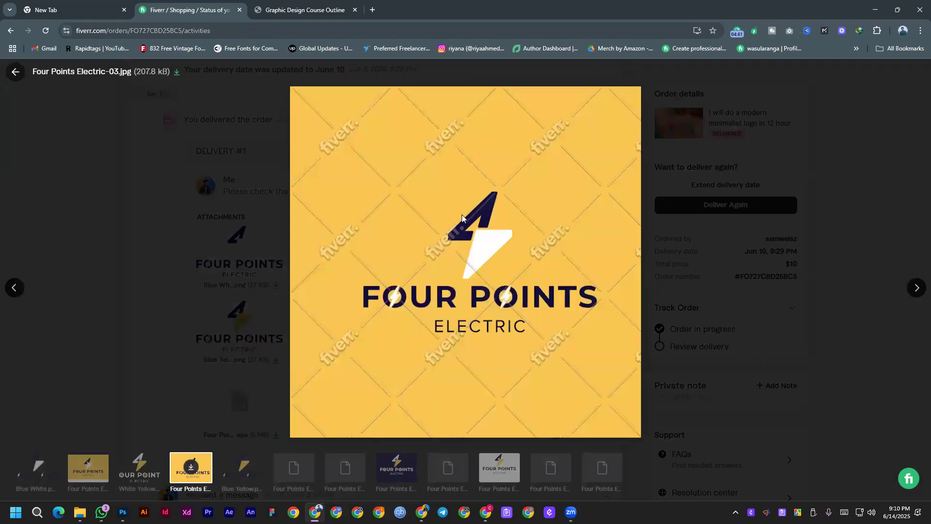
pyautogui.click(918, 290)
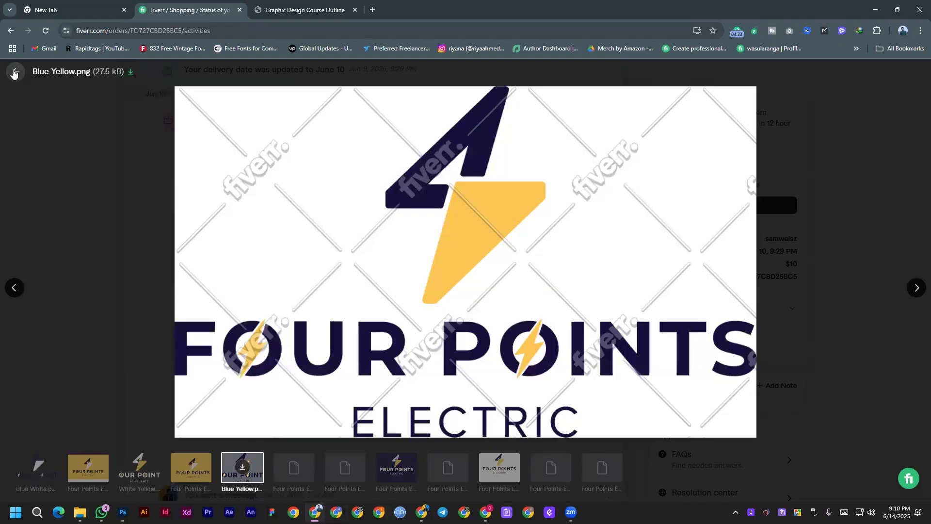
pyautogui.click(15, 73)
pyautogui.click(328, 245)
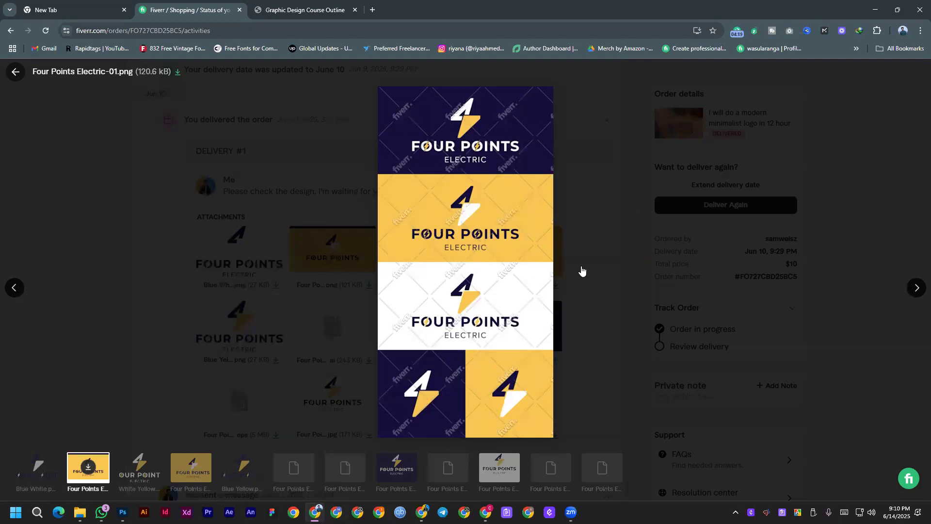
pyautogui.click(10, 70)
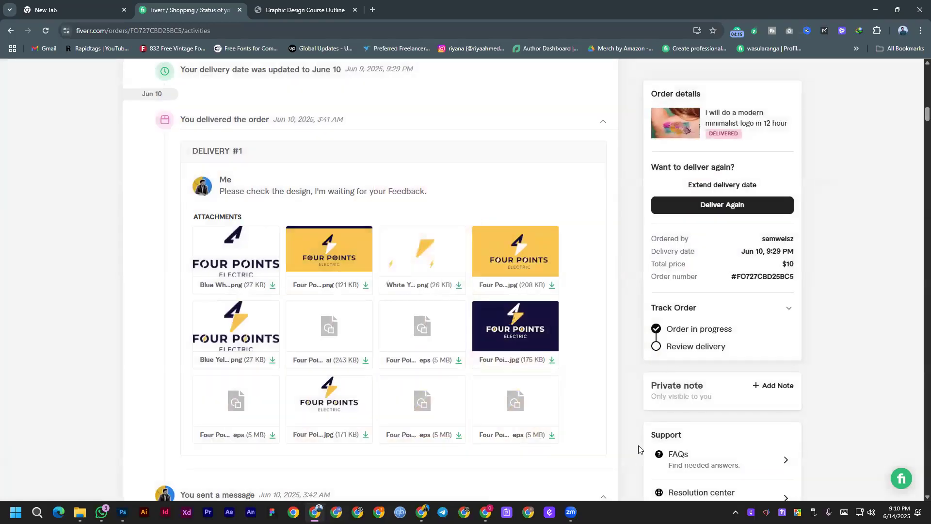
# Return to the Graphic Design Course Outline PDF and look through its Photoshop class list.
pyautogui.click(315, 512)
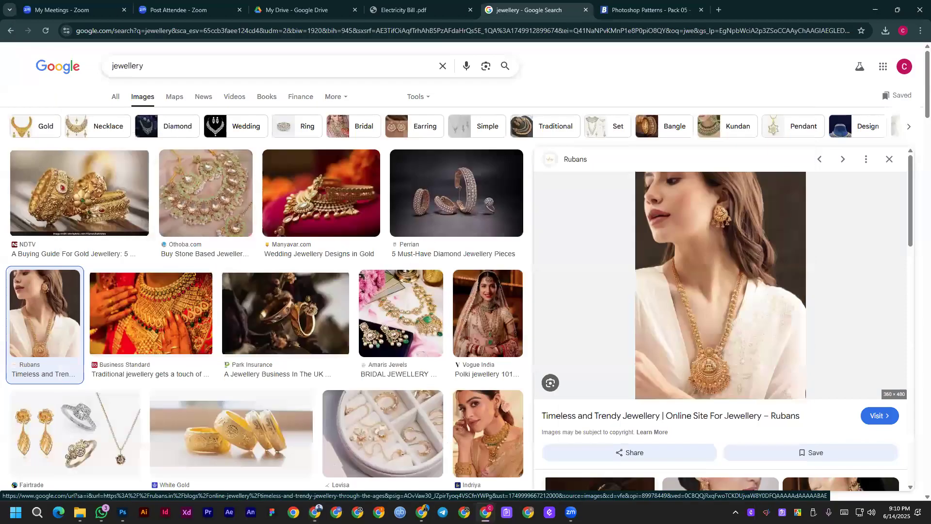
pyautogui.click(315, 512)
pyautogui.click(333, 4)
pyautogui.scroll(4, 433, 250)
pyautogui.scroll(-10, 433, 250)
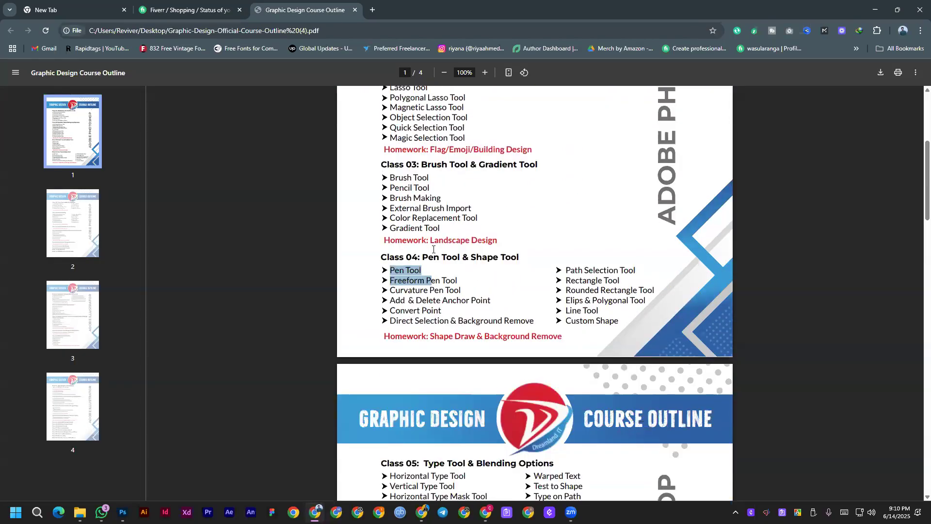
# Review the Class 06 Photo Editing tools and the Class 07 and Class 08 topics in the course outline PDF.
pyautogui.scroll(-3, 434, 263)
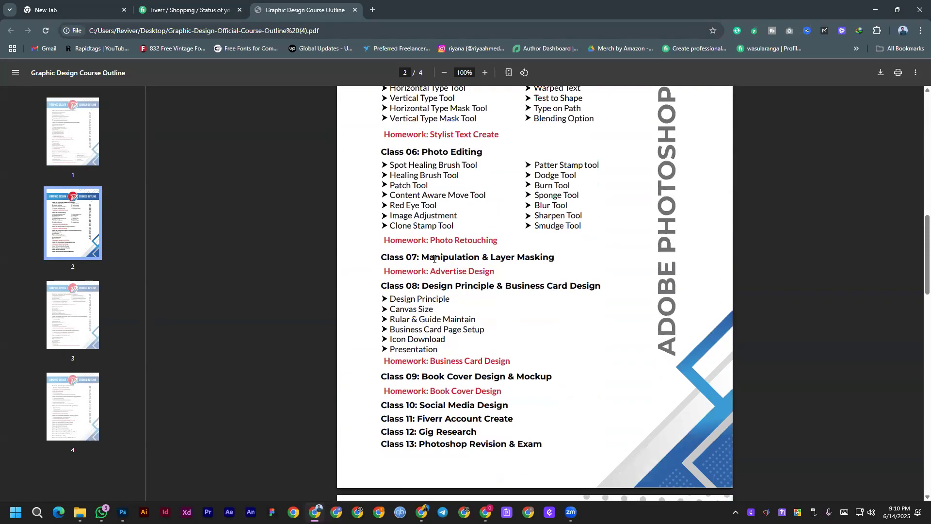
pyautogui.moveTo(379, 258); pyautogui.dragTo(575, 259)
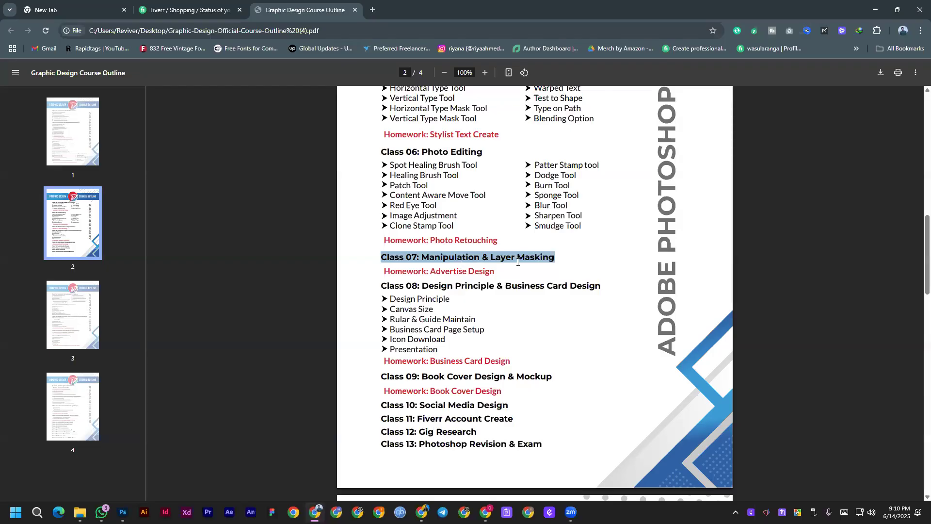
pyautogui.click(387, 299)
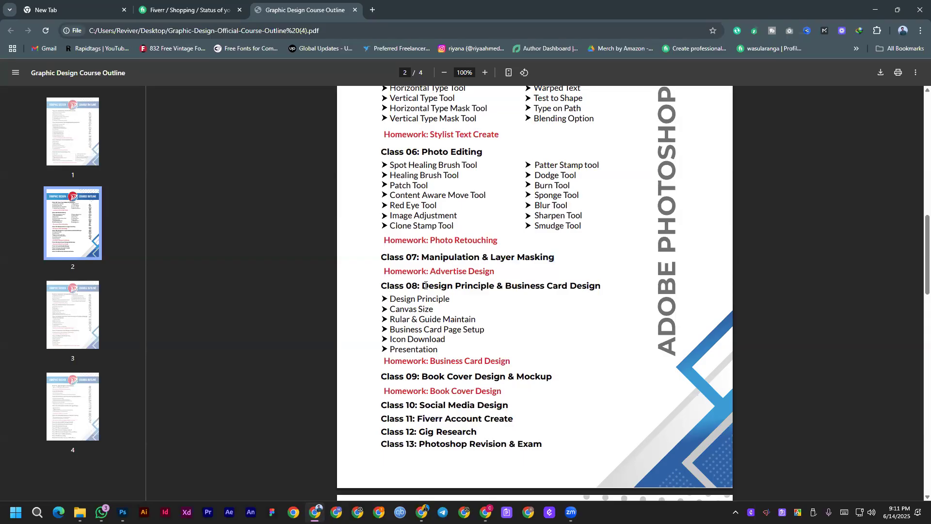
pyautogui.moveTo(423, 286); pyautogui.dragTo(609, 283)
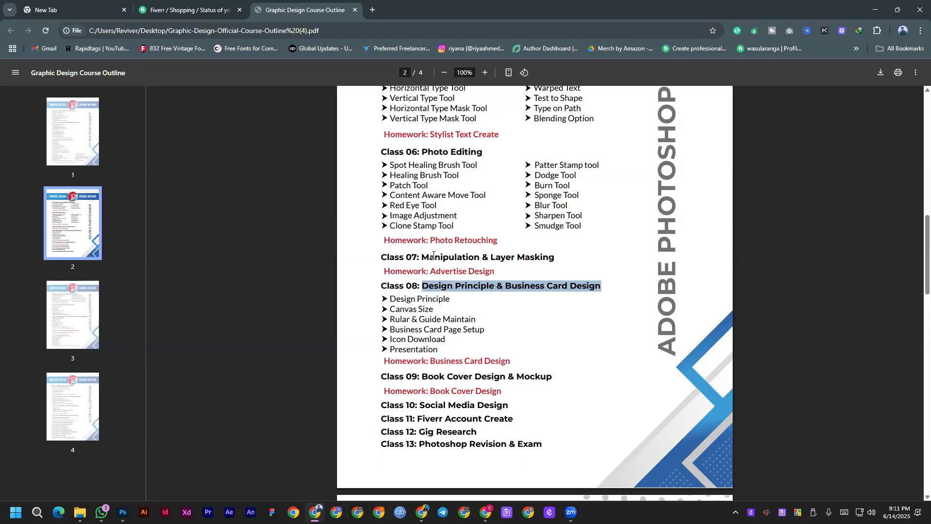
pyautogui.moveTo(422, 258); pyautogui.dragTo(514, 257)
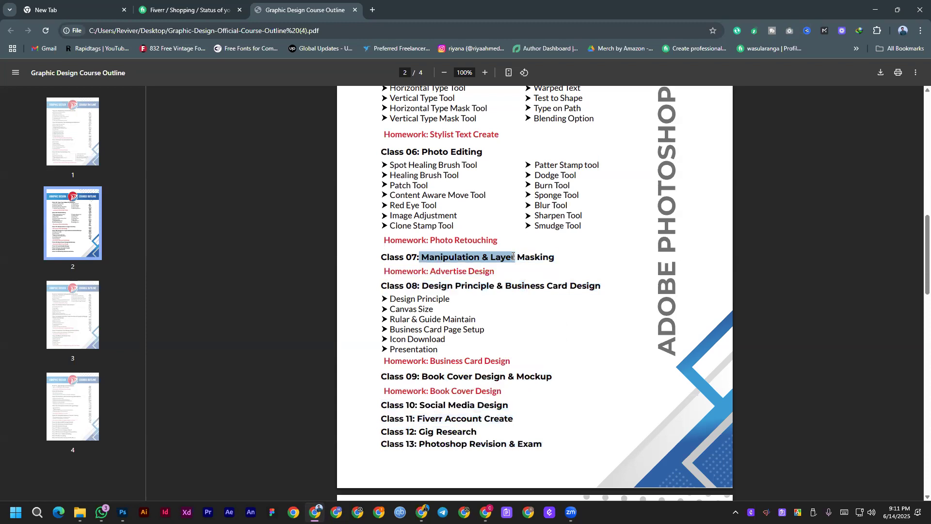
pyautogui.moveTo(581, 226); pyautogui.dragTo(536, 171)
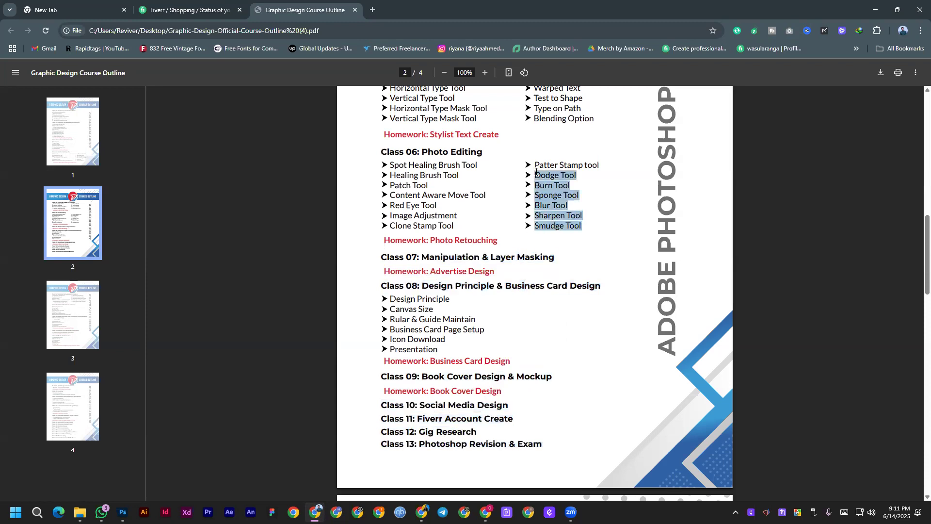
pyautogui.click(589, 199)
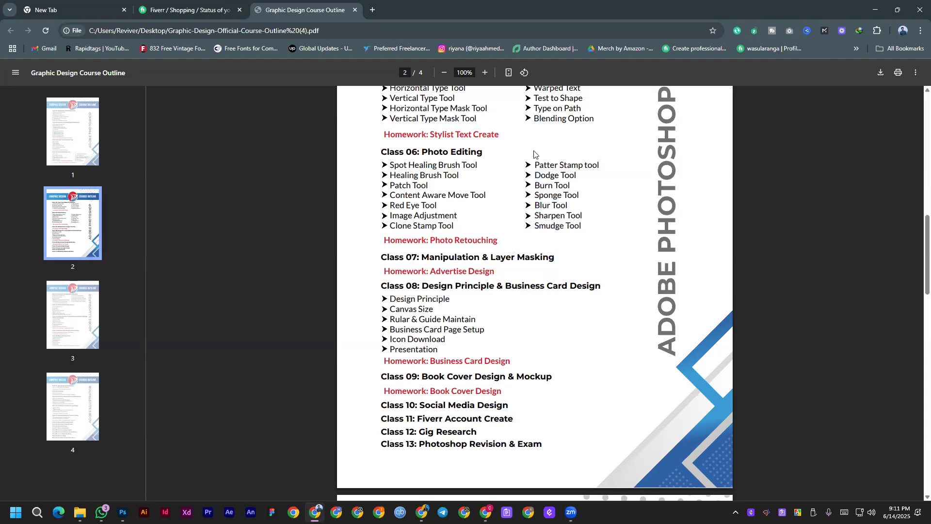
pyautogui.moveTo(537, 163); pyautogui.dragTo(577, 196)
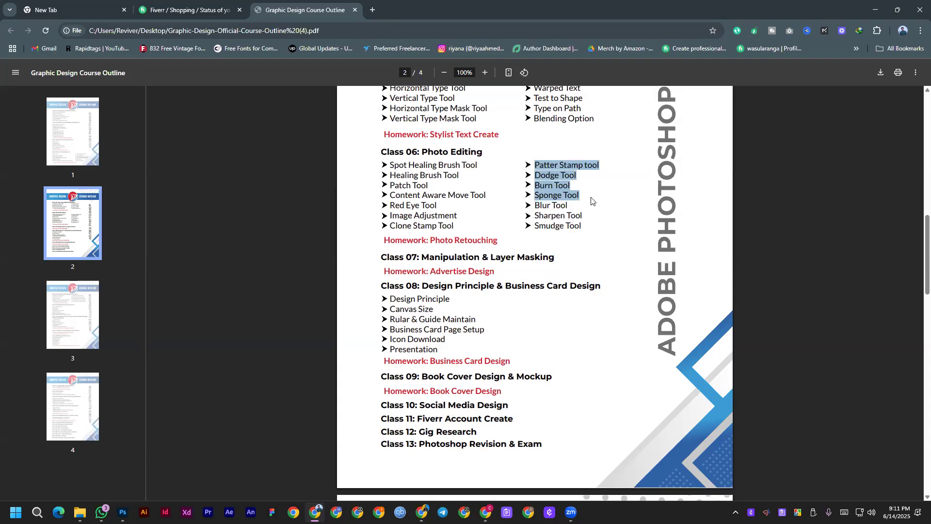
# Look for the Blur tool group in Photoshop, then return to the course outline and highlight the Smudge Tool entry.
pyautogui.click(123, 512)
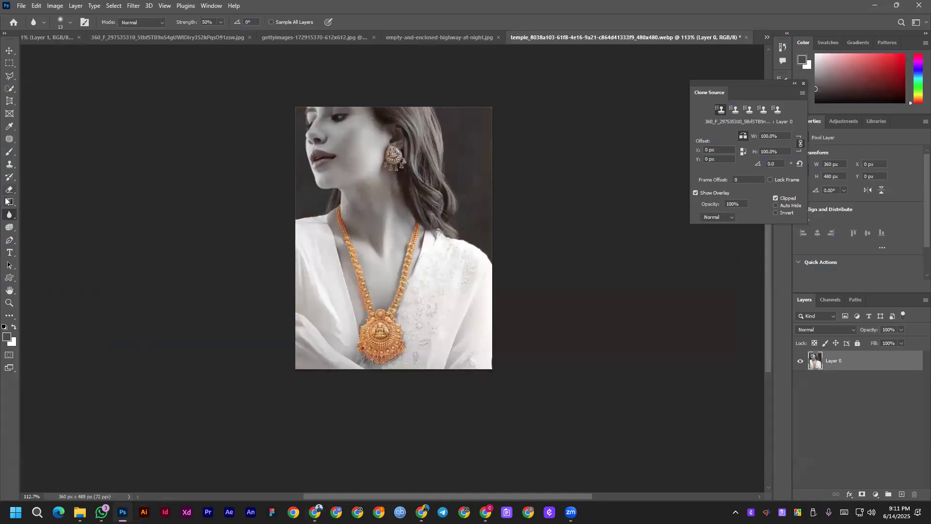
pyautogui.rightClick(12, 218)
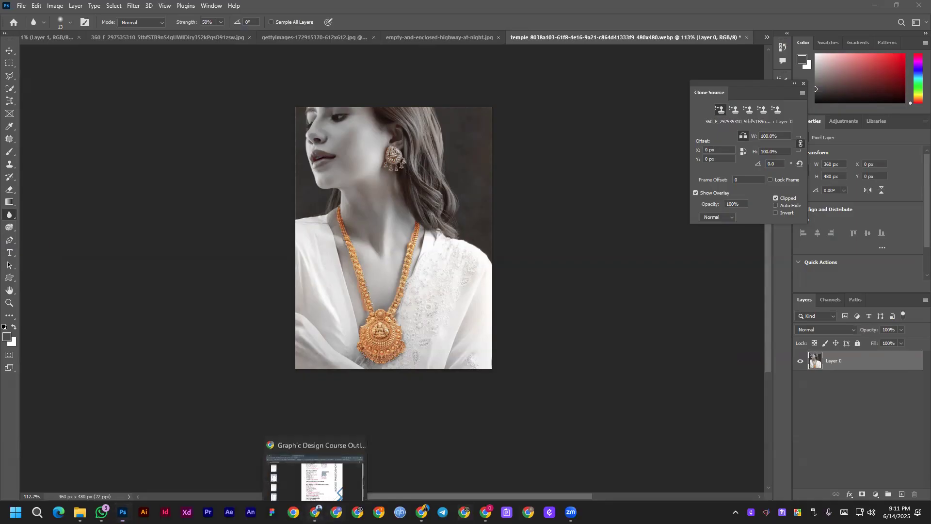
pyautogui.click(315, 512)
pyautogui.moveTo(518, 232); pyautogui.dragTo(582, 227)
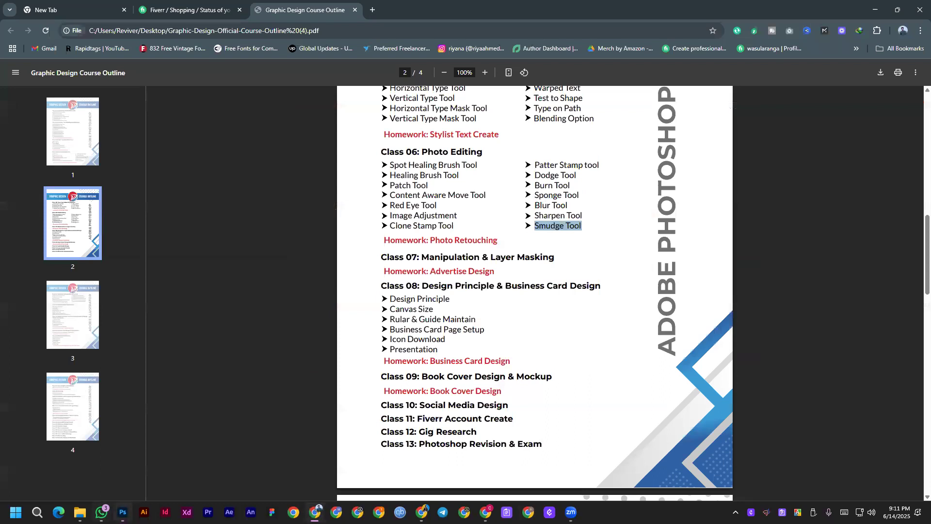
# Switch to Photoshop and activate the Smudge tool on the necklace portrait.
pyautogui.click(123, 511)
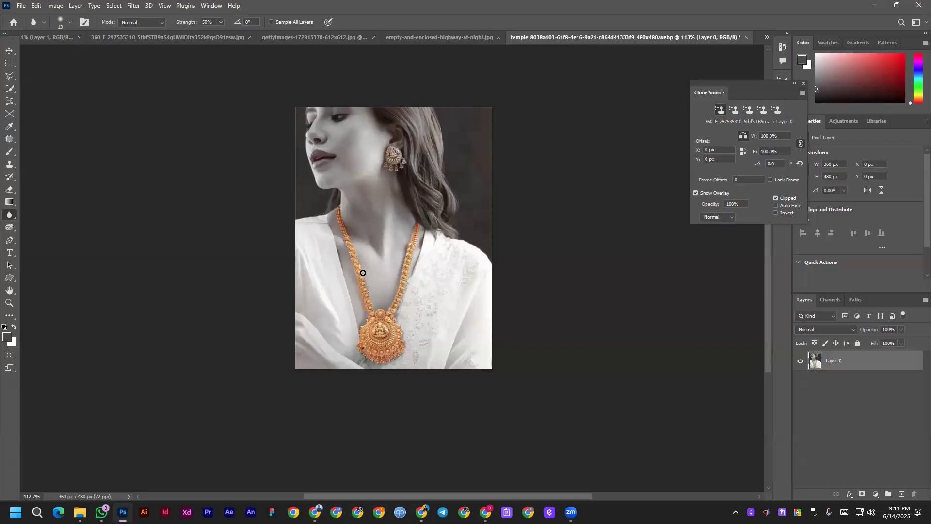
pyautogui.rightClick(9, 214)
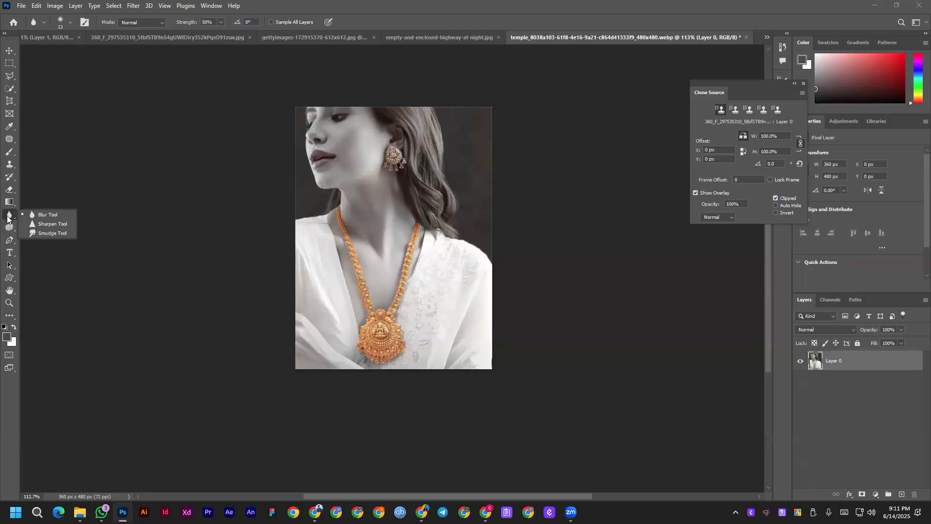
pyautogui.click(40, 232)
# Browse the brush presets and choose Kyle's Inkbox - Classic Cartoonist.
pyautogui.click(70, 23)
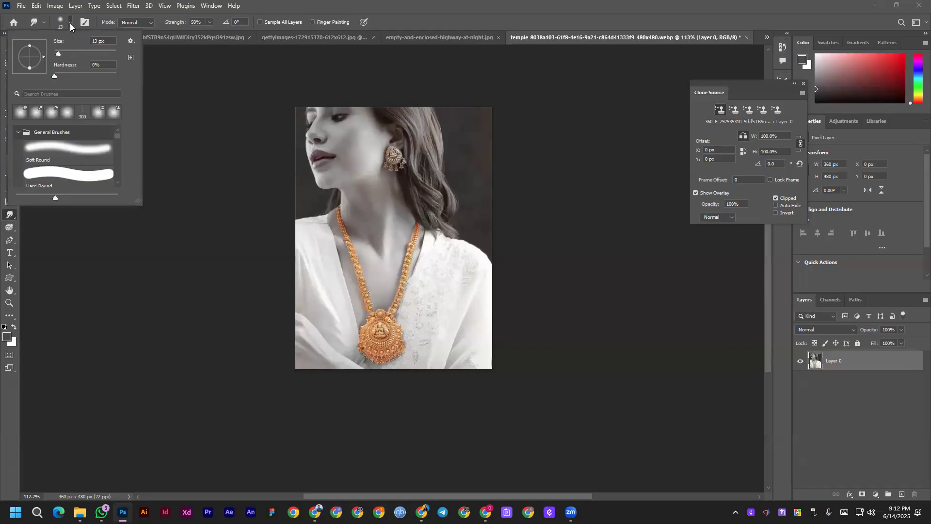
pyautogui.scroll(-3, 54, 165)
pyautogui.scroll(-5, 55, 165)
pyautogui.scroll(-4, 54, 171)
pyautogui.scroll(5, 51, 170)
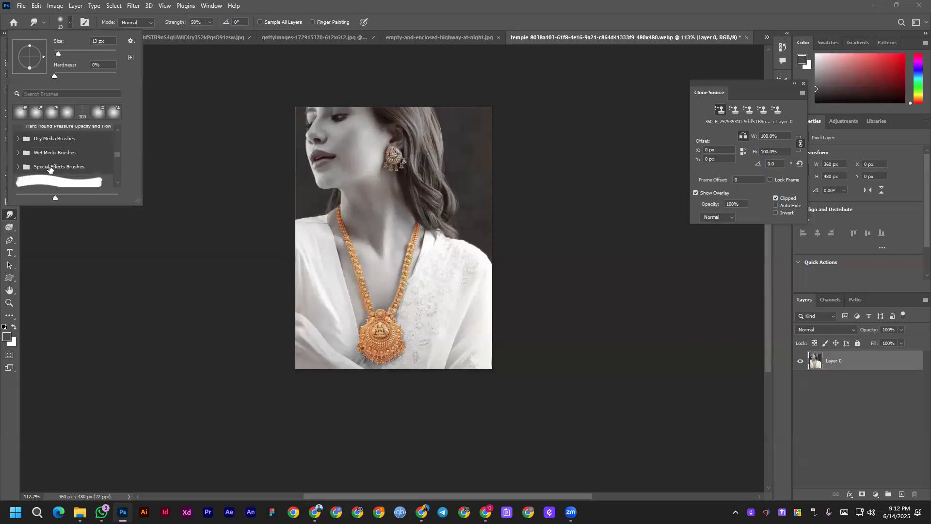
pyautogui.click(19, 154)
pyautogui.scroll(-2, 54, 171)
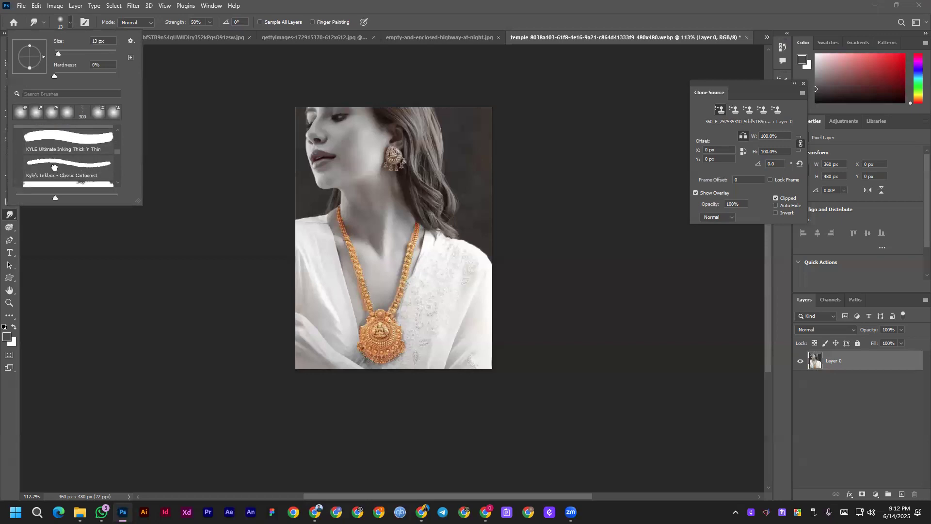
pyautogui.click(55, 170)
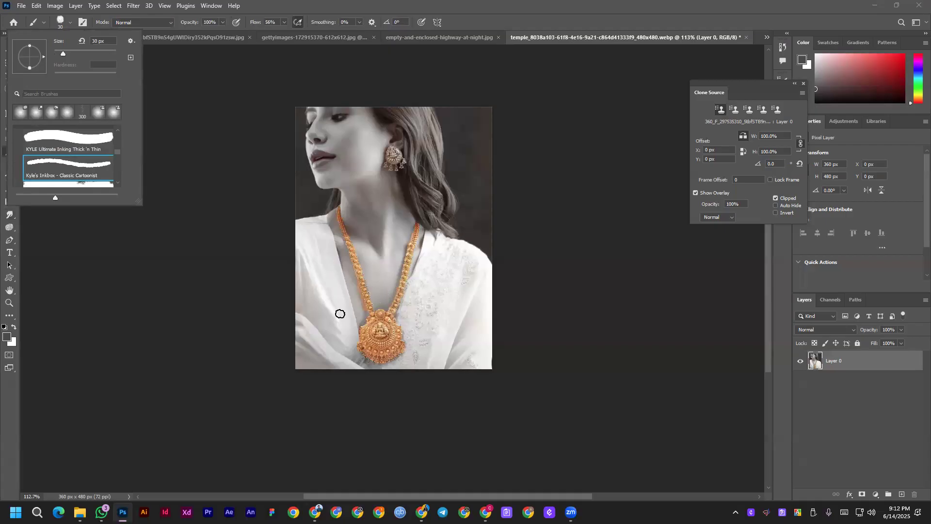
# Paint test strokes over the neck and pendant with a large and a smaller brush, and undo them.
pyautogui.click(350, 287)
pyautogui.press(']')
pyautogui.press(']')
pyautogui.press(']')
pyautogui.press(']')
pyautogui.press(']')
pyautogui.press(']')
pyautogui.press(']')
pyautogui.press(']')
pyautogui.press(']')
pyautogui.press(']')
pyautogui.press(']')
pyautogui.press(']')
pyautogui.press(']')
pyautogui.click(356, 252)
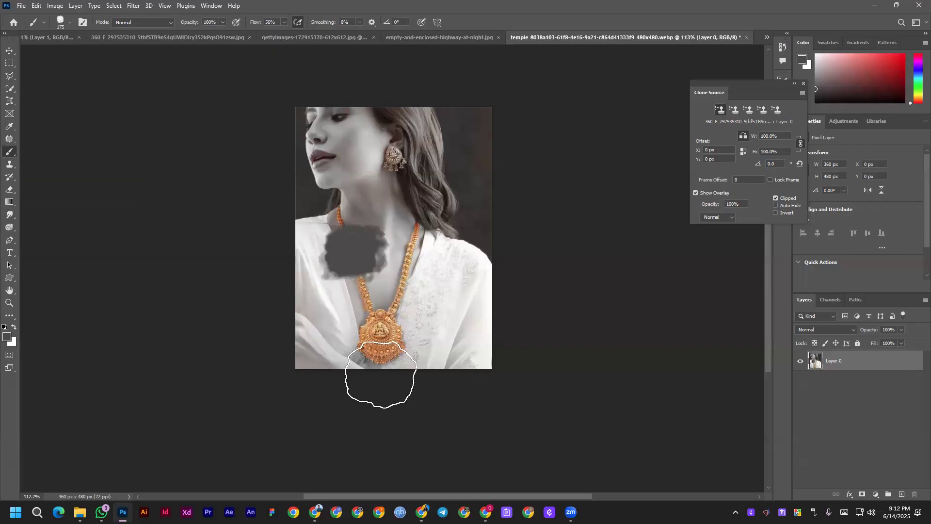
pyautogui.press('[')
pyautogui.press('[')
pyautogui.press('[')
pyautogui.press('[')
pyautogui.press('[')
pyautogui.press('[')
pyautogui.press('[')
pyautogui.press('[')
pyautogui.press('[')
pyautogui.press('[')
pyautogui.press('[')
pyautogui.press('[')
pyautogui.press('[')
pyautogui.press('[')
pyautogui.press('[')
pyautogui.moveTo(339, 332)
pyautogui.mouseDown()
pyautogui.moveTo(418, 347)
pyautogui.moveTo(371, 334)
pyautogui.mouseUp()
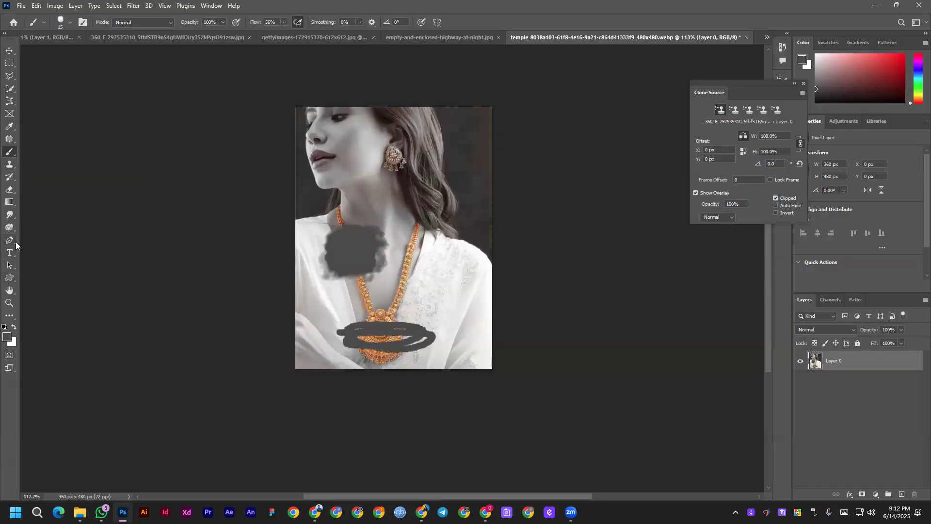
pyautogui.hotkey('ctrl', 'z')
pyautogui.hotkey('ctrl', 'z')
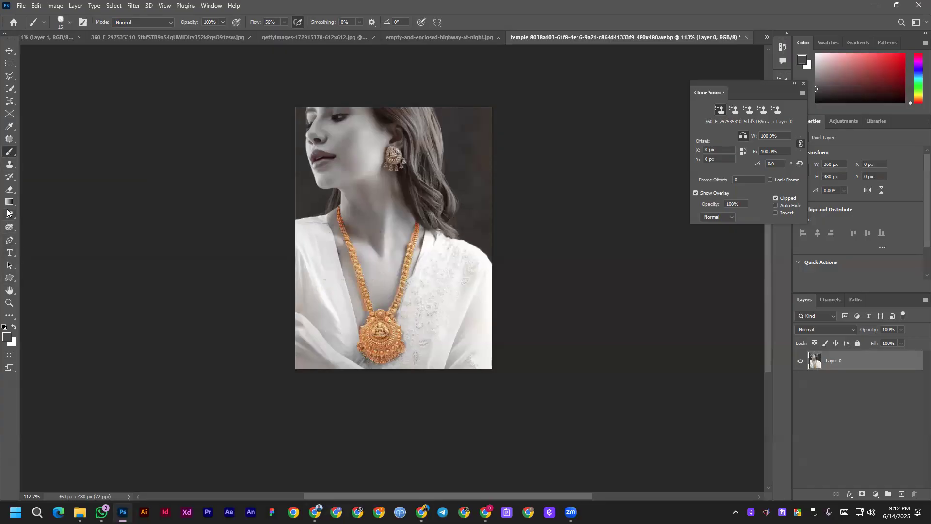
# Reactivate the Smudge tool, enlarge its brush to 25 px and smear the gold pendant and necklace chain.
pyautogui.click(9, 213)
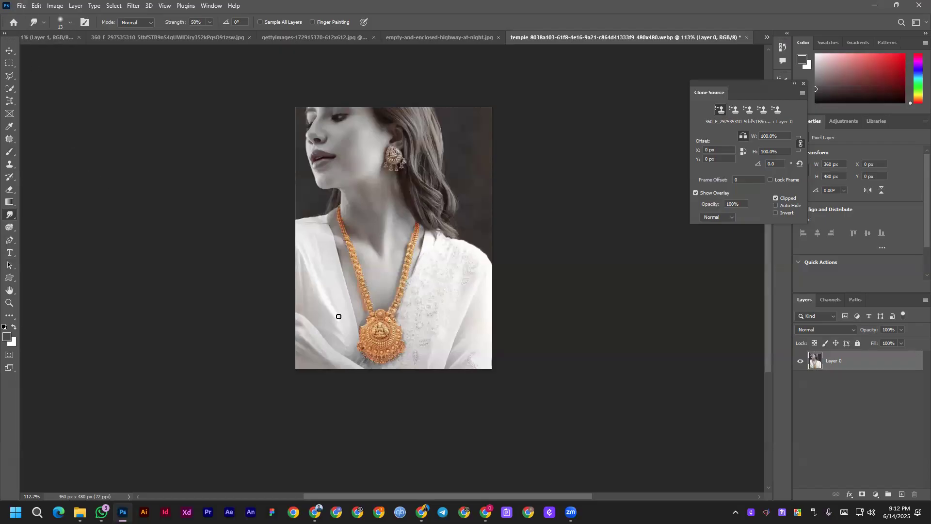
pyautogui.press(']')
pyautogui.press(']')
pyautogui.moveTo(388, 340)
pyautogui.mouseDown()
pyautogui.moveTo(409, 343)
pyautogui.moveTo(403, 333)
pyautogui.moveTo(388, 338)
pyautogui.moveTo(410, 360)
pyautogui.moveTo(401, 328)
pyautogui.moveTo(369, 353)
pyautogui.moveTo(377, 331)
pyautogui.moveTo(366, 345)
pyautogui.moveTo(381, 357)
pyautogui.moveTo(400, 345)
pyautogui.moveTo(386, 337)
pyautogui.moveTo(377, 362)
pyautogui.moveTo(367, 355)
pyautogui.moveTo(393, 335)
pyautogui.mouseUp()
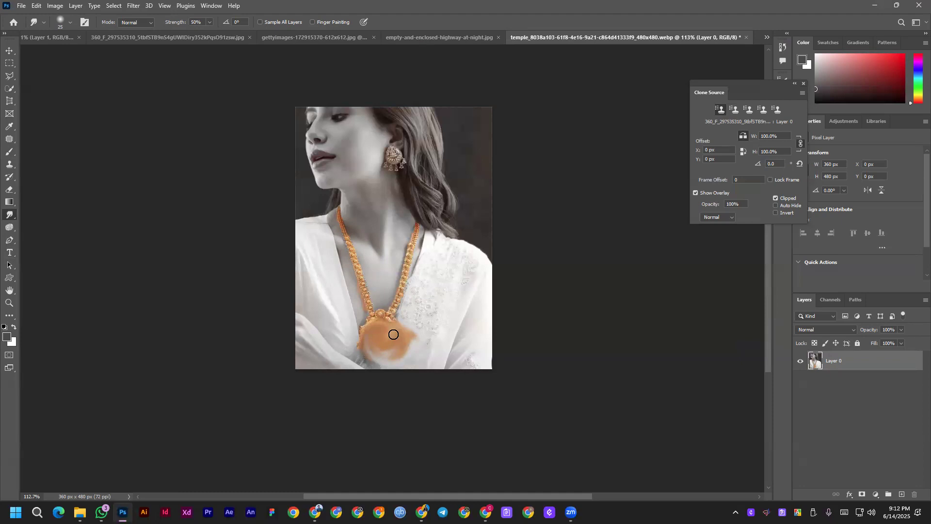
pyautogui.scroll(4, 394, 335)
pyautogui.moveTo(406, 313)
pyautogui.mouseDown()
pyautogui.moveTo(387, 306)
pyautogui.moveTo(425, 299)
pyautogui.moveTo(366, 335)
pyautogui.moveTo(456, 361)
pyautogui.moveTo(444, 332)
pyautogui.moveTo(314, 279)
pyautogui.moveTo(346, 342)
pyautogui.moveTo(309, 296)
pyautogui.moveTo(352, 301)
pyautogui.moveTo(406, 260)
pyautogui.moveTo(417, 239)
pyautogui.moveTo(453, 269)
pyautogui.moveTo(408, 282)
pyautogui.moveTo(416, 226)
pyautogui.moveTo(378, 280)
pyautogui.moveTo(456, 315)
pyautogui.moveTo(482, 245)
pyautogui.moveTo(339, 220)
pyautogui.mouseUp()
pyautogui.scroll(-5, 339, 238)
# Open the night highway image and smudge the dashed lane markings on the road with a 700 px brush.
pyautogui.click(400, 43)
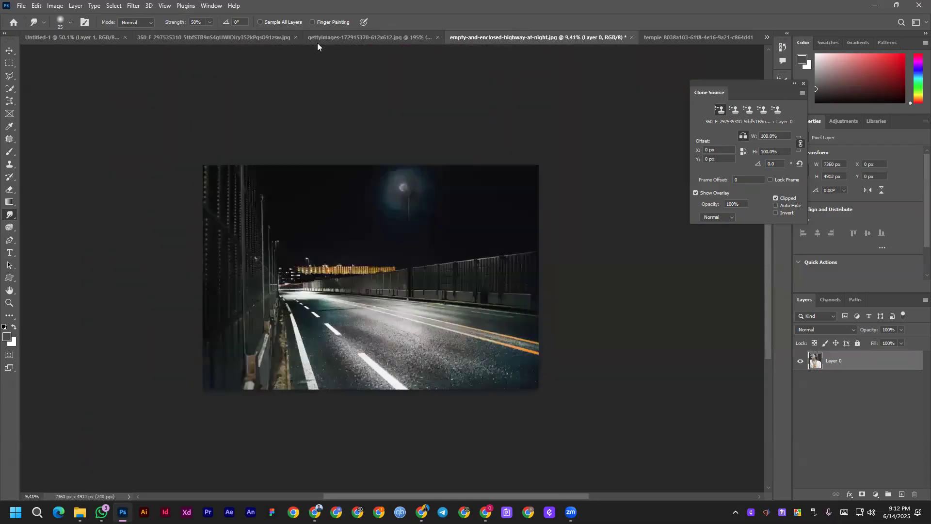
pyautogui.click(316, 42)
pyautogui.click(558, 40)
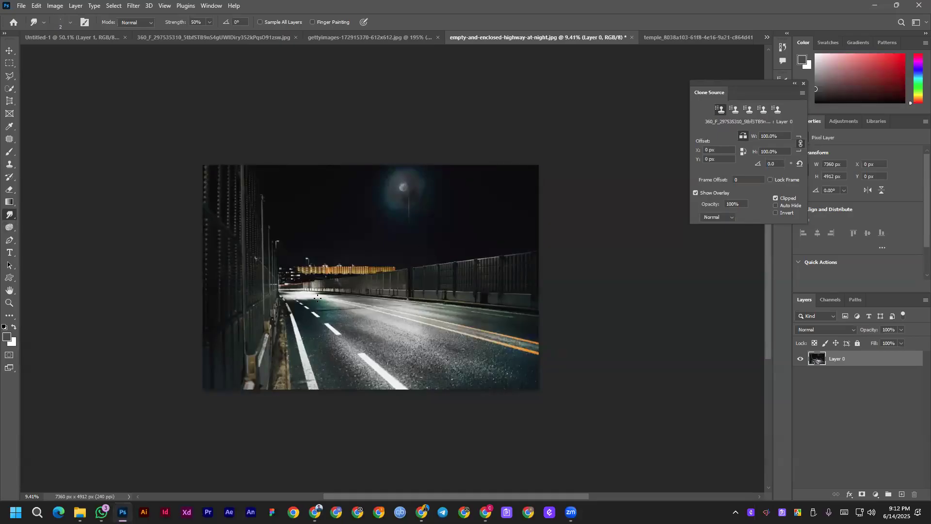
pyautogui.press(']')
pyautogui.press(']')
pyautogui.press(']')
pyautogui.press(']')
pyautogui.press(']')
pyautogui.press(']')
pyautogui.press(']')
pyautogui.press(']')
pyautogui.press(']')
pyautogui.press(']')
pyautogui.press(']')
pyautogui.press(']')
pyautogui.press(']')
pyautogui.press(']')
pyautogui.press(']')
pyautogui.press(']')
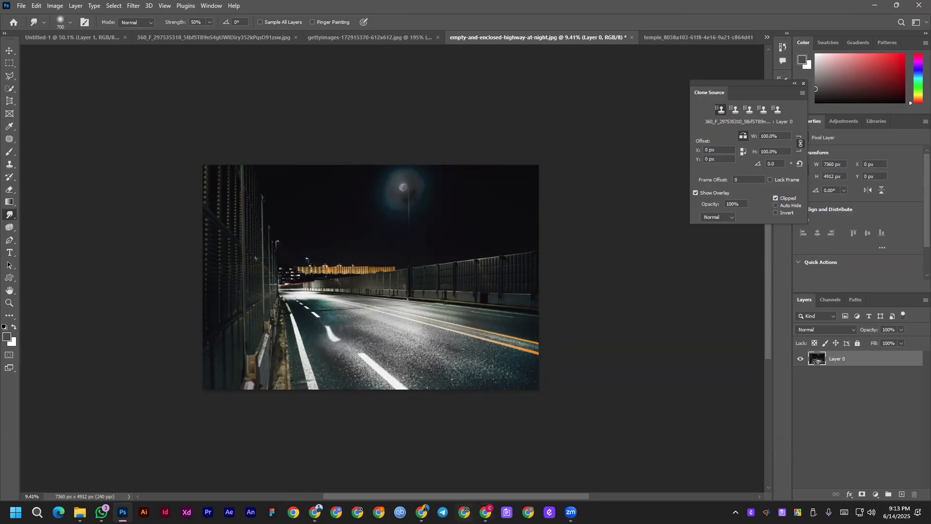
# Close the other Chrome profile window, check the course outline PDF and return to Photoshop.
pyautogui.moveTo(123, 513)
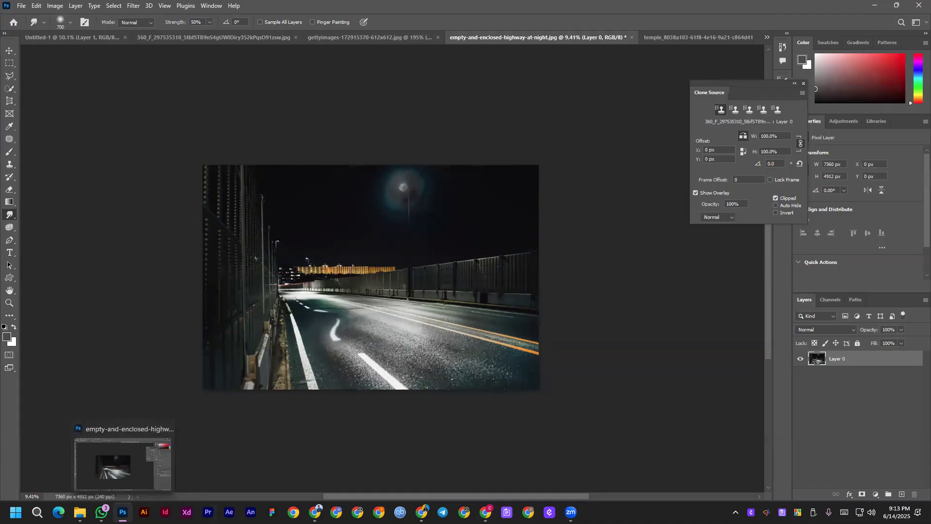
pyautogui.rightClick(122, 511)
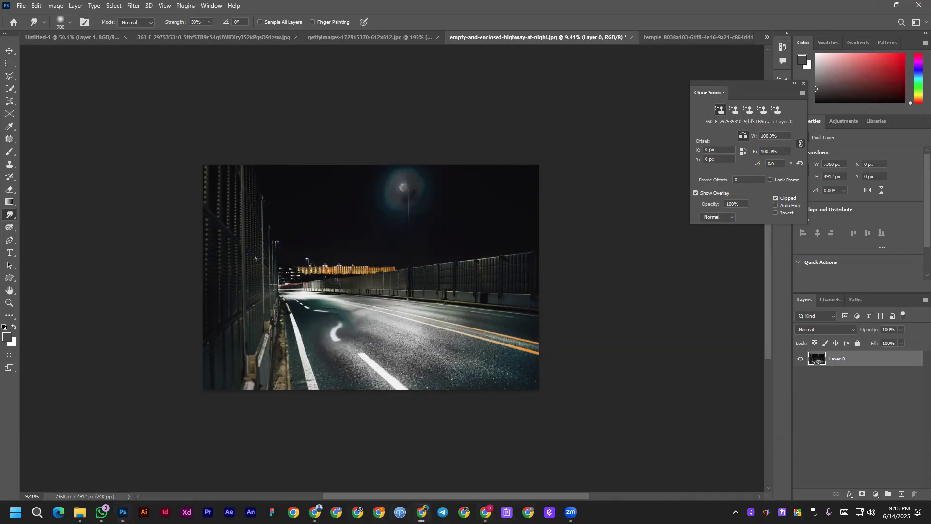
pyautogui.rightClick(422, 512)
pyautogui.click(424, 492)
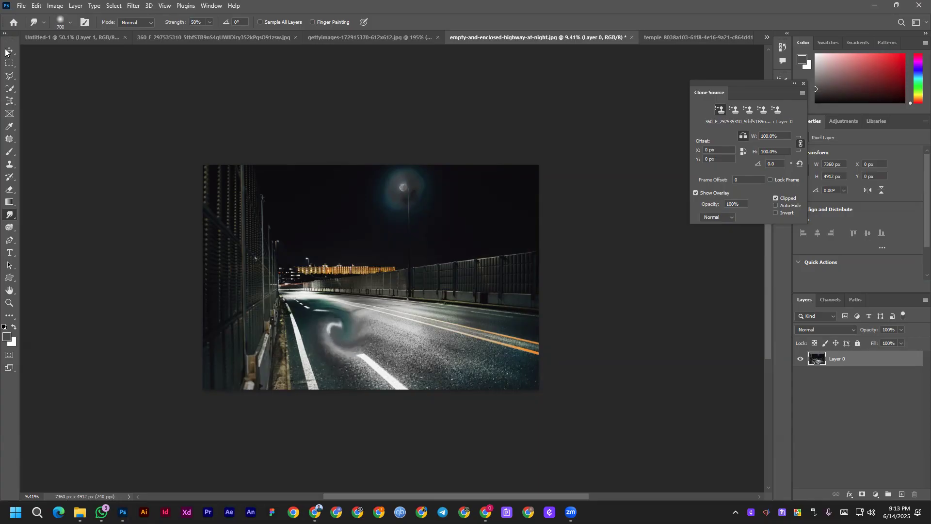
pyautogui.hotkey('alt', 'Tab')
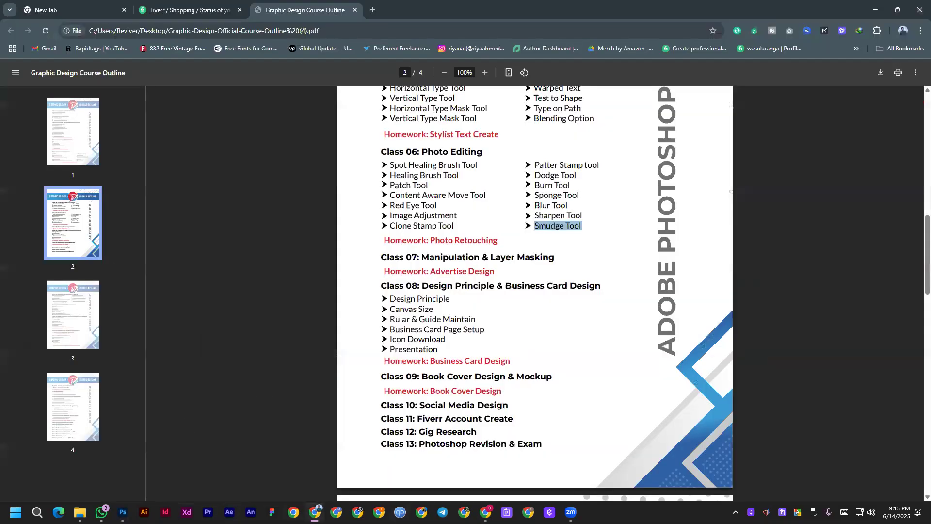
pyautogui.click(123, 512)
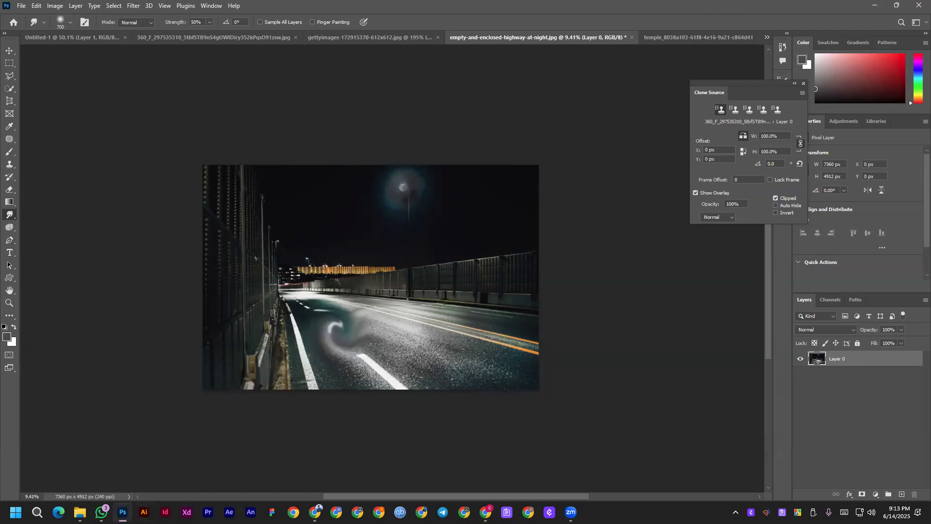
# Try to close the unresponsive Photoshop window.
pyautogui.rightClick(125, 509)
pyautogui.click(125, 486)
pyautogui.moveTo(123, 510)
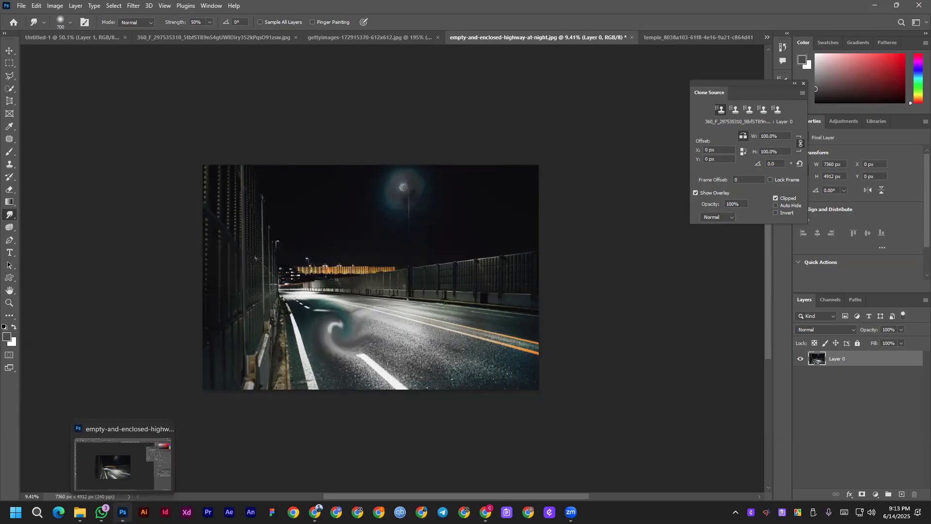
pyautogui.rightClick(124, 509)
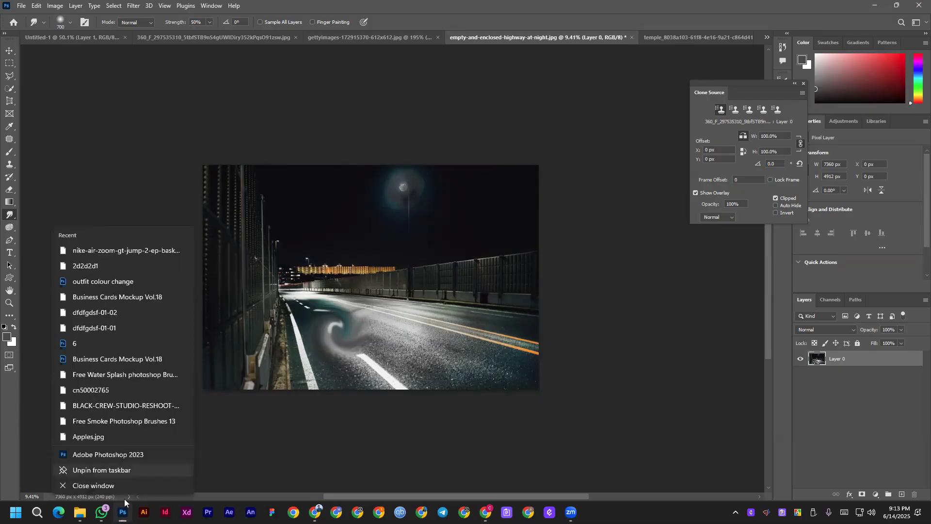
pyautogui.click(125, 489)
# Force-end the unresponsive Photoshop process in Task Manager and relaunch Photoshop.
pyautogui.rightClick(628, 512)
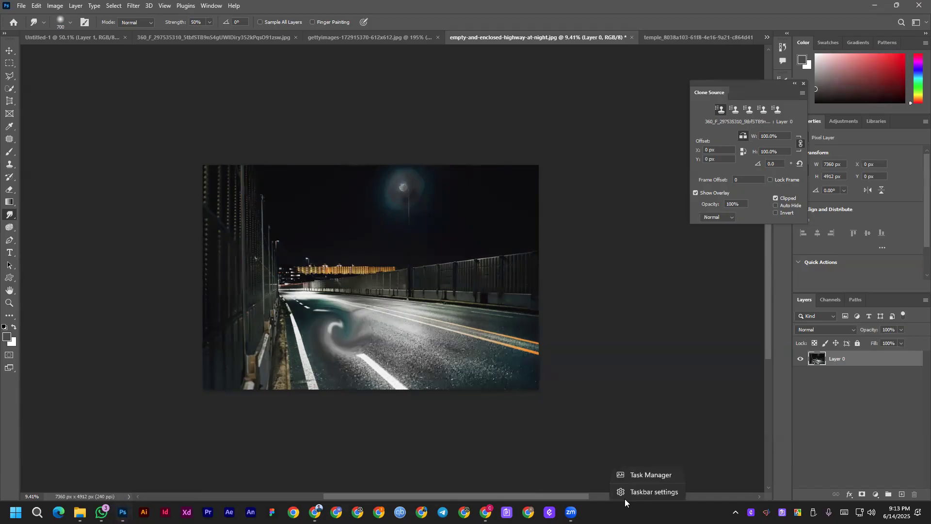
pyautogui.click(631, 480)
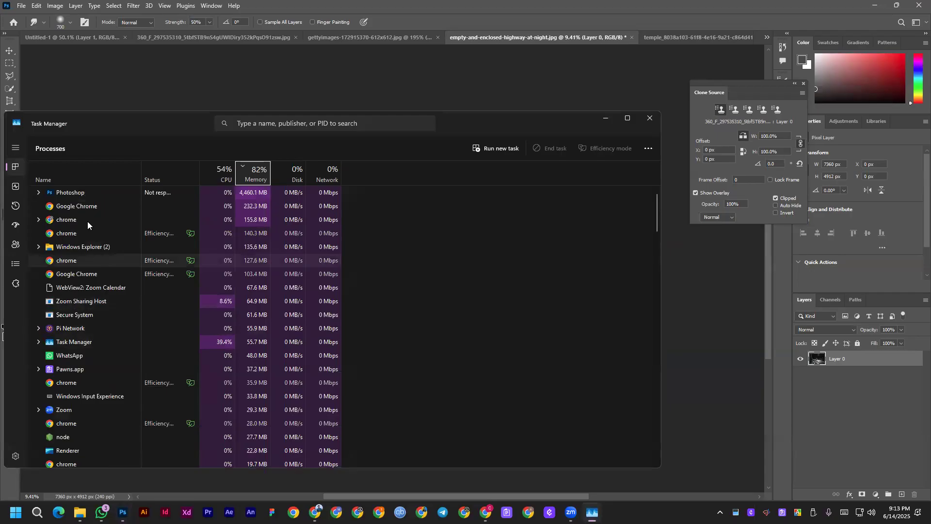
pyautogui.click(68, 191)
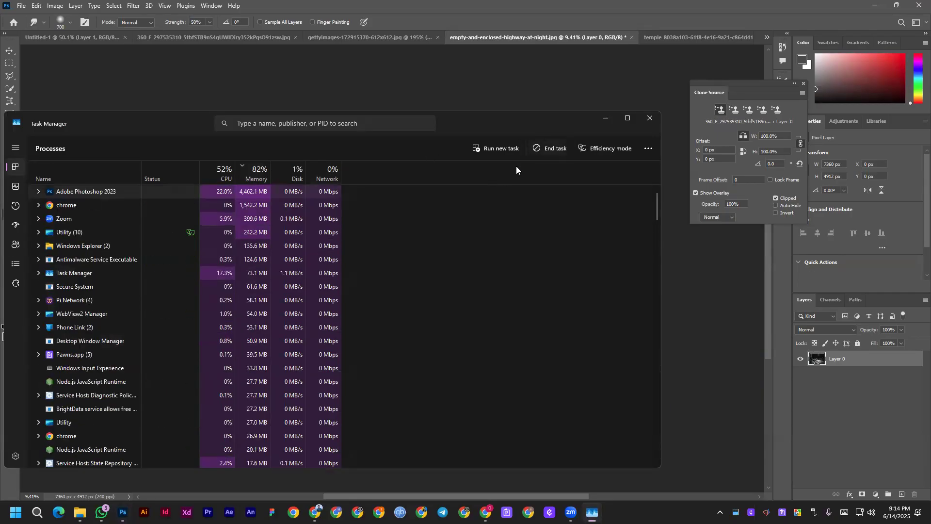
pyautogui.click(556, 147)
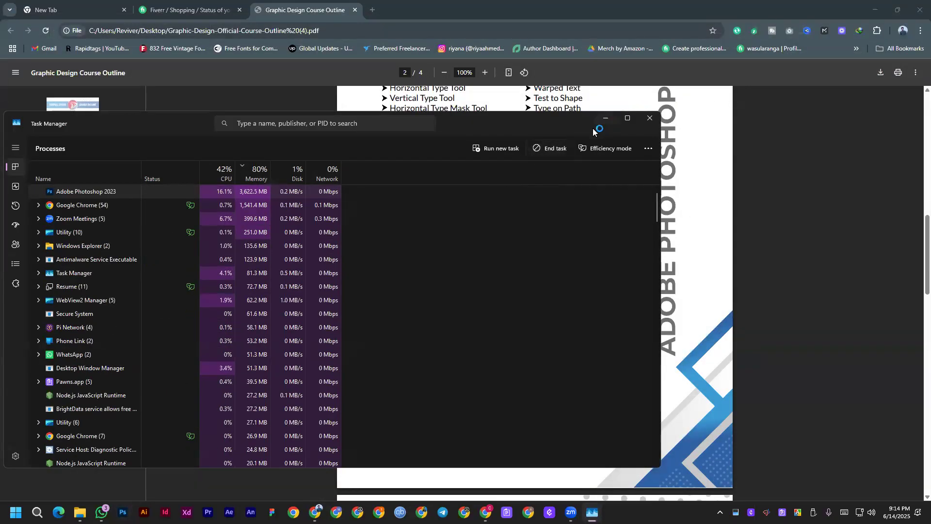
pyautogui.click(123, 512)
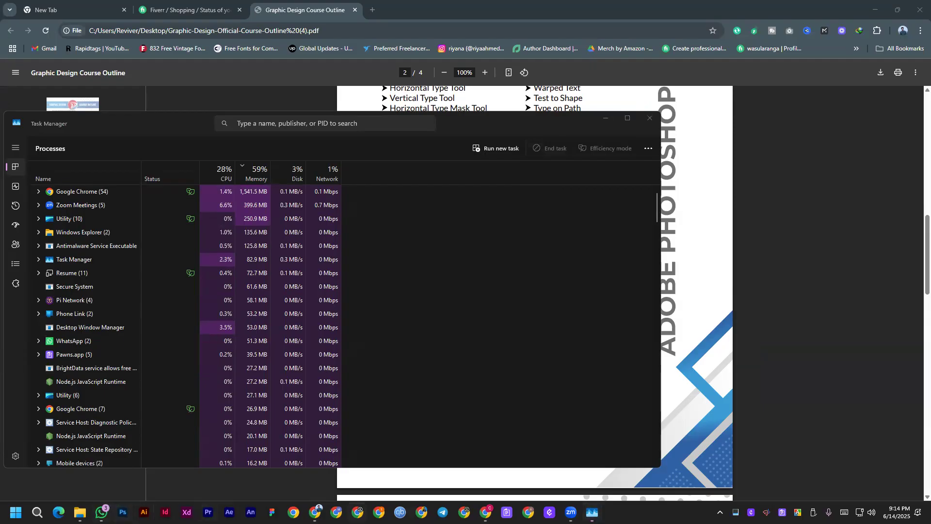
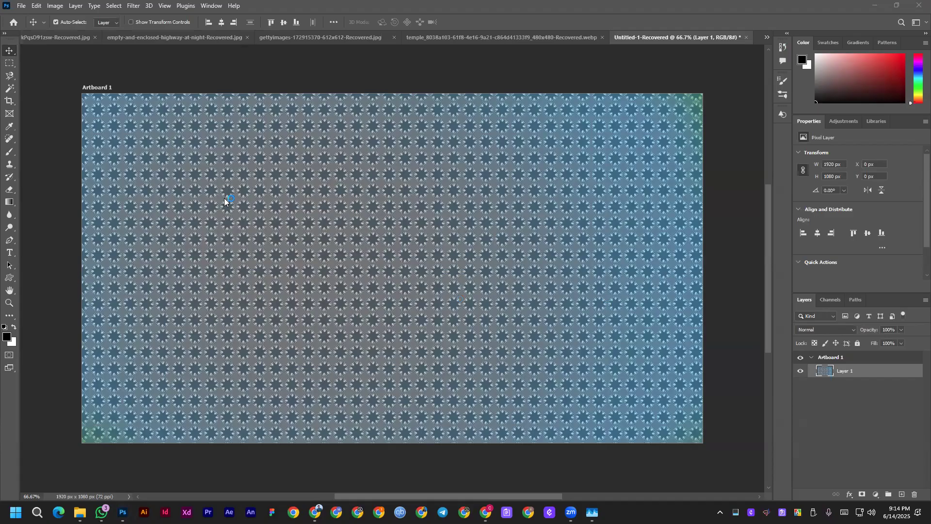
# Bring up the recovered night highway image and lighten part of the road surface with the Dodge tool.
pyautogui.click(30, 38)
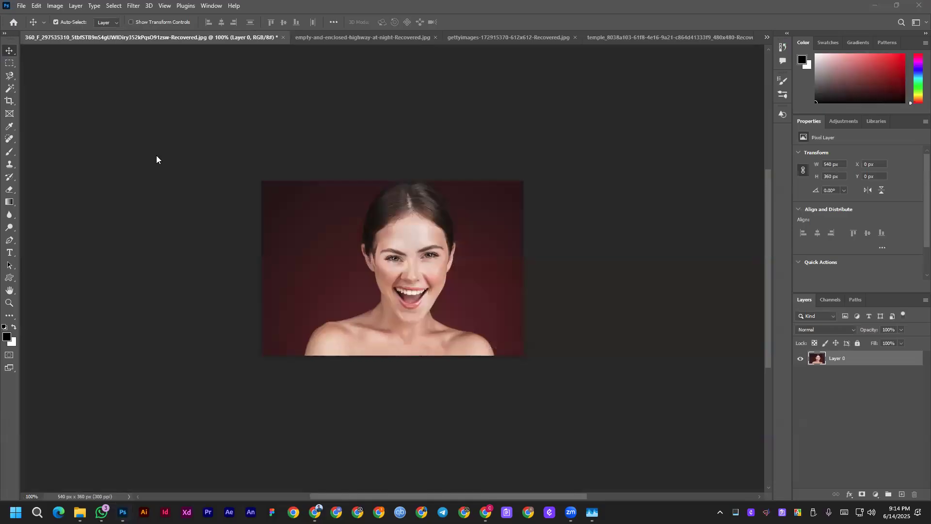
pyautogui.click(411, 38)
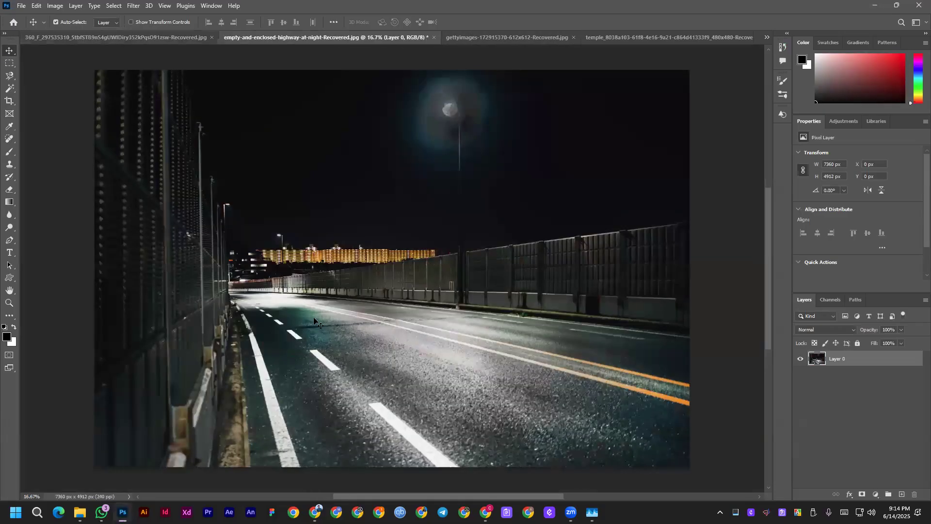
pyautogui.click(9, 228)
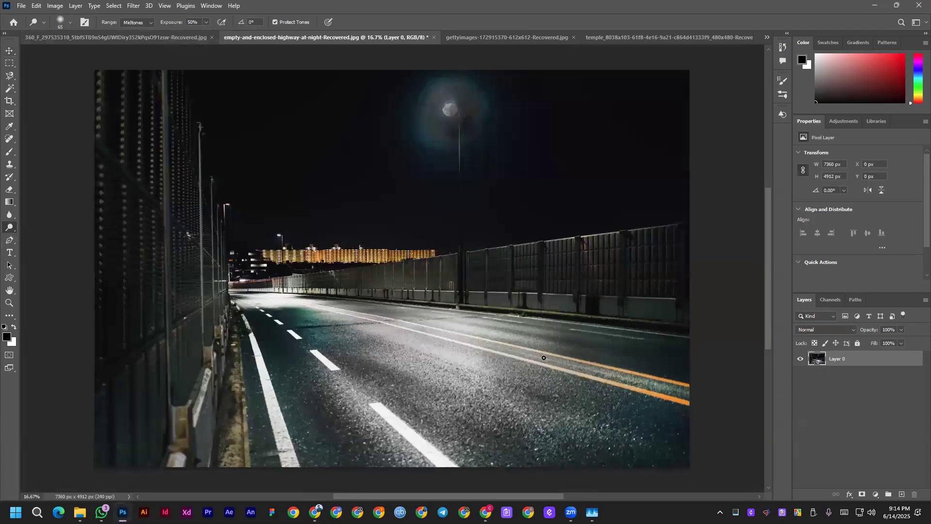
pyautogui.moveTo(325, 374)
pyautogui.mouseDown()
pyautogui.moveTo(451, 381)
pyautogui.moveTo(403, 366)
pyautogui.mouseUp()
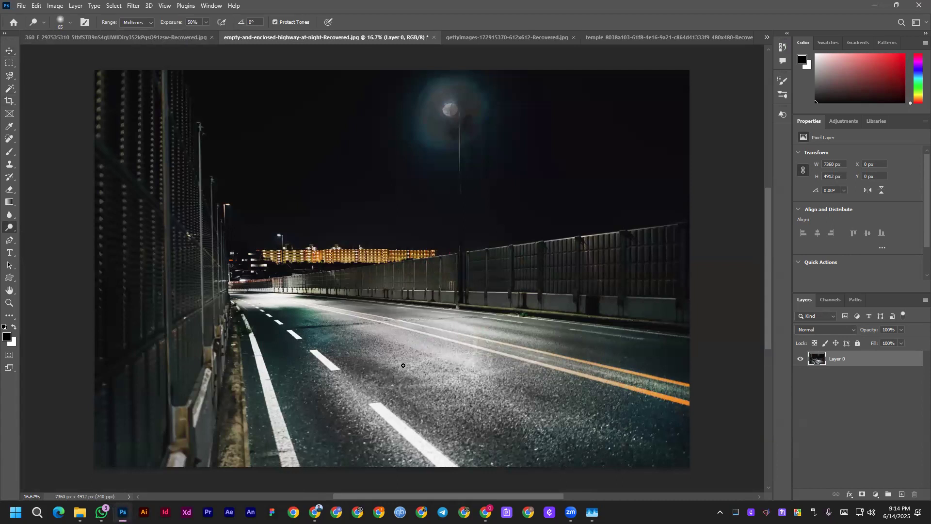
pyautogui.rightClick(13, 229)
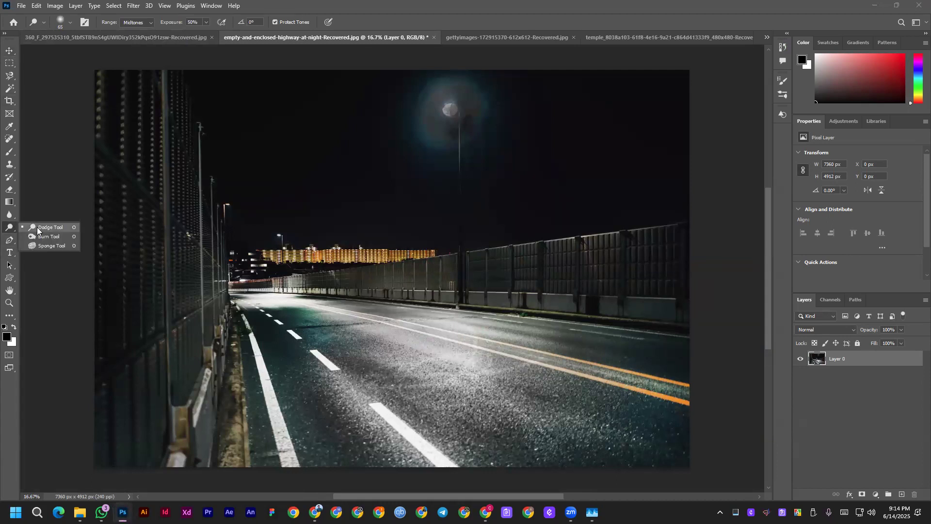
pyautogui.click(37, 227)
# Smudge the bright asphalt beside the dashed lane markings with the Smudge tool at a 700 px brush size.
pyautogui.click(10, 215)
pyautogui.rightClick(12, 216)
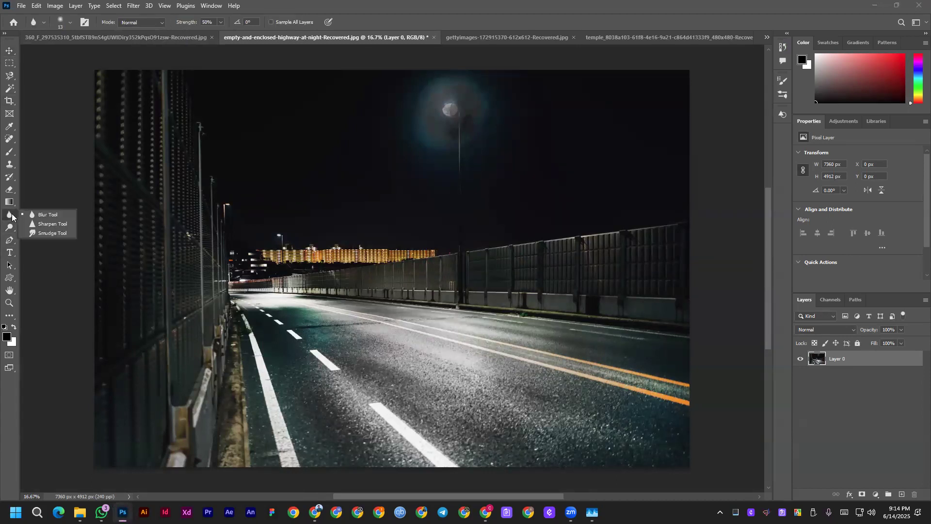
pyautogui.click(51, 234)
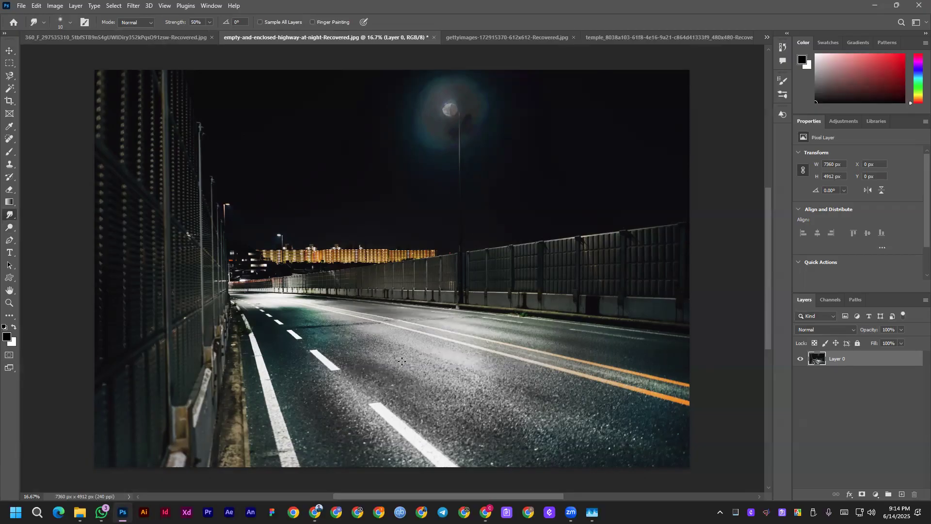
pyautogui.press(']')
pyautogui.press(']')
pyautogui.press(']')
pyautogui.press(']')
pyautogui.press(']')
pyautogui.press(']')
pyautogui.press(']')
pyautogui.press(']')
pyautogui.press(']')
pyautogui.press(']')
pyautogui.press(']')
pyautogui.press(']')
pyautogui.press(']')
pyautogui.press(']')
pyautogui.press(']')
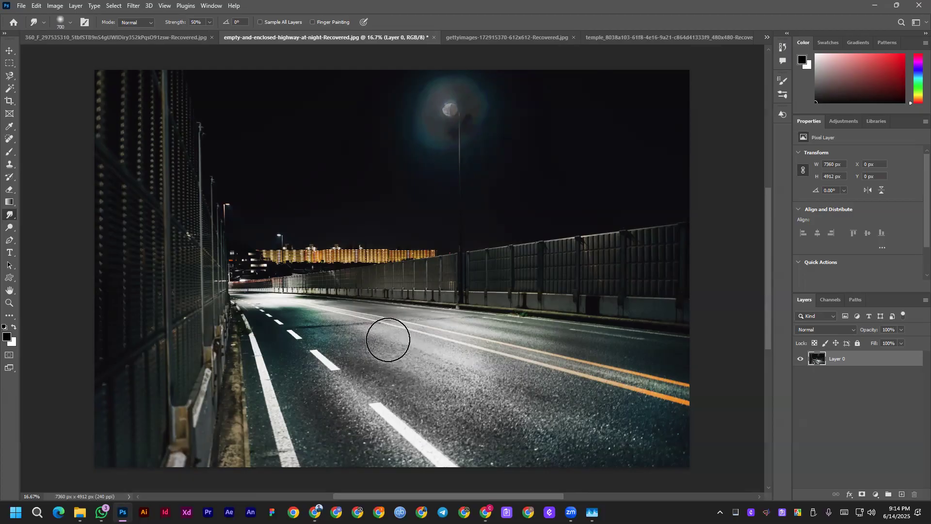
pyautogui.moveTo(464, 359); pyautogui.dragTo(486, 380)
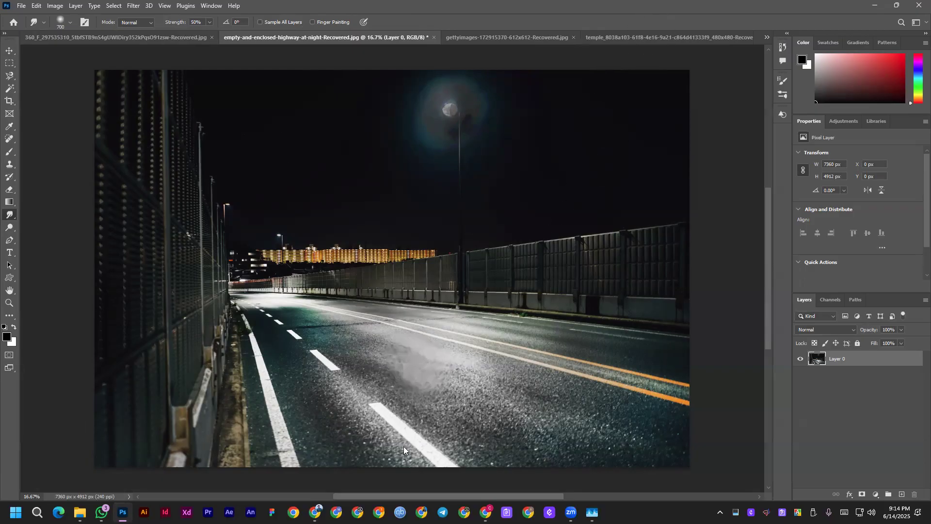
pyautogui.moveTo(430, 372); pyautogui.dragTo(418, 382)
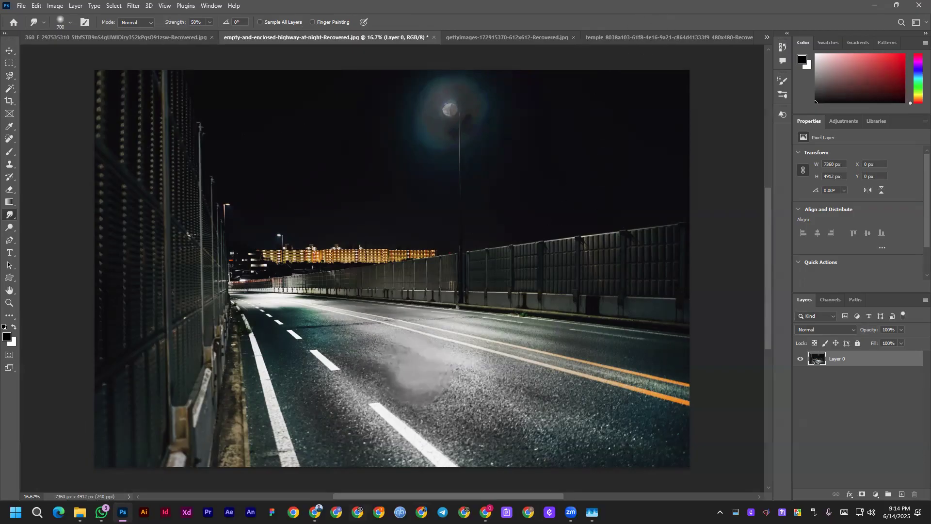
# Switch to Task Manager, end the Adobe Photoshop 2023 task once more and start Photoshop again.
pyautogui.click(486, 512)
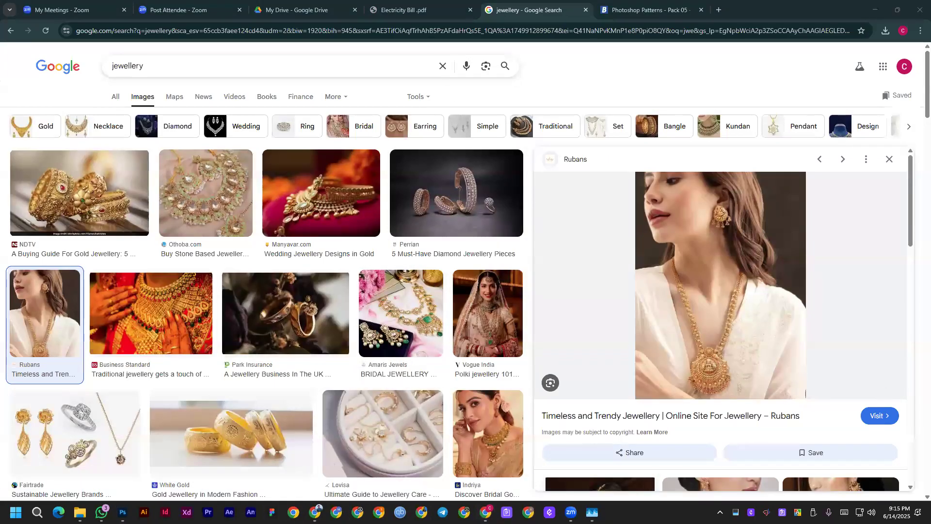
pyautogui.click(592, 512)
pyautogui.click(72, 204)
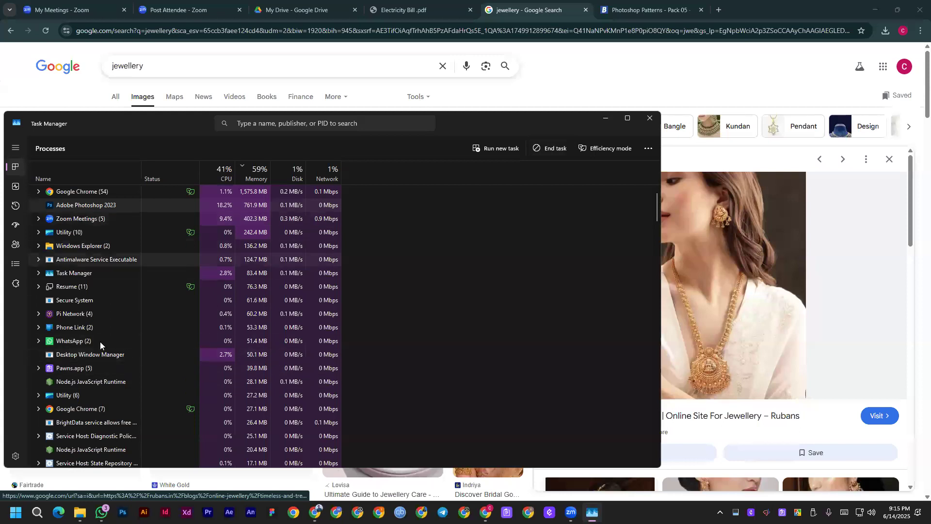
pyautogui.click(122, 512)
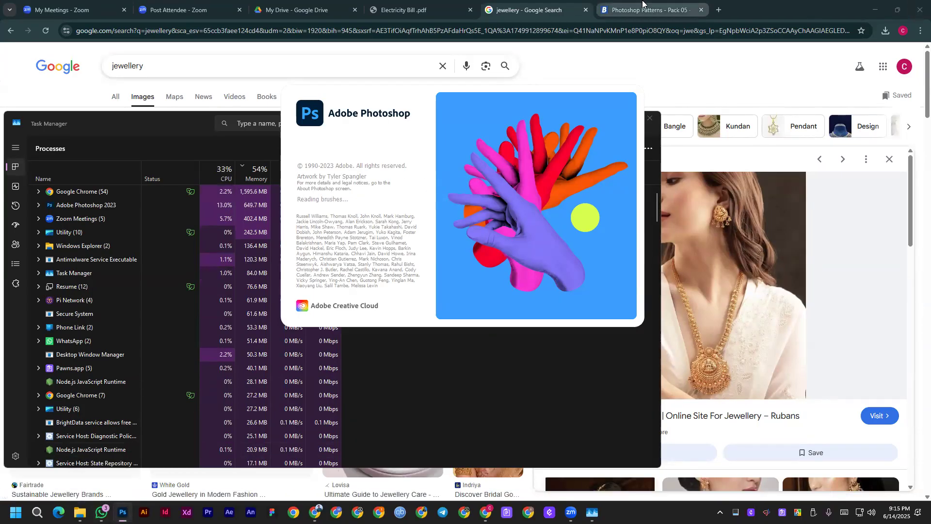
pyautogui.moveTo(642, 4)
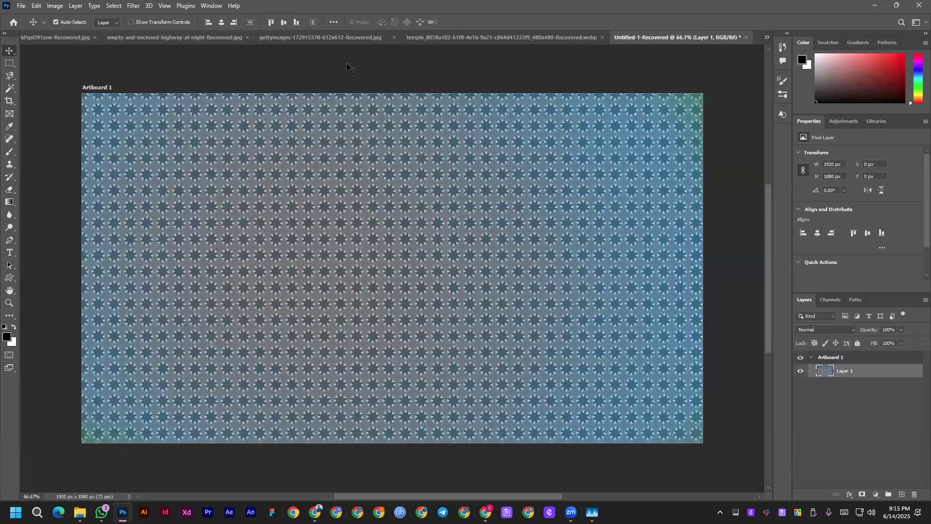
# Close the recovered night highway document and the recovered gettyimages building document.
pyautogui.click(341, 34)
pyautogui.click(235, 40)
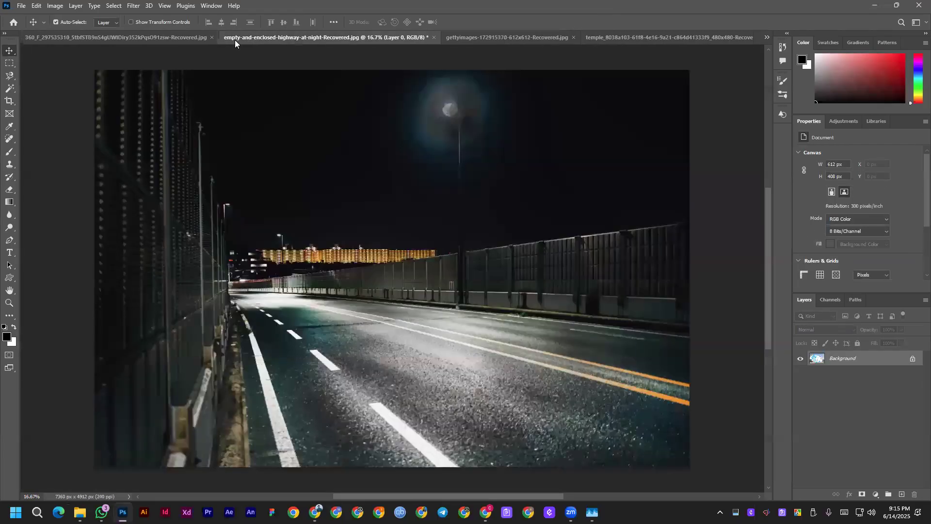
pyautogui.click(434, 37)
pyautogui.click(471, 190)
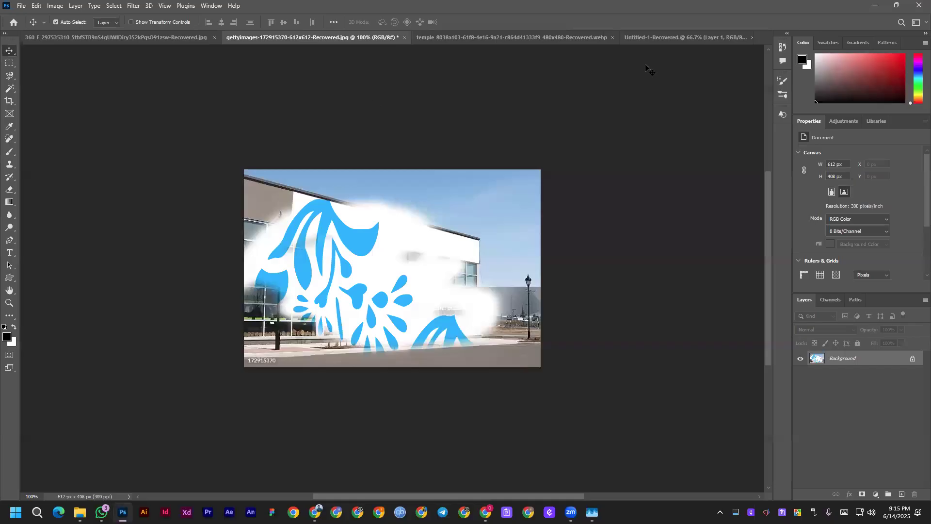
pyautogui.click(402, 39)
pyautogui.press('Return')
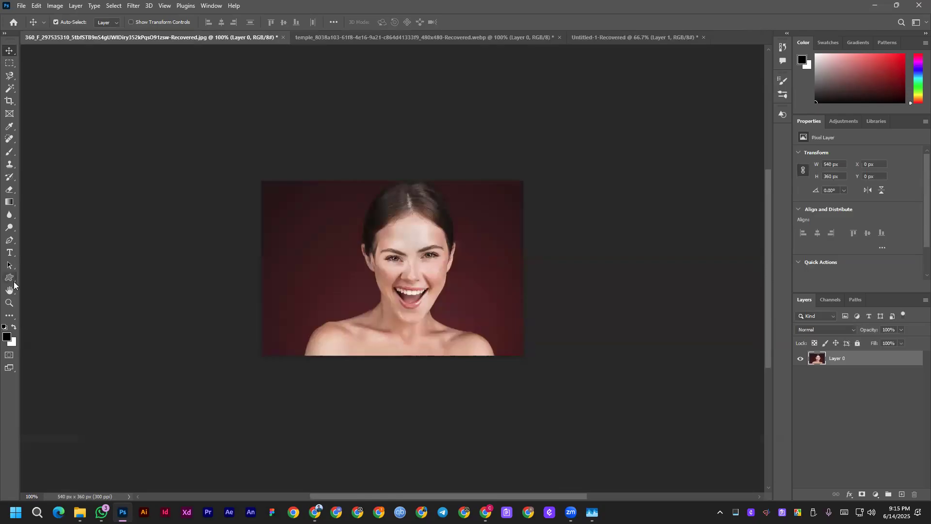
# Dodge the area around the woman's shoulder in the recovered portrait, and smudge the shoulder's upper edge.
pyautogui.click(9, 227)
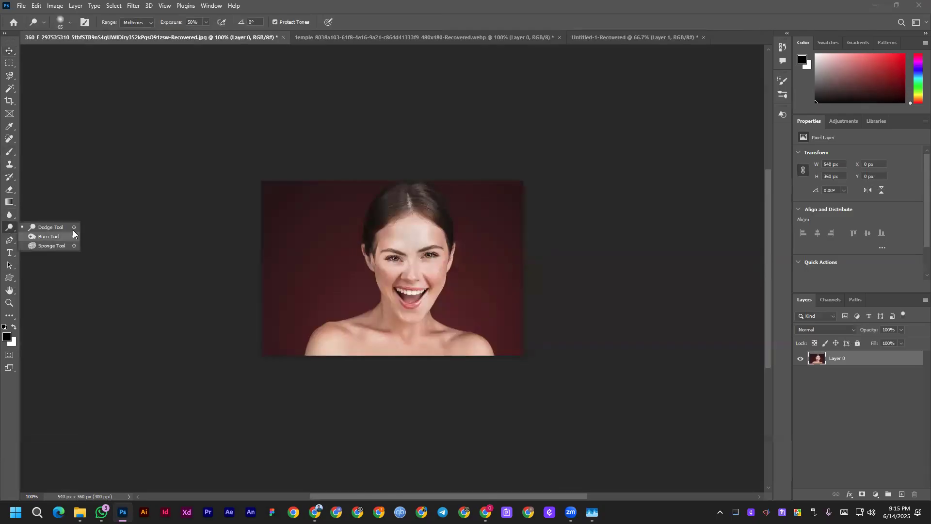
pyautogui.moveTo(327, 330); pyautogui.dragTo(342, 330)
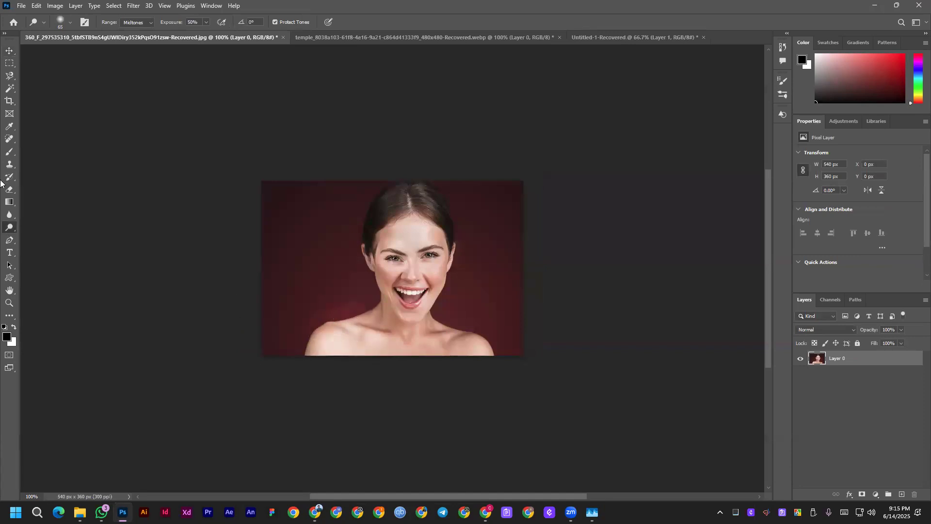
pyautogui.click(12, 217)
pyautogui.click(53, 233)
pyautogui.moveTo(353, 320)
pyautogui.mouseDown()
pyautogui.moveTo(318, 334)
pyautogui.moveTo(343, 348)
pyautogui.moveTo(339, 325)
pyautogui.moveTo(334, 336)
pyautogui.moveTo(346, 313)
pyautogui.moveTo(369, 313)
pyautogui.moveTo(395, 293)
pyautogui.moveTo(387, 275)
pyautogui.moveTo(406, 278)
pyautogui.moveTo(448, 246)
pyautogui.moveTo(429, 246)
pyautogui.moveTo(424, 225)
pyautogui.moveTo(437, 225)
pyautogui.moveTo(452, 247)
pyautogui.moveTo(416, 261)
pyautogui.moveTo(419, 248)
pyautogui.moveTo(457, 244)
pyautogui.moveTo(408, 233)
pyautogui.moveTo(418, 275)
pyautogui.moveTo(398, 217)
pyautogui.moveTo(430, 240)
pyautogui.moveTo(461, 227)
pyautogui.moveTo(425, 195)
pyautogui.moveTo(414, 235)
pyautogui.moveTo(450, 270)
pyautogui.moveTo(397, 276)
pyautogui.moveTo(407, 287)
pyautogui.moveTo(466, 284)
pyautogui.moveTo(403, 238)
pyautogui.moveTo(453, 252)
pyautogui.moveTo(449, 232)
pyautogui.moveTo(427, 243)
pyautogui.moveTo(364, 242)
pyautogui.moveTo(431, 302)
pyautogui.moveTo(376, 287)
pyautogui.moveTo(322, 299)
pyautogui.moveTo(350, 299)
pyautogui.mouseUp()
# Enlarge the Smudge brush to 40 px and smear the woman's face, neck and shoulder.
pyautogui.press(']')
pyautogui.press(']')
pyautogui.press(']')
pyautogui.moveTo(358, 300)
pyautogui.mouseDown()
pyautogui.moveTo(373, 281)
pyautogui.moveTo(358, 327)
pyautogui.moveTo(305, 292)
pyautogui.moveTo(319, 336)
pyautogui.moveTo(456, 330)
pyautogui.moveTo(406, 321)
pyautogui.moveTo(380, 244)
pyautogui.mouseUp()
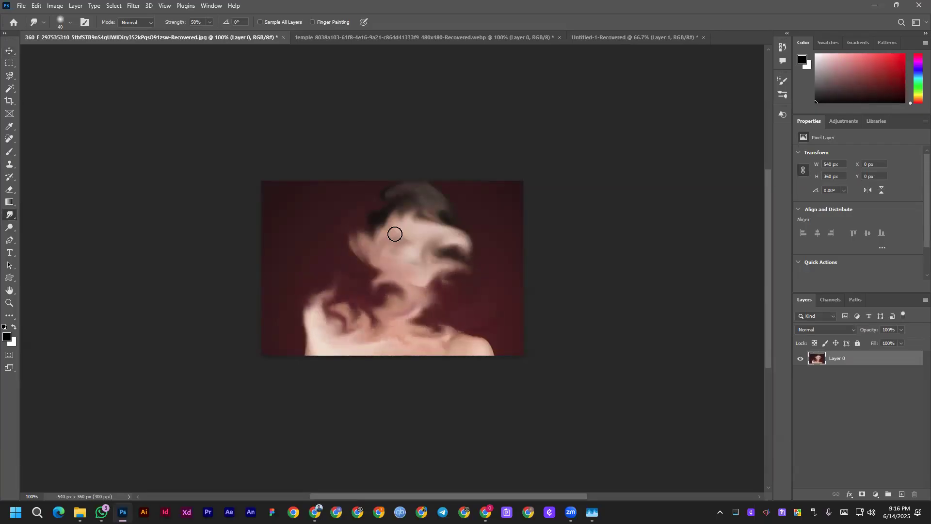
# Undo the last Smudge strokes on the woman's face, neck and shoulder.
pyautogui.hotkey('ctrl', 'z')
pyautogui.hotkey('ctrl', 'z')
pyautogui.hotkey('ctrl', 'z')
pyautogui.hotkey('ctrl', 'z')
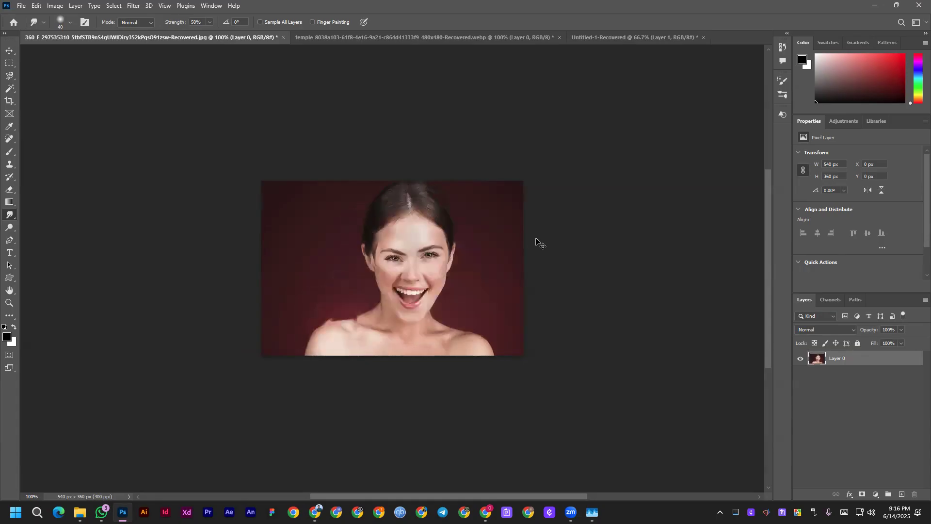
# Blur both of the woman's eyes with the Blur tool at a 30 px brush, and finish with the Move tool active.
pyautogui.rightClick(5, 215)
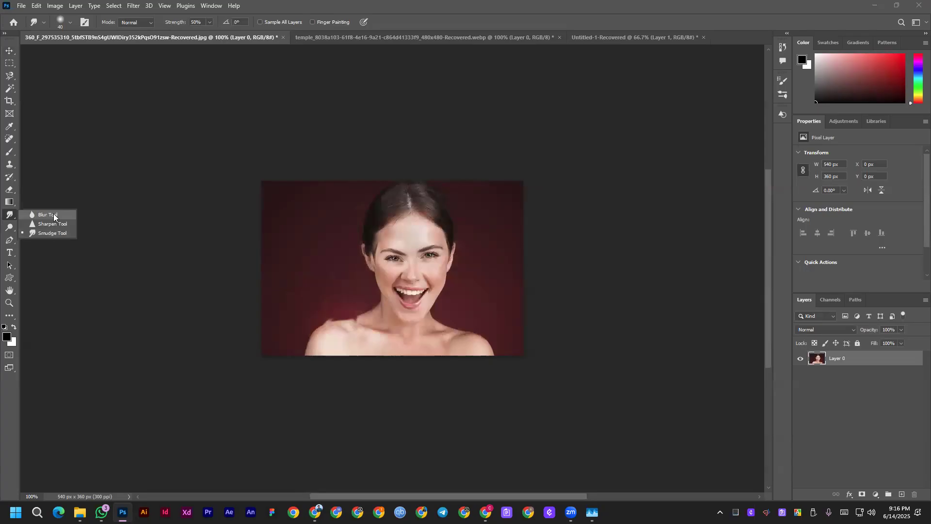
pyautogui.click(48, 215)
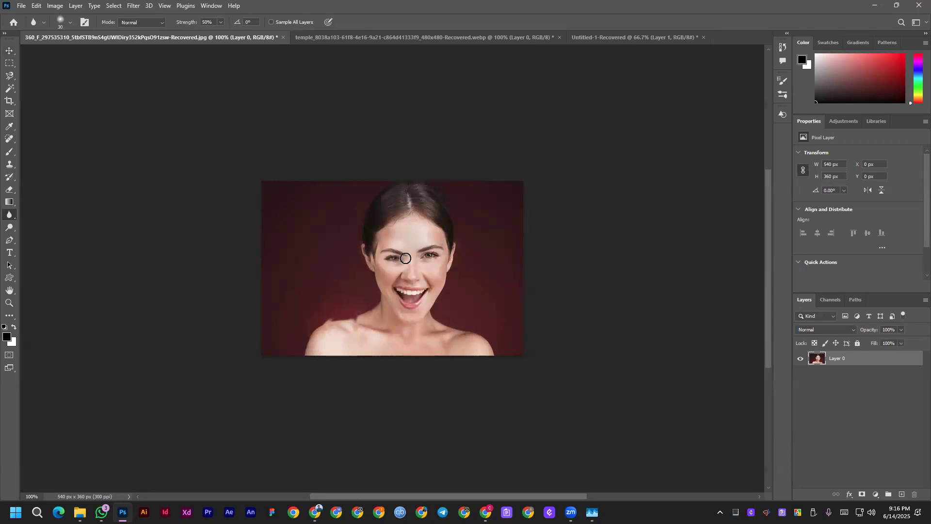
pyautogui.scroll(5, 406, 254)
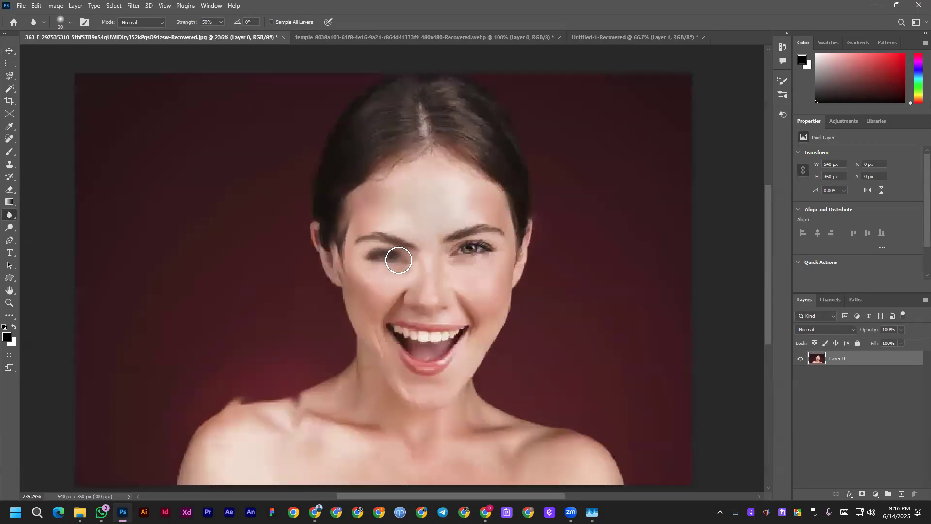
pyautogui.moveTo(497, 234)
pyautogui.mouseDown()
pyautogui.moveTo(581, 211)
pyautogui.moveTo(526, 237)
pyautogui.moveTo(579, 231)
pyautogui.moveTo(566, 234)
pyautogui.moveTo(604, 247)
pyautogui.moveTo(380, 268)
pyautogui.moveTo(526, 257)
pyautogui.mouseUp()
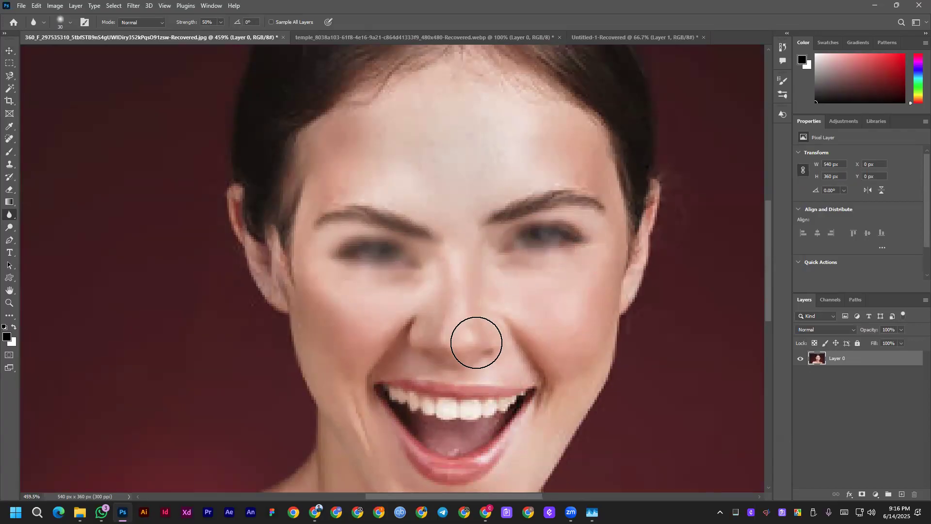
pyautogui.scroll(-2, 474, 339)
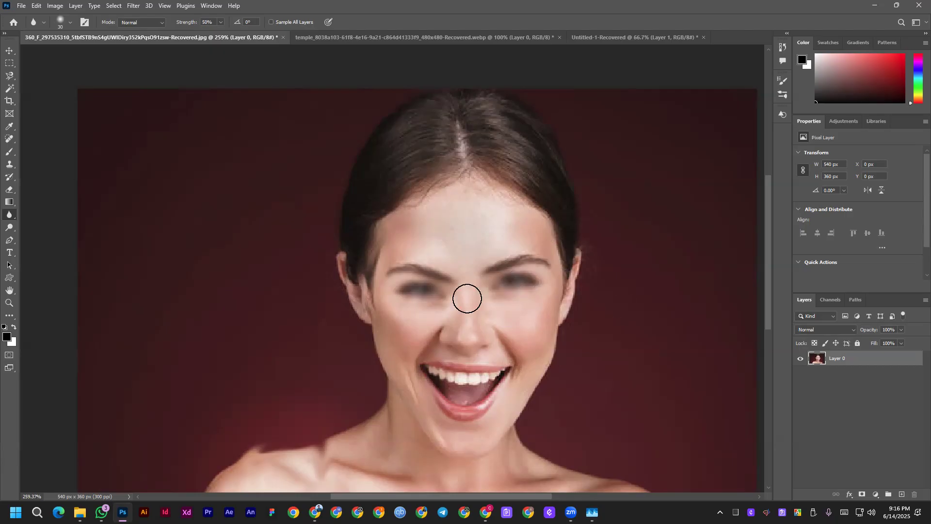
pyautogui.click(9, 50)
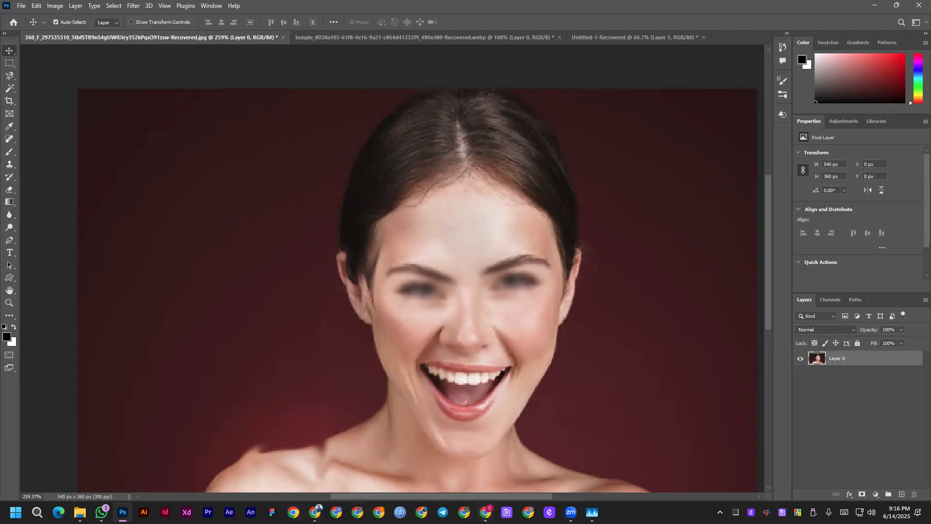
# Switch to Chrome and check the Class 06: Photo Editing tool list in the course outline PDF.
pyautogui.click(486, 511)
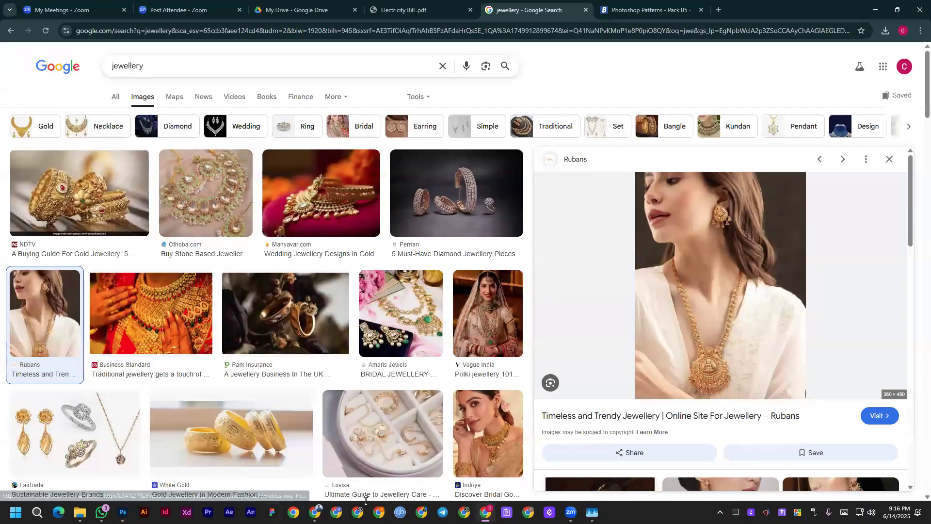
pyautogui.click(315, 511)
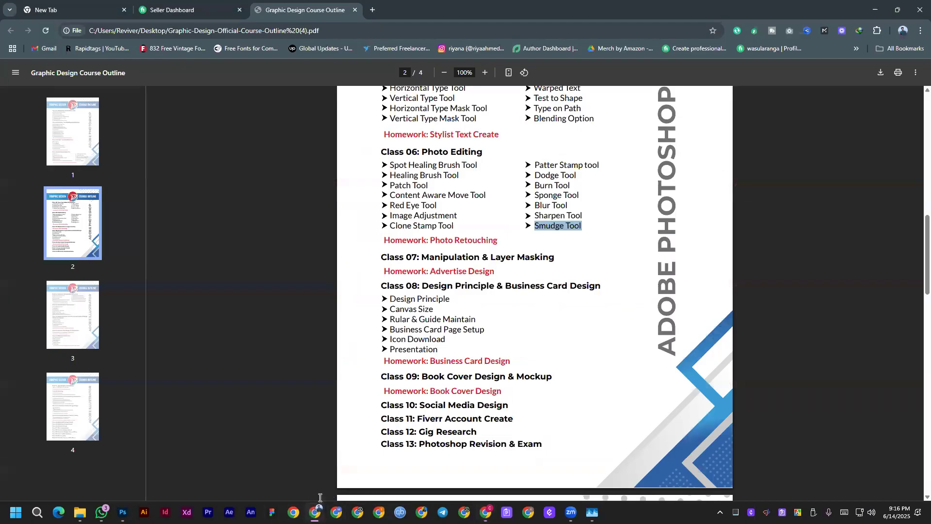
# Switch back to Photoshop and open the AVIF photo of the brunette girl in the park, keeping the default Camera Raw settings.
pyautogui.hotkey('alt', 'Tab')
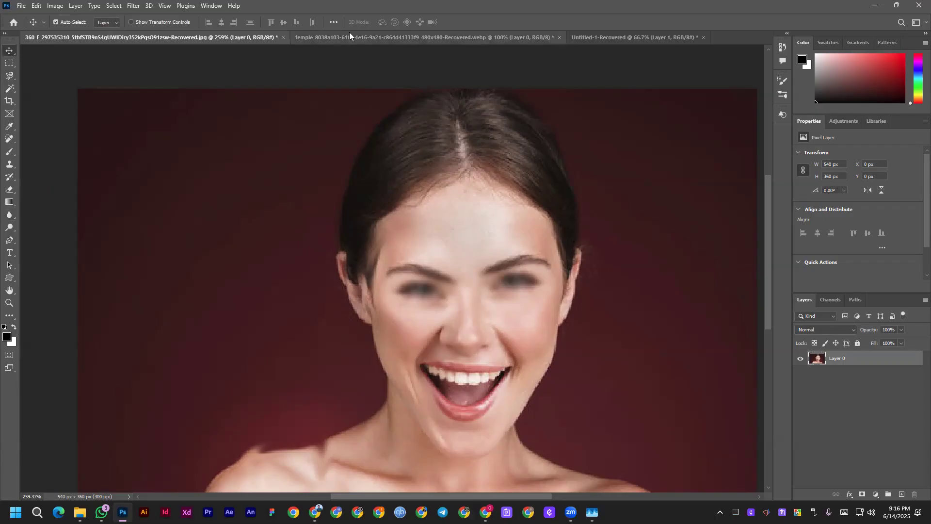
pyautogui.click(356, 37)
pyautogui.click(633, 37)
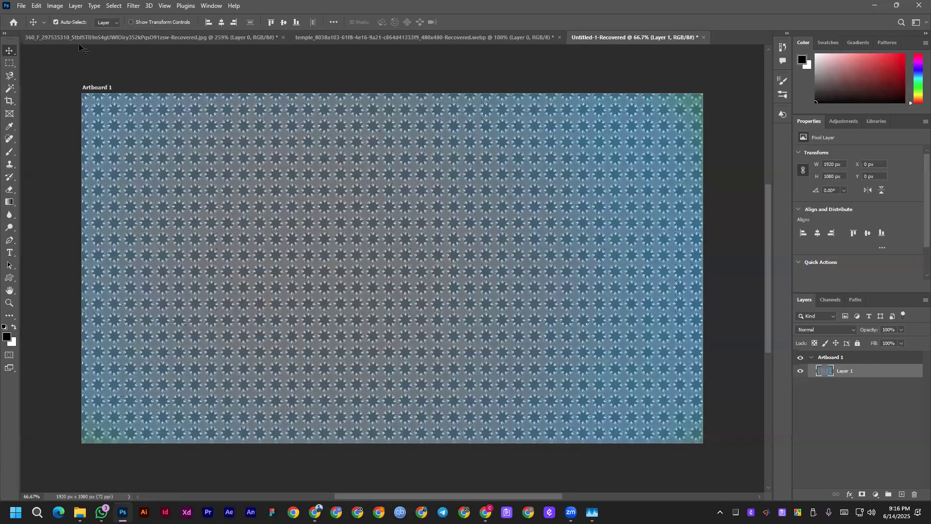
pyautogui.click(116, 41)
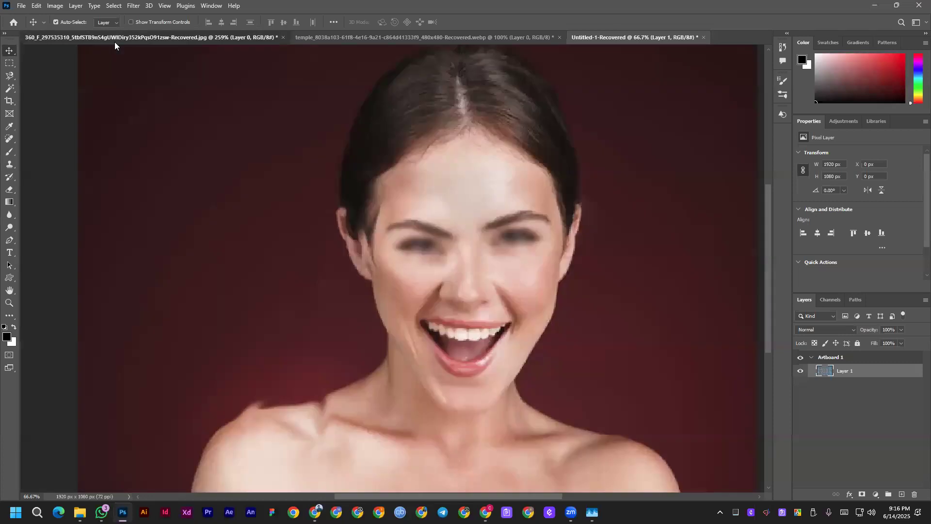
pyautogui.click(21, 5)
pyautogui.click(33, 27)
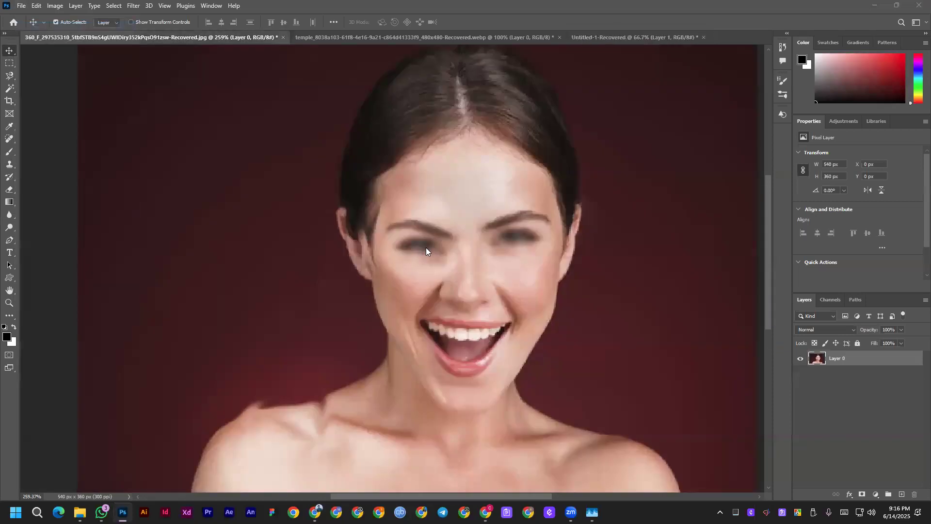
pyautogui.scroll(-1, 108, 199)
pyautogui.doubleClick(165, 174)
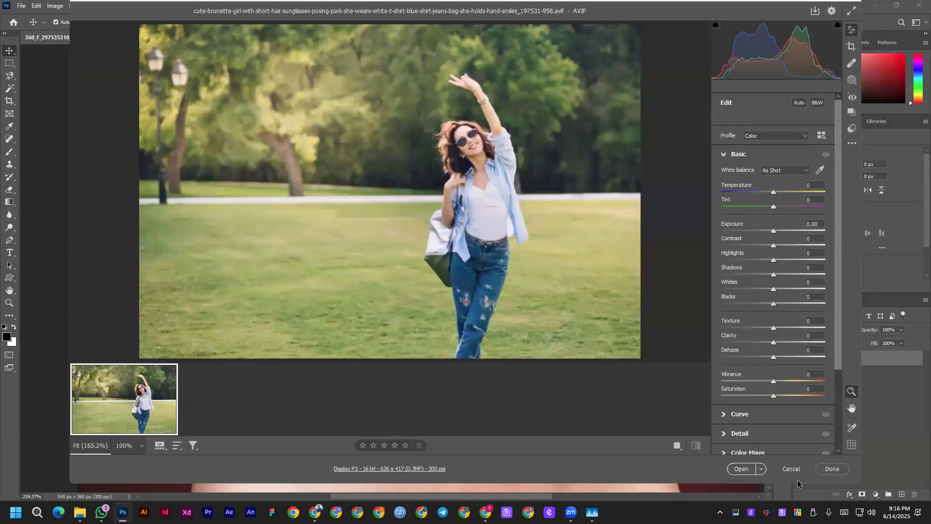
pyautogui.click(742, 469)
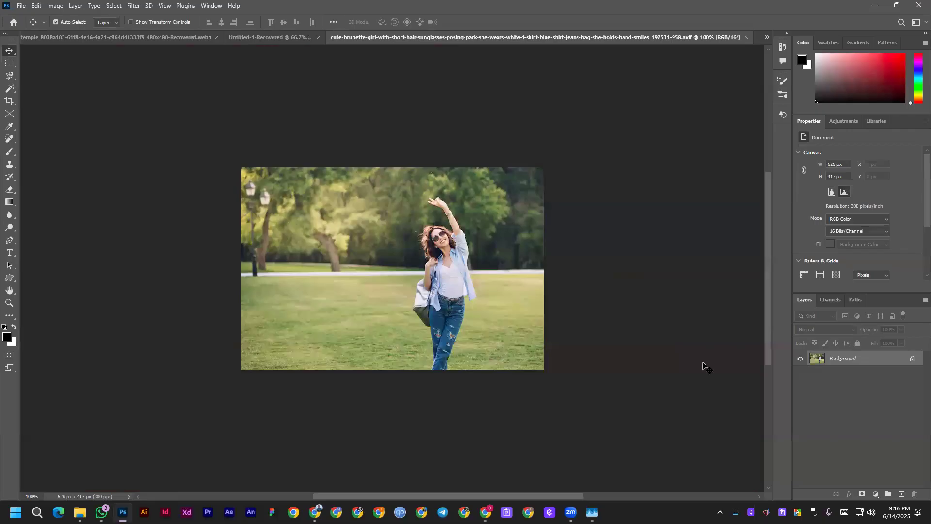
# Unlock the park photo's background layer and select the woman with the Select Subject command.
pyautogui.click(913, 360)
pyautogui.click(114, 6)
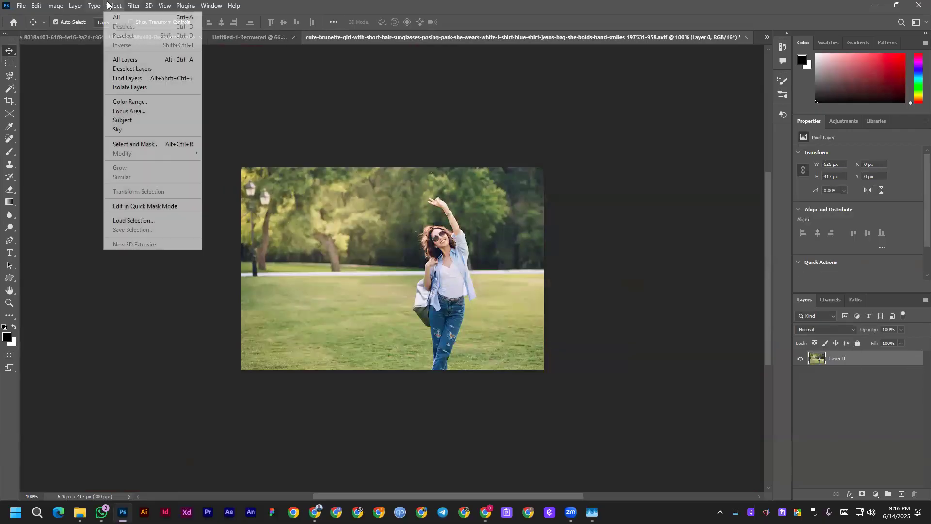
pyautogui.click(127, 123)
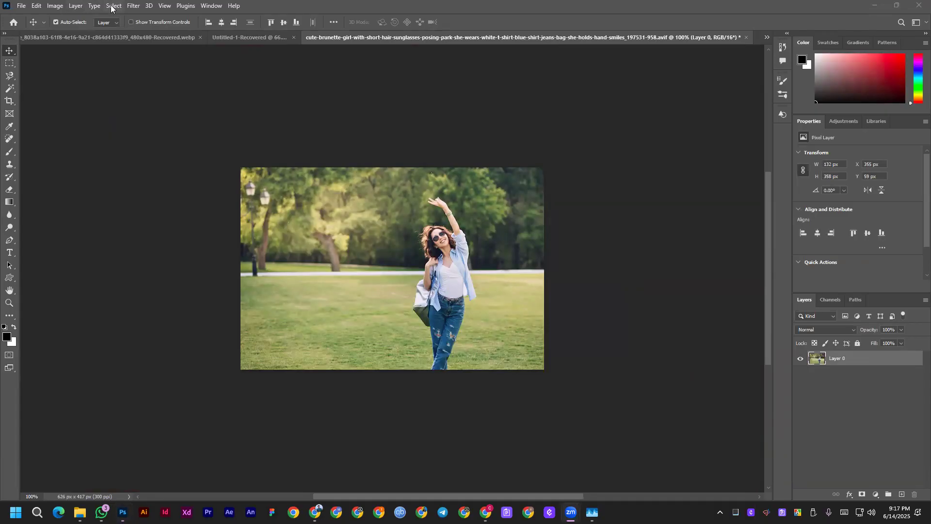
# Invert the selection so that the park background is selected instead of the woman.
pyautogui.click(130, 9)
pyautogui.click(117, 6)
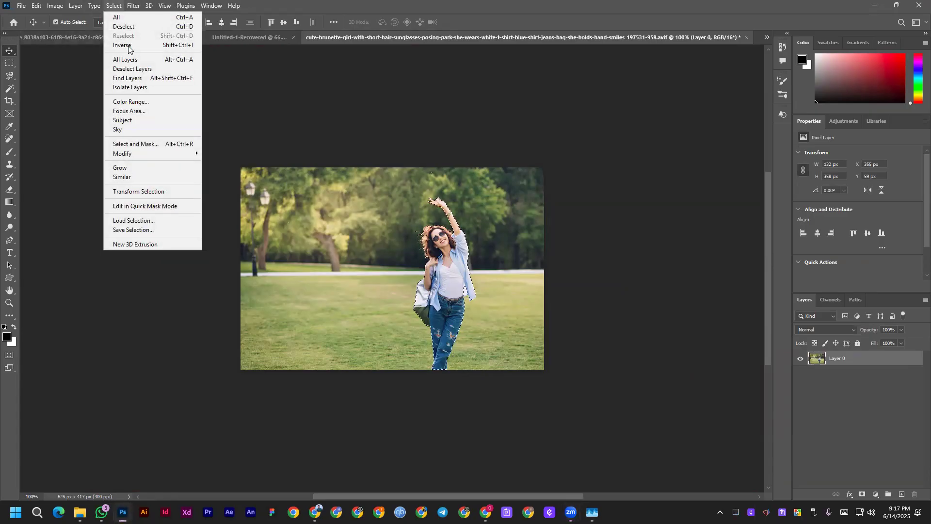
pyautogui.click(452, 262)
pyautogui.scroll(3, 451, 262)
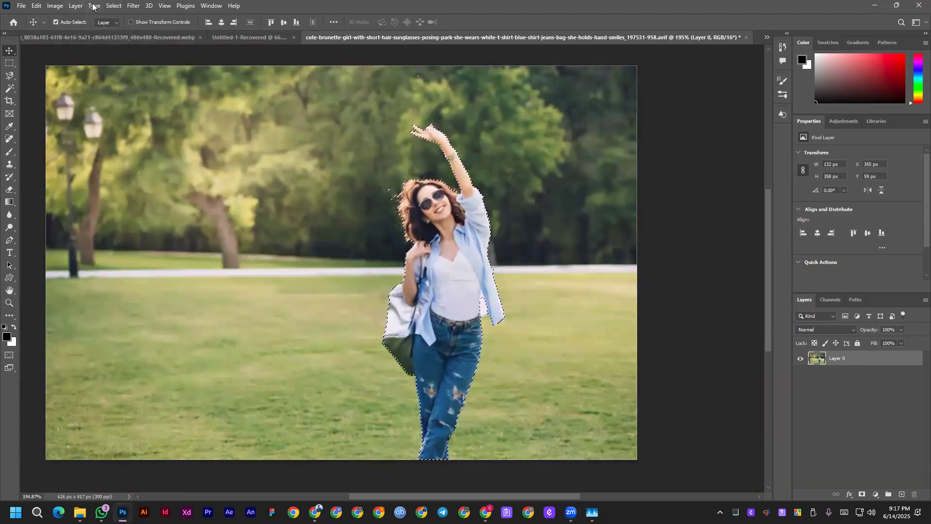
pyautogui.click(114, 6)
pyautogui.click(129, 45)
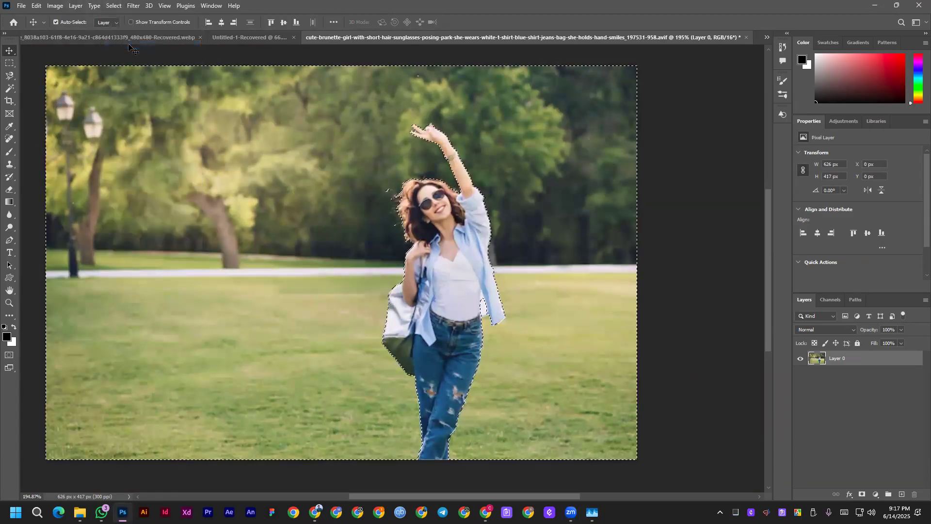
pyautogui.scroll(-1, 70, 202)
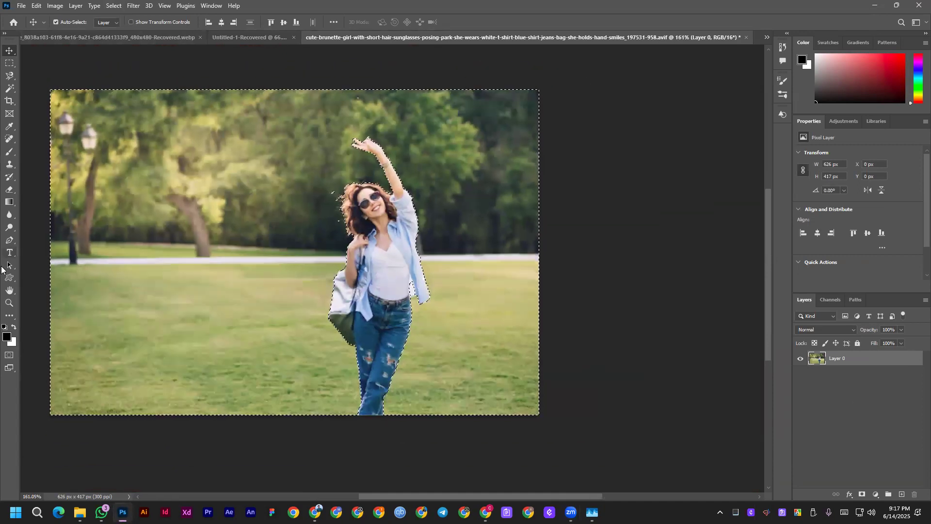
# Blur the park background around the woman using the Blur tool with a 500 px brush at 19% strength.
pyautogui.rightClick(7, 213)
pyautogui.click(52, 215)
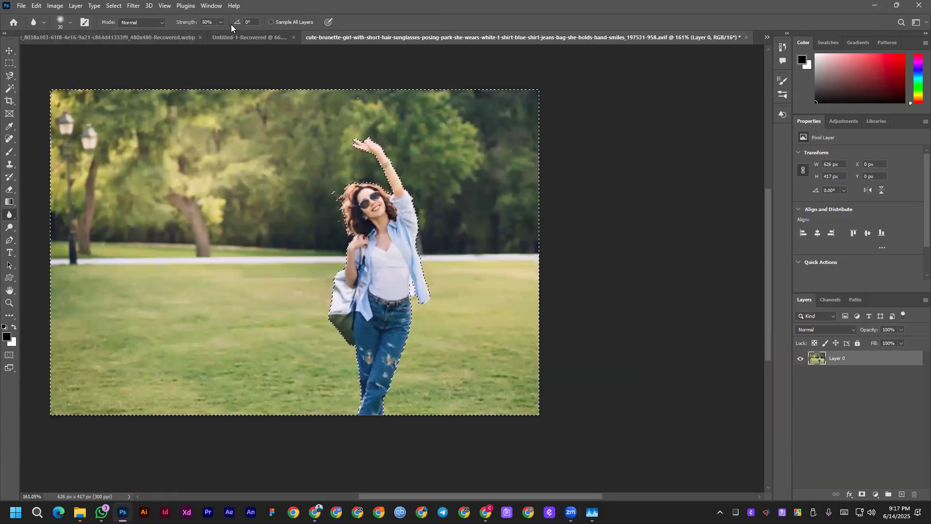
pyautogui.click(70, 24)
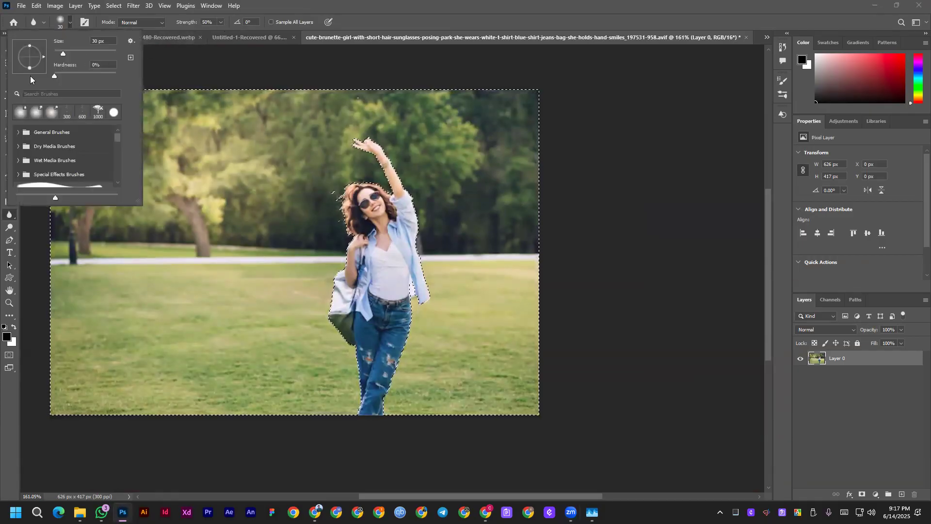
pyautogui.click(97, 65)
pyautogui.click(226, 22)
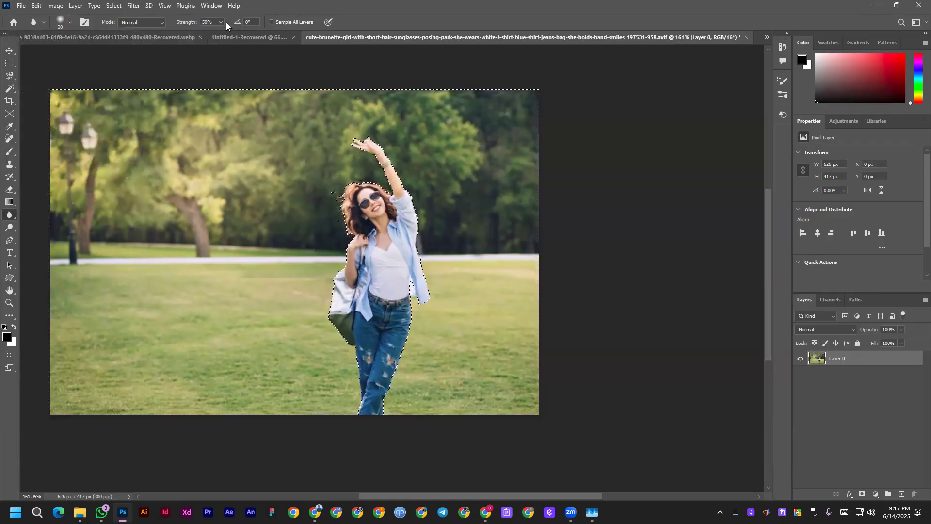
pyautogui.click(221, 23)
pyautogui.moveTo(218, 35); pyautogui.dragTo(207, 33)
pyautogui.press(']')
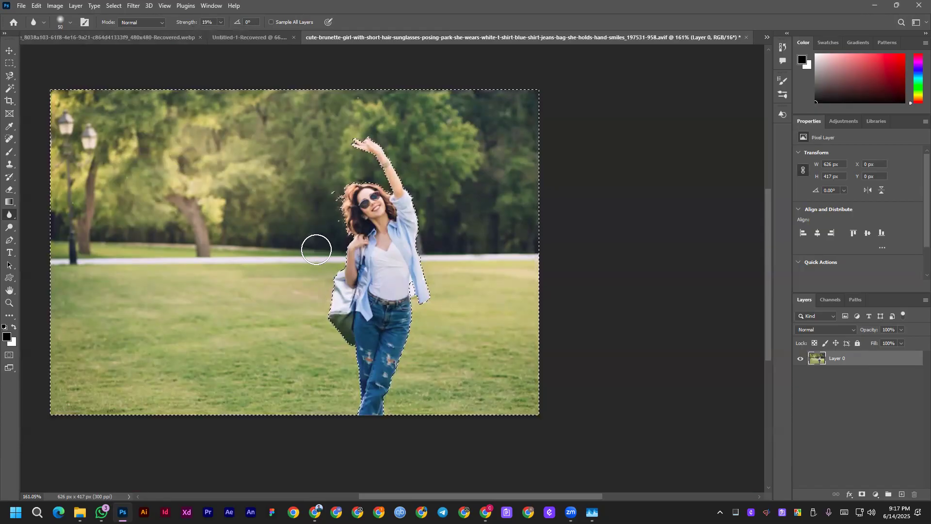
pyautogui.press(']')
pyautogui.press(']')
pyautogui.press(']')
pyautogui.press(']')
pyautogui.press(']')
pyautogui.press(']')
pyautogui.press(']')
pyautogui.press(']')
pyautogui.press(']')
pyautogui.press(']')
pyautogui.press(']')
pyautogui.press(']')
pyautogui.press(']')
pyautogui.press(']')
pyautogui.press(']')
pyautogui.press(']')
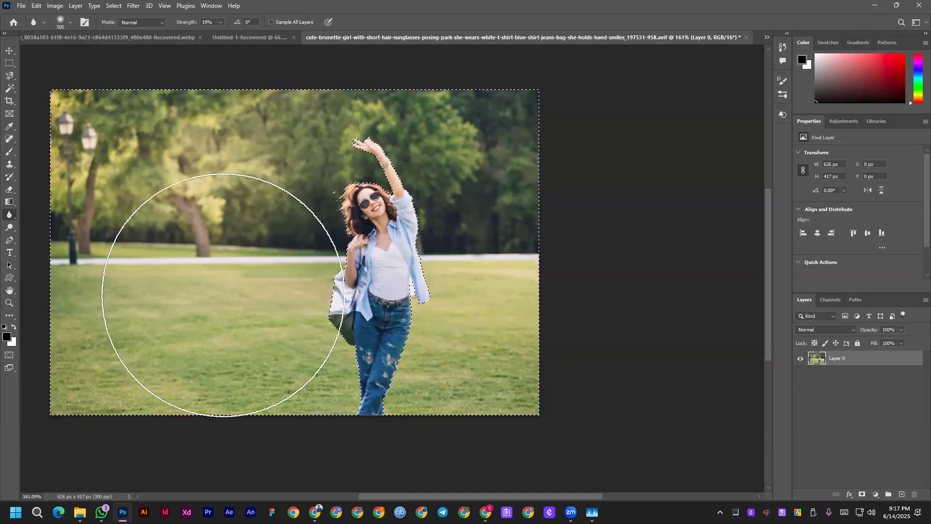
pyautogui.moveTo(156, 188); pyautogui.dragTo(409, 305)
pyautogui.moveTo(455, 256)
pyautogui.mouseDown()
pyautogui.moveTo(493, 121)
pyautogui.moveTo(412, 158)
pyautogui.moveTo(418, 140)
pyautogui.moveTo(462, 214)
pyautogui.moveTo(464, 145)
pyautogui.mouseUp()
pyautogui.moveTo(320, 287); pyautogui.dragTo(172, 271)
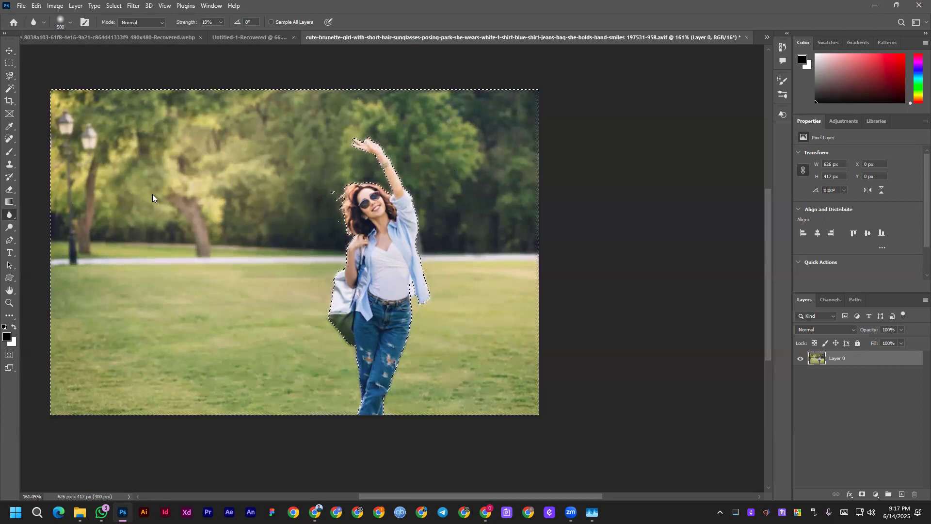
# Raise the Blur tool's strength to 100%, blur the whole background again, deselect and inspect the woman's edges.
pyautogui.click(222, 22)
pyautogui.moveTo(222, 33); pyautogui.dragTo(261, 34)
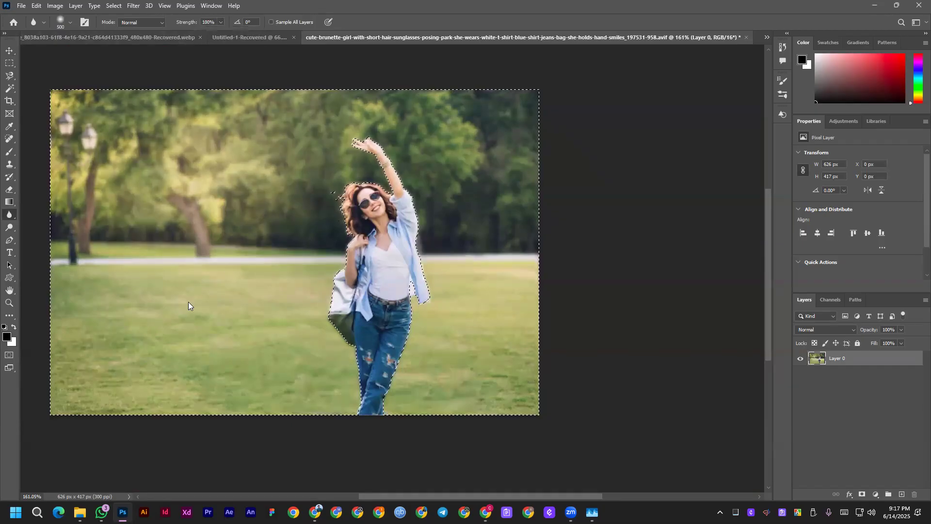
pyautogui.moveTo(326, 233)
pyautogui.mouseDown()
pyautogui.moveTo(360, 301)
pyautogui.moveTo(491, 255)
pyautogui.moveTo(407, 281)
pyautogui.moveTo(487, 198)
pyautogui.mouseUp()
pyautogui.moveTo(152, 188); pyautogui.dragTo(124, 329)
pyautogui.moveTo(402, 230)
pyautogui.mouseDown()
pyautogui.moveTo(443, 208)
pyautogui.moveTo(371, 280)
pyautogui.moveTo(451, 326)
pyautogui.moveTo(439, 182)
pyautogui.mouseUp()
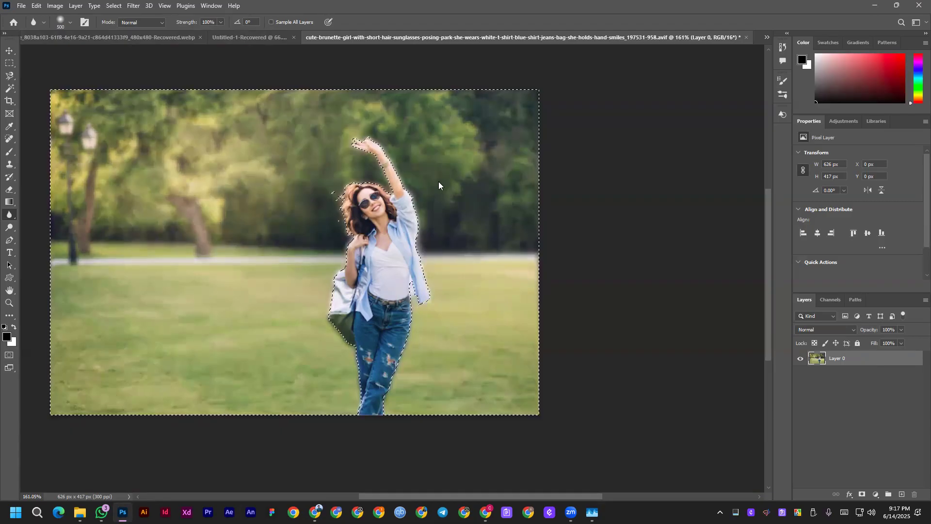
pyautogui.press('v')
pyautogui.hotkey('ctrl', 'd')
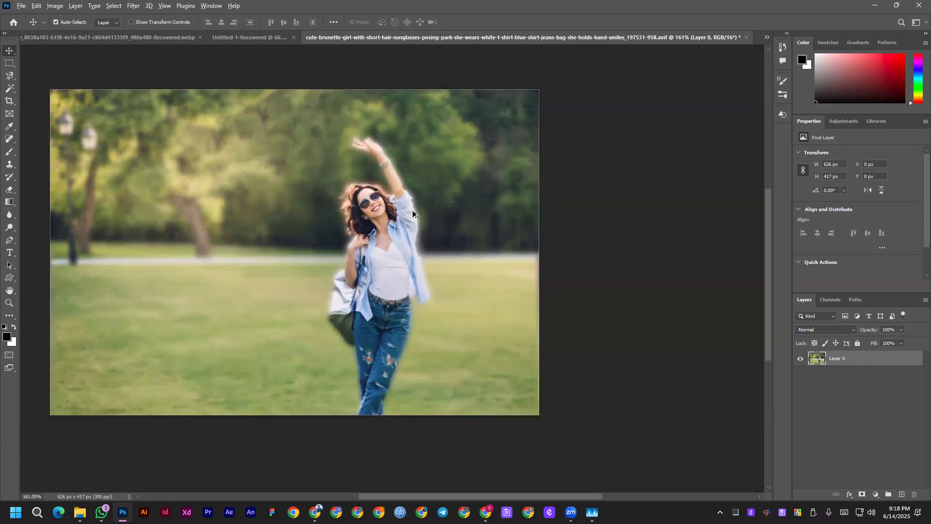
pyautogui.scroll(7, 398, 206)
pyautogui.scroll(-4, 403, 202)
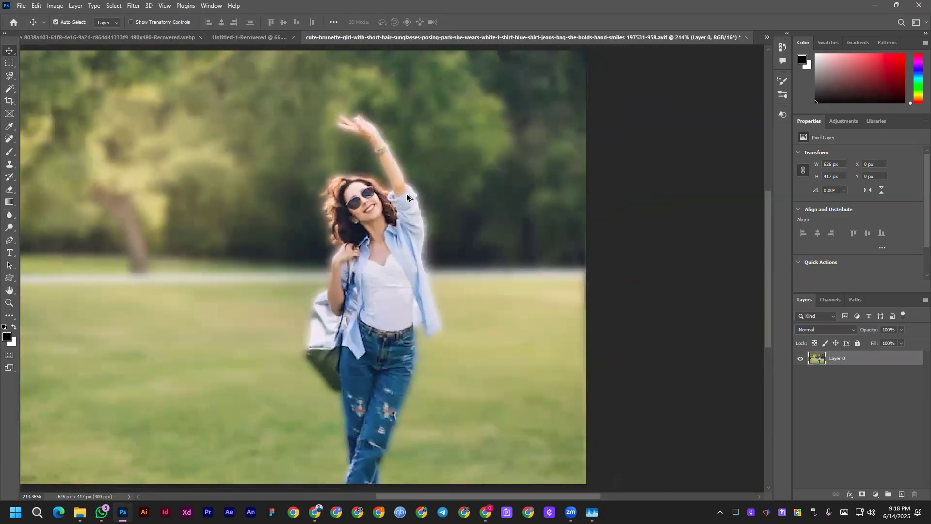
pyautogui.scroll(-5, 394, 193)
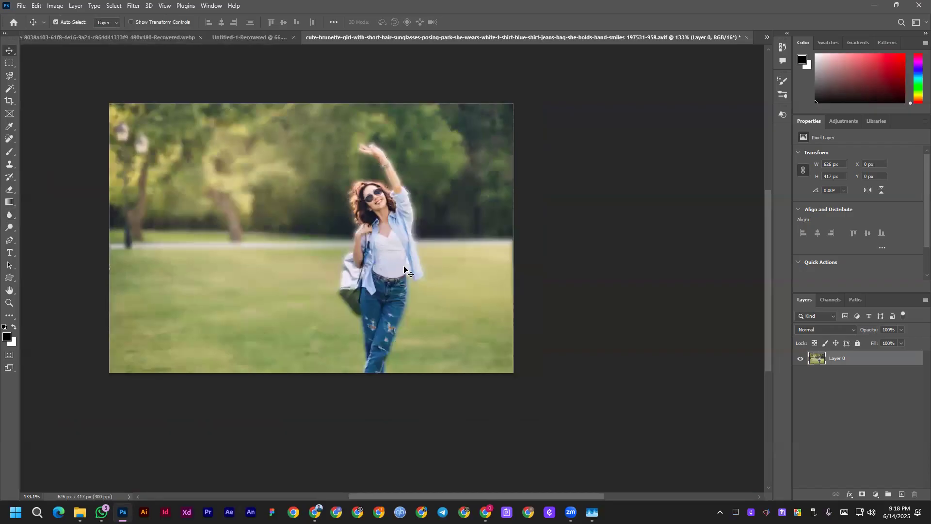
# Undo the deselection and the full-strength blur strokes, cancelling the Save As dialog.
pyautogui.press('ctrl')
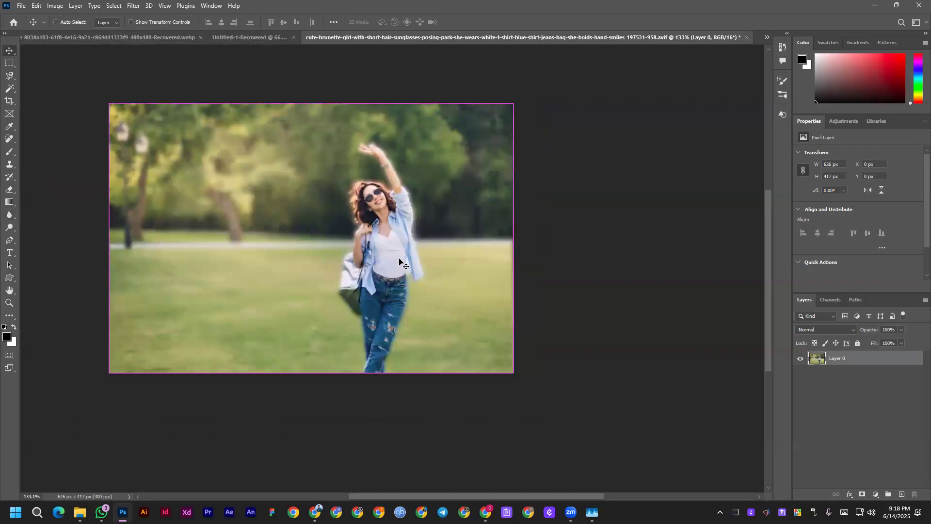
pyautogui.hotkey('ctrl', 'shift', 's')
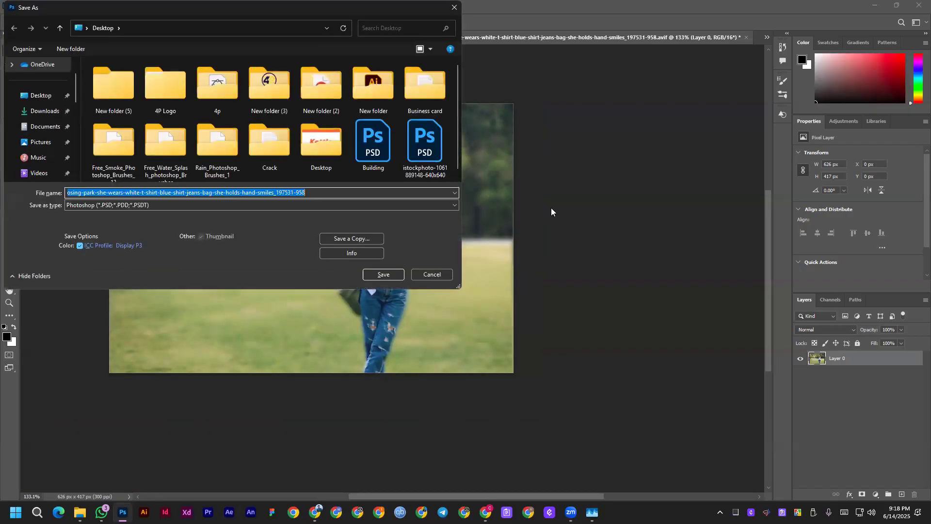
pyautogui.click(431, 272)
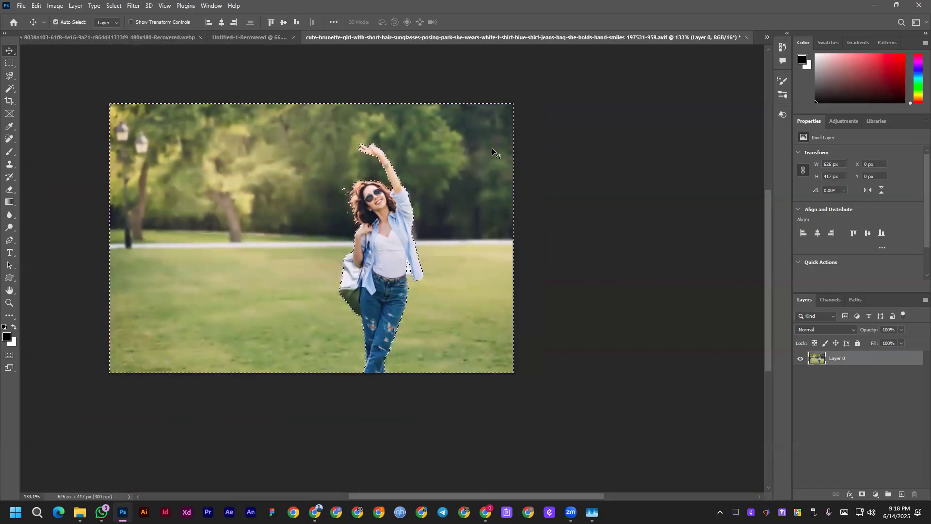
# Invert the selection back to the woman and sharpen her face and hair using the Sharpen tool with a 13 px brush at 50% strength.
pyautogui.click(114, 5)
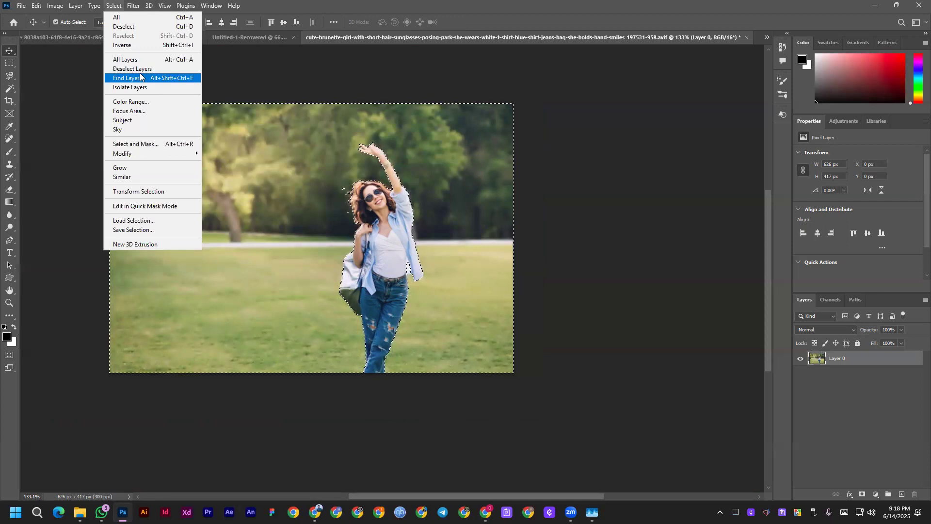
pyautogui.click(136, 45)
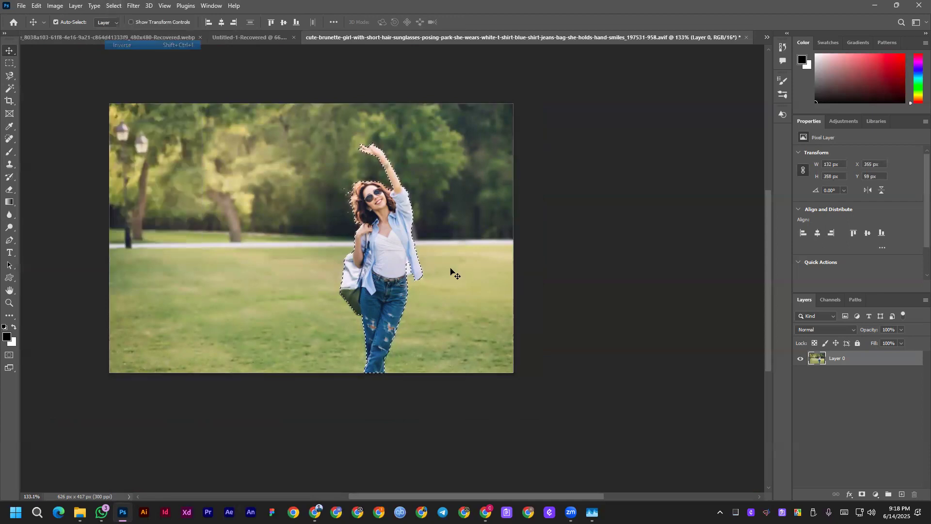
pyautogui.rightClick(10, 215)
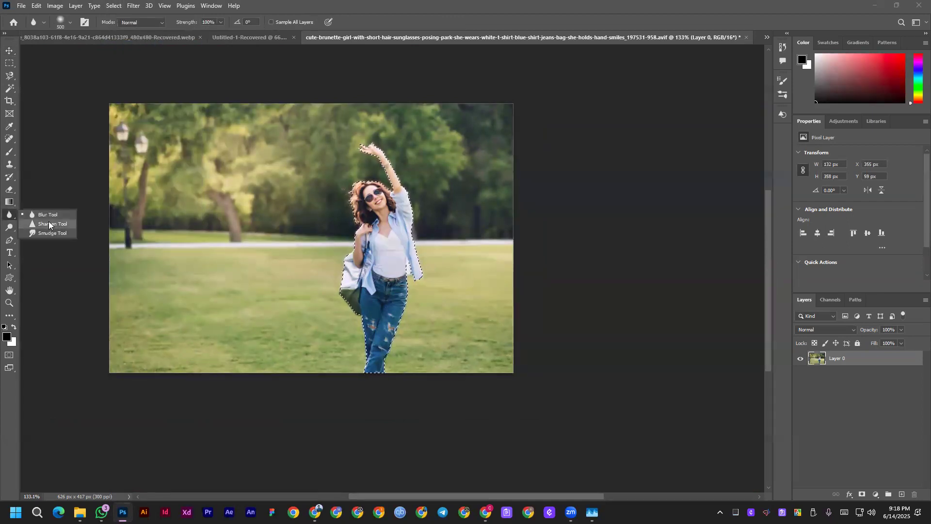
pyautogui.click(49, 223)
pyautogui.scroll(5, 373, 215)
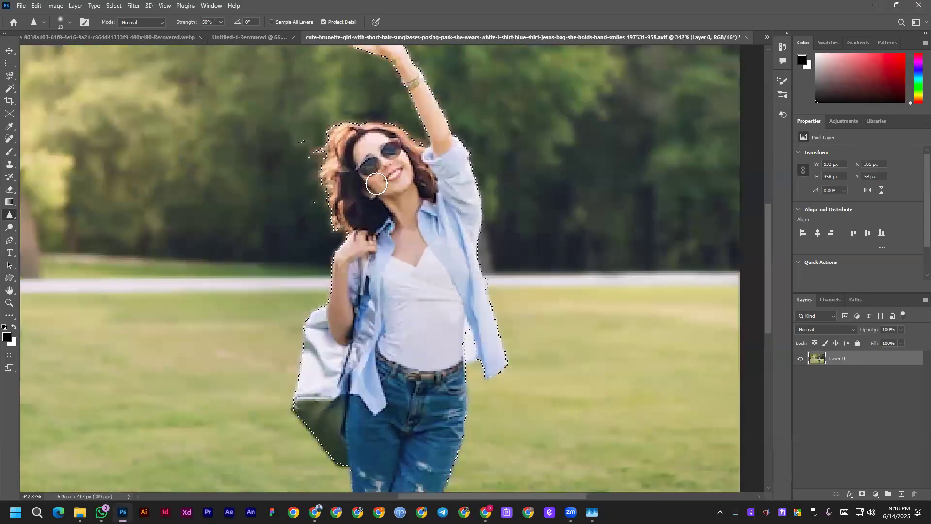
pyautogui.moveTo(389, 195)
pyautogui.mouseDown()
pyautogui.moveTo(368, 173)
pyautogui.moveTo(385, 192)
pyautogui.moveTo(394, 151)
pyautogui.moveTo(383, 139)
pyautogui.moveTo(349, 146)
pyautogui.moveTo(395, 156)
pyautogui.moveTo(351, 131)
pyautogui.mouseUp()
pyautogui.scroll(-5, 398, 184)
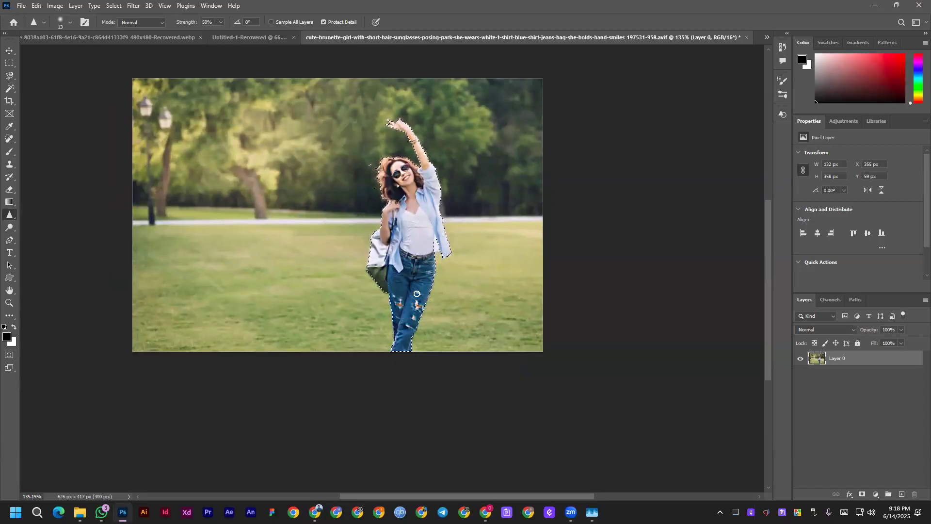
# Enlarge the Sharpen brush to 80 px and sharpen the woman's clothes, bag and upper body.
pyautogui.press('[')
pyautogui.press('[')
pyautogui.press('[')
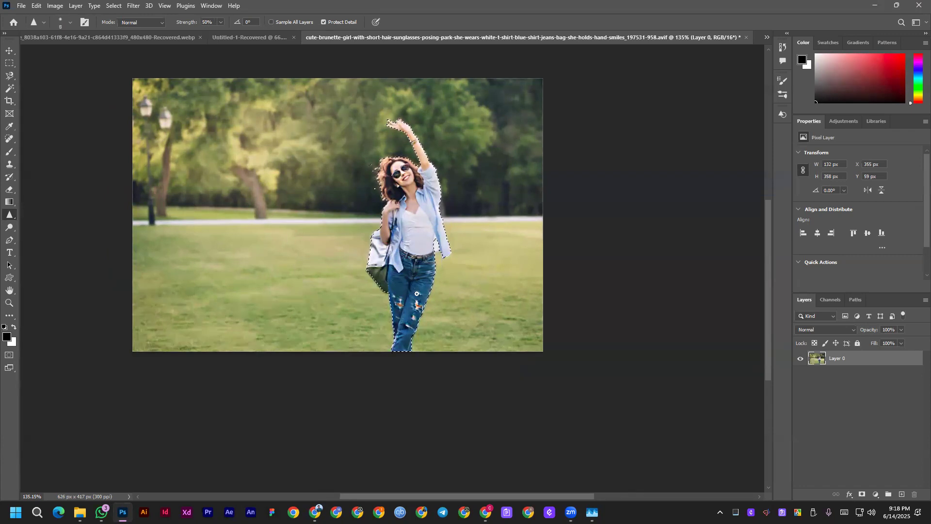
pyautogui.press(']')
pyautogui.press(']')
pyautogui.press(']')
pyautogui.press(']')
pyautogui.press(']')
pyautogui.press(']')
pyautogui.press(']')
pyautogui.press(']')
pyautogui.press(']')
pyautogui.press(']')
pyautogui.press(']')
pyautogui.press(']')
pyautogui.press(']')
pyautogui.moveTo(405, 248)
pyautogui.mouseDown()
pyautogui.moveTo(410, 172)
pyautogui.moveTo(392, 284)
pyautogui.moveTo(421, 212)
pyautogui.moveTo(407, 274)
pyautogui.moveTo(399, 267)
pyautogui.moveTo(401, 303)
pyautogui.moveTo(396, 272)
pyautogui.moveTo(361, 322)
pyautogui.moveTo(369, 220)
pyautogui.moveTo(420, 130)
pyautogui.moveTo(396, 104)
pyautogui.moveTo(436, 156)
pyautogui.moveTo(397, 200)
pyautogui.mouseUp()
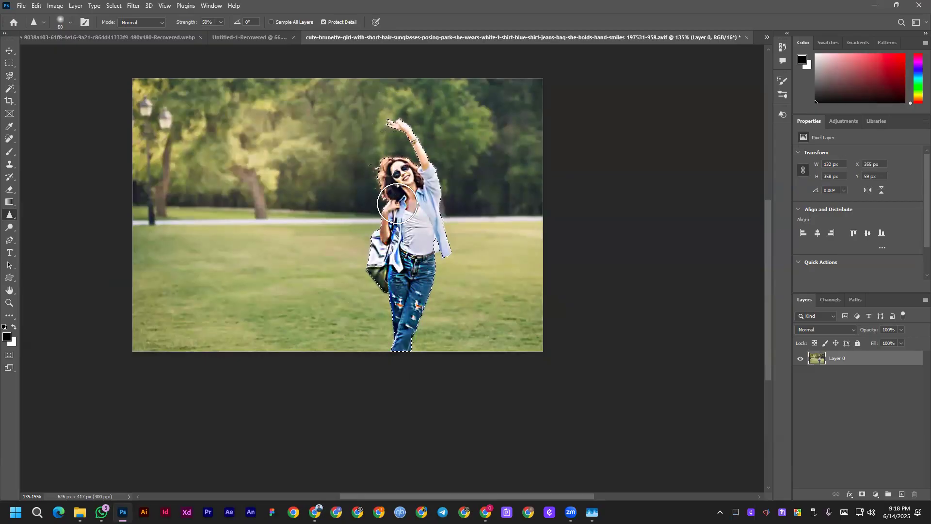
# Deselect the woman and activate the Move tool to inspect the sharpened figure up close.
pyautogui.hotkey('ctrl', 'd')
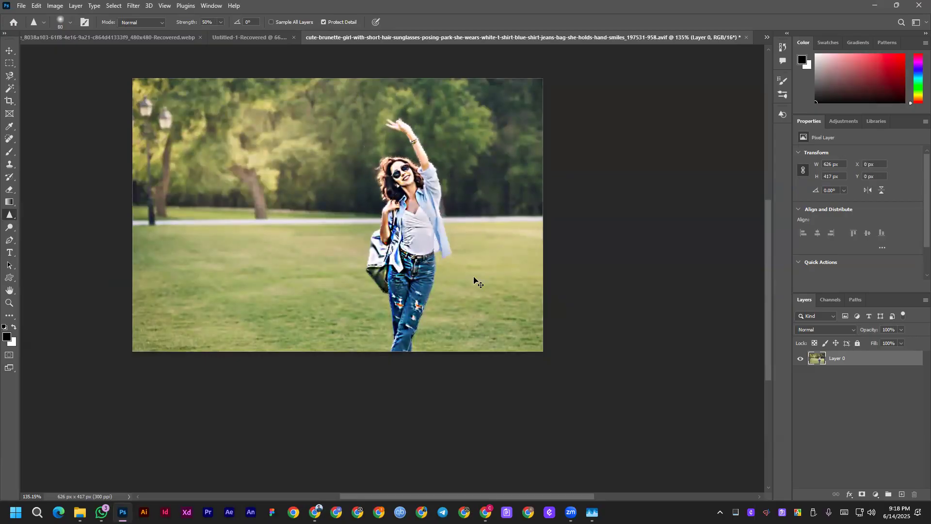
pyautogui.click(8, 53)
pyautogui.scroll(5, 420, 204)
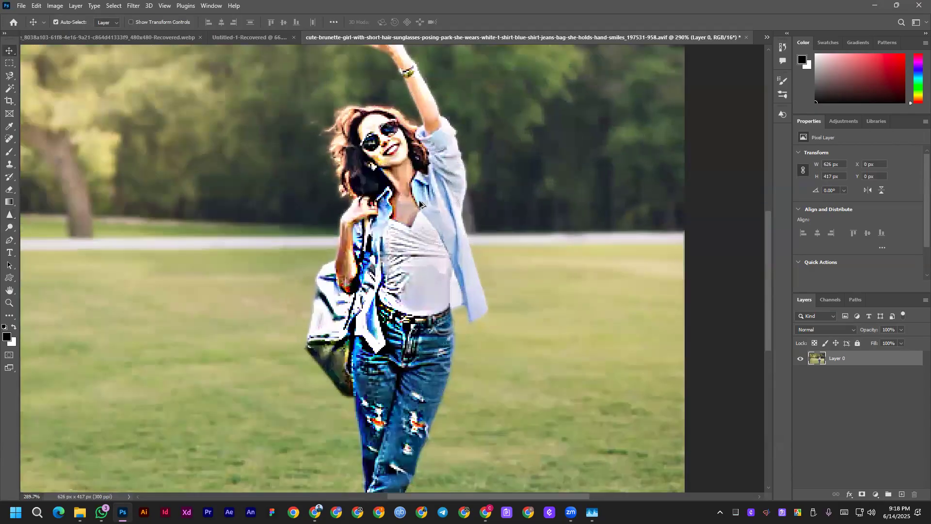
# Reactivate the Sharpen tool and lower its strength to 27%.
pyautogui.scroll(-4, 421, 198)
pyautogui.scroll(6, 412, 146)
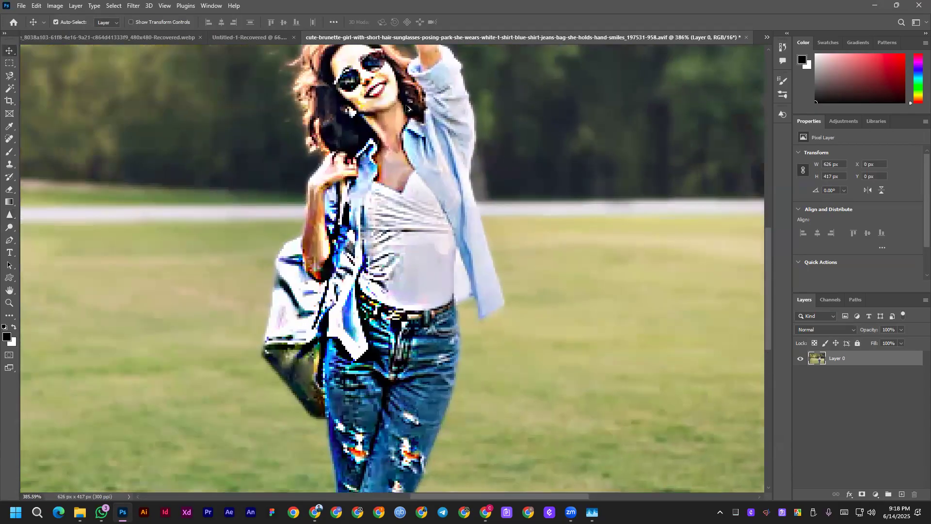
pyautogui.scroll(-5, 374, 281)
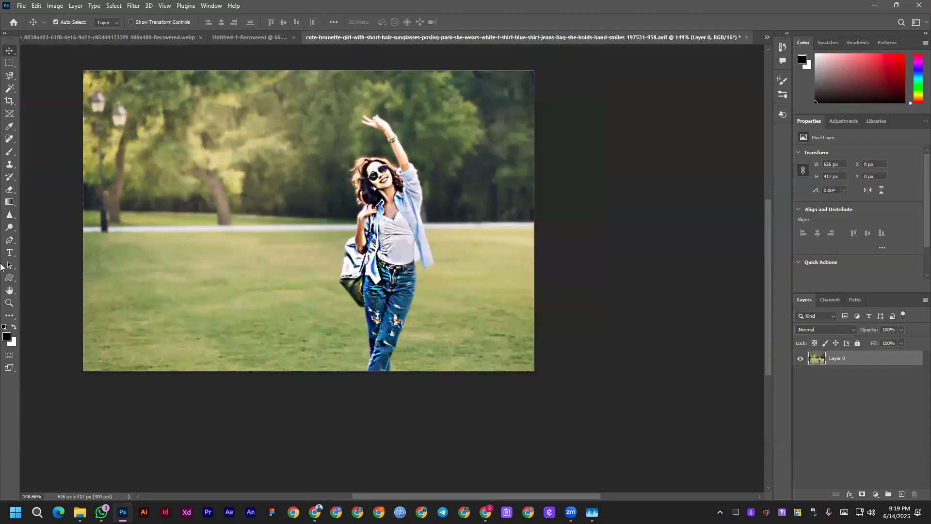
pyautogui.rightClick(8, 216)
pyautogui.click(39, 224)
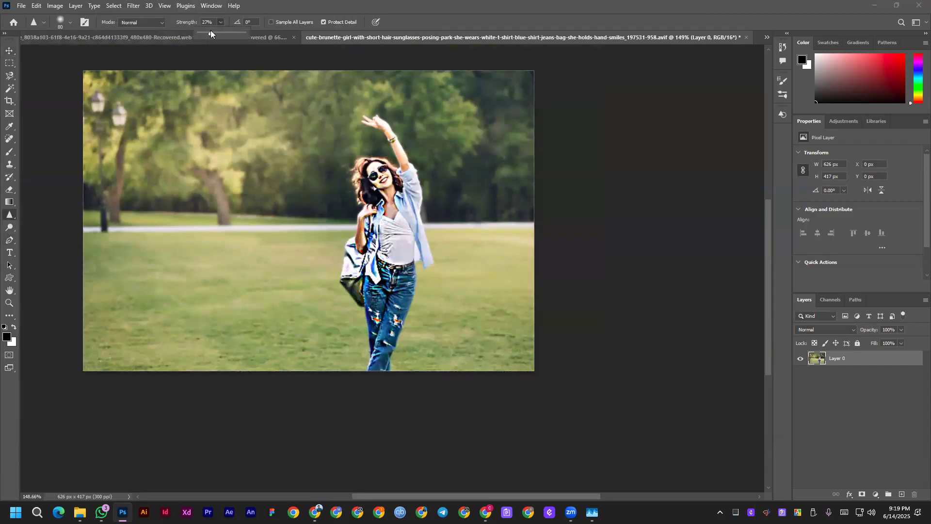
# Open the 1000_F_567405099 JPG portrait of a man on a boat from the Desktop folder.
pyautogui.click(21, 5)
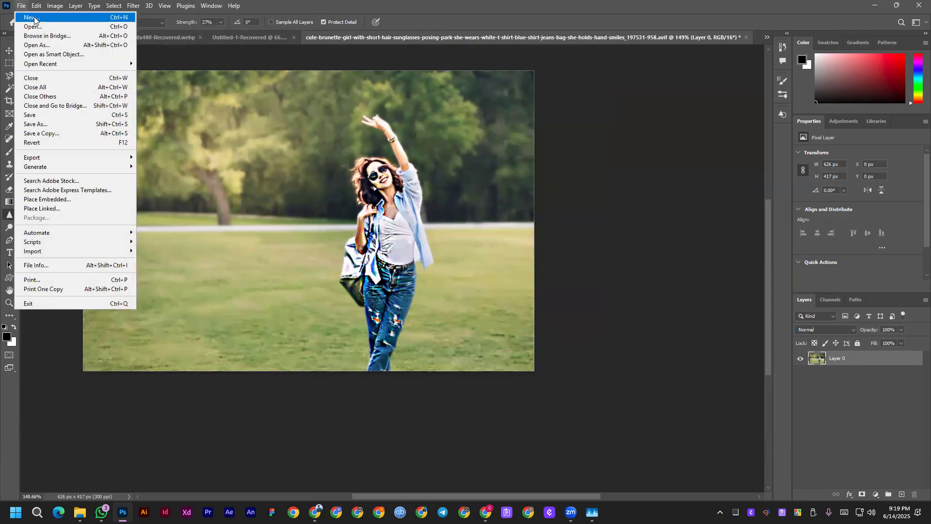
pyautogui.click(332, 147)
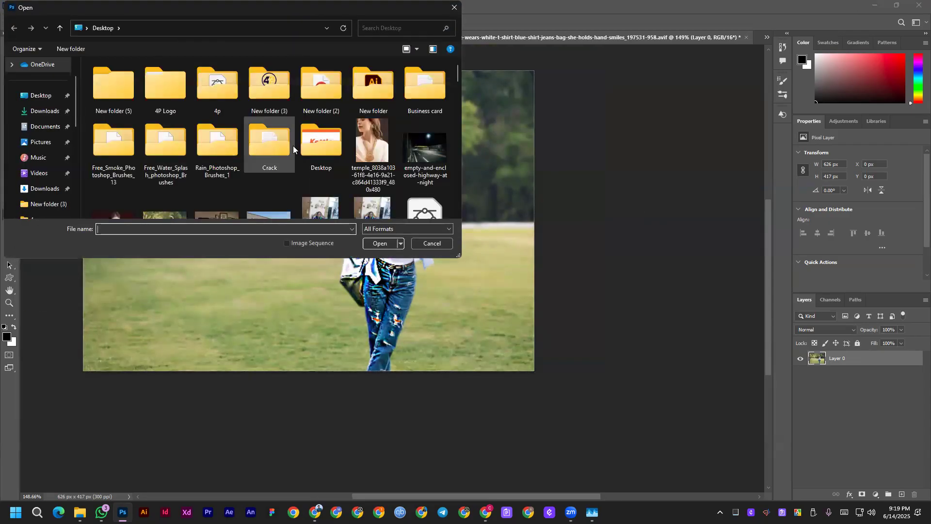
pyautogui.scroll(-5, 294, 145)
pyautogui.scroll(-6, 193, 157)
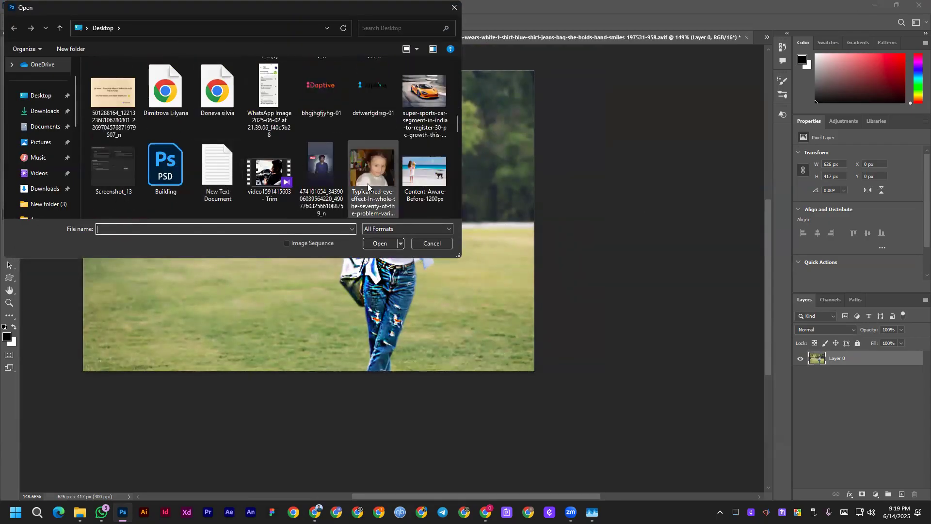
pyautogui.scroll(-3, 300, 185)
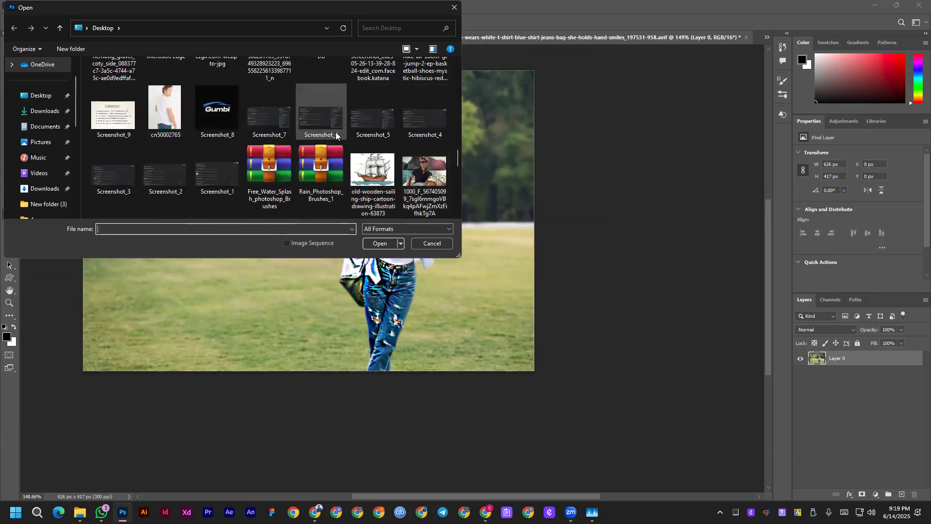
pyautogui.scroll(-3, 334, 155)
pyautogui.scroll(2, 388, 145)
pyautogui.click(413, 138)
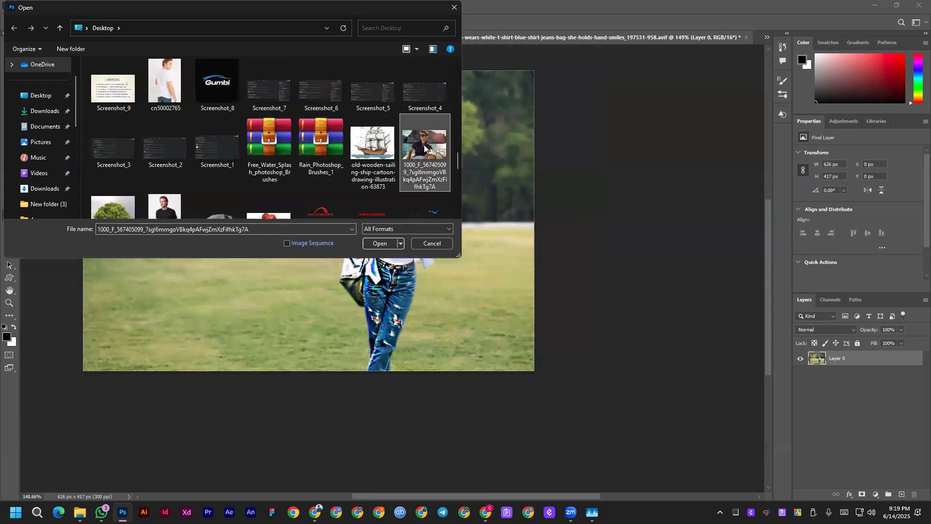
pyautogui.doubleClick(424, 145)
pyautogui.scroll(3, 397, 208)
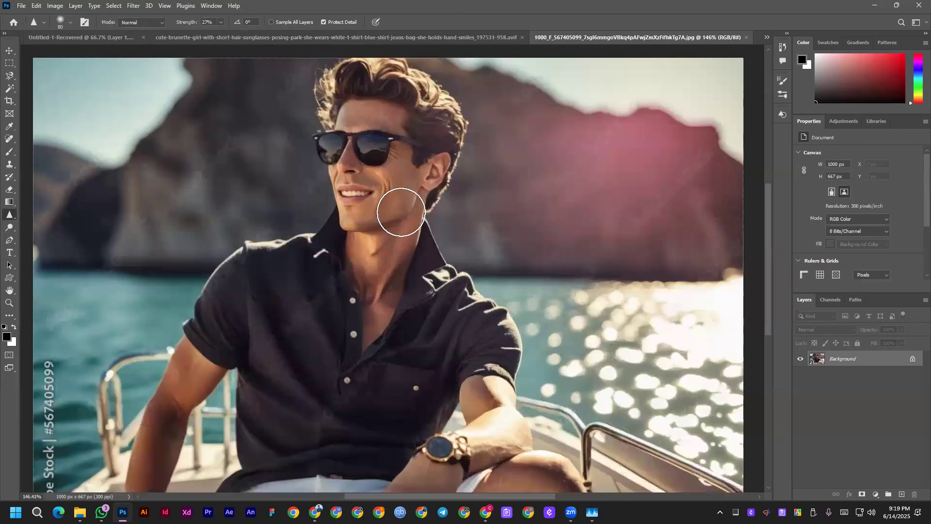
pyautogui.scroll(-3, 401, 212)
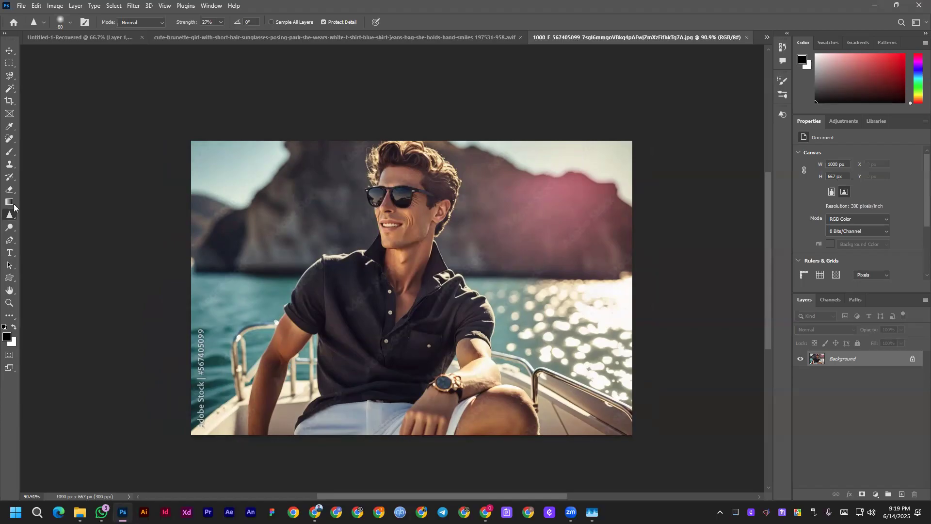
# Unlock the boat portrait's background layer and sharpen the man's face at 12% strength.
pyautogui.click(914, 360)
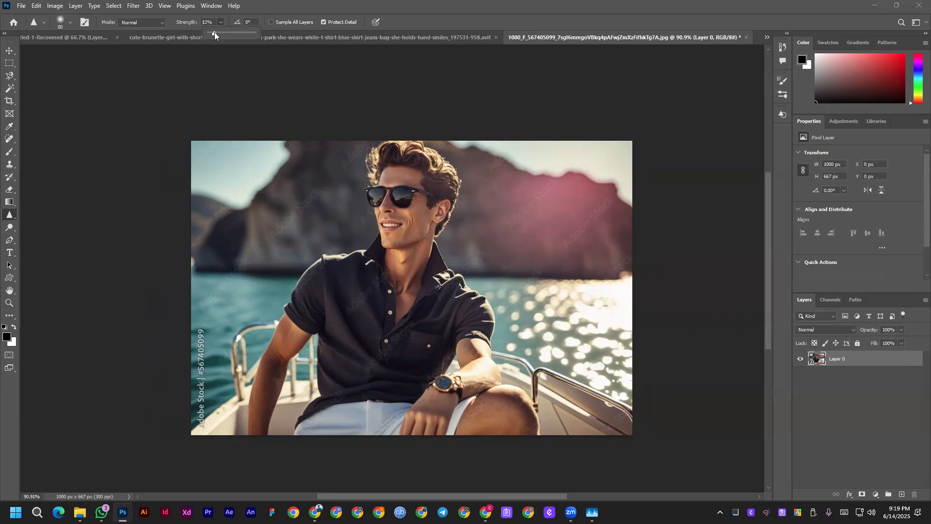
pyautogui.moveTo(400, 187); pyautogui.dragTo(414, 188)
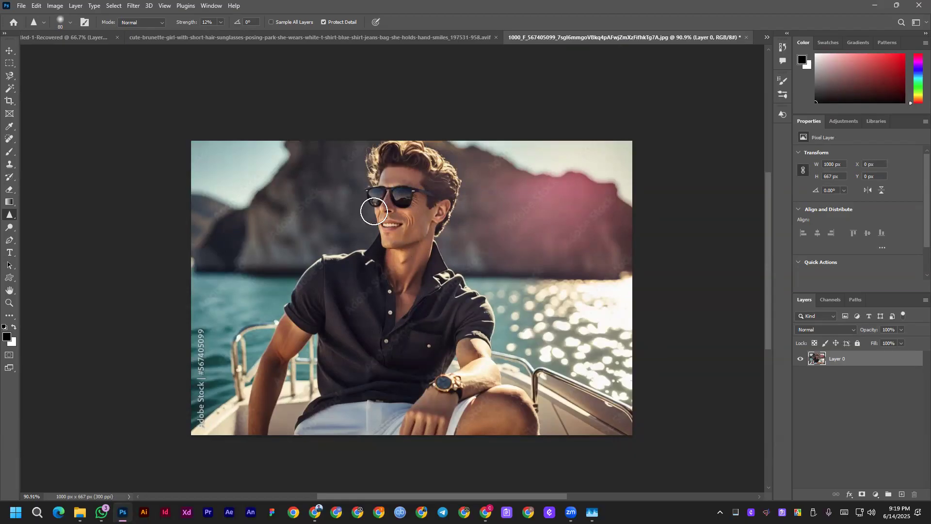
pyautogui.scroll(5, 402, 194)
pyautogui.scroll(-2, 388, 314)
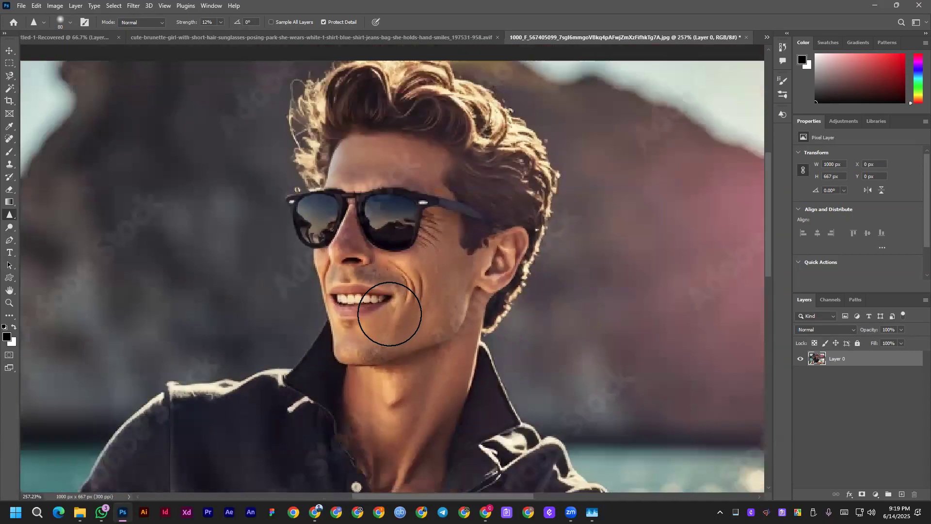
pyautogui.scroll(-2, 453, 316)
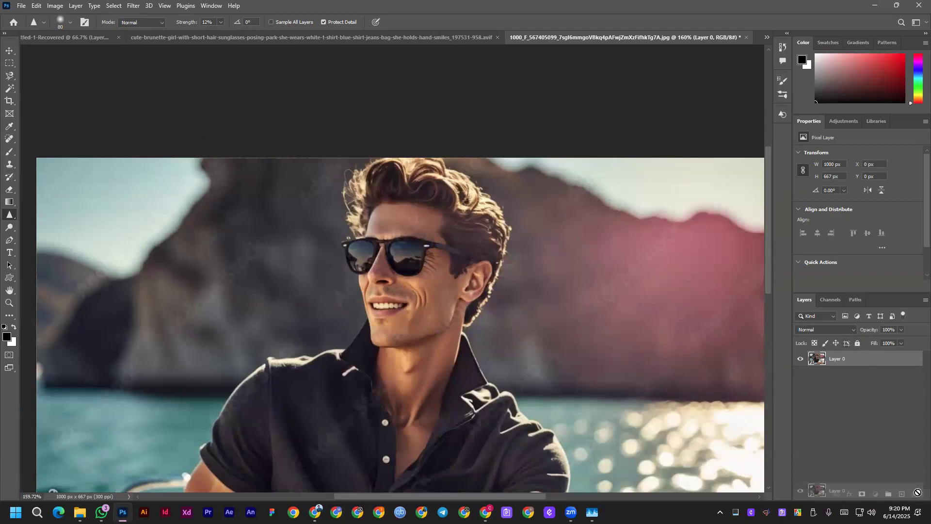
# Add an empty layer, delete the photo layer and try to reopen the same portrait from the Desktop folder.
pyautogui.click(901, 495)
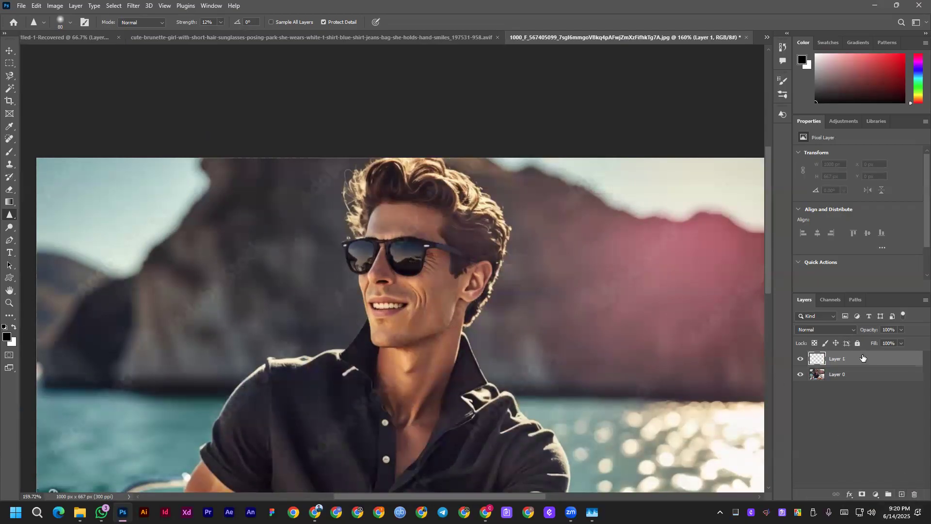
pyautogui.moveTo(859, 376); pyautogui.dragTo(915, 495)
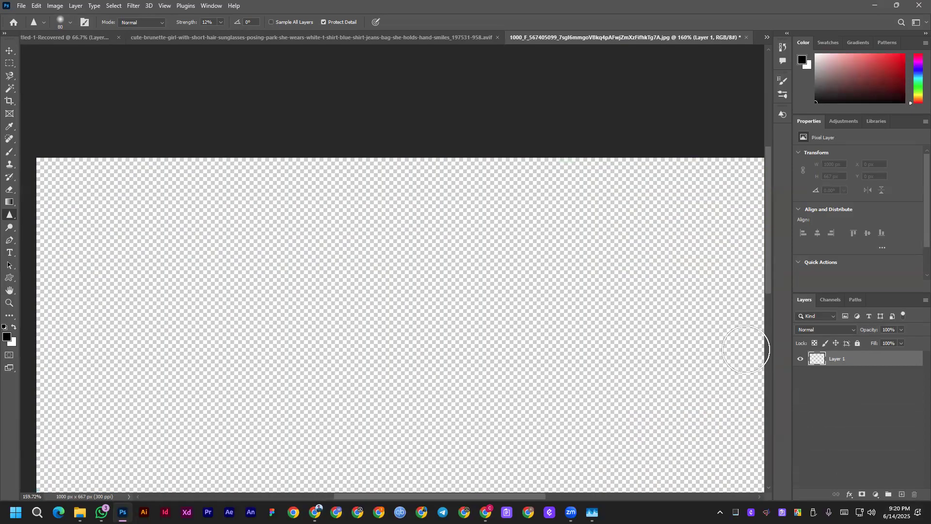
pyautogui.click(22, 6)
pyautogui.click(43, 28)
pyautogui.scroll(-5, 389, 160)
pyautogui.scroll(-8, 389, 160)
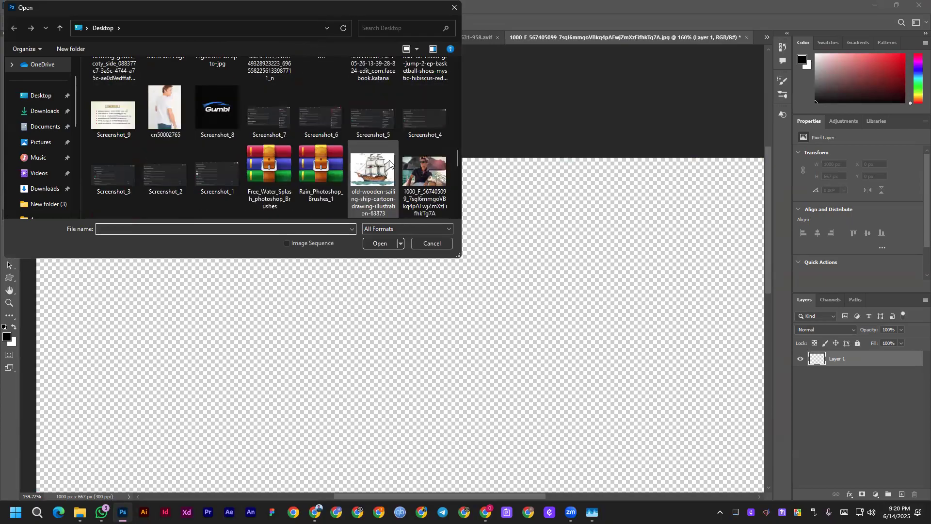
pyautogui.scroll(3, 389, 160)
pyautogui.click(417, 148)
pyautogui.doubleClick(416, 149)
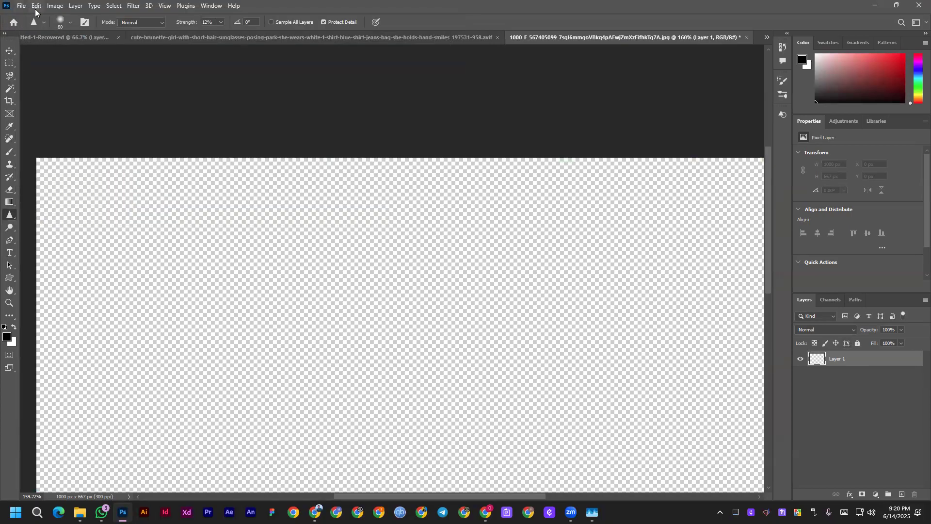
pyautogui.scroll(-3, 706, 183)
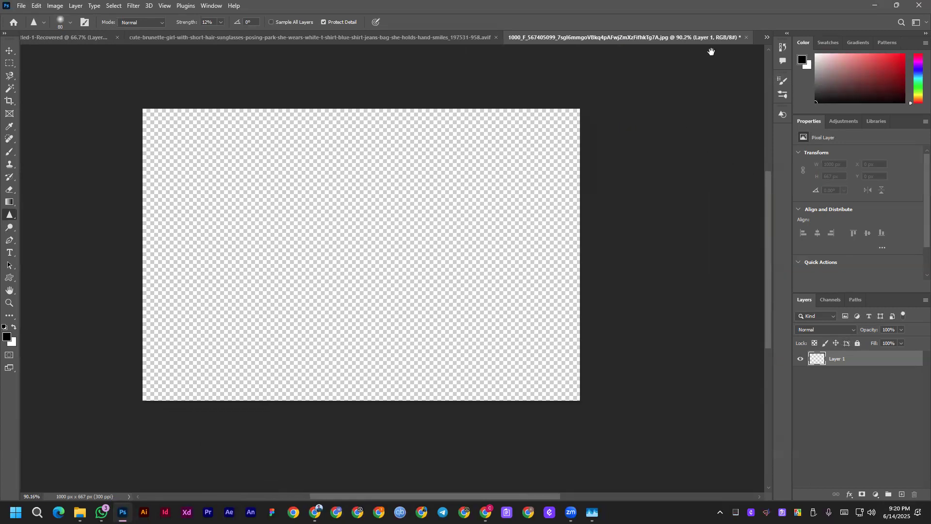
# Detach the emptied portrait document into a floating window and close it without saving.
pyautogui.moveTo(674, 39); pyautogui.dragTo(421, 105)
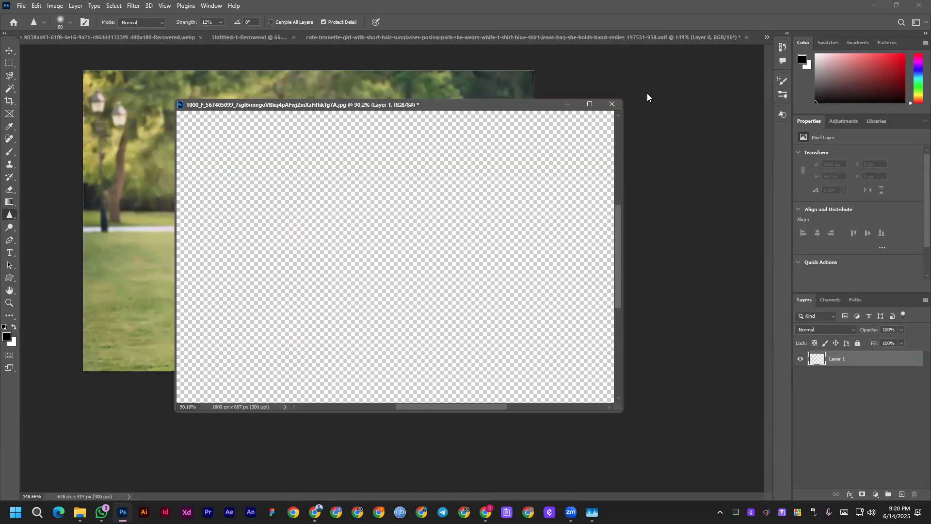
pyautogui.click(613, 104)
pyautogui.click(446, 197)
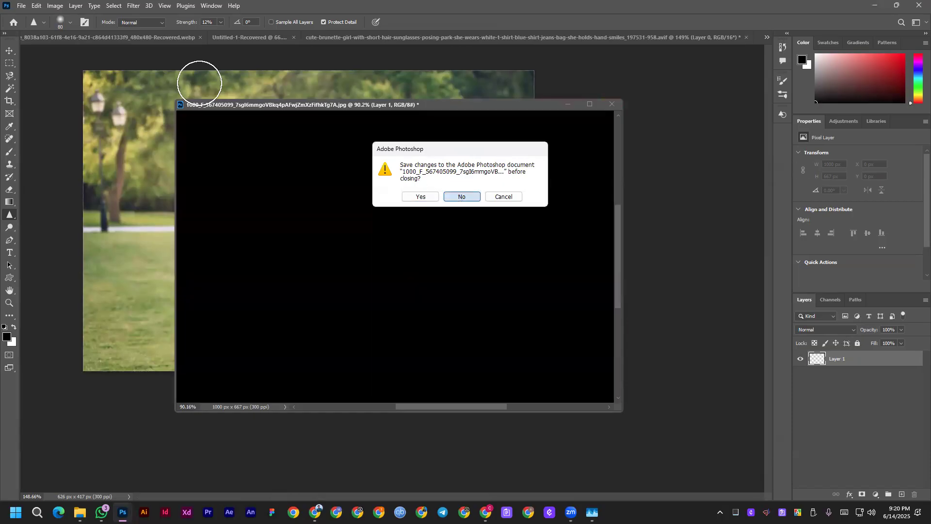
# Open a fresh copy of the 1000_F_567405099 boat portrait from the Desktop folder.
pyautogui.click(21, 6)
pyautogui.click(34, 26)
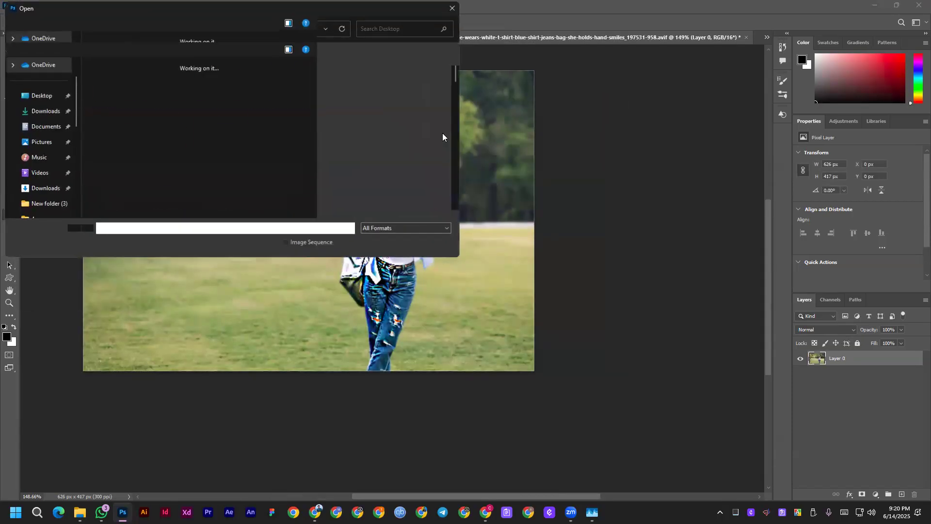
pyautogui.scroll(-6, 397, 148)
pyautogui.scroll(-8, 397, 149)
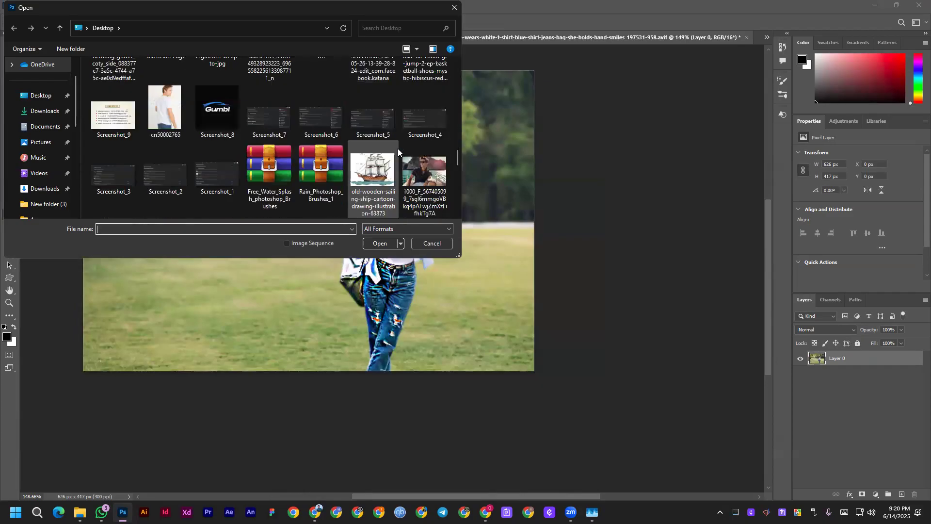
pyautogui.doubleClick(426, 176)
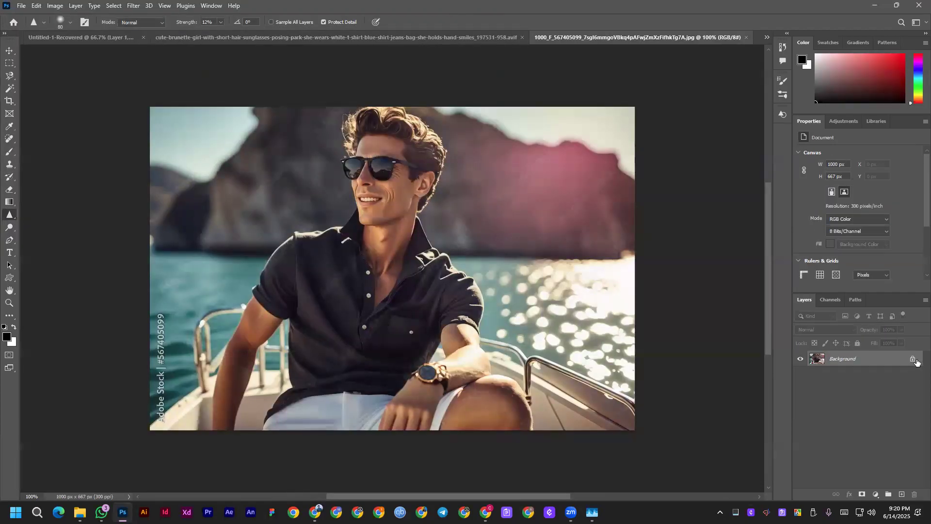
# Unlock the photo layer, duplicate it and sharpen the man on the duplicate at 12% strength.
pyautogui.moveTo(874, 385); pyautogui.dragTo(903, 498)
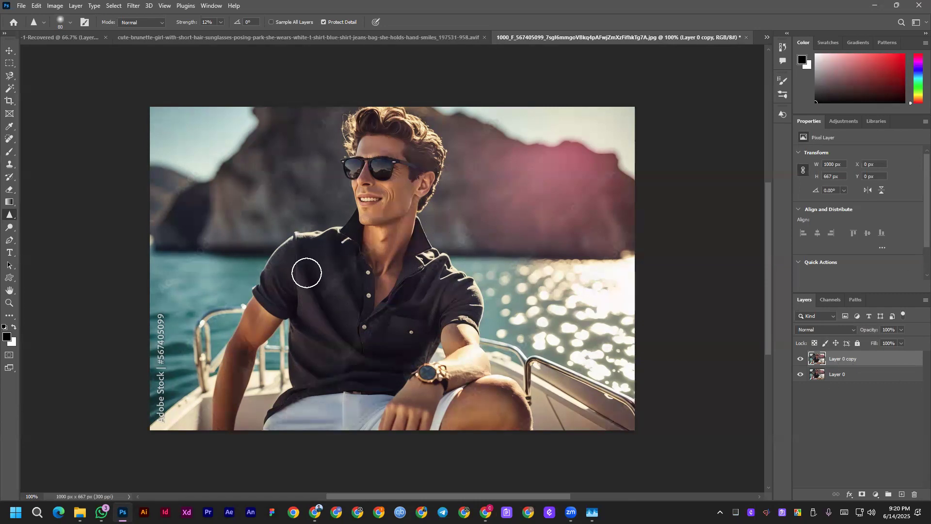
pyautogui.click(799, 359)
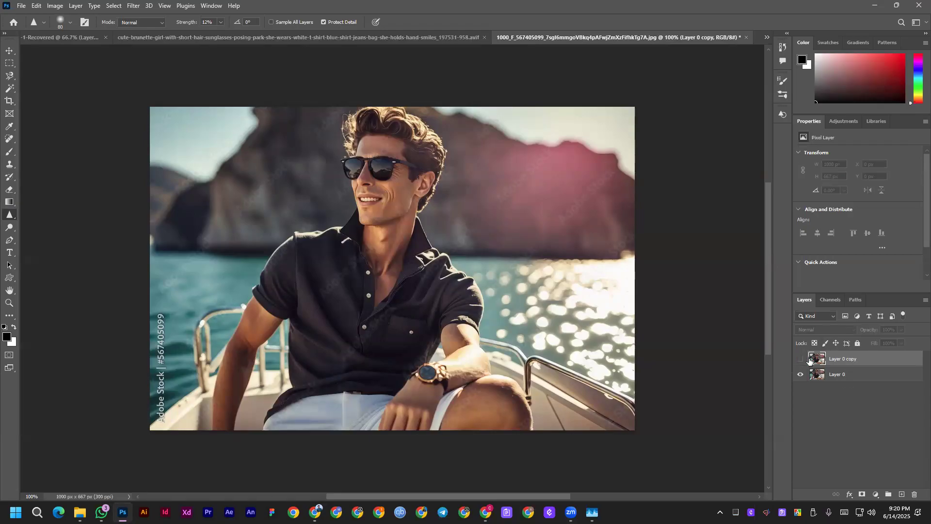
pyautogui.click(801, 360)
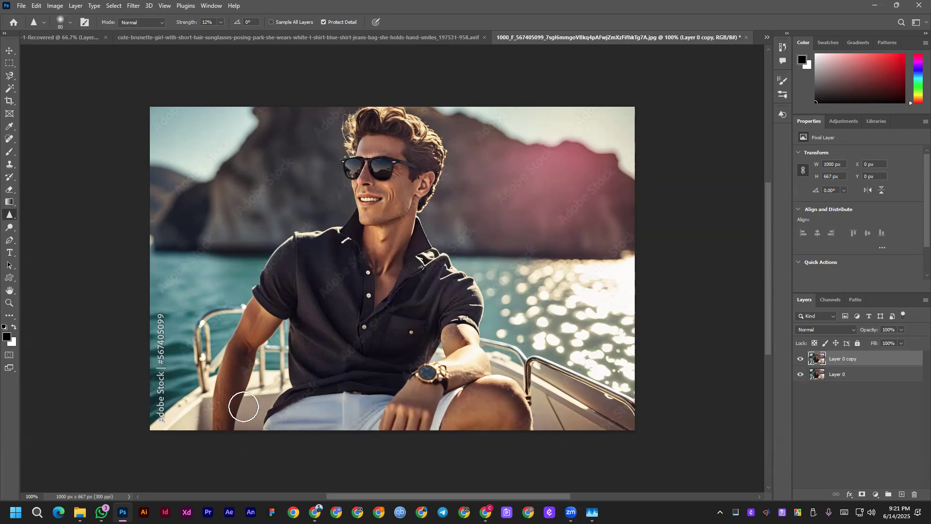
# Compare the sharpened duplicate with the original, in full view and close to the face, by toggling the duplicate's visibility.
pyautogui.click(801, 359)
pyautogui.click(801, 361)
pyautogui.click(801, 362)
pyautogui.click(800, 361)
pyautogui.scroll(8, 383, 190)
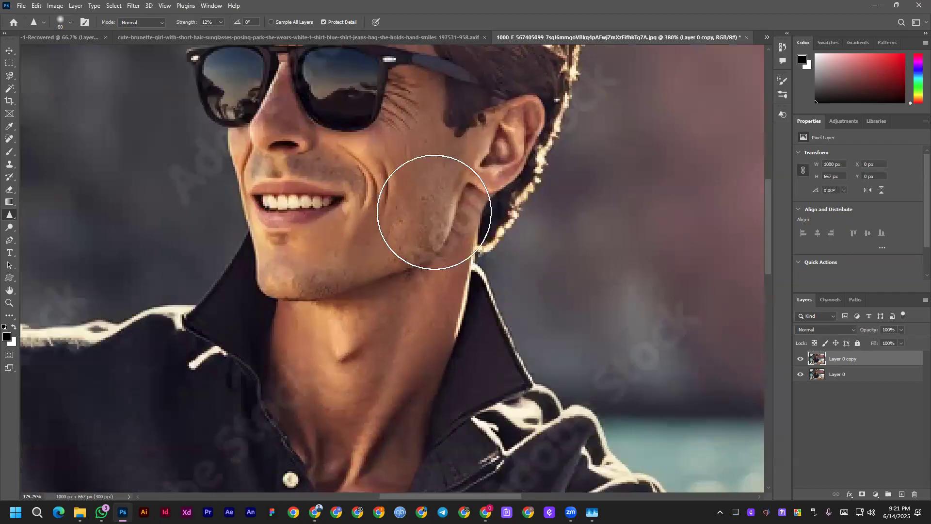
pyautogui.click(801, 361)
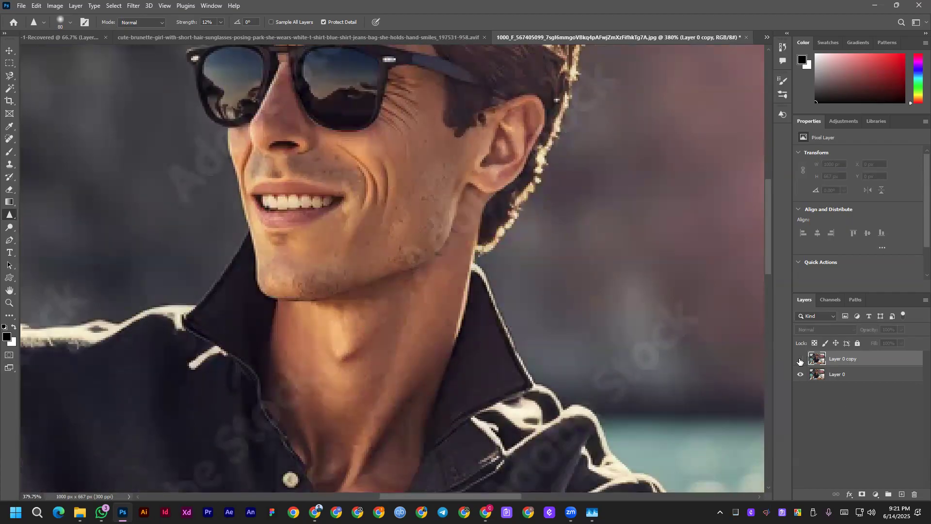
pyautogui.click(801, 360)
pyautogui.click(800, 361)
pyautogui.click(800, 360)
pyautogui.click(801, 362)
pyautogui.click(800, 361)
pyautogui.click(801, 361)
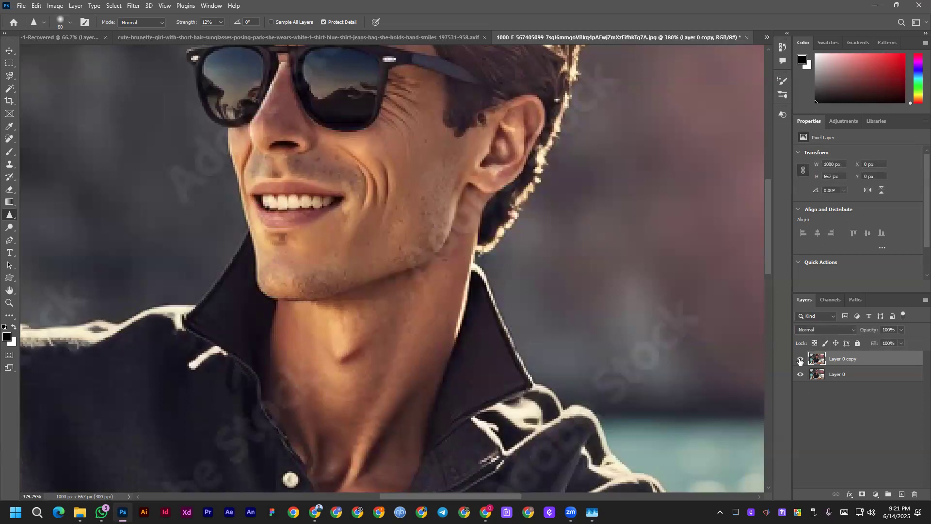
pyautogui.click(800, 361)
pyautogui.scroll(-3, 339, 163)
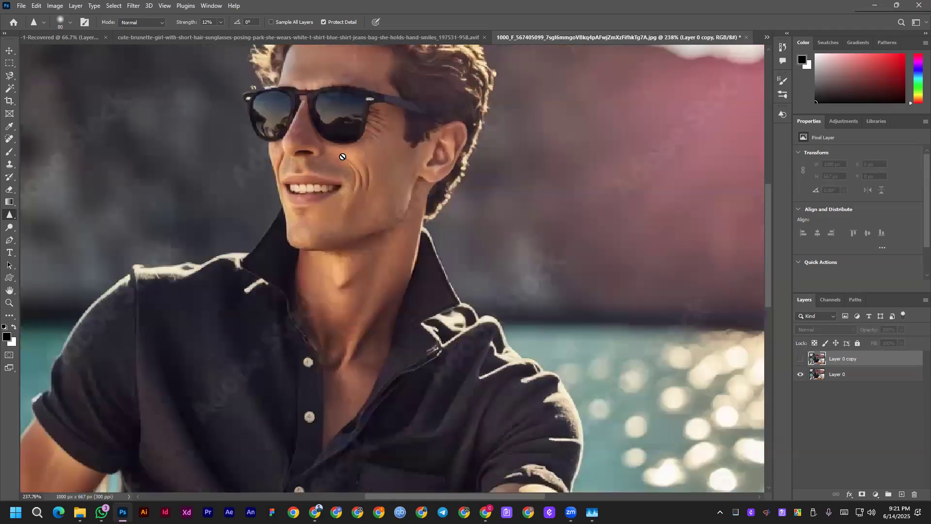
pyautogui.scroll(-2, 343, 157)
pyautogui.click(800, 359)
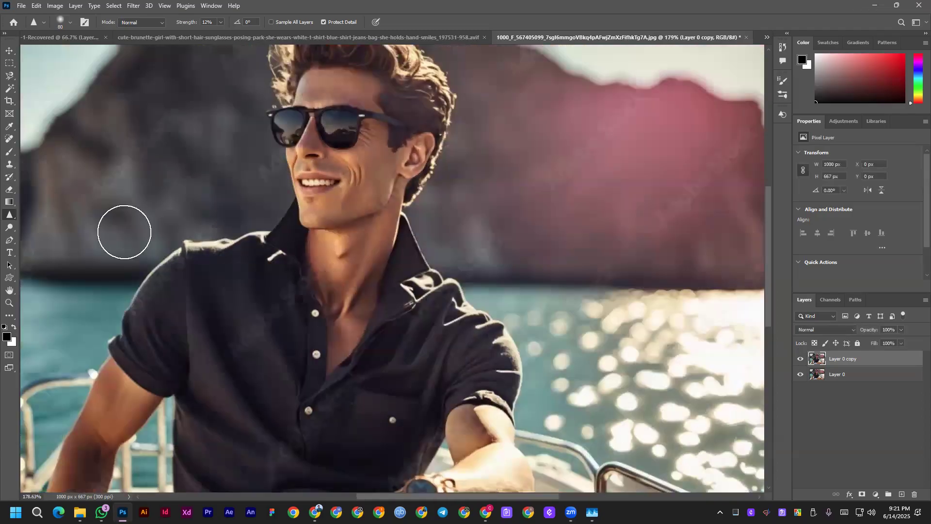
# Blur the glittering water and boat rail beside the man using the Blur tool with a 200 px brush at 100% strength.
pyautogui.rightClick(7, 216)
pyautogui.click(42, 215)
pyautogui.scroll(-3, 464, 296)
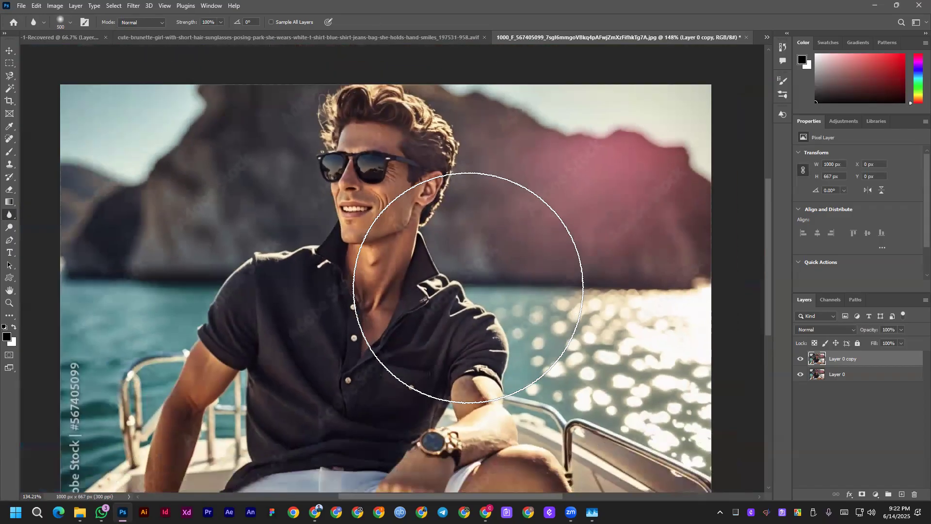
pyautogui.press('[')
pyautogui.press('[')
pyautogui.press('[')
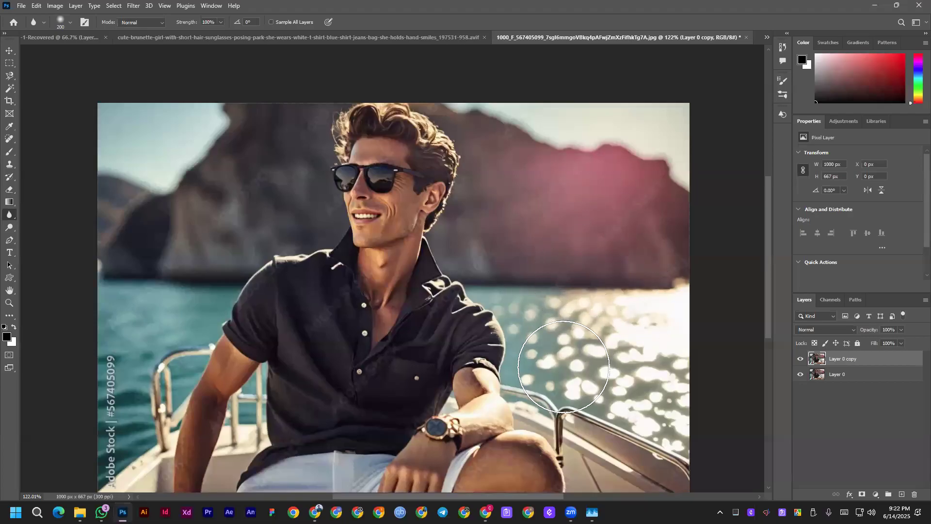
pyautogui.moveTo(616, 449)
pyautogui.mouseDown()
pyautogui.moveTo(596, 427)
pyautogui.moveTo(667, 459)
pyautogui.mouseUp()
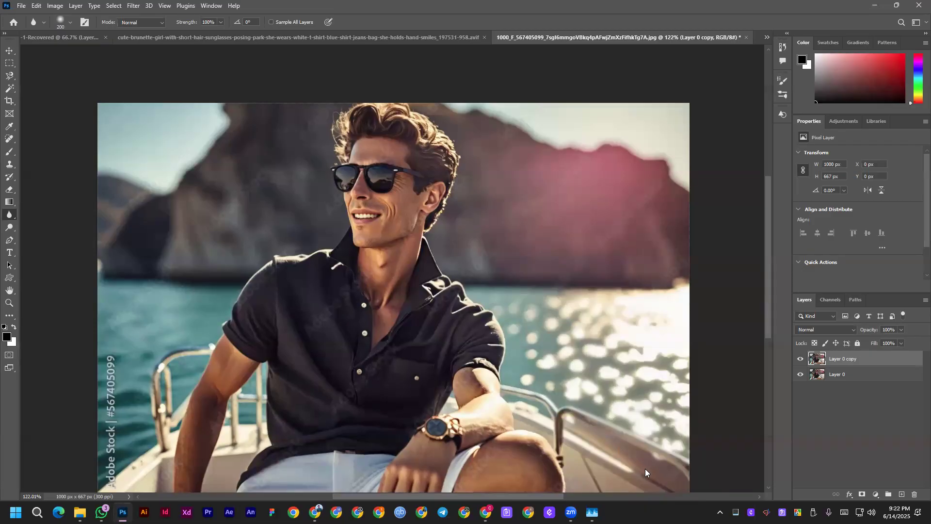
# Blur the Adobe Stock watermark, water and boat rail beside the man's bent arm, reducing the Blur tool's strength to 35% for the last stroke.
pyautogui.scroll(-2, 129, 361)
pyautogui.moveTo(156, 385)
pyautogui.mouseDown()
pyautogui.moveTo(129, 349)
pyautogui.moveTo(144, 329)
pyautogui.moveTo(151, 343)
pyautogui.moveTo(118, 411)
pyautogui.mouseUp()
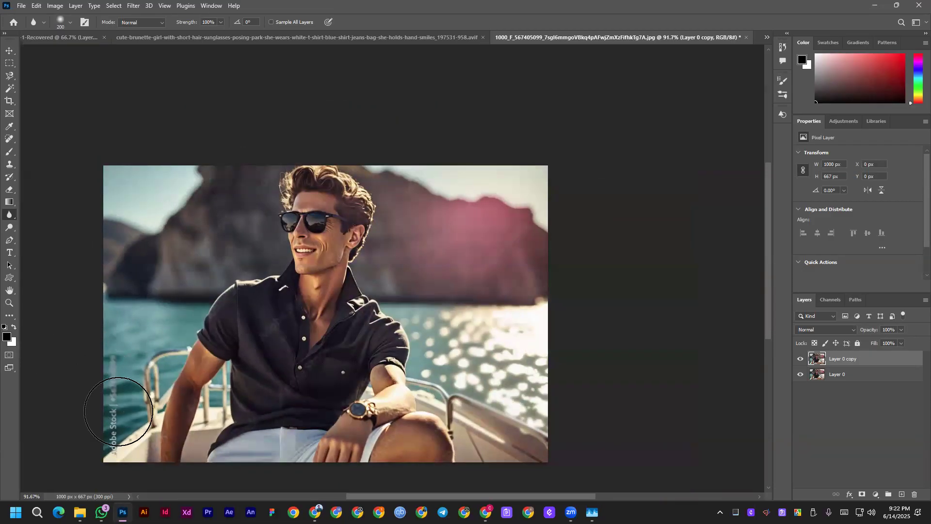
pyautogui.scroll(-1, 453, 358)
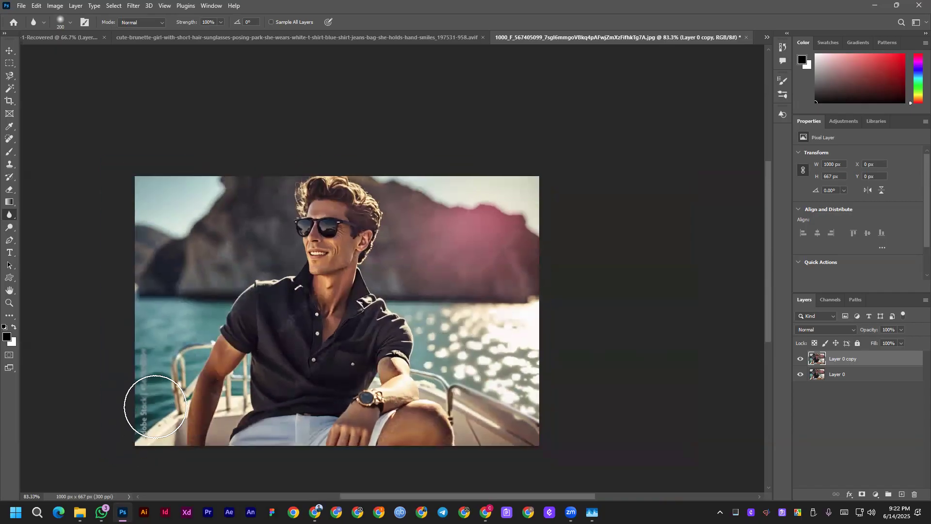
pyautogui.scroll(5, 383, 394)
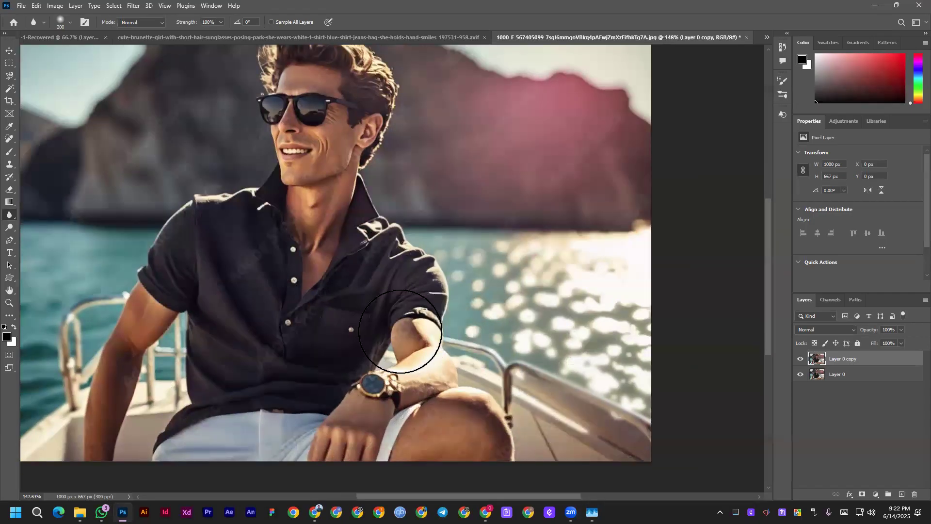
pyautogui.scroll(-3, 187, 188)
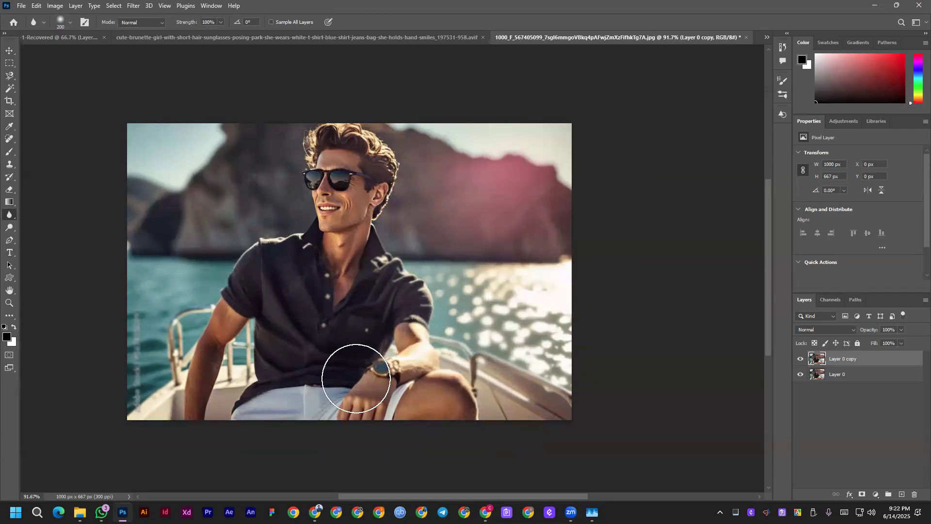
pyautogui.click(220, 22)
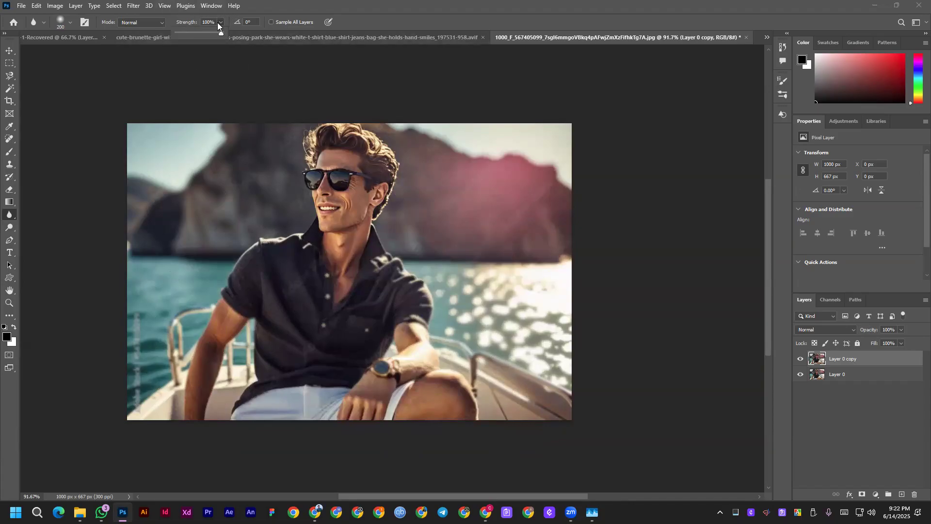
pyautogui.moveTo(214, 359)
pyautogui.mouseDown()
pyautogui.moveTo(263, 302)
pyautogui.moveTo(218, 347)
pyautogui.moveTo(242, 331)
pyautogui.moveTo(222, 365)
pyautogui.moveTo(256, 350)
pyautogui.moveTo(215, 359)
pyautogui.moveTo(226, 303)
pyautogui.moveTo(230, 348)
pyautogui.moveTo(182, 390)
pyautogui.moveTo(187, 340)
pyautogui.moveTo(155, 308)
pyautogui.mouseUp()
# Compare the blurred duplicate with the original by toggling the duplicate's visibility, leaving the duplicate hidden.
pyautogui.click(801, 360)
pyautogui.click(801, 359)
pyautogui.click(800, 359)
pyautogui.click(800, 359)
pyautogui.click(801, 361)
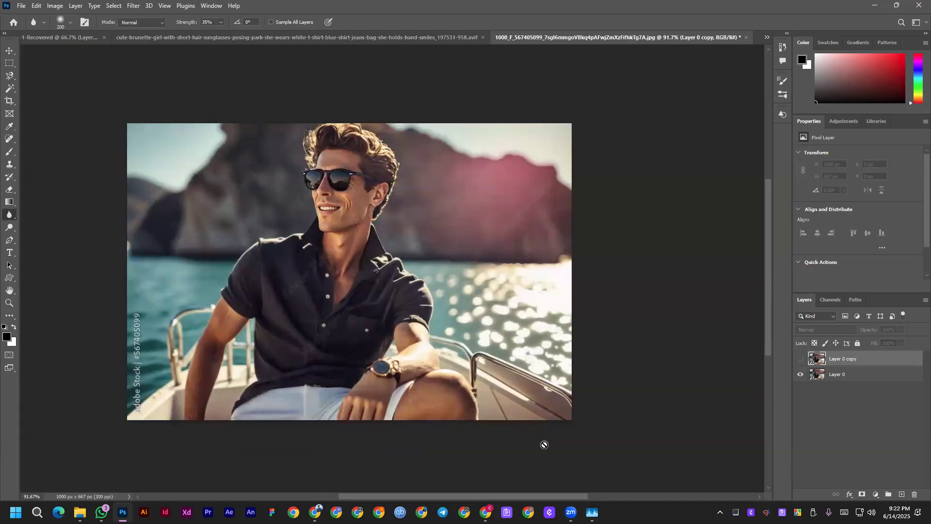
pyautogui.hotkey('ctrl', 'o')
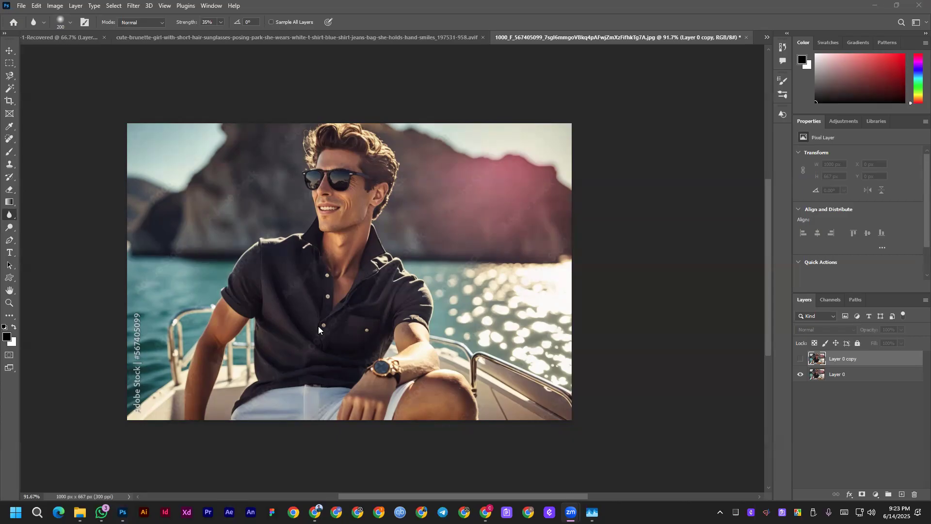
pyautogui.click(169, 498)
pyautogui.press('Escape')
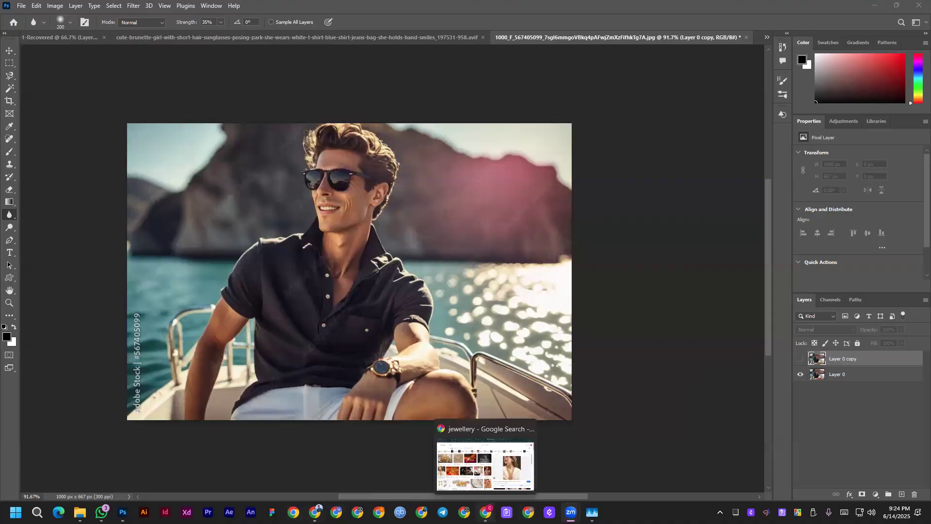
# Switch to Chrome, open the DIT-Graphic Design Online (Batch 313) Facebook group in a new tab and select its address.
pyautogui.click(486, 512)
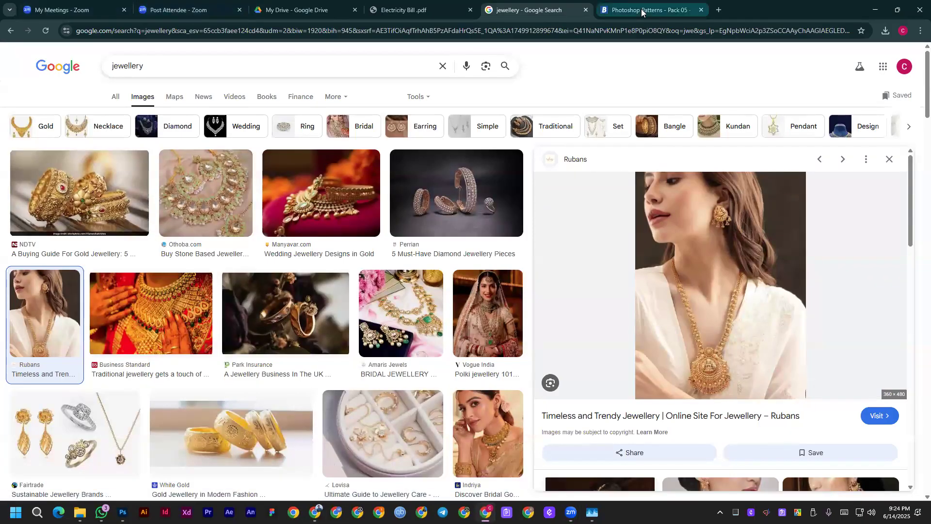
pyautogui.click(719, 10)
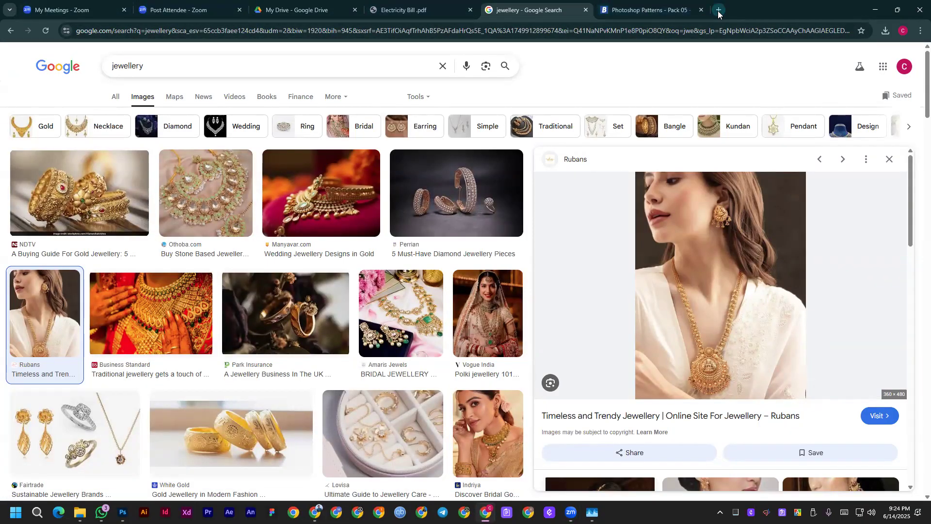
pyautogui.click(359, 31)
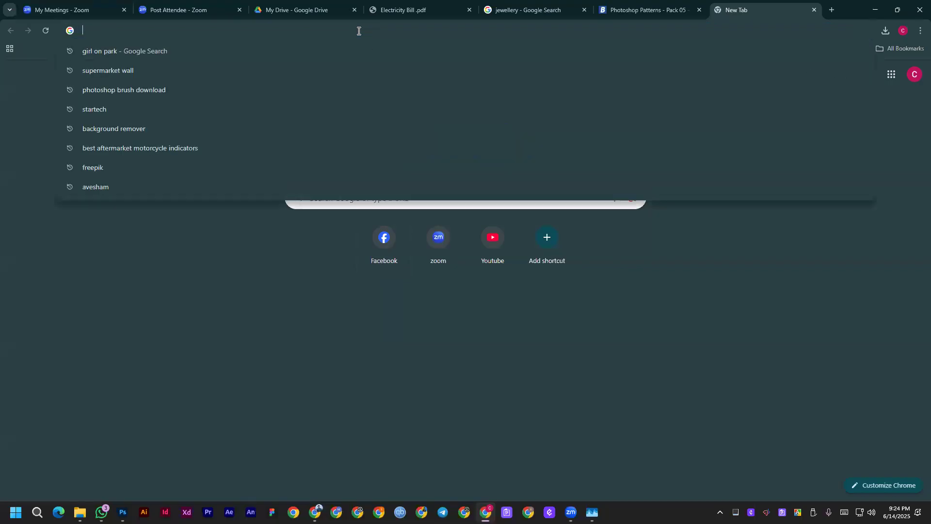
pyautogui.write('313')
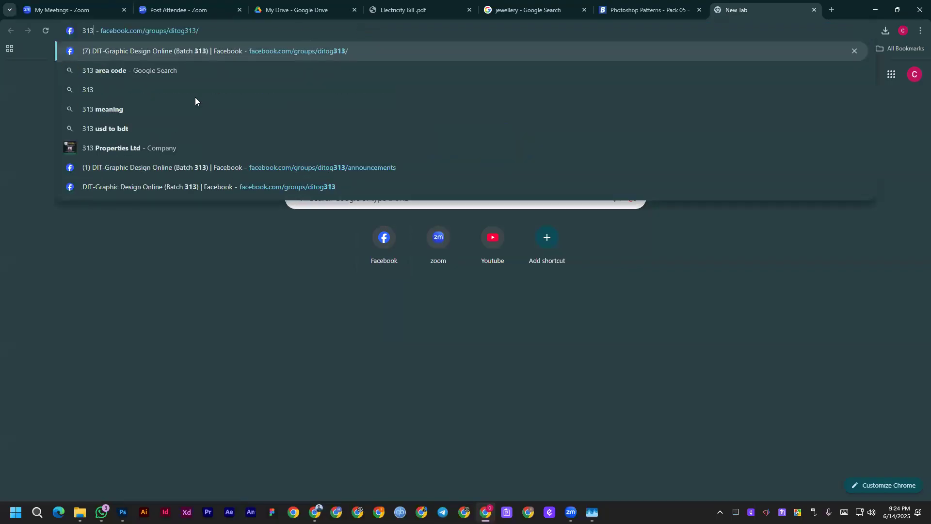
pyautogui.click(225, 53)
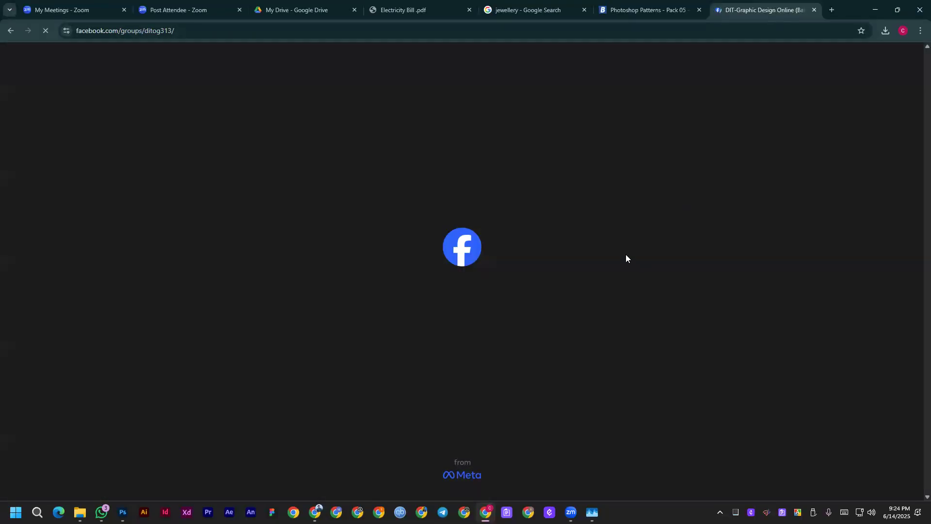
pyautogui.click(221, 30)
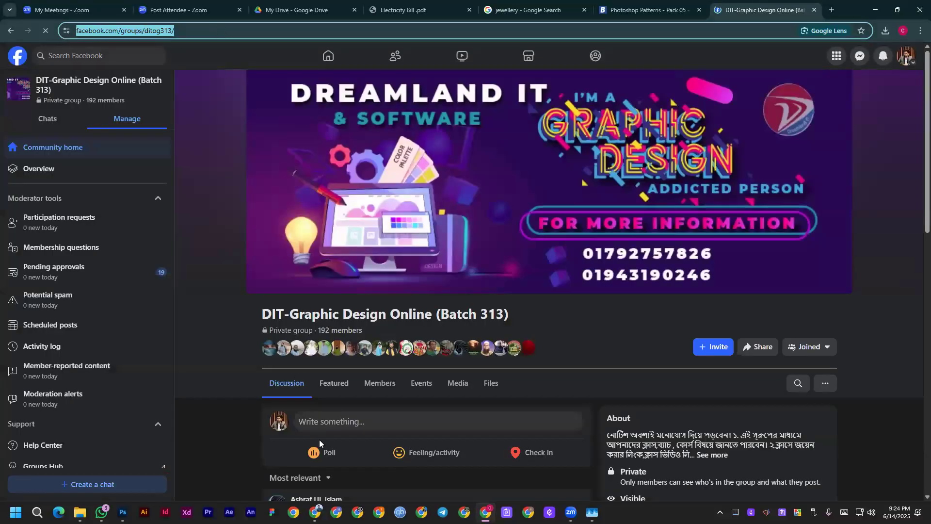
pyautogui.scroll(-3, 548, 286)
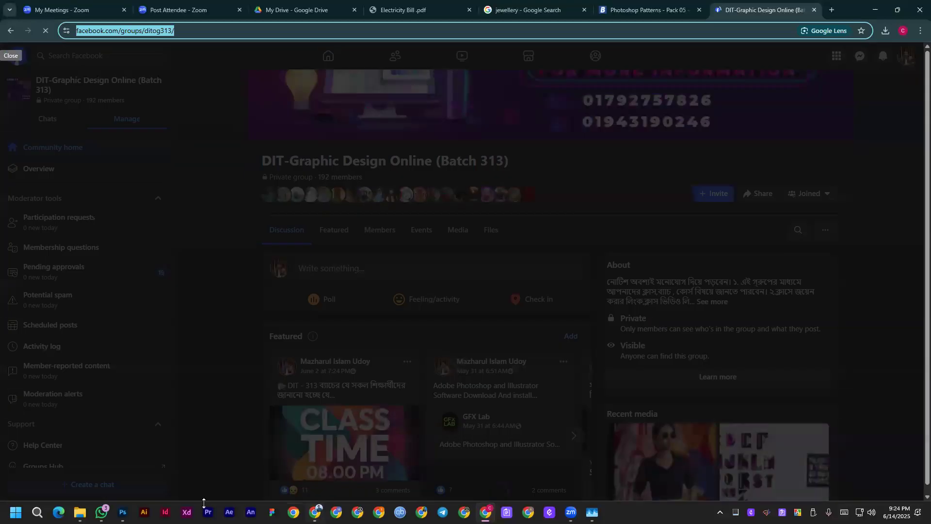
# Dismiss Facebook's notification request and view the DIT Graphic Design - 313 group chat in WhatsApp, minimizing it when done.
pyautogui.click(101, 512)
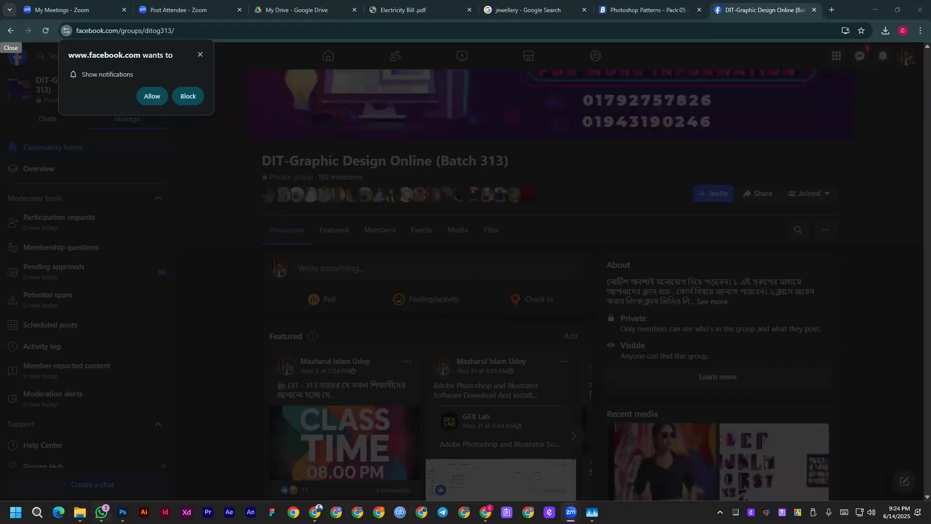
pyautogui.moveTo(101, 513)
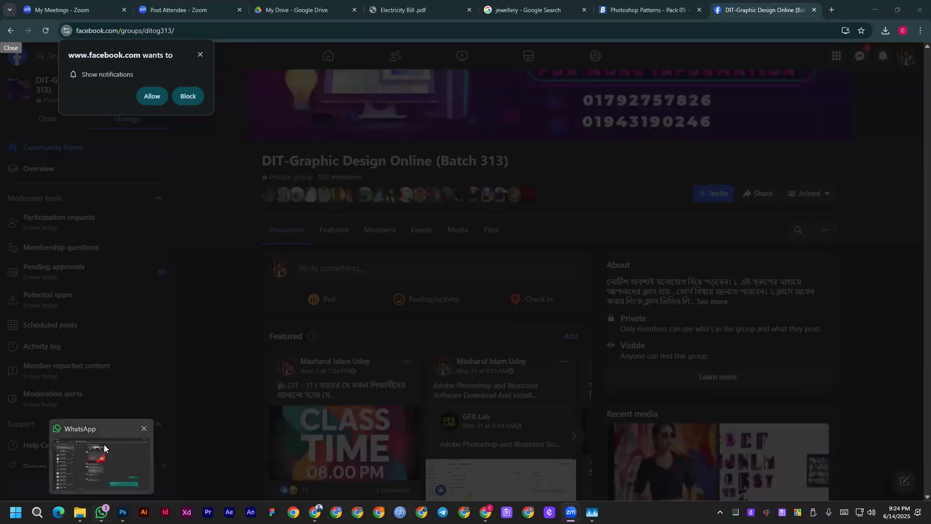
pyautogui.click(202, 54)
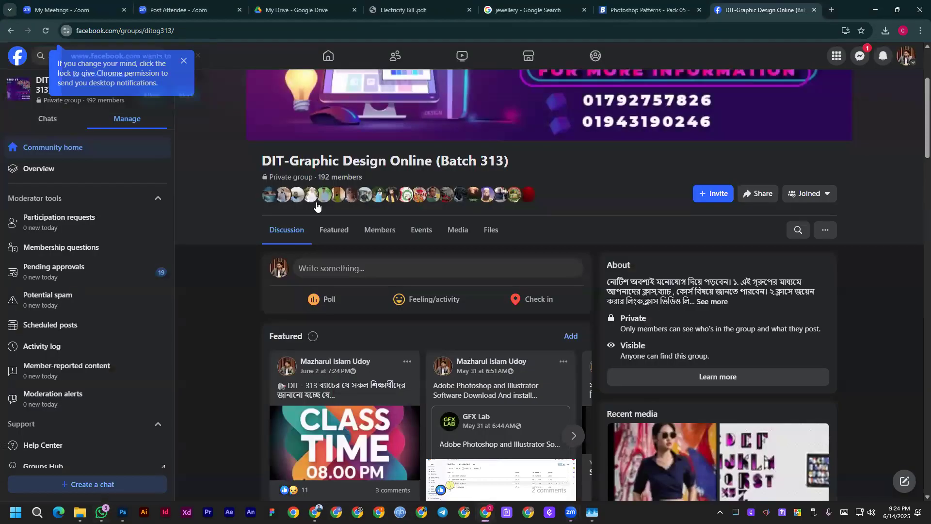
pyautogui.hotkey('alt', 'Tab')
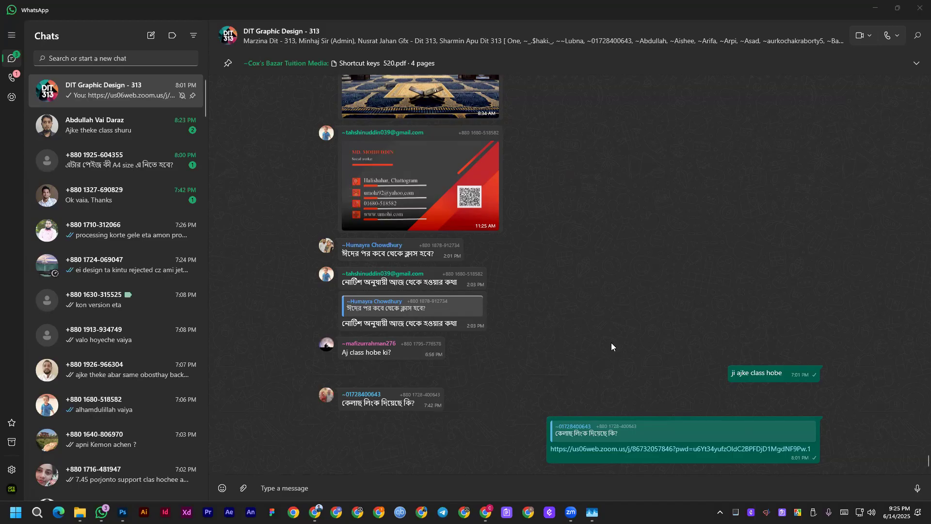
pyautogui.click(875, 7)
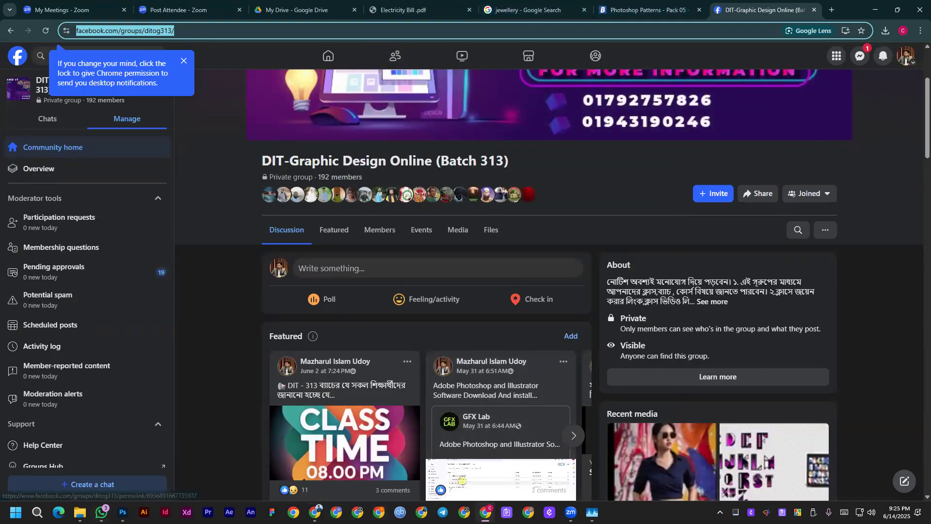
# Switch to the Graphic Design Course Outline PDF and review the Photo Editing class and the classes around it on page 2.
pyautogui.click(316, 461)
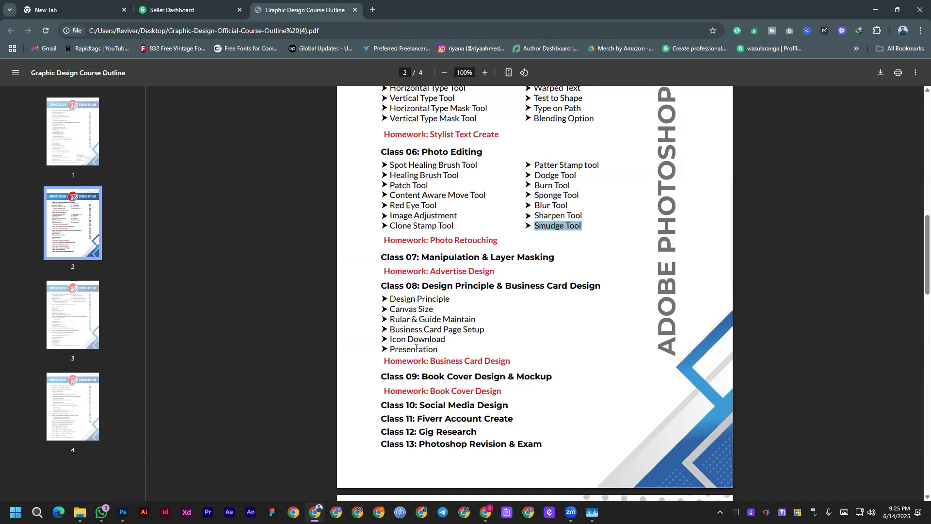
pyautogui.scroll(1, 510, 272)
pyautogui.scroll(1, 510, 271)
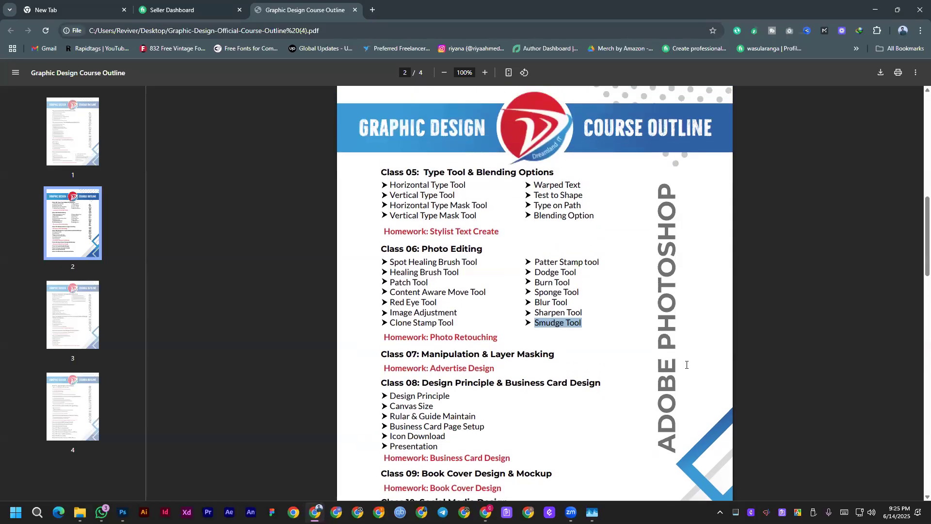
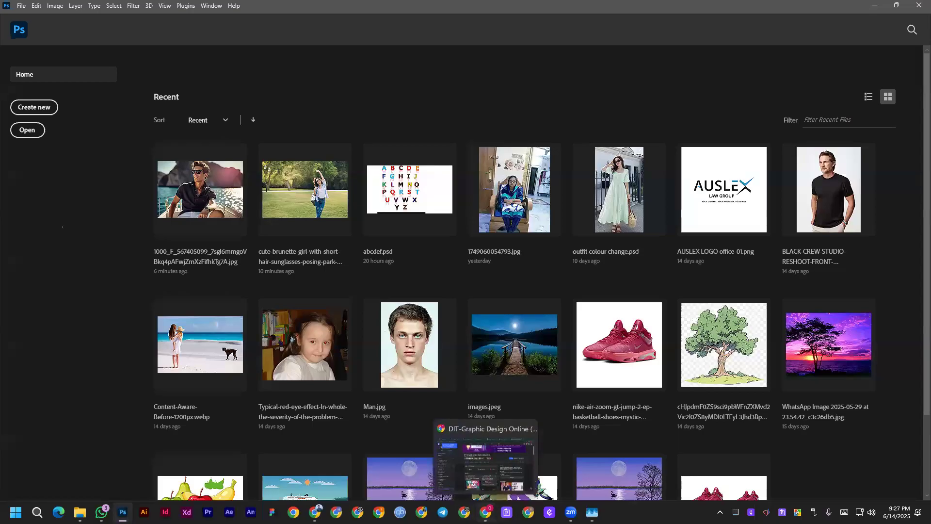
# Return to the Chrome window with the jewellery image search and search Google Images for "vanishing point".
pyautogui.click(485, 463)
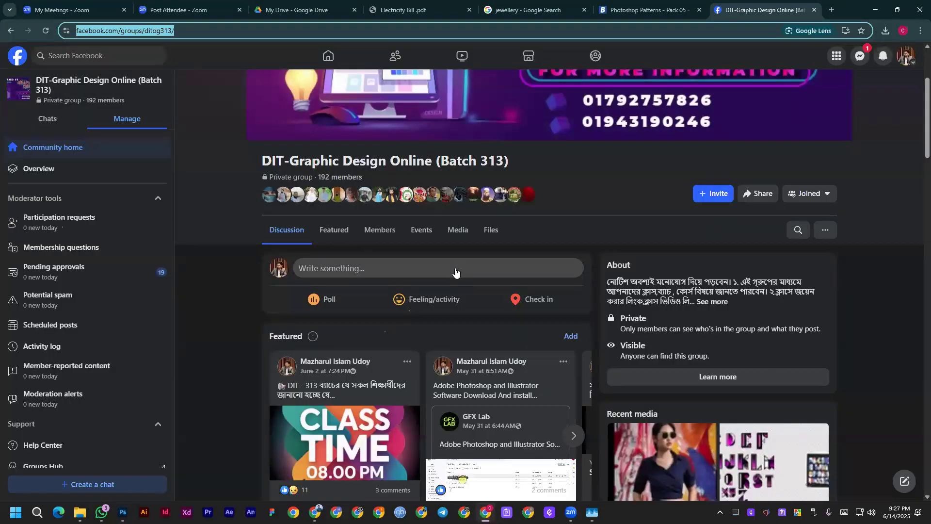
pyautogui.click(528, 10)
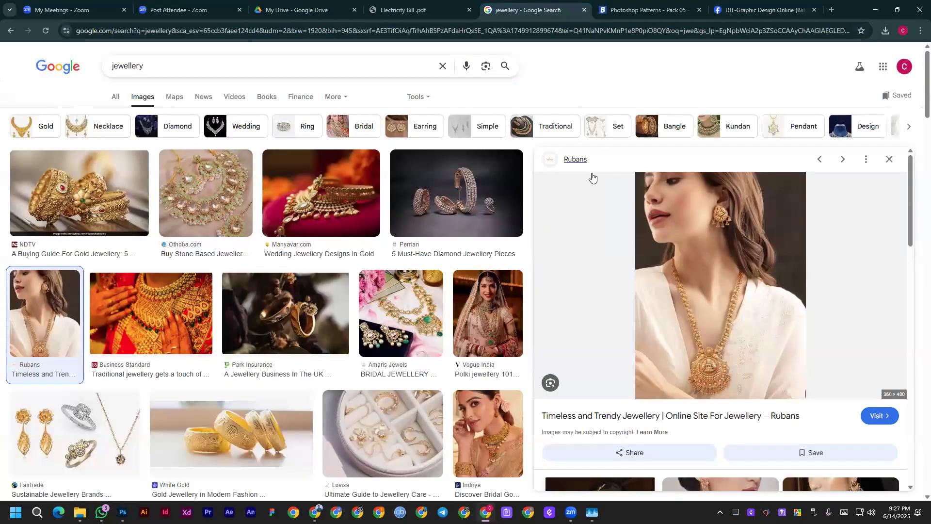
pyautogui.click(191, 63)
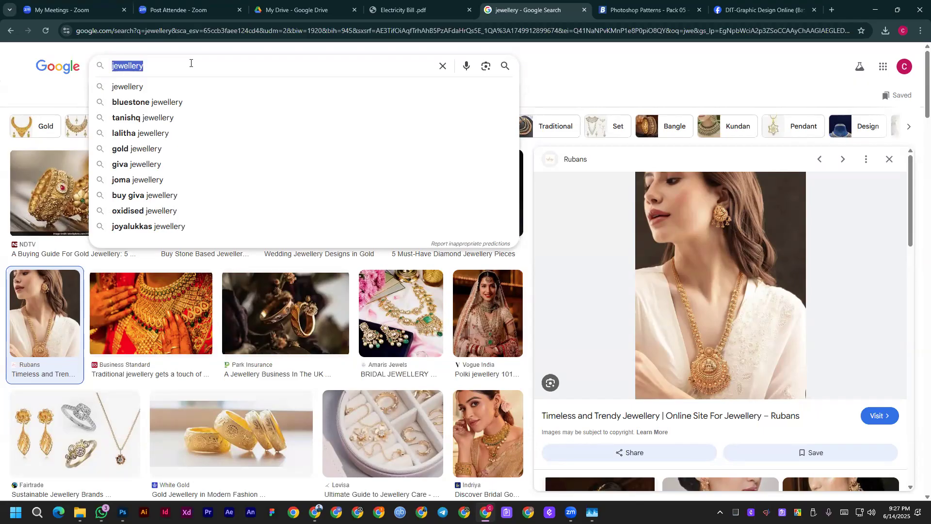
pyautogui.write('val')
pyautogui.press('BackSpace')
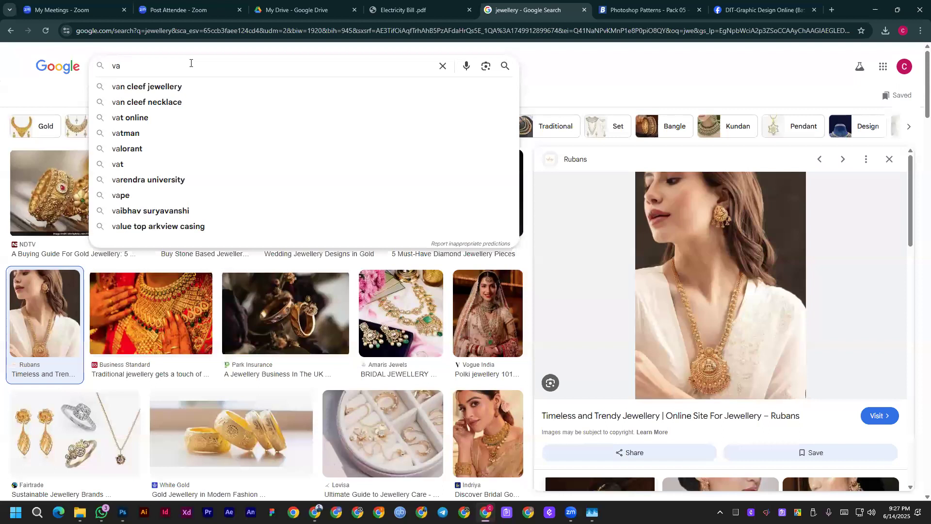
pyautogui.write('nishin')
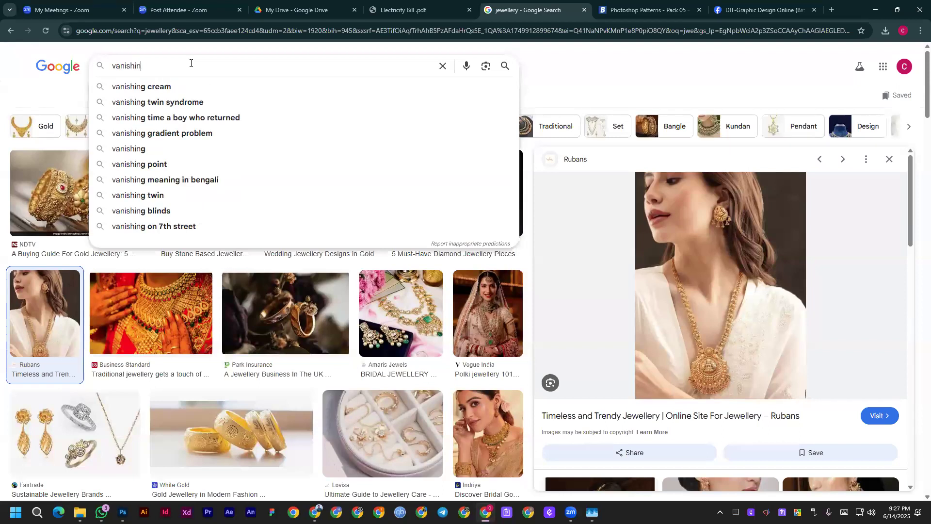
pyautogui.write('g poin')
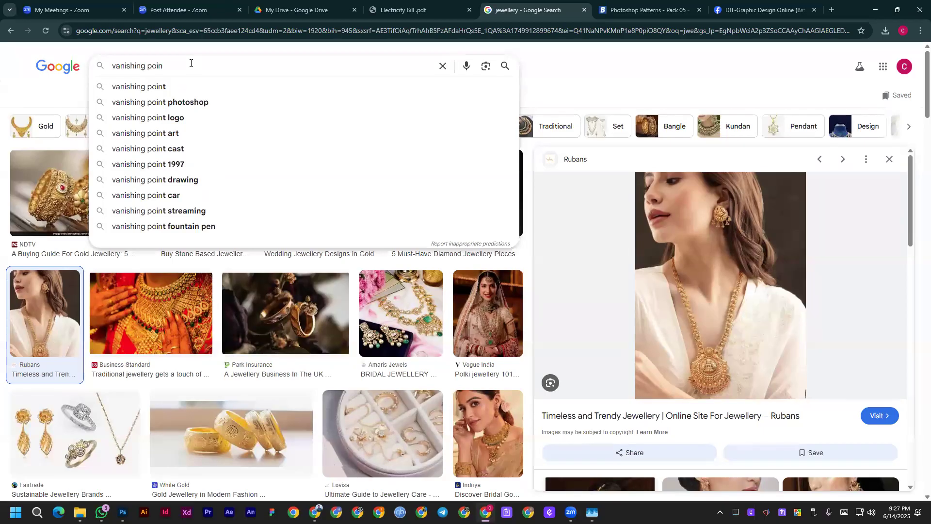
pyautogui.write('t')
pyautogui.press('Return')
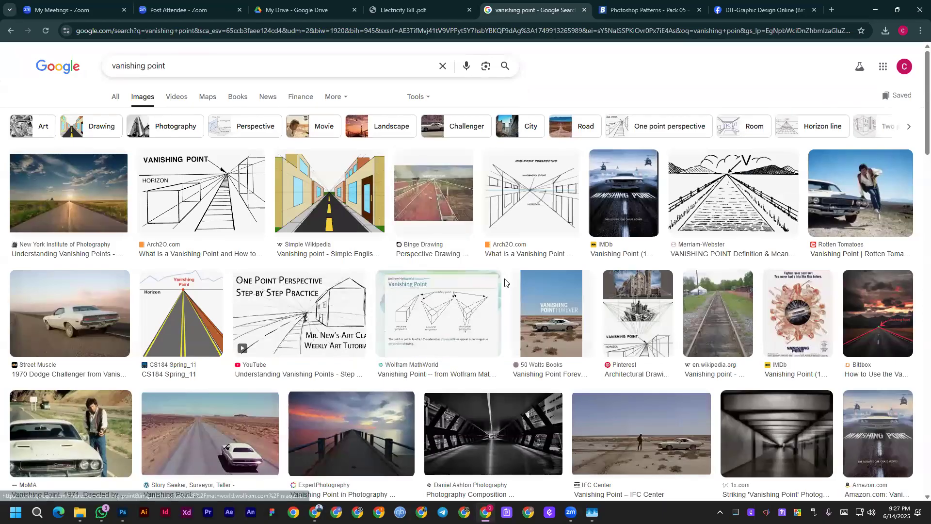
# Browse the vanishing point image results for a suitable photo of a straight road.
pyautogui.scroll(-5, 505, 282)
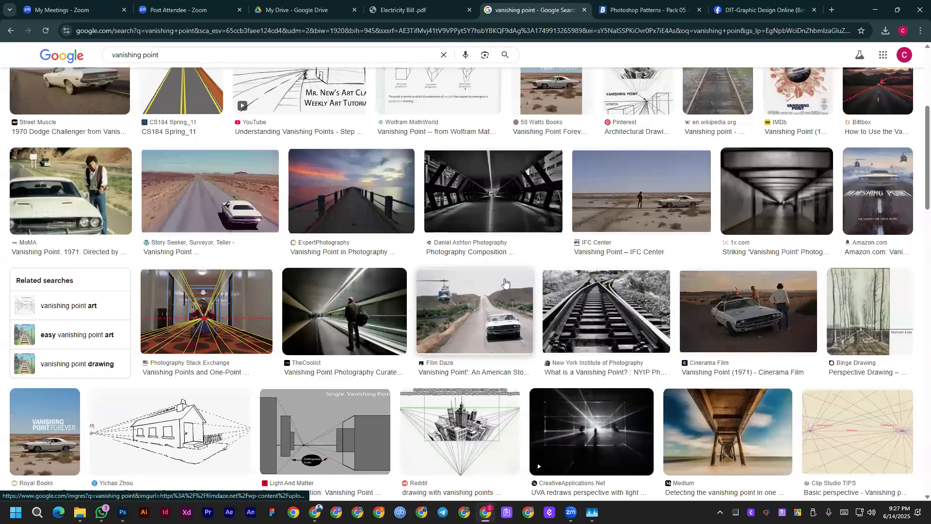
pyautogui.scroll(-4, 243, 349)
pyautogui.scroll(-6, 336, 278)
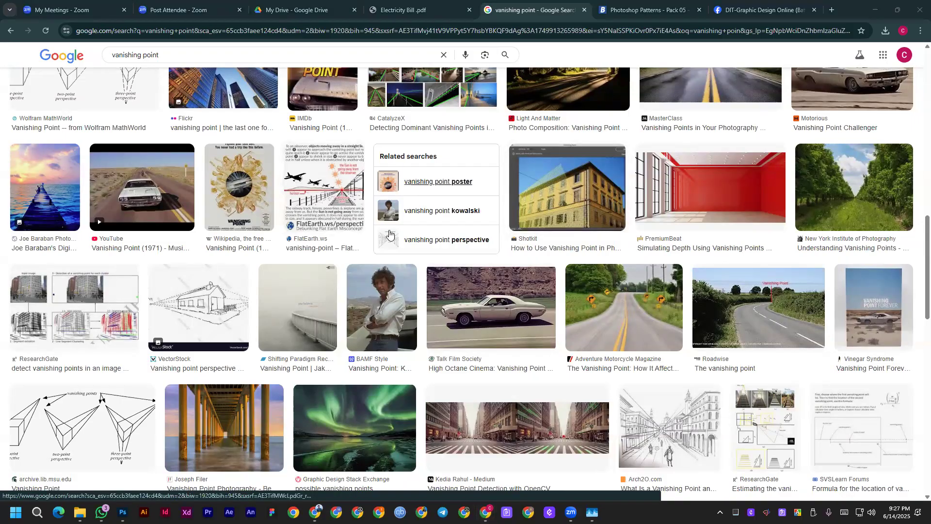
pyautogui.scroll(-4, 332, 332)
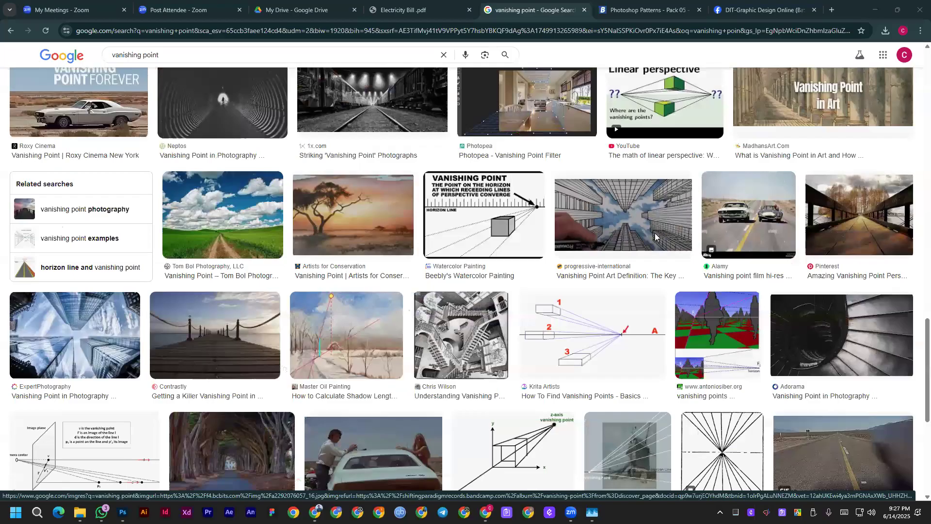
pyautogui.scroll(-2, 626, 245)
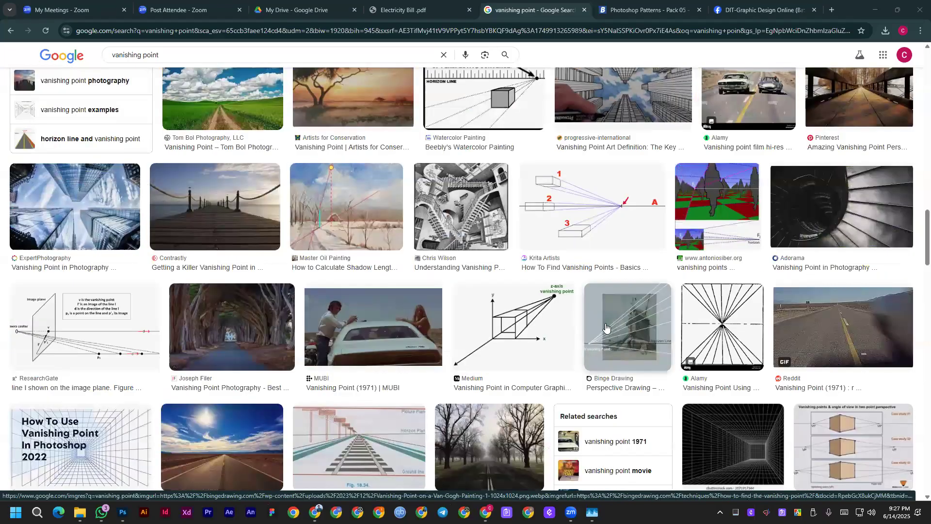
pyautogui.scroll(-2, 600, 343)
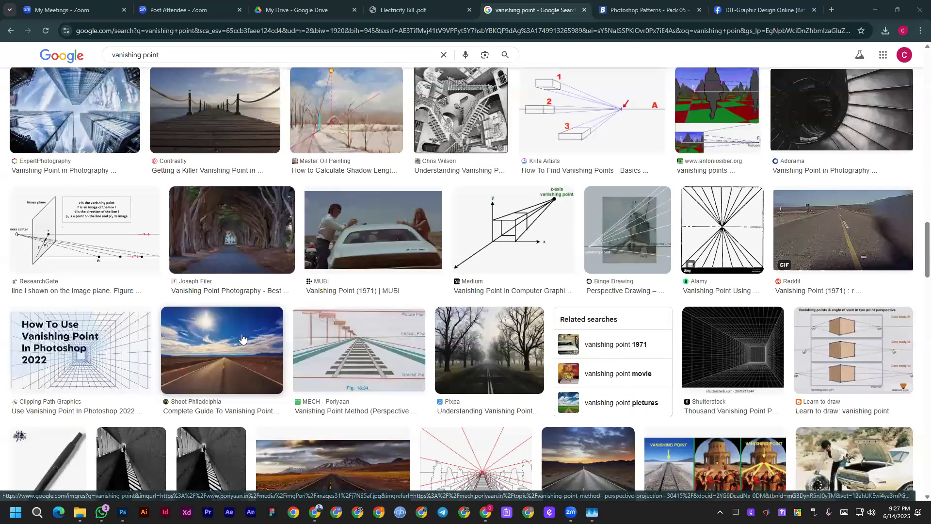
pyautogui.scroll(-6, 364, 321)
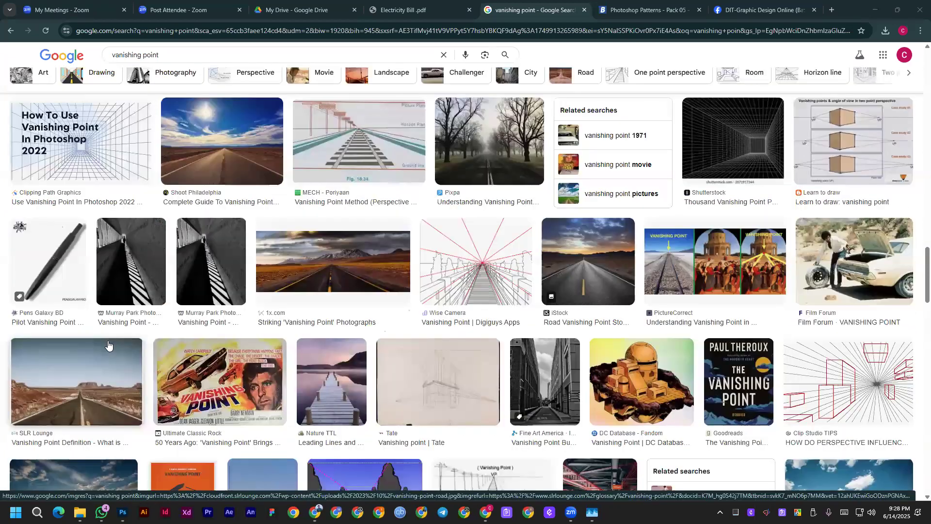
pyautogui.scroll(3, 129, 385)
pyautogui.click(102, 331)
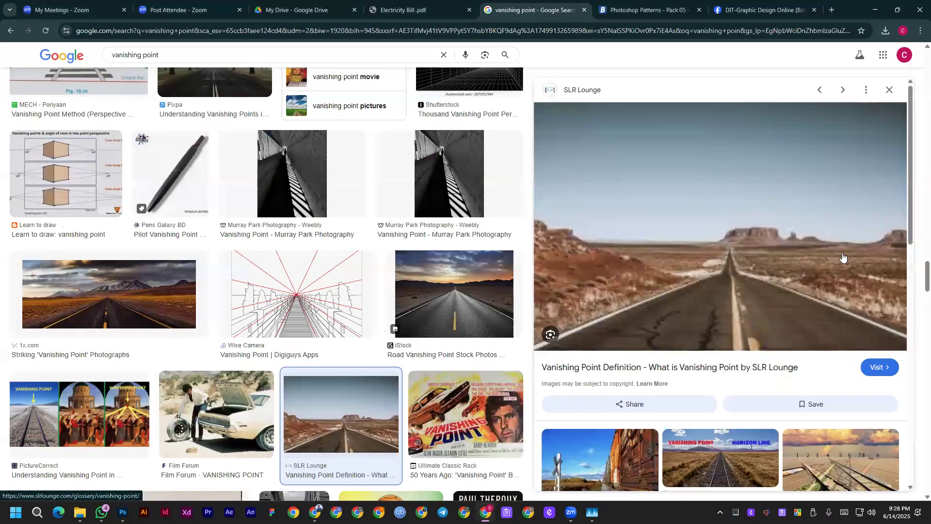
pyautogui.rightClick(686, 355)
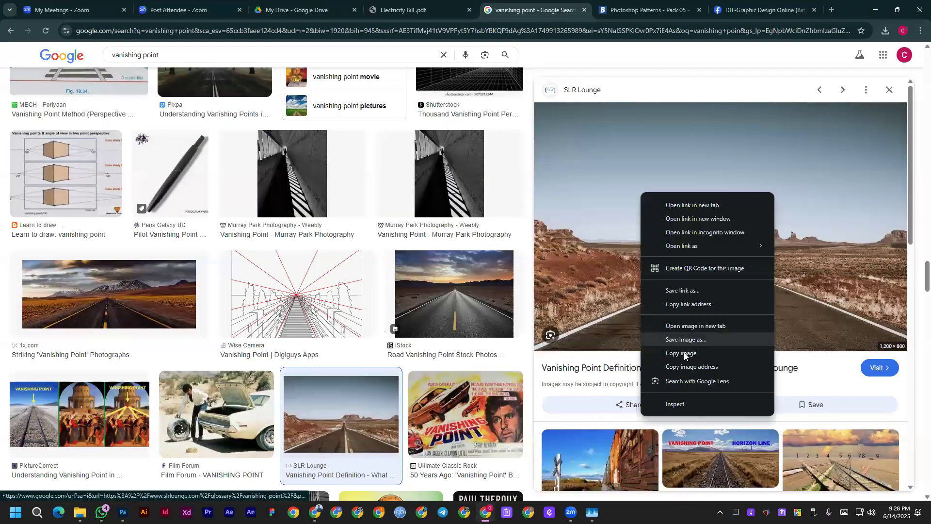
pyautogui.click(687, 339)
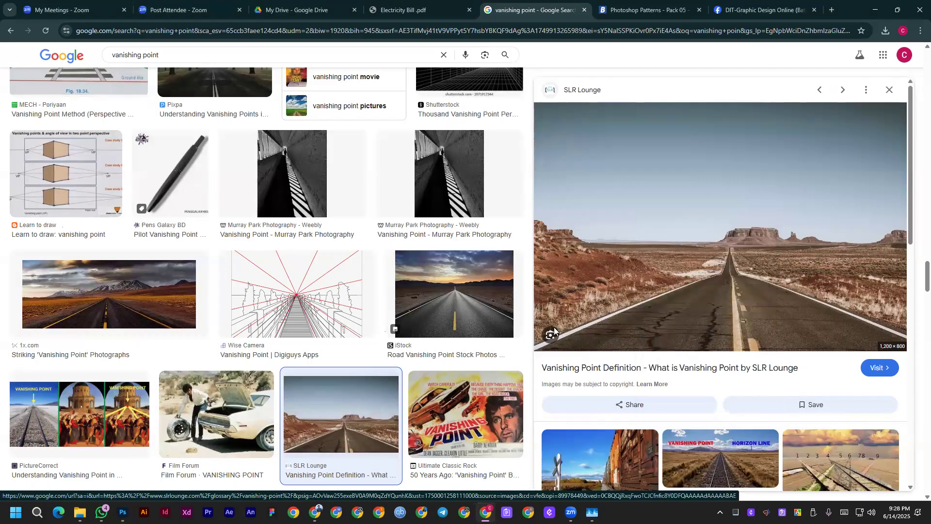
pyautogui.click(688, 66)
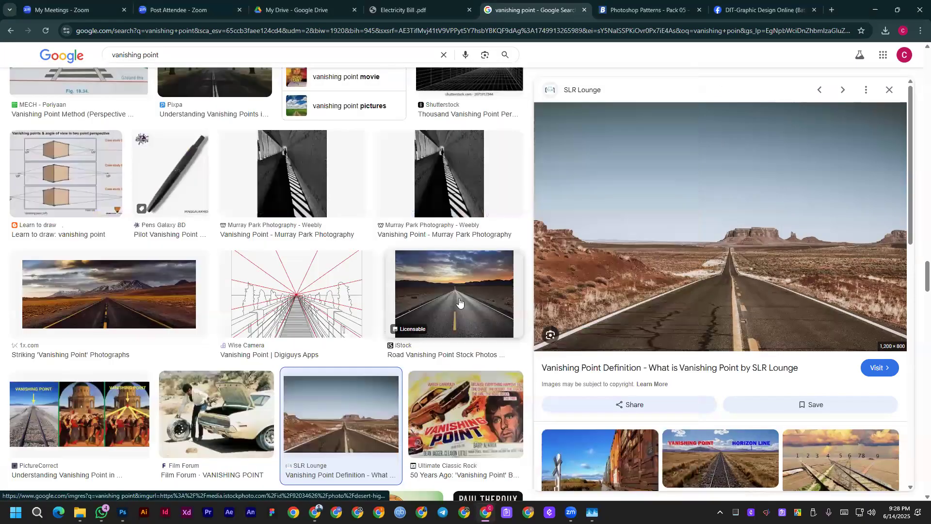
pyautogui.click(469, 298)
pyautogui.rightClick(638, 224)
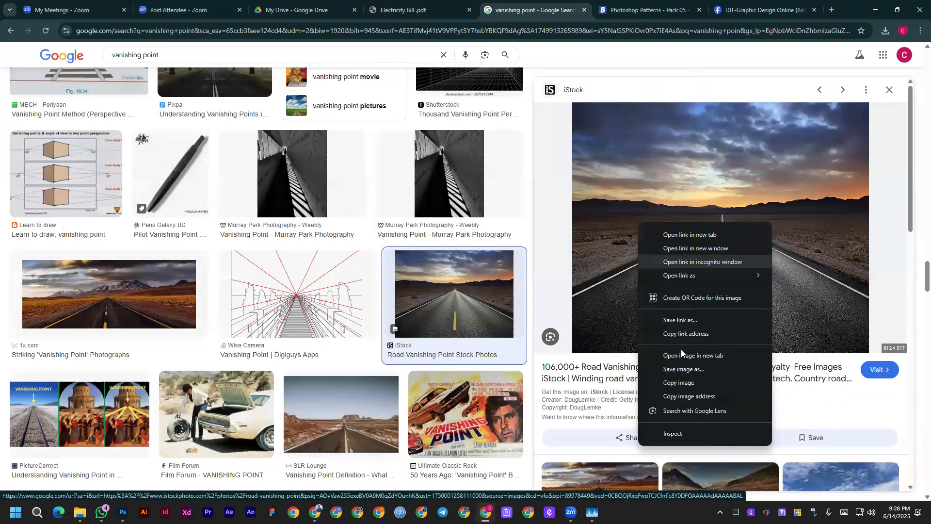
pyautogui.click(679, 369)
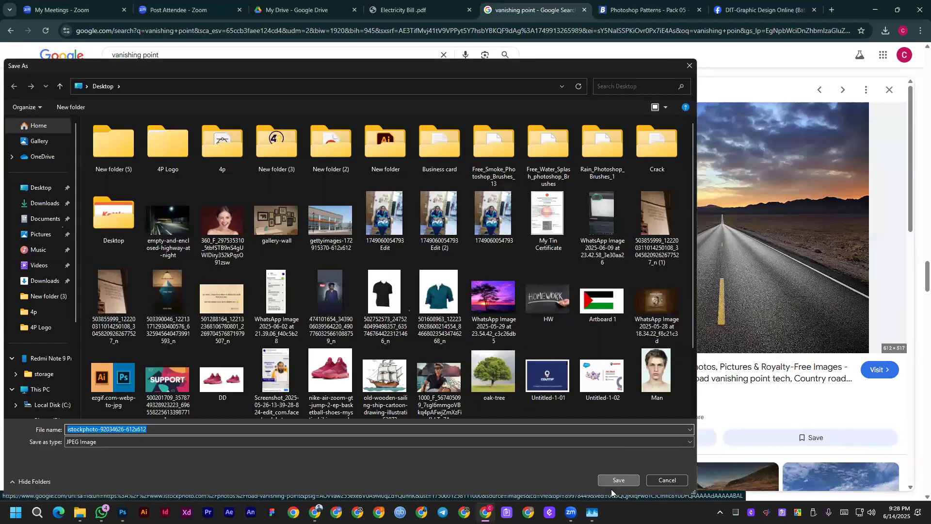
pyautogui.click(615, 481)
pyautogui.click(123, 512)
pyautogui.click(20, 7)
pyautogui.click(29, 26)
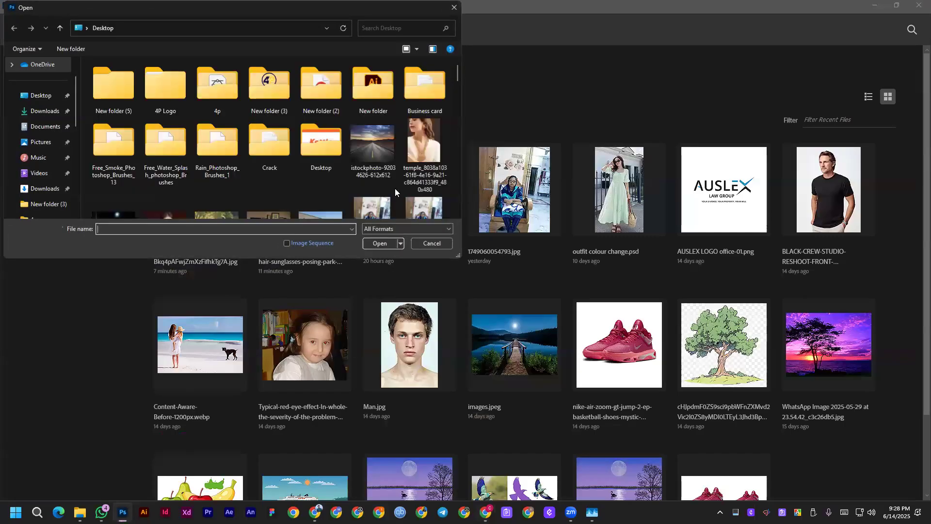
pyautogui.doubleClick(373, 144)
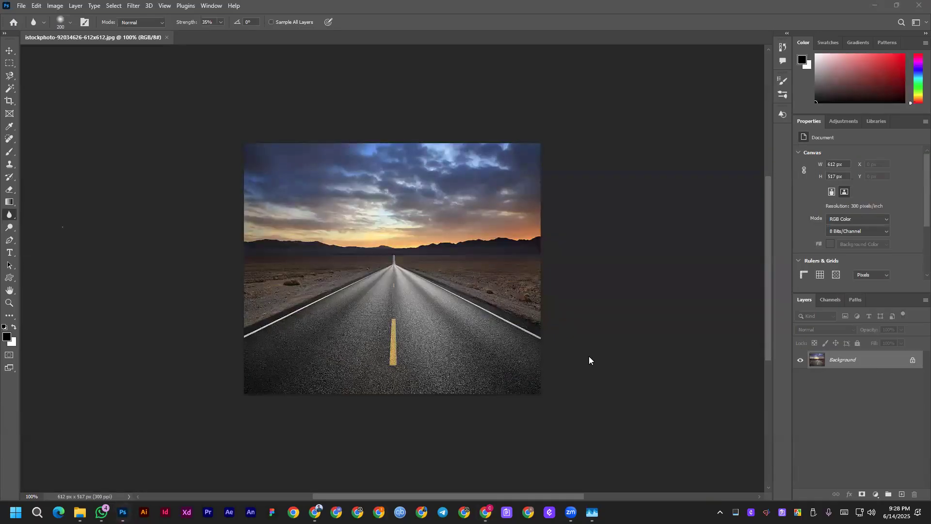
pyautogui.click(912, 362)
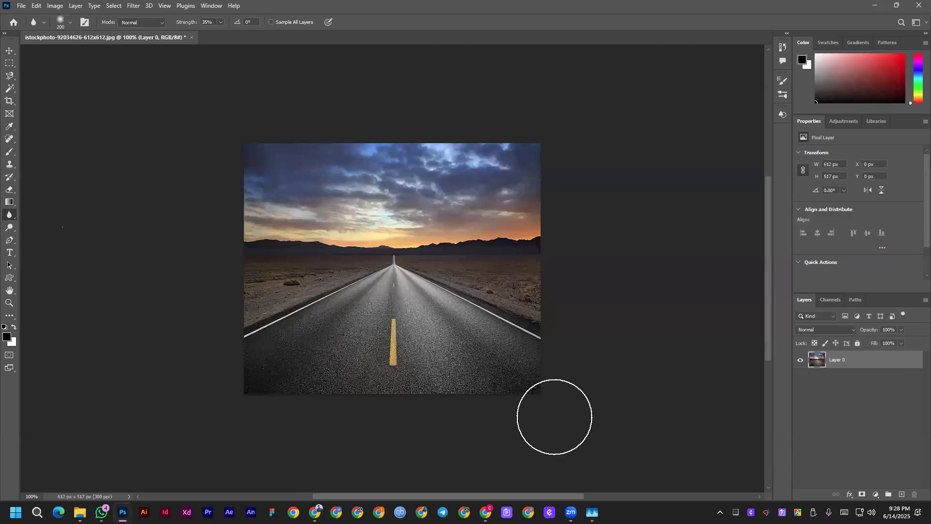
# Add the word "Road" as vertical text and move it down over the middle of the road.
pyautogui.click(9, 50)
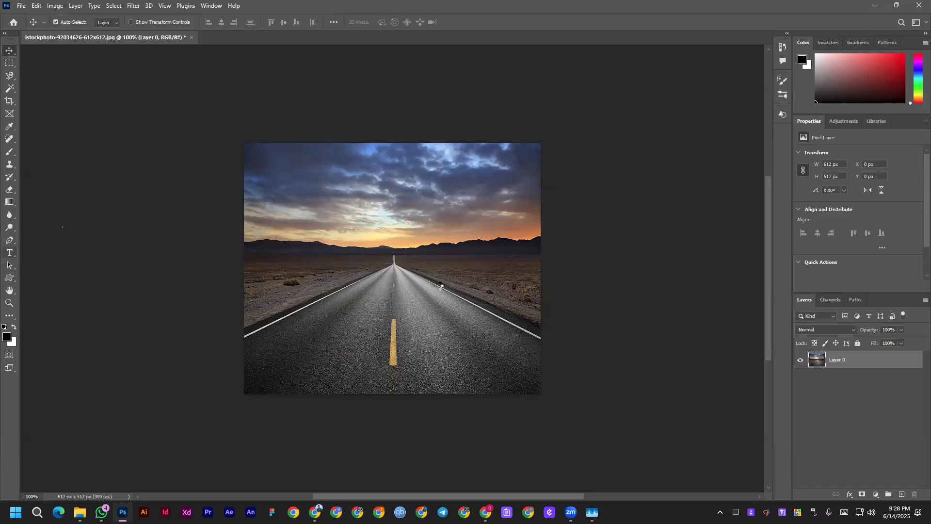
pyautogui.press('t')
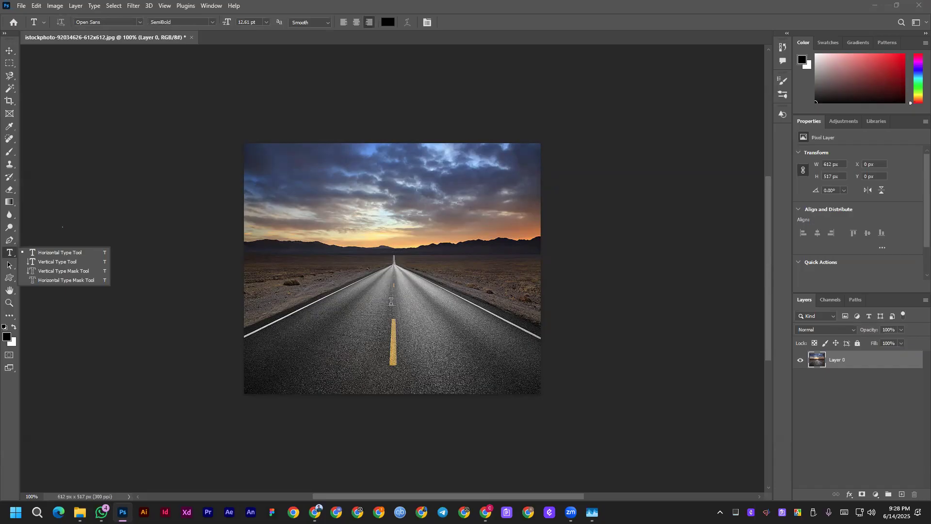
pyautogui.click(52, 262)
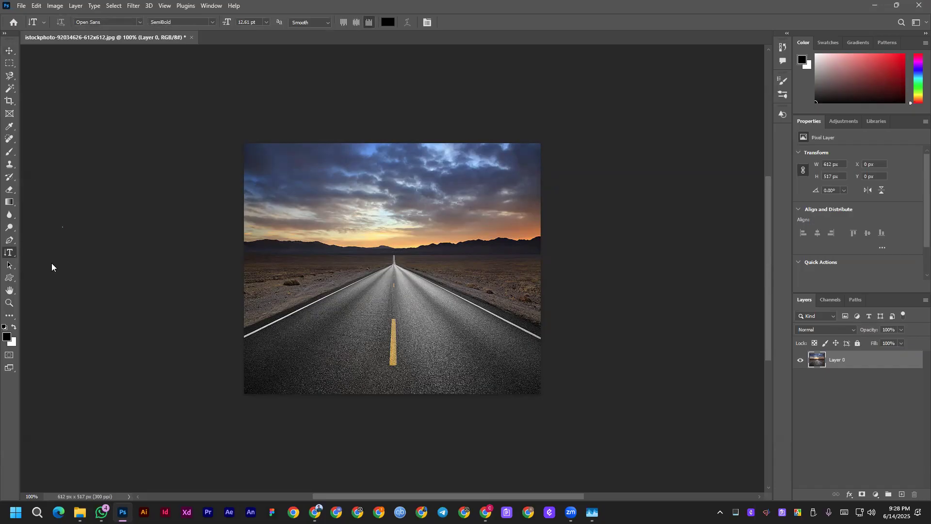
pyautogui.click(388, 296)
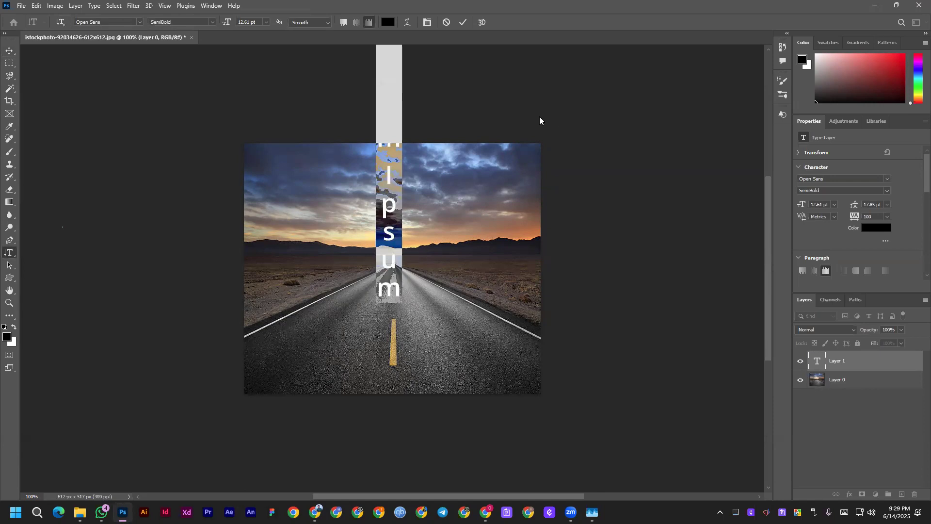
pyautogui.write('Road')
pyautogui.click(463, 23)
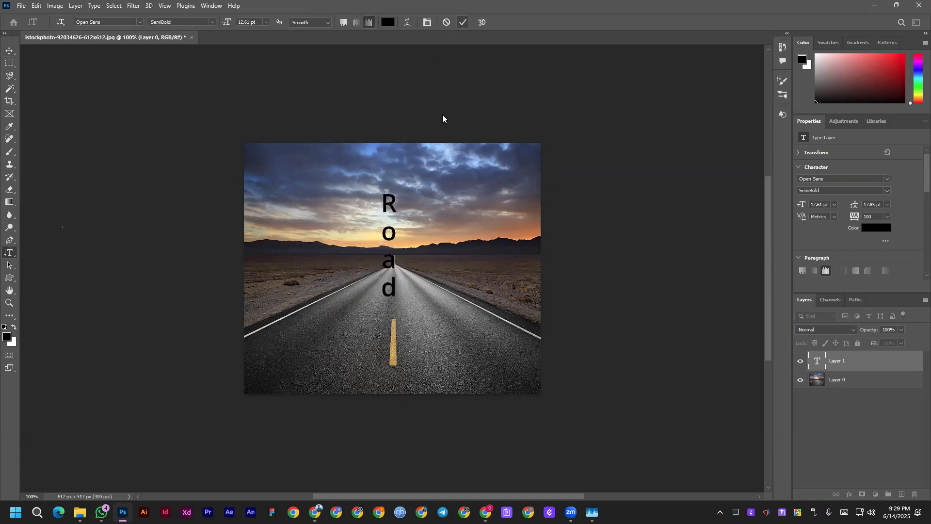
pyautogui.click(9, 50)
pyautogui.moveTo(390, 210); pyautogui.dragTo(407, 272)
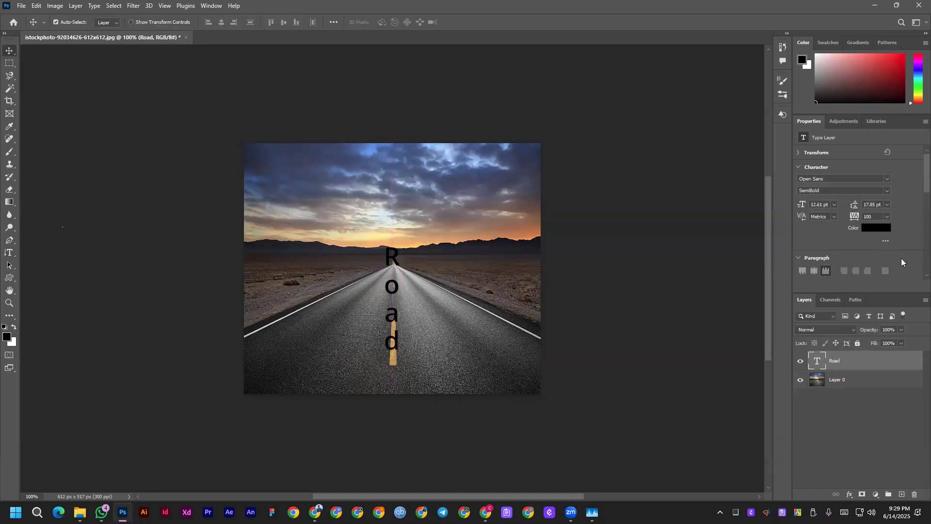
# Set the Road text's font to Proxima Nova ScOsf Extrabold Italic.
pyautogui.click(886, 179)
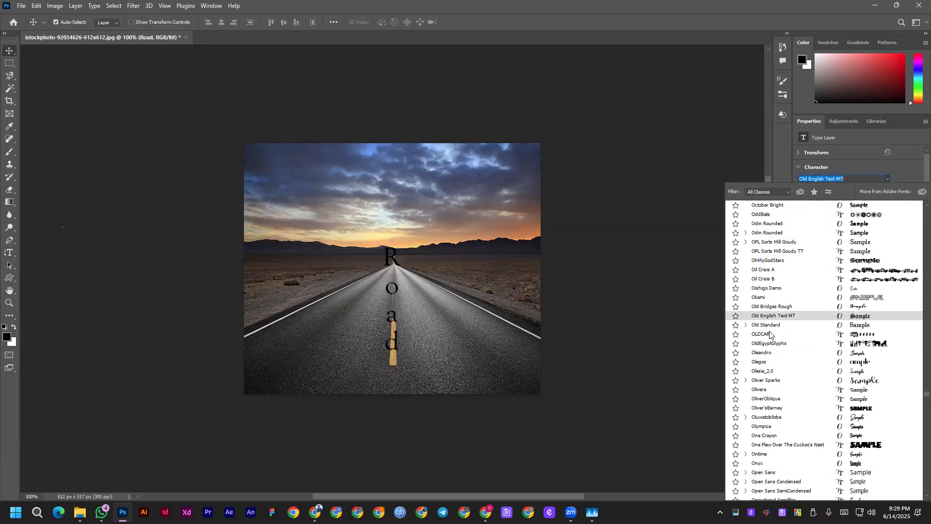
pyautogui.write('pro')
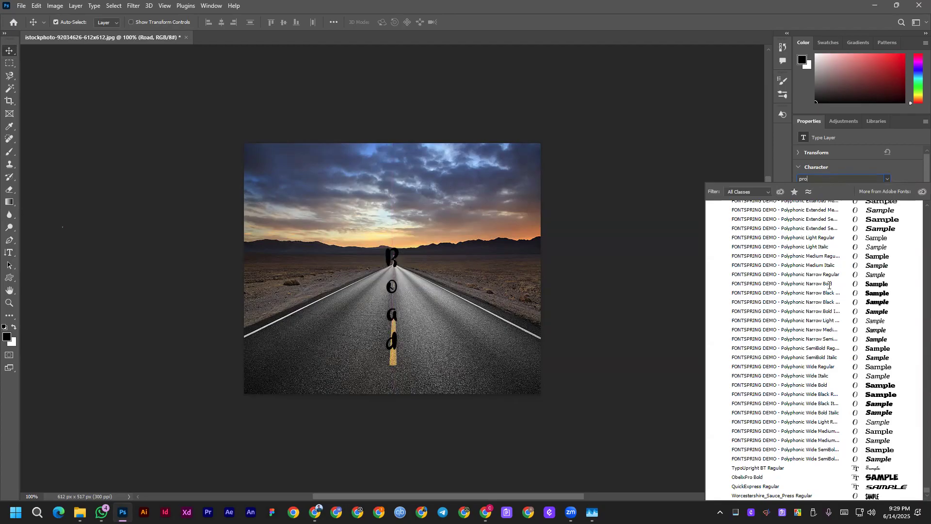
pyautogui.click(801, 229)
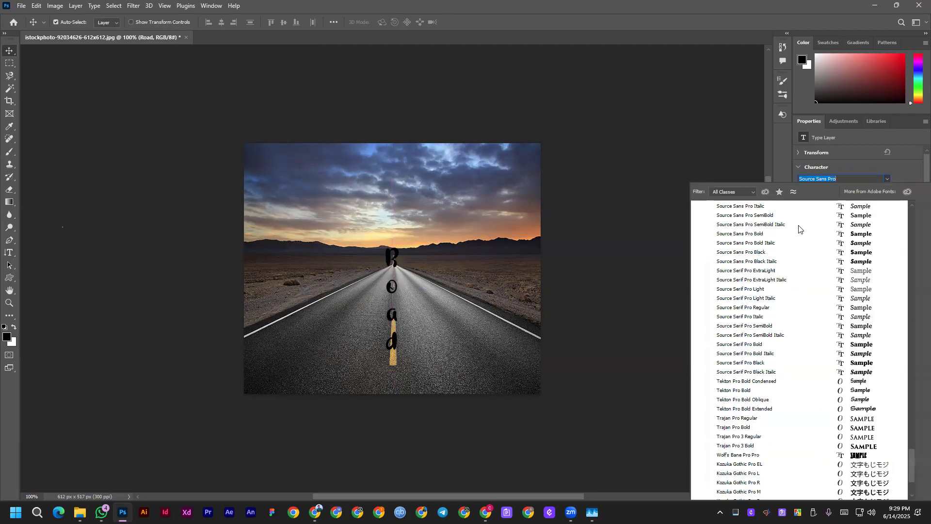
pyautogui.click(839, 178)
pyautogui.doubleClick(839, 178)
pyautogui.moveTo(839, 178); pyautogui.dragTo(786, 182)
pyautogui.write('nov')
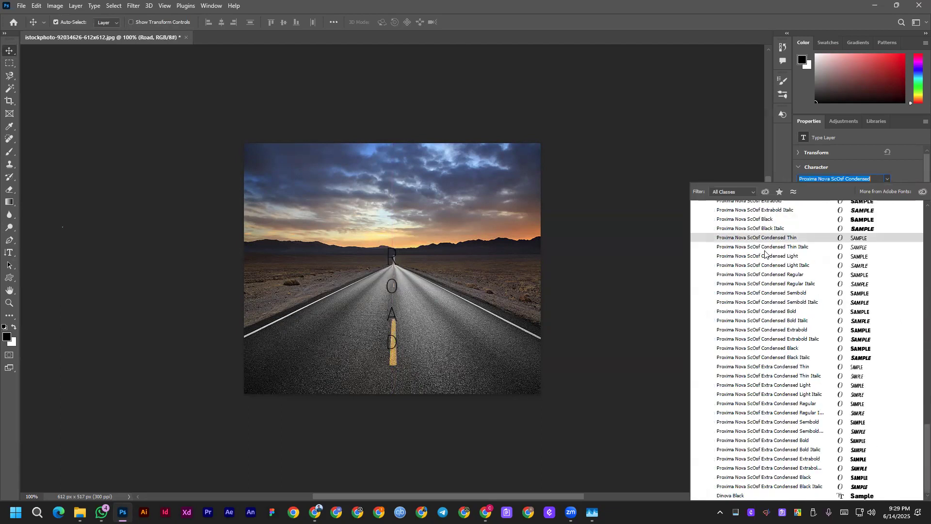
pyautogui.scroll(2, 765, 252)
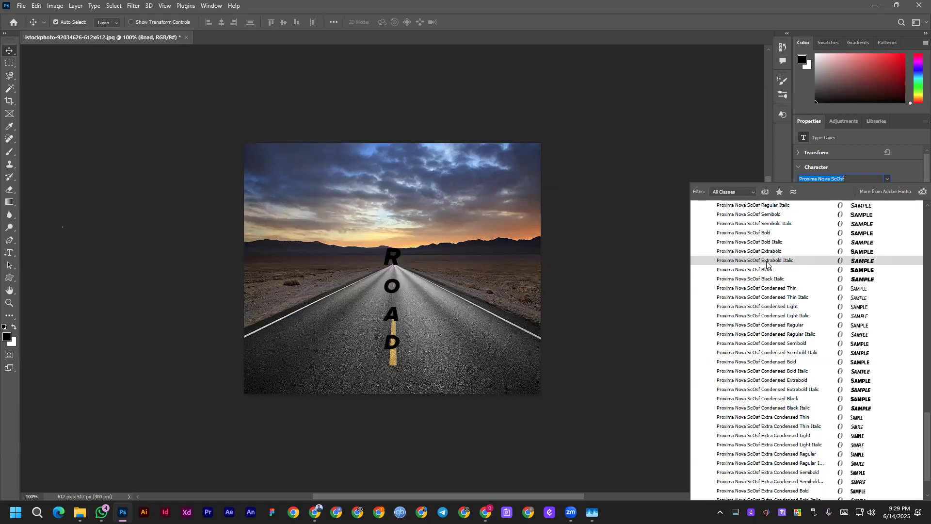
pyautogui.click(767, 262)
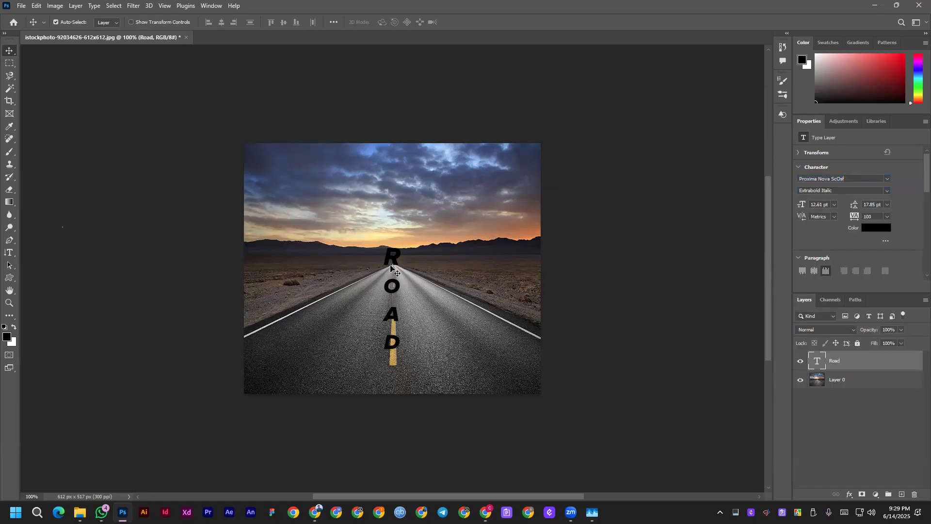
# Move the Road text off the yellow centre line onto the road's left lane and hide its layer.
pyautogui.moveTo(393, 260); pyautogui.dragTo(339, 294)
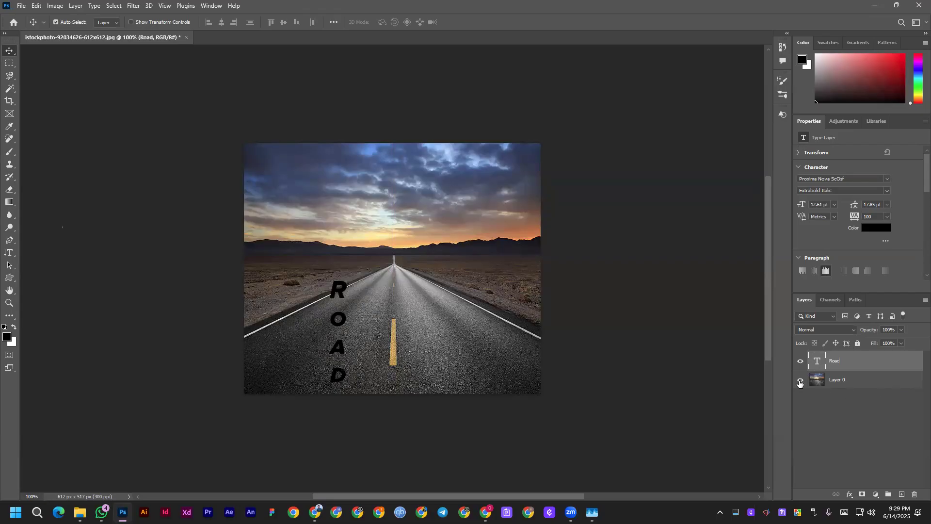
pyautogui.click(801, 361)
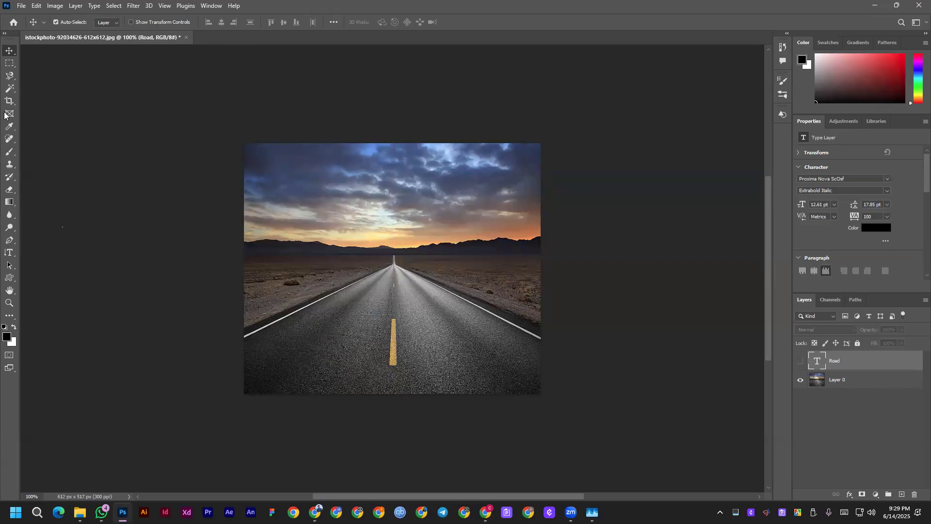
# Remove the yellow centre line from the road on Layer 0 with the Spot Healing Brush at size 40.
pyautogui.moveTo(9, 139); pyautogui.dragTo(10, 140)
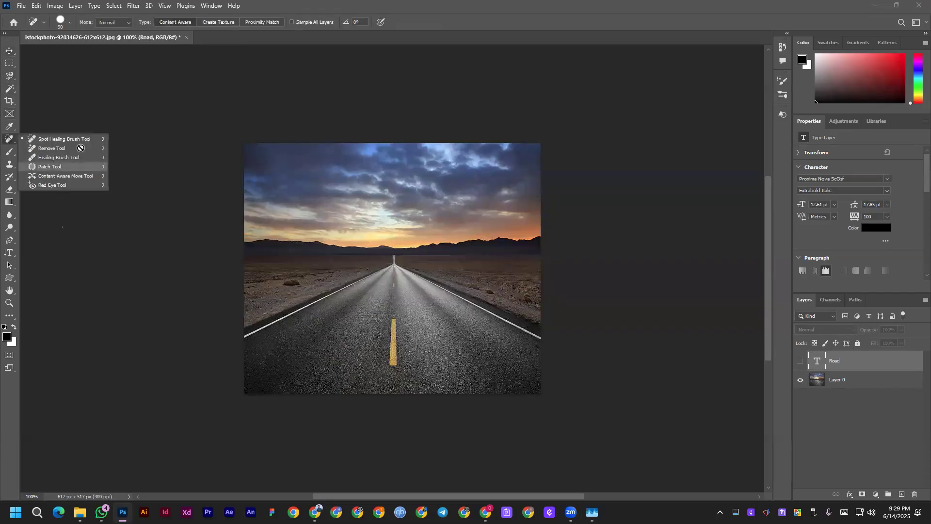
pyautogui.click(50, 142)
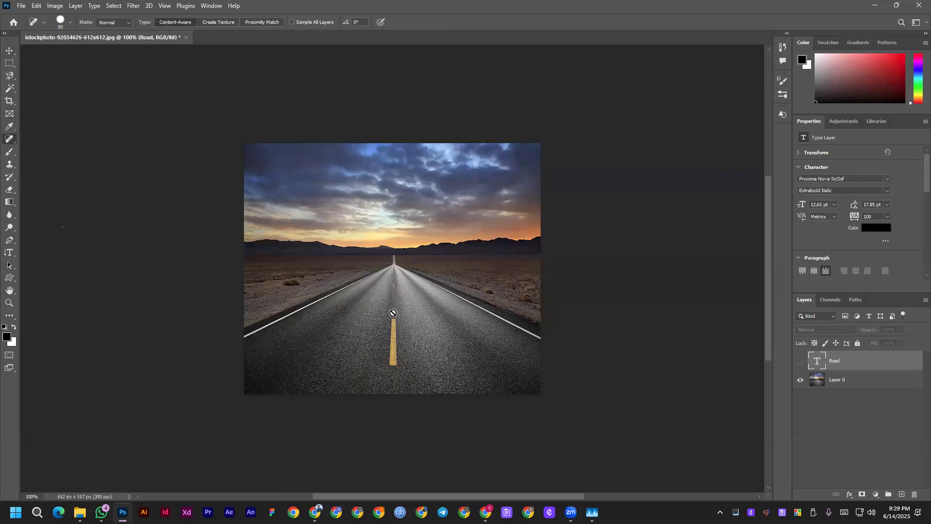
pyautogui.click(809, 380)
pyautogui.moveTo(392, 314)
pyautogui.mouseDown()
pyautogui.moveTo(393, 347)
pyautogui.moveTo(391, 309)
pyautogui.mouseUp()
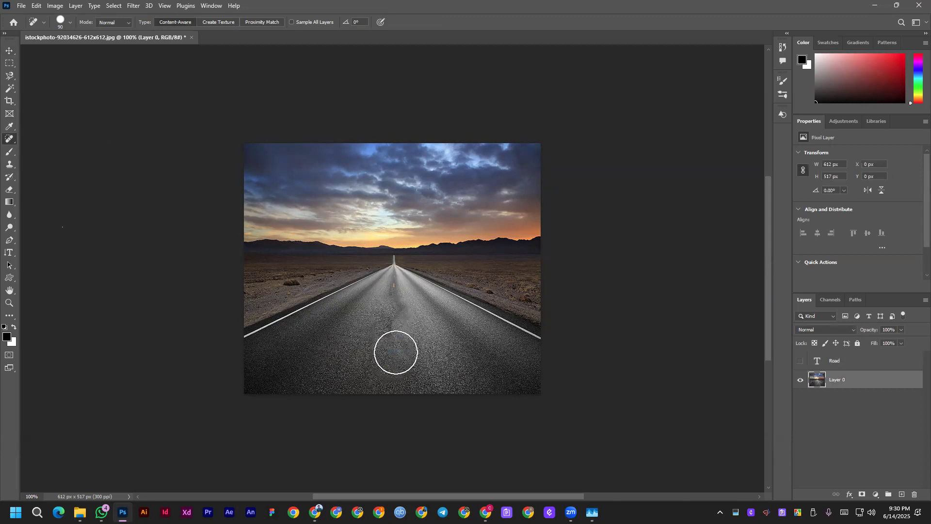
pyautogui.hotkey('ctrl', 'z')
pyautogui.press('[')
pyautogui.press('[')
pyautogui.press('[')
pyautogui.press('[')
pyautogui.press('[')
pyautogui.moveTo(392, 366); pyautogui.dragTo(391, 310)
pyautogui.moveTo(388, 278); pyautogui.dragTo(391, 375)
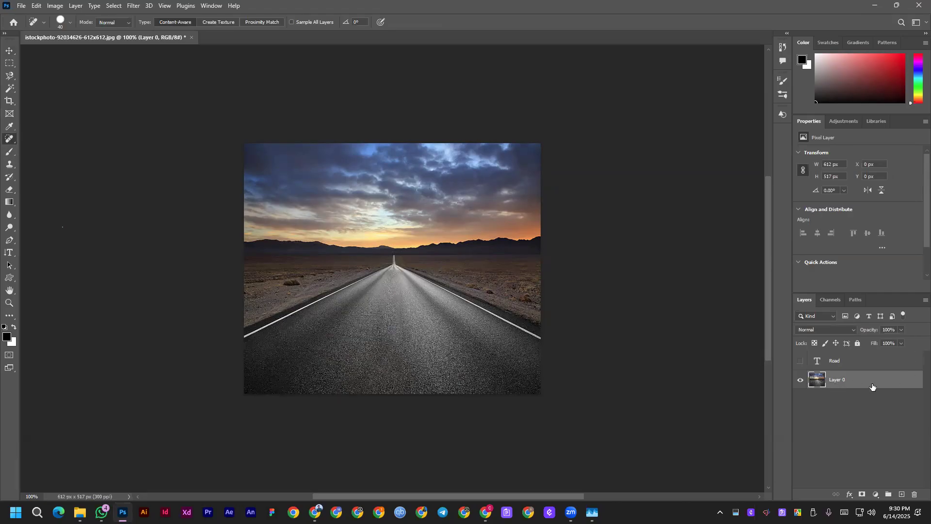
# Select the Road text layer and make it visible again.
pyautogui.click(837, 364)
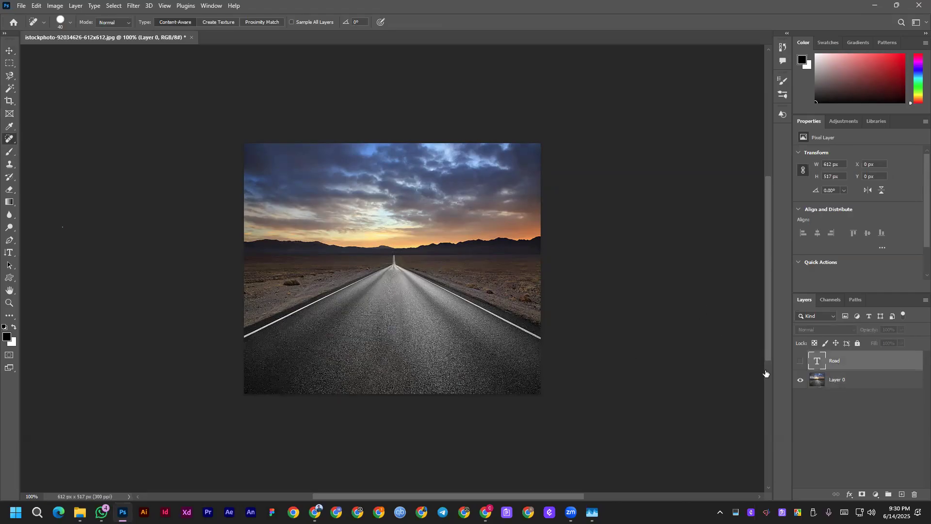
pyautogui.click(800, 361)
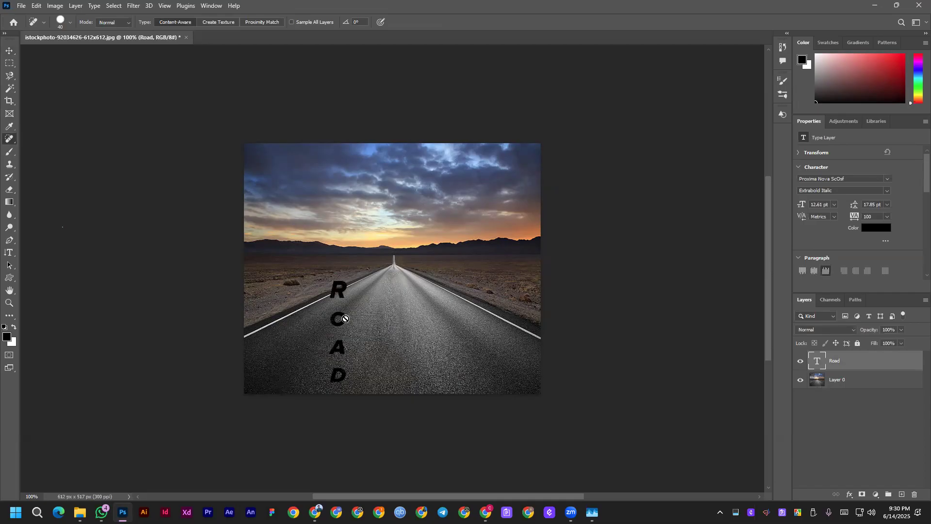
# Move the Road text to the middle of the road and scale it to about 165%, centred horizontally on the photo.
pyautogui.click(9, 50)
pyautogui.moveTo(330, 293); pyautogui.dragTo(391, 295)
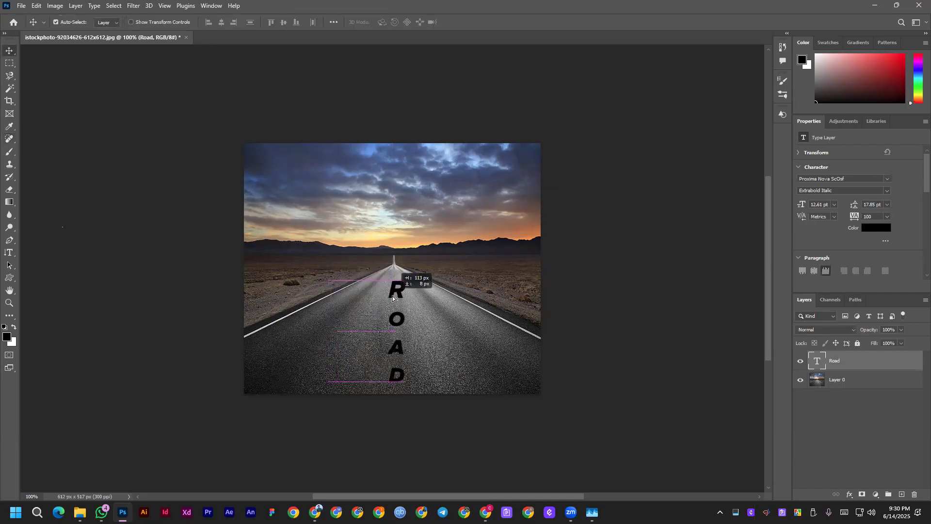
pyautogui.hotkey('ctrl', 't')
pyautogui.moveTo(410, 339)
pyautogui.mouseDown()
pyautogui.moveTo(422, 337)
pyautogui.moveTo(413, 336)
pyautogui.mouseUp()
pyautogui.moveTo(397, 271); pyautogui.dragTo(396, 235)
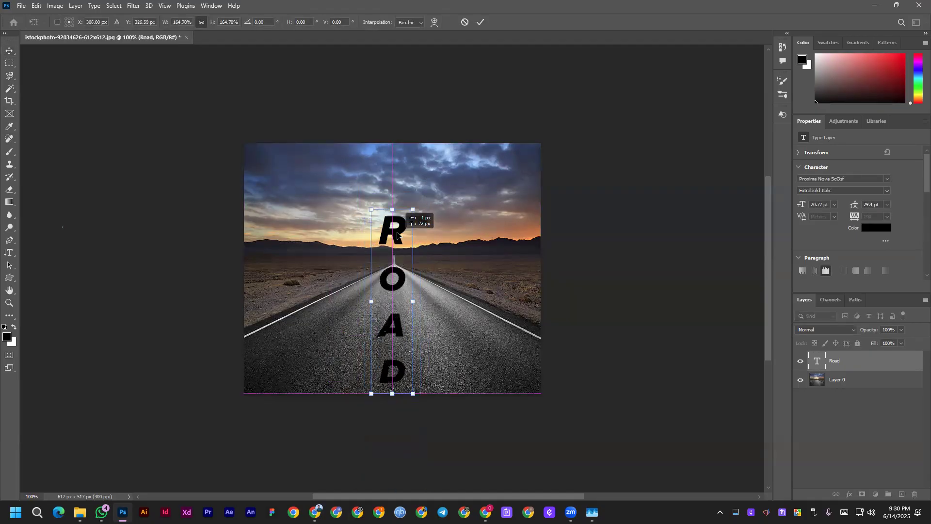
pyautogui.click(479, 25)
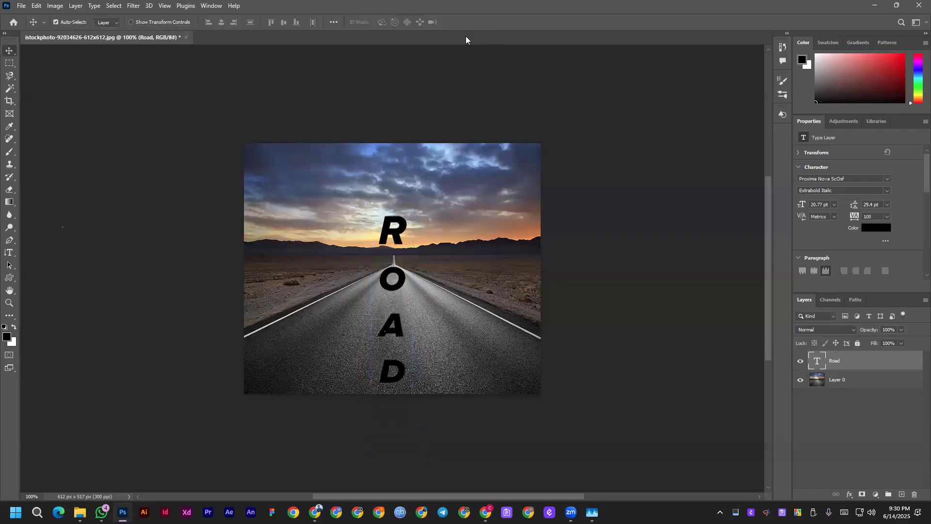
pyautogui.moveTo(398, 241); pyautogui.dragTo(399, 241)
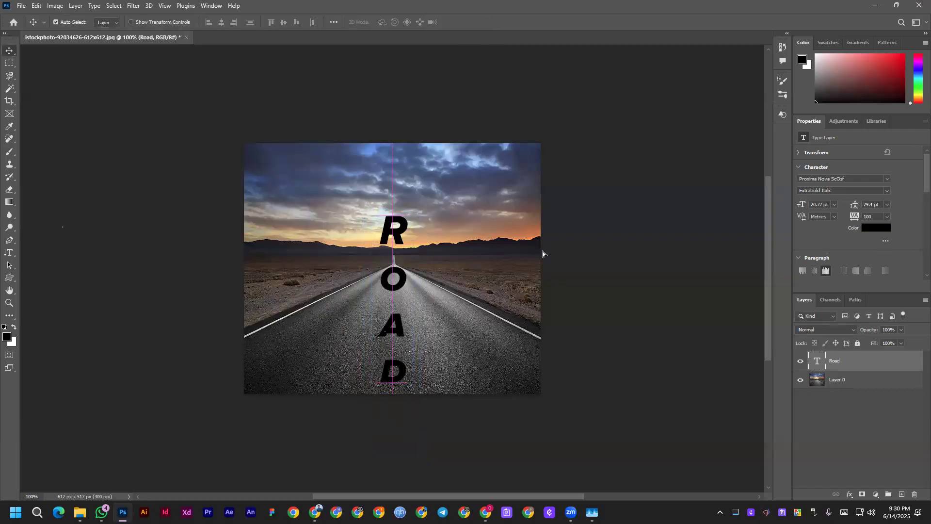
# Change the Road text's colour to bright yellow.
pyautogui.click(876, 228)
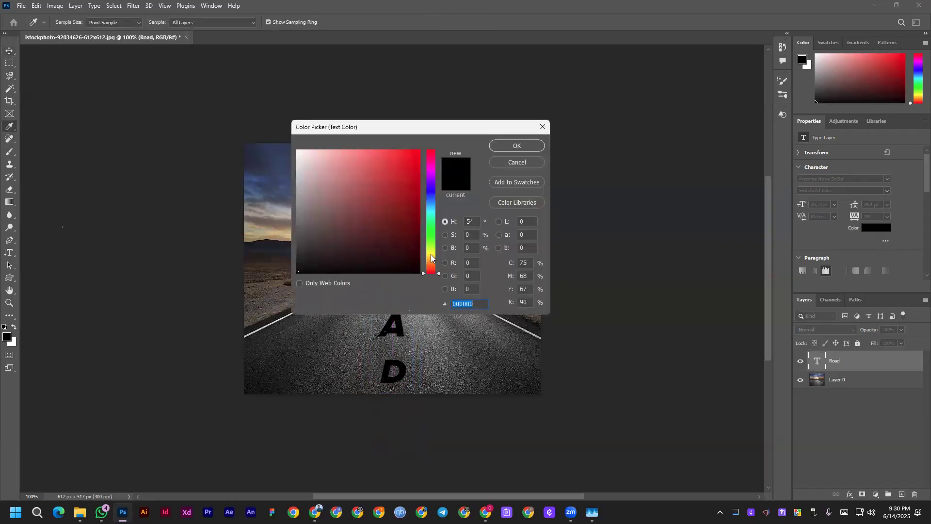
pyautogui.click(431, 254)
pyautogui.click(419, 150)
pyautogui.click(515, 146)
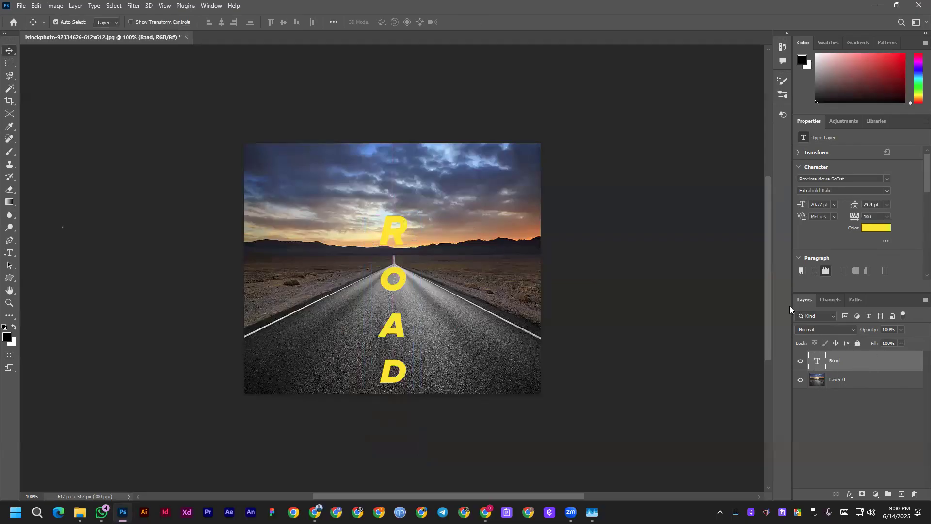
# Convert the Road text layer to a shape and load its letter outlines as a selection.
pyautogui.rightClick(852, 359)
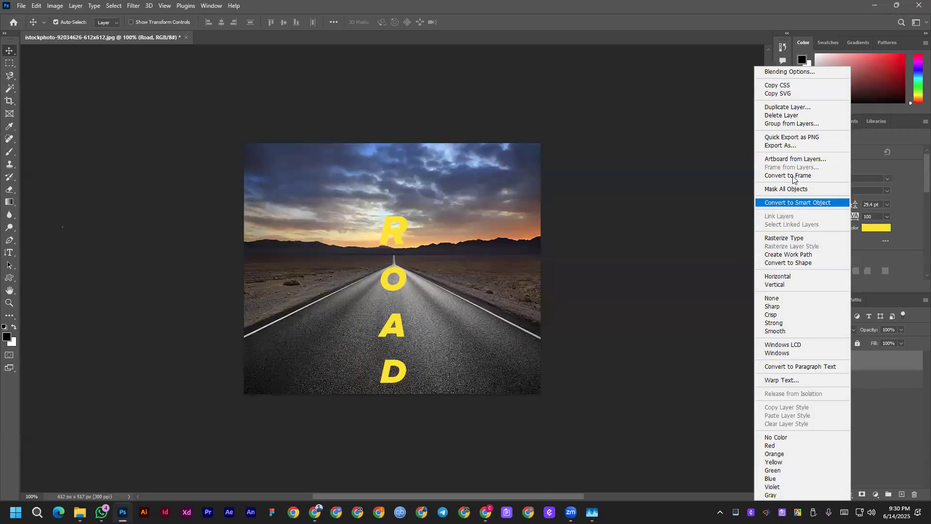
pyautogui.click(794, 264)
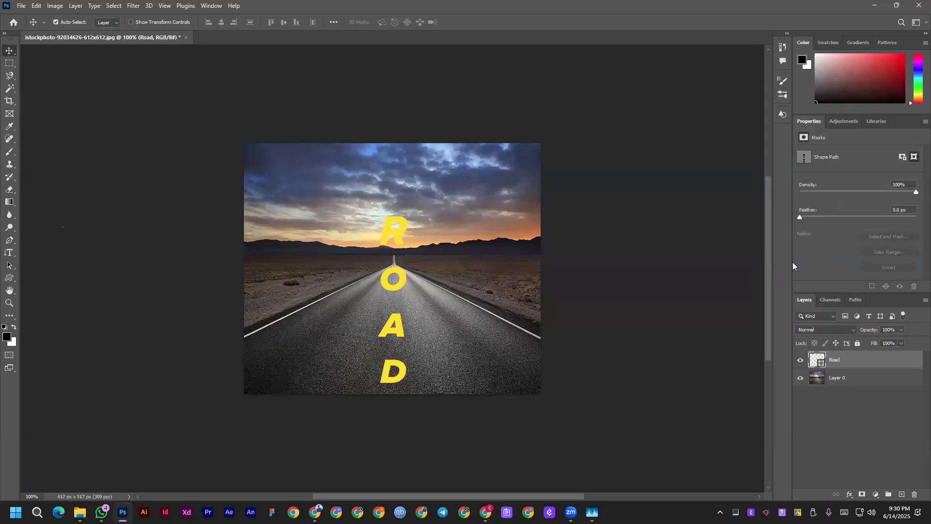
pyautogui.click(9, 241)
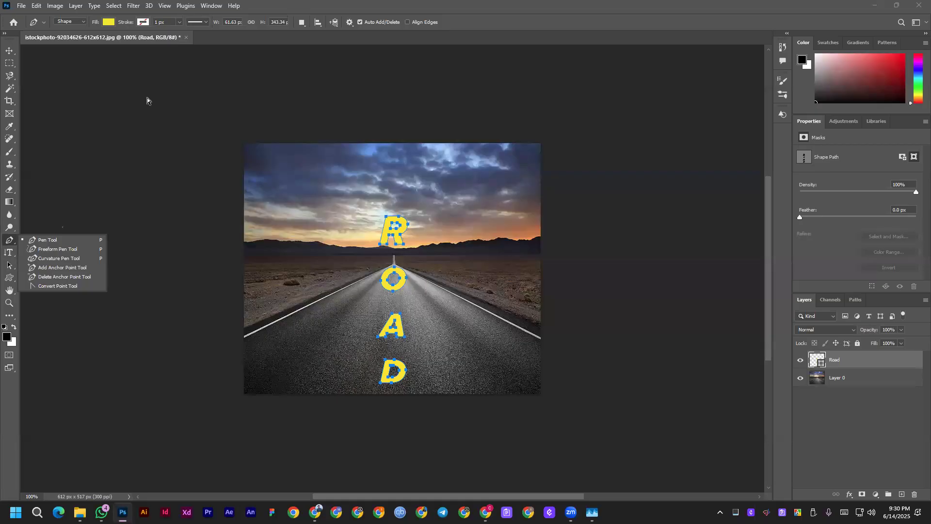
pyautogui.hotkey('ctrl', 'Return')
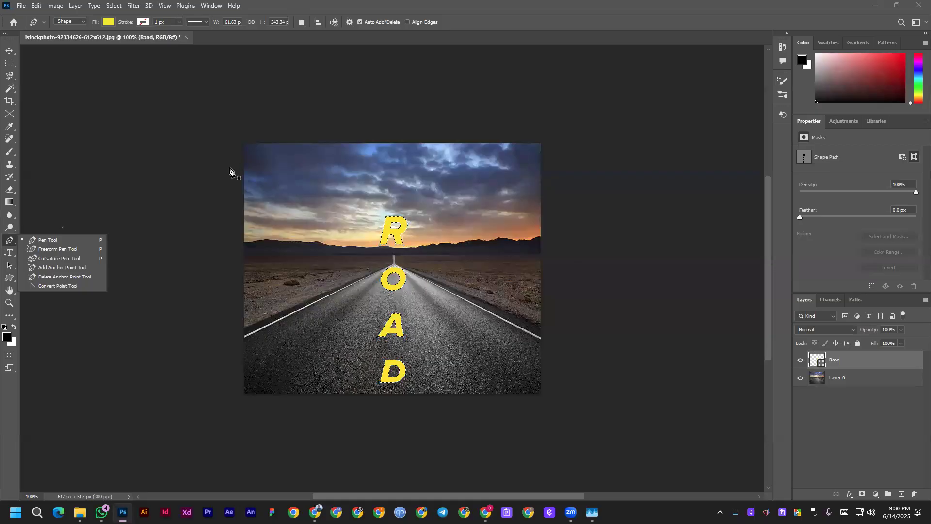
pyautogui.keyDown('alt'); pyautogui.scroll(5, 407, 254); pyautogui.keyUp('alt')
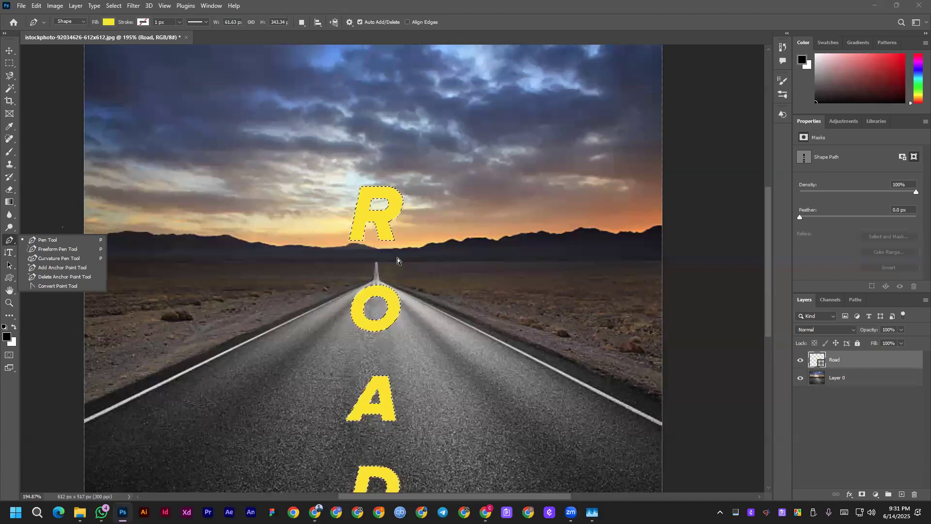
# Hide the Road layer and clear the selection.
pyautogui.click(800, 361)
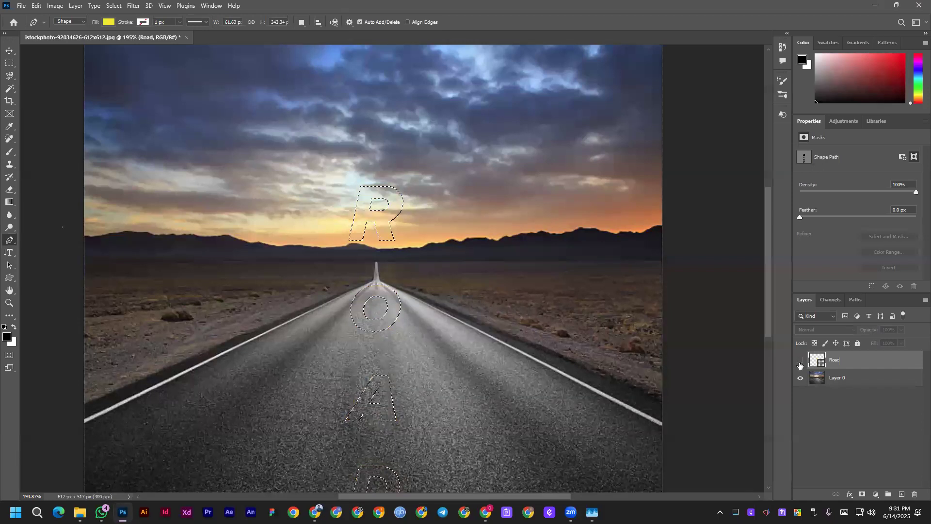
pyautogui.hotkey('ctrl', 'd')
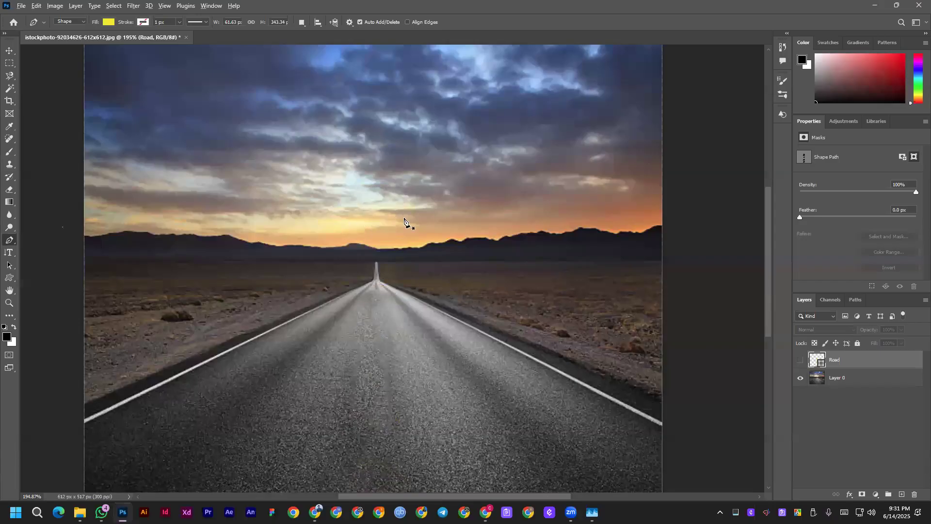
pyautogui.scroll(-3, 426, 308)
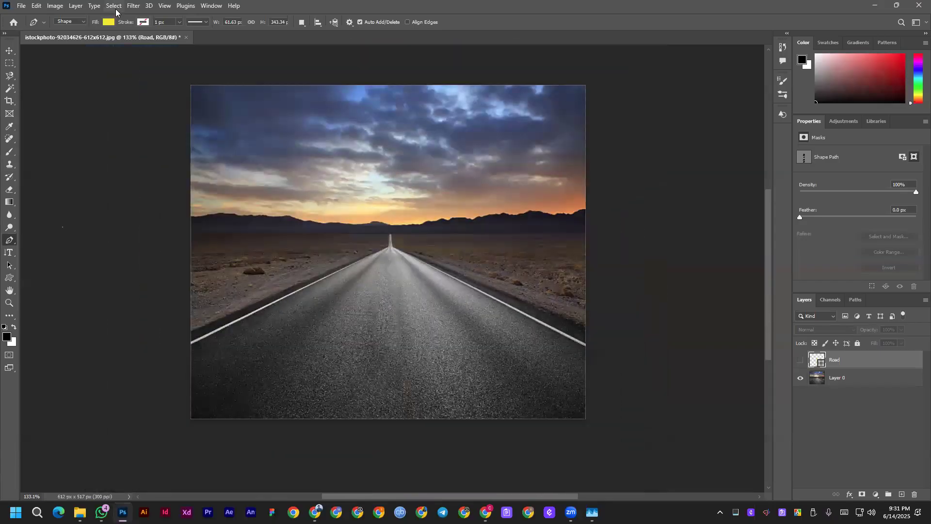
# Select Layer 0 and open it in the Vanishing Point filter.
pyautogui.click(134, 6)
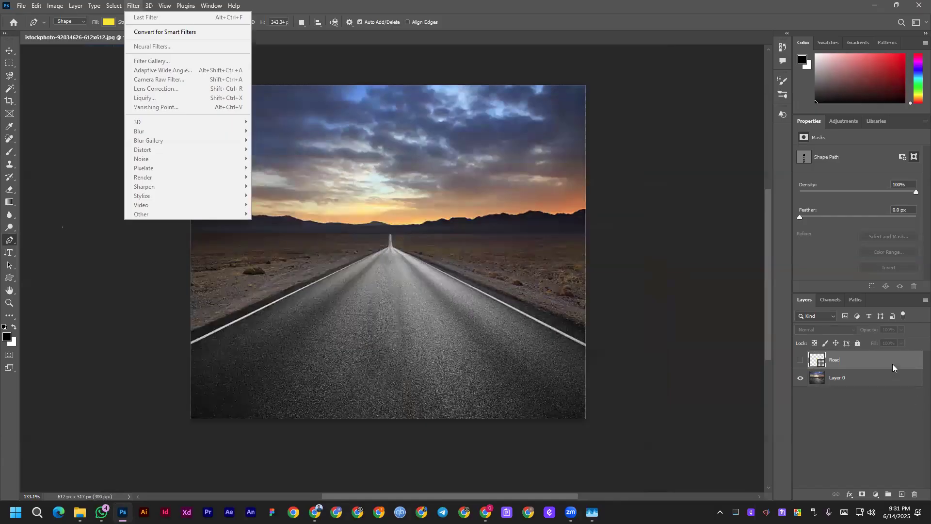
pyautogui.click(893, 378)
pyautogui.click(131, 6)
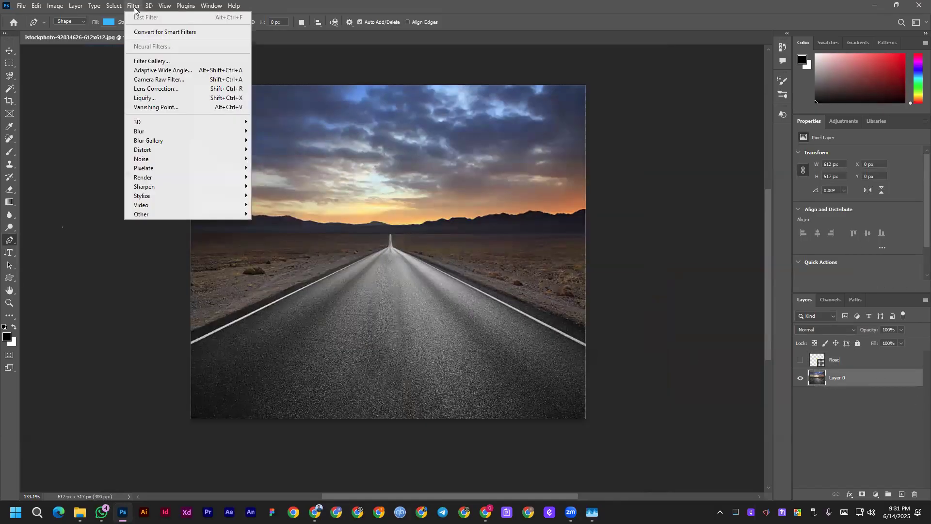
pyautogui.click(145, 109)
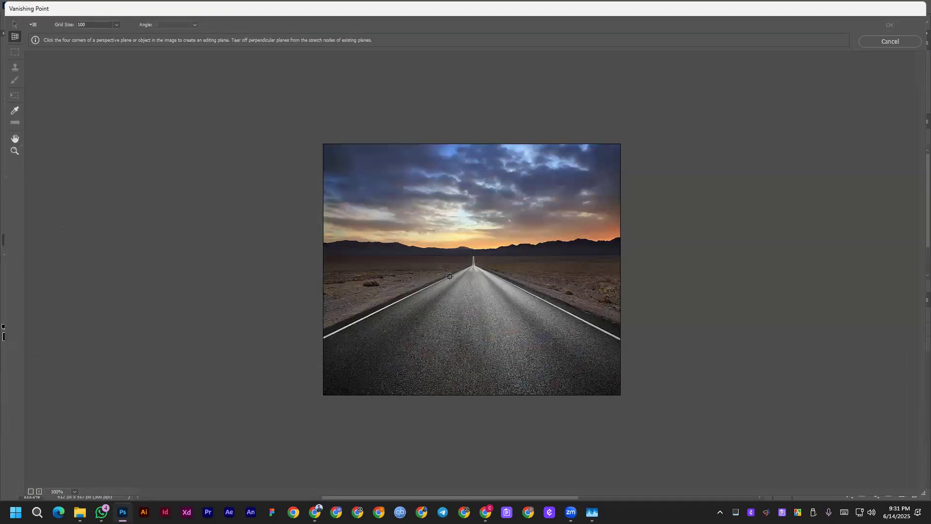
# Try outlining a perspective plane from the road's far end along its right edge, and delete it.
pyautogui.click(449, 275)
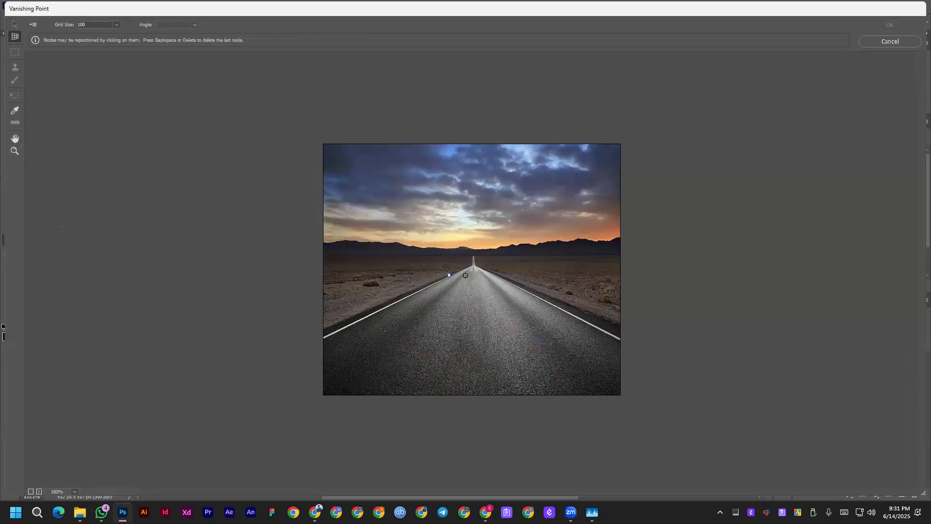
pyautogui.click(496, 275)
pyautogui.click(619, 339)
pyautogui.click(619, 393)
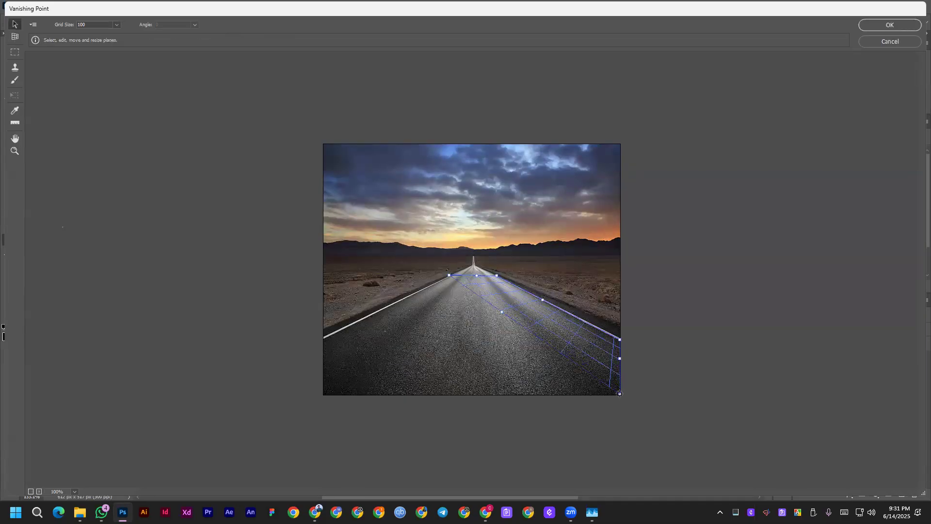
pyautogui.press('BackSpace')
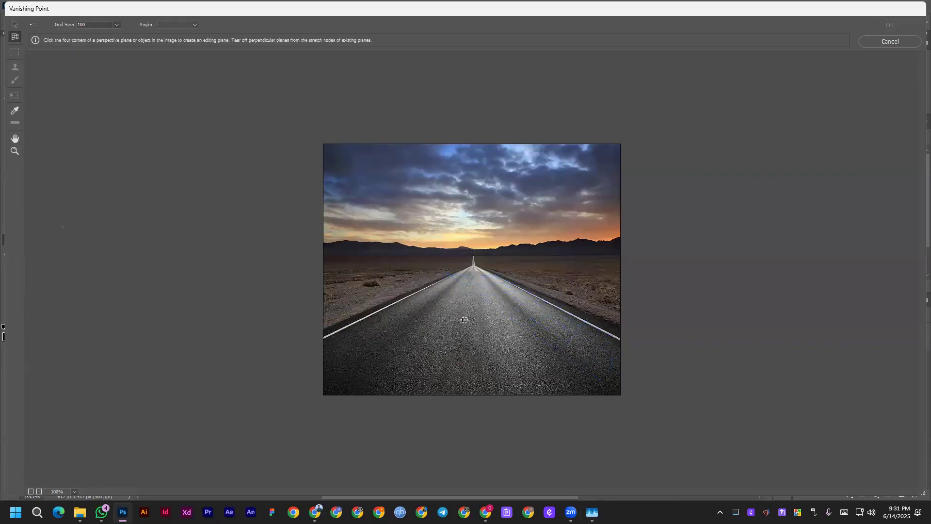
# Try a narrower perspective plane along the road's right edge and pull a second plane from it across the road.
pyautogui.click(460, 272)
pyautogui.click(492, 272)
pyautogui.click(620, 340)
pyautogui.click(619, 394)
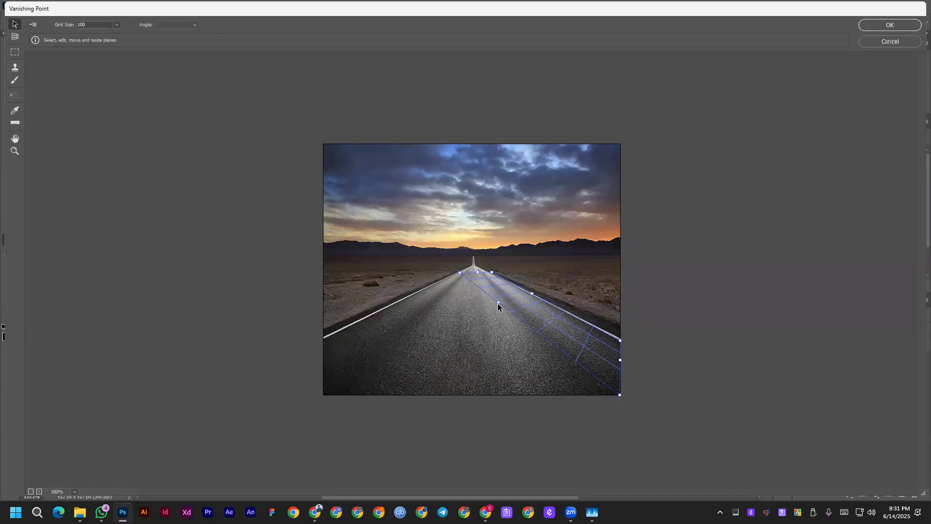
pyautogui.moveTo(498, 302); pyautogui.dragTo(443, 329)
pyautogui.click(427, 334)
pyautogui.click(486, 332)
pyautogui.moveTo(447, 330); pyautogui.dragTo(433, 345)
pyautogui.press('z')
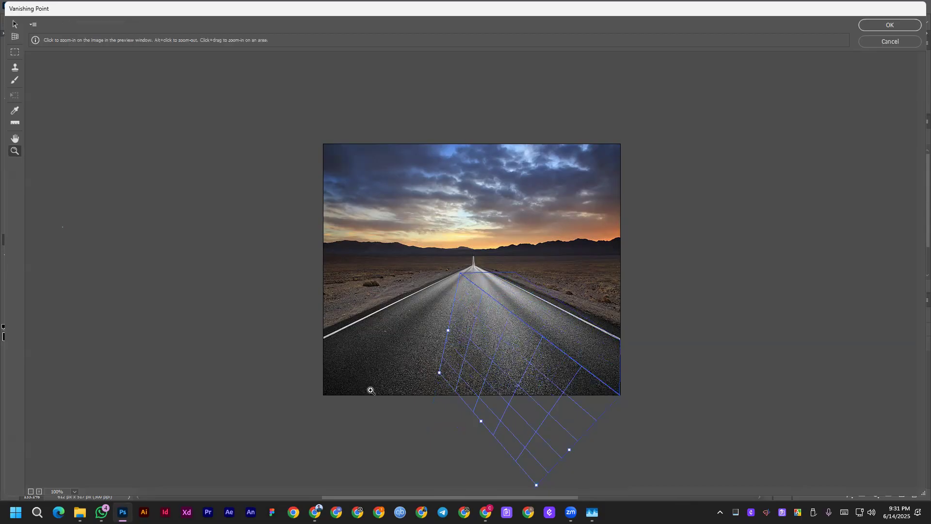
# Undo both perspective planes and return to the Create Plane tool.
pyautogui.hotkey('ctrl', 'z')
pyautogui.hotkey('ctrl', 'z')
pyautogui.click(13, 48)
pyautogui.click(14, 36)
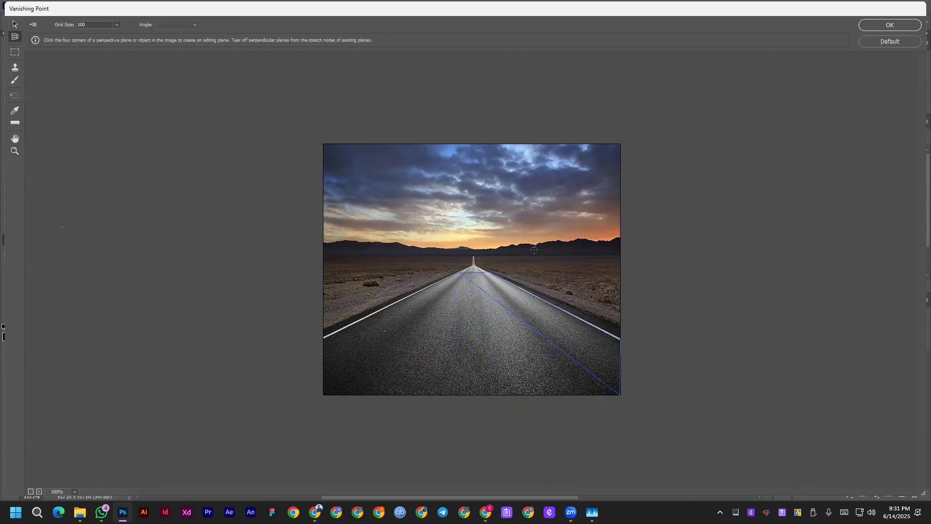
pyautogui.hotkey('ctrl', 'z')
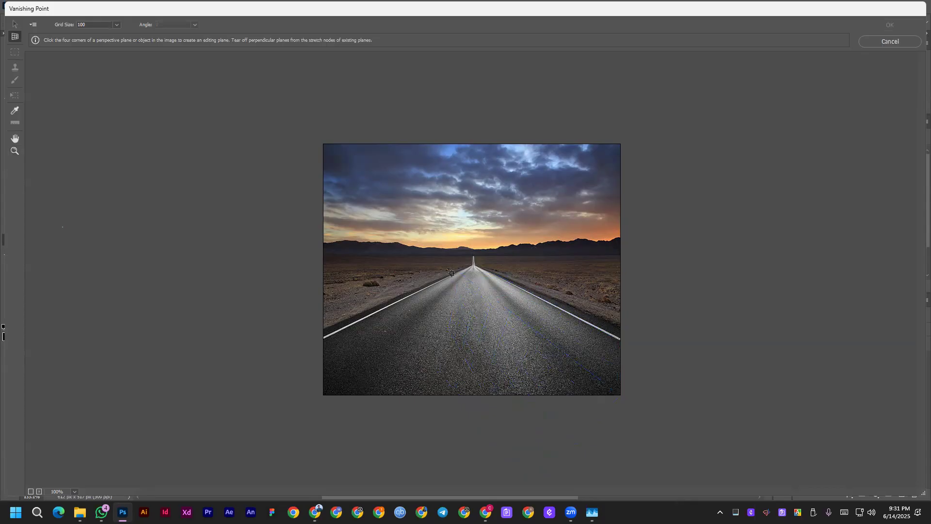
# Create a perspective plane from the road's narrow far end to the photo's two bottom corners.
pyautogui.click(460, 271)
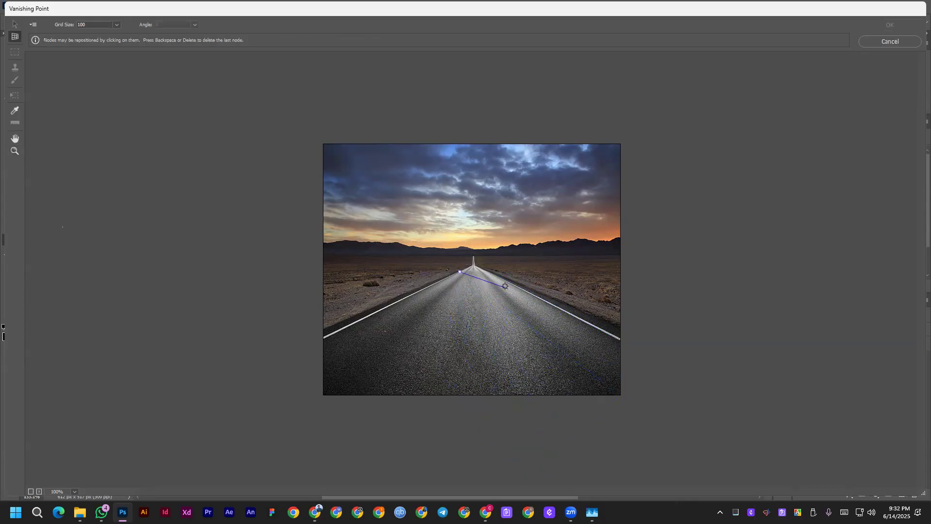
pyautogui.click(491, 272)
pyautogui.click(620, 396)
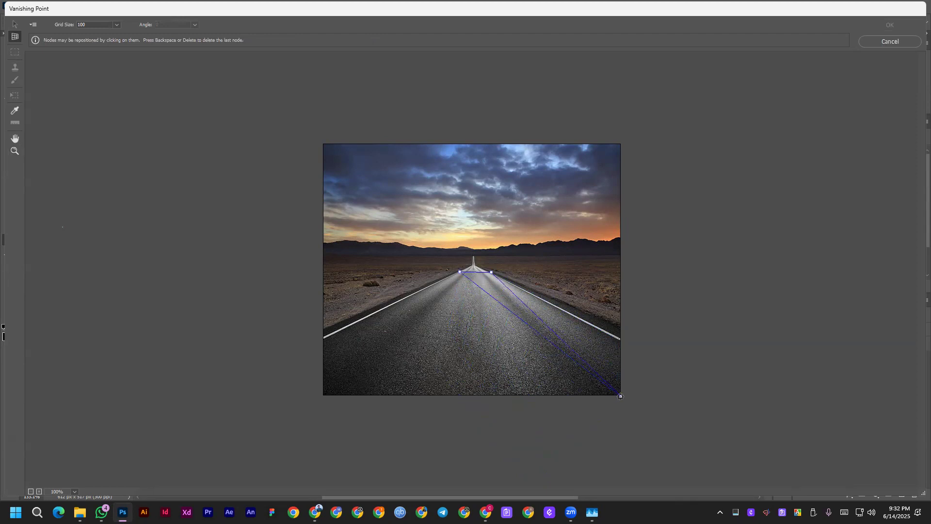
pyautogui.click(327, 394)
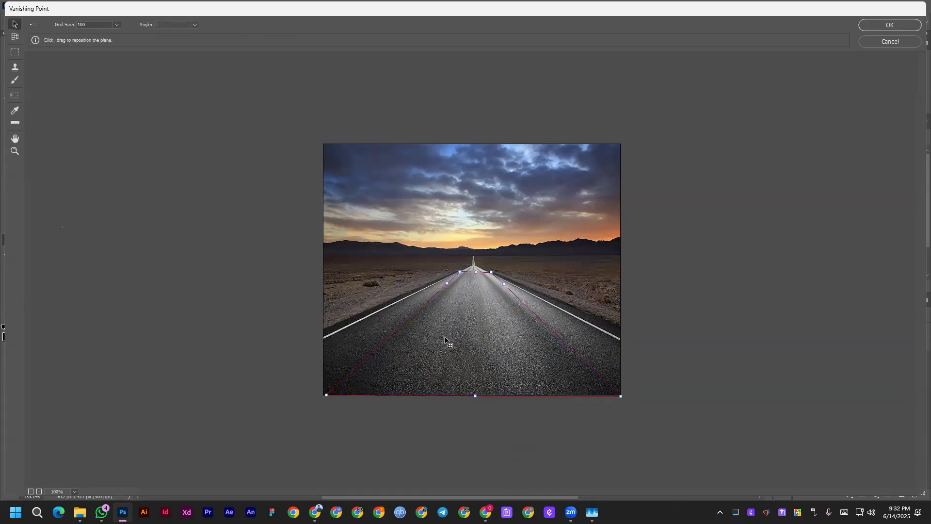
# Paste the yellow ROAD letters and move them into the perspective plane on the middle of the road.
pyautogui.hotkey('ctrl', 'v')
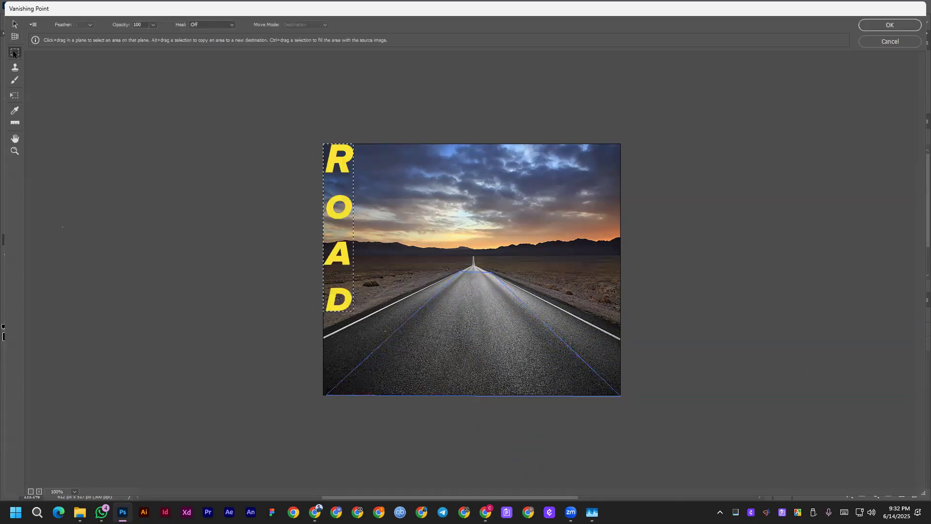
pyautogui.moveTo(339, 169); pyautogui.dragTo(475, 315)
pyautogui.press('alt')
# Resize the floating ROAD letters with the Transform tool so the whole word runs down the road's centre.
pyautogui.press('t')
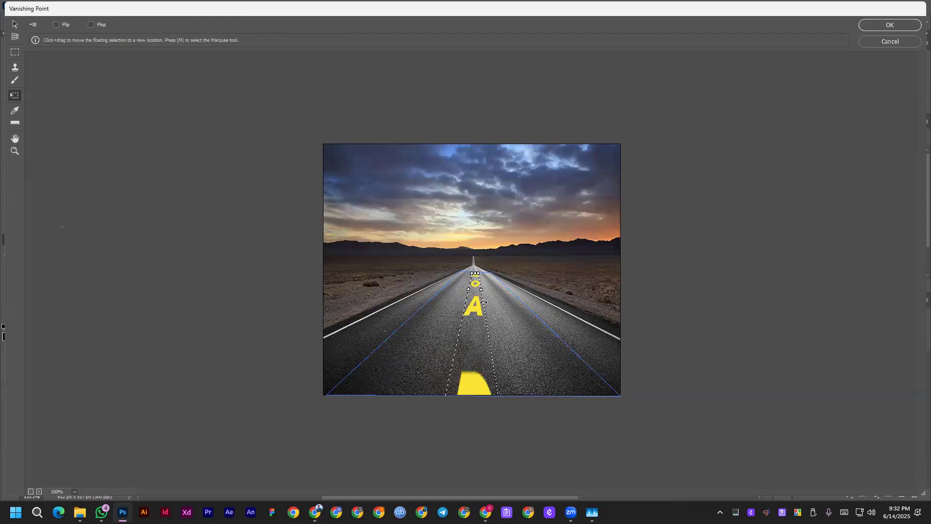
pyautogui.moveTo(472, 274); pyautogui.dragTo(475, 320)
pyautogui.moveTo(486, 356); pyautogui.dragTo(476, 293)
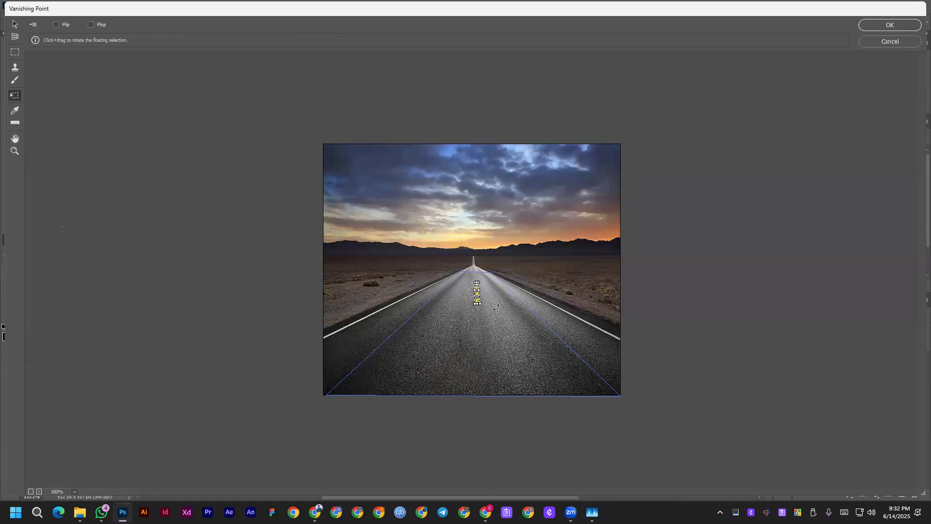
pyautogui.moveTo(477, 303); pyautogui.dragTo(458, 387)
pyautogui.hotkey('ctrl', 'z')
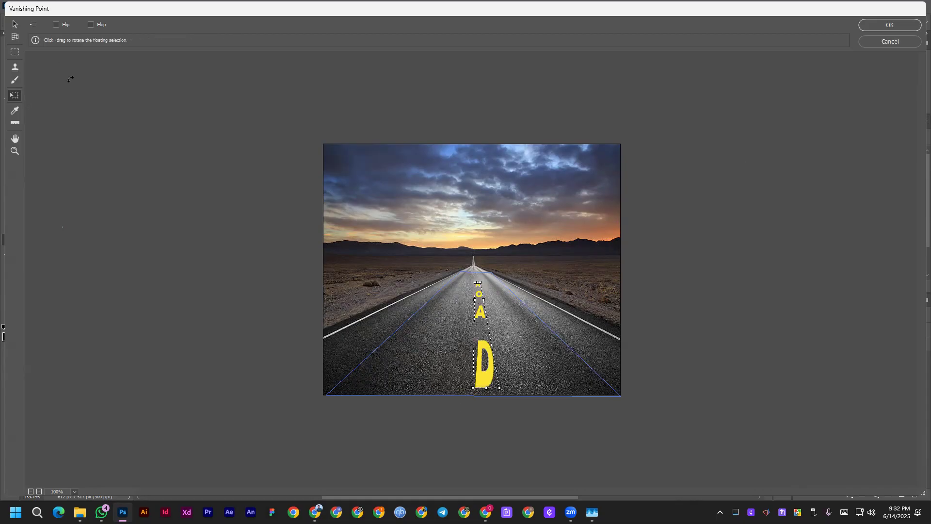
pyautogui.moveTo(477, 281)
pyautogui.mouseDown()
pyautogui.moveTo(458, 271)
pyautogui.moveTo(473, 274)
pyautogui.mouseUp()
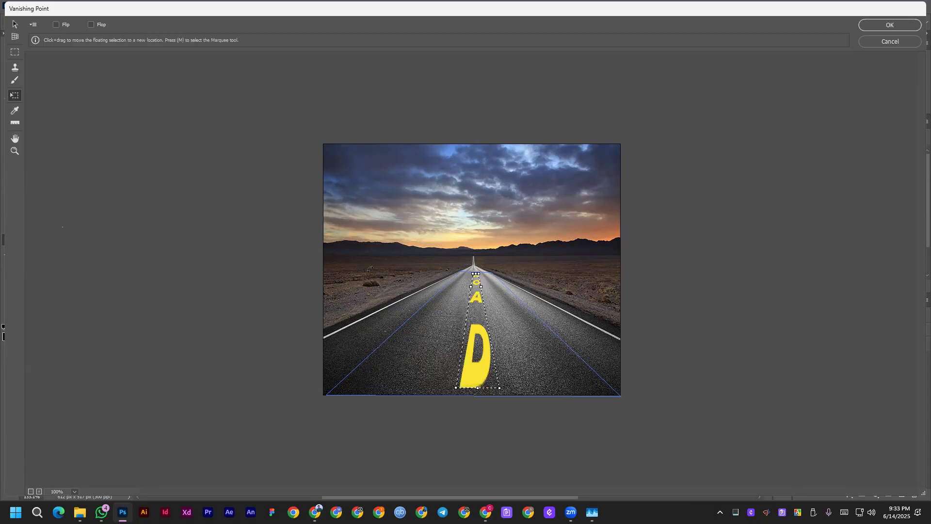
# Shift the ROAD letters closer along the plane with the Marquee tool and apply the Vanishing Point filter.
pyautogui.click(14, 52)
pyautogui.moveTo(469, 370); pyautogui.dragTo(492, 401)
pyautogui.click(886, 27)
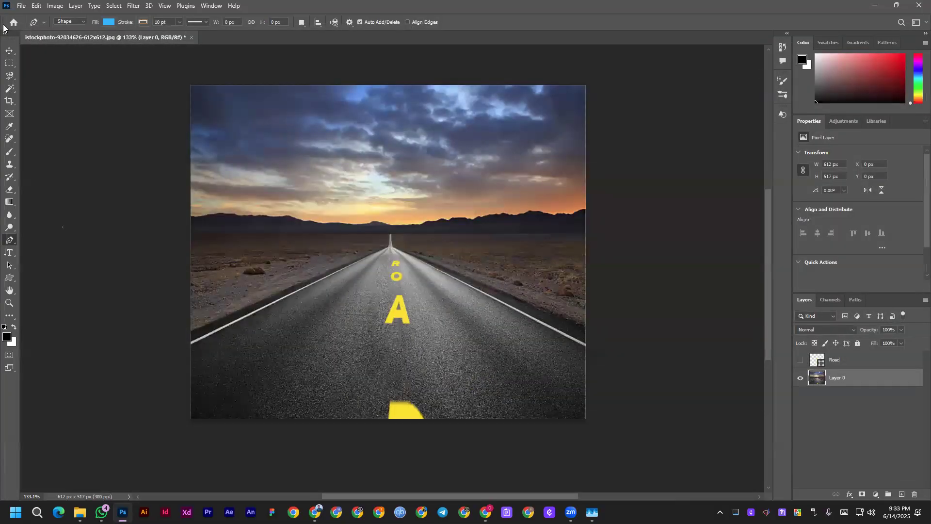
# Try moving the finished image, undo back to the plain road and redo the Vanishing Point lettering.
pyautogui.click(10, 50)
pyautogui.moveTo(409, 317)
pyautogui.mouseDown()
pyautogui.moveTo(401, 315)
pyautogui.moveTo(409, 316)
pyautogui.mouseUp()
pyautogui.hotkey('ctrl', 'z')
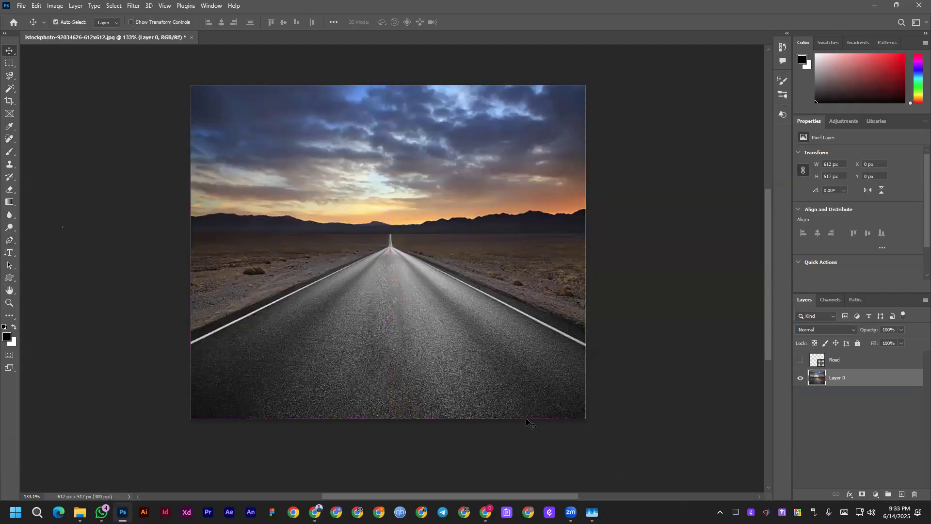
pyautogui.hotkey('ctrl', 'shift', 'z')
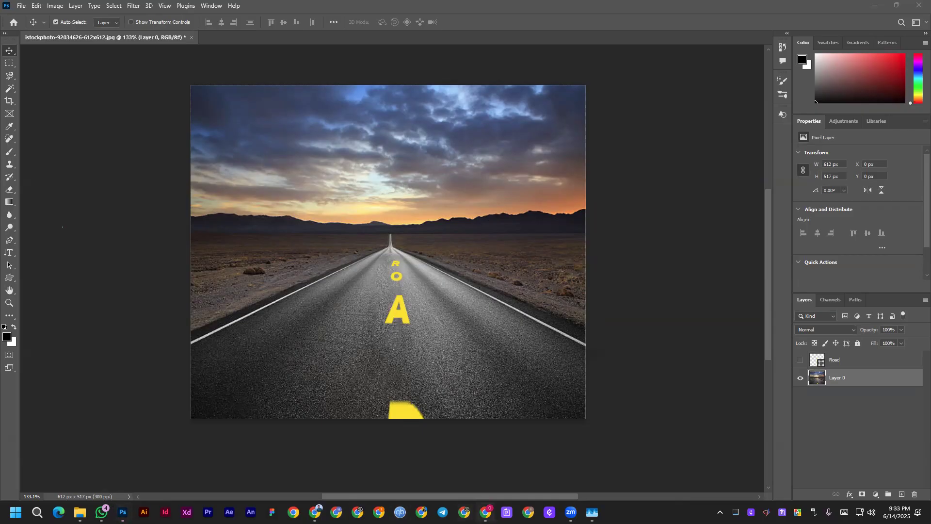
# Switch to Chrome and look through the "vanishing point" image results for other practice pictures.
pyautogui.click(486, 512)
pyautogui.scroll(-6, 398, 339)
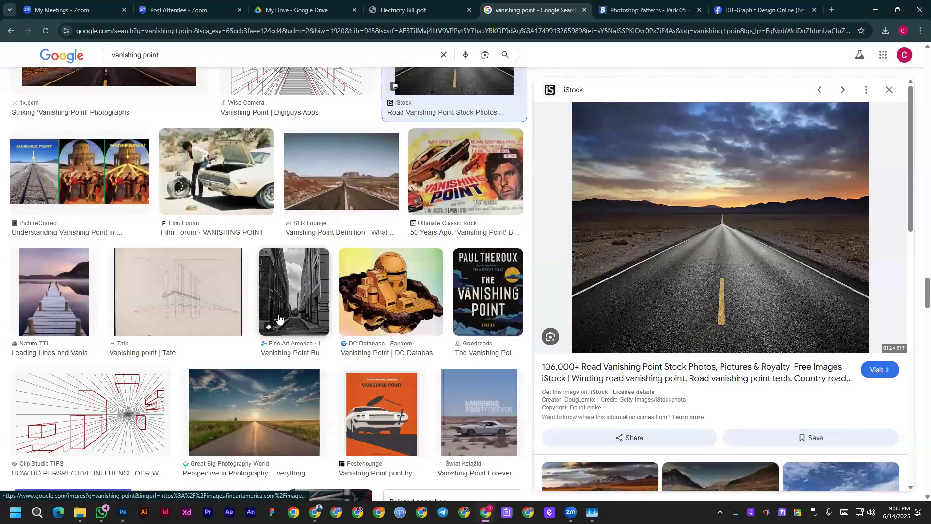
pyautogui.scroll(-15, 277, 325)
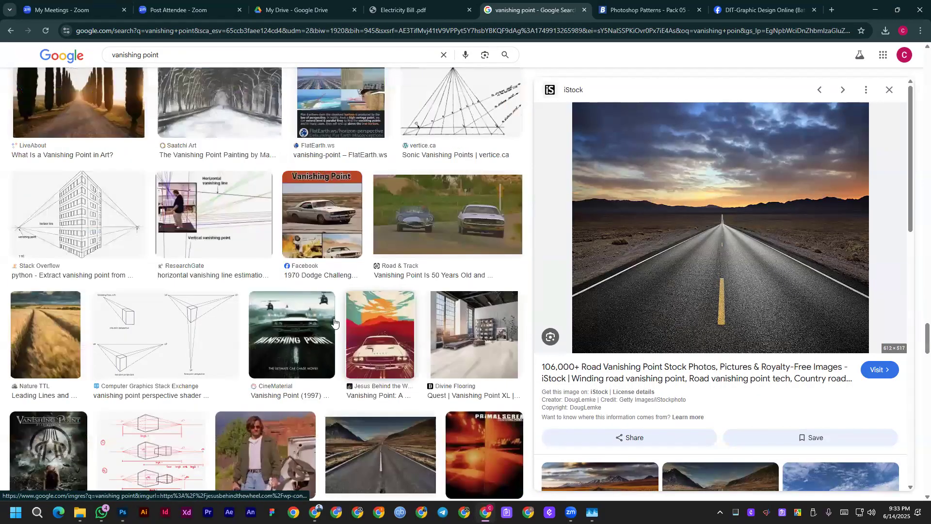
pyautogui.scroll(10, 336, 324)
pyautogui.scroll(4, 186, 53)
# Search Google Images for "vanishing point photoshop practice image".
pyautogui.click(184, 51)
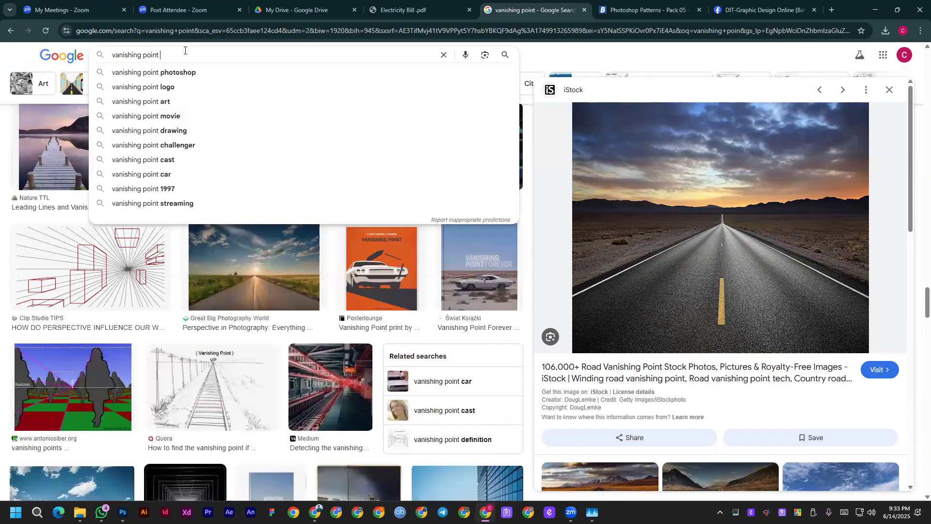
pyautogui.write('photoshop ')
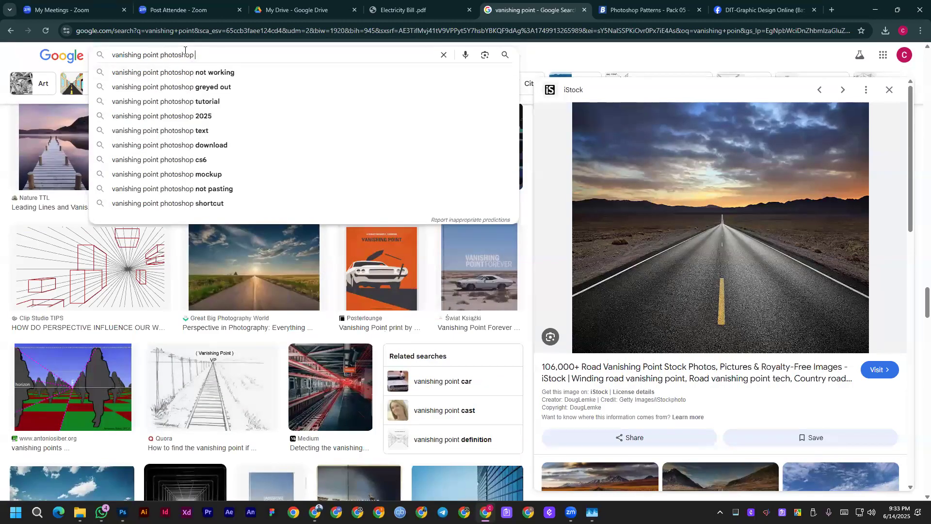
pyautogui.write('practice')
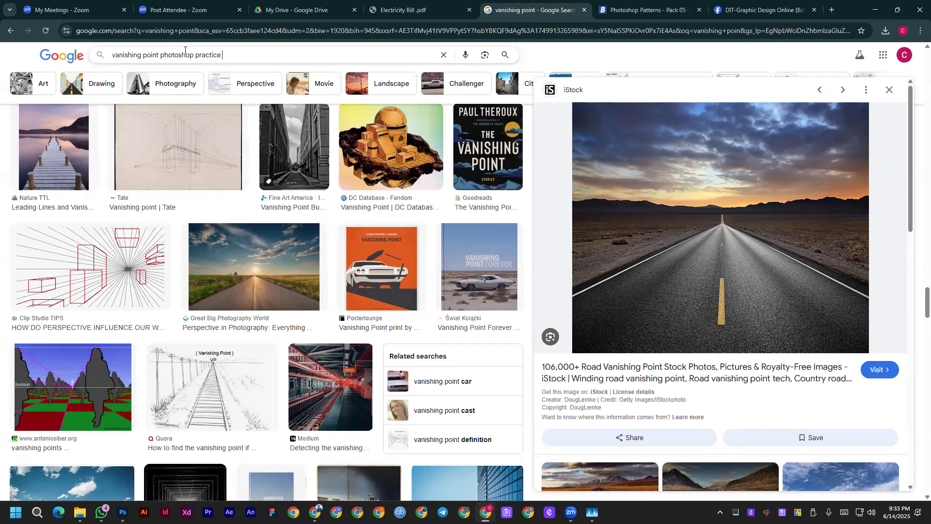
pyautogui.write(' image')
pyautogui.press('Return')
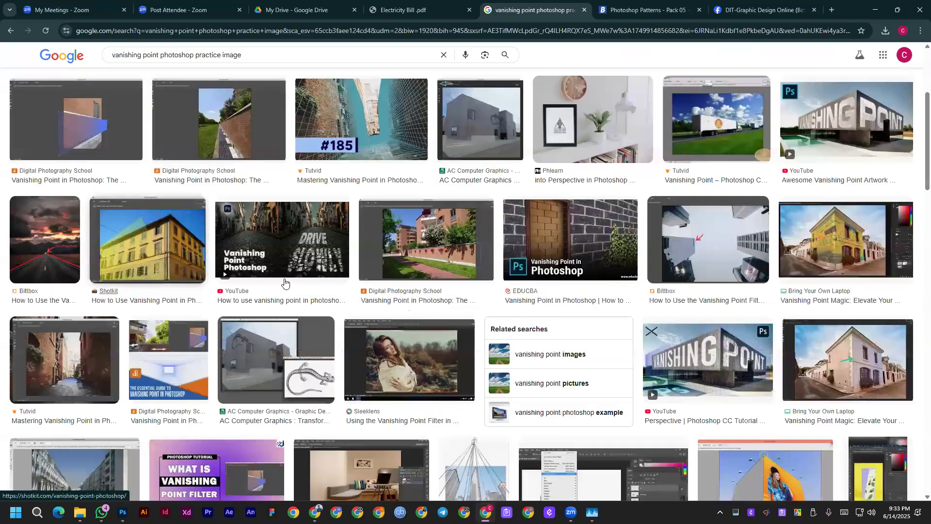
# Open and pause the YouTube result showing DRIVE SLOWLY lettering on a cobbled street, and return to Photoshop.
pyautogui.click(243, 292)
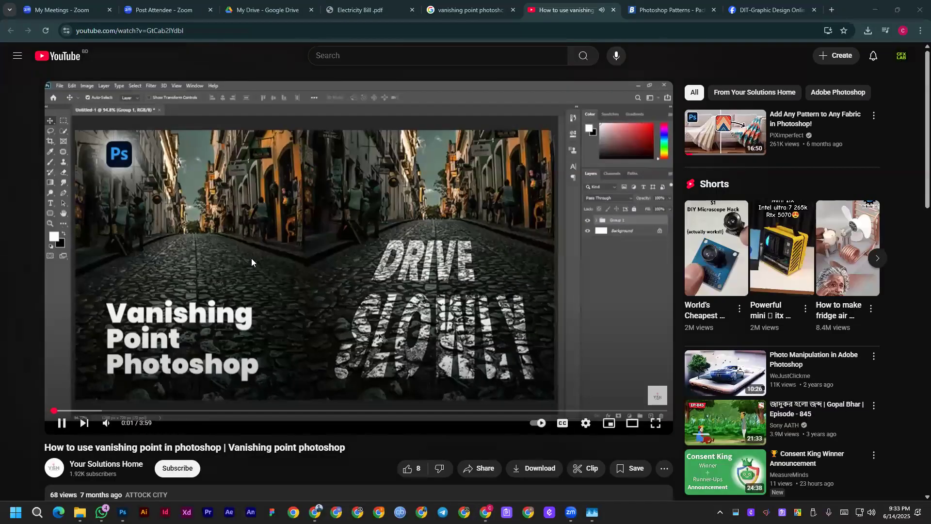
pyautogui.click(251, 262)
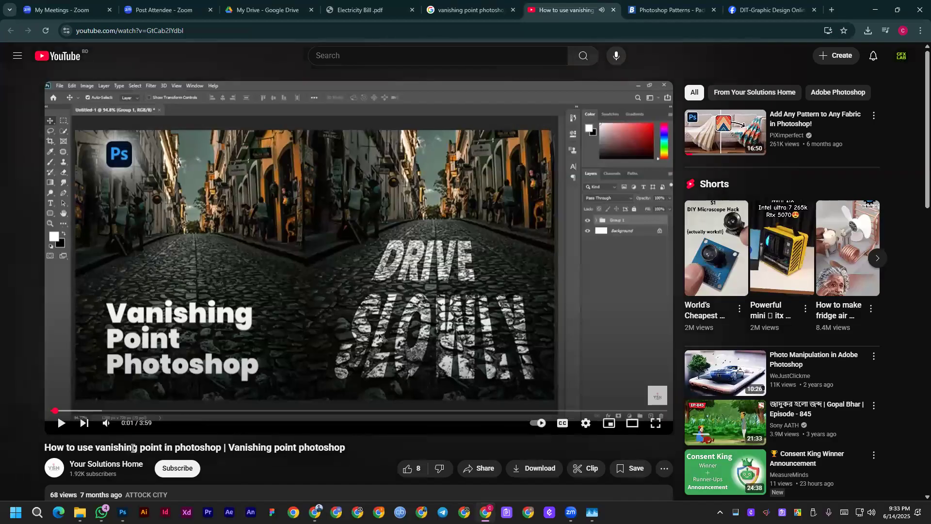
pyautogui.click(51, 59)
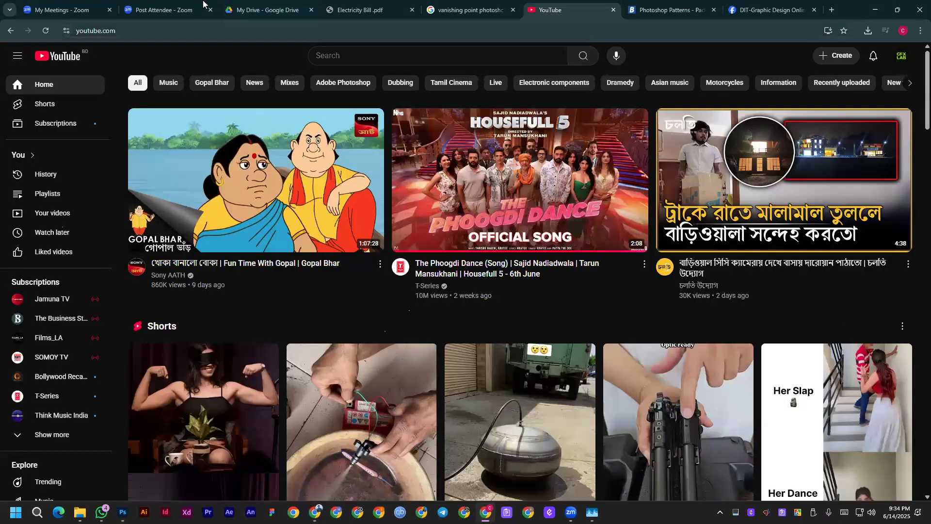
pyautogui.click(197, 9)
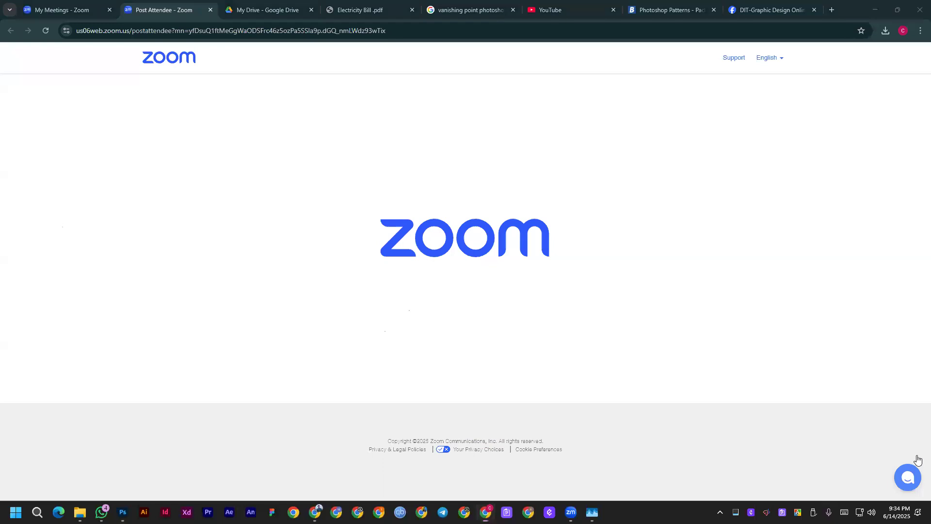
pyautogui.click(875, 10)
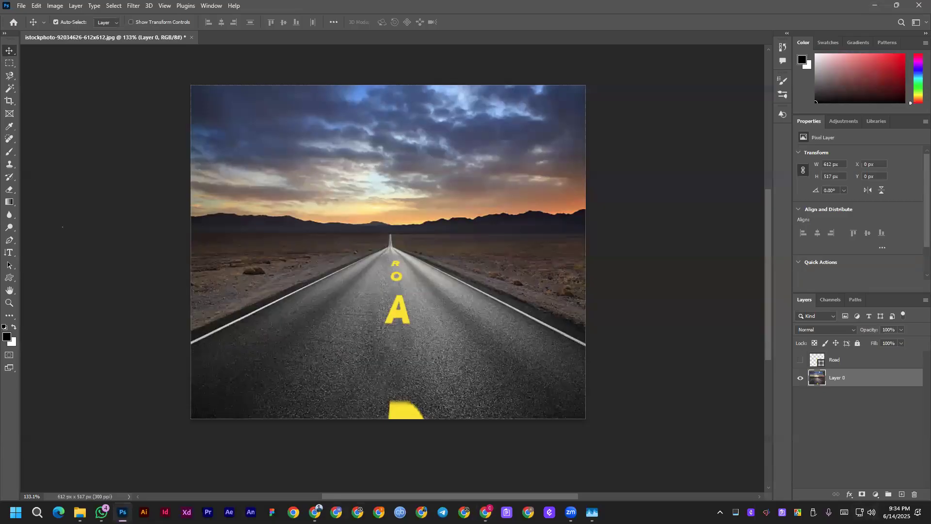
# Switch to the Graphic Design Course Outline PDF in Chrome and highlight the Class 06 homework, Photo Retouching.
pyautogui.click(314, 512)
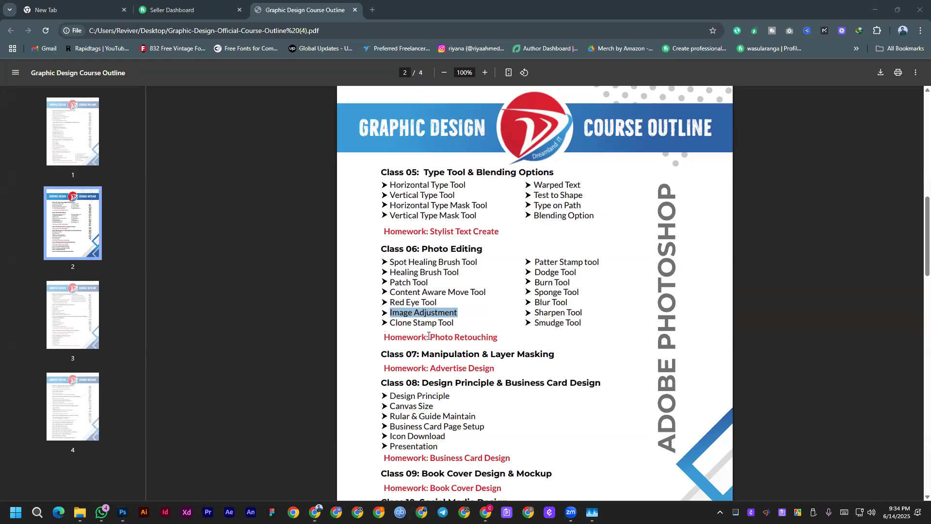
pyautogui.moveTo(428, 337); pyautogui.dragTo(500, 339)
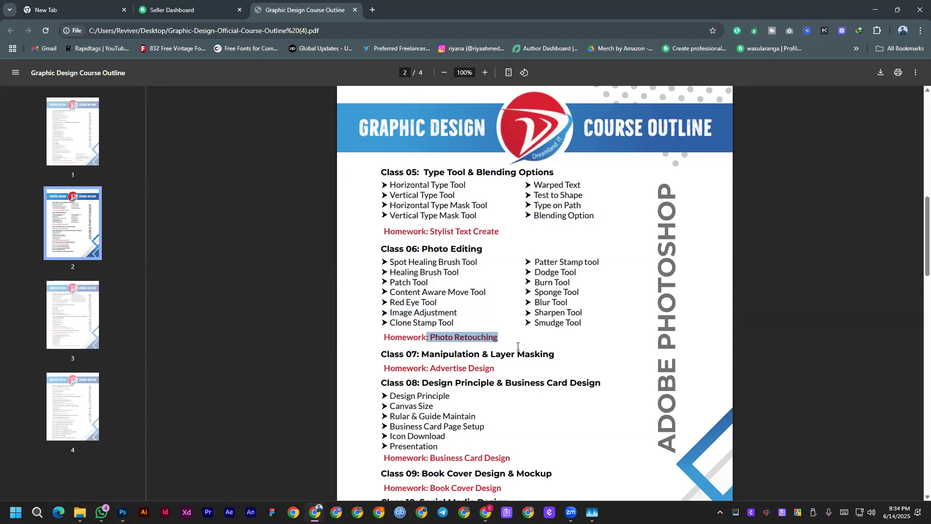